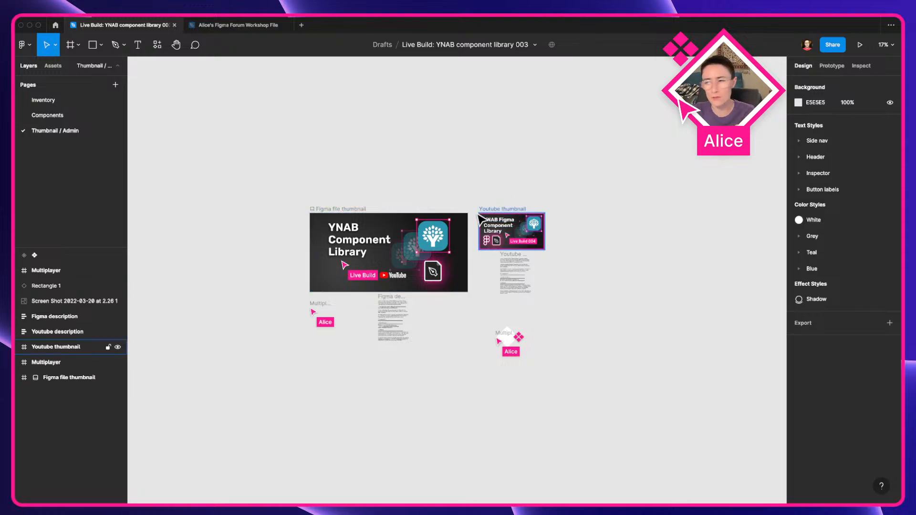
# Step: Open the Components page and zoom in on the component frames
pyautogui.click(96, 117)
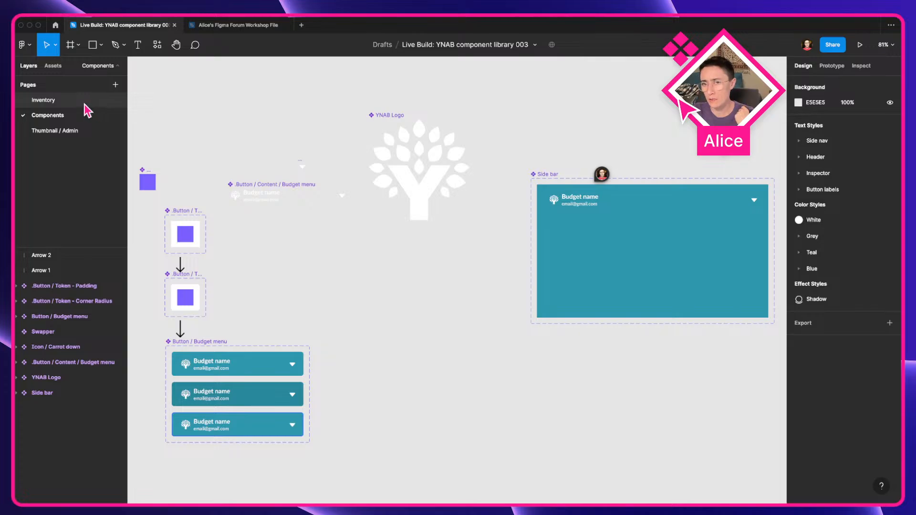
pyautogui.moveTo(281, 229); pyautogui.dragTo(375, 241)
pyautogui.scroll(5, 239, 215)
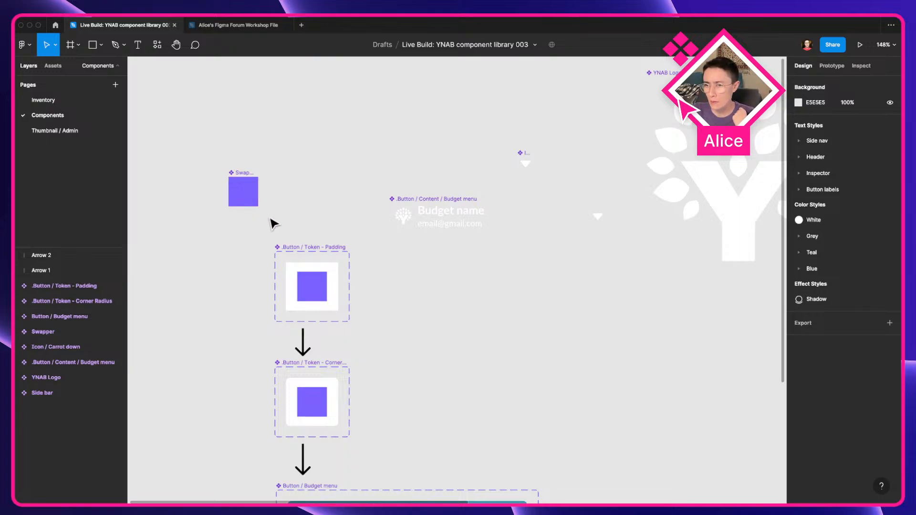
# Step: Inspect the Swapper component and the Button / Content / Budget menu component
pyautogui.click(254, 198)
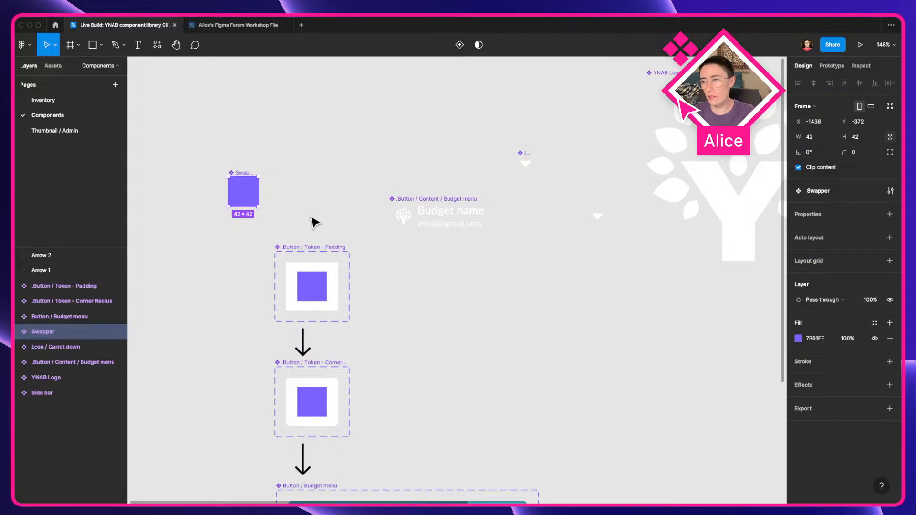
pyautogui.click(337, 219)
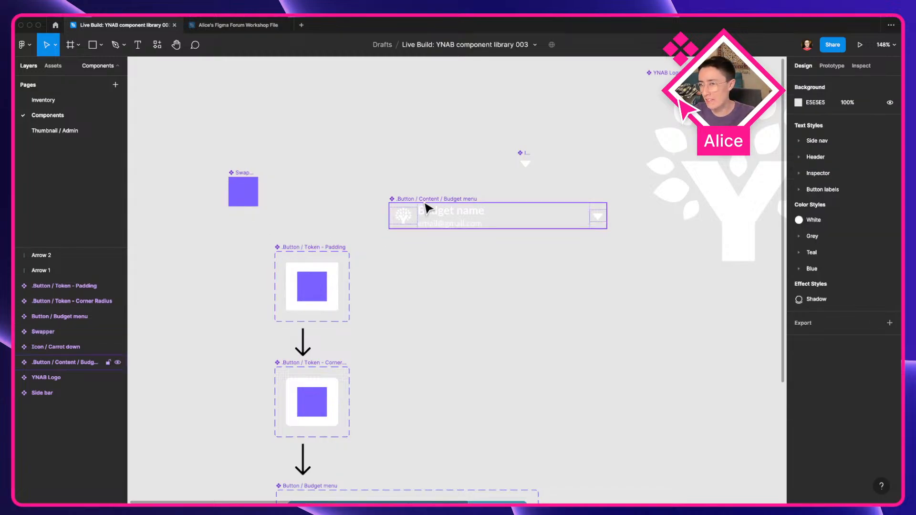
pyautogui.hotkey('ctrl', 'Right')
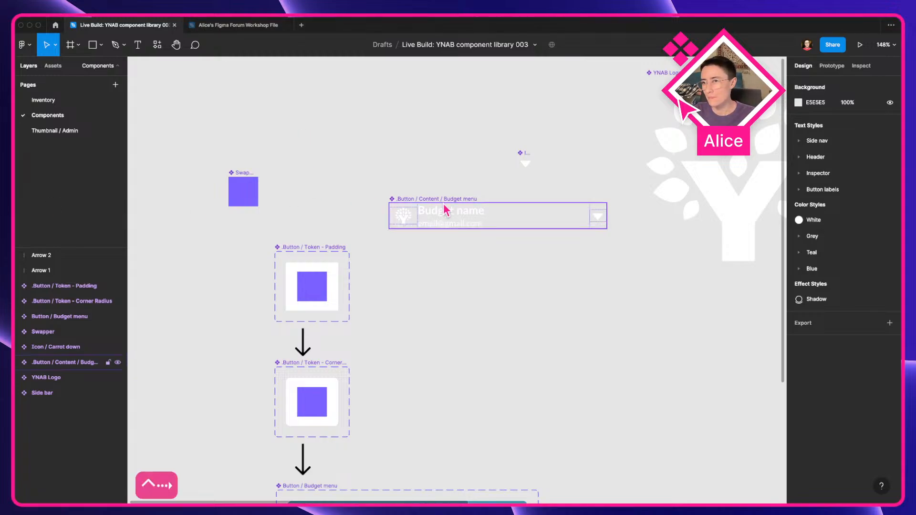
pyautogui.click(432, 217)
pyautogui.click(252, 193)
pyautogui.moveTo(273, 205); pyautogui.dragTo(415, 198)
pyautogui.scroll(5, 391, 216)
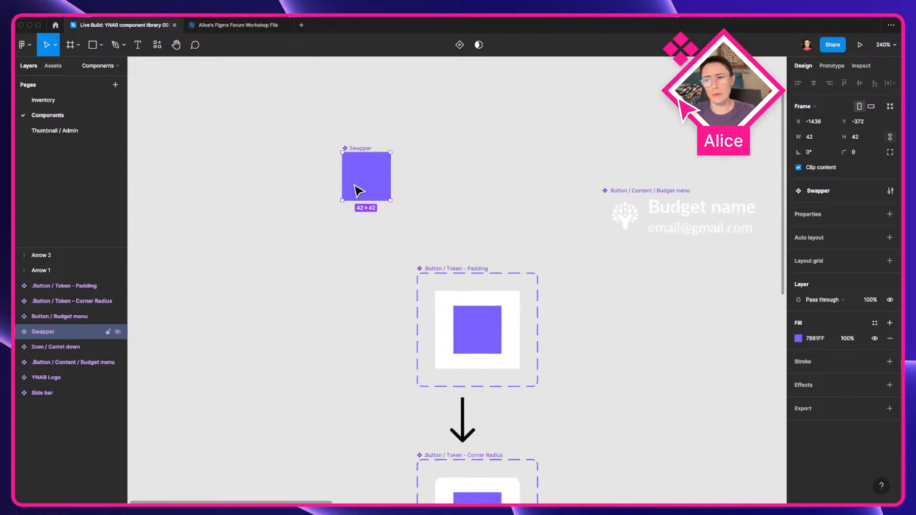
# Step: Nudge the Swapper component slightly down and to the left
pyautogui.click(438, 201)
pyautogui.moveTo(370, 171); pyautogui.dragTo(351, 191)
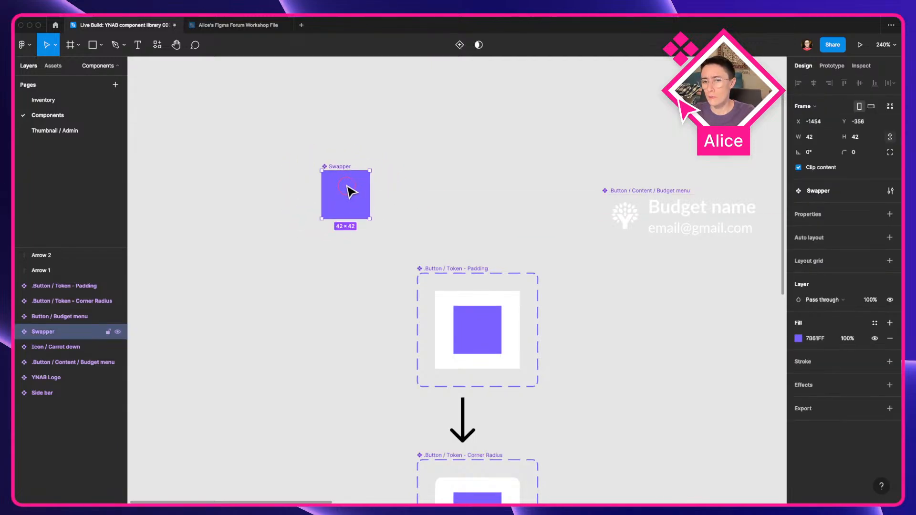
pyautogui.click(410, 188)
pyautogui.moveTo(358, 196); pyautogui.dragTo(338, 194)
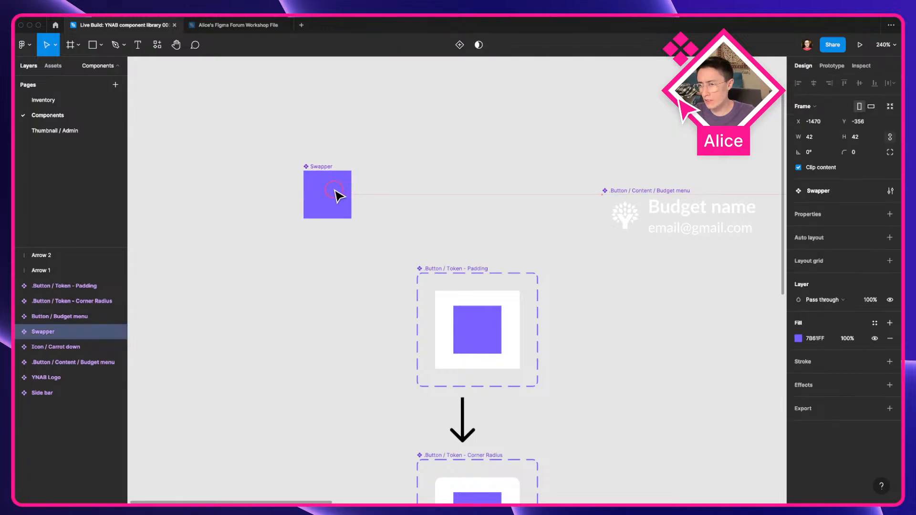
# Step: Inspect the Padding and Corner Radius token components and the nesting of their layers
pyautogui.scroll(-5, 432, 228)
pyautogui.hscroll(5, 432, 228)
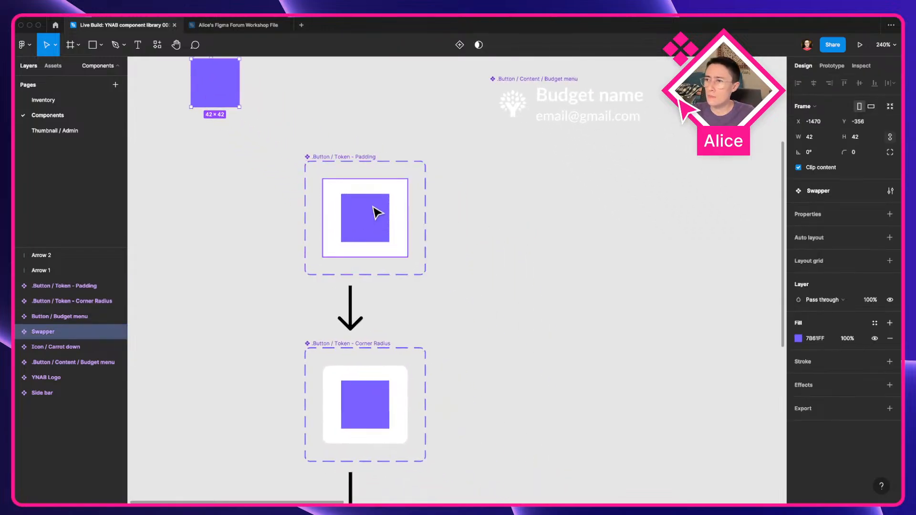
pyautogui.scroll(-4, 462, 250)
pyautogui.moveTo(462, 253); pyautogui.dragTo(391, 209)
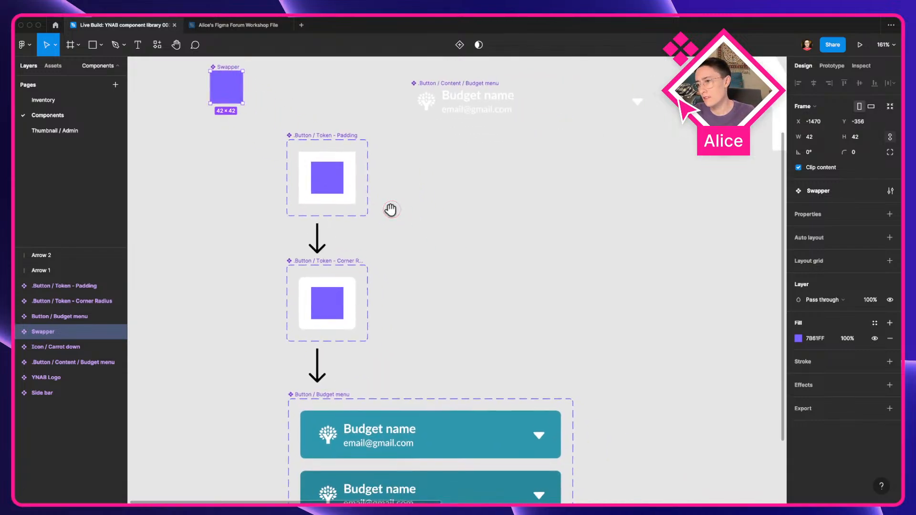
pyautogui.click(348, 290)
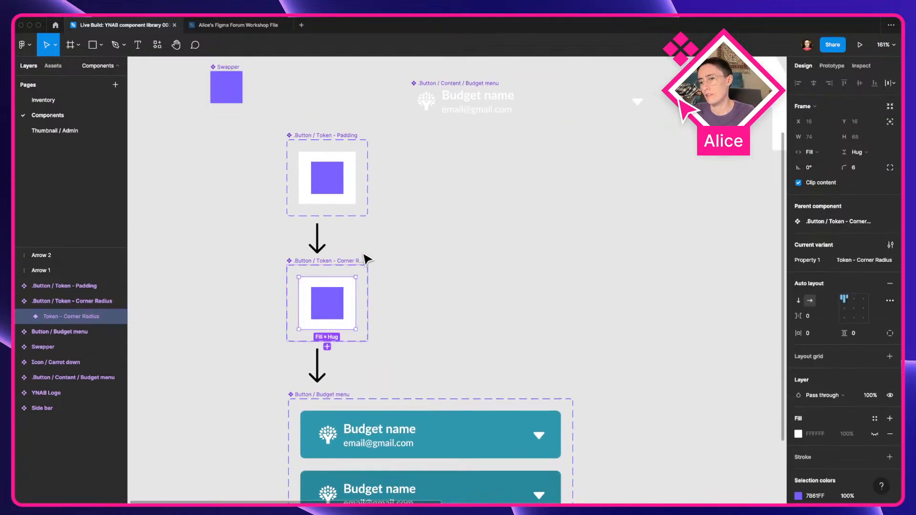
pyautogui.click(317, 186)
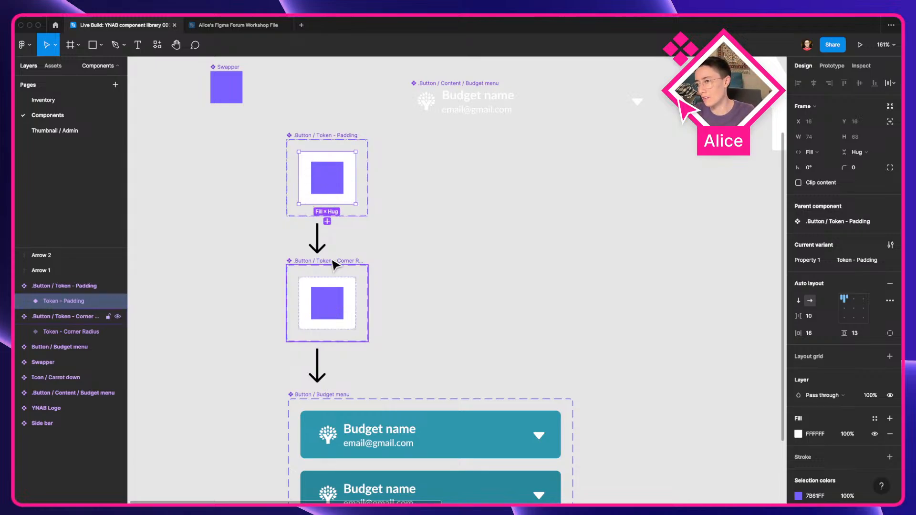
pyautogui.click(352, 290)
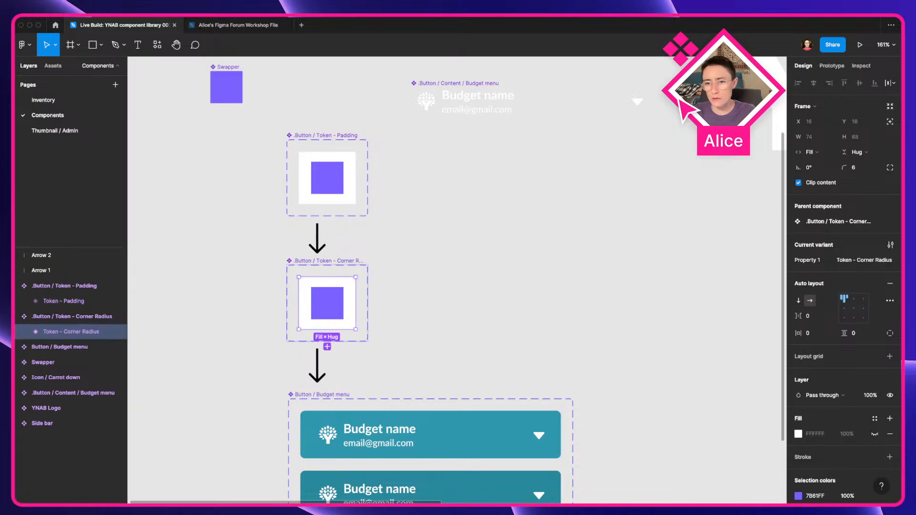
pyautogui.click(24, 331)
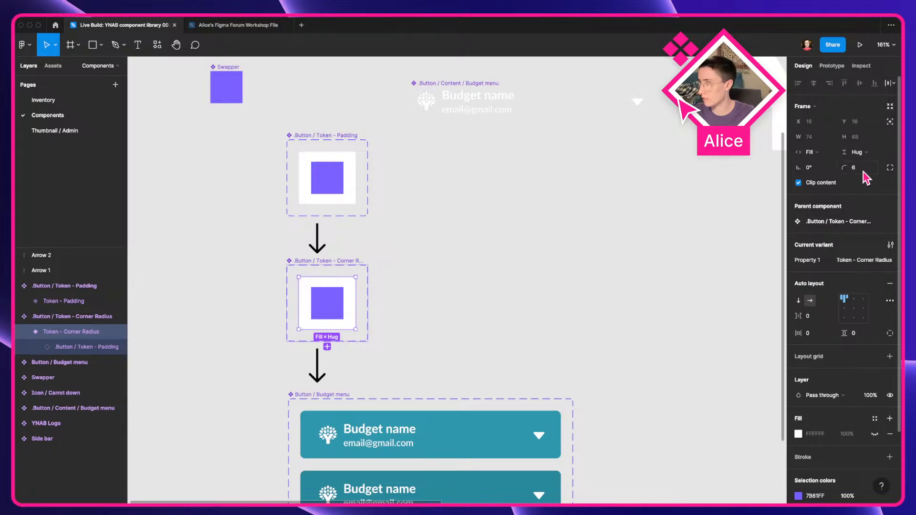
pyautogui.click(440, 328)
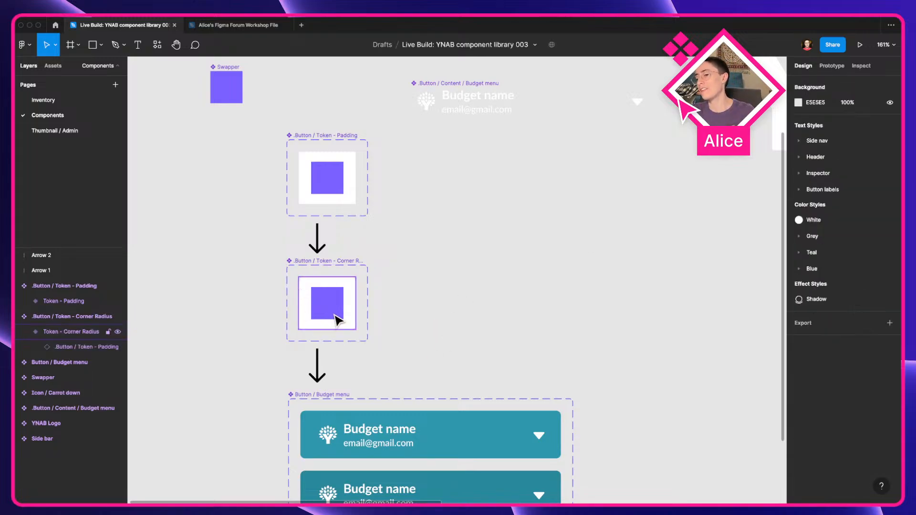
# Step: Look over the Budget menu variants and the content component beside them
pyautogui.moveTo(452, 338); pyautogui.dragTo(420, 263)
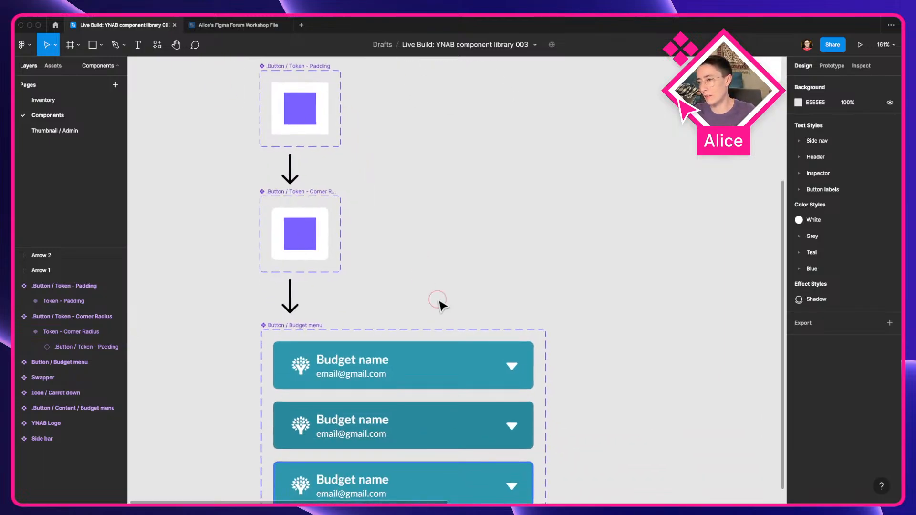
pyautogui.scroll(-4, 499, 221)
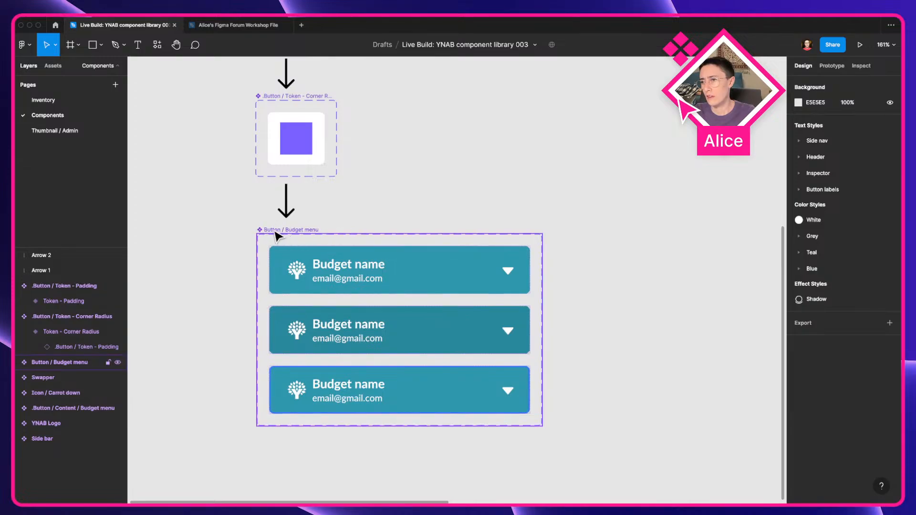
pyautogui.scroll(-5, 382, 244)
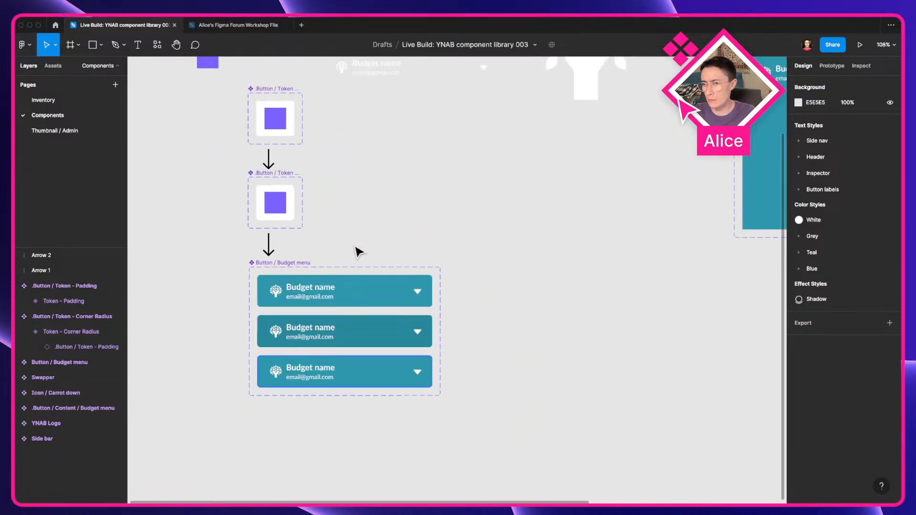
pyautogui.scroll(5, 359, 251)
pyautogui.hscroll(2, 359, 251)
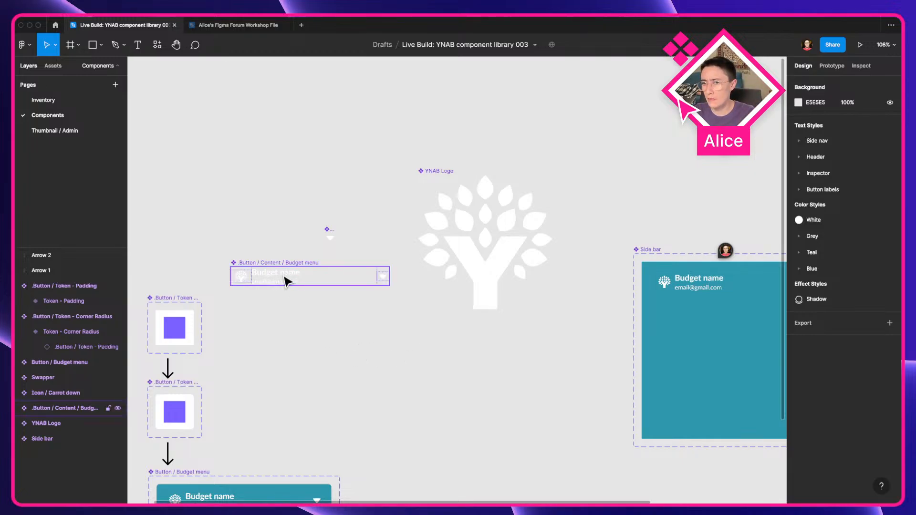
pyautogui.scroll(4, 285, 277)
pyautogui.moveTo(285, 276); pyautogui.dragTo(517, 217)
pyautogui.scroll(-3, 364, 206)
pyautogui.scroll(4, 460, 260)
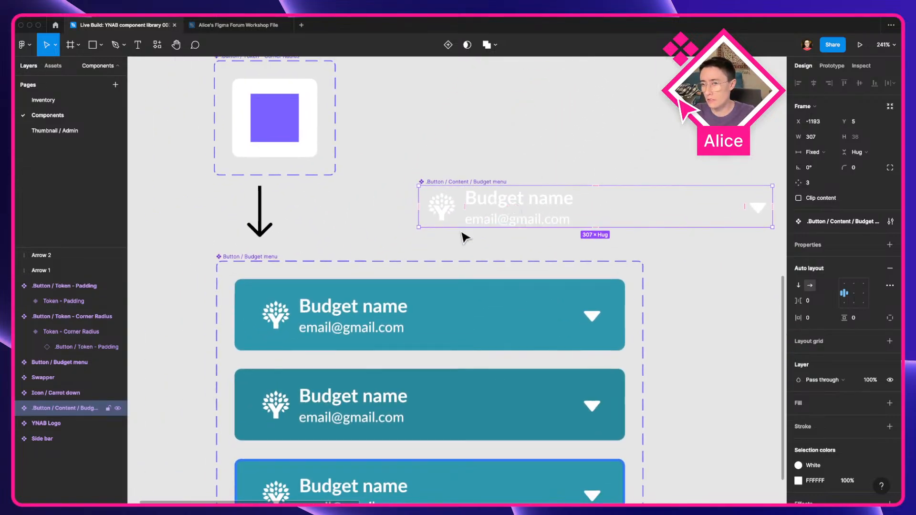
# Step: Examine the nested token instances inside the Budget menu's Default variant and their full layer names
pyautogui.click(298, 305)
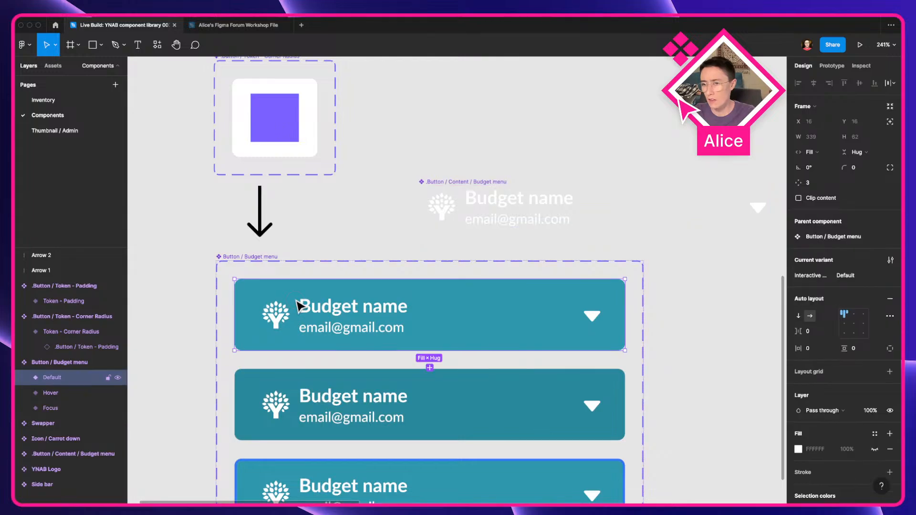
pyautogui.scroll(3, 280, 198)
pyautogui.click(255, 143)
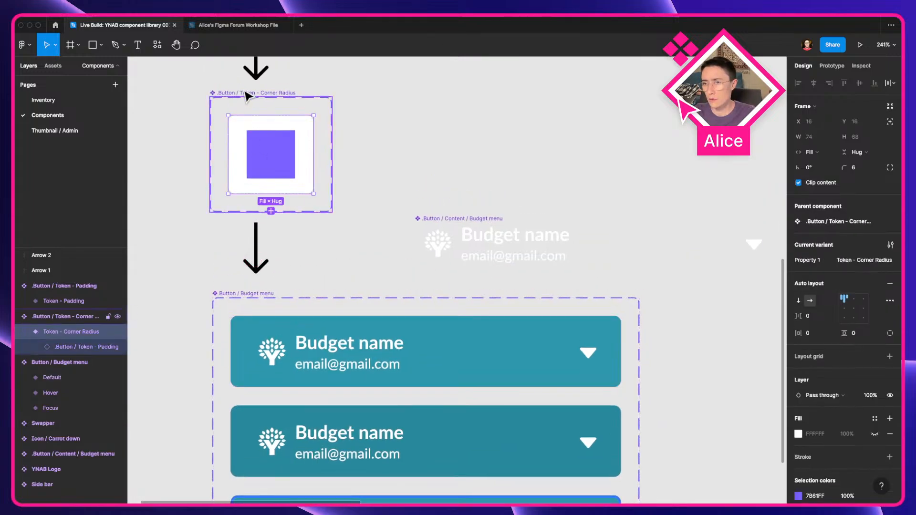
pyautogui.scroll(-5, 321, 255)
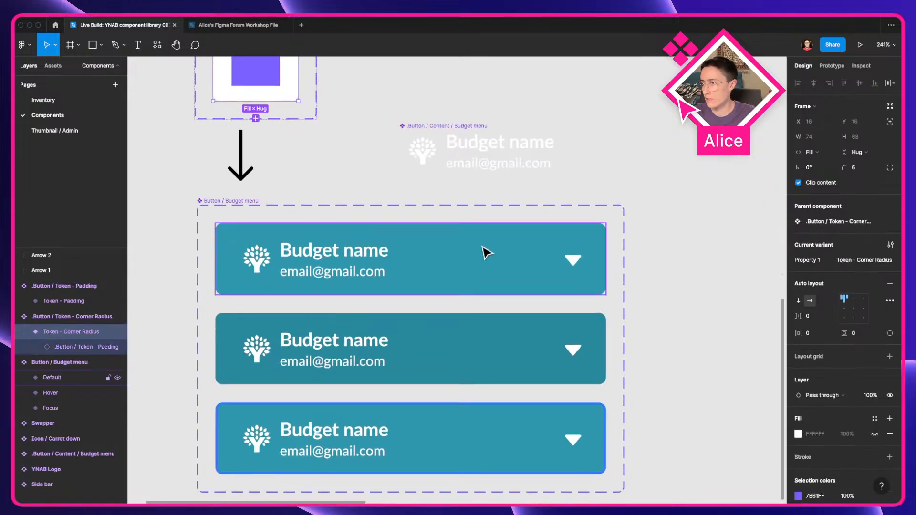
pyautogui.scroll(3, 347, 260)
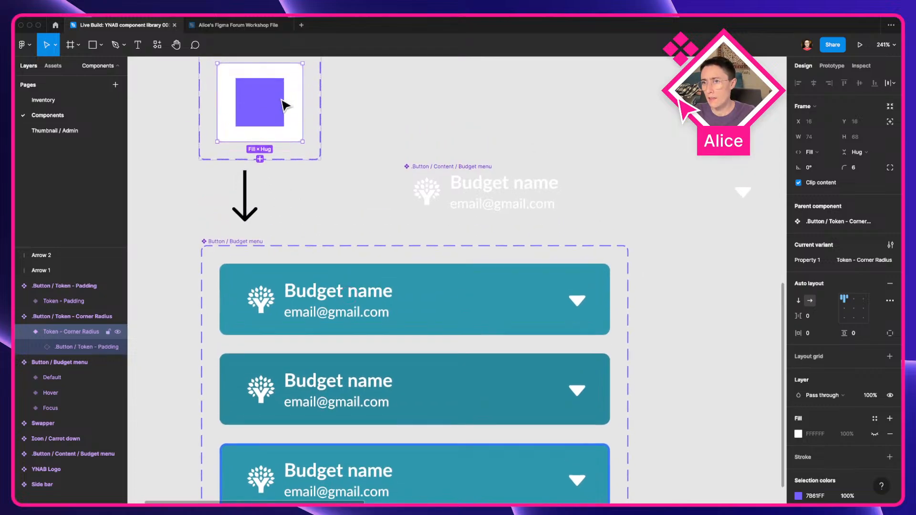
pyautogui.click(495, 185)
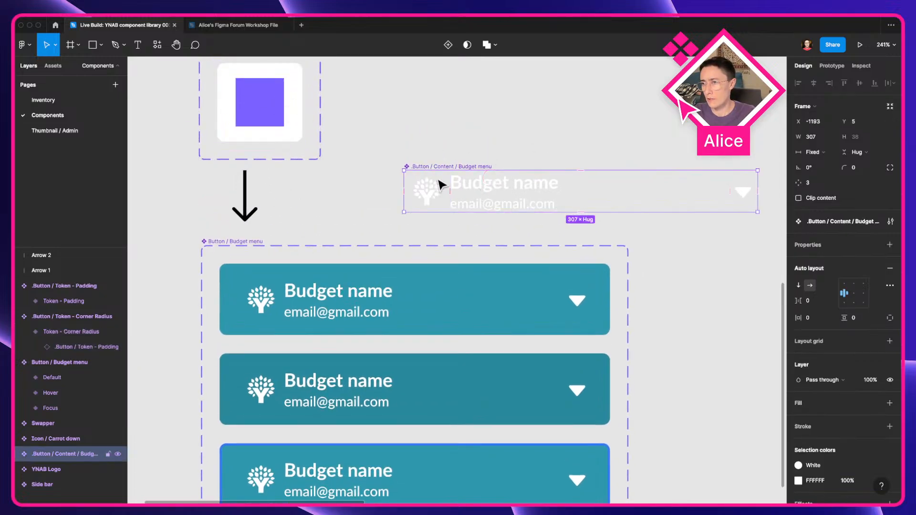
pyautogui.doubleClick(391, 305)
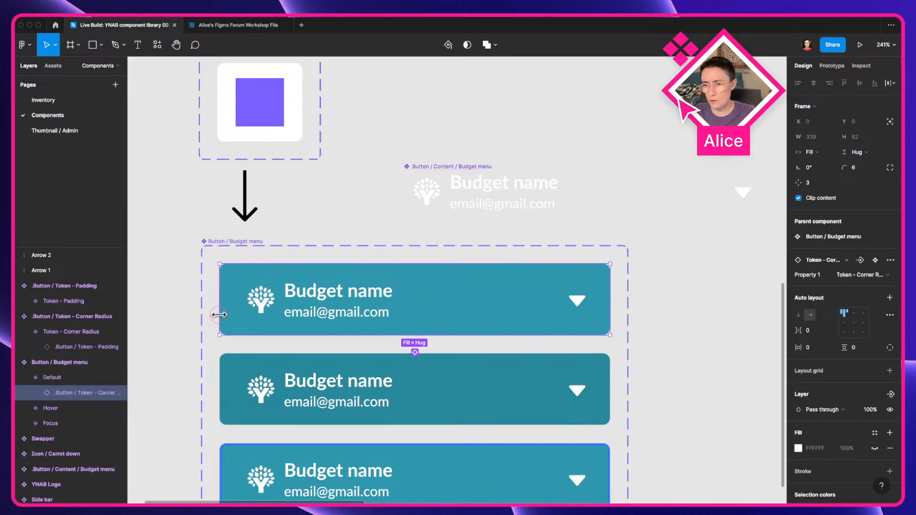
pyautogui.doubleClick(253, 316)
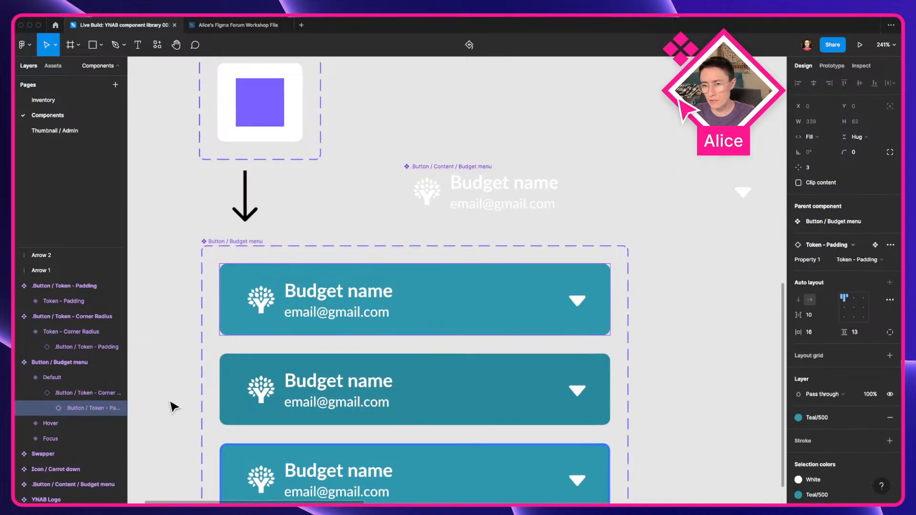
pyautogui.doubleClick(78, 408)
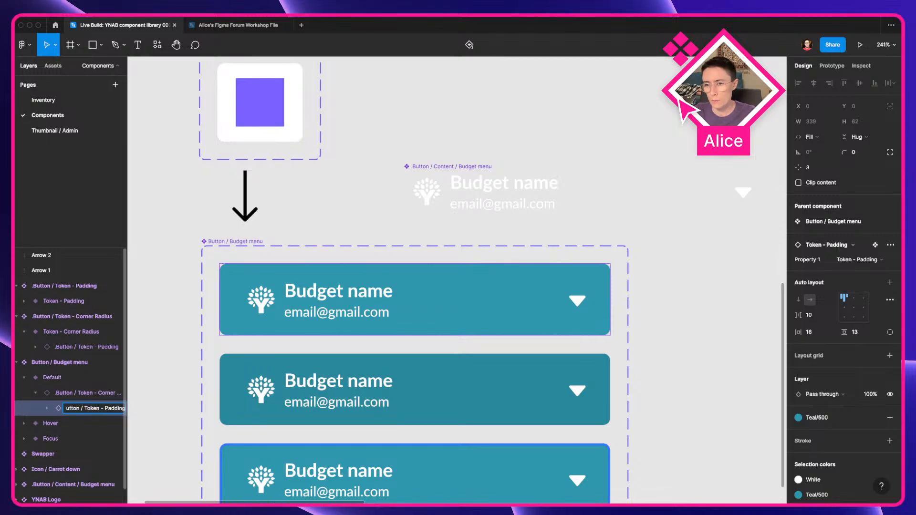
pyautogui.click(74, 394)
pyautogui.doubleClick(76, 393)
pyautogui.press('Right')
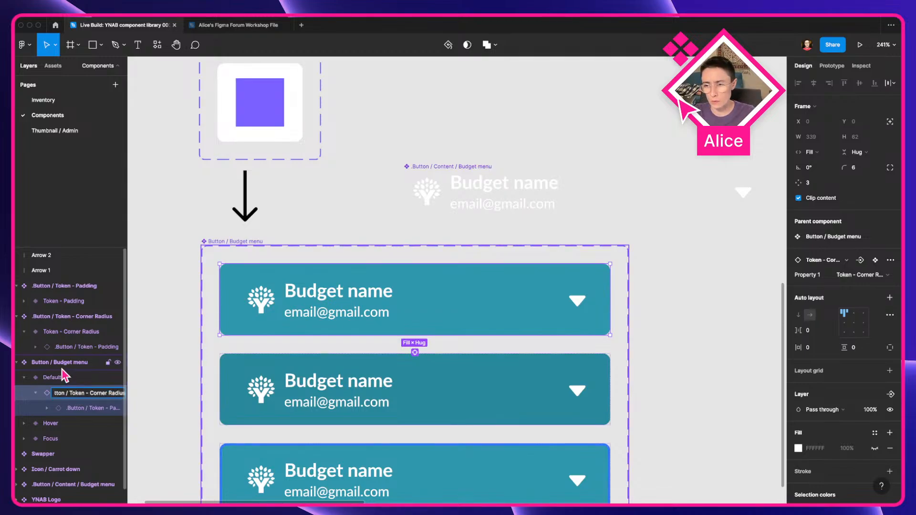
pyautogui.click(72, 379)
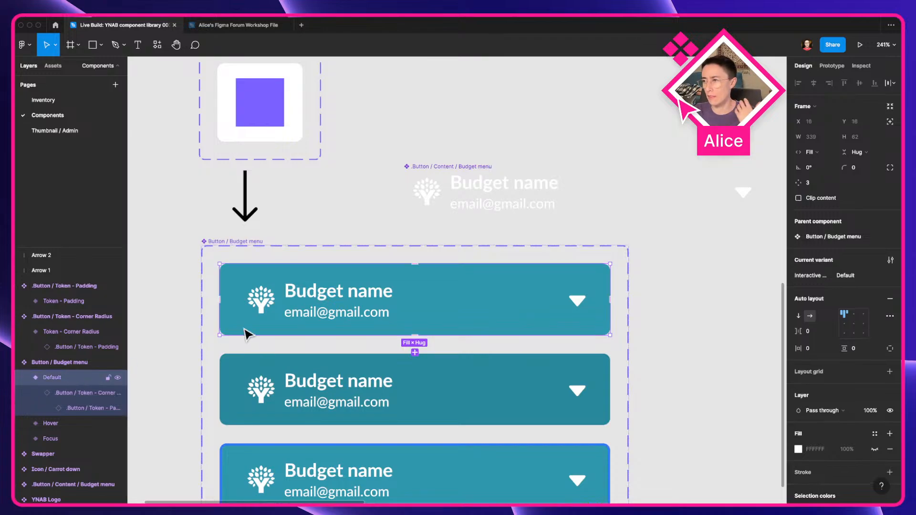
# Step: Move the Button / Content / Budget menu component slightly up and to the left
pyautogui.scroll(-3, 247, 334)
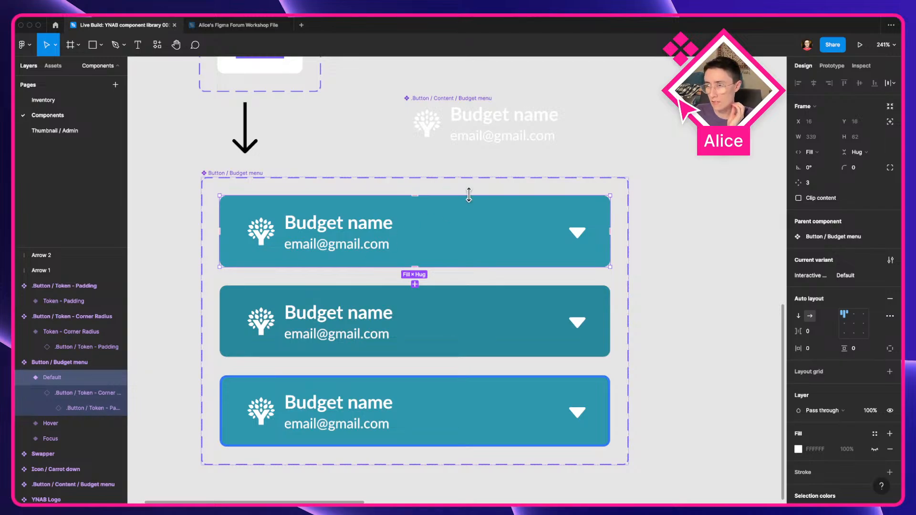
pyautogui.click(491, 311)
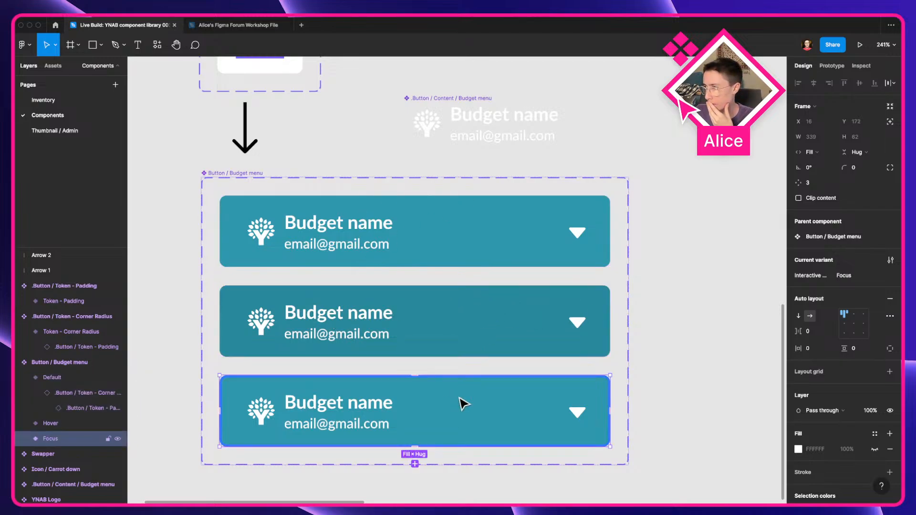
pyautogui.scroll(-5, 550, 307)
pyautogui.click(637, 317)
pyautogui.hscroll(2, 635, 313)
pyautogui.scroll(1, 635, 312)
pyautogui.moveTo(479, 265); pyautogui.dragTo(463, 260)
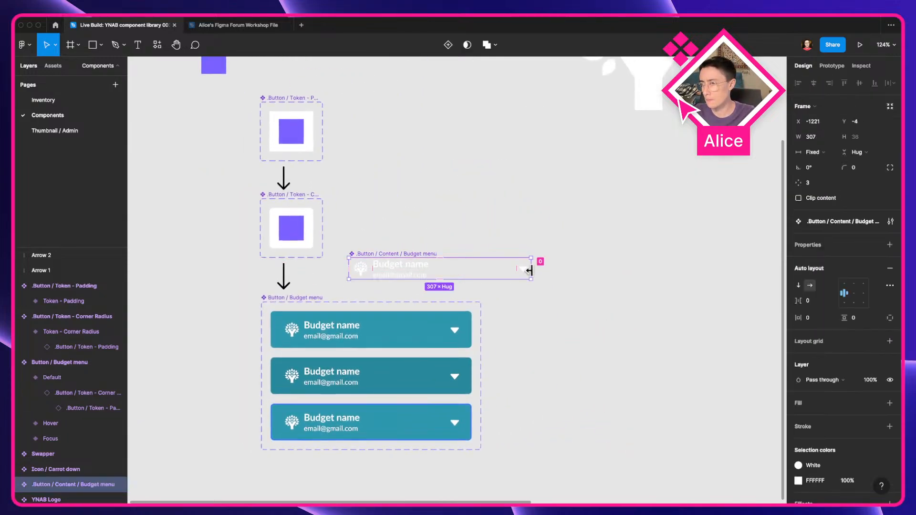
# Step: Select the YNAB Logo component and view the whole set of components on the page
pyautogui.click(391, 260)
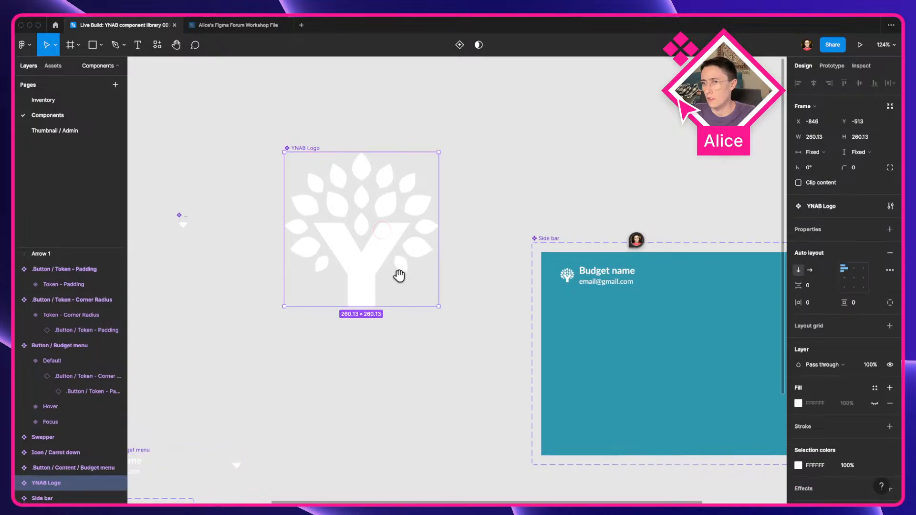
pyautogui.hscroll(5, 321, 229)
pyautogui.scroll(-2, 321, 229)
pyautogui.moveTo(286, 307); pyautogui.dragTo(539, 218)
pyautogui.scroll(-4, 593, 143)
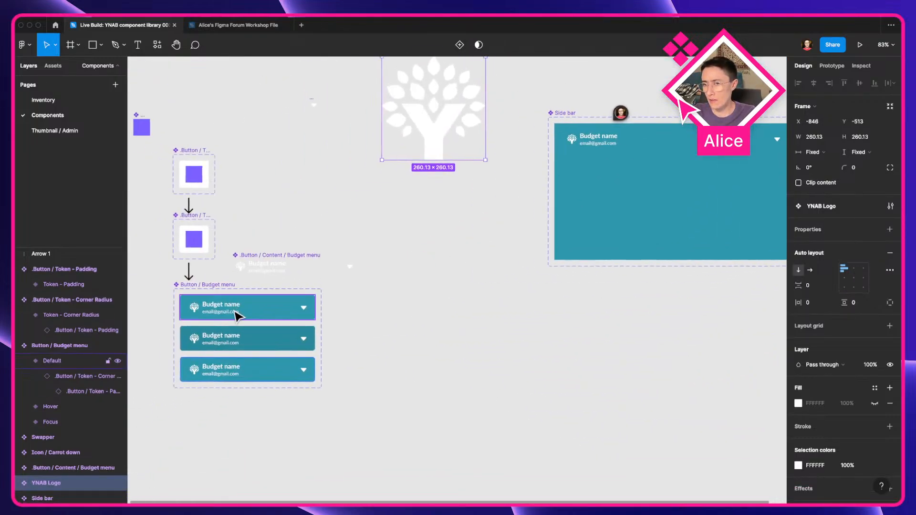
# Step: Zoom in on the Side bar component and examine its Max width variant
pyautogui.moveTo(599, 197); pyautogui.dragTo(399, 284)
pyautogui.scroll(5, 435, 224)
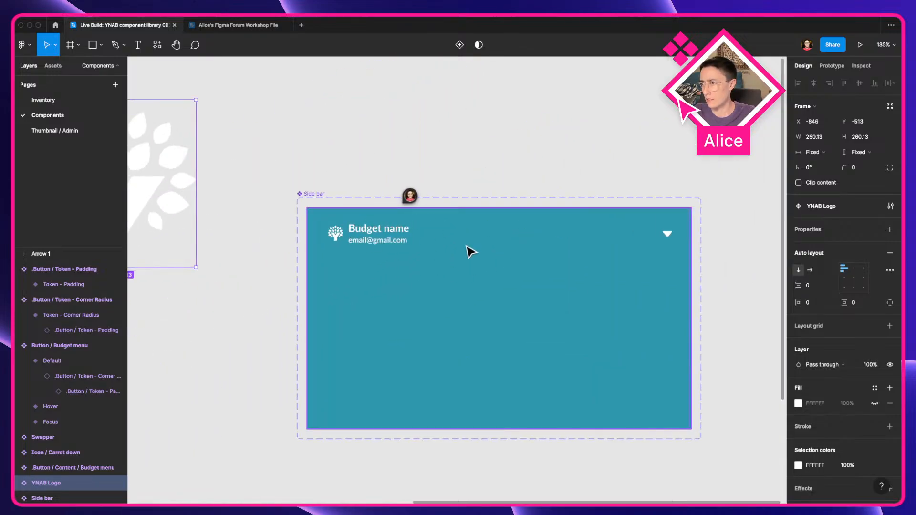
pyautogui.scroll(-2, 454, 254)
pyautogui.hscroll(3, 454, 254)
pyautogui.click(628, 319)
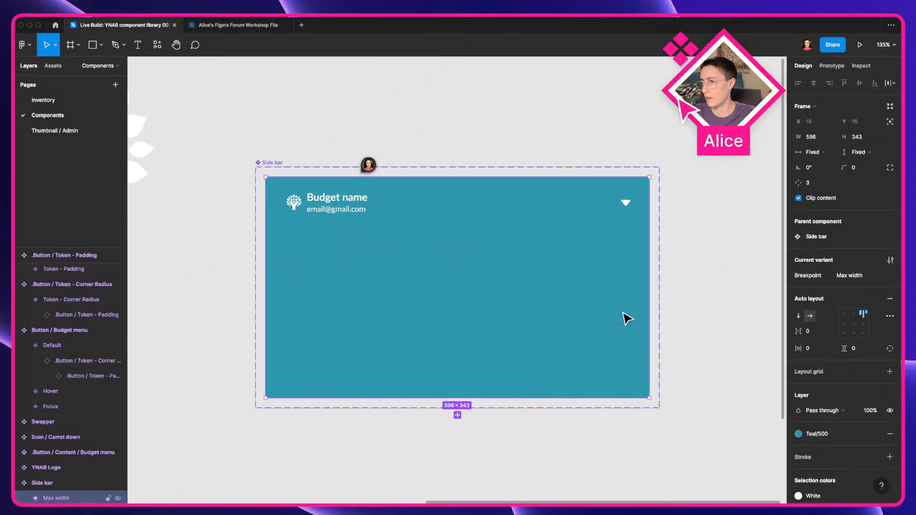
pyautogui.scroll(4, 660, 300)
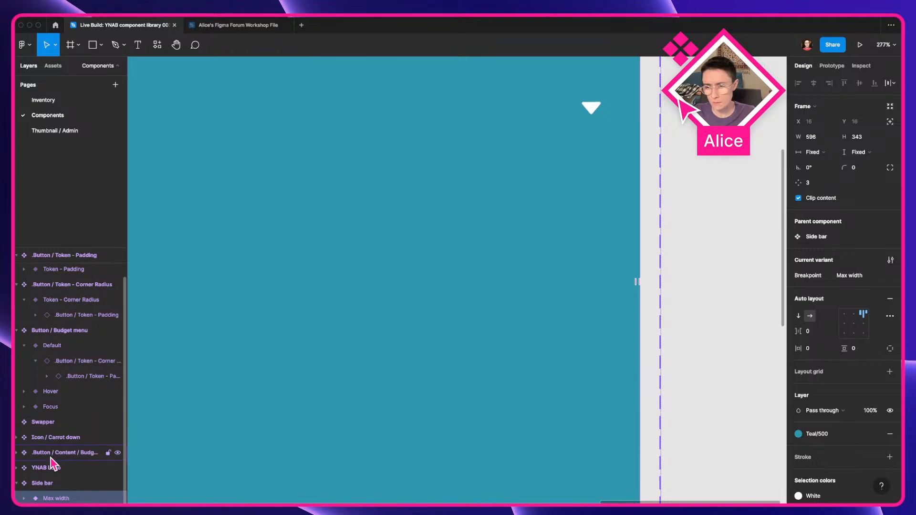
pyautogui.scroll(4, 543, 256)
pyautogui.hscroll(4, 543, 256)
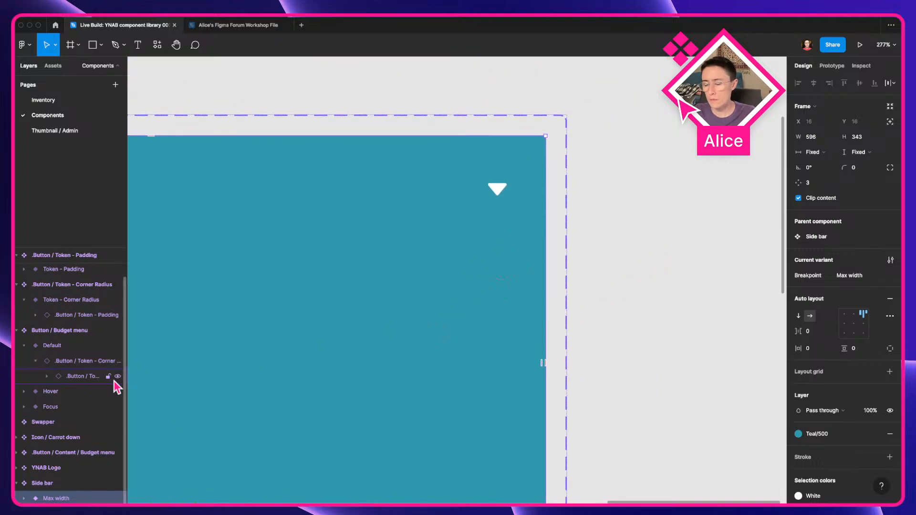
pyautogui.scroll(-4, 447, 315)
pyautogui.moveTo(446, 311); pyautogui.dragTo(563, 286)
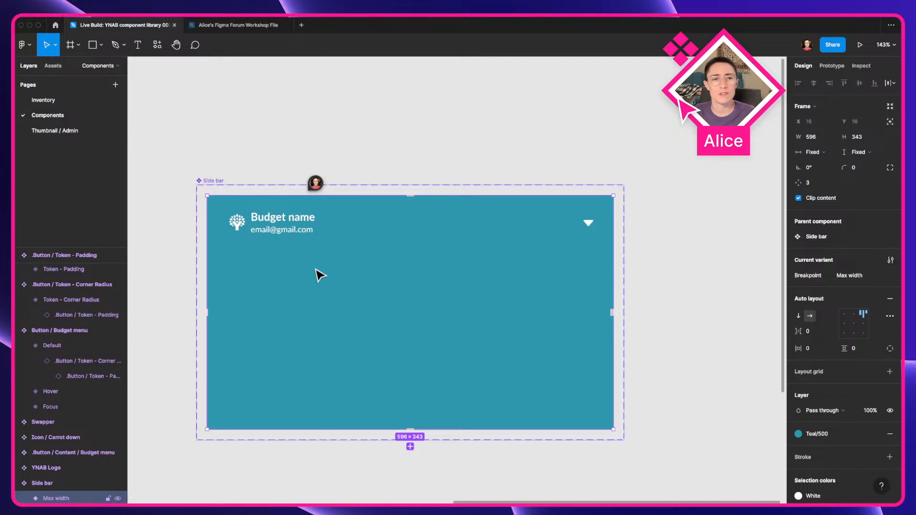
# Step: Switch to the YNAB web app in the browser and resize its sidebar narrower in several stages
pyautogui.hotkey('ctrl', 'Left')
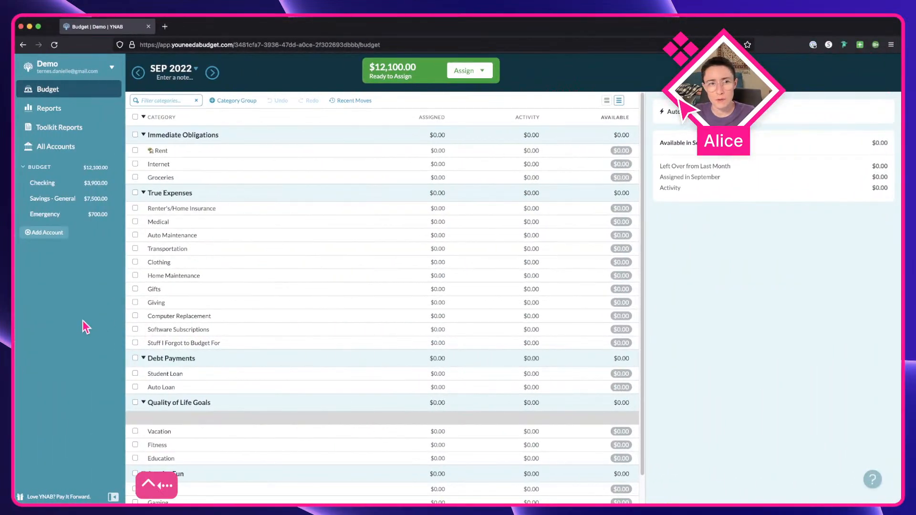
pyautogui.click(101, 261)
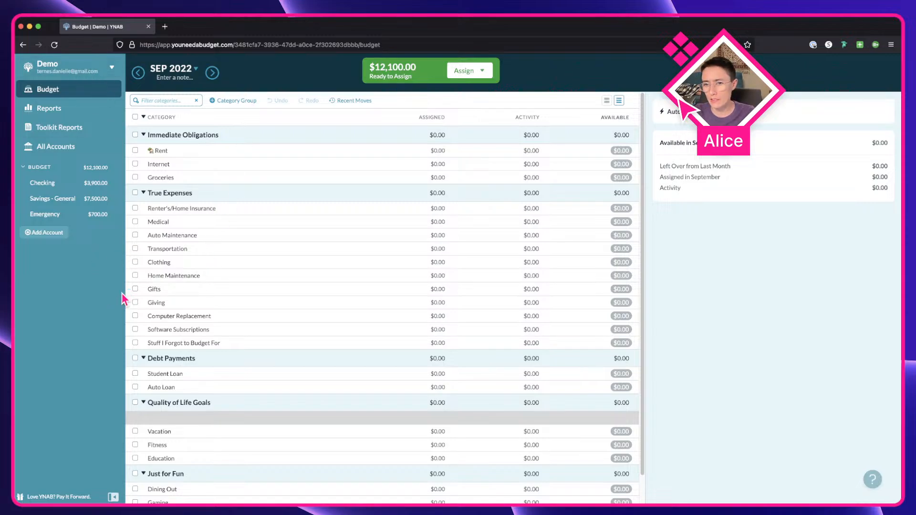
pyautogui.moveTo(124, 297); pyautogui.dragTo(138, 314)
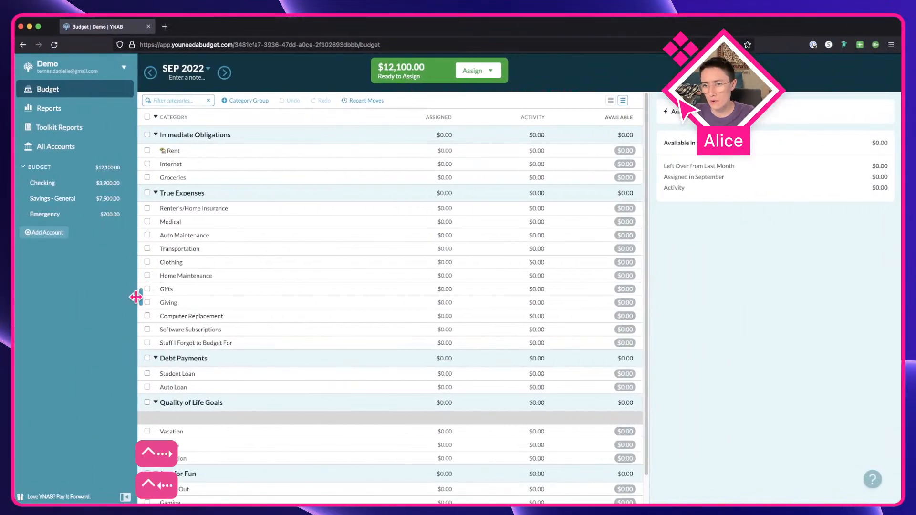
pyautogui.moveTo(136, 297); pyautogui.dragTo(132, 297)
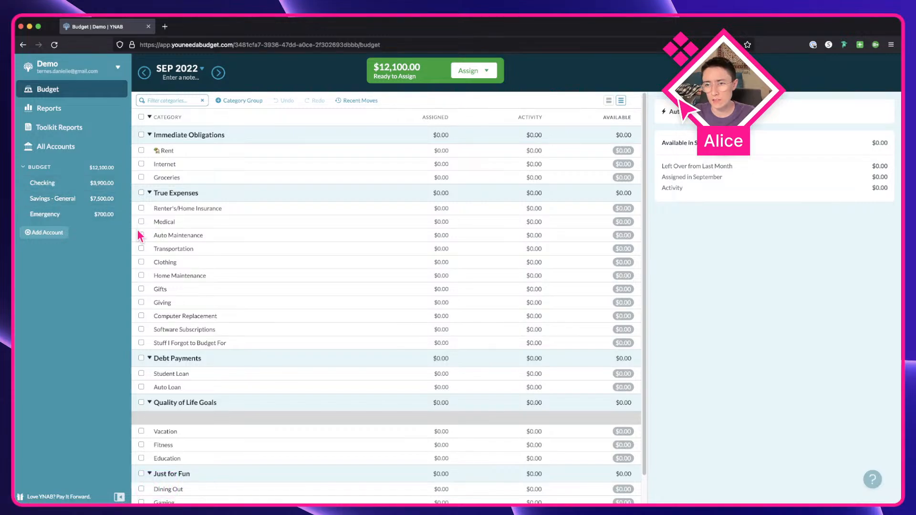
pyautogui.moveTo(131, 233); pyautogui.dragTo(120, 243)
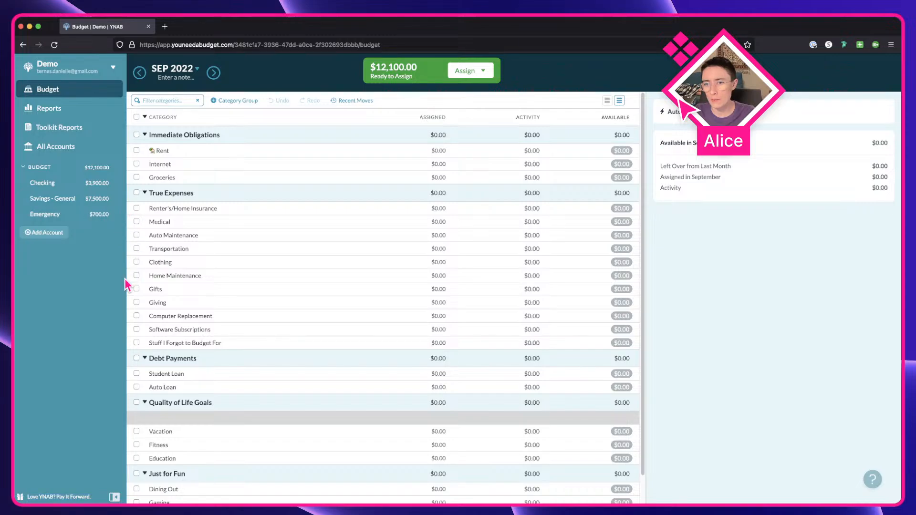
pyautogui.moveTo(125, 276); pyautogui.dragTo(111, 279)
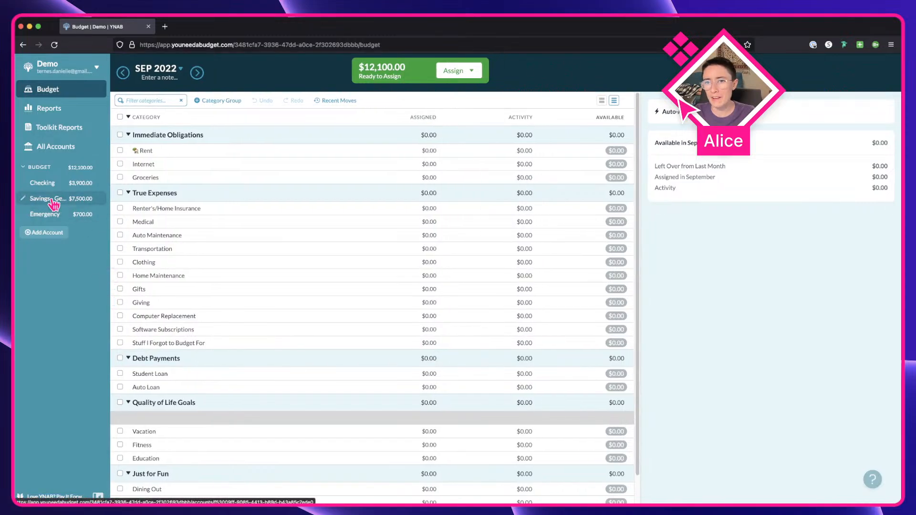
# Step: Zoom in on the sidebar's account list, then widen the sidebar again
pyautogui.scroll(5, 56, 208)
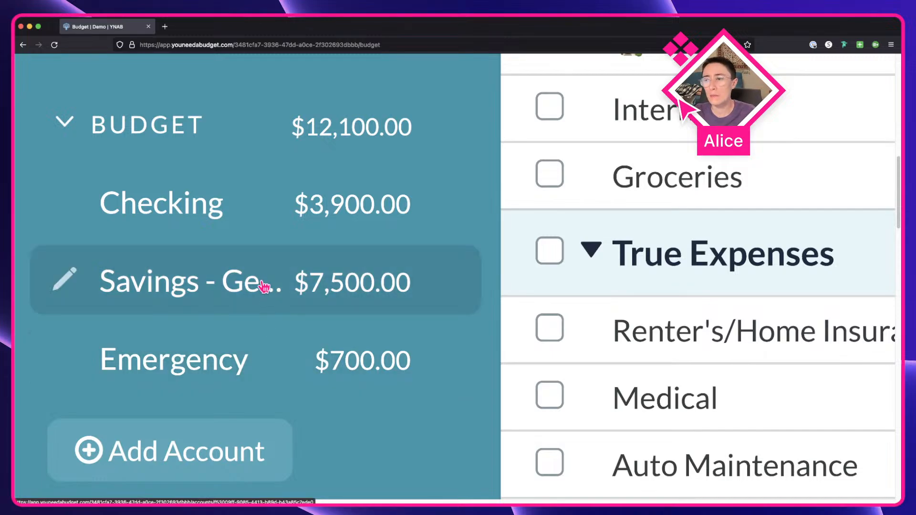
pyautogui.scroll(5, 296, 318)
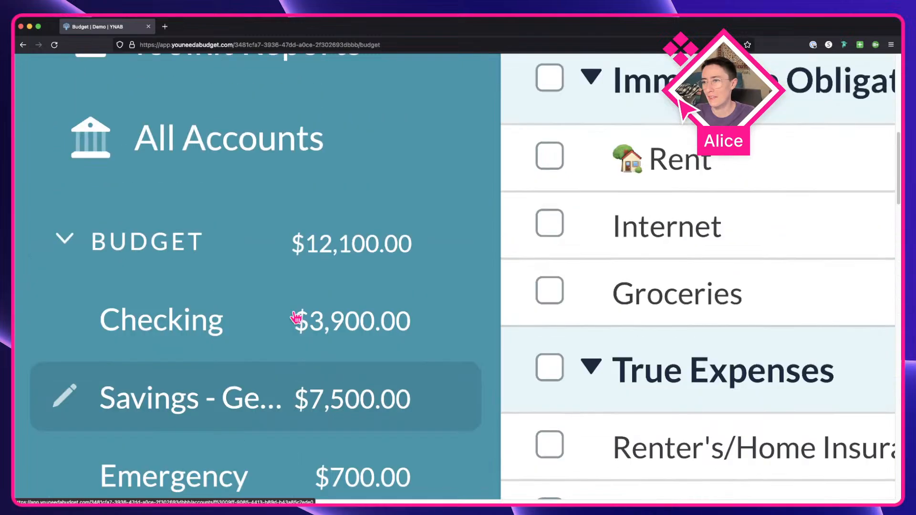
pyautogui.scroll(1, 296, 317)
pyautogui.scroll(-5, 247, 255)
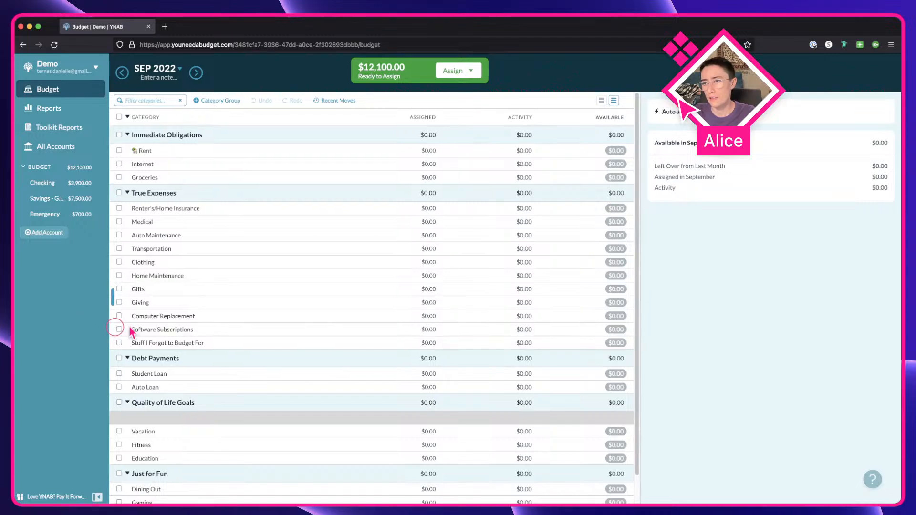
pyautogui.moveTo(109, 326); pyautogui.dragTo(137, 328)
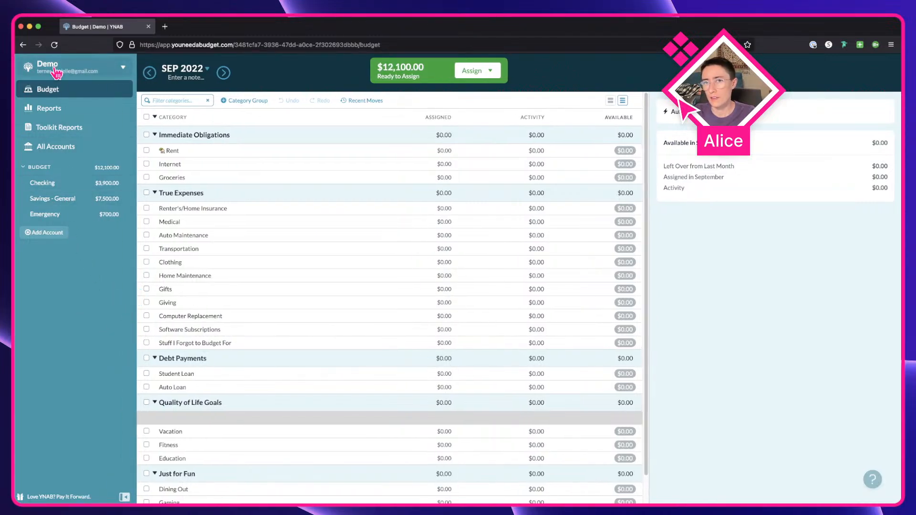
# Step: Inspect the Reports sidebar link in the browser developer tools and expand its markup
pyautogui.rightClick(60, 107)
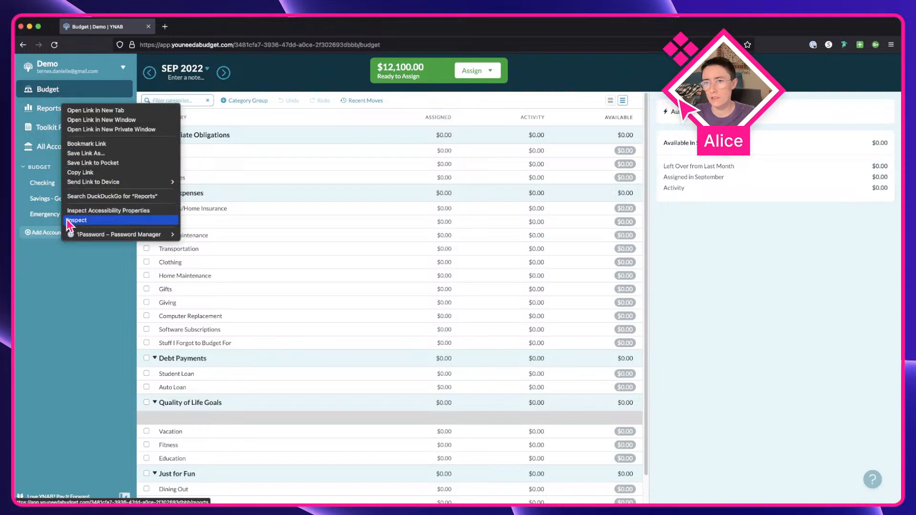
pyautogui.click(68, 217)
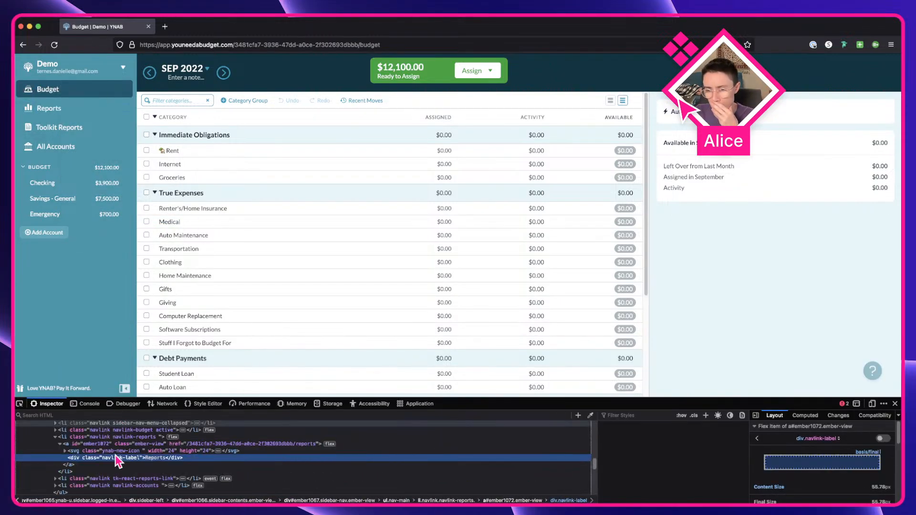
pyautogui.click(88, 439)
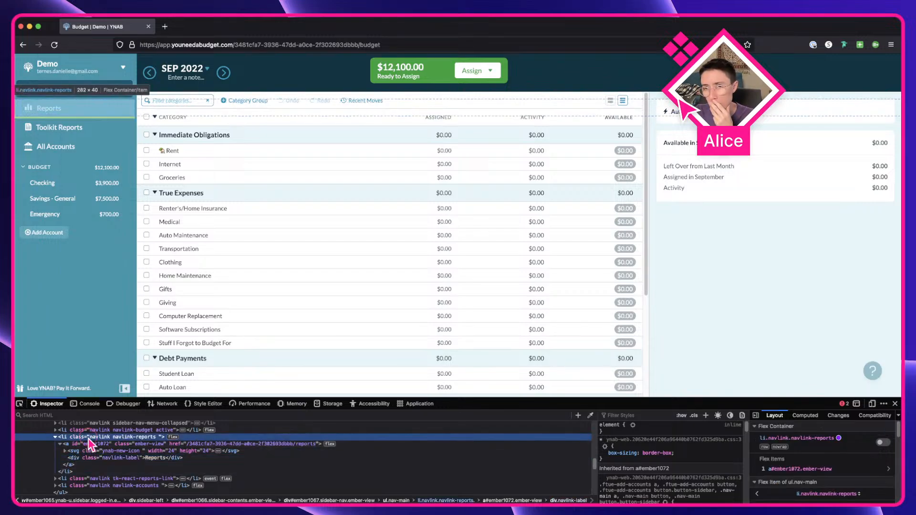
pyautogui.click(55, 437)
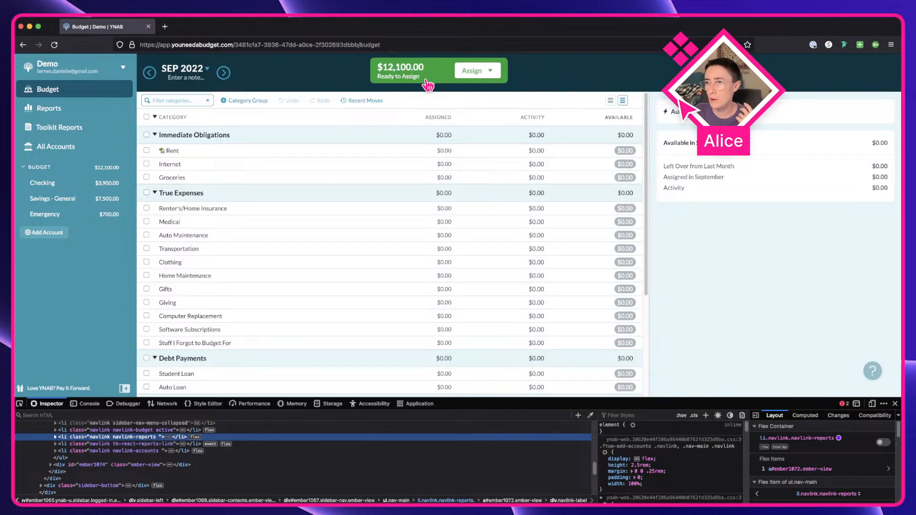
# Step: Open the Ready to Assign breakdown popover and close it again
pyautogui.click(393, 75)
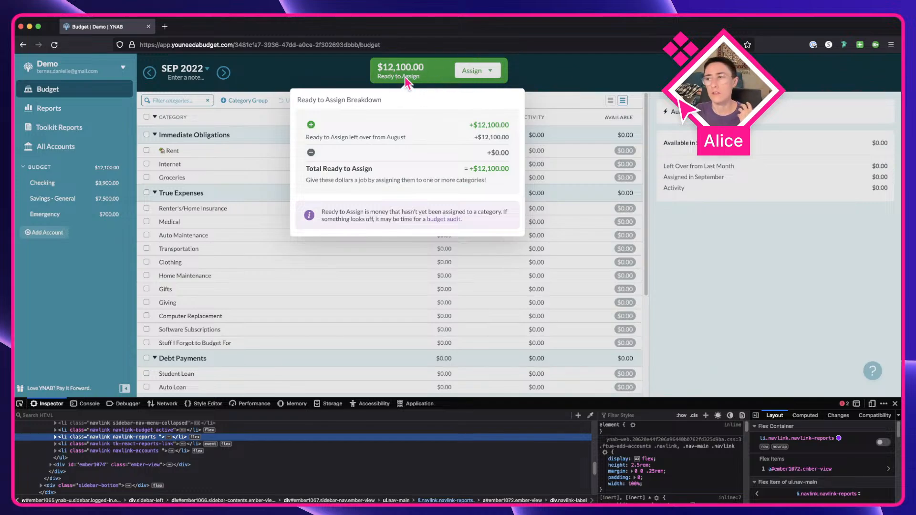
pyautogui.moveTo(306, 100); pyautogui.dragTo(297, 100)
pyautogui.click(366, 101)
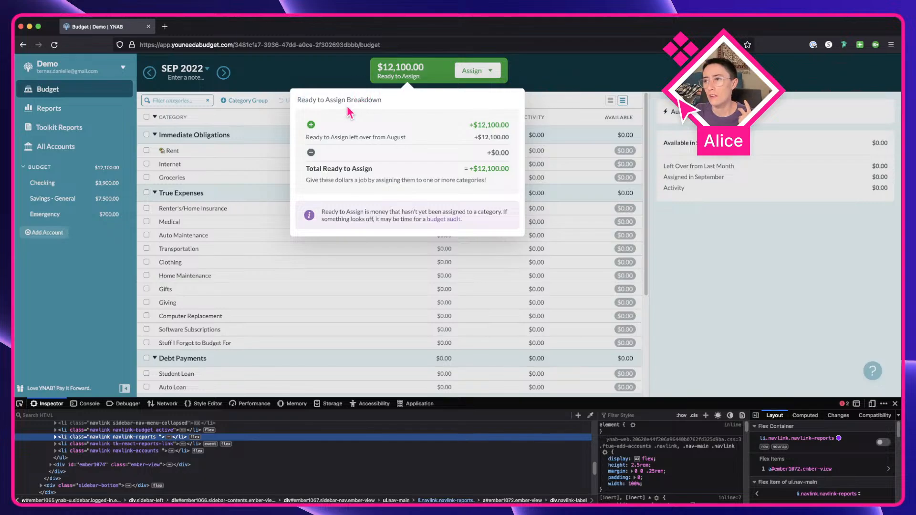
pyautogui.press('Escape')
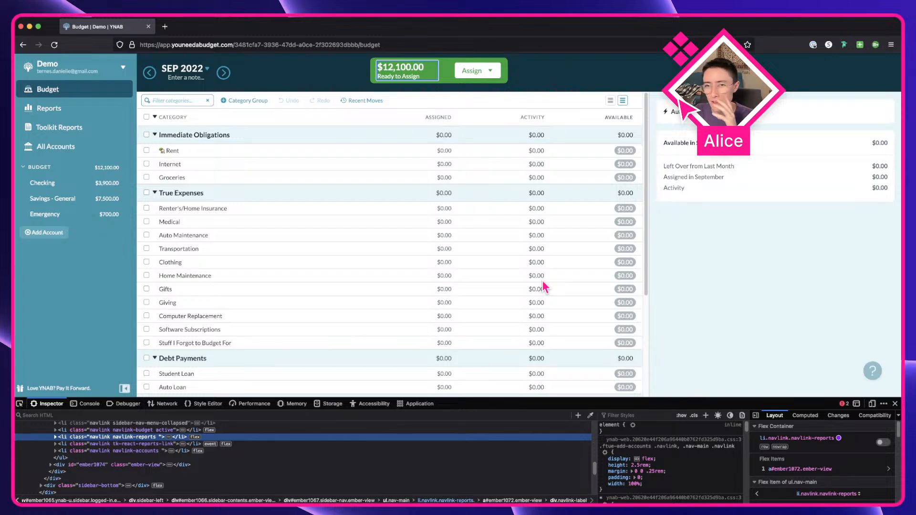
# Step: Visit the Reports, Toolkit Reports and All Accounts pages, then return to the Budget page
pyautogui.click(47, 110)
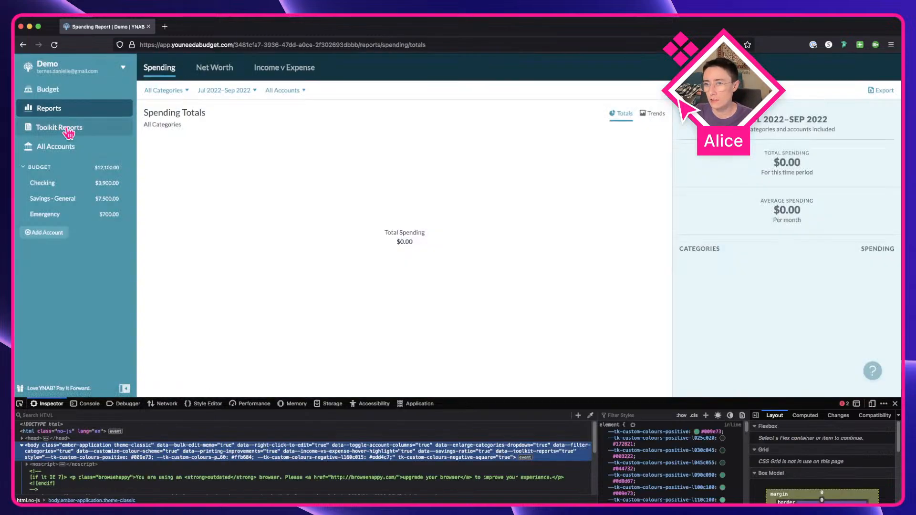
pyautogui.click(63, 127)
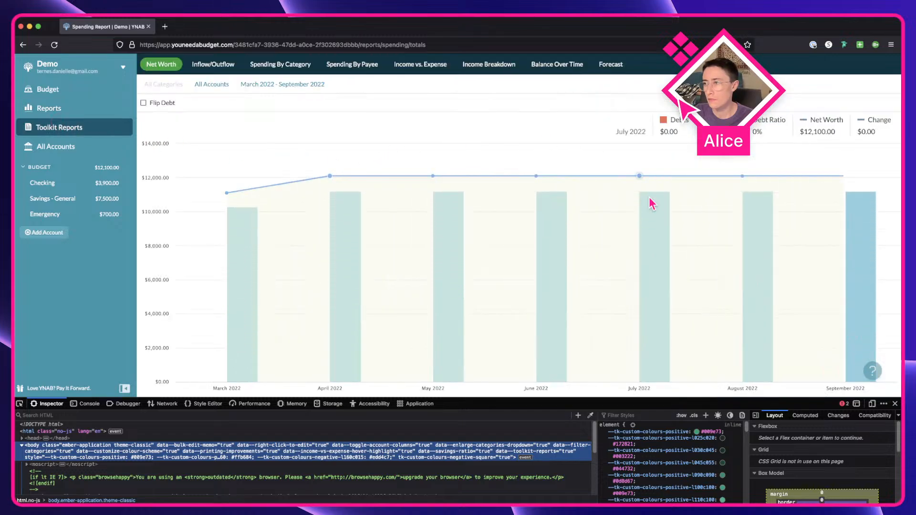
pyautogui.click(76, 147)
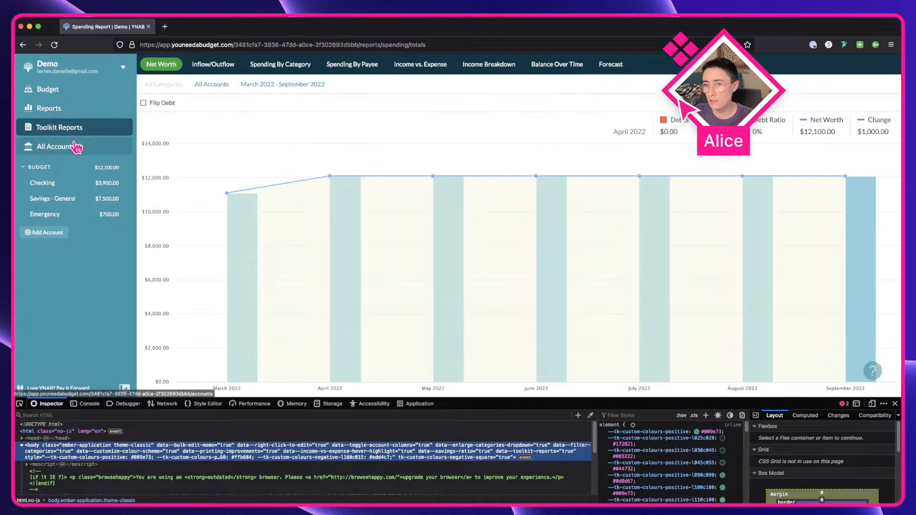
pyautogui.click(74, 131)
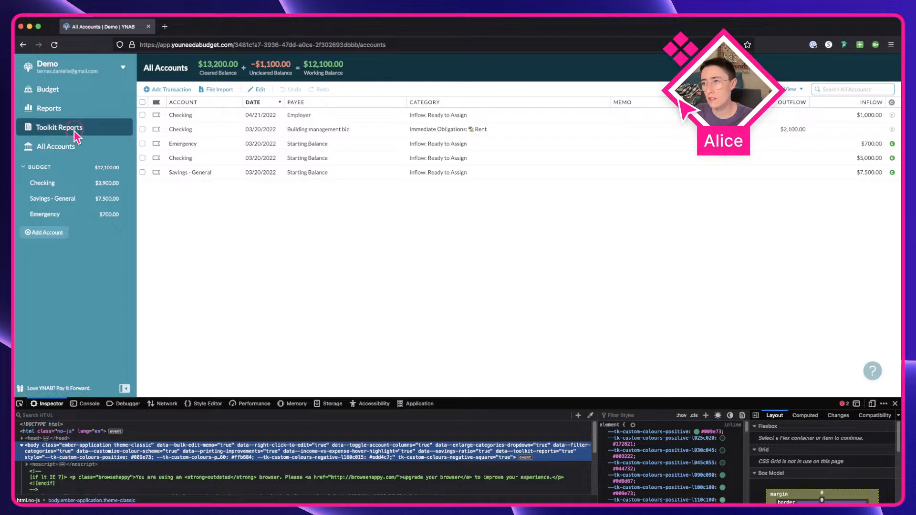
pyautogui.click(75, 106)
pyautogui.click(74, 91)
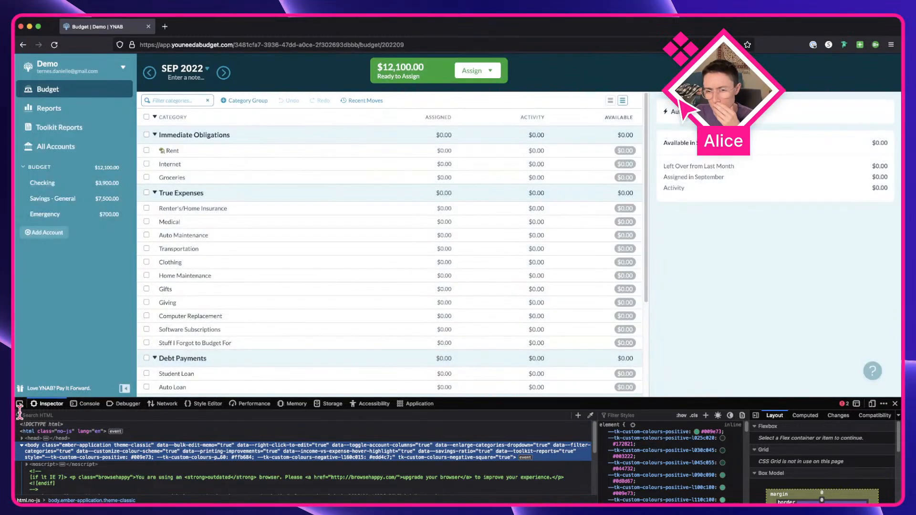
# Step: Pick the sidebar navigation links with the element picker and expand their HTML markup in the inspector
pyautogui.click(19, 403)
pyautogui.click(90, 113)
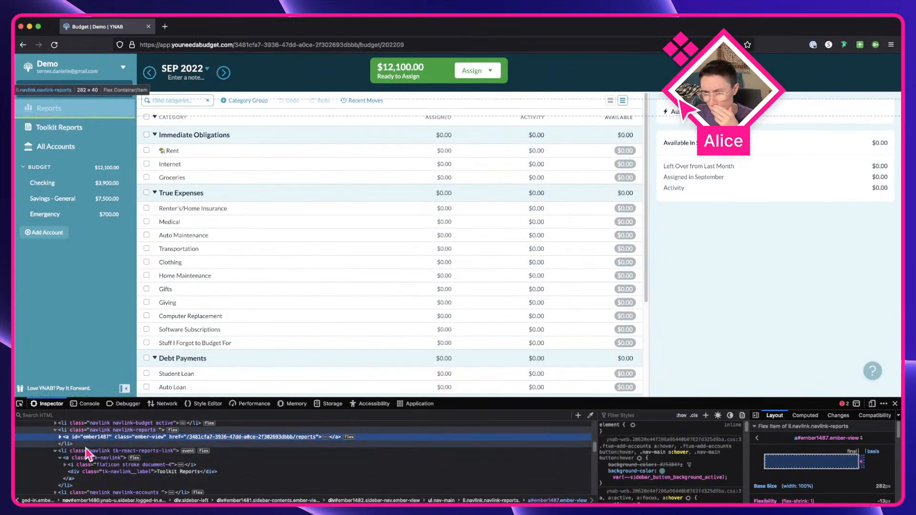
pyautogui.scroll(1, 99, 436)
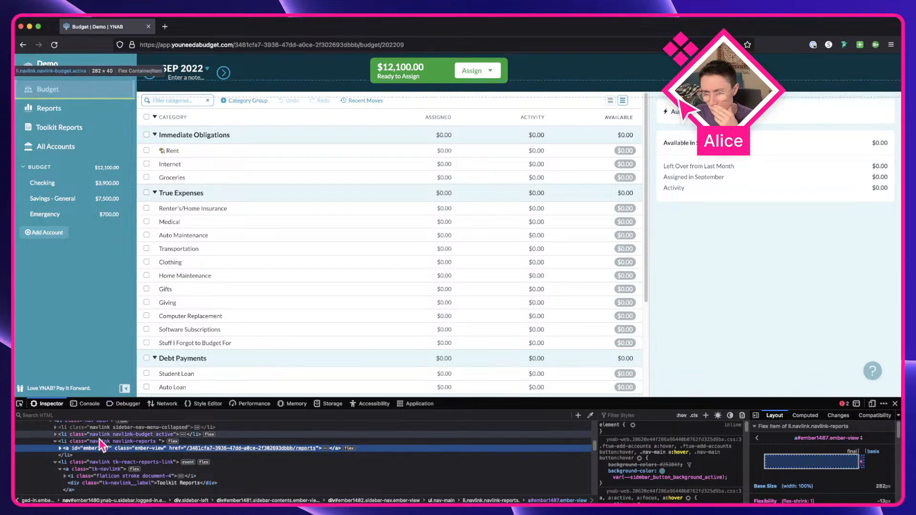
pyautogui.click(99, 435)
pyautogui.scroll(1, 97, 438)
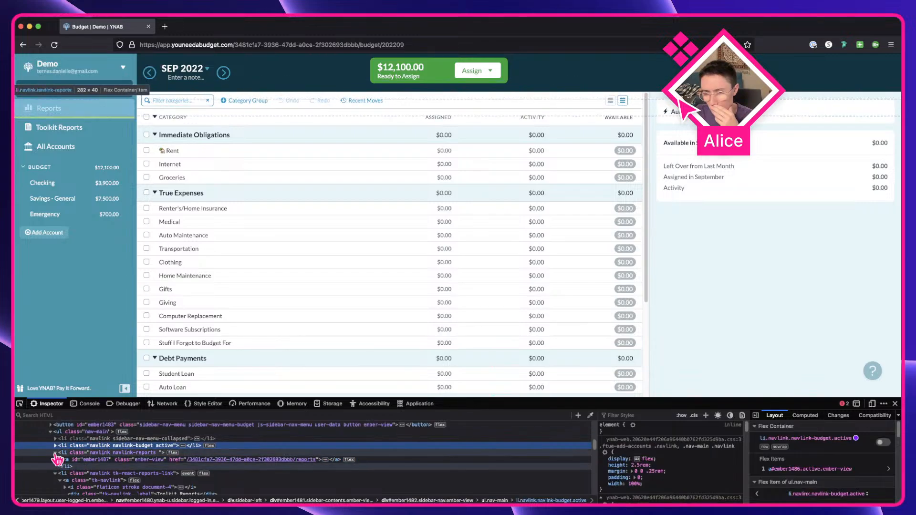
pyautogui.click(55, 453)
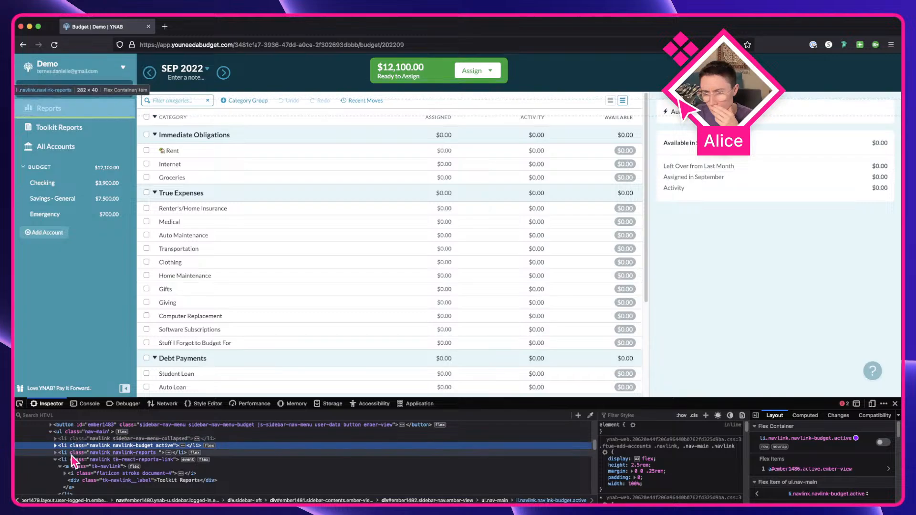
pyautogui.click(71, 454)
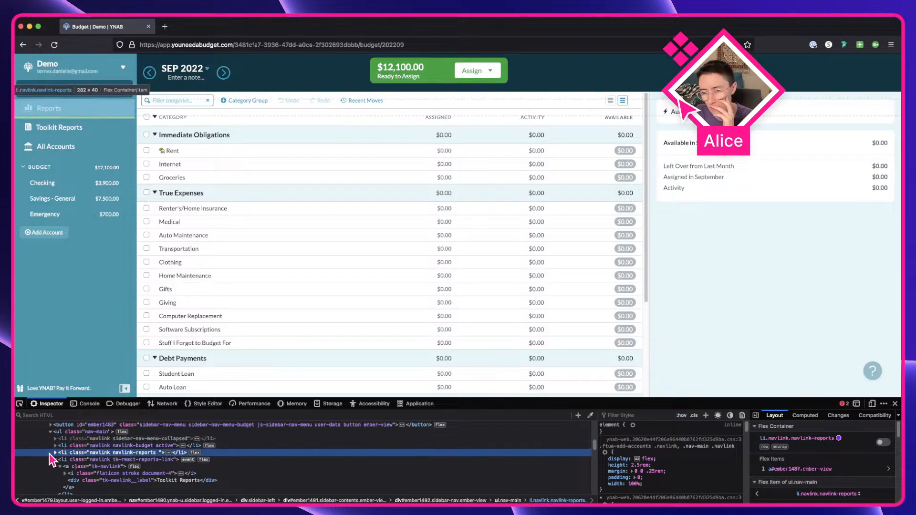
pyautogui.click(55, 453)
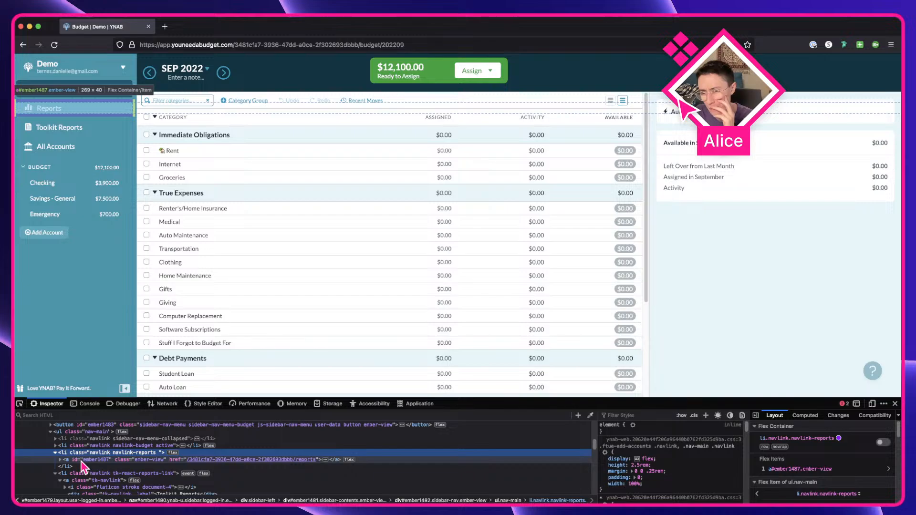
pyautogui.click(56, 453)
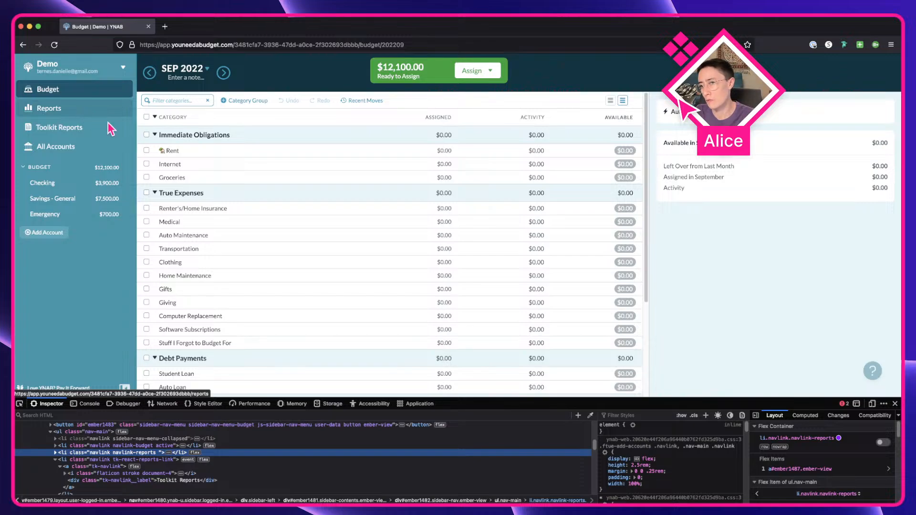
# Step: Switch back to Figma and leaf through the Inventory, Components and Thumbnail / Admin pages, returning to Components
pyautogui.hotkey('ctrl', 'Right')
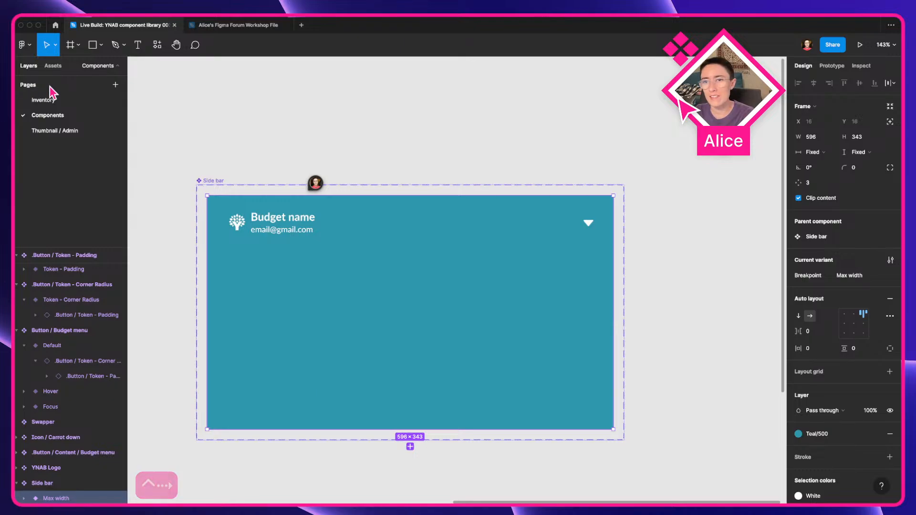
pyautogui.click(50, 100)
pyautogui.click(56, 116)
pyautogui.click(55, 130)
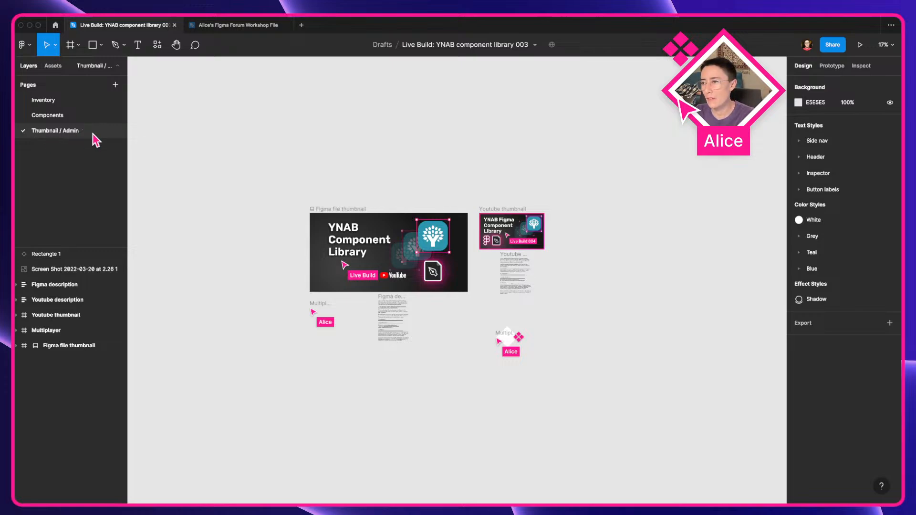
pyautogui.click(76, 115)
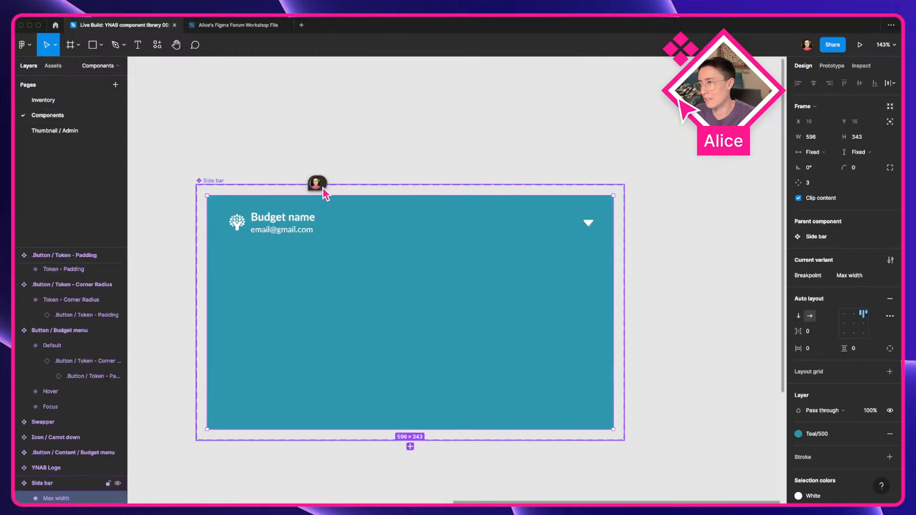
# Step: Inspect the Side bar component's nested layers: the Budget menu instance, Sidebar left and Sidebar resizer frames
pyautogui.click(281, 138)
pyautogui.scroll(-5, 281, 138)
pyautogui.moveTo(281, 138); pyautogui.dragTo(527, 266)
pyautogui.scroll(-2, 423, 205)
pyautogui.moveTo(625, 323); pyautogui.dragTo(568, 241)
pyautogui.click(603, 241)
pyautogui.scroll(5, 501, 260)
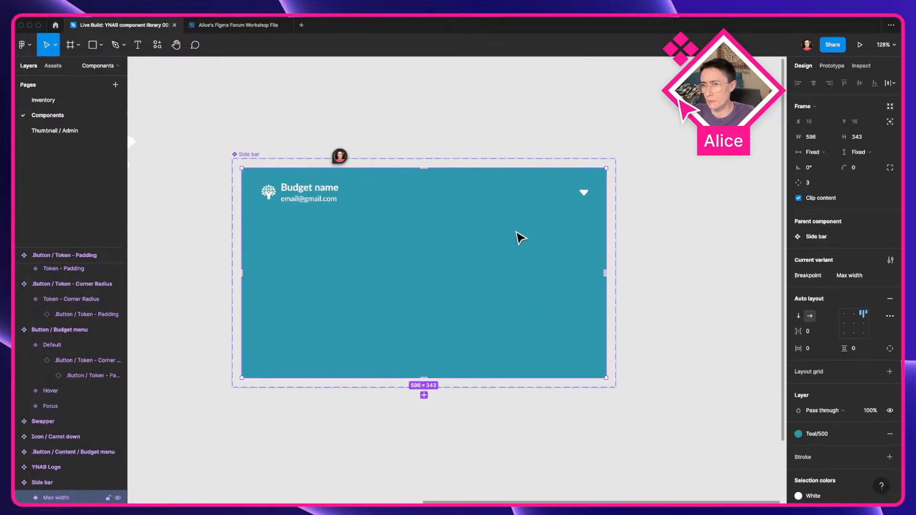
pyautogui.doubleClick(374, 207)
pyautogui.doubleClick(361, 197)
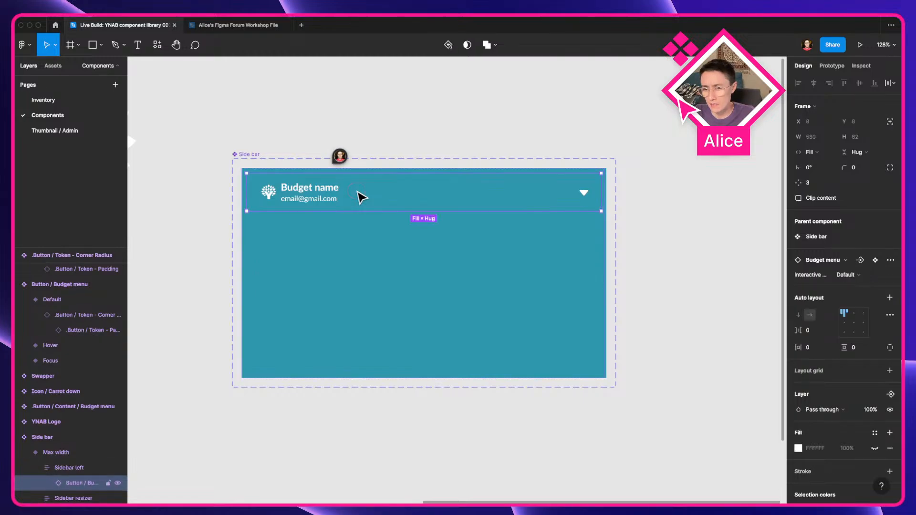
pyautogui.click(64, 468)
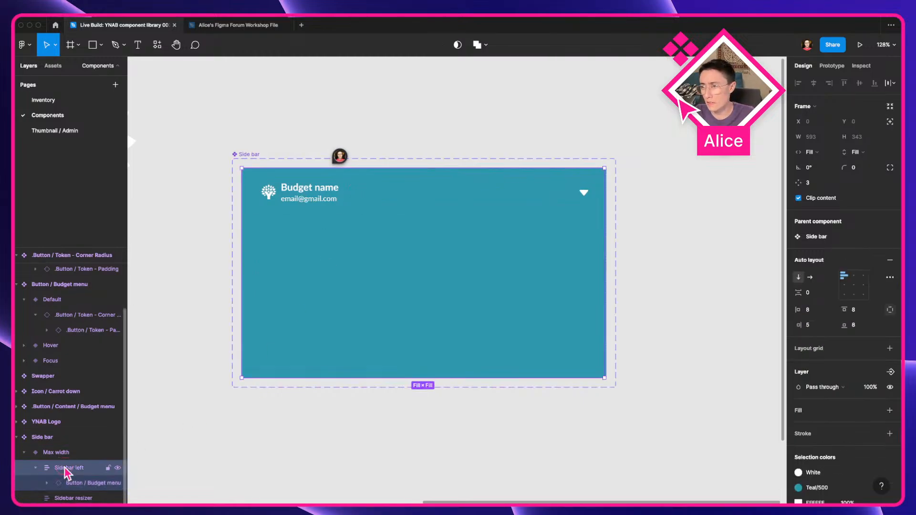
pyautogui.click(95, 497)
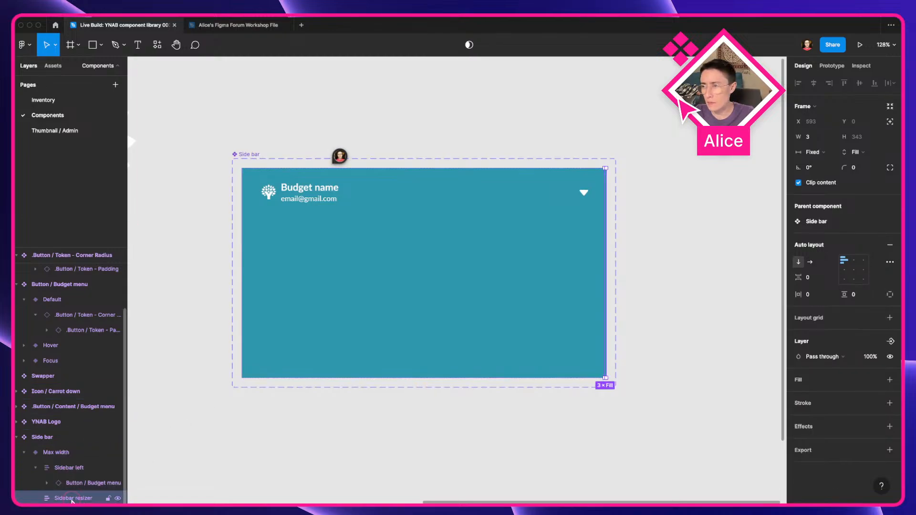
# Step: Zoom in on the Sidebar resizer and toggle outline view on and off to examine its frame
pyautogui.scroll(3, 671, 229)
pyautogui.press('super+y')
pyautogui.scroll(3, 595, 213)
pyautogui.scroll(-3, 588, 214)
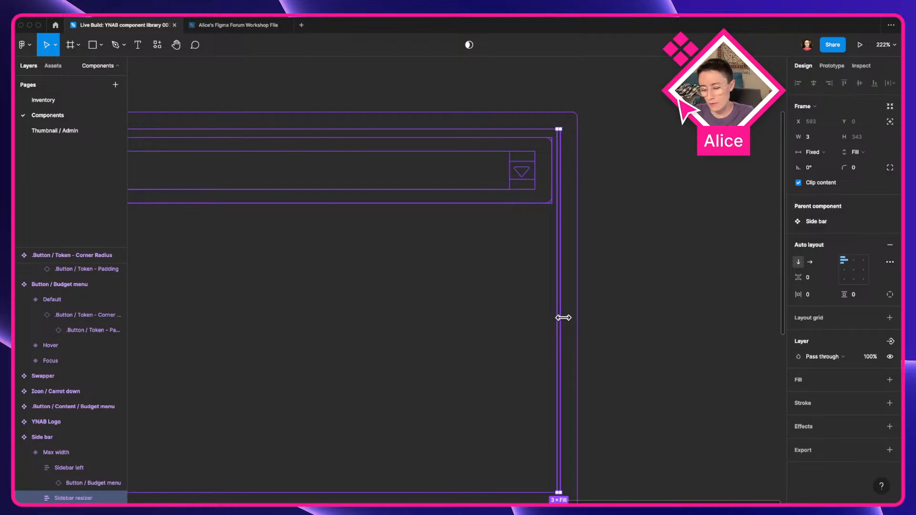
pyautogui.press('super+y')
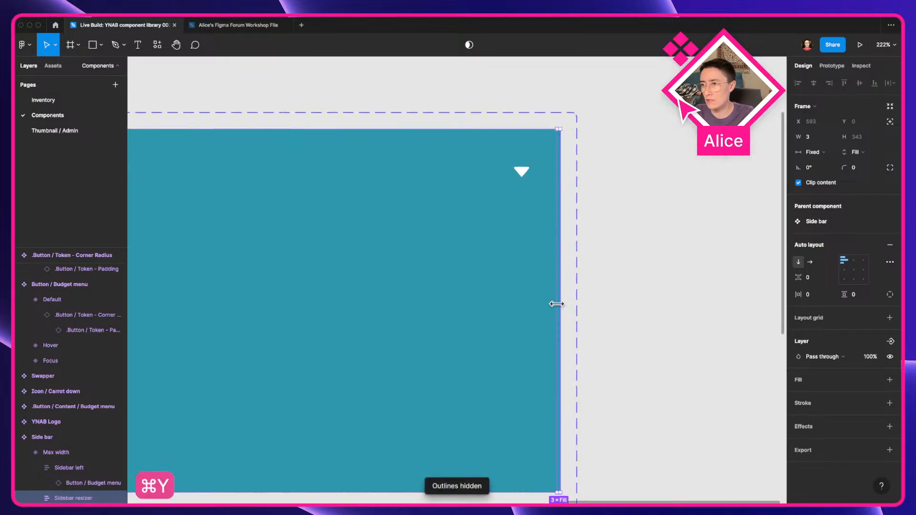
# Step: In the browser, try dragging the edge of the YNAB sidebar to test its resizing, then return to Figma
pyautogui.hotkey('ctrl', 'Left')
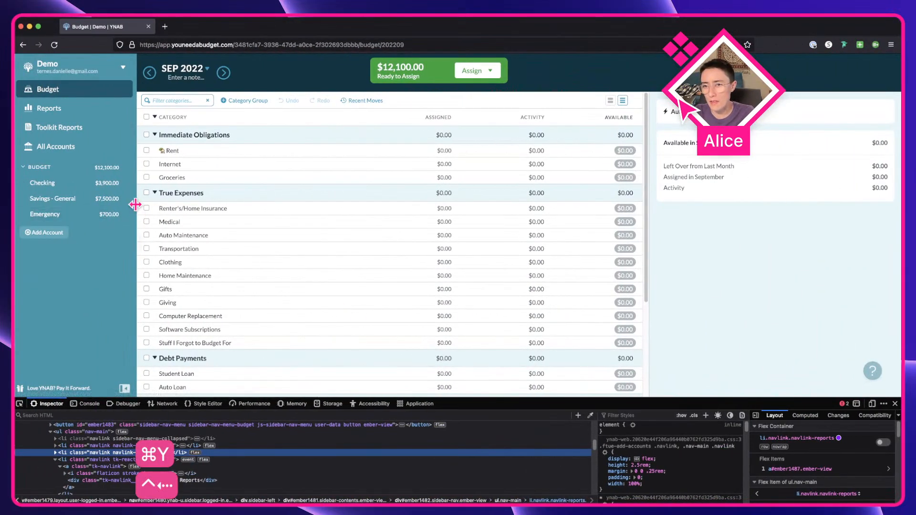
pyautogui.moveTo(135, 205)
pyautogui.mouseDown()
pyautogui.moveTo(147, 209)
pyautogui.moveTo(135, 223)
pyautogui.mouseUp()
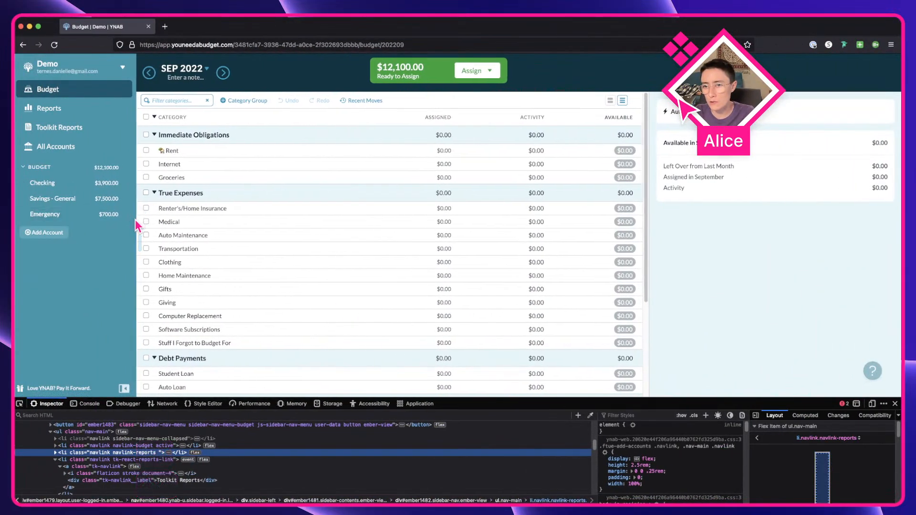
pyautogui.hotkey('ctrl', 'Right')
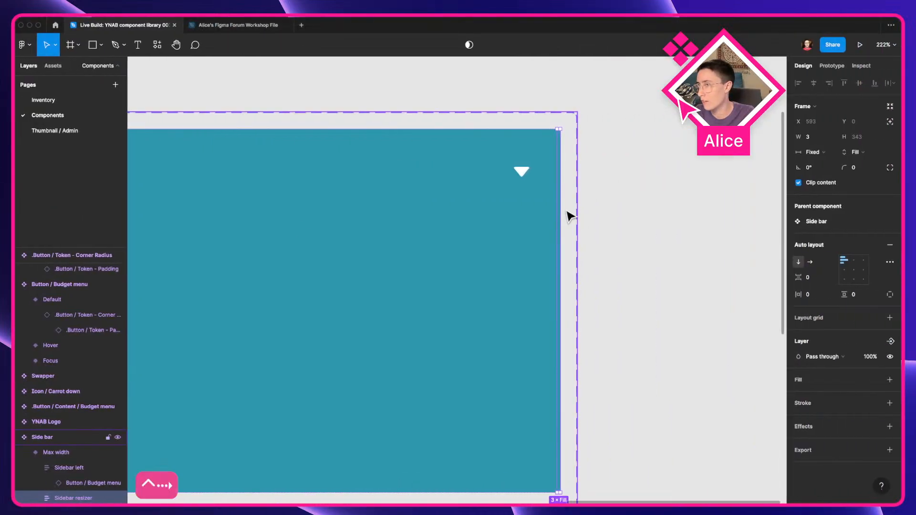
pyautogui.hotkey('ctrl', 'Left')
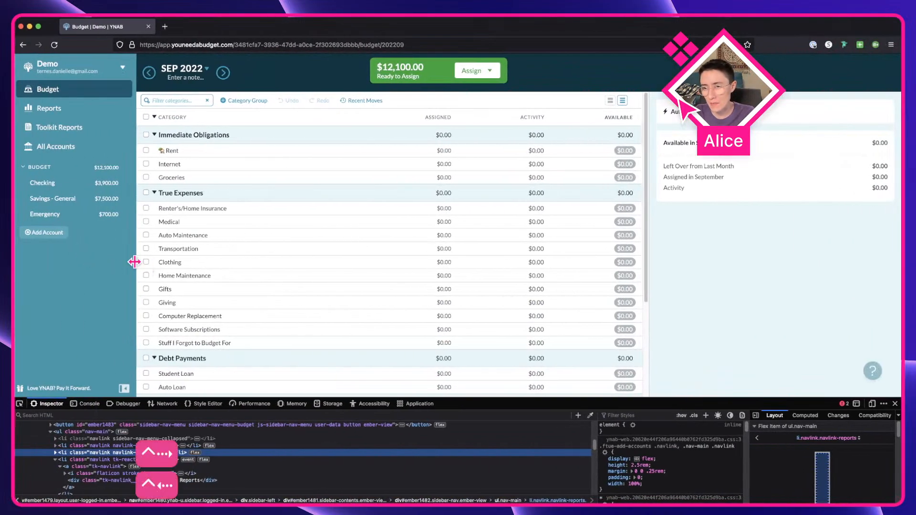
pyautogui.moveTo(134, 265); pyautogui.dragTo(132, 283)
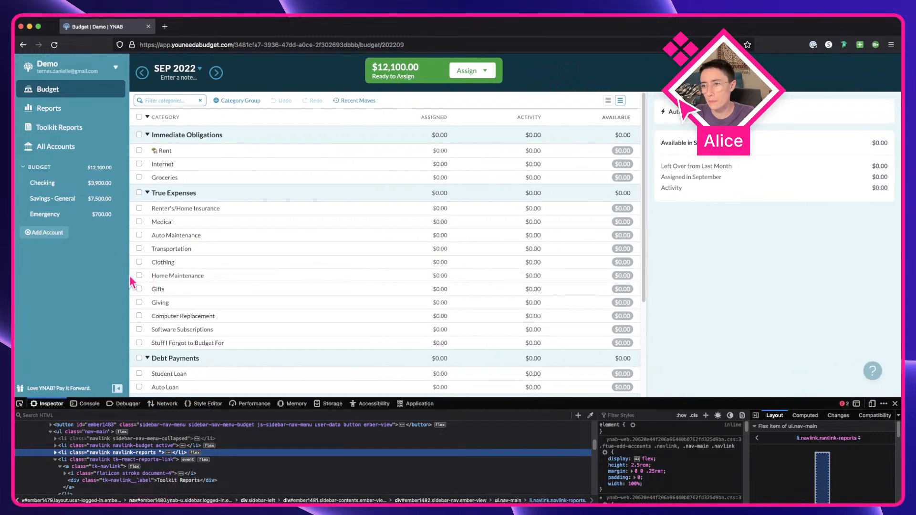
pyautogui.moveTo(127, 274); pyautogui.dragTo(143, 277)
pyautogui.hotkey('ctrl', 'Right')
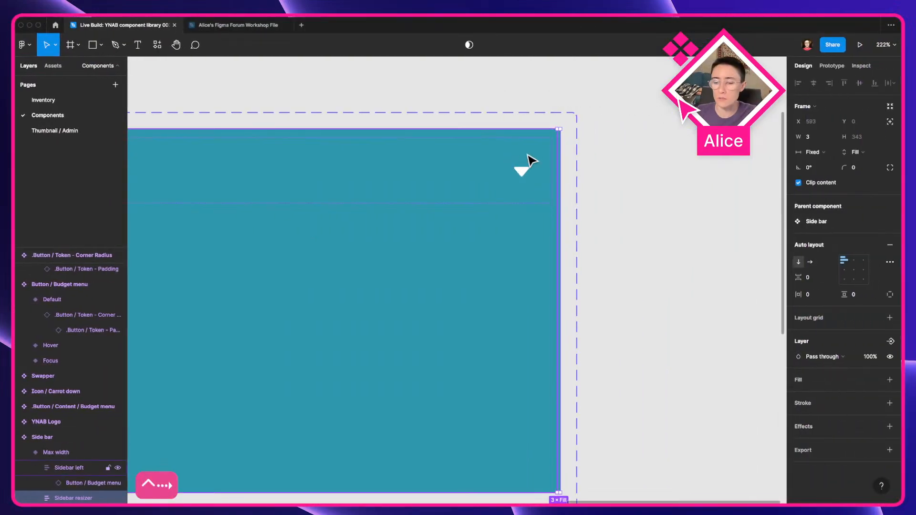
# Step: Select Sidebar left and zoom out to view the Side bar component alongside the Budget menu variants
pyautogui.click(430, 324)
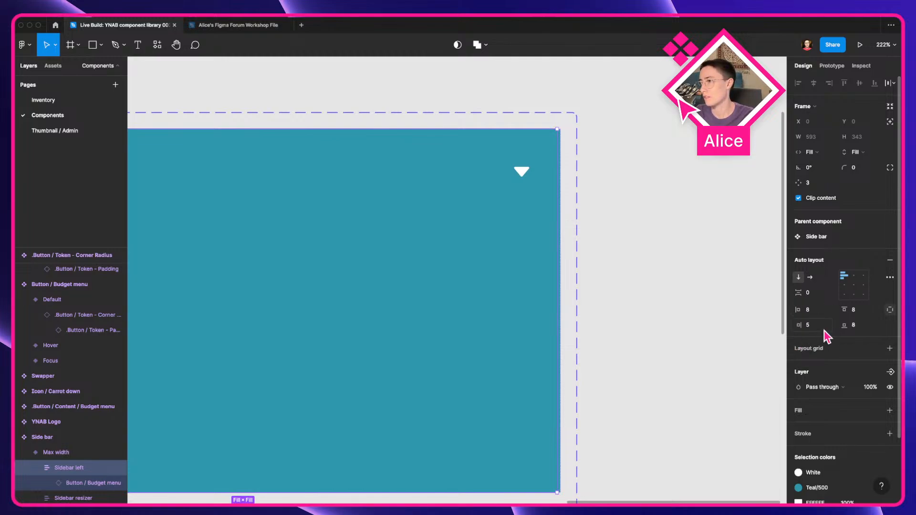
pyautogui.scroll(-5, 663, 276)
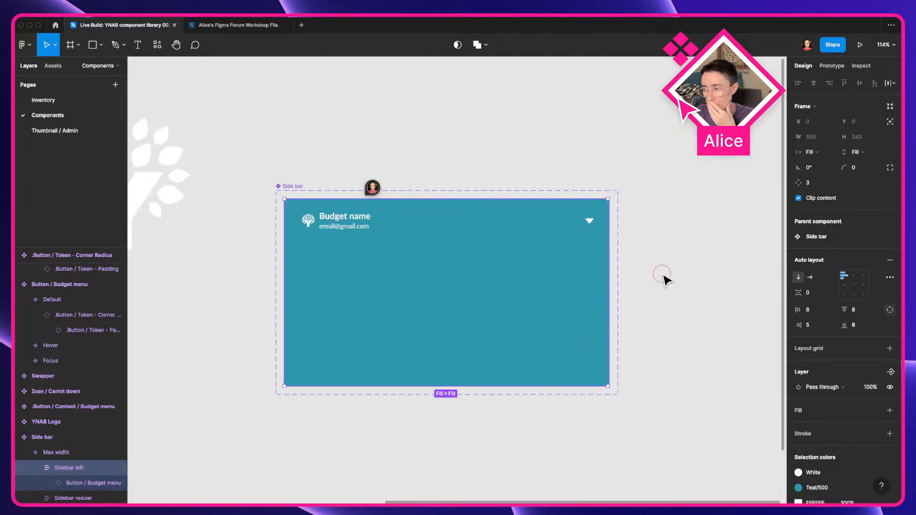
pyautogui.click(664, 276)
pyautogui.scroll(-5, 451, 193)
pyautogui.moveTo(233, 204); pyautogui.dragTo(345, 247)
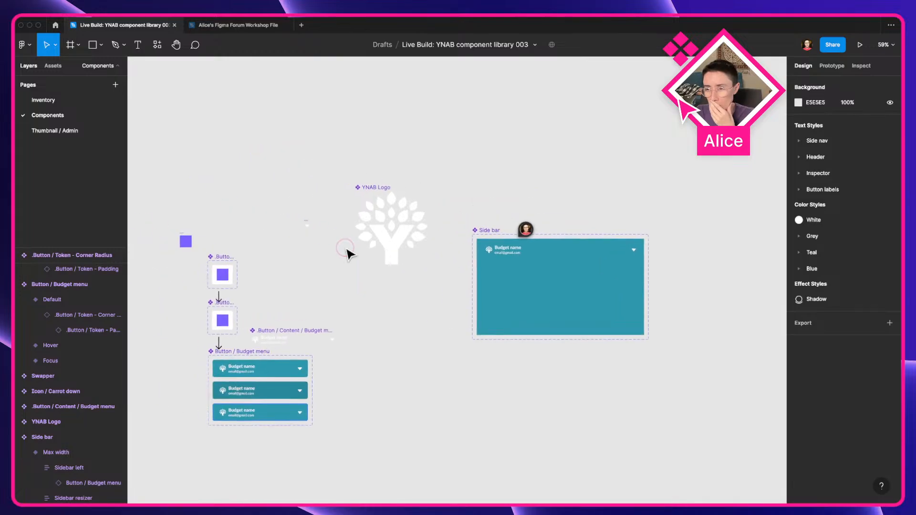
# Step: Browse the Inventory page's reference screenshots of YNAB dialogs, sidebar and date picker
pyautogui.click(80, 106)
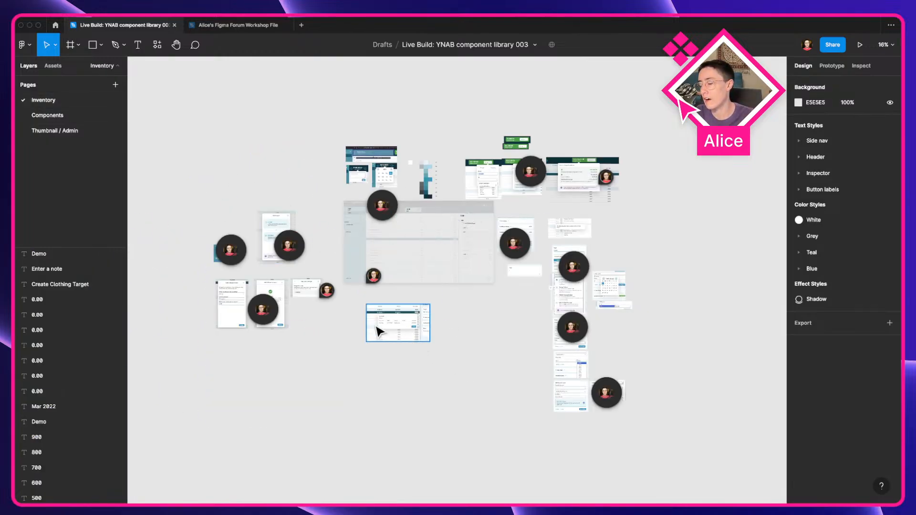
pyautogui.scroll(5, 225, 323)
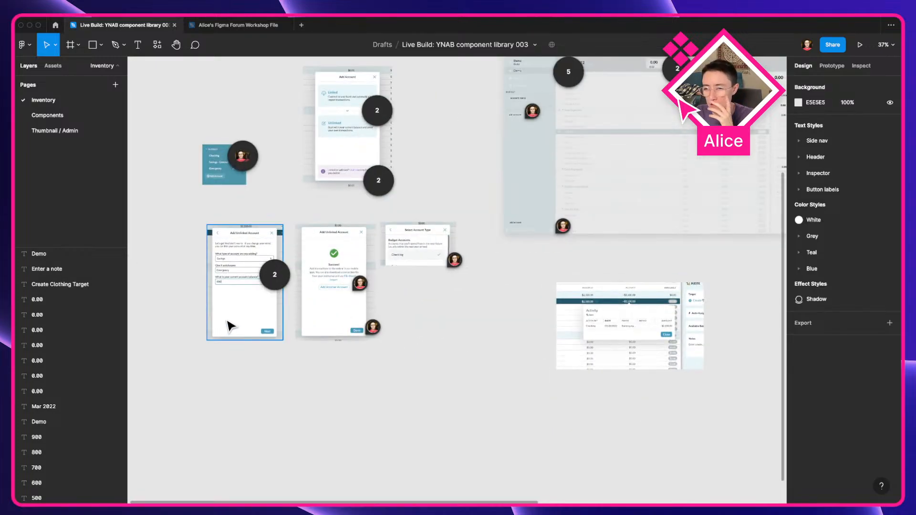
pyautogui.scroll(-4, 227, 327)
pyautogui.scroll(5, 226, 326)
pyautogui.scroll(5, 350, 303)
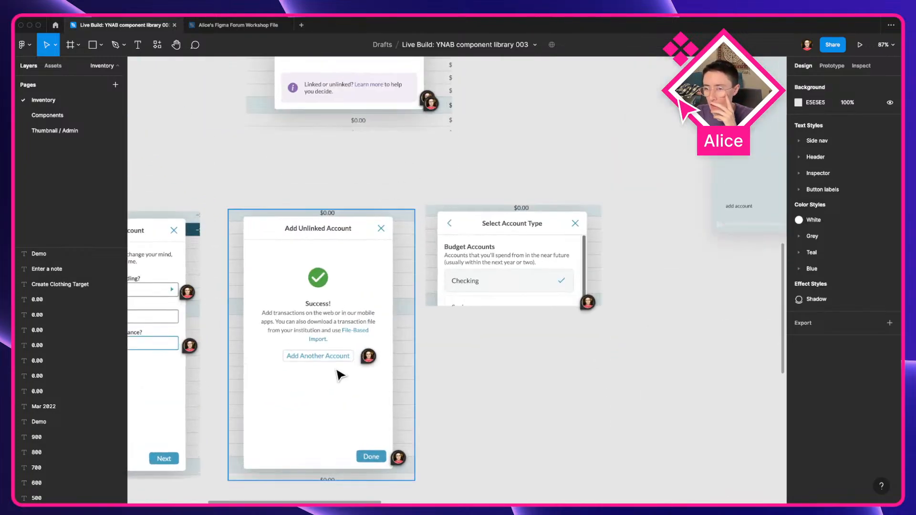
pyautogui.moveTo(335, 370); pyautogui.dragTo(592, 338)
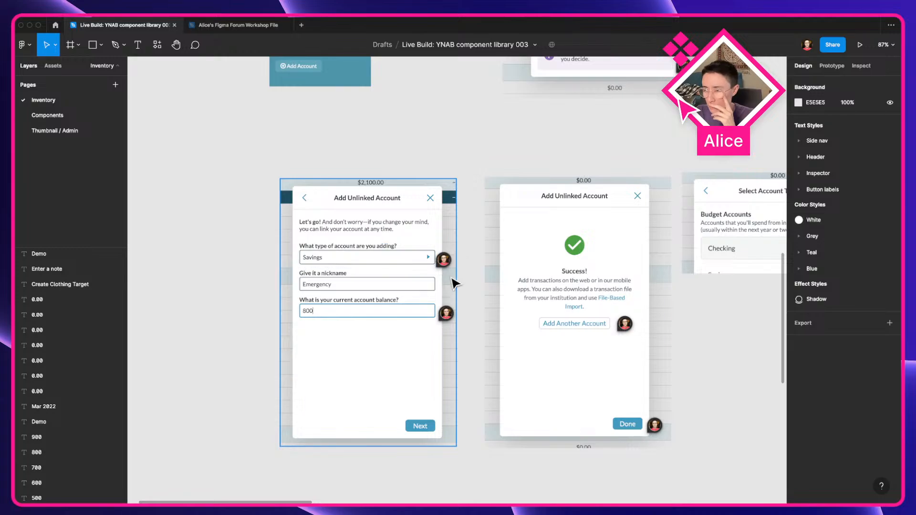
pyautogui.scroll(5, 453, 283)
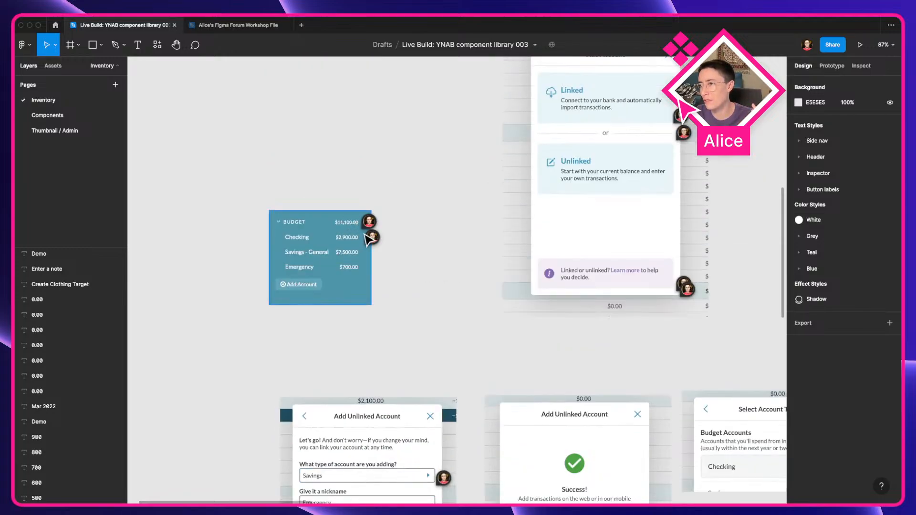
pyautogui.moveTo(482, 260); pyautogui.dragTo(299, 348)
pyautogui.moveTo(471, 292); pyautogui.dragTo(252, 306)
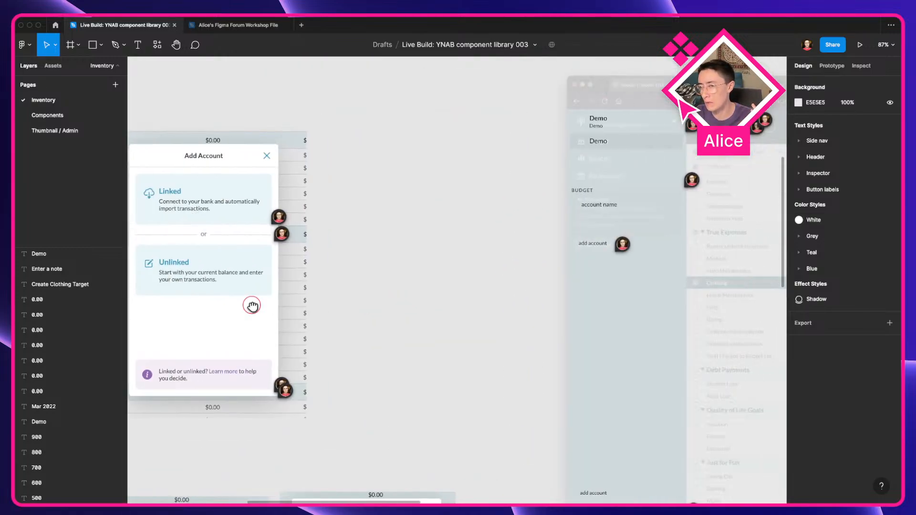
pyautogui.moveTo(548, 279); pyautogui.dragTo(264, 325)
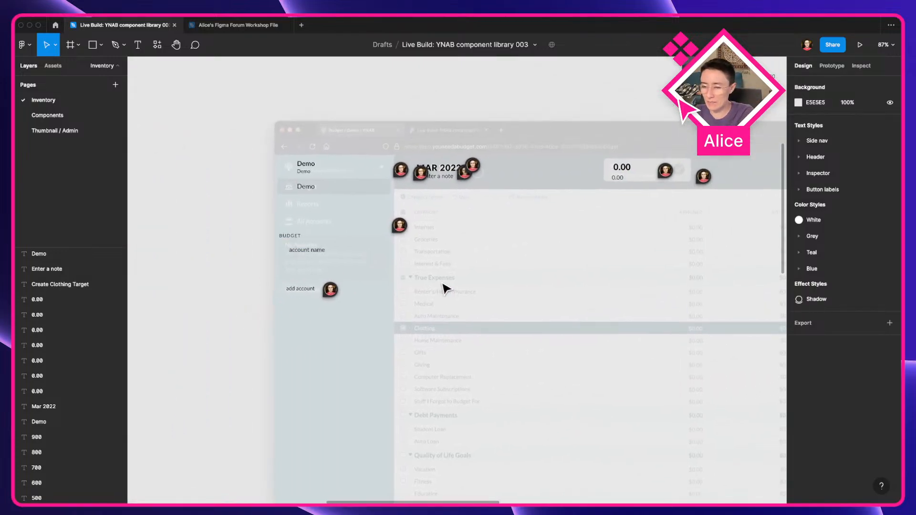
pyautogui.hscroll(5, 444, 289)
pyautogui.scroll(5, 514, 247)
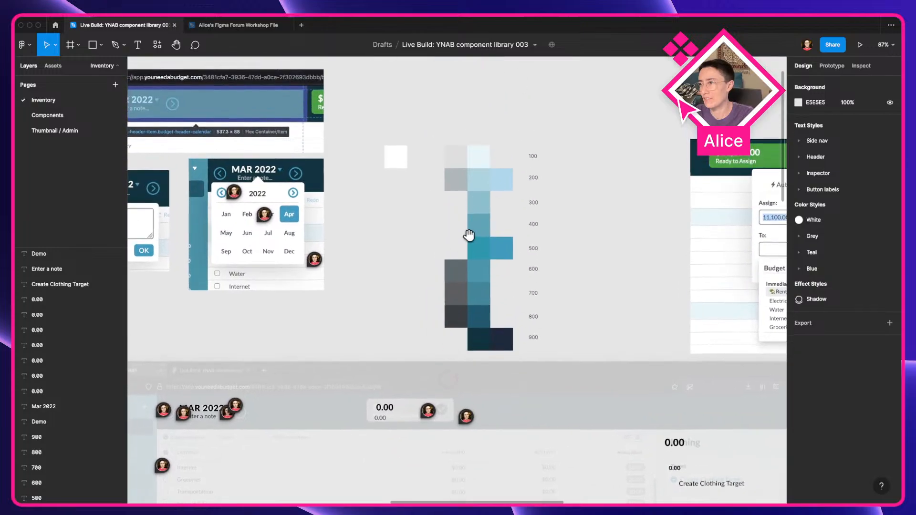
pyautogui.scroll(5, 485, 188)
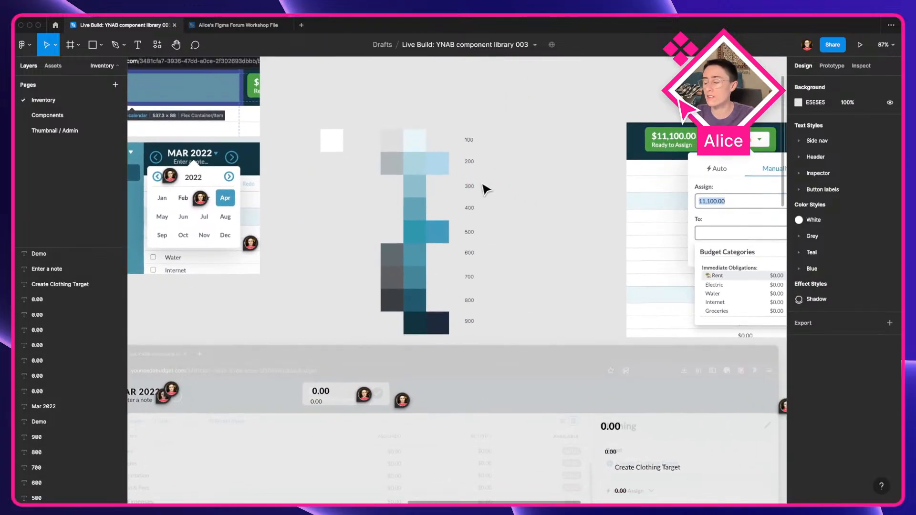
pyautogui.hscroll(-2, 481, 187)
pyautogui.scroll(2, 481, 187)
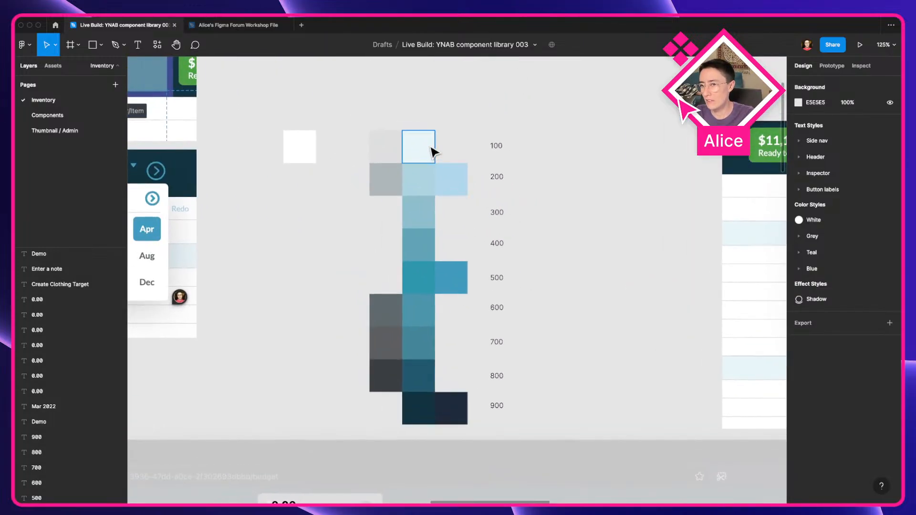
pyautogui.scroll(5, 433, 295)
pyautogui.hscroll(4, 391, 295)
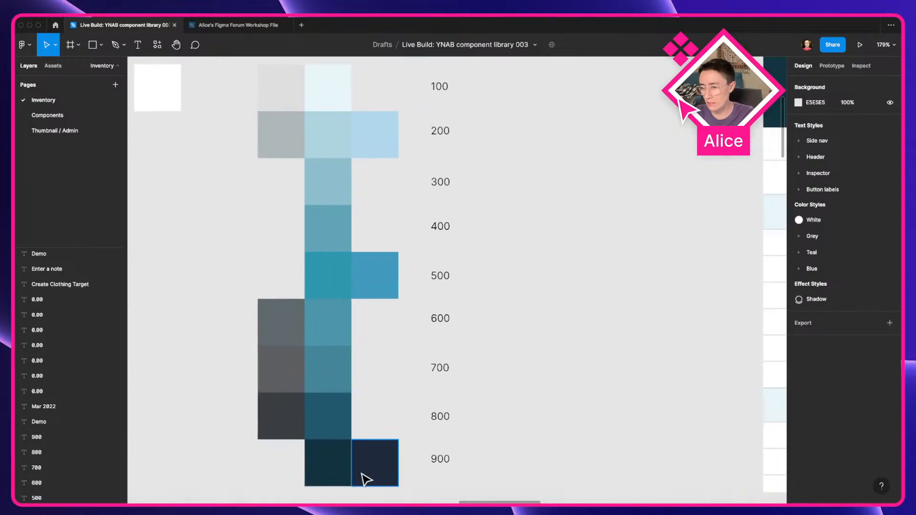
# Step: Examine the colour palette swatches and their 100–900 shade labels on the Inventory page
pyautogui.click(331, 425)
pyautogui.click(520, 372)
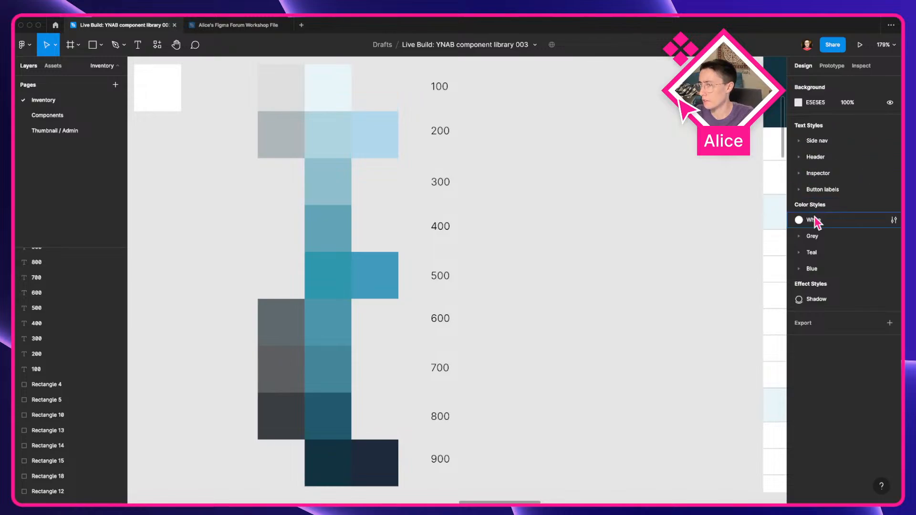
pyautogui.scroll(3, 608, 231)
pyautogui.hscroll(-3, 620, 224)
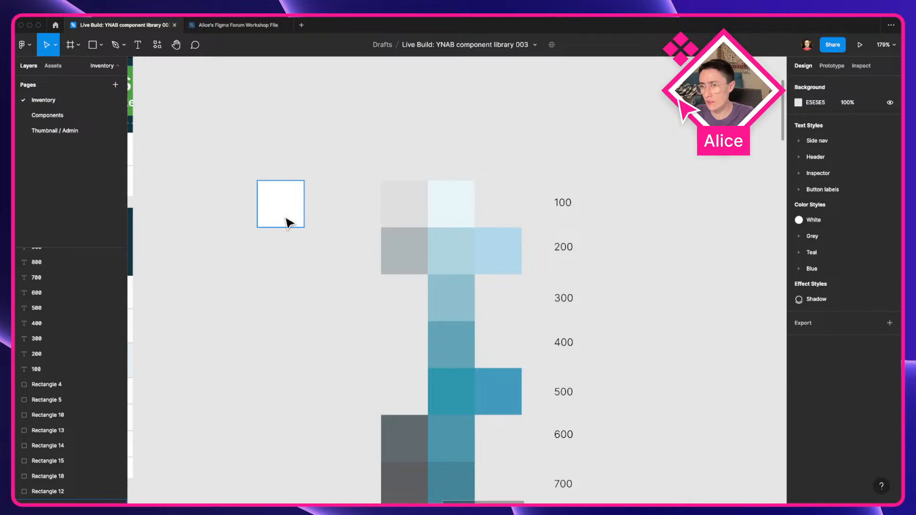
pyautogui.scroll(-5, 288, 221)
pyautogui.hscroll(-5, 295, 238)
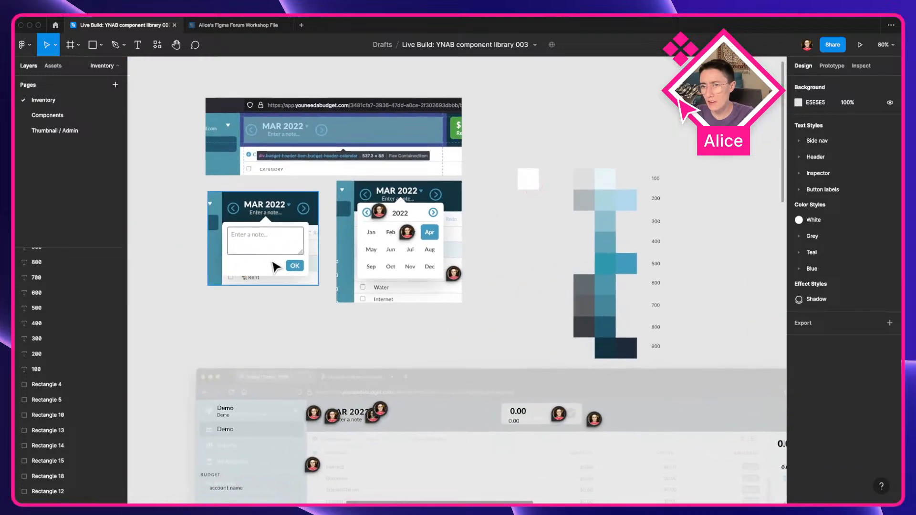
pyautogui.scroll(5, 272, 264)
pyautogui.moveTo(546, 262); pyautogui.dragTo(260, 277)
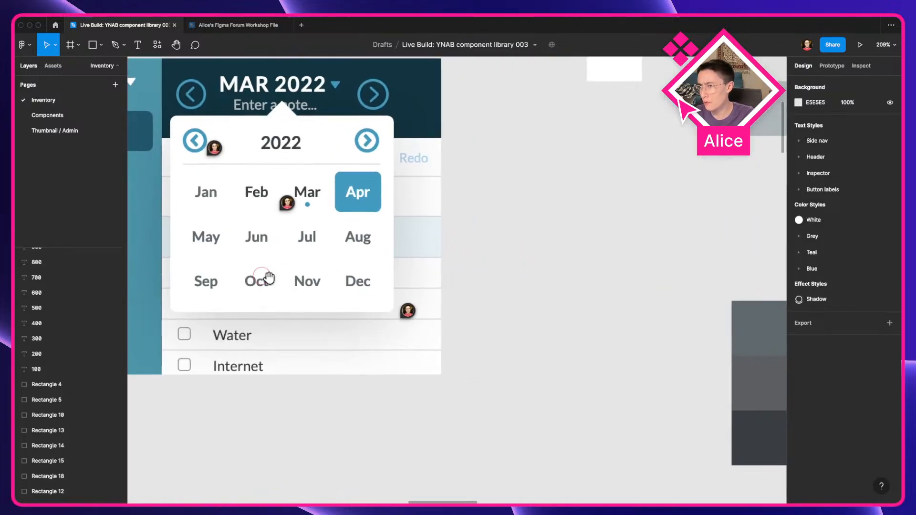
pyautogui.scroll(-5, 650, 232)
pyautogui.moveTo(647, 227); pyautogui.dragTo(386, 252)
pyautogui.scroll(4, 340, 212)
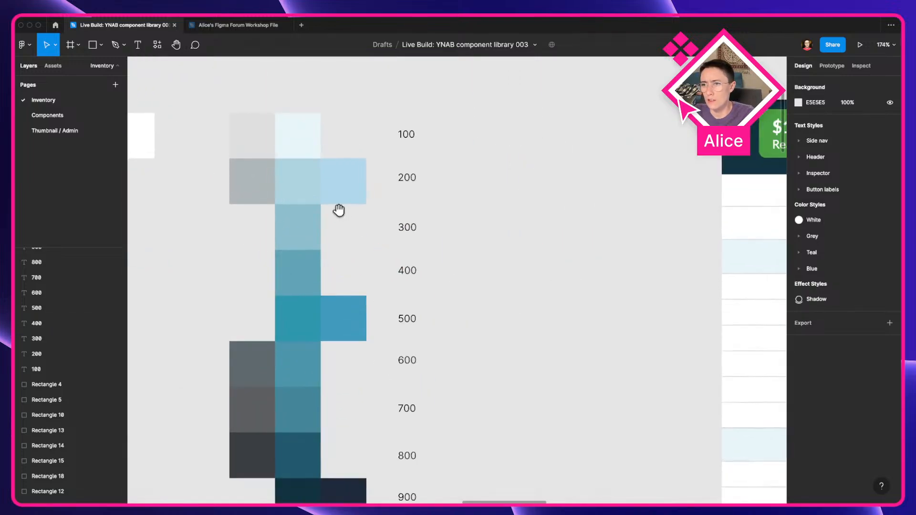
pyautogui.moveTo(339, 210); pyautogui.dragTo(404, 171)
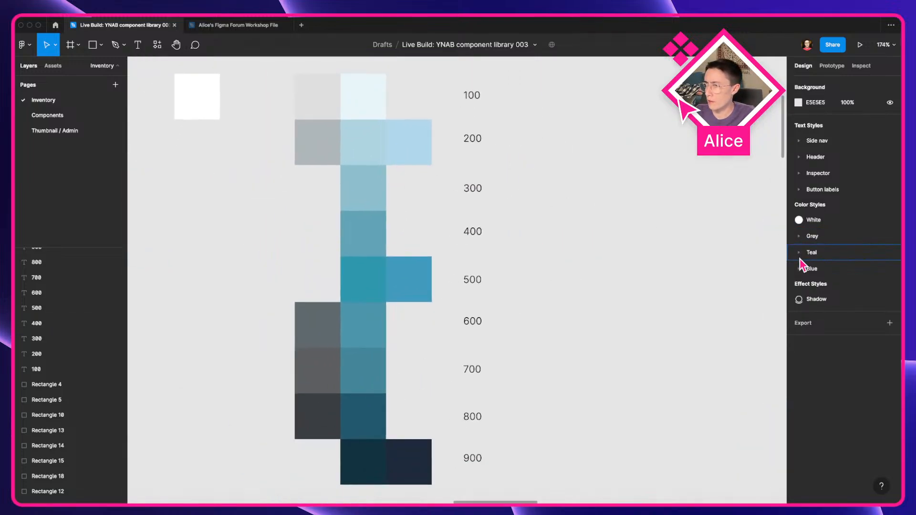
# Step: Expand the Grey, Teal and Blue colour style groups to review their shade styles
pyautogui.click(798, 236)
pyautogui.click(800, 339)
pyautogui.scroll(-2, 802, 339)
pyautogui.click(801, 473)
pyautogui.scroll(-4, 817, 416)
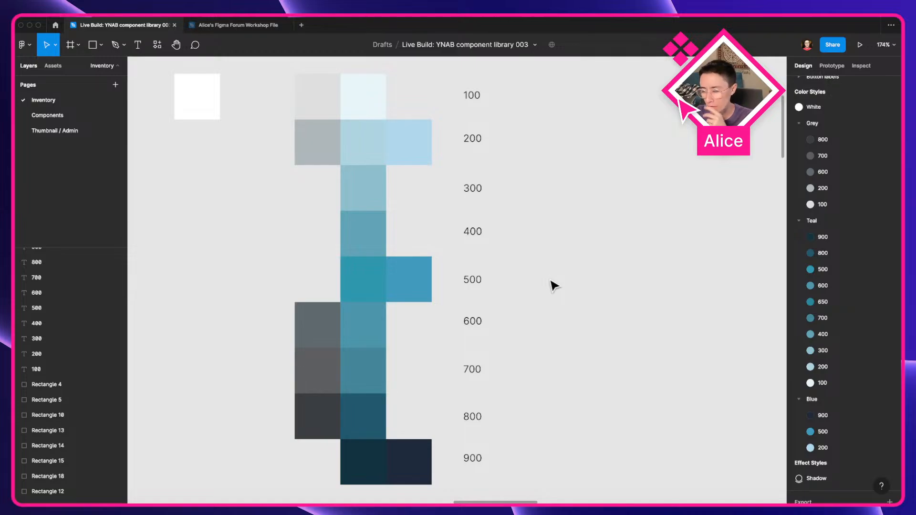
pyautogui.scroll(-5, 550, 281)
# Step: Browse the Inventory page's reference screenshots of YNAB assign menus, target forms and date pickers
pyautogui.moveTo(551, 282); pyautogui.dragTo(313, 306)
pyautogui.moveTo(387, 355); pyautogui.dragTo(266, 328)
pyautogui.scroll(-4, 265, 327)
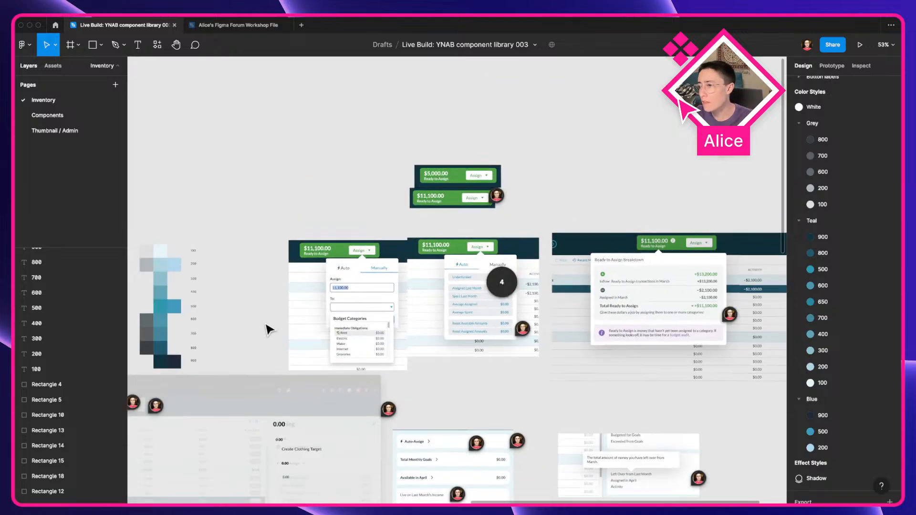
pyautogui.moveTo(485, 364); pyautogui.dragTo(373, 231)
pyautogui.moveTo(447, 380); pyautogui.dragTo(371, 258)
pyautogui.moveTo(495, 390); pyautogui.dragTo(426, 303)
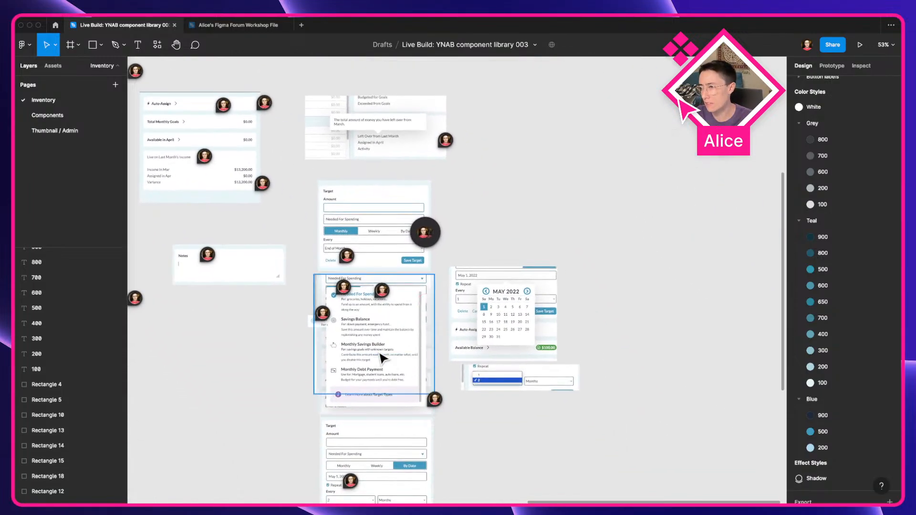
pyautogui.scroll(-3, 382, 358)
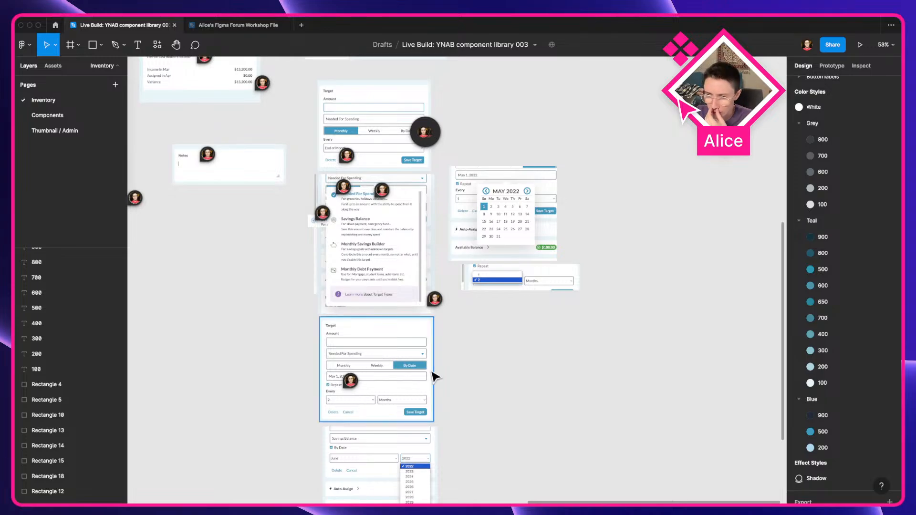
# Step: Switch to the YNAB app and explore the Assign menu's Auto and Manually tabs and the Auto-Assign panel
pyautogui.hotkey('ctrl', 'Left')
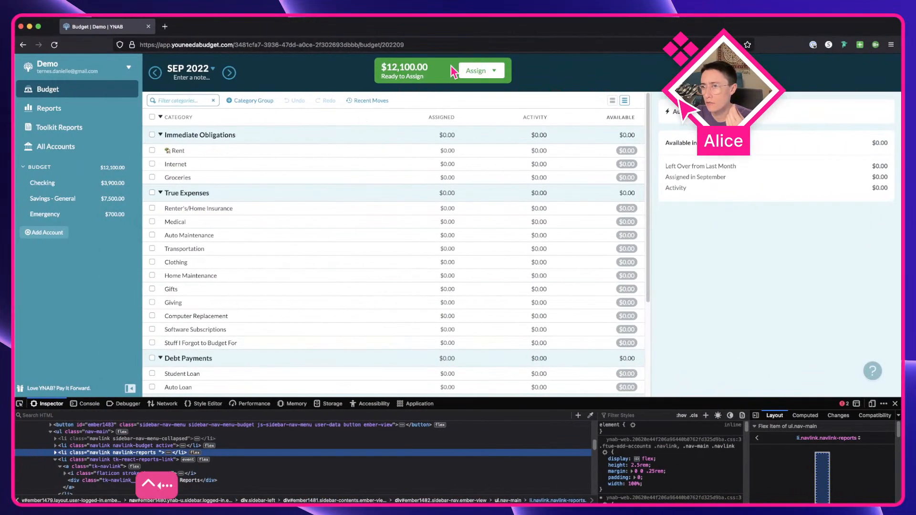
pyautogui.click(485, 75)
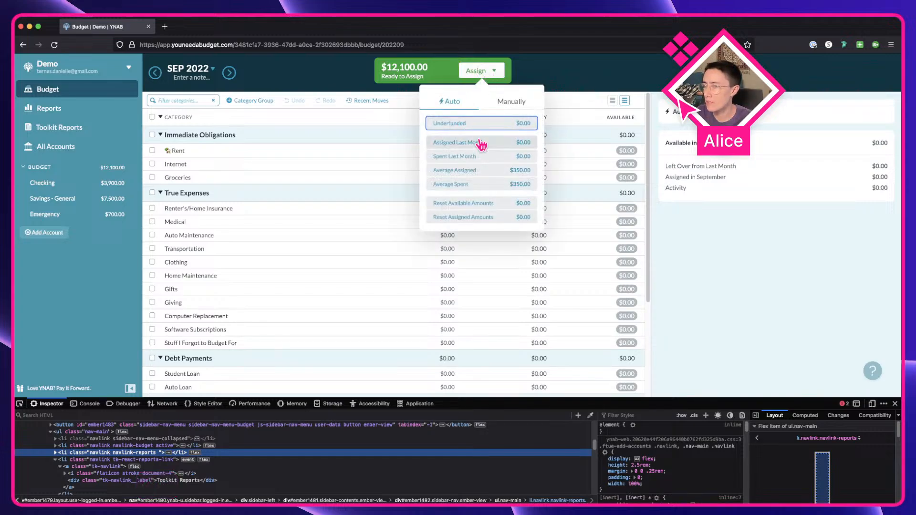
pyautogui.click(508, 104)
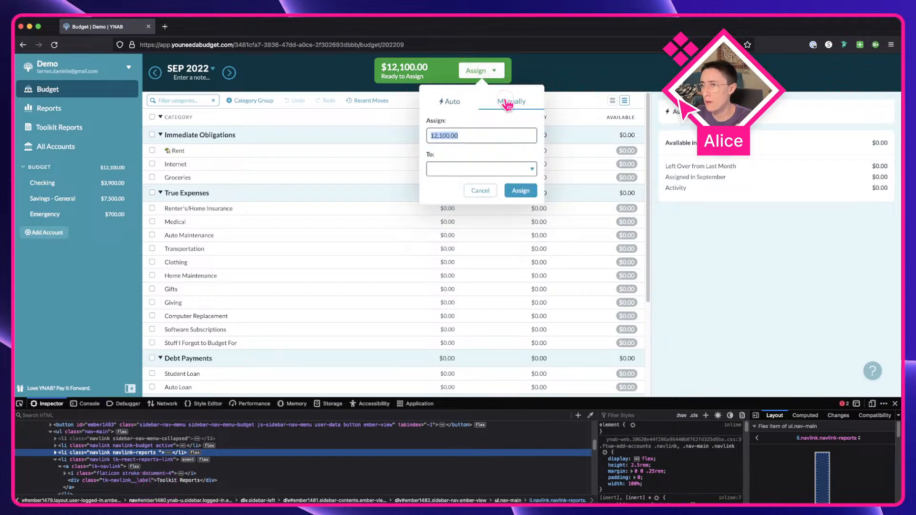
pyautogui.click(442, 104)
pyautogui.click(509, 107)
pyautogui.click(680, 100)
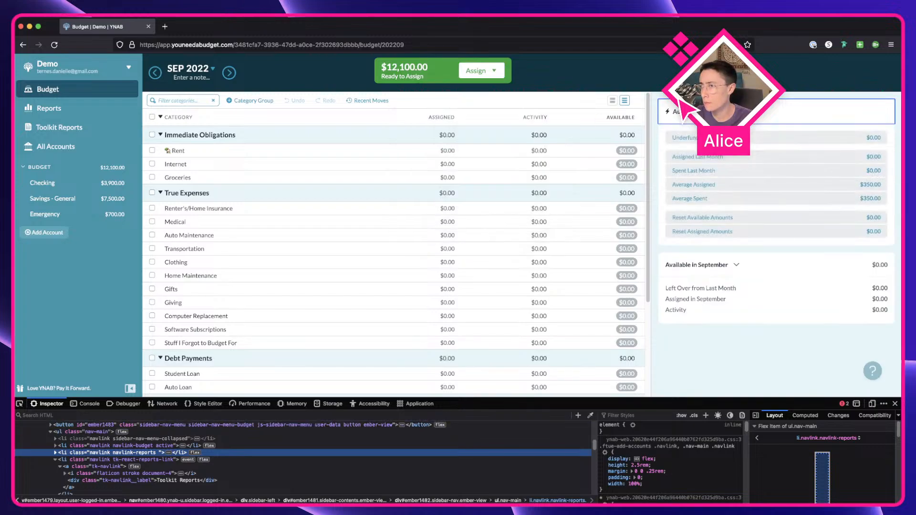
pyautogui.click(670, 266)
pyautogui.click(671, 266)
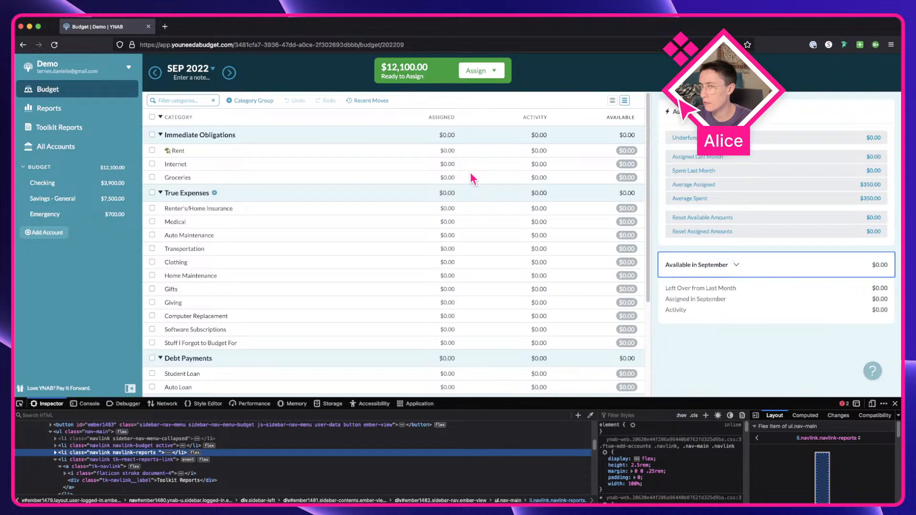
# Step: Select and deselect the Rent category to examine its inspector panel
pyautogui.click(152, 151)
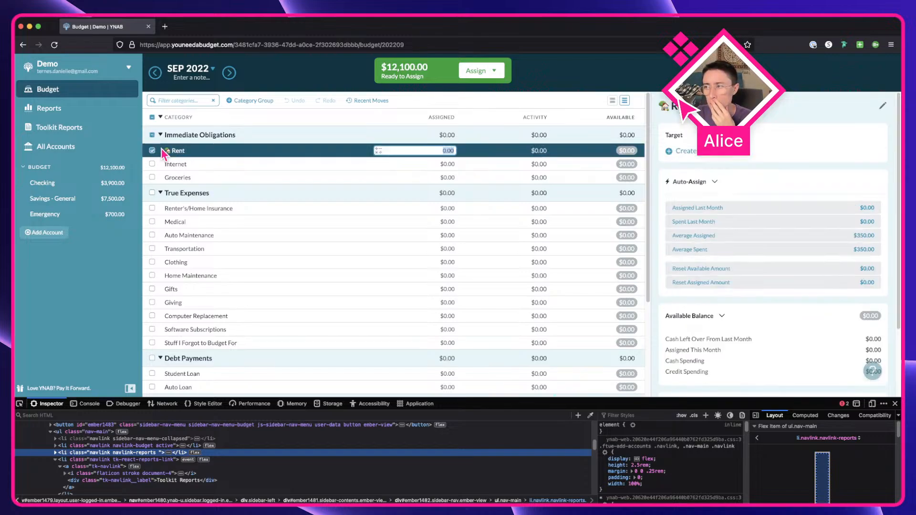
pyautogui.scroll(-3, 711, 342)
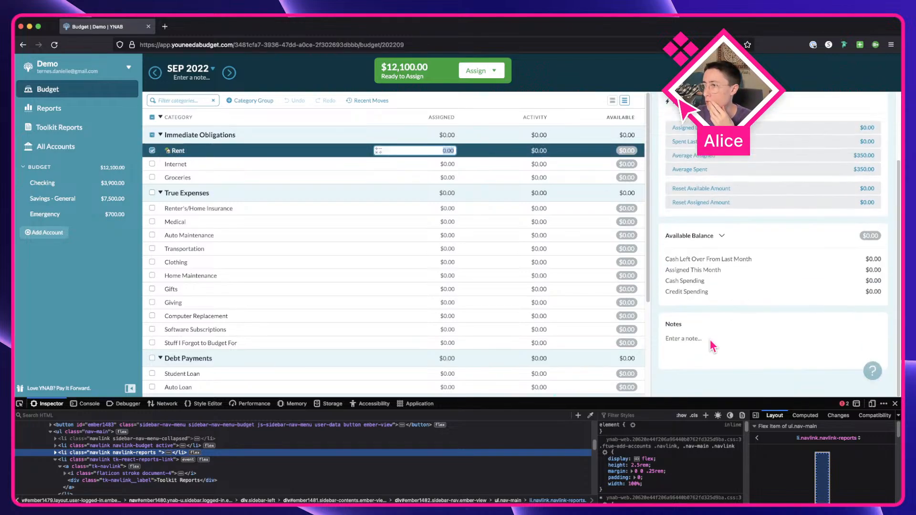
pyautogui.scroll(3, 706, 286)
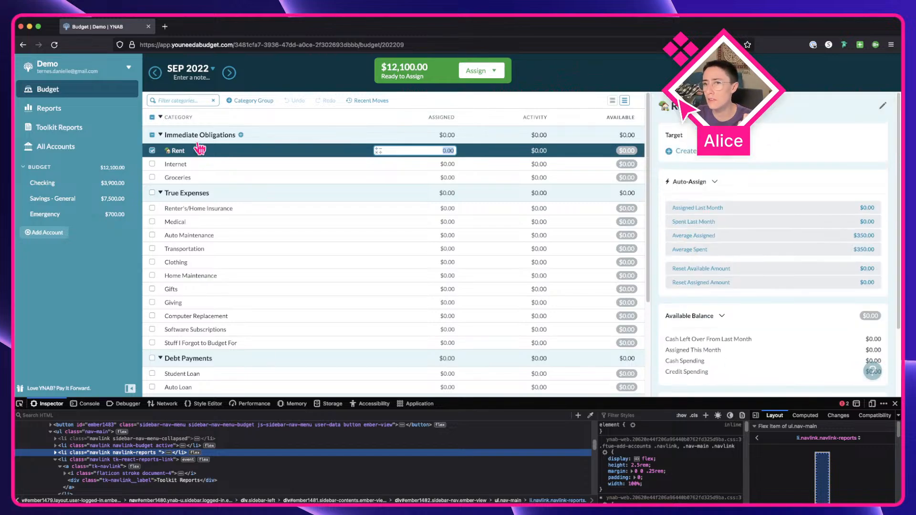
pyautogui.click(152, 152)
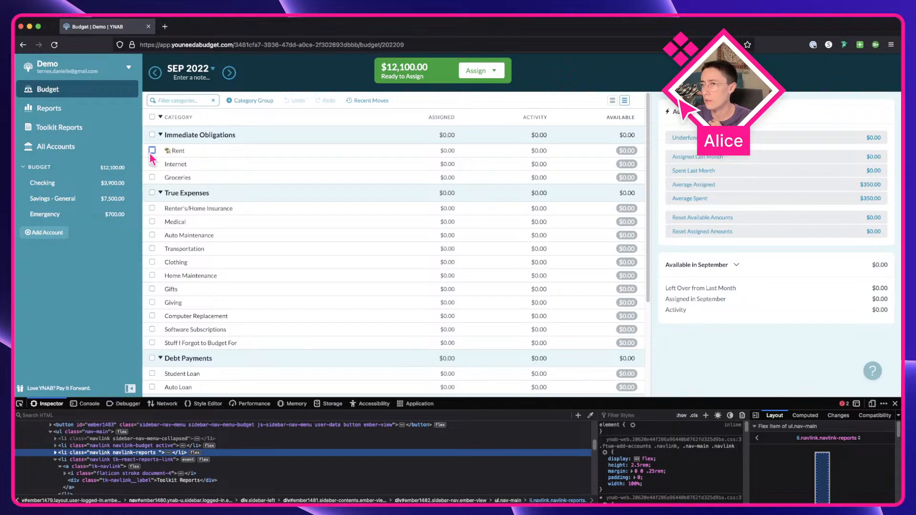
pyautogui.click(151, 151)
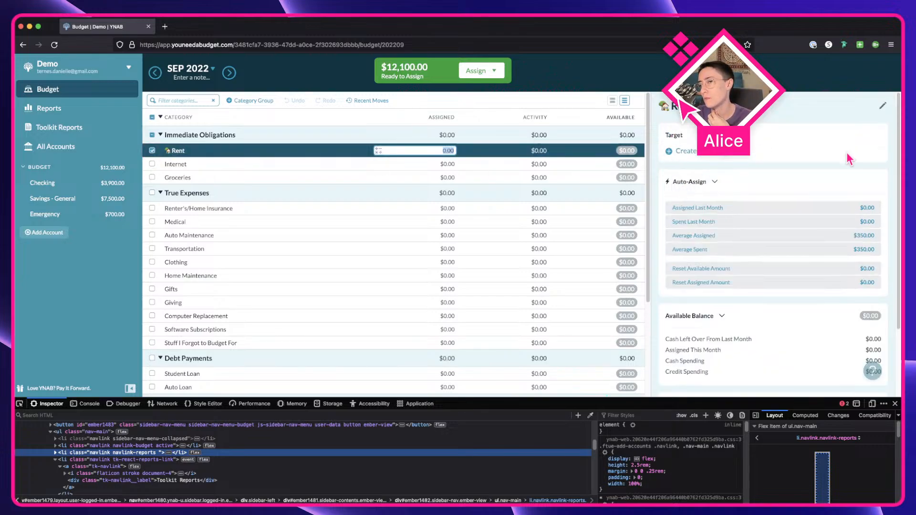
# Step: Open the month picker and step through its years to examine it
pyautogui.click(201, 76)
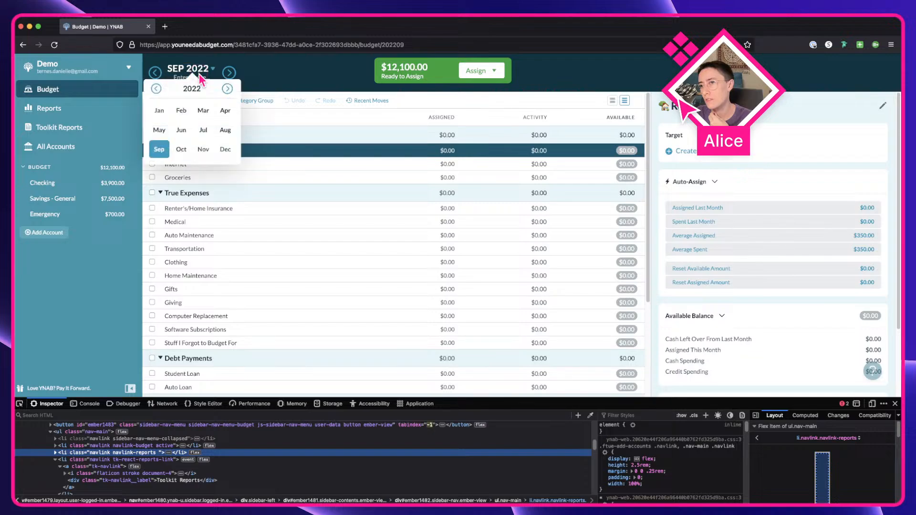
pyautogui.click(228, 89)
pyautogui.click(227, 89)
pyautogui.click(156, 89)
pyautogui.click(156, 89)
pyautogui.click(207, 72)
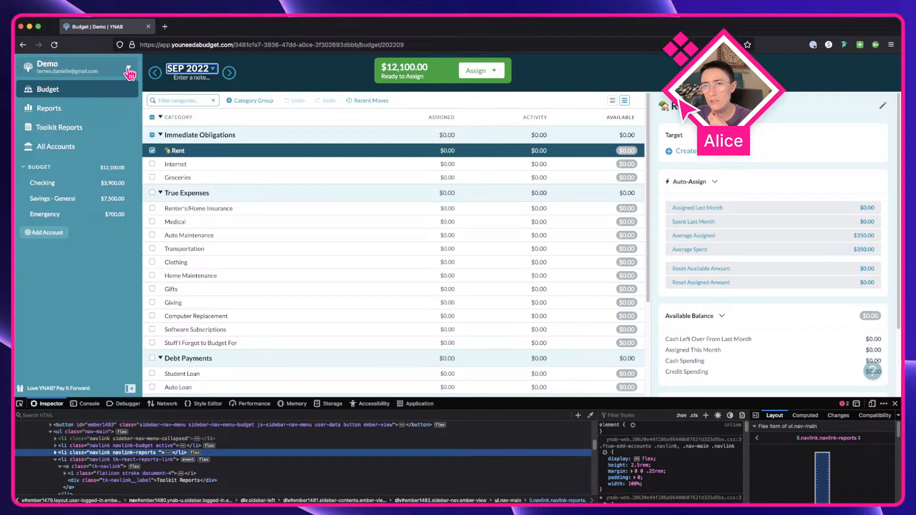
# Step: Examine the budget menu toggle and the Checking account view, returning to the Budget page
pyautogui.click(129, 72)
pyautogui.click(129, 72)
pyautogui.click(76, 189)
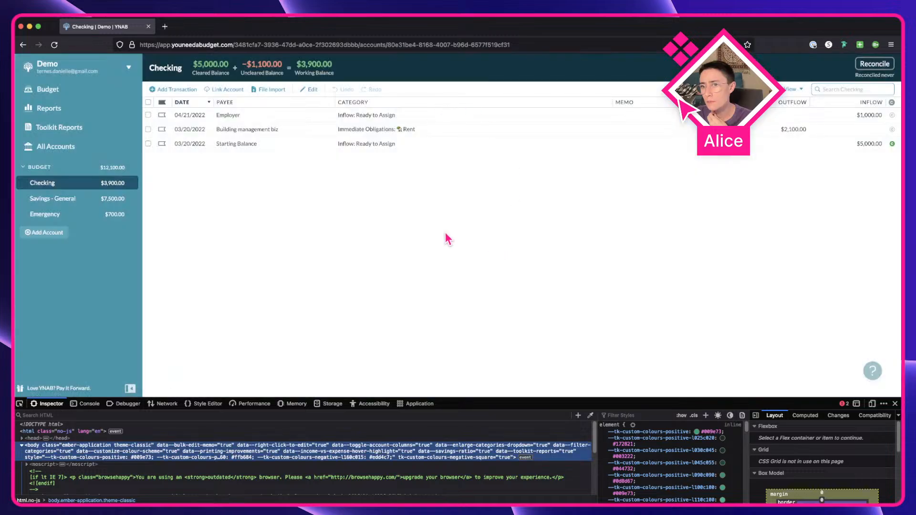
pyautogui.click(90, 93)
# Step: Return to Figma, open the Components page and select the Swapper component
pyautogui.hotkey('ctrl', 'Right')
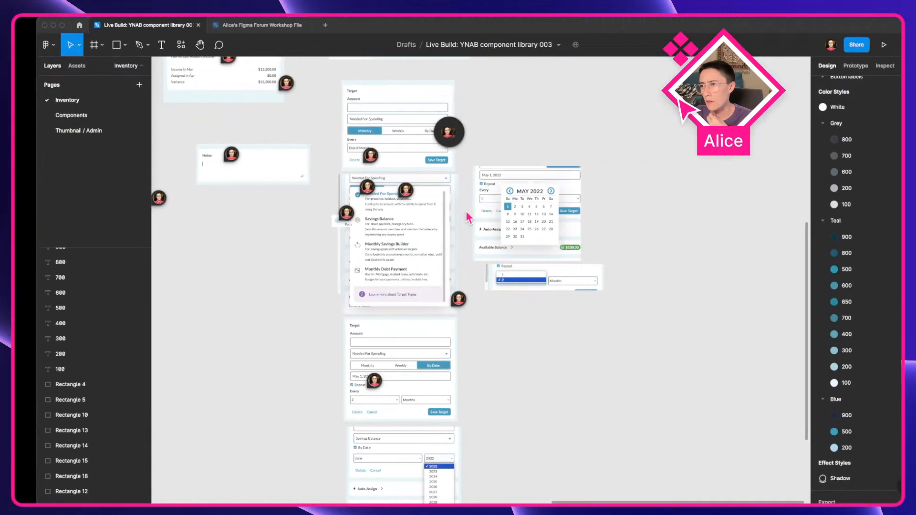
pyautogui.scroll(-5, 506, 297)
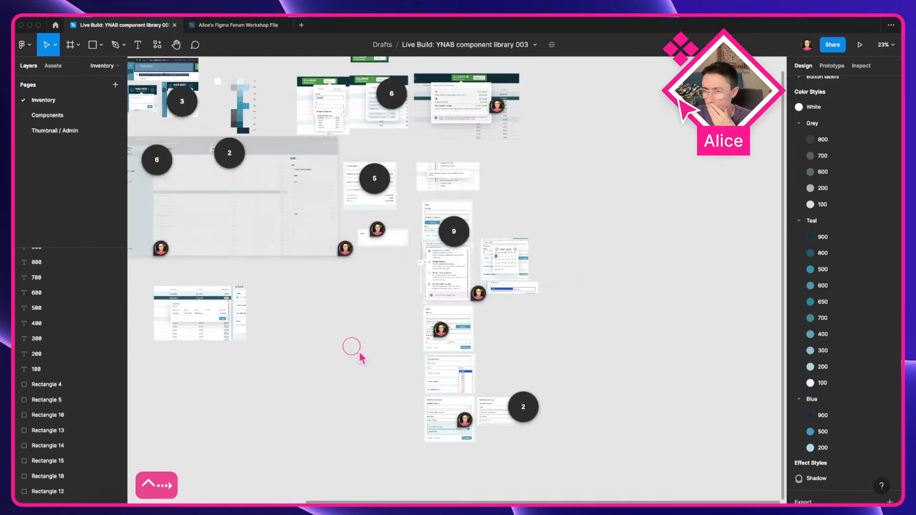
pyautogui.moveTo(352, 348); pyautogui.dragTo(525, 373)
pyautogui.moveTo(429, 375); pyautogui.dragTo(556, 395)
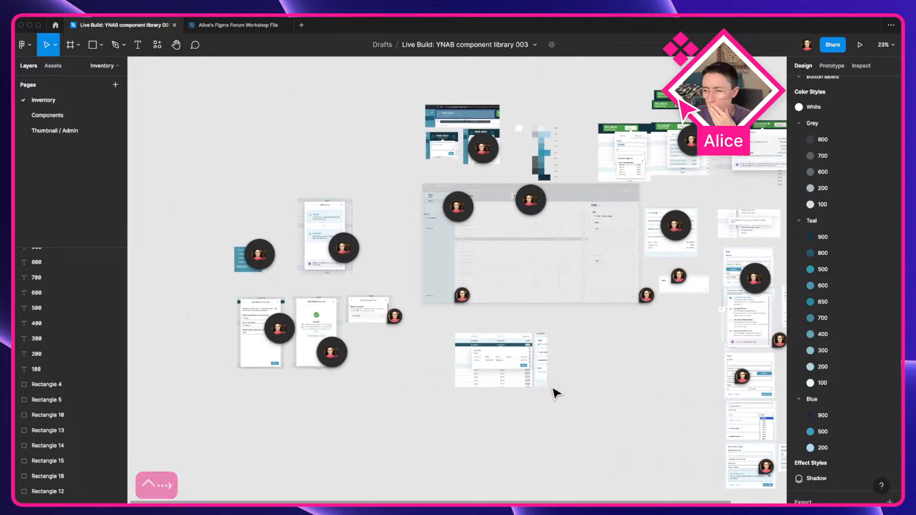
pyautogui.click(90, 116)
pyautogui.scroll(5, 334, 268)
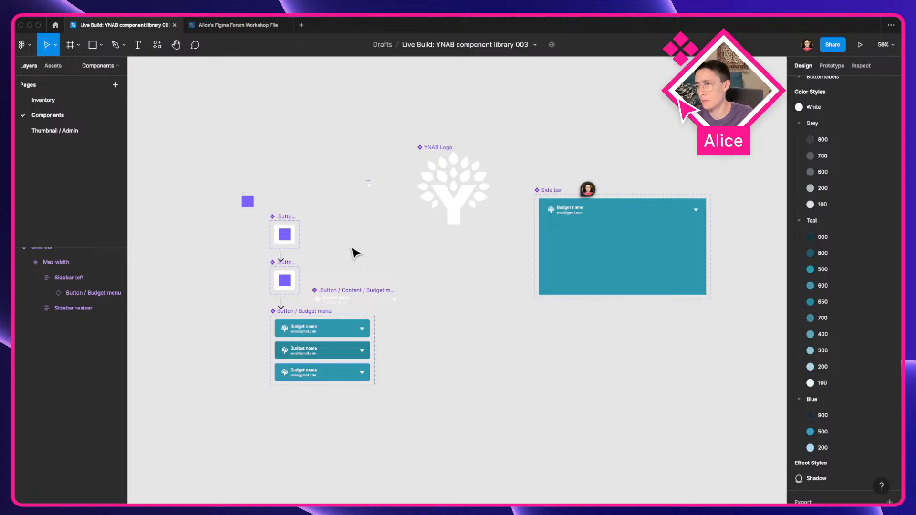
pyautogui.scroll(5, 165, 282)
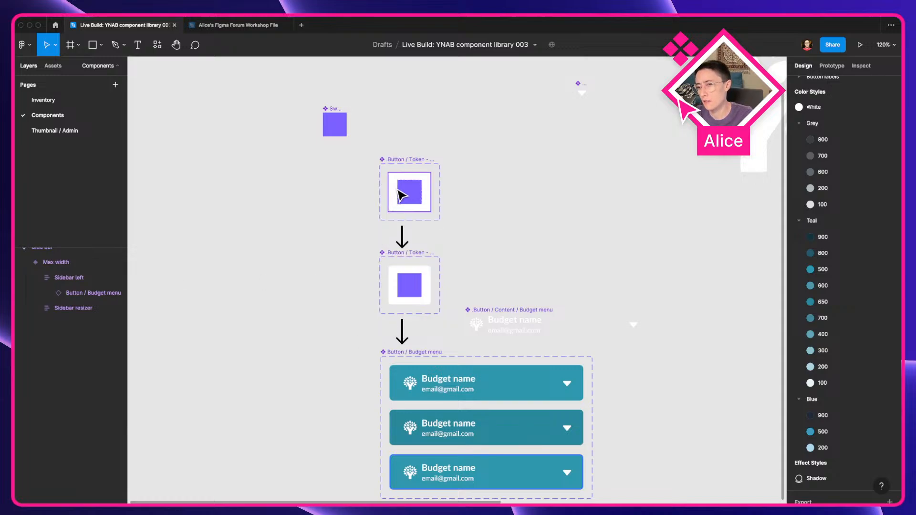
pyautogui.moveTo(402, 196); pyautogui.dragTo(333, 201)
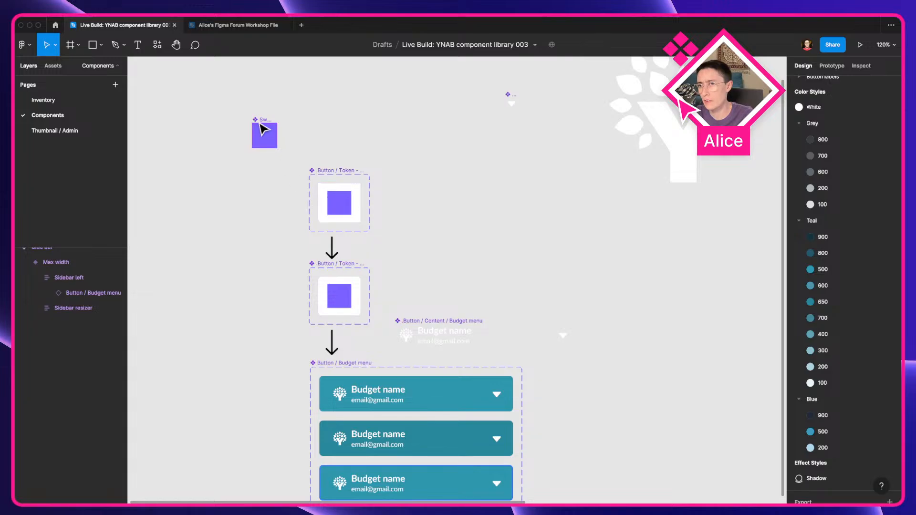
pyautogui.click(206, 165)
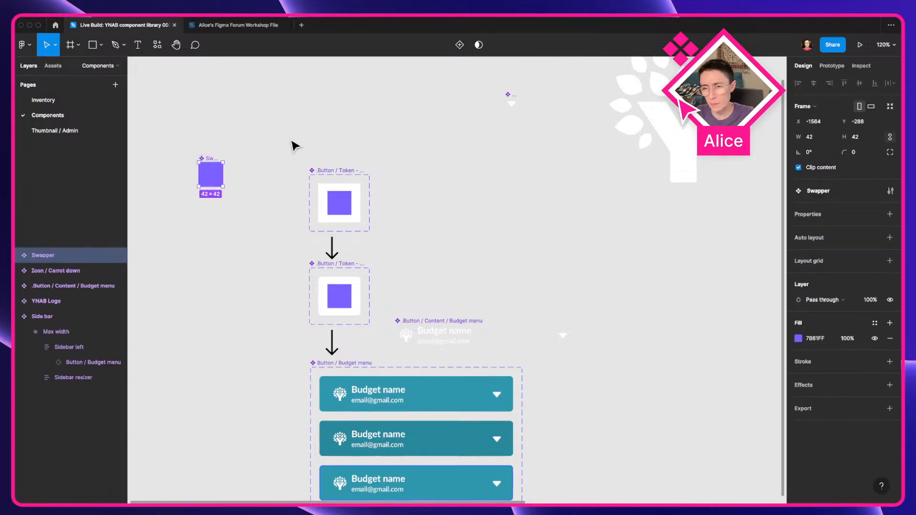
# Step: Open the blog post '7 types of Figma components, named and explained' in a new browser tab
pyautogui.hotkey('ctrl', 'Left')
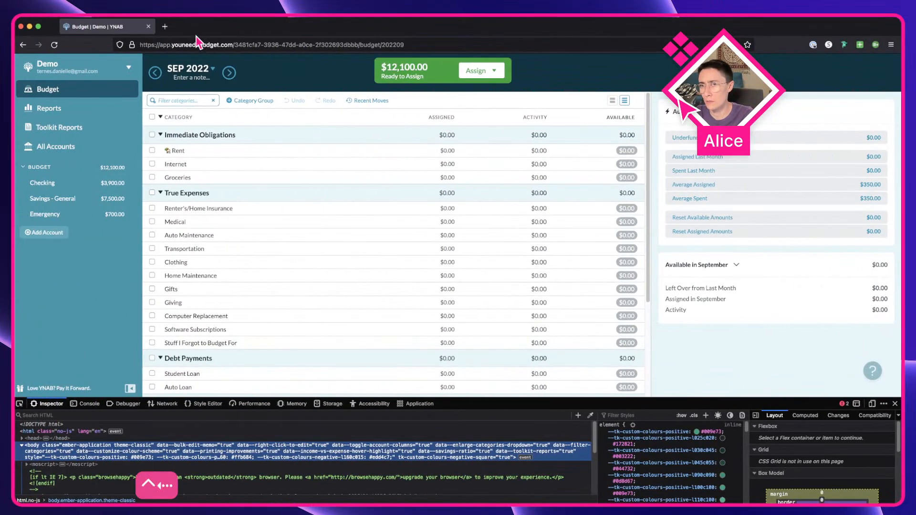
pyautogui.click(164, 26)
pyautogui.write('alicepackarddesign.com/')
pyautogui.press('Right')
pyautogui.write('blog/')
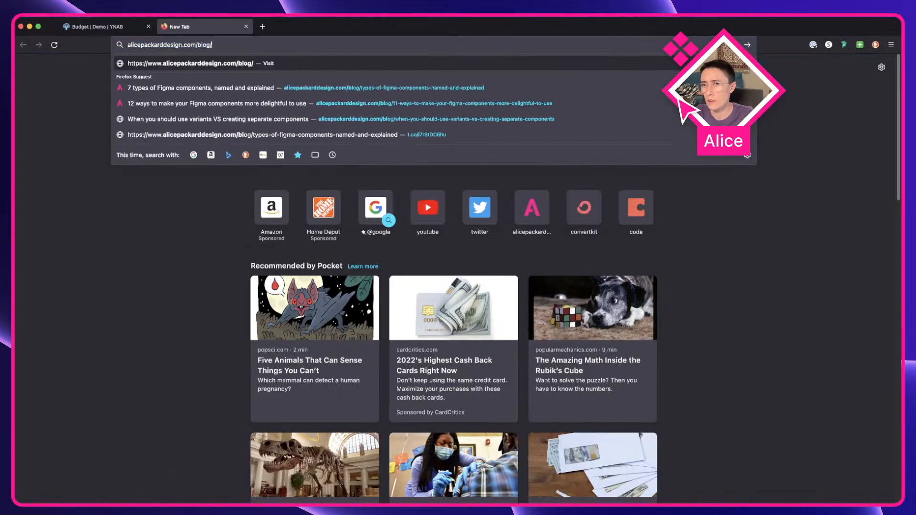
pyautogui.press('Down')
pyautogui.press('Return')
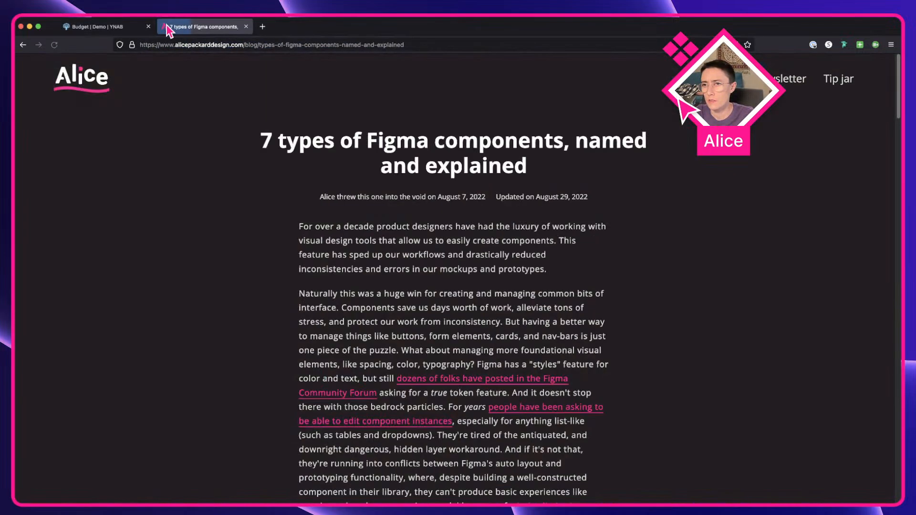
pyautogui.moveTo(259, 139); pyautogui.dragTo(615, 186)
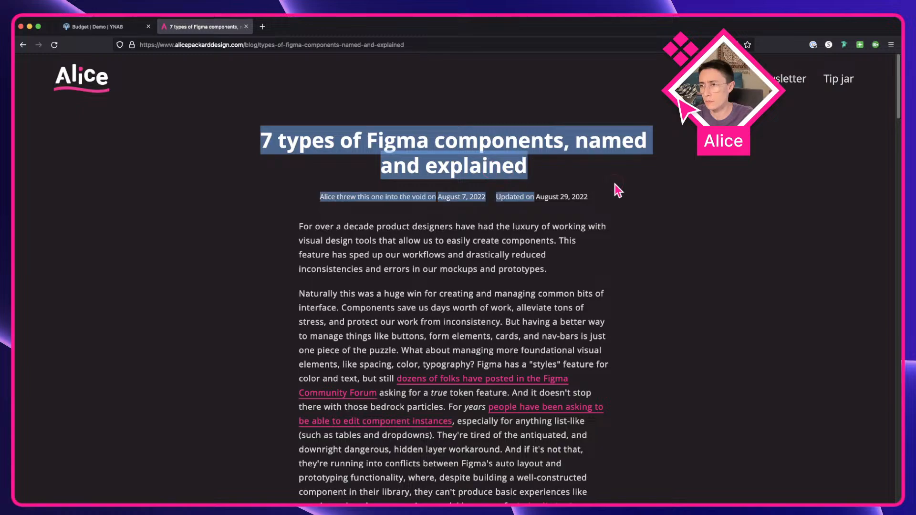
pyautogui.click(615, 185)
pyautogui.scroll(-20, 518, 237)
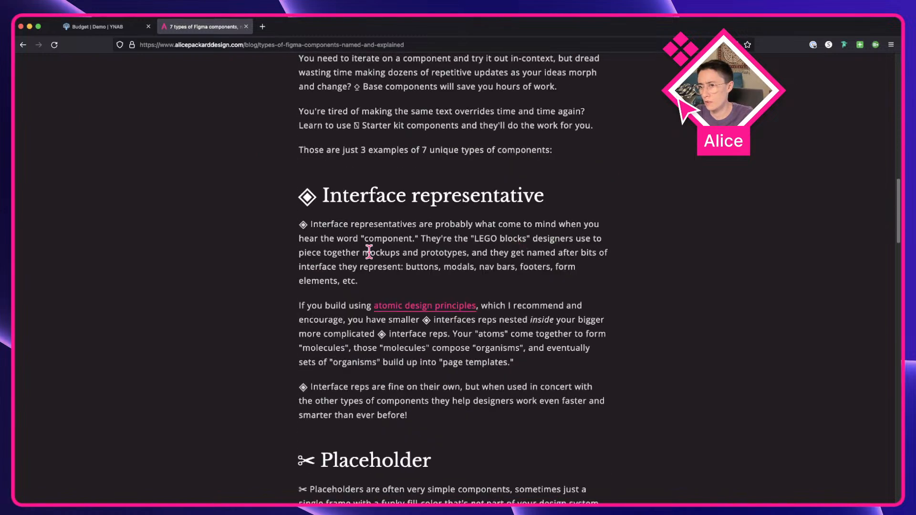
# Step: Copy the '✂ Placeholder' heading from the blog and rename the Swapper component to '✂ Placeholder'
pyautogui.tripleClick(332, 346)
pyautogui.press('super+c')
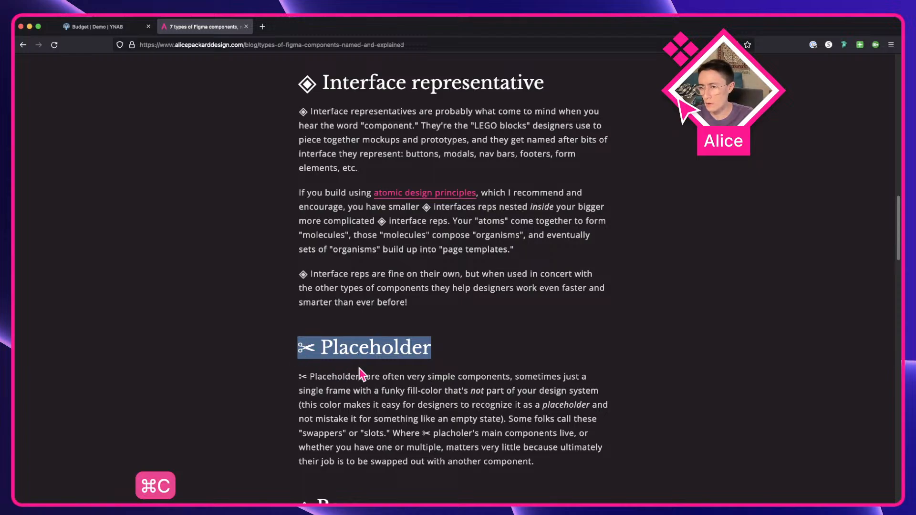
pyautogui.press('super+c')
pyautogui.hotkey('ctrl', 'Right')
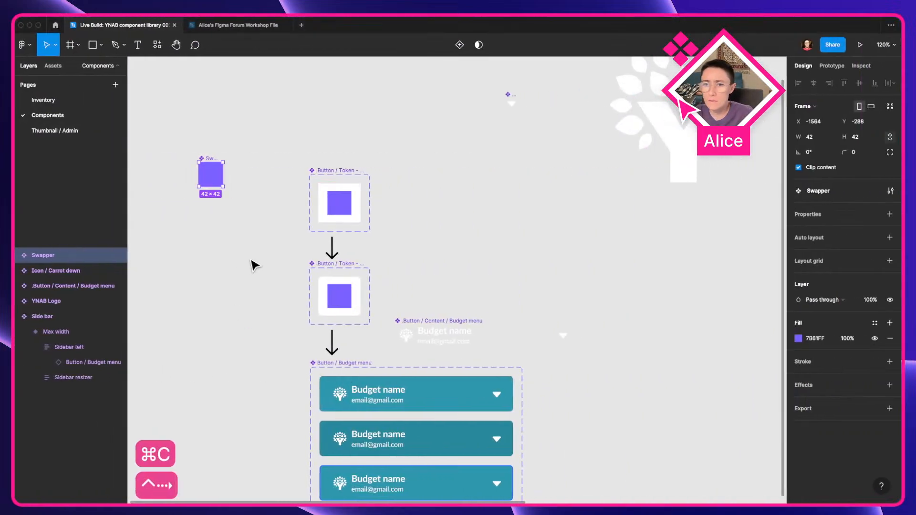
pyautogui.press('super+r')
pyautogui.press('super+v')
pyautogui.click(252, 262)
pyautogui.moveTo(226, 238); pyautogui.dragTo(339, 292)
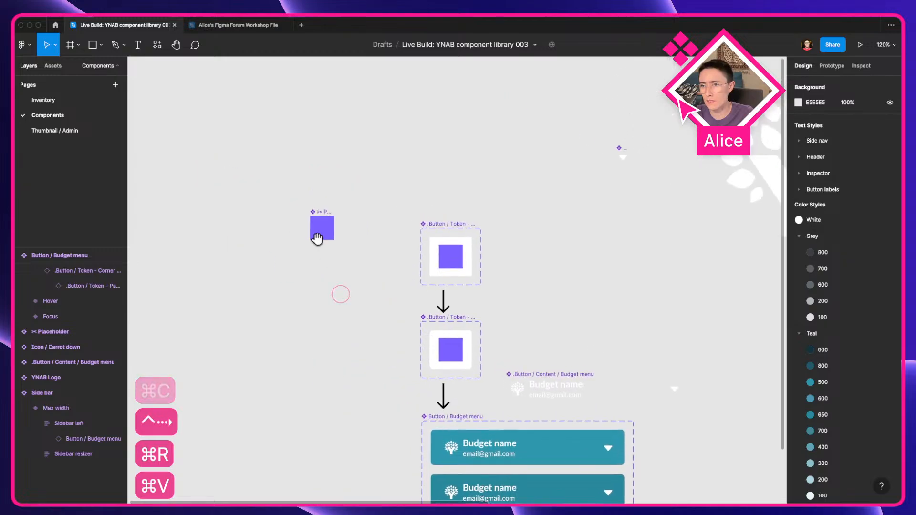
pyautogui.scroll(5, 323, 188)
pyautogui.moveTo(235, 214); pyautogui.dragTo(213, 176)
pyautogui.scroll(5, 210, 182)
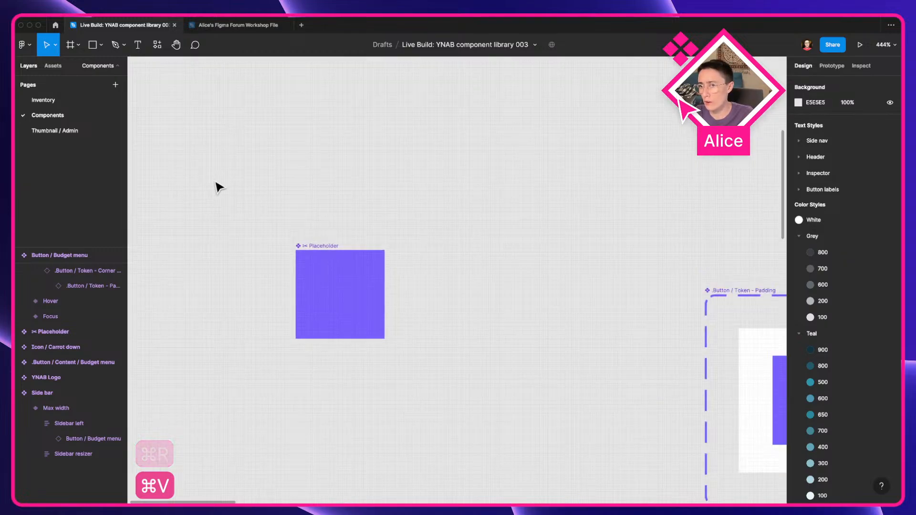
# Step: Switch back to the blog post and scroll to the Interface representative section
pyautogui.hotkey('ctrl', 'Left')
pyautogui.click(334, 351)
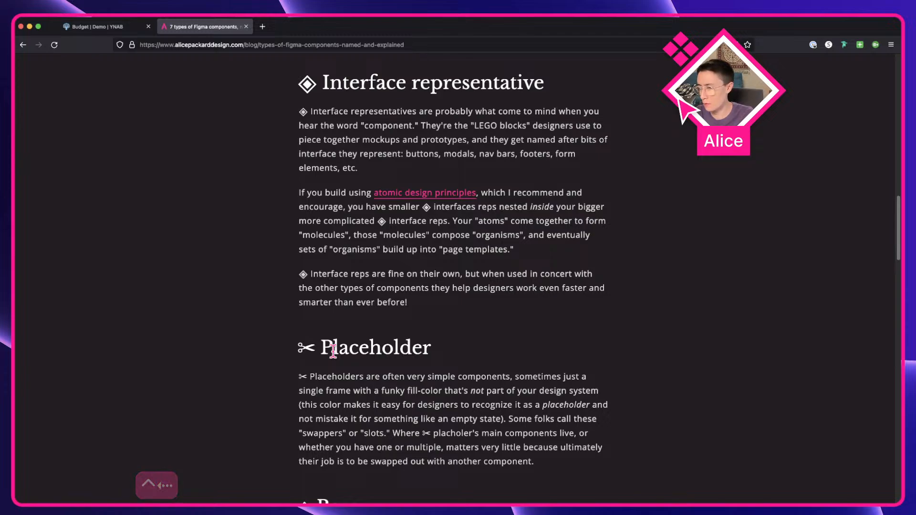
pyautogui.scroll(3, 333, 350)
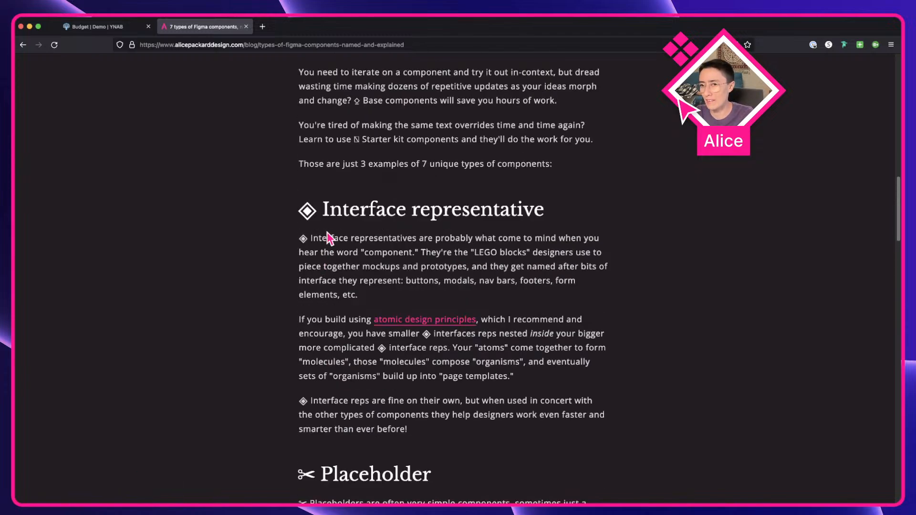
# Step: Read the Placeholder section of the blog post
pyautogui.scroll(-5, 331, 241)
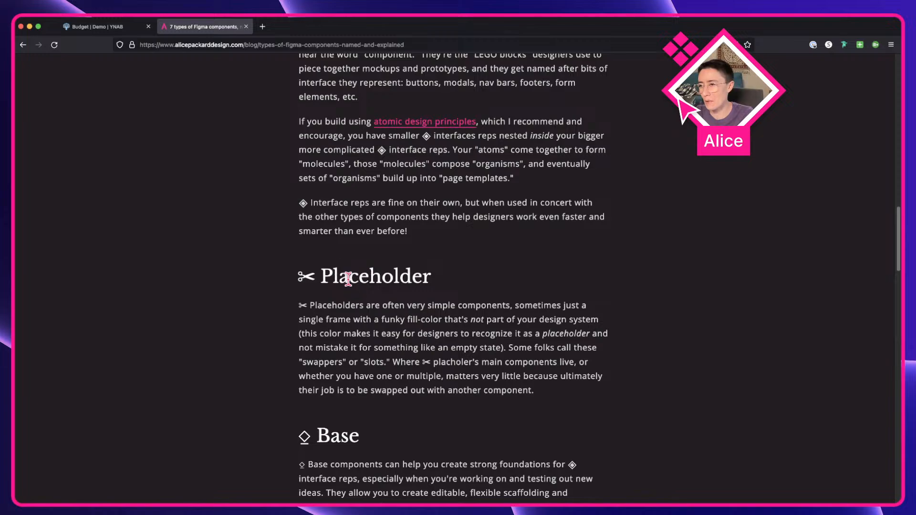
pyautogui.moveTo(318, 274); pyautogui.dragTo(297, 287)
pyautogui.click(309, 276)
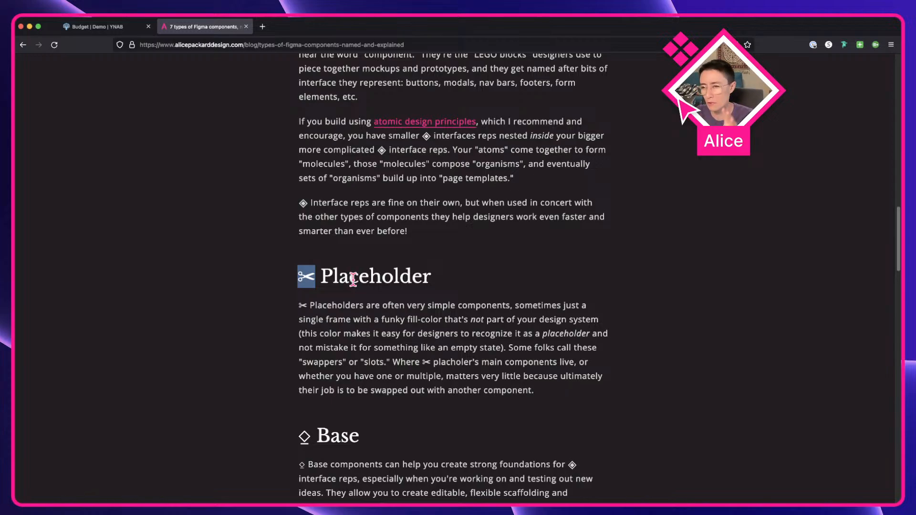
pyautogui.scroll(5, 353, 279)
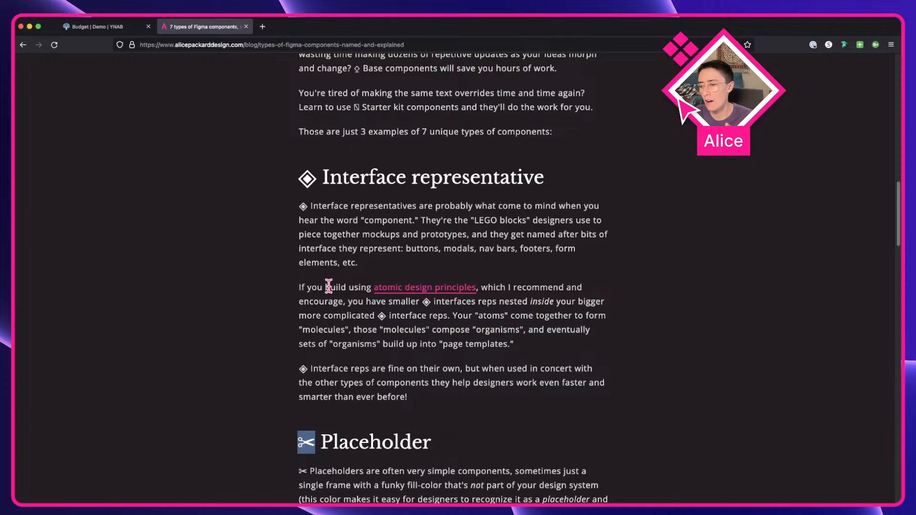
pyautogui.click(329, 287)
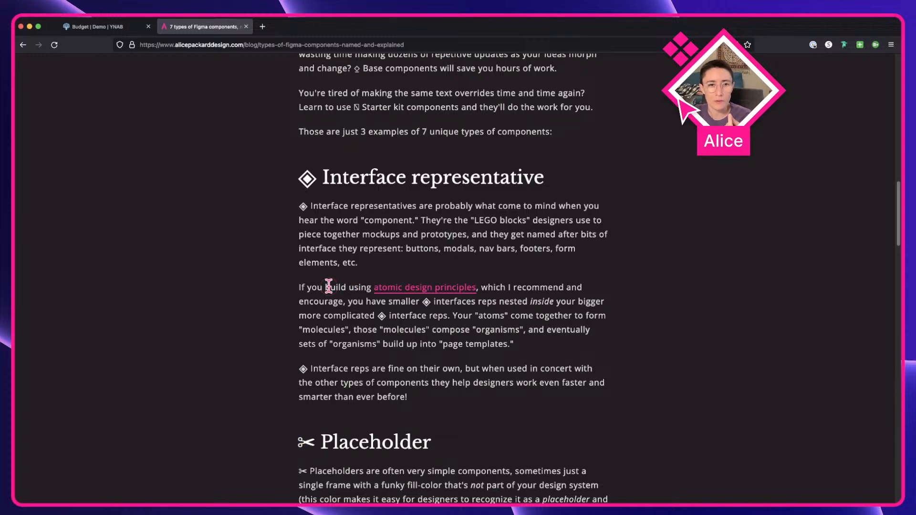
pyautogui.scroll(-4, 329, 287)
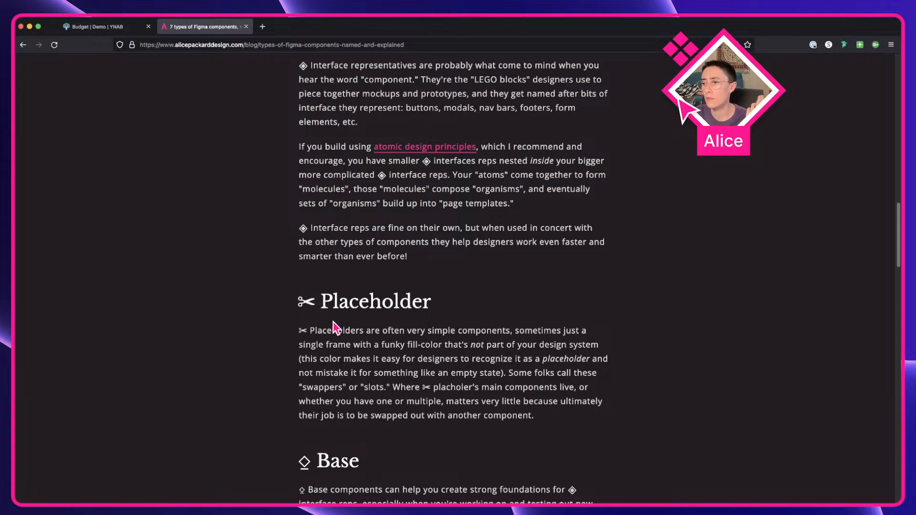
pyautogui.scroll(5, 308, 301)
pyautogui.hscroll(-1, 275, 306)
pyautogui.hscroll(-2, 274, 305)
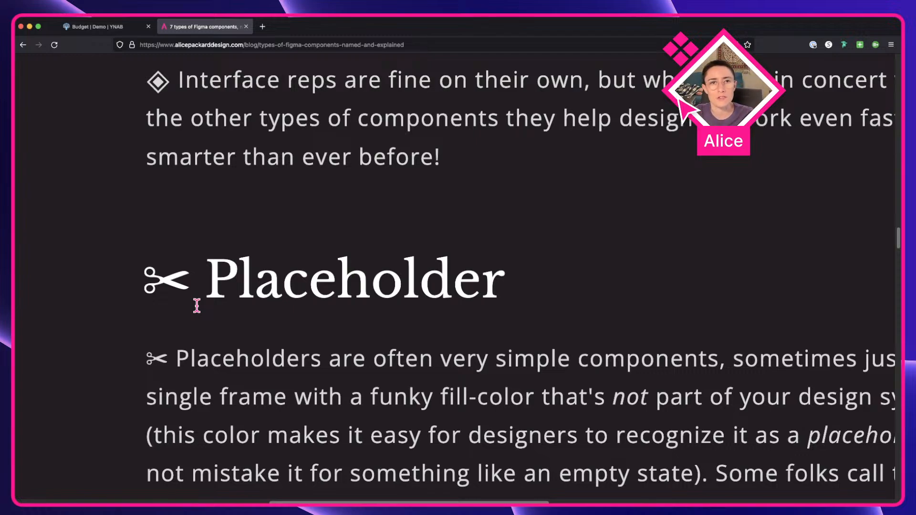
pyautogui.hotkey('ctrl', '0')
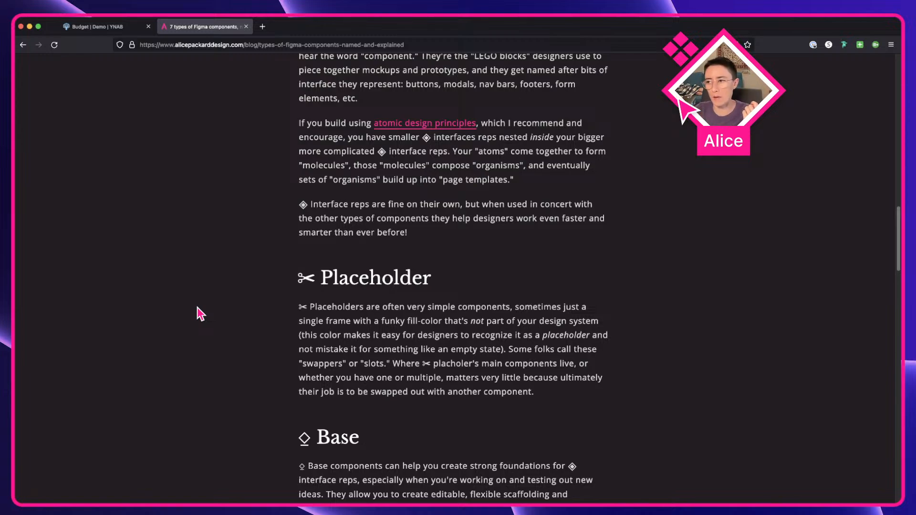
# Step: Return to Figma, select the Placeholder component and add a stroke in the purple document colour 7B61FF
pyautogui.hotkey('ctrl', 'Right')
pyautogui.scroll(-5, 303, 287)
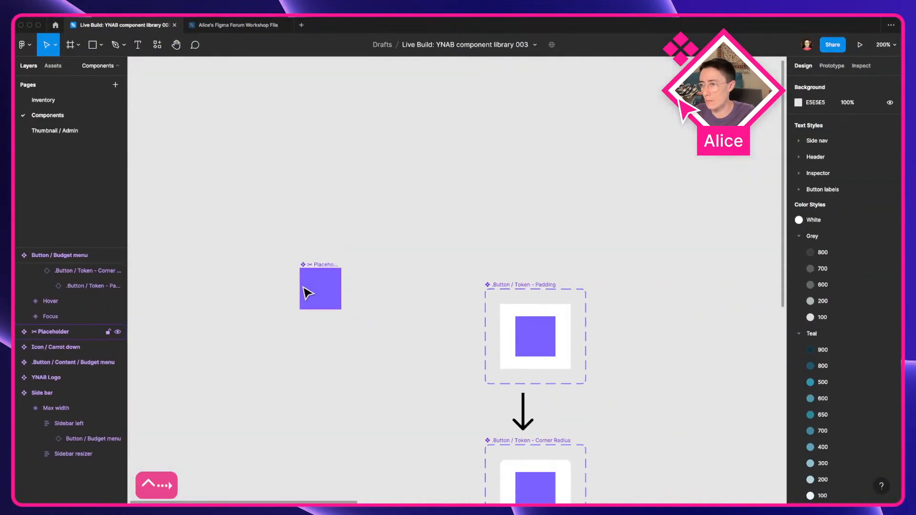
pyautogui.click(308, 292)
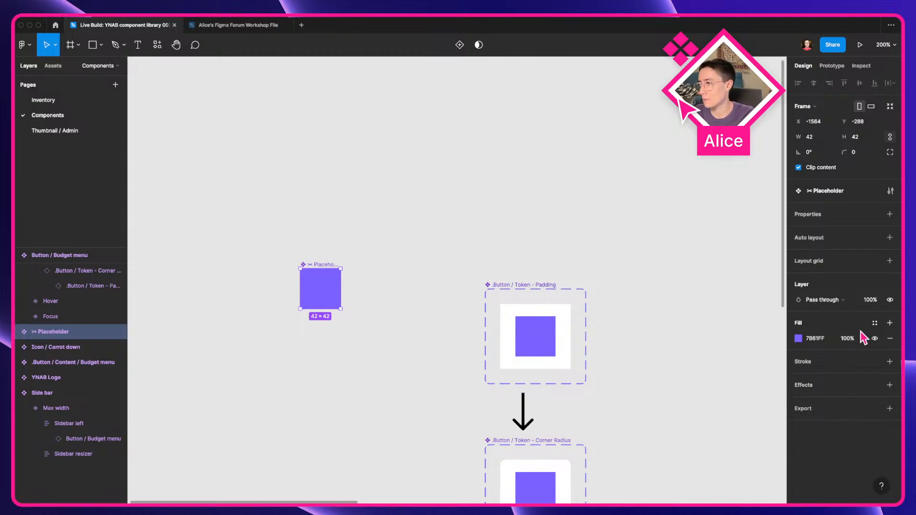
pyautogui.click(890, 362)
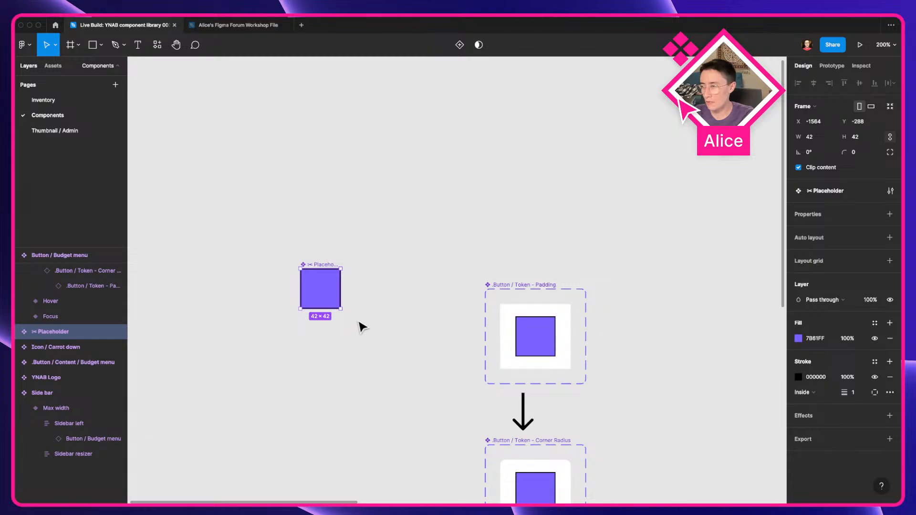
pyautogui.scroll(5, 358, 322)
pyautogui.click(800, 378)
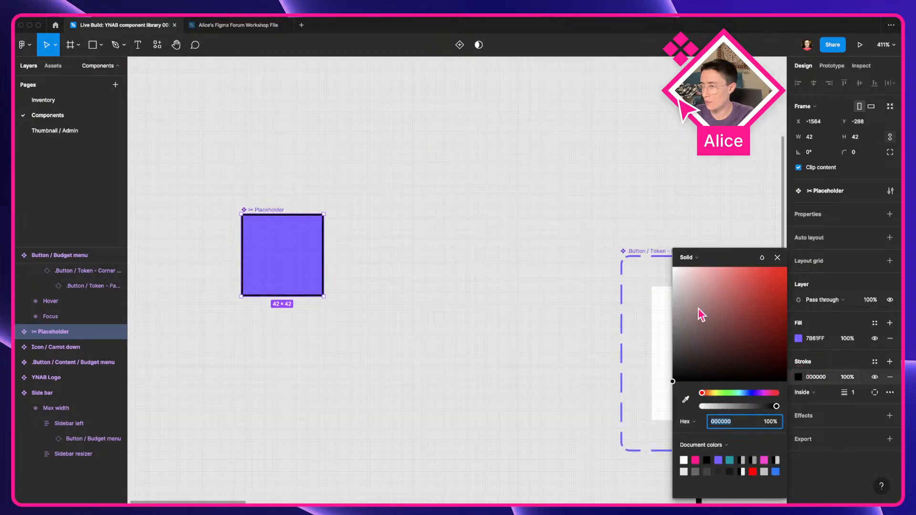
pyautogui.click(722, 460)
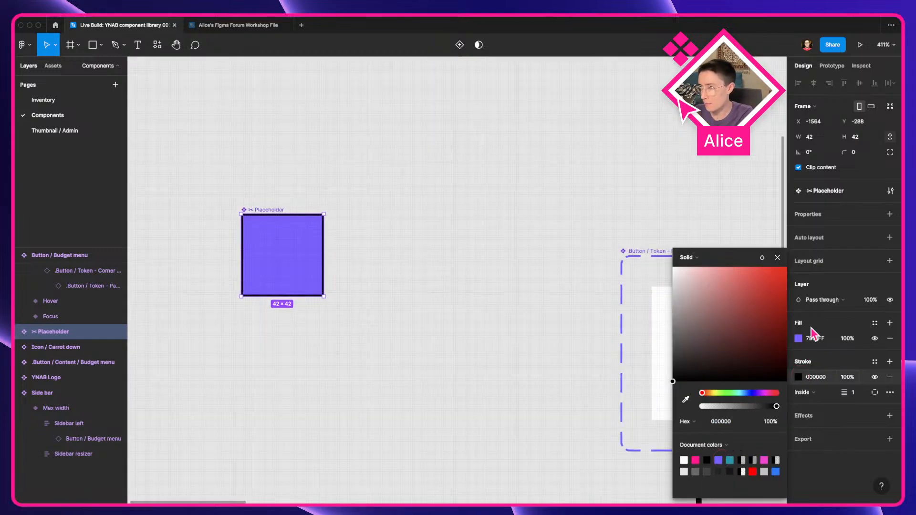
pyautogui.click(718, 460)
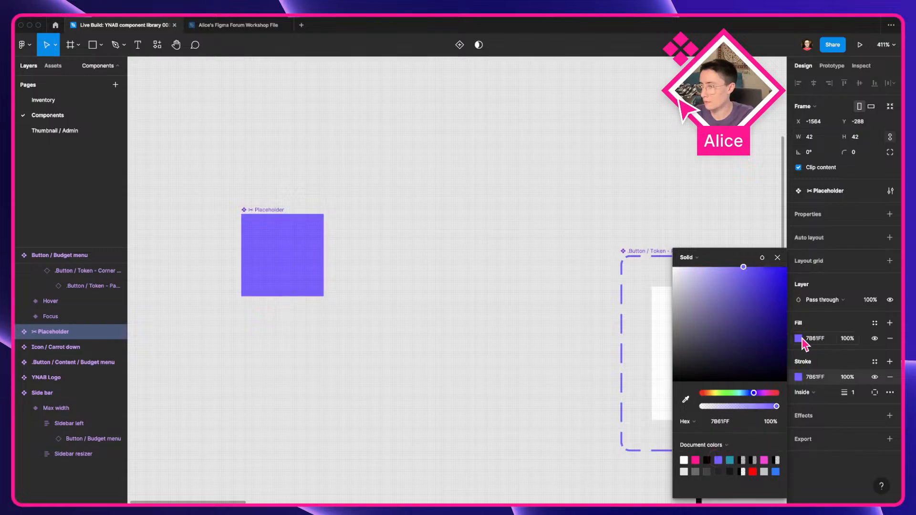
# Step: Set the Placeholder's fill to the pale lavender EAE5FF
pyautogui.write('E9E4FF')
pyautogui.press('Return')
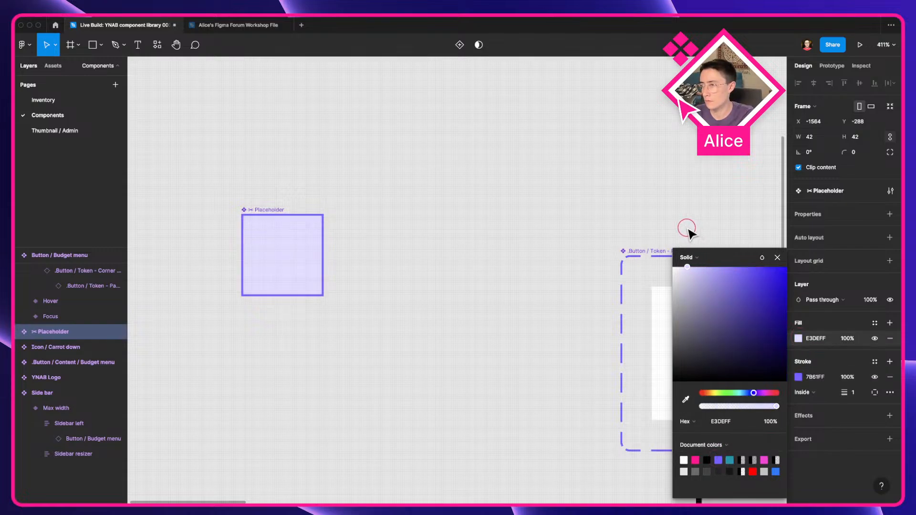
pyautogui.moveTo(685, 227); pyautogui.dragTo(684, 226)
# Step: Set the Placeholder's stroke weight to 2 with the stroke kept inside
pyautogui.click(860, 385)
pyautogui.click(859, 388)
pyautogui.write('2')
pyautogui.click(812, 393)
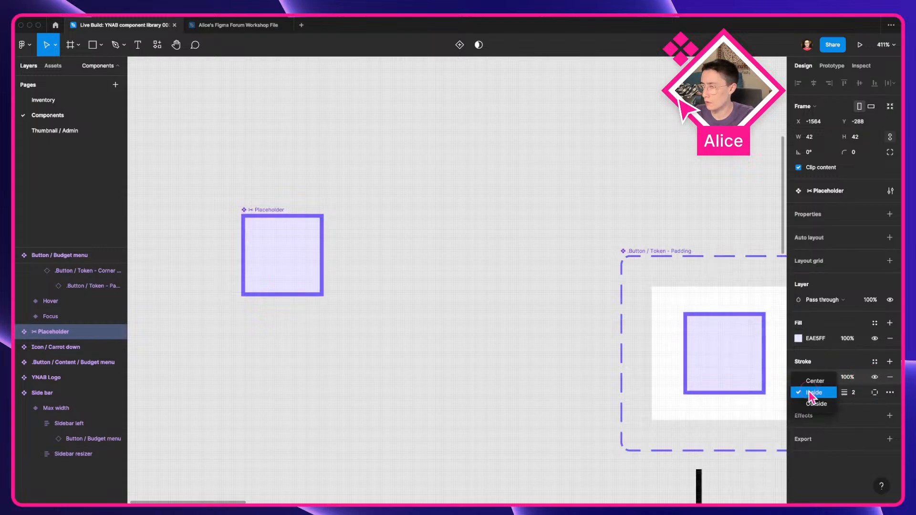
pyautogui.click(888, 393)
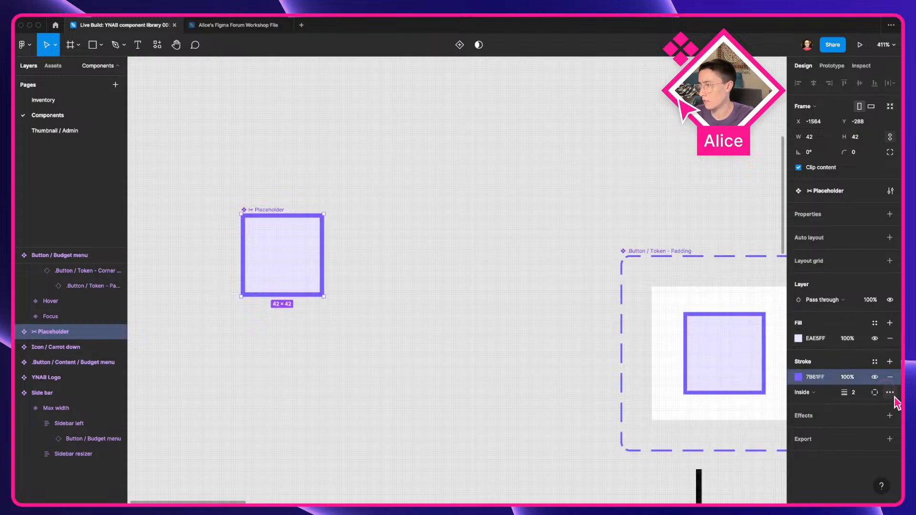
# Step: Make the Placeholder's stroke dashed with round caps and a dash length of 8
pyautogui.click(890, 393)
pyautogui.click(764, 415)
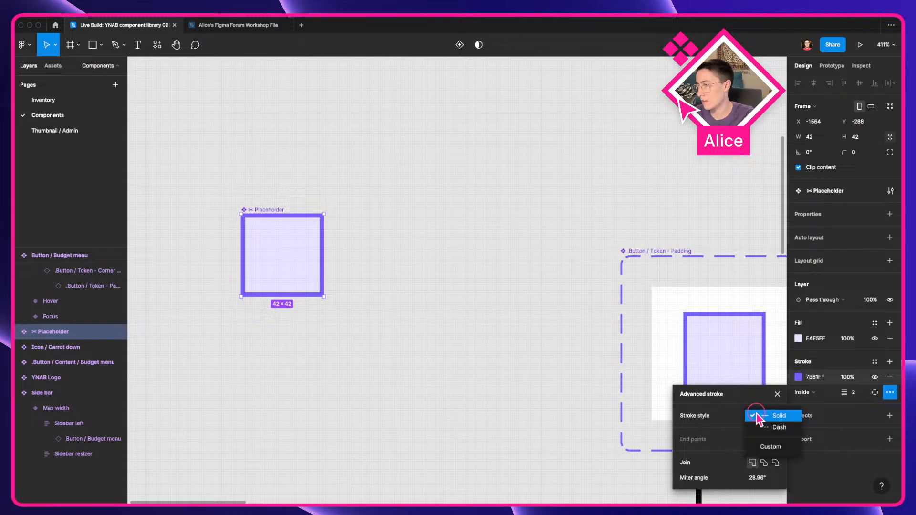
pyautogui.click(769, 429)
pyautogui.click(770, 380)
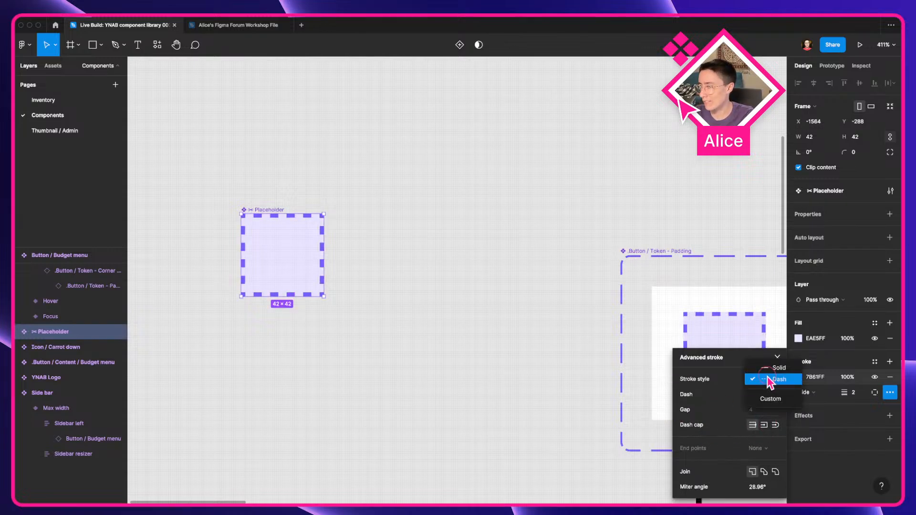
pyautogui.click(770, 380)
pyautogui.click(775, 425)
pyautogui.click(759, 394)
pyautogui.write('9')
pyautogui.press('Return')
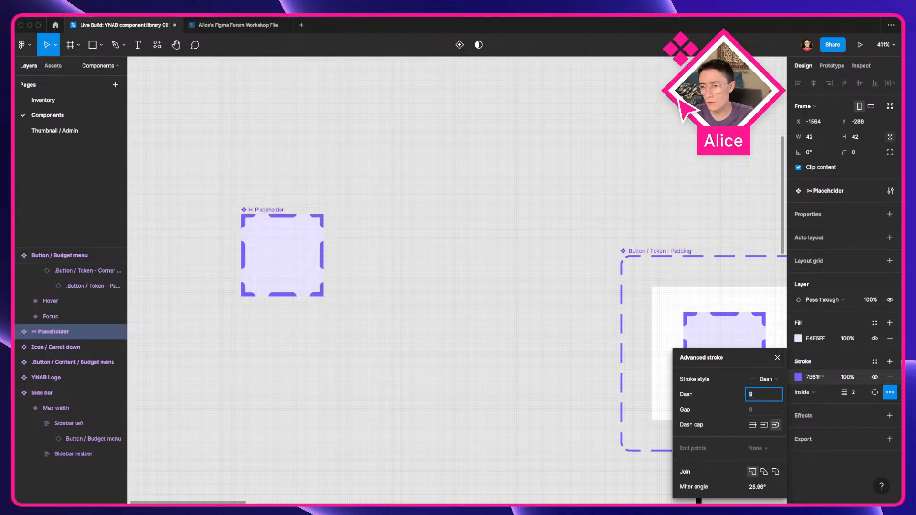
pyautogui.press('Down')
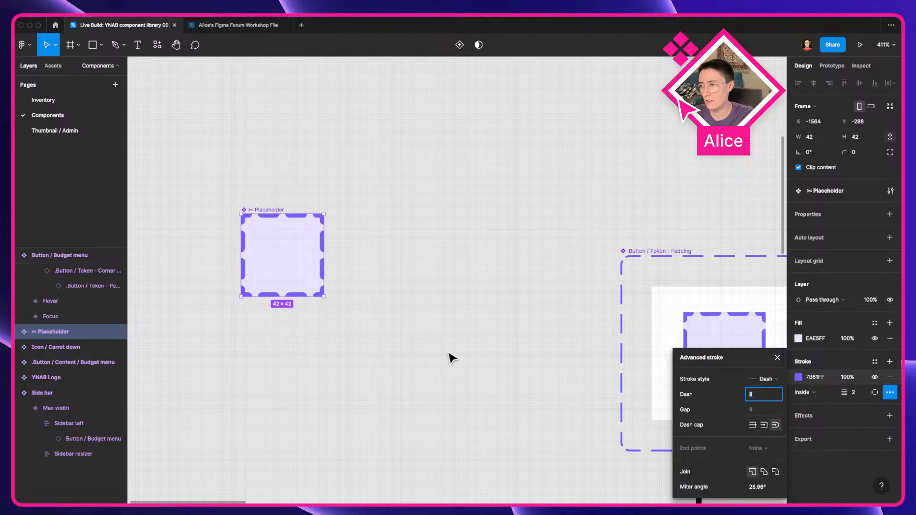
pyautogui.click(450, 358)
# Step: Delete the Padding and Corner Radius token components and the arrows connecting them
pyautogui.scroll(-3, 450, 358)
pyautogui.moveTo(450, 358); pyautogui.dragTo(274, 255)
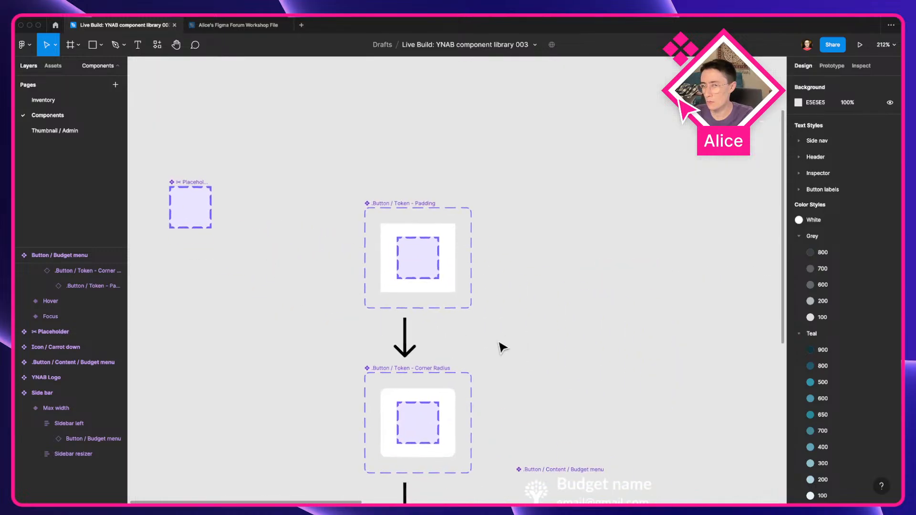
pyautogui.hscroll(-5, 486, 321)
pyautogui.scroll(2, 487, 321)
pyautogui.click(370, 249)
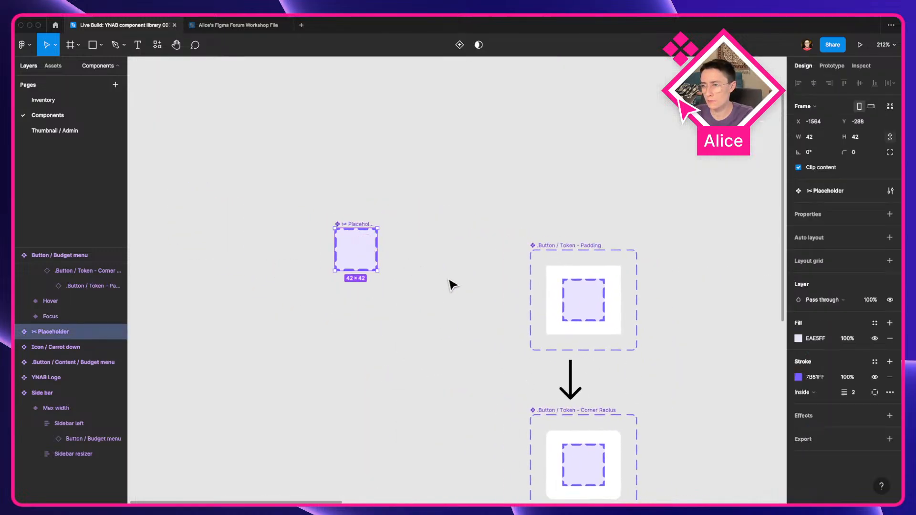
pyautogui.click(468, 299)
pyautogui.hscroll(3, 468, 299)
pyautogui.scroll(-1, 469, 298)
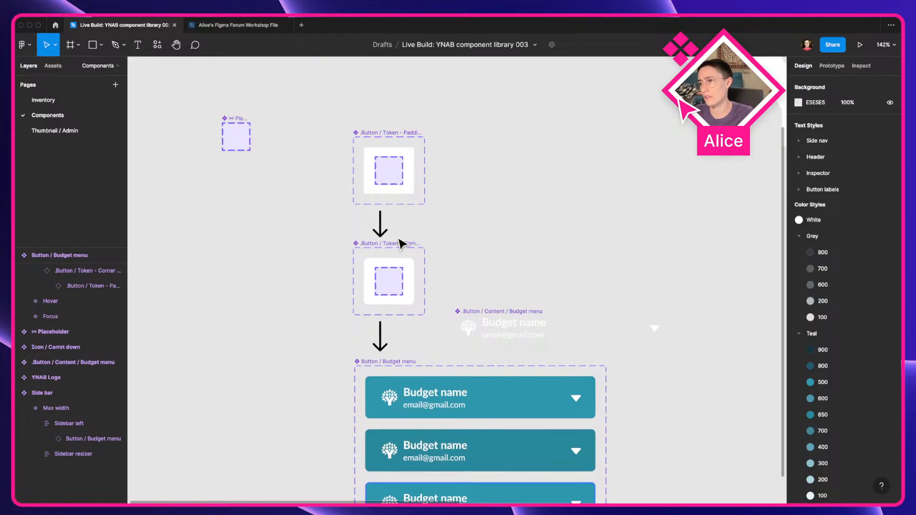
pyautogui.scroll(-3, 418, 258)
pyautogui.hscroll(2, 418, 258)
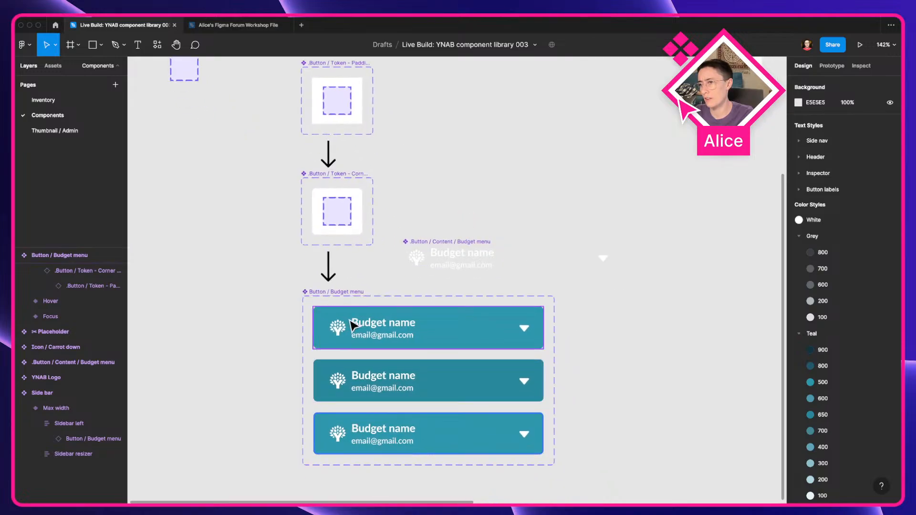
pyautogui.scroll(2, 348, 253)
pyautogui.click(367, 133)
pyautogui.press('Delete')
pyautogui.click(334, 217)
pyautogui.press('Delete')
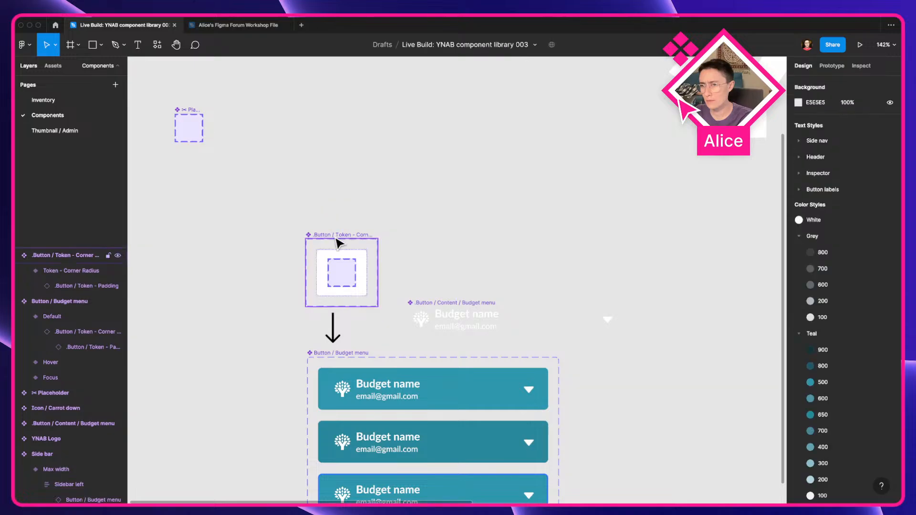
pyautogui.click(342, 248)
pyautogui.press('Delete')
pyautogui.click(333, 325)
pyautogui.press('Delete')
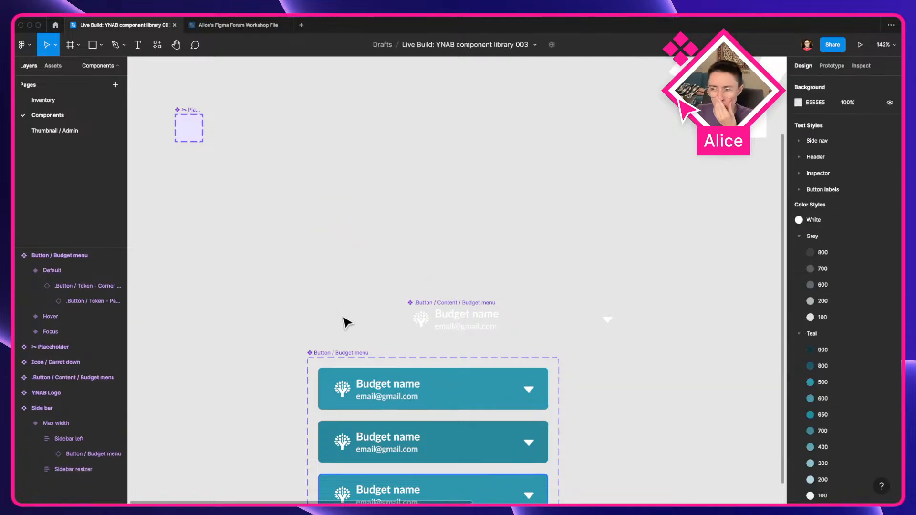
# Step: Rearrange the Placeholder and Budget menu content components on the canvas
pyautogui.click(475, 326)
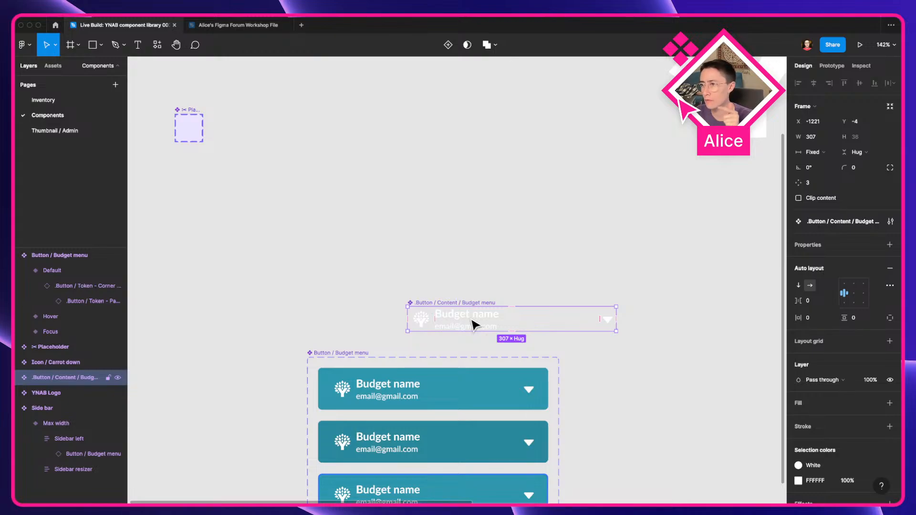
pyautogui.moveTo(474, 326); pyautogui.dragTo(407, 272)
pyautogui.moveTo(186, 128); pyautogui.dragTo(294, 264)
pyautogui.press('space')
pyautogui.moveTo(331, 320); pyautogui.dragTo(371, 322)
pyautogui.moveTo(329, 274); pyautogui.dragTo(343, 224)
pyautogui.press('space')
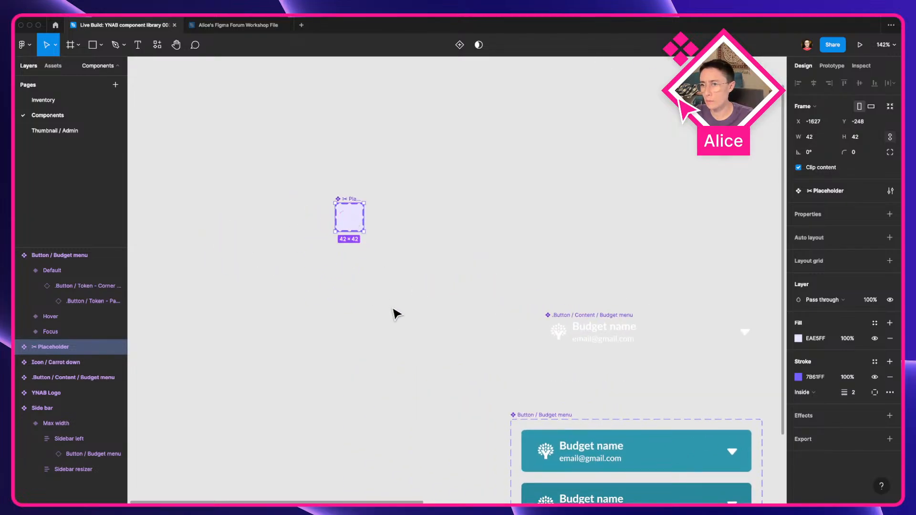
pyautogui.click(396, 314)
pyautogui.moveTo(391, 308); pyautogui.dragTo(285, 279)
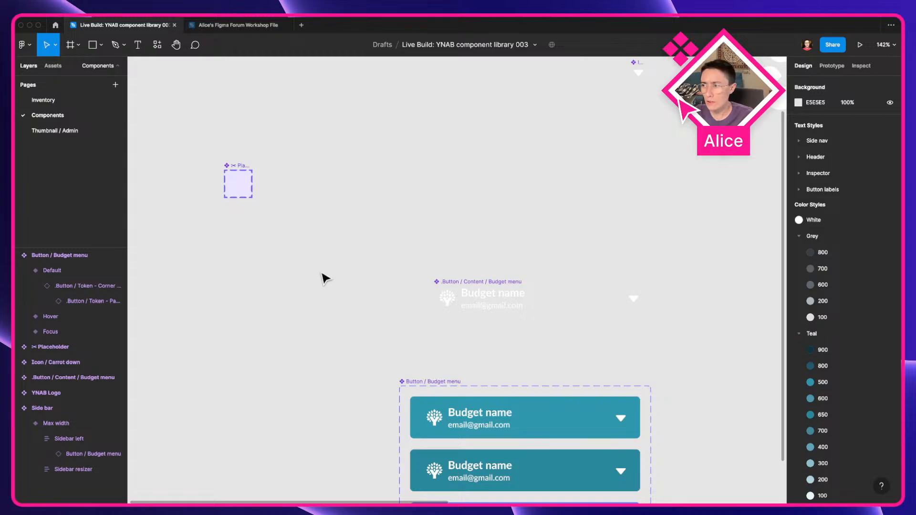
pyautogui.press('space')
pyautogui.moveTo(368, 324); pyautogui.dragTo(305, 299)
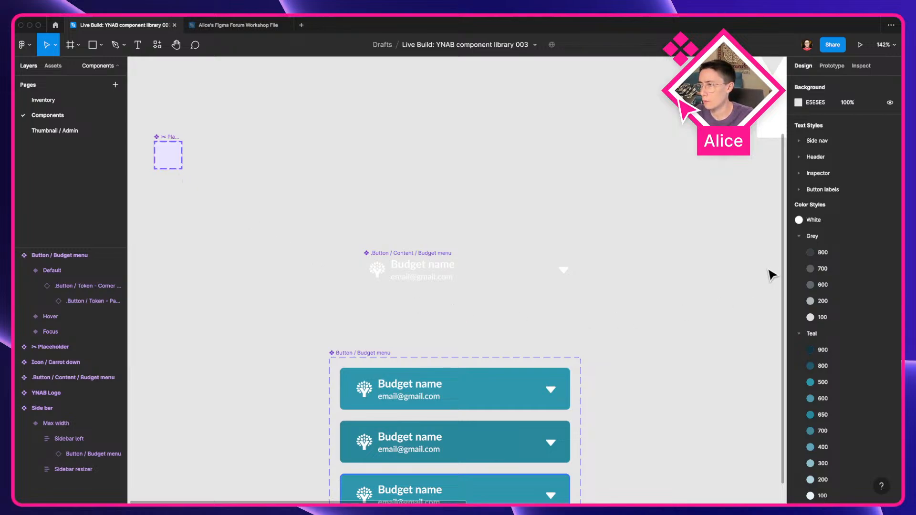
pyautogui.scroll(-3, 639, 305)
pyautogui.hscroll(-2, 639, 305)
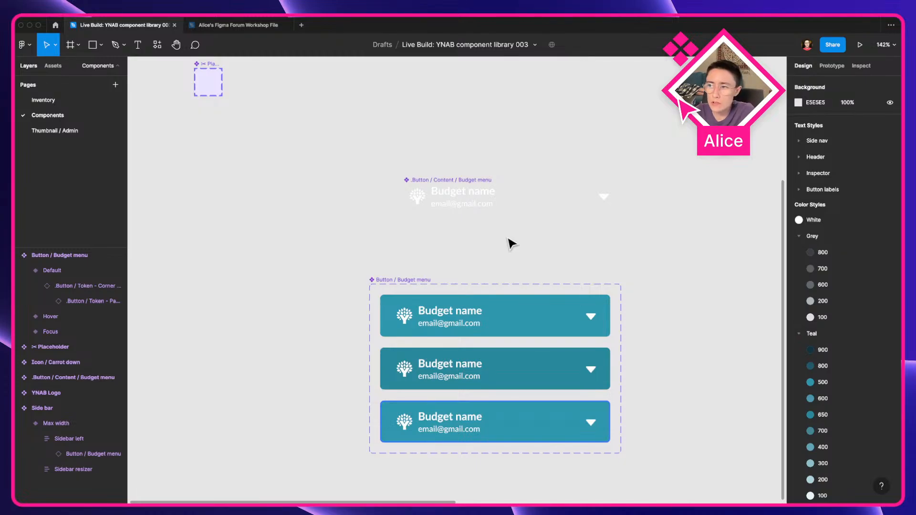
pyautogui.moveTo(455, 200); pyautogui.dragTo(468, 228)
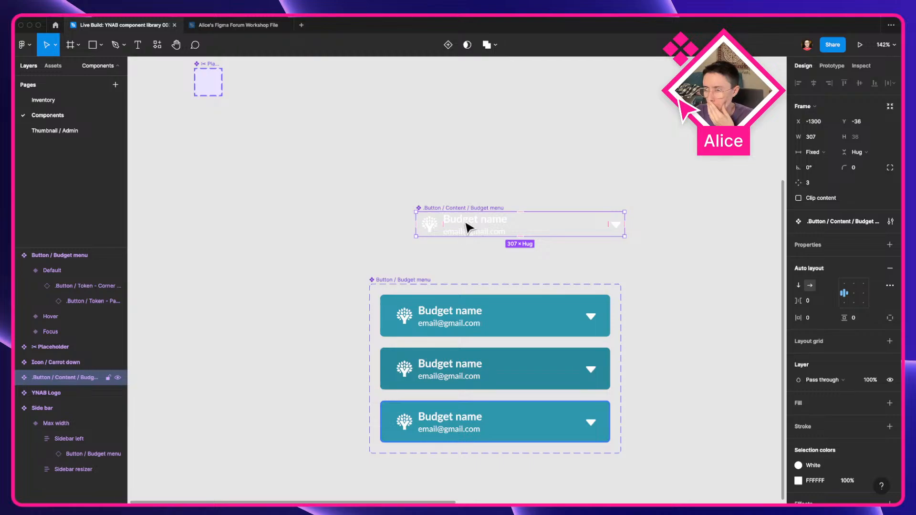
# Step: Read the Content carrier section of the Figma component types blog post
pyautogui.hotkey('ctrl', 'Left')
pyautogui.scroll(-10, 362, 359)
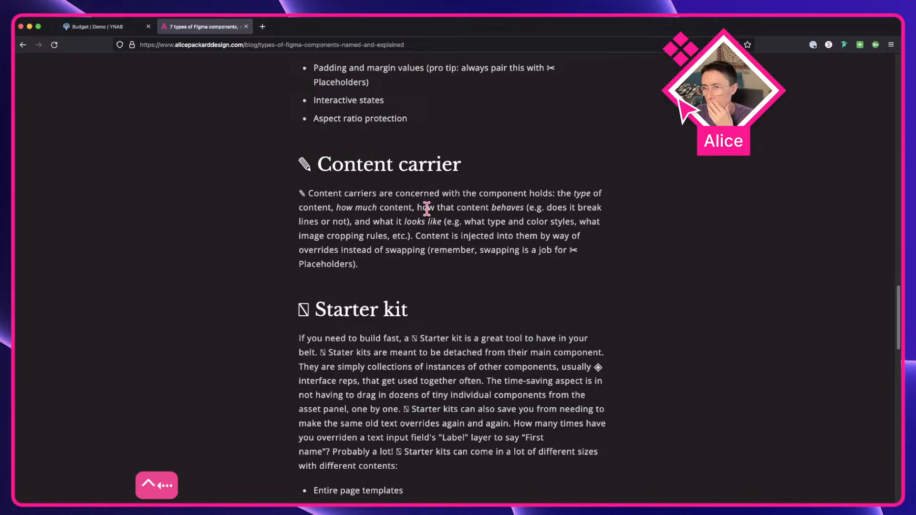
pyautogui.scroll(5, 462, 196)
pyautogui.scroll(2, 462, 197)
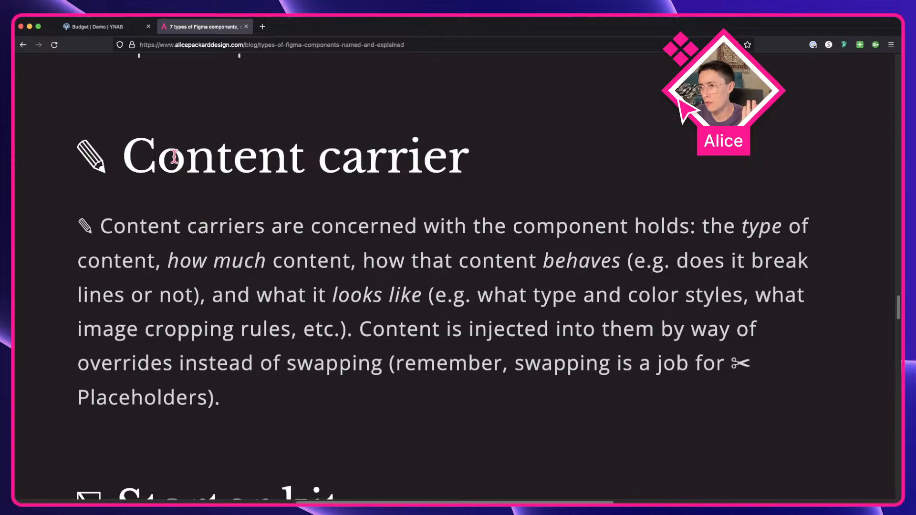
pyautogui.moveTo(334, 226); pyautogui.dragTo(622, 230)
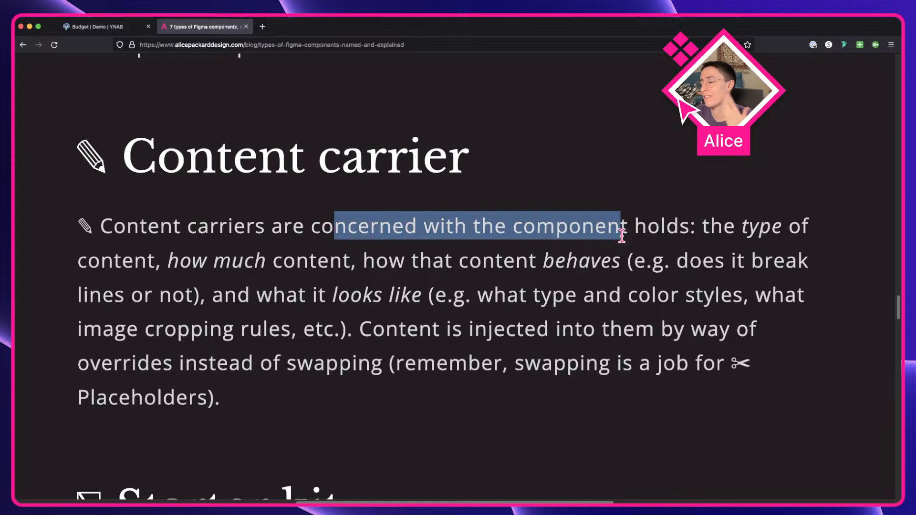
pyautogui.click(622, 235)
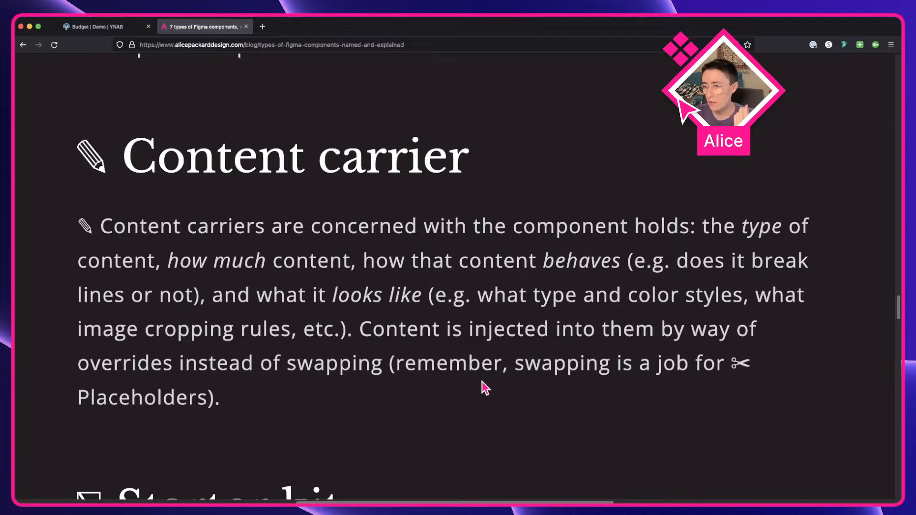
pyautogui.moveTo(396, 362); pyautogui.dragTo(427, 401)
pyautogui.click(583, 395)
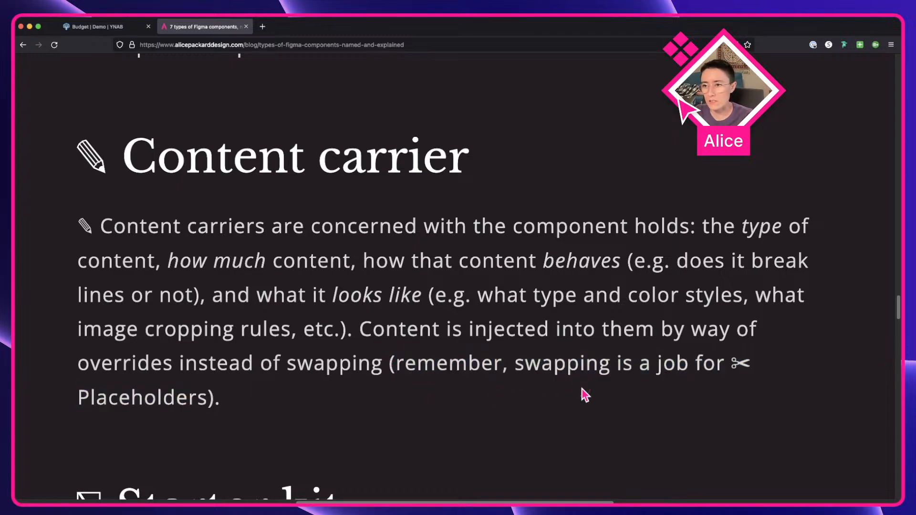
pyautogui.doubleClick(81, 154)
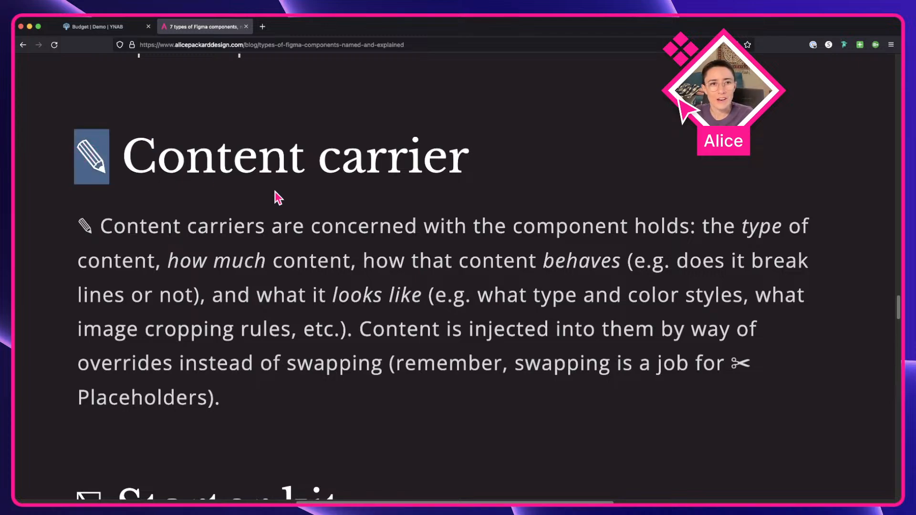
pyautogui.click(229, 218)
pyautogui.moveTo(105, 160); pyautogui.dragTo(71, 163)
pyautogui.click(173, 174)
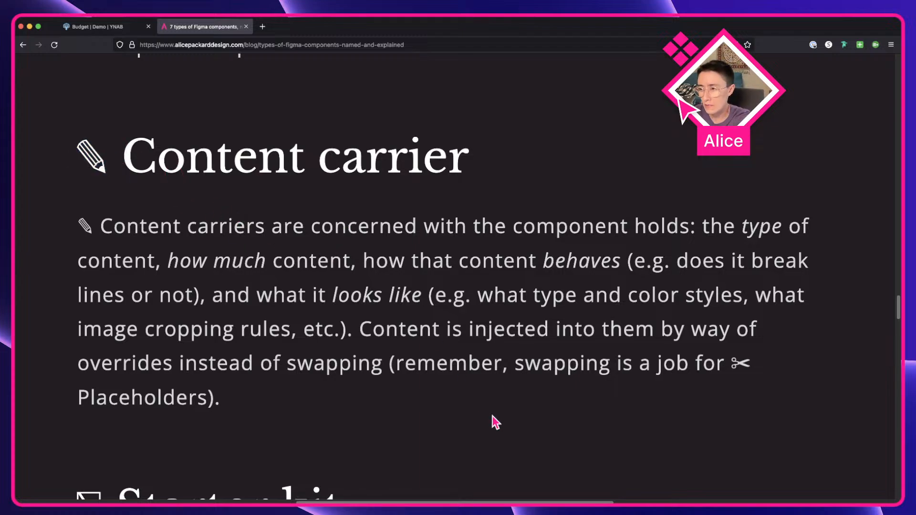
pyautogui.scroll(-5, 220, 160)
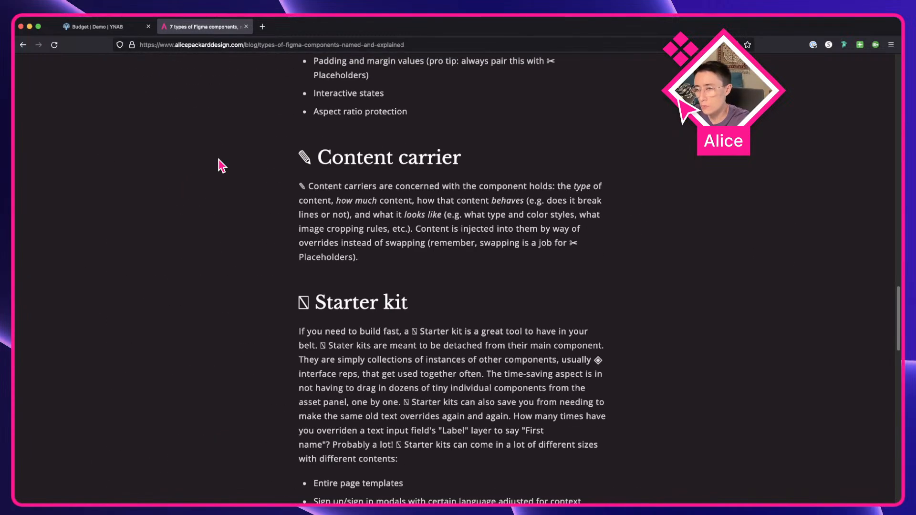
# Step: Reposition the Budget menu content component on the canvas and inspect its Budget name text layer
pyautogui.hotkey('ctrl', 'Right')
pyautogui.click(399, 245)
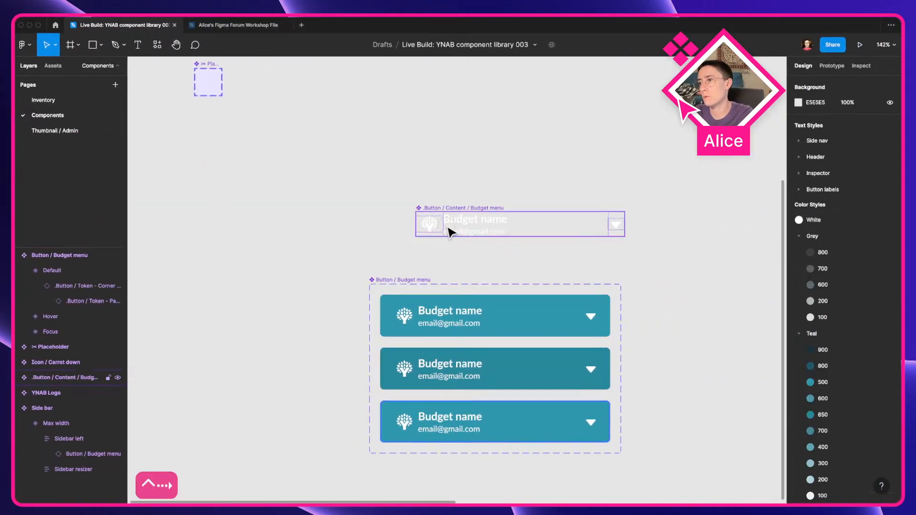
pyautogui.moveTo(448, 231); pyautogui.dragTo(496, 236)
pyautogui.scroll(5, 424, 254)
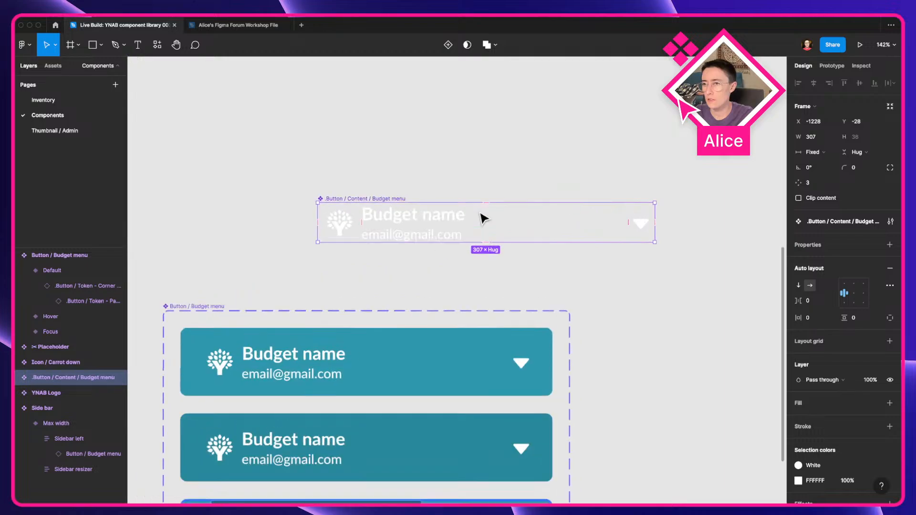
pyautogui.doubleClick(386, 216)
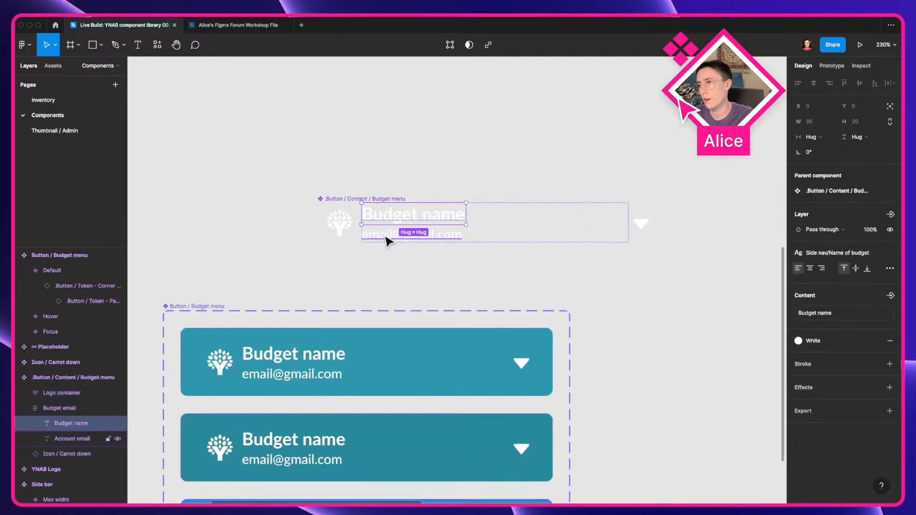
pyautogui.click(408, 259)
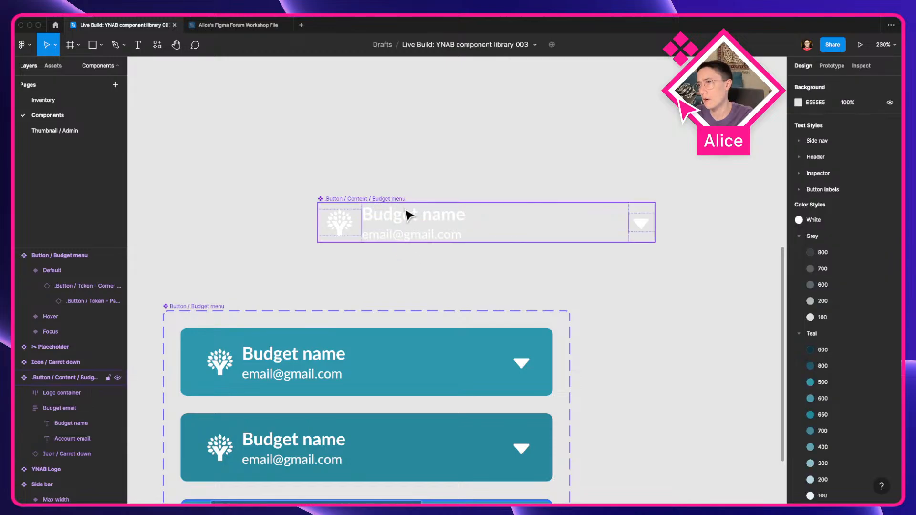
# Step: Read the Interface representative section of the blog post
pyautogui.moveTo(415, 497)
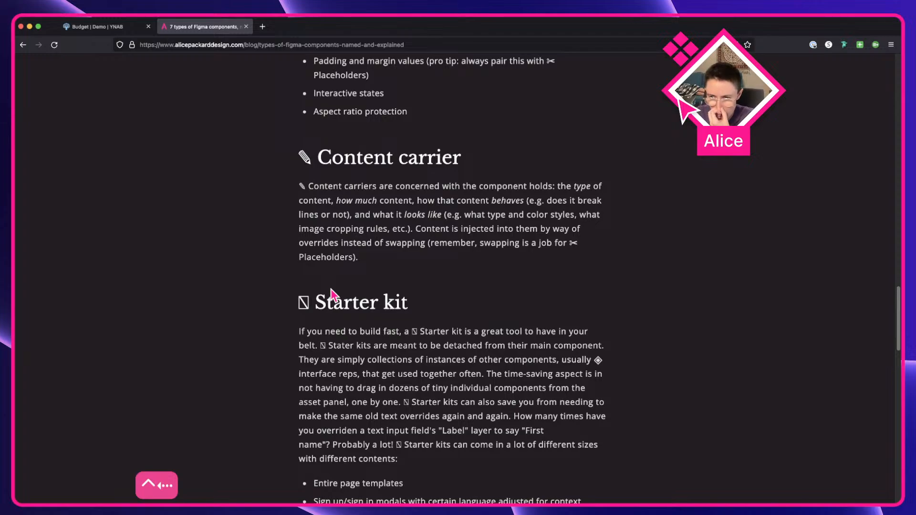
pyautogui.scroll(20, 330, 289)
pyautogui.scroll(8, 360, 390)
pyautogui.scroll(-5, 360, 389)
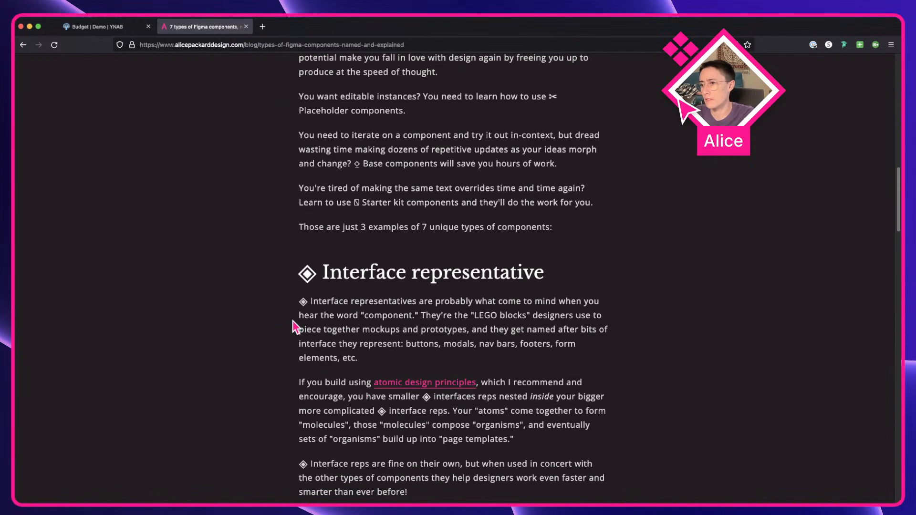
pyautogui.scroll(-3, 295, 329)
pyautogui.moveTo(430, 378); pyautogui.dragTo(373, 144)
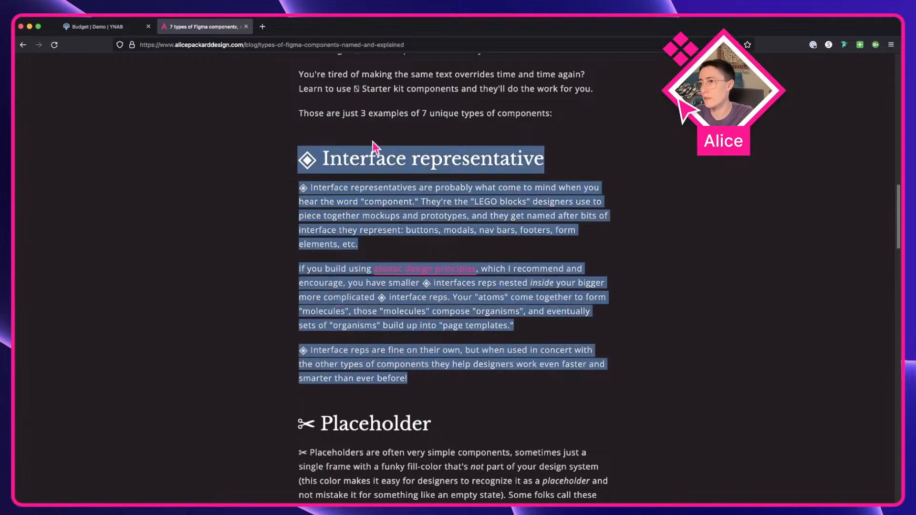
pyautogui.click(396, 154)
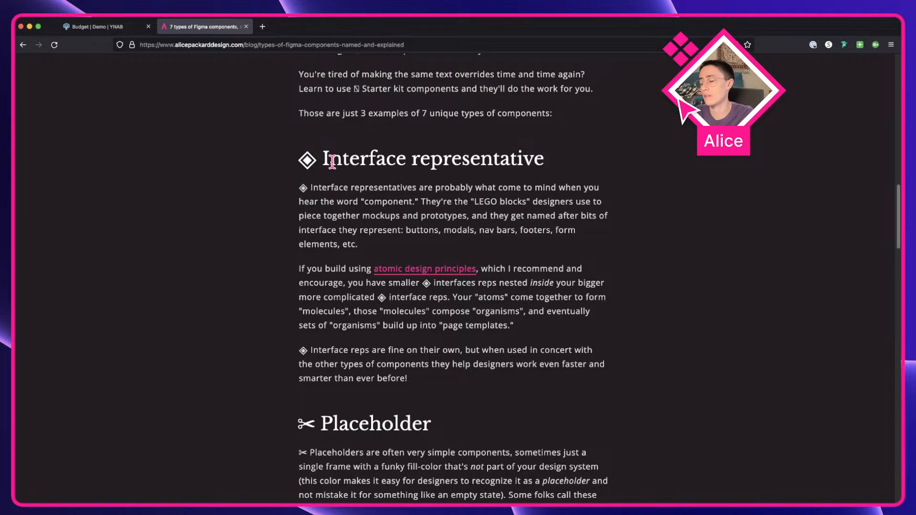
pyautogui.moveTo(299, 159); pyautogui.dragTo(490, 340)
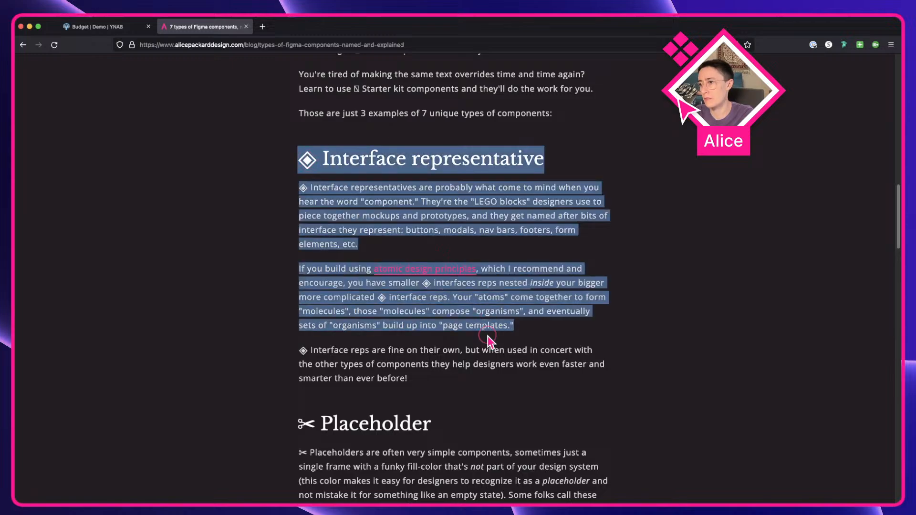
pyautogui.click(490, 339)
# Step: Read the Interface Representative field guide note's mistakes and placeholder pairing sections
pyautogui.click(462, 490)
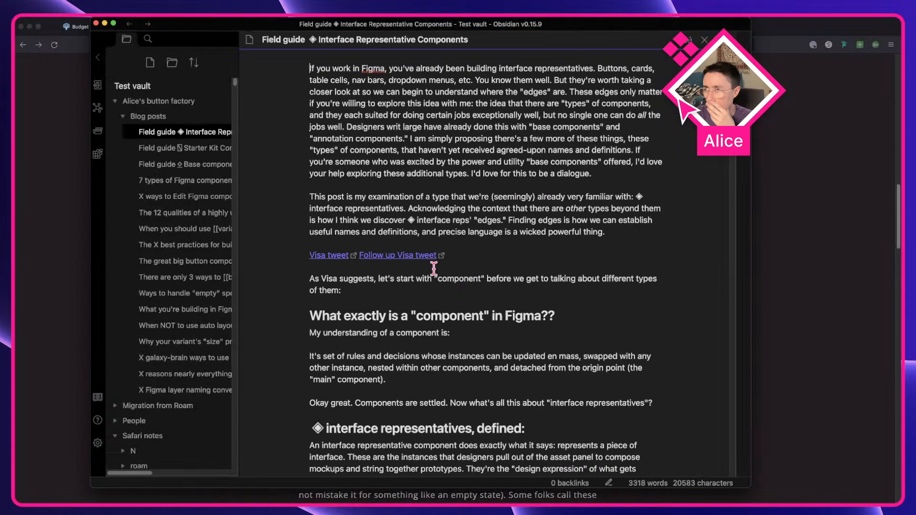
pyautogui.scroll(-5, 420, 355)
pyautogui.scroll(-20, 420, 356)
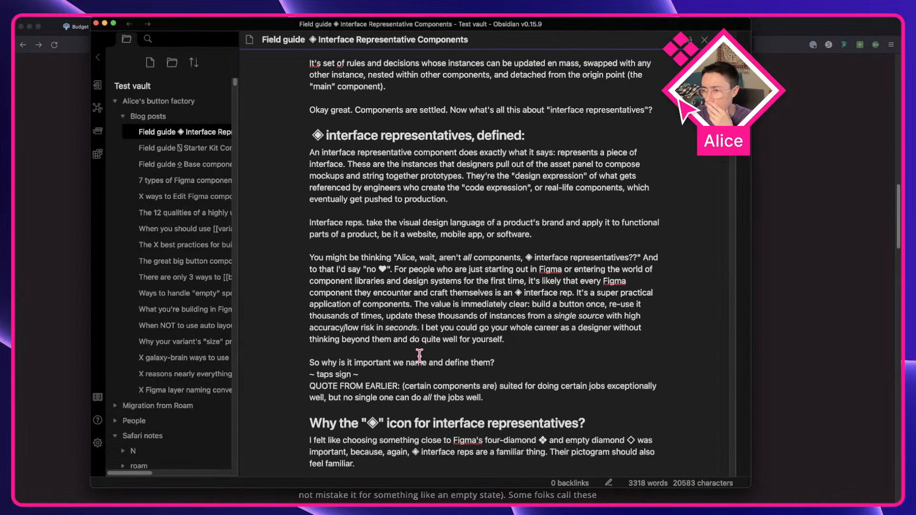
pyautogui.scroll(-4, 419, 357)
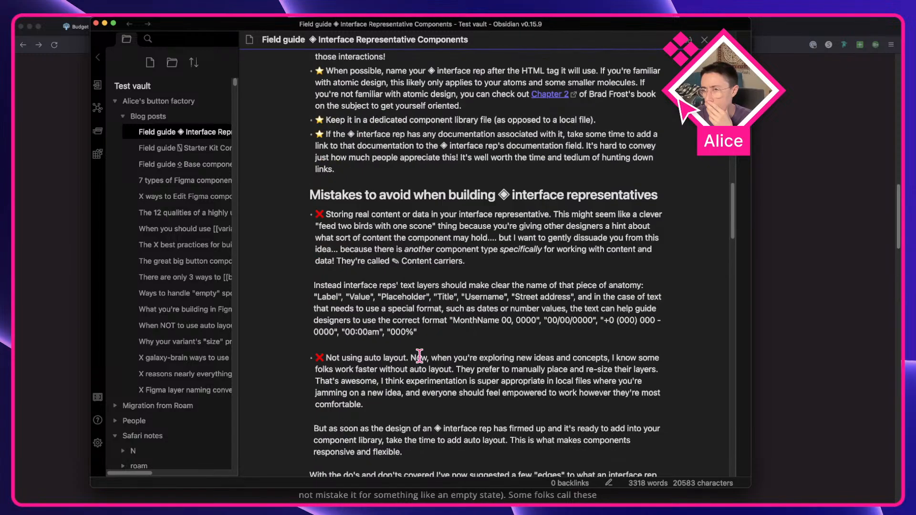
pyautogui.scroll(-20, 463, 239)
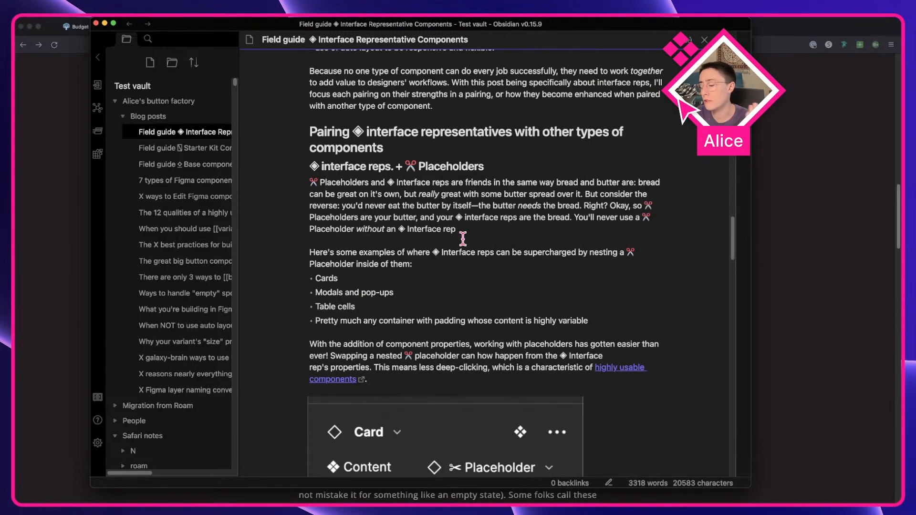
pyautogui.scroll(10, 462, 239)
pyautogui.click(792, 252)
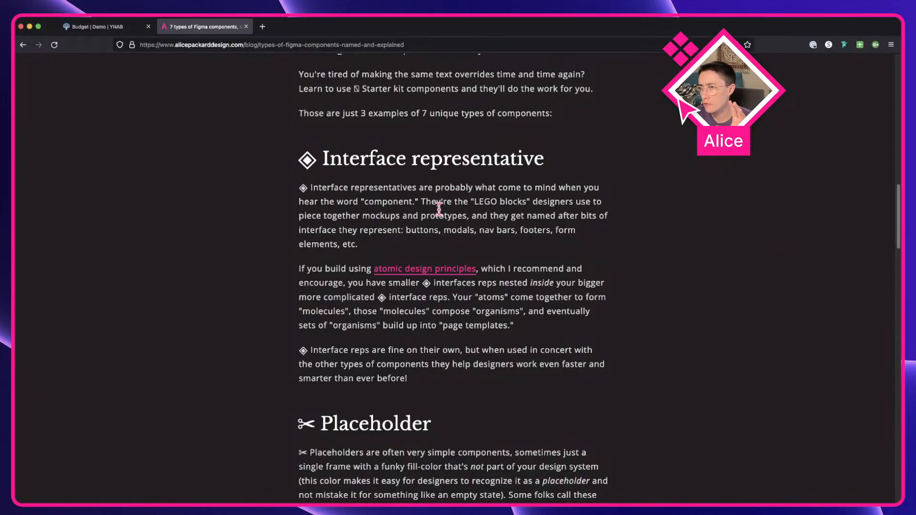
pyautogui.click(466, 496)
# Step: Read the field guide's definition, best practices and list of interface rep edges
pyautogui.scroll(20, 417, 334)
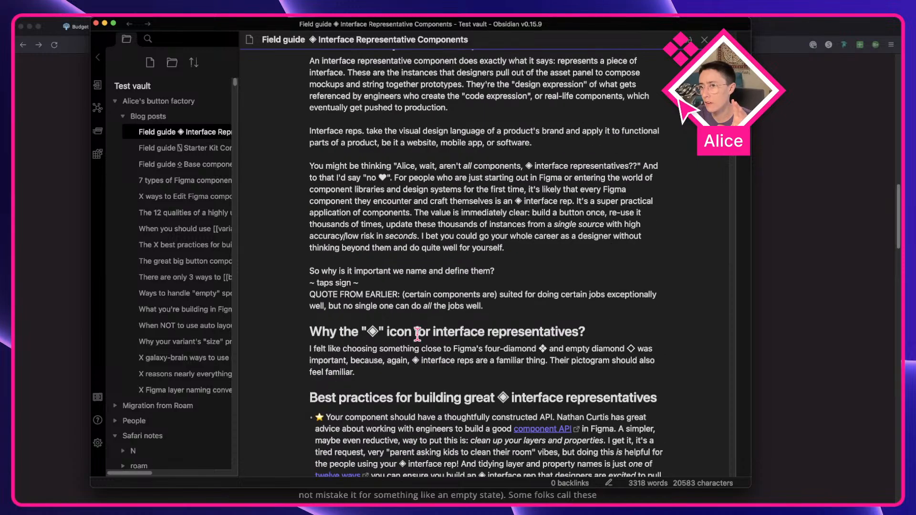
pyautogui.scroll(-6, 418, 334)
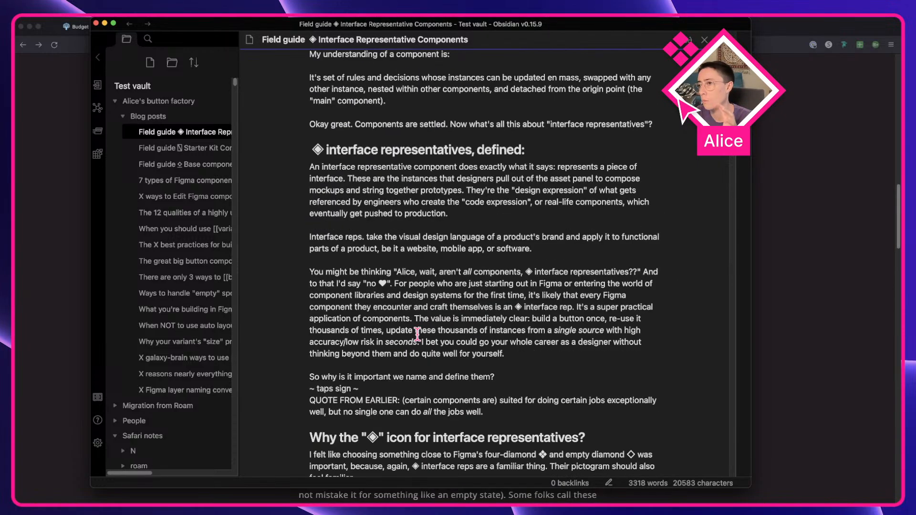
pyautogui.doubleClick(505, 155)
pyautogui.scroll(-5, 499, 282)
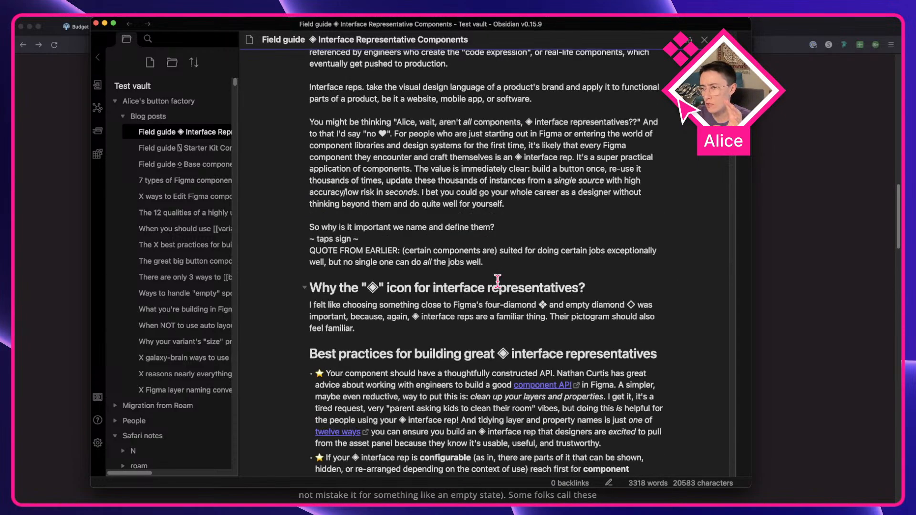
pyautogui.tripleClick(363, 255)
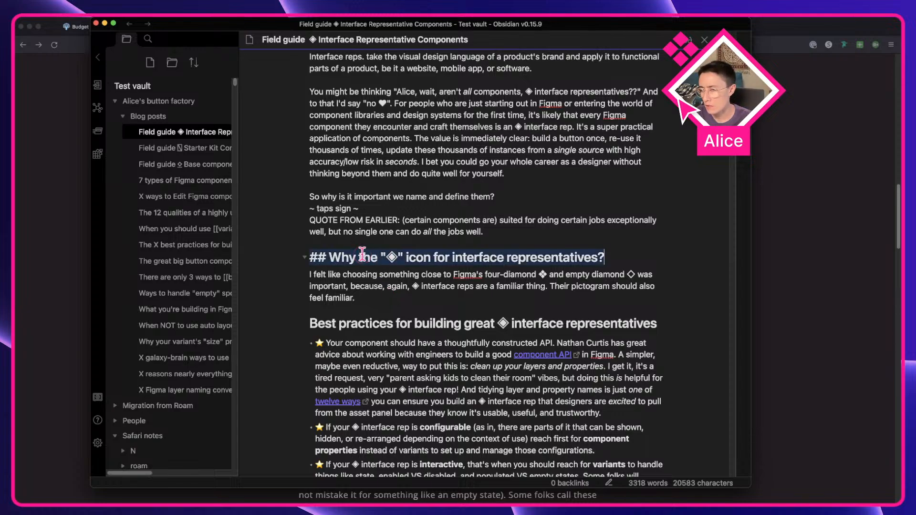
pyautogui.scroll(-3, 362, 255)
pyautogui.scroll(-7, 363, 255)
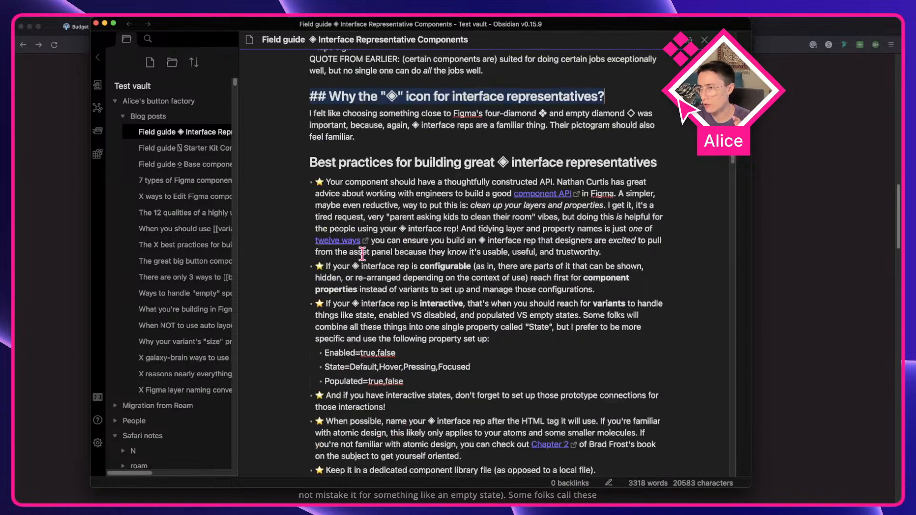
pyautogui.scroll(-8, 476, 300)
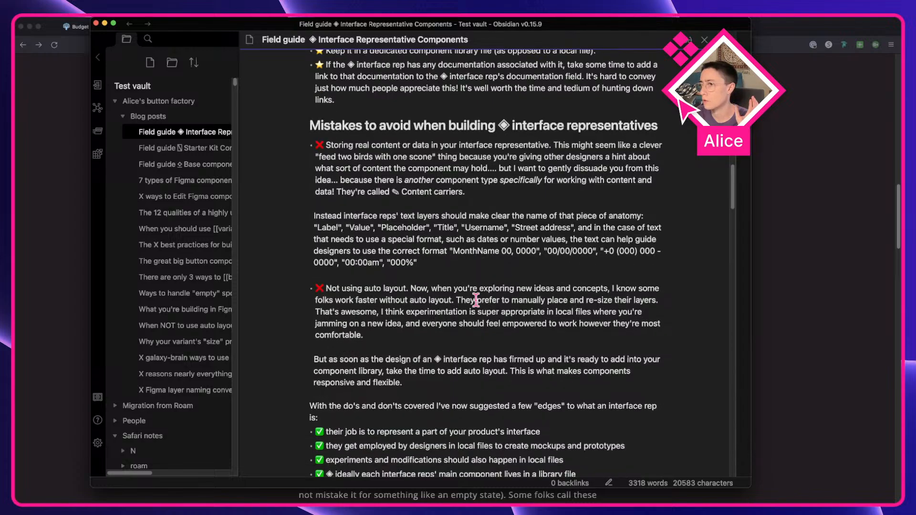
pyautogui.moveTo(518, 292); pyautogui.dragTo(352, 170)
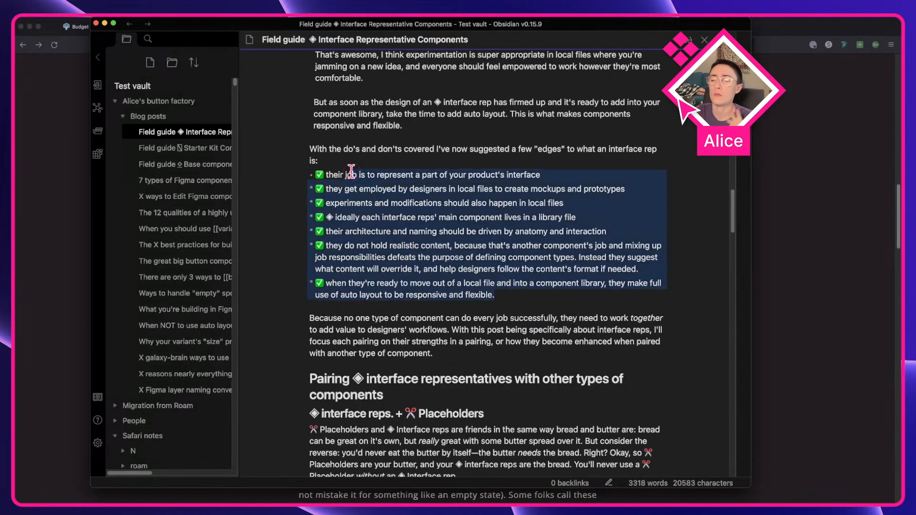
pyautogui.click(351, 171)
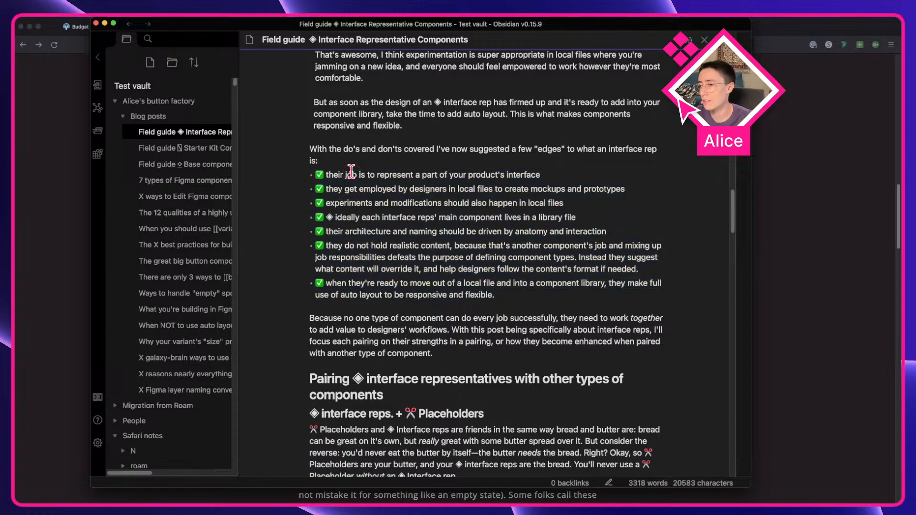
pyautogui.scroll(-4, 352, 172)
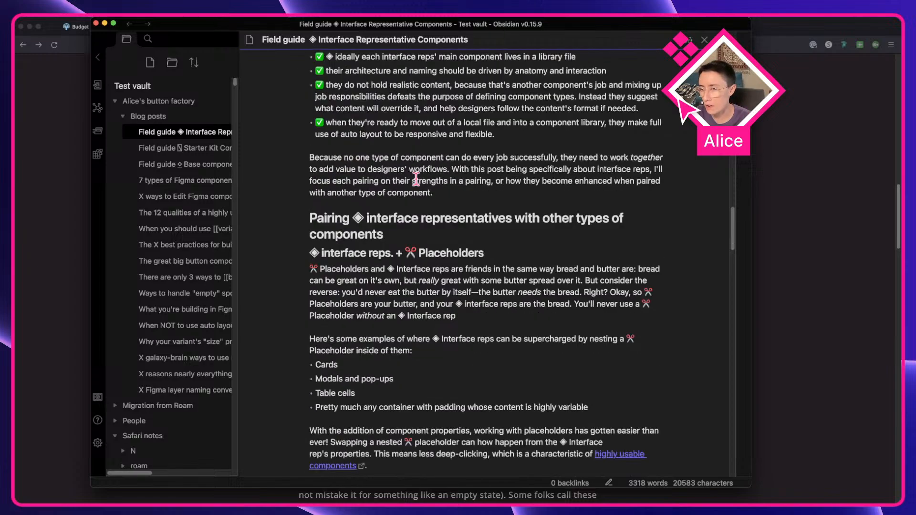
pyautogui.scroll(-1, 416, 179)
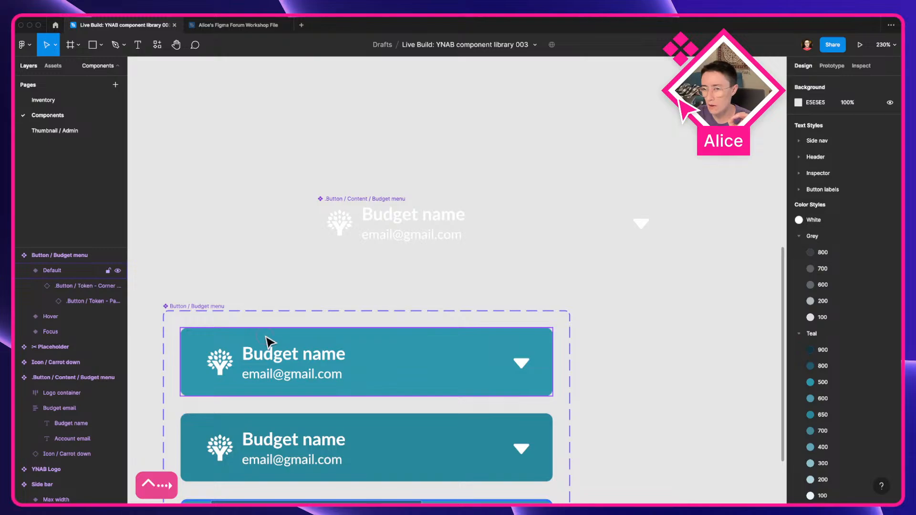
# Step: Inspect the Budget menu's Default variant and its nested content component on the canvas
pyautogui.click(265, 342)
pyautogui.hscroll(-3, 329, 344)
pyautogui.scroll(-2, 329, 344)
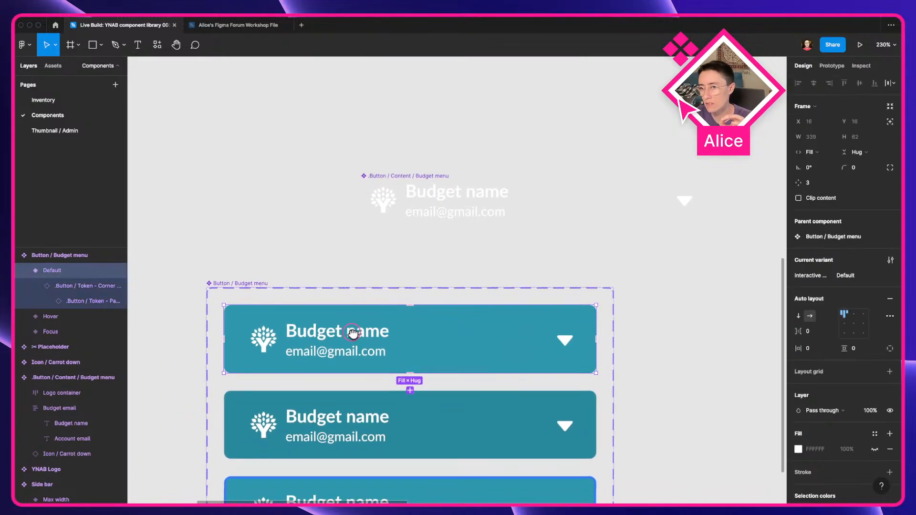
pyautogui.click(451, 207)
pyautogui.moveTo(443, 194); pyautogui.dragTo(447, 204)
pyautogui.hotkey('ctrl', 'Left')
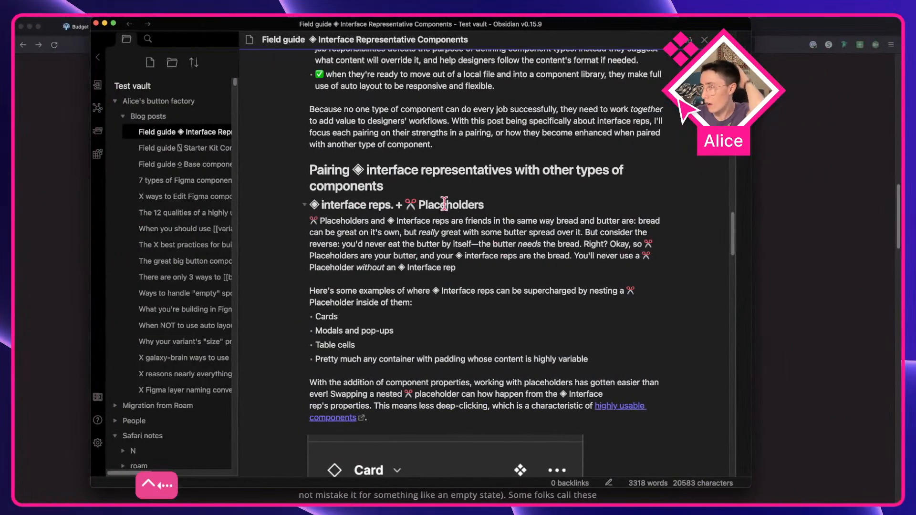
# Step: Read the note's section on pairing interface reps with content carriers
pyautogui.scroll(-6, 445, 203)
pyautogui.scroll(-2, 355, 327)
pyautogui.scroll(-10, 355, 327)
pyautogui.scroll(-1, 456, 199)
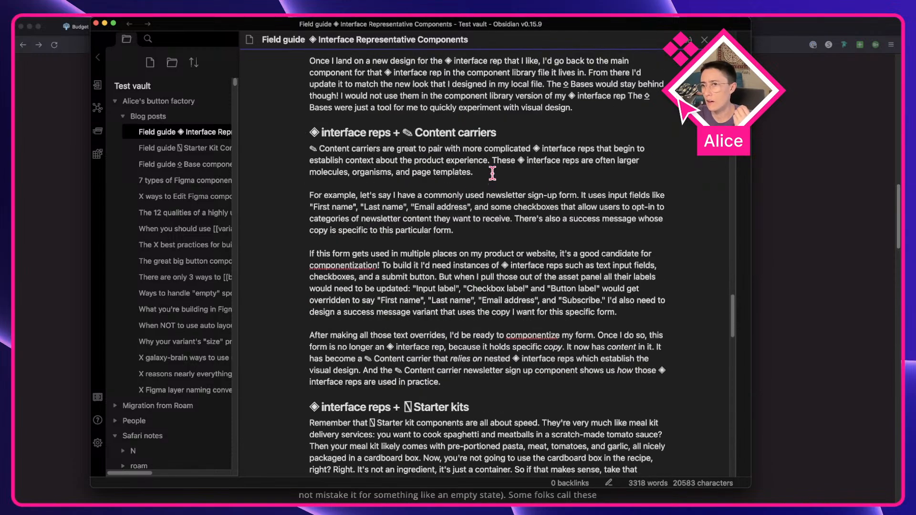
# Step: Review the field guide's content carriers section alongside the Budget menu component in Figma
pyautogui.scroll(1, 492, 173)
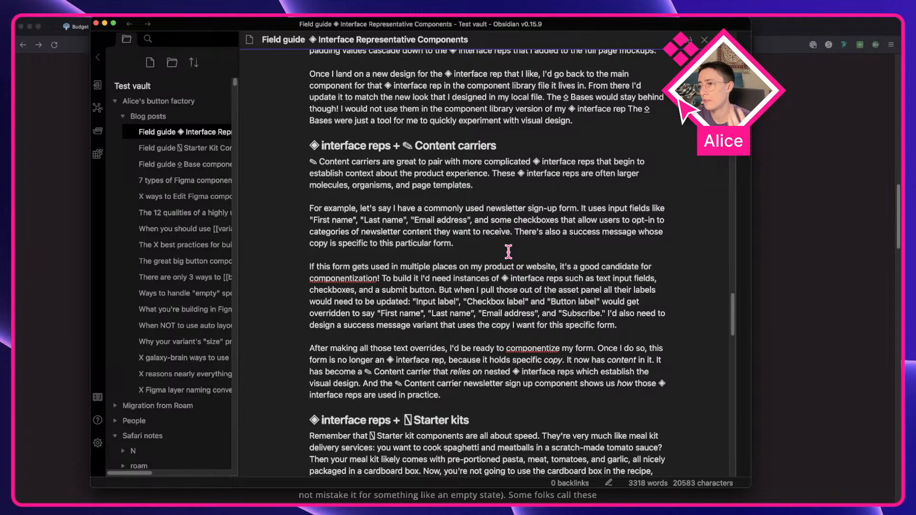
pyautogui.click(413, 300)
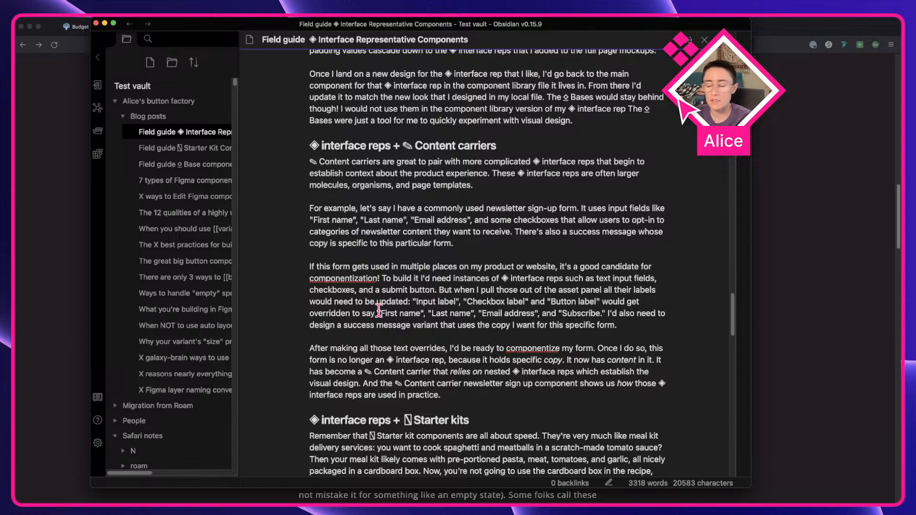
pyautogui.hotkey('ctrl', 'Right')
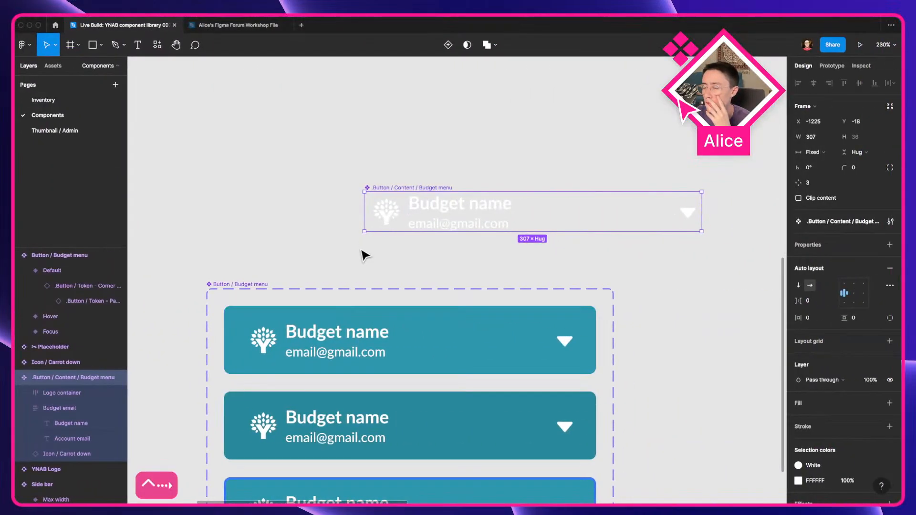
pyautogui.hotkey('ctrl', 'Left')
# Step: Reread the note's mistake about storing real content or data in interface representatives
pyautogui.scroll(10, 411, 261)
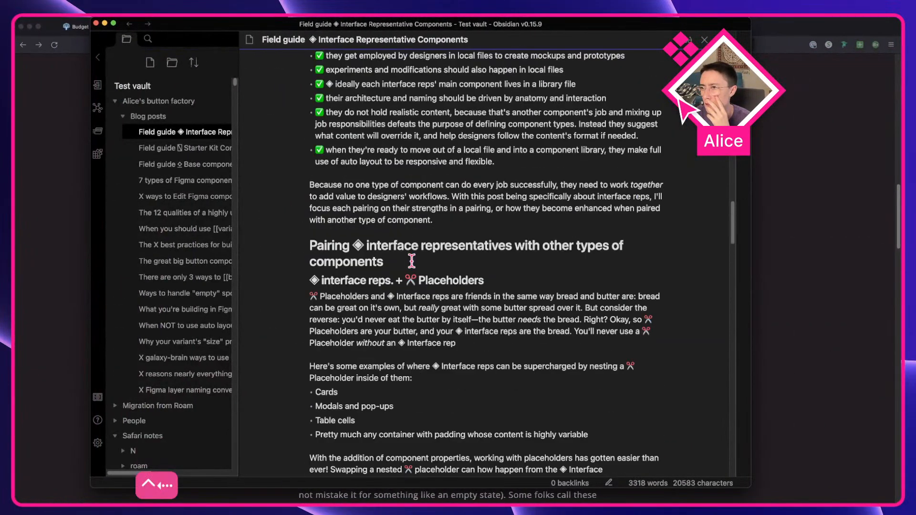
pyautogui.scroll(6, 411, 261)
pyautogui.scroll(6, 412, 312)
pyautogui.scroll(-5, 378, 228)
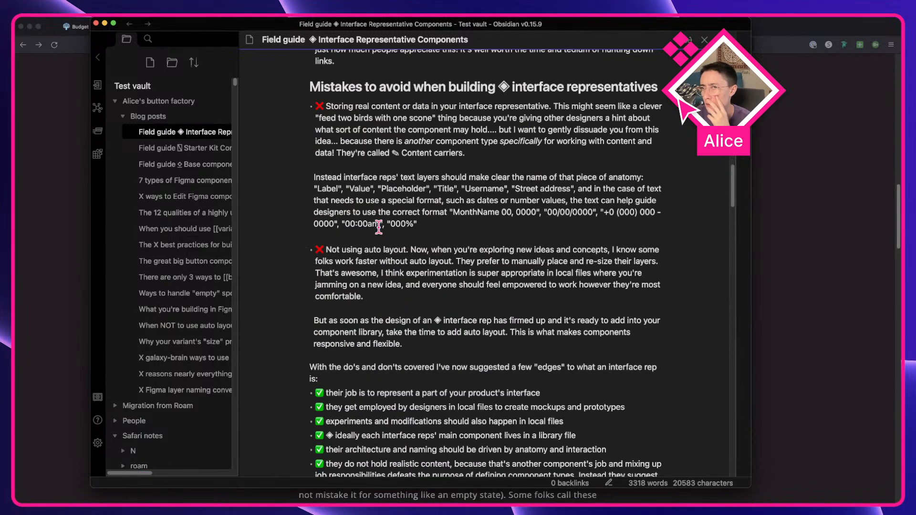
pyautogui.scroll(2, 379, 228)
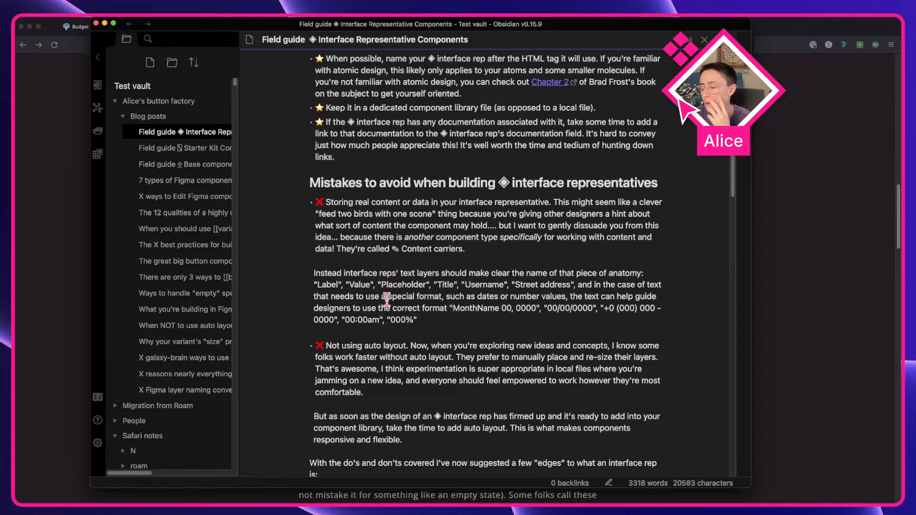
pyautogui.hotkey('ctrl', 'Right')
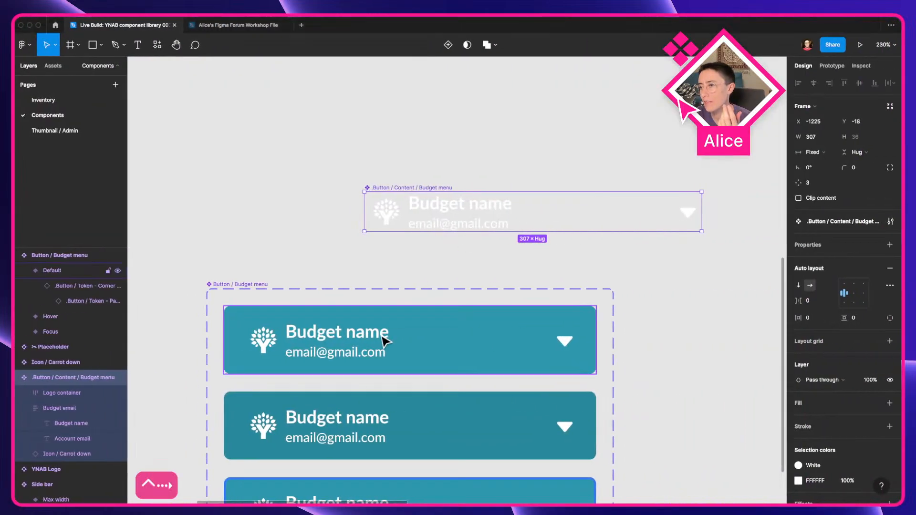
pyautogui.hotkey('ctrl', 'Left')
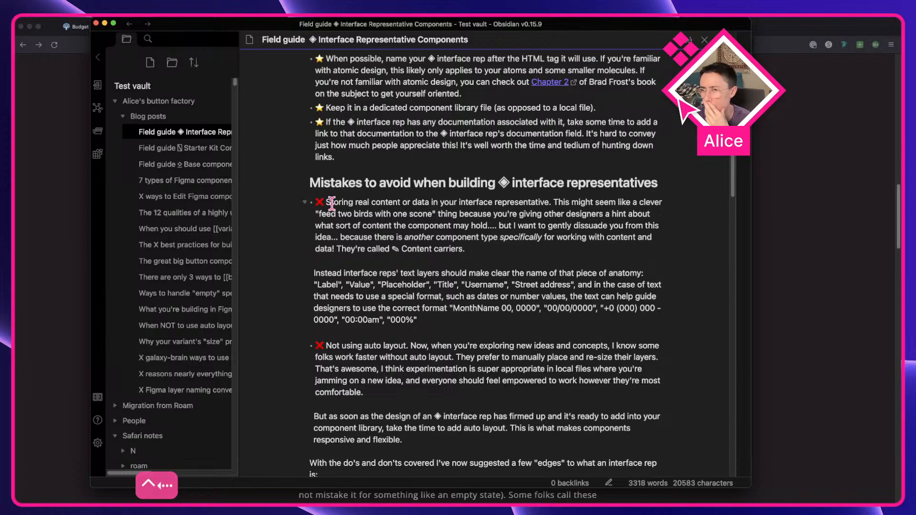
pyautogui.tripleClick(360, 202)
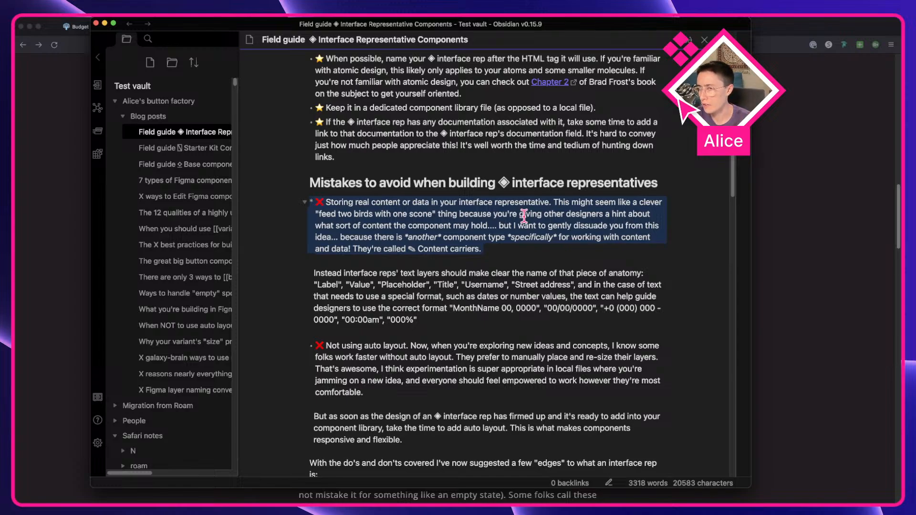
pyautogui.click(439, 292)
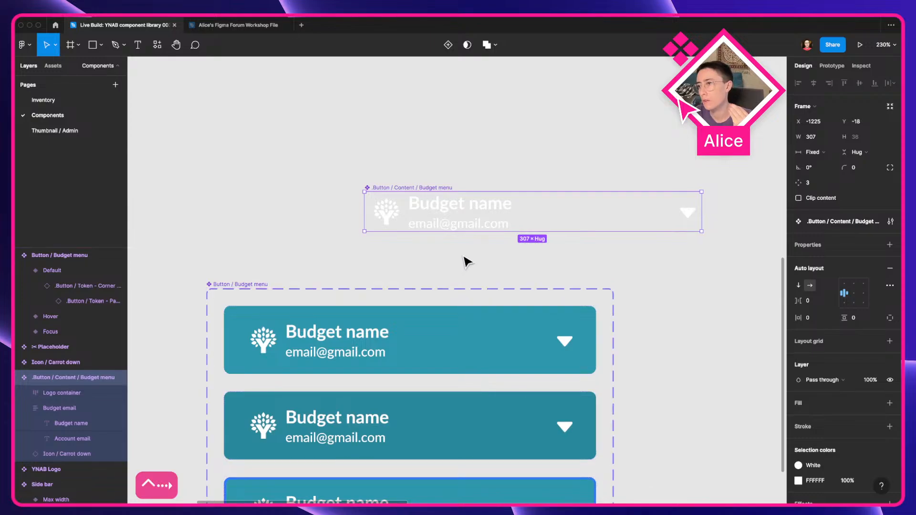
# Step: Inspect the budget name and account email text layers of the Budget menu content component
pyautogui.click(466, 261)
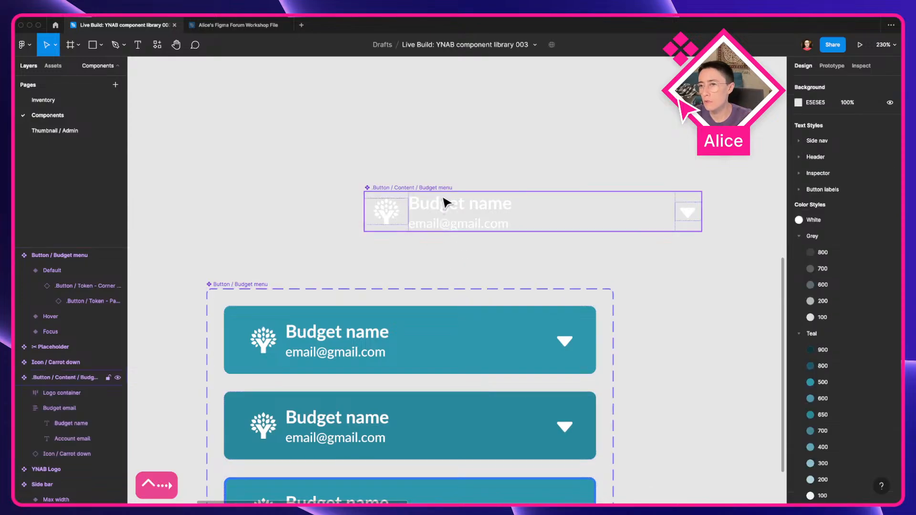
pyautogui.doubleClick(447, 204)
pyautogui.doubleClick(451, 209)
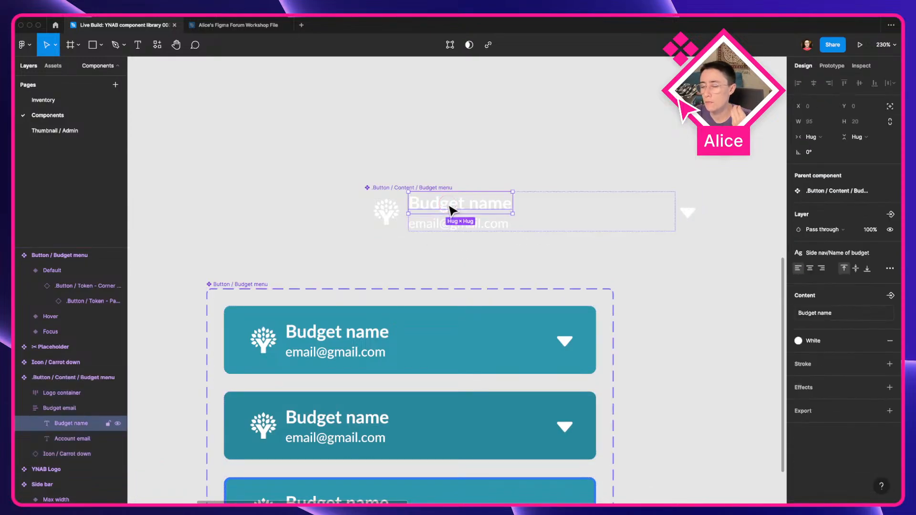
pyautogui.click(444, 228)
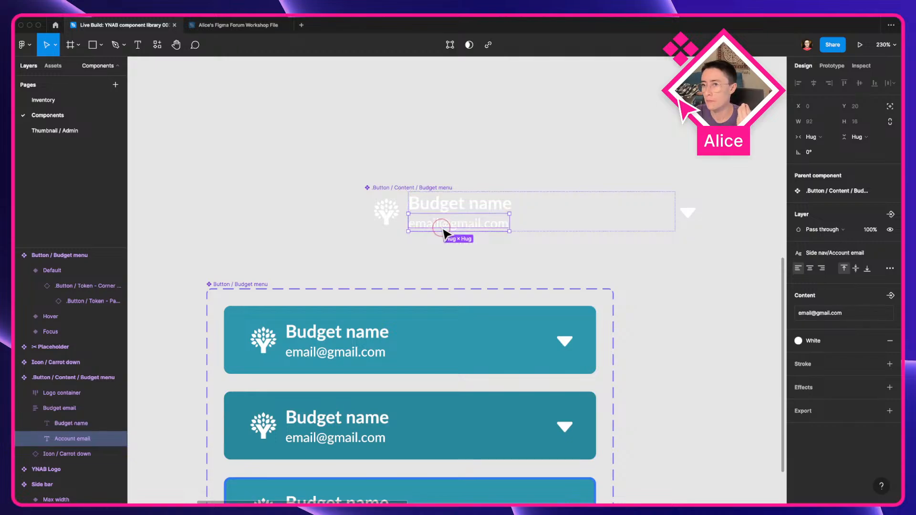
pyautogui.click(465, 245)
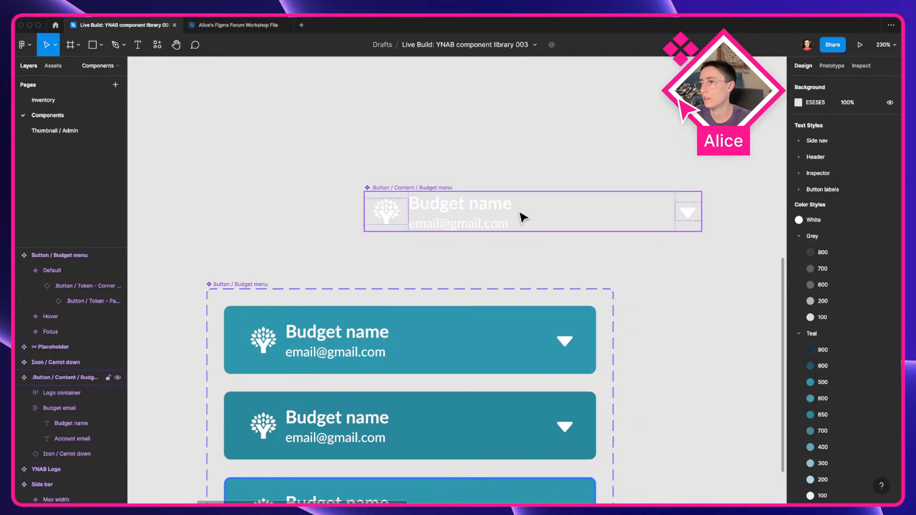
pyautogui.scroll(-3, 323, 341)
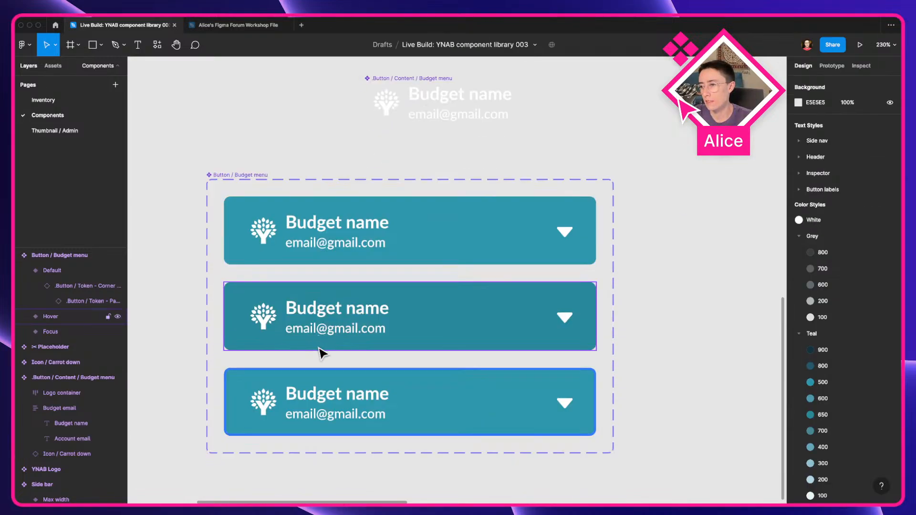
pyautogui.scroll(3, 352, 323)
pyautogui.click(449, 206)
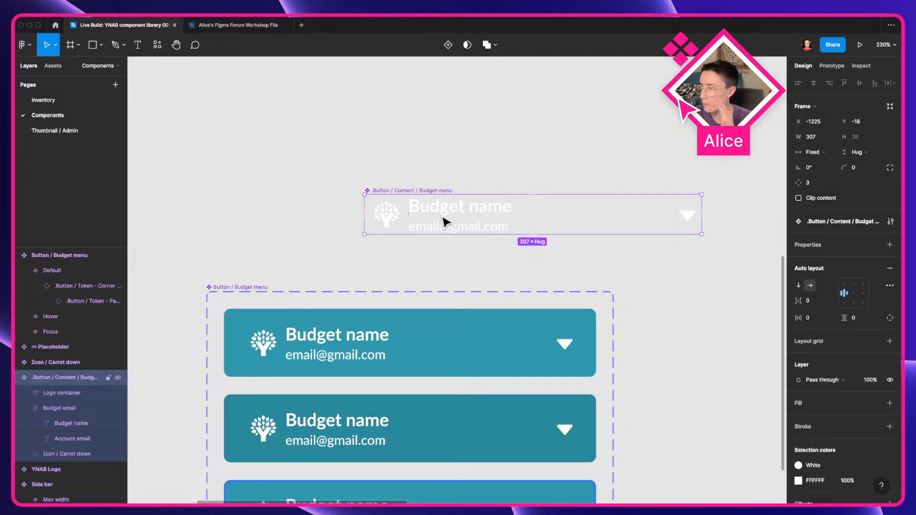
# Step: Try detaching the content instance nested in the Default variant of the Budget menu
pyautogui.click(348, 351)
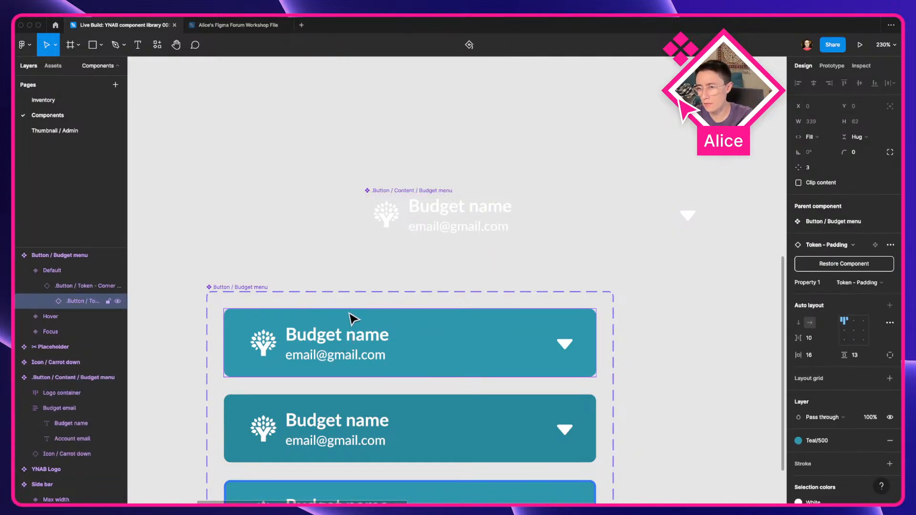
pyautogui.scroll(-3, 334, 306)
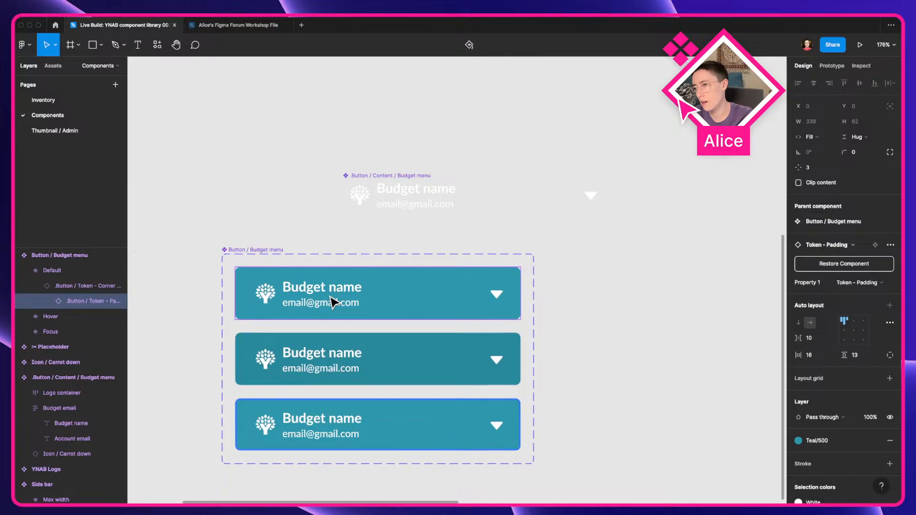
pyautogui.keyDown('super'); pyautogui.click(325, 291); pyautogui.keyUp('super')
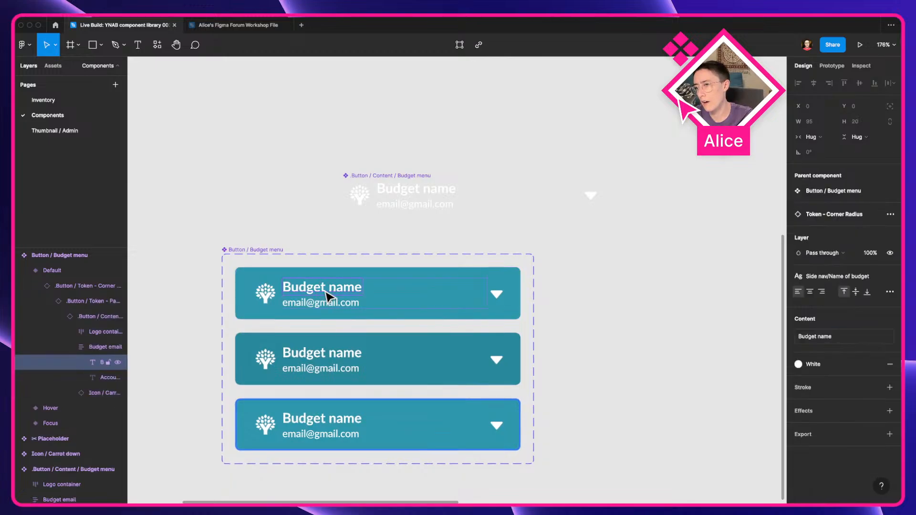
pyautogui.click(73, 318)
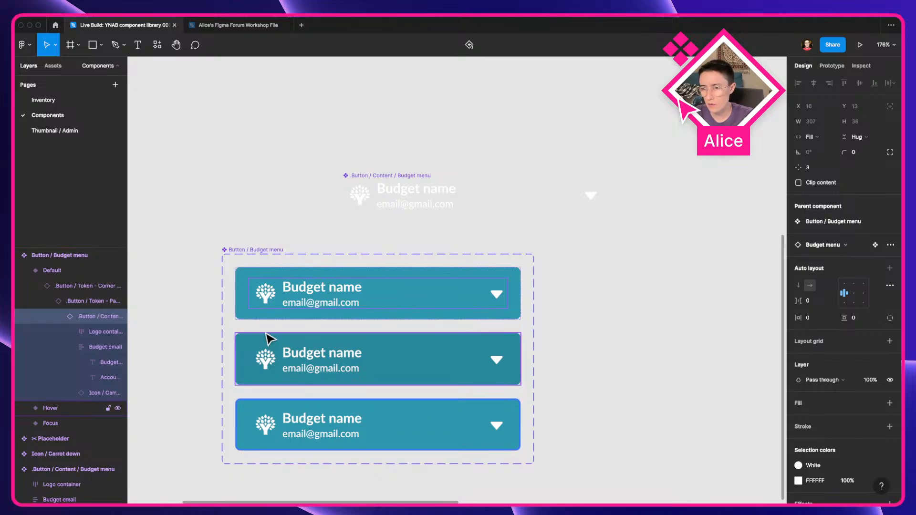
pyautogui.press('alt+super+b')
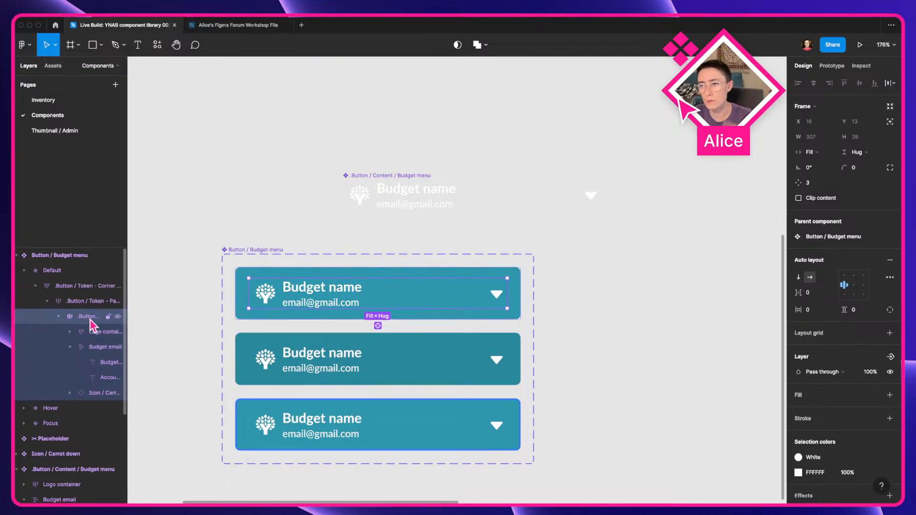
pyautogui.scroll(5, 256, 277)
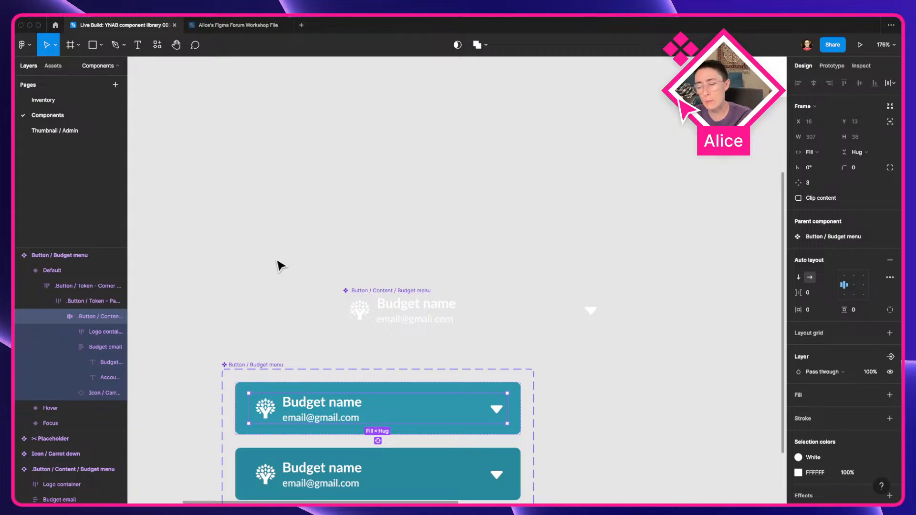
pyautogui.scroll(-3, 280, 266)
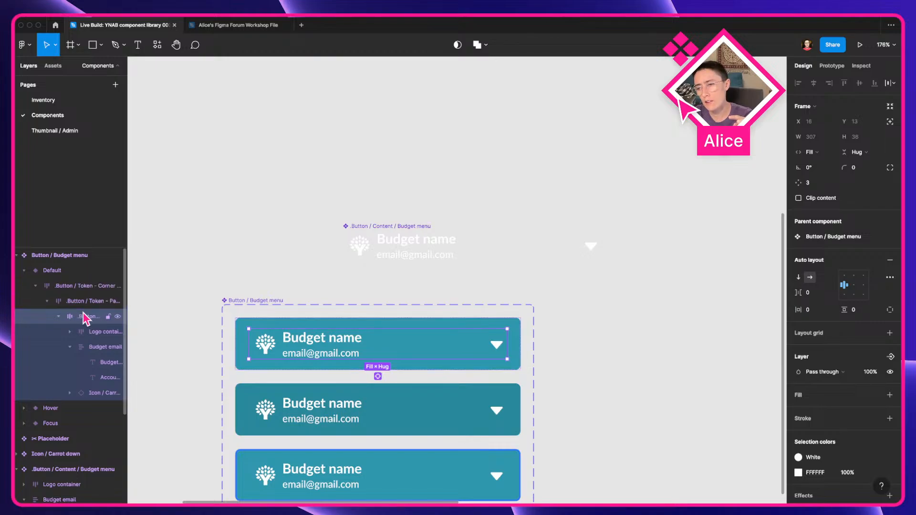
pyautogui.scroll(-3, 208, 375)
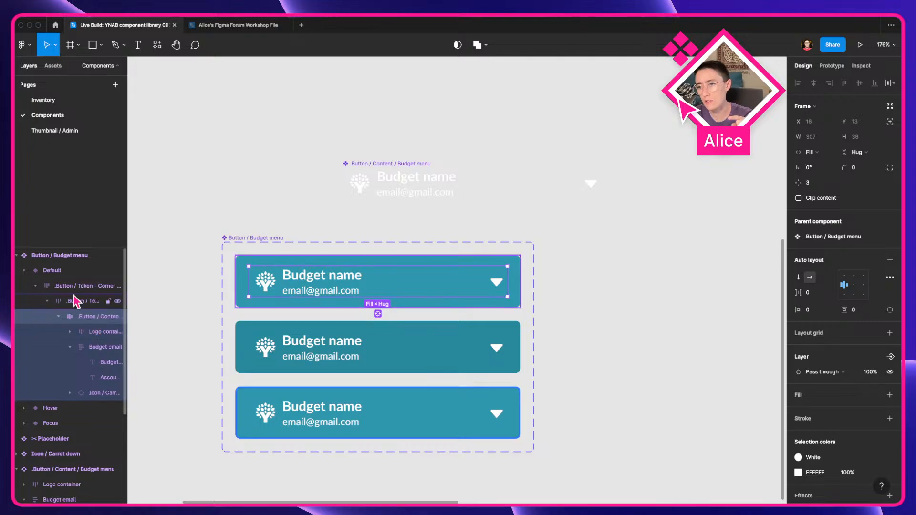
pyautogui.press('super+z')
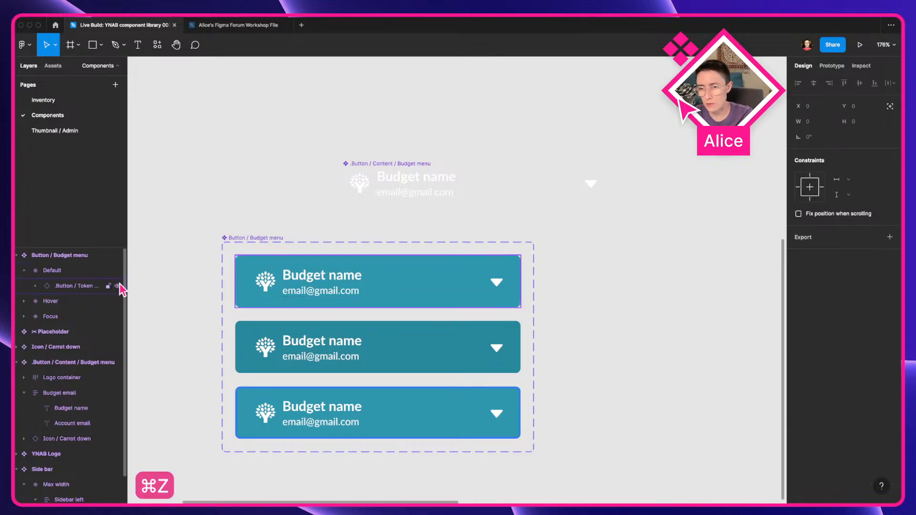
# Step: Detach the nested .Button / Content / Budget menu instance inside the Default variant
pyautogui.click(36, 286)
pyautogui.click(47, 301)
pyautogui.click(52, 271)
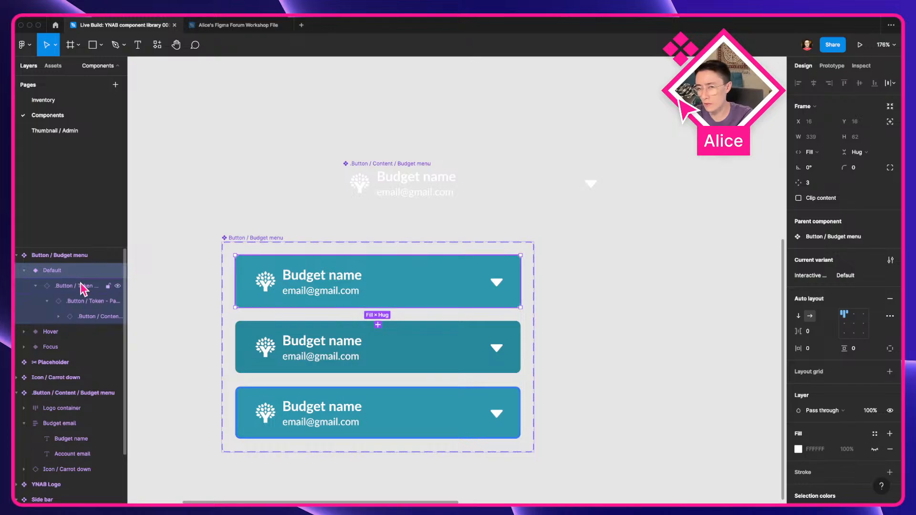
pyautogui.click(62, 286)
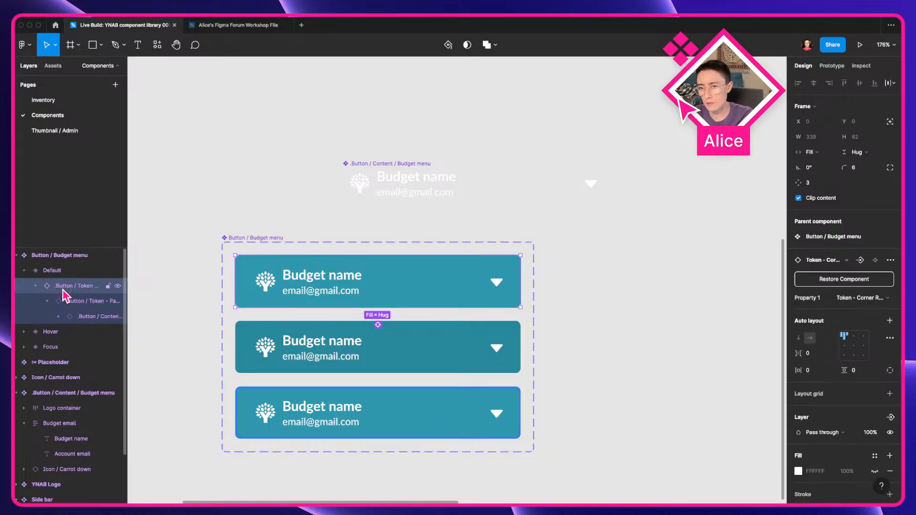
pyautogui.click(79, 301)
pyautogui.click(84, 317)
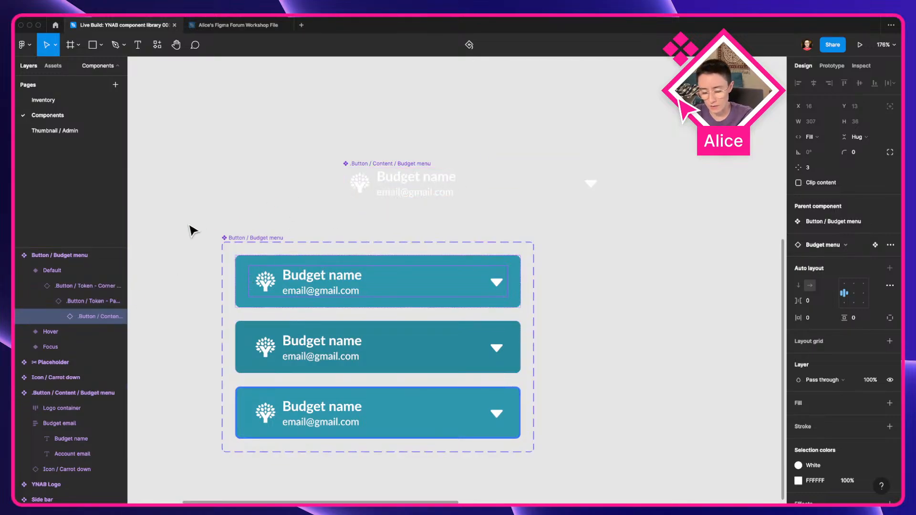
pyautogui.press('alt+super+b')
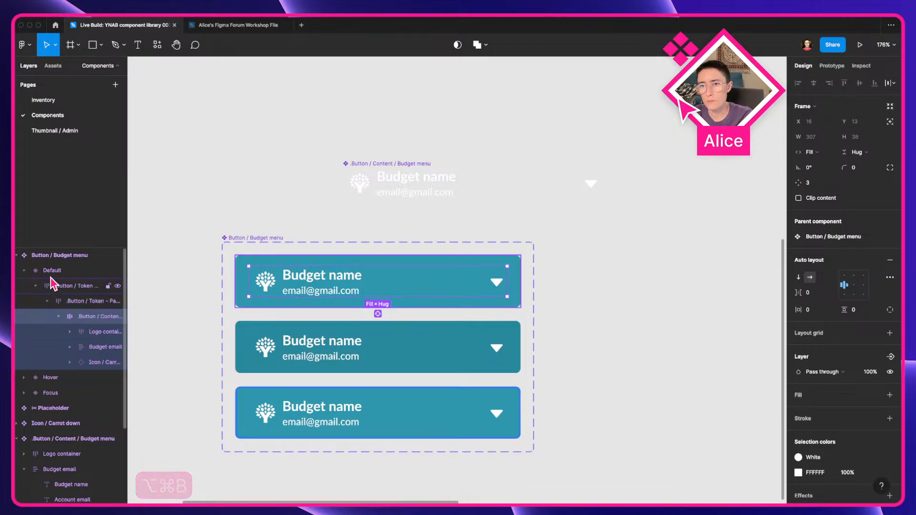
# Step: Detach the nested content instance inside the Hover variant of the Budget menu
pyautogui.click(306, 352)
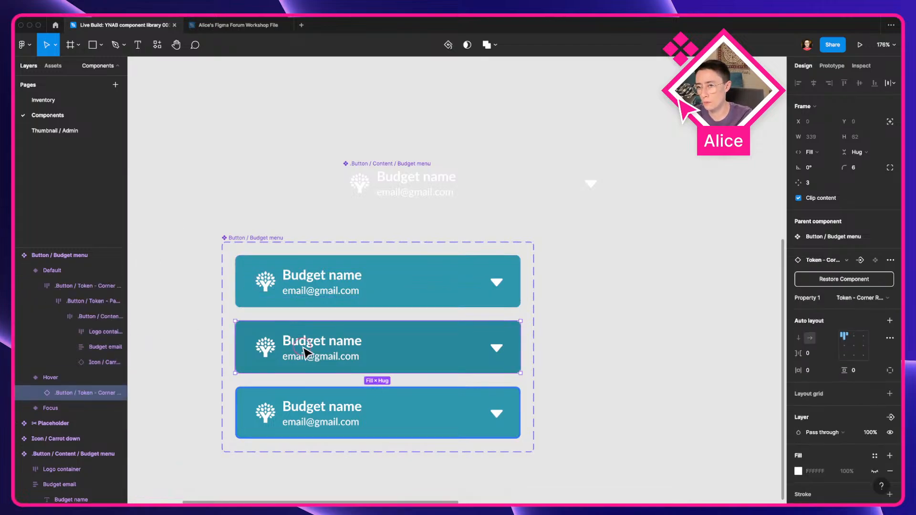
pyautogui.doubleClick(304, 349)
pyautogui.press('alt+super+b')
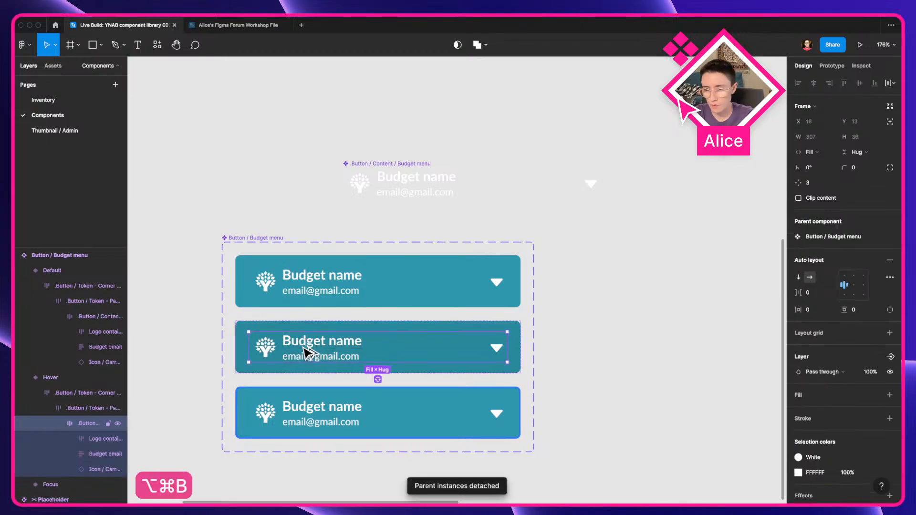
# Step: Detach the nested content instance inside the Focus variant of the Budget menu
pyautogui.click(319, 418)
pyautogui.doubleClick(319, 418)
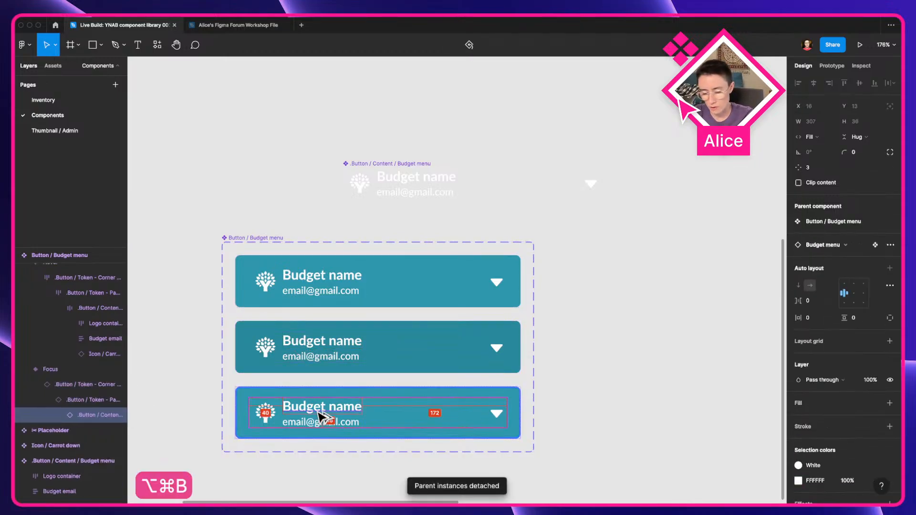
pyautogui.press('alt+super+b')
# Step: Select the budget name text layer inside the Focus variant
pyautogui.click(348, 459)
pyautogui.keyDown('super'); pyautogui.click(309, 401); pyautogui.keyUp('super')
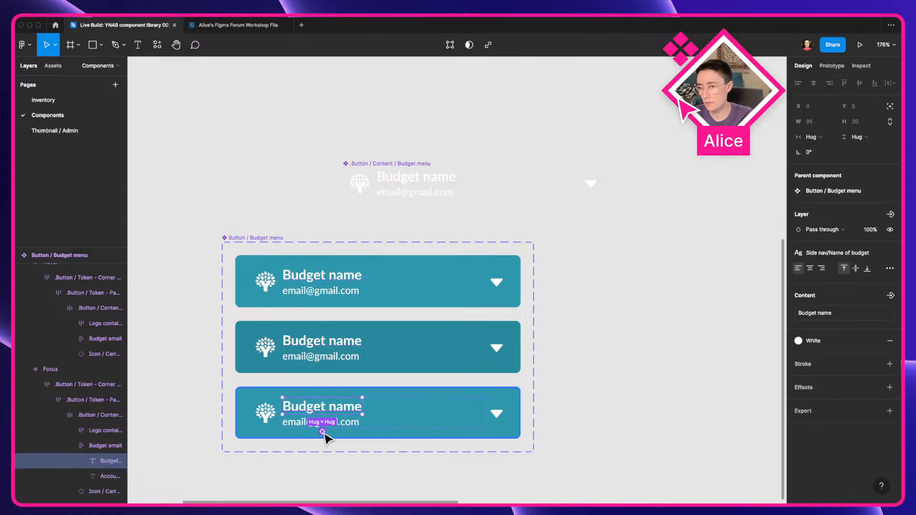
pyautogui.scroll(5, 325, 436)
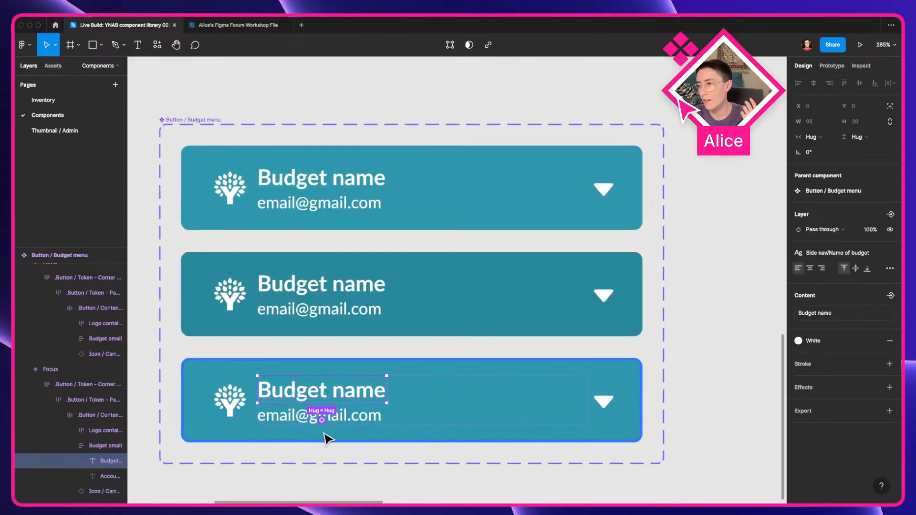
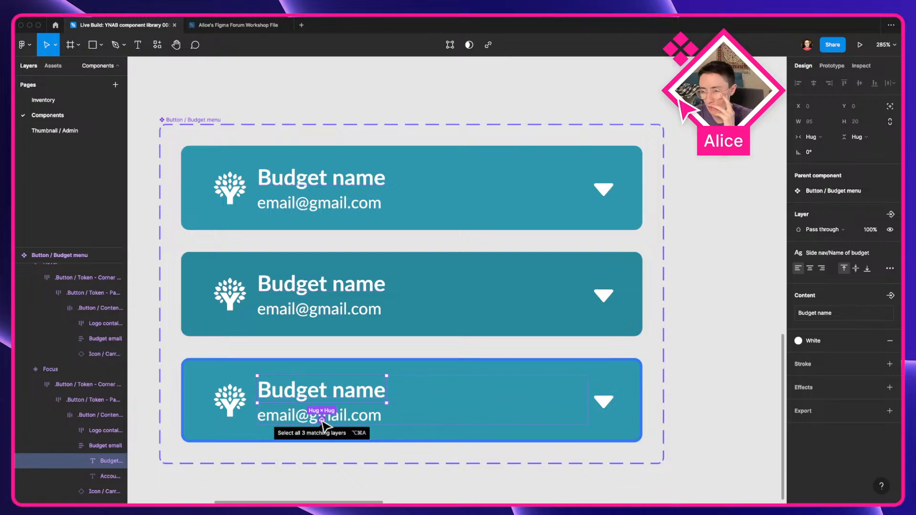
pyautogui.click(322, 420)
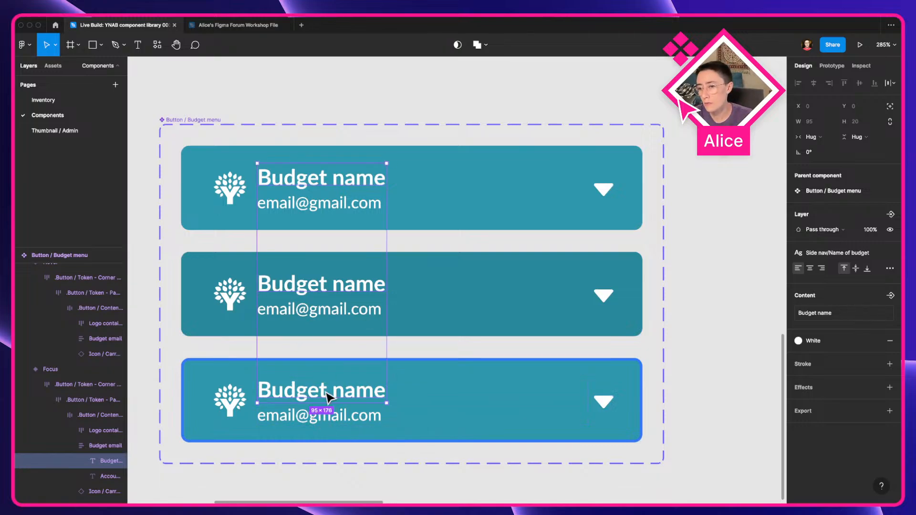
pyautogui.scroll(-3, 330, 396)
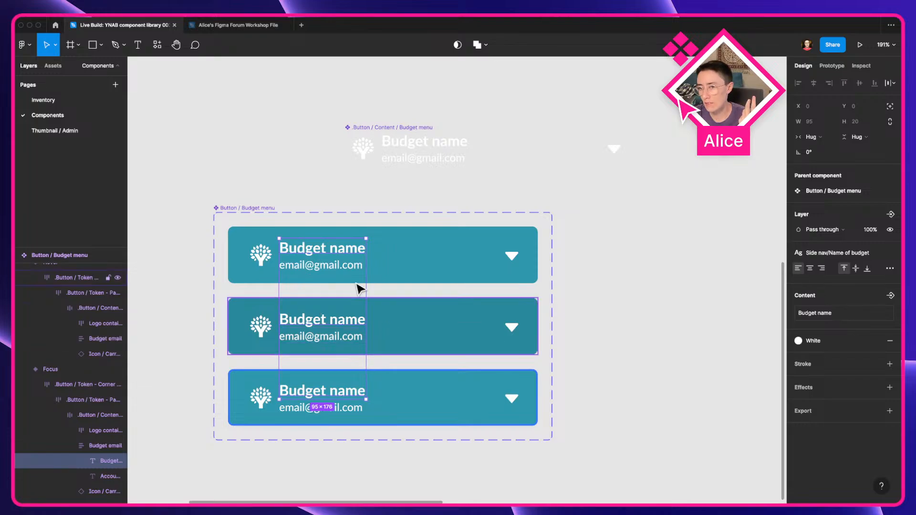
pyautogui.click(386, 328)
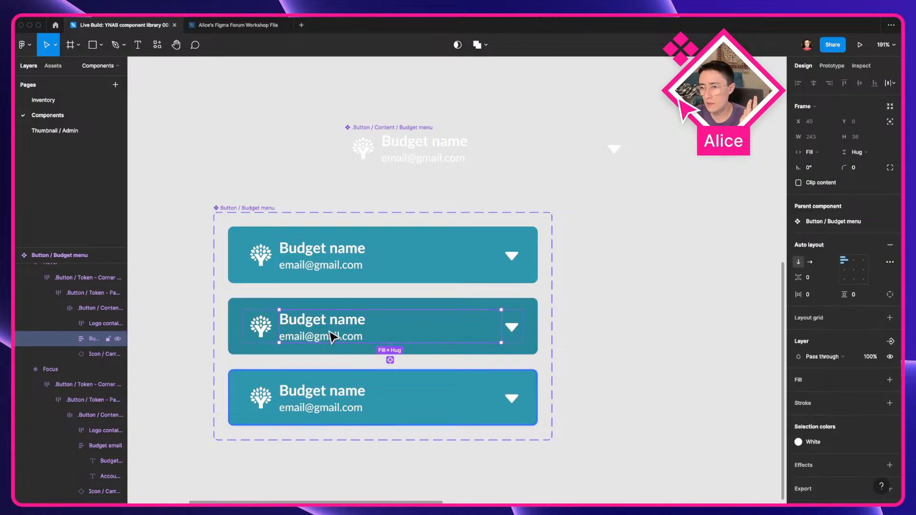
pyautogui.click(399, 147)
pyautogui.click(292, 174)
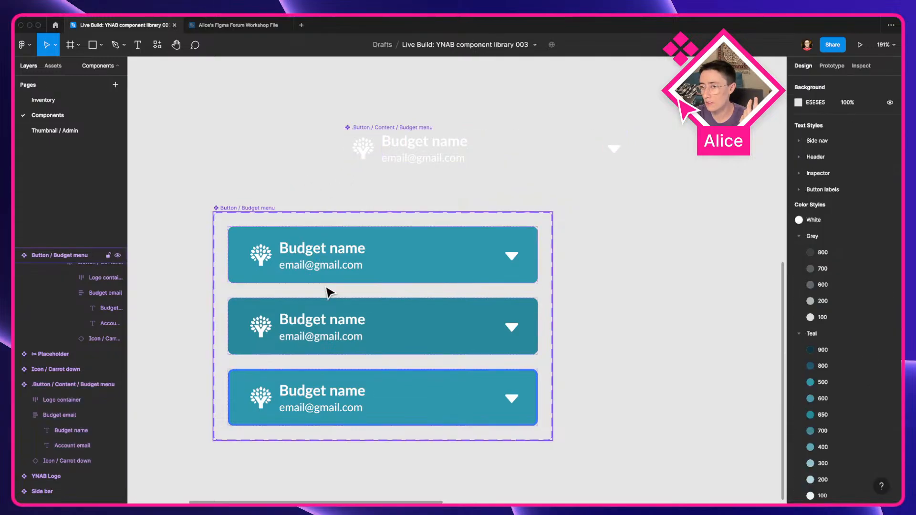
# Step: Set the vertical item spacing of the Budget email frames in all three Budget menu variants to 1
pyautogui.click(307, 258)
pyautogui.click(309, 259)
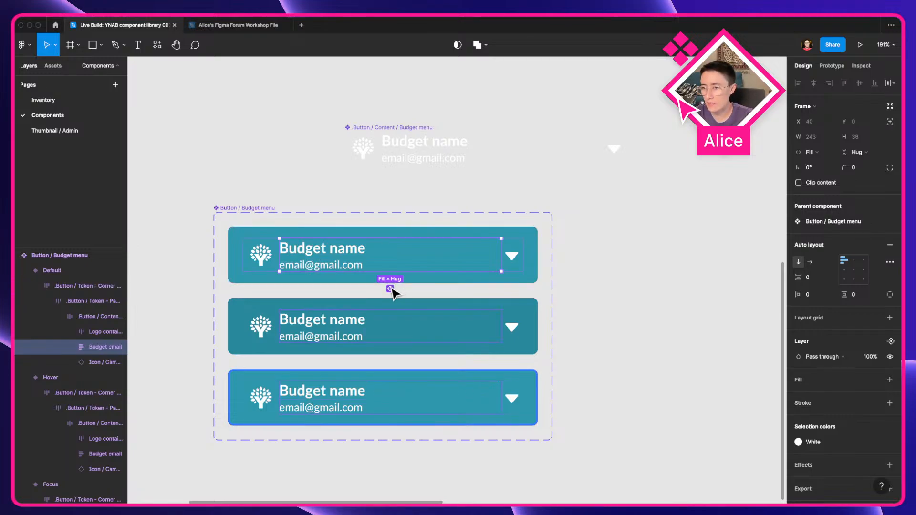
pyautogui.press('super+alt+a')
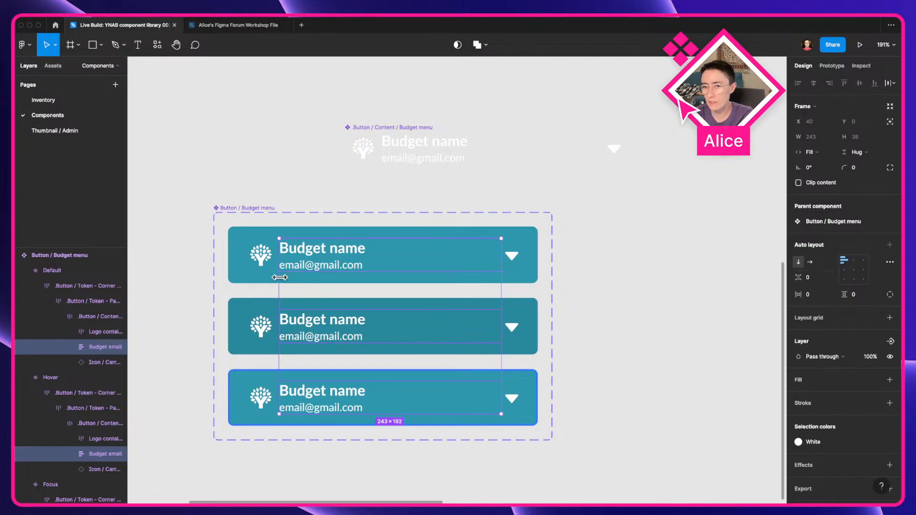
pyautogui.click(822, 281)
pyautogui.press('Up')
pyautogui.press('Up')
pyautogui.press('Up')
pyautogui.press('Up')
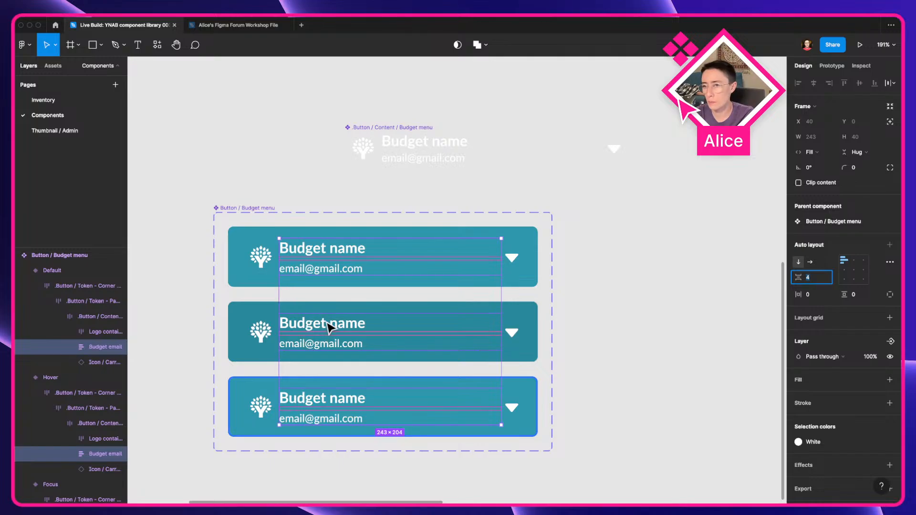
pyautogui.press('Down')
pyautogui.press('Down')
pyautogui.press('Down')
pyautogui.press('Down')
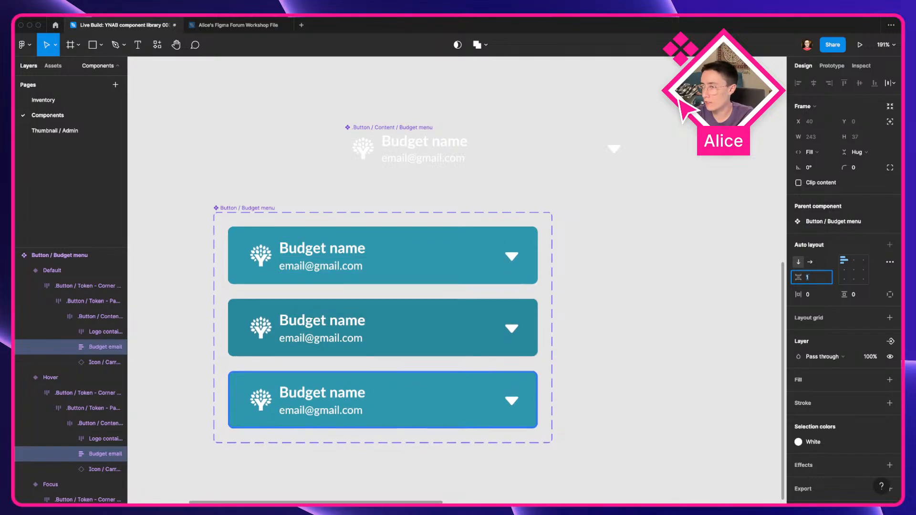
# Step: Delete the .Button / Content / Budget menu component from the canvas
pyautogui.click(419, 148)
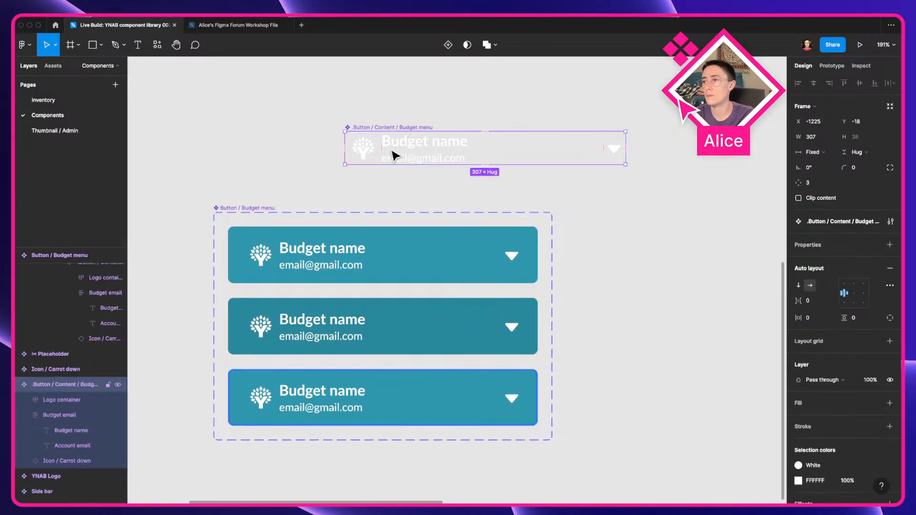
pyautogui.press('Delete')
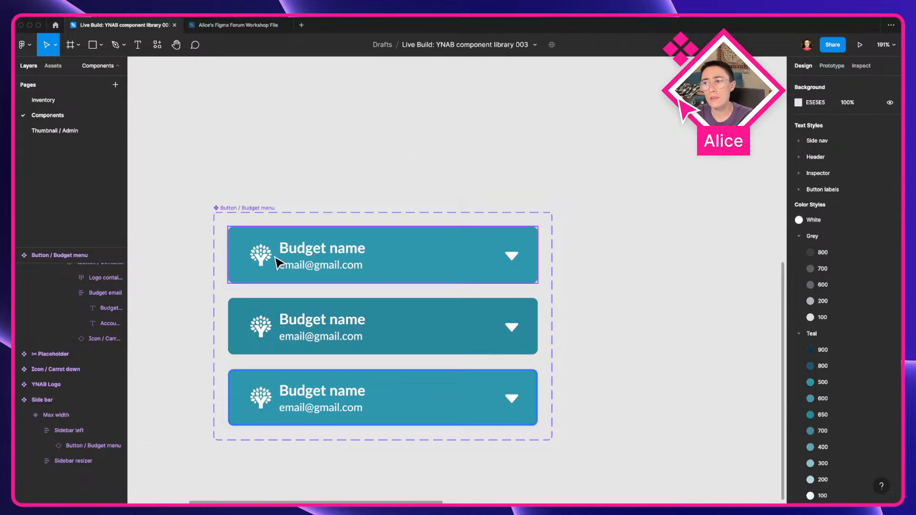
# Step: Inspect the budget name and account email text layers in the Default and Hover variants
pyautogui.doubleClick(318, 248)
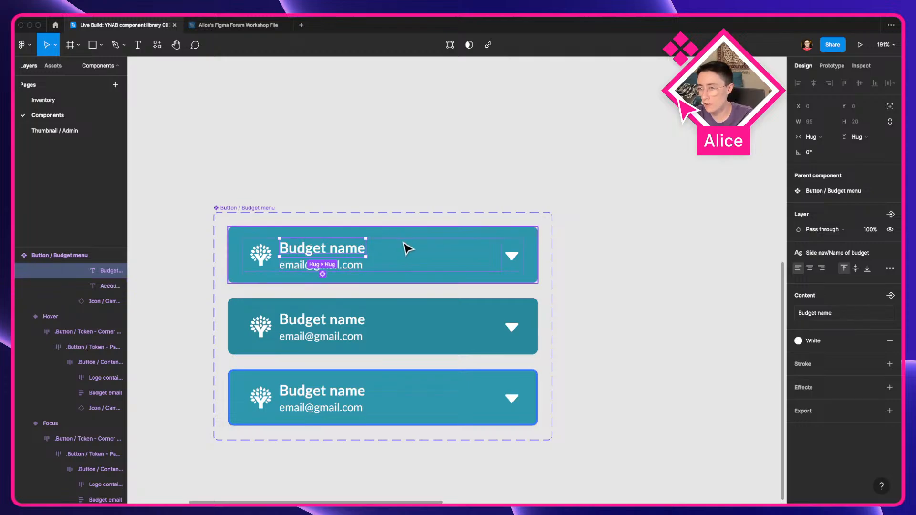
pyautogui.click(300, 266)
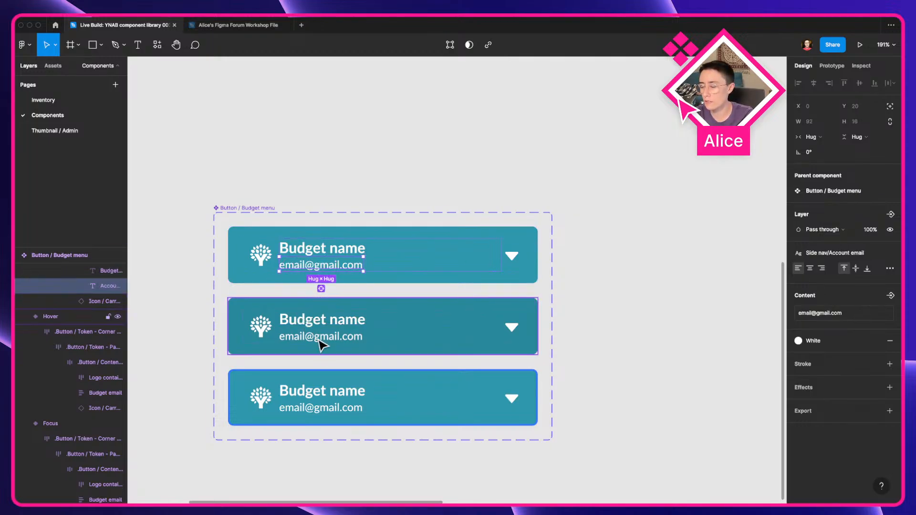
pyautogui.click(302, 340)
pyautogui.moveTo(277, 355); pyautogui.dragTo(331, 356)
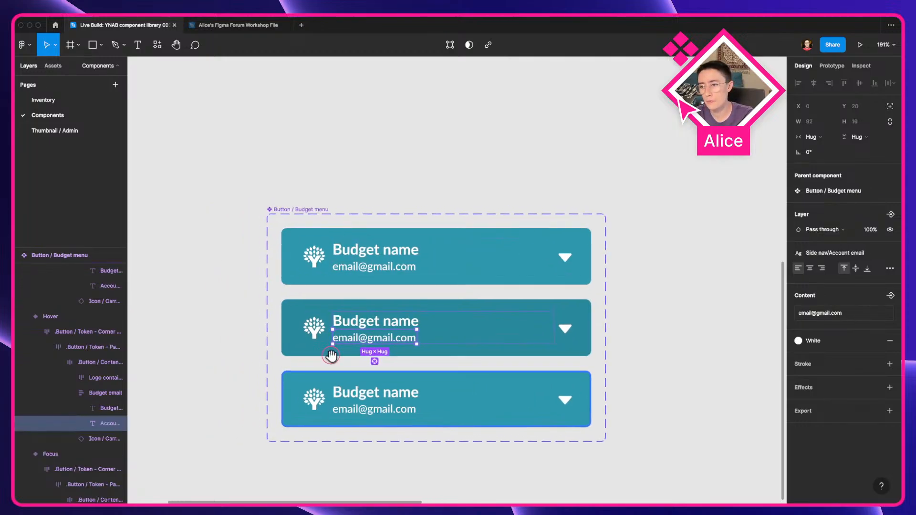
pyautogui.click(153, 393)
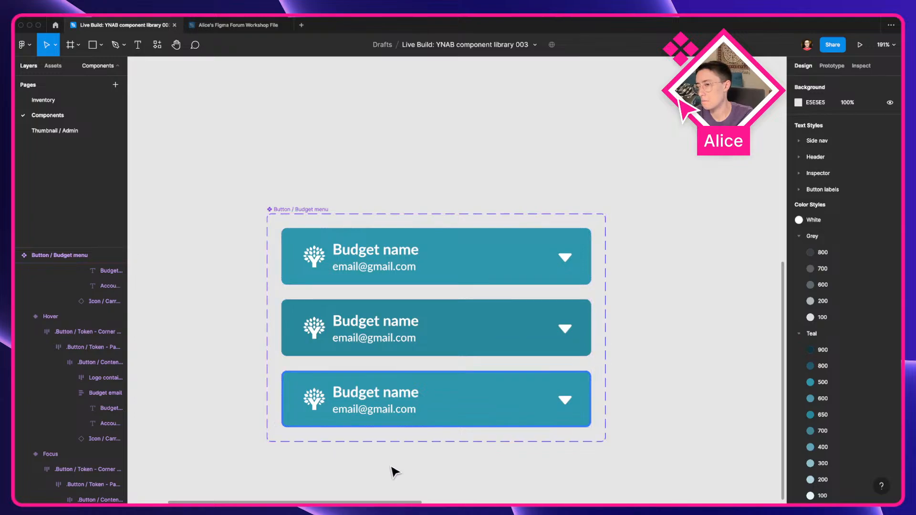
pyautogui.scroll(-5, 395, 472)
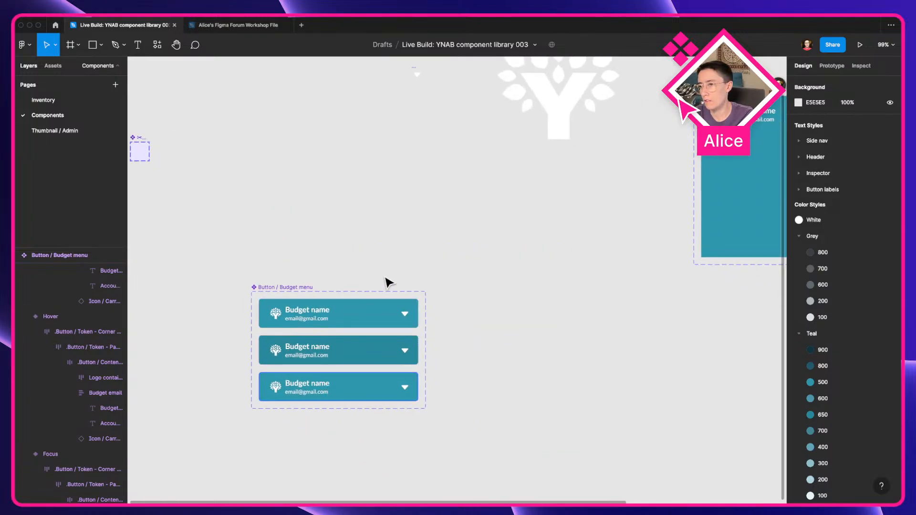
pyautogui.scroll(-2, 485, 276)
pyautogui.moveTo(415, 286); pyautogui.dragTo(366, 219)
pyautogui.scroll(3, 363, 220)
# Step: Rename the budget name text layer in the Default variant as "Budget name"
pyautogui.click(326, 263)
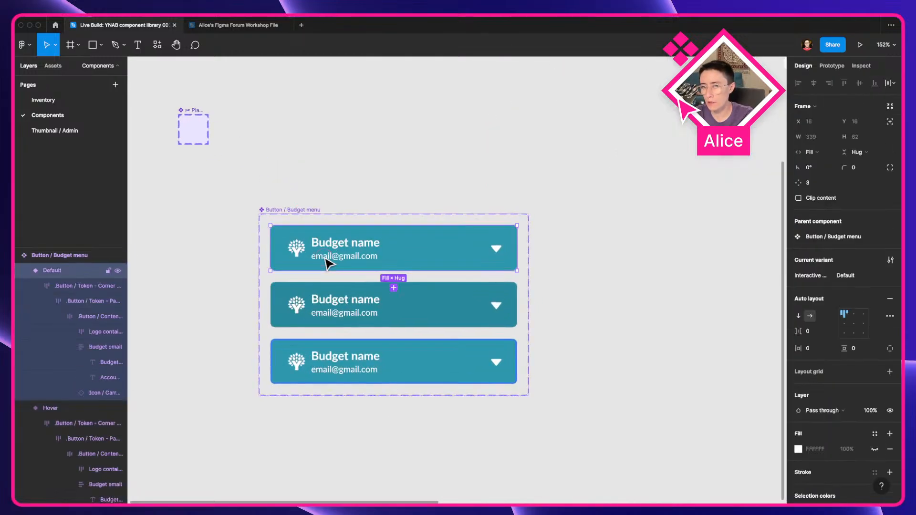
pyautogui.click(326, 264)
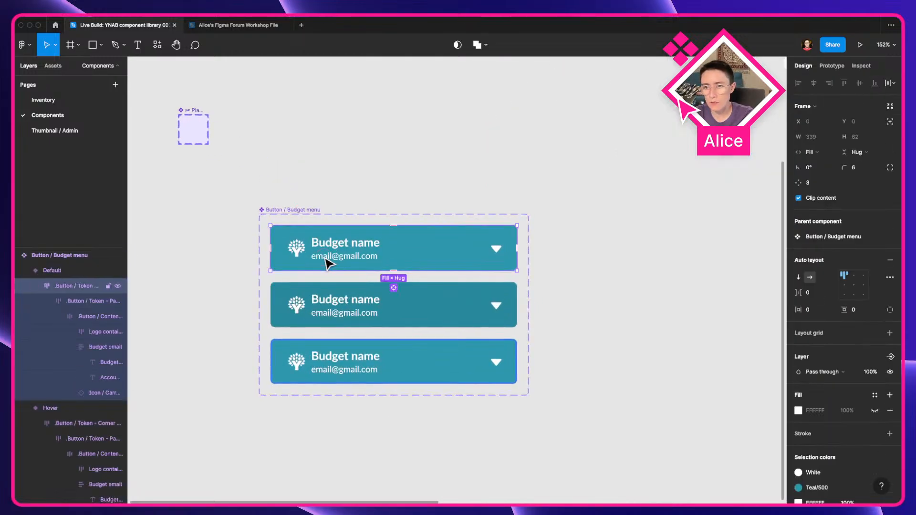
pyautogui.click(101, 363)
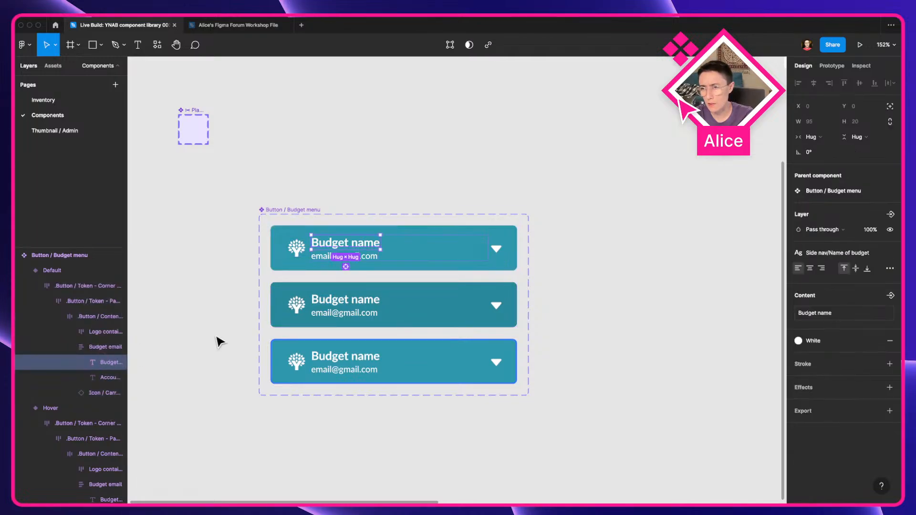
pyautogui.press('super+r')
pyautogui.write('Budg')
pyautogui.write('et name')
pyautogui.click(184, 414)
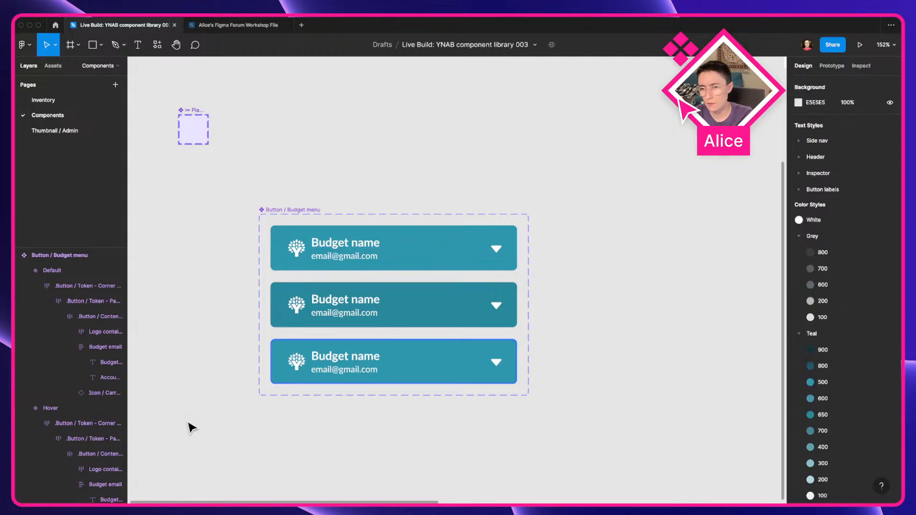
# Step: Widen the layers panel so full layer names are readable
pyautogui.moveTo(348, 502)
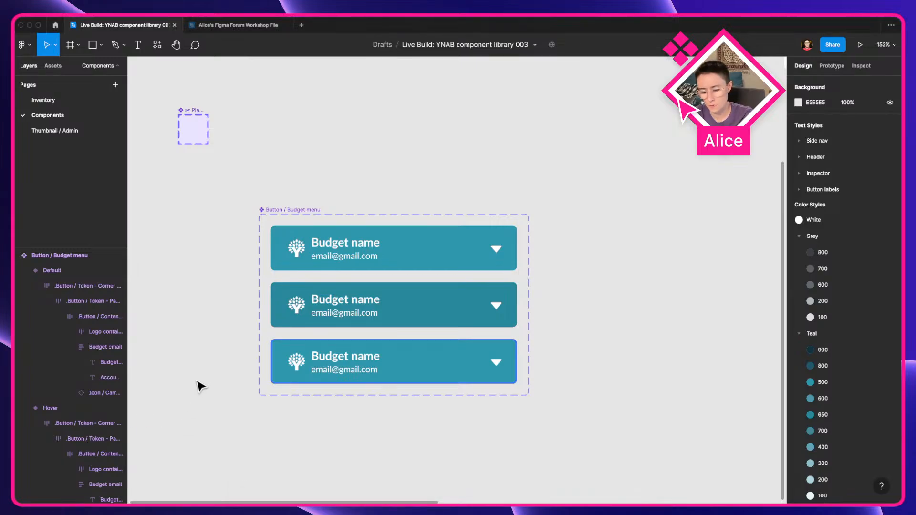
pyautogui.press('super+c')
pyautogui.click(147, 481)
pyautogui.moveTo(158, 470); pyautogui.dragTo(32, 233)
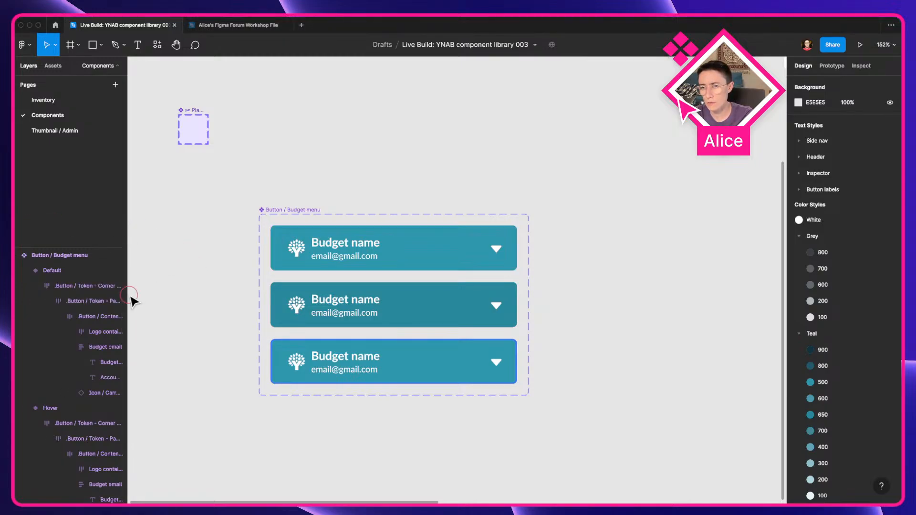
pyautogui.moveTo(128, 301); pyautogui.dragTo(306, 351)
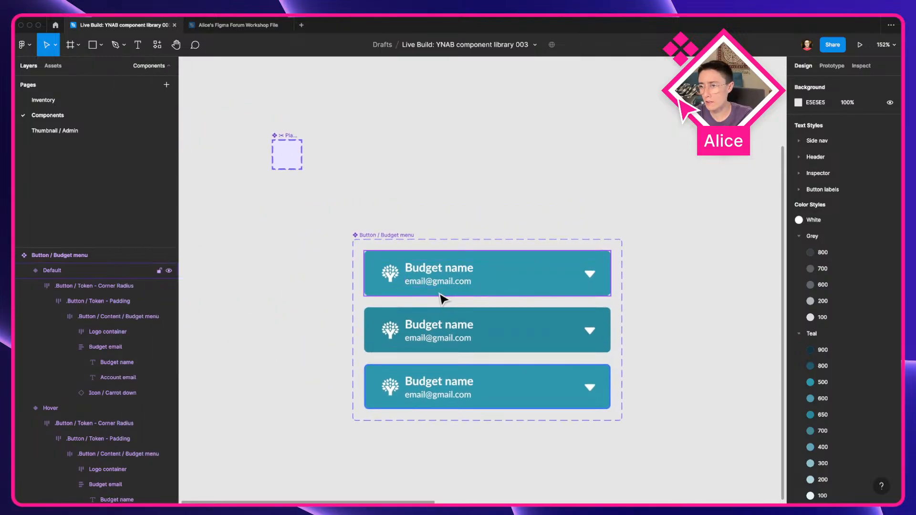
# Step: Inspect the layers inside the Default variant's content frame, expanding the Logo container
pyautogui.doubleClick(401, 276)
pyautogui.doubleClick(401, 276)
pyautogui.doubleClick(401, 277)
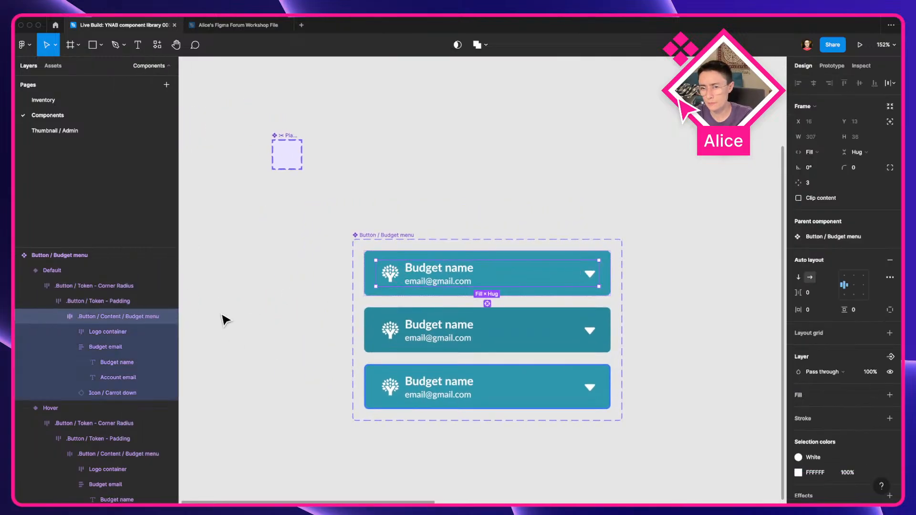
pyautogui.click(99, 328)
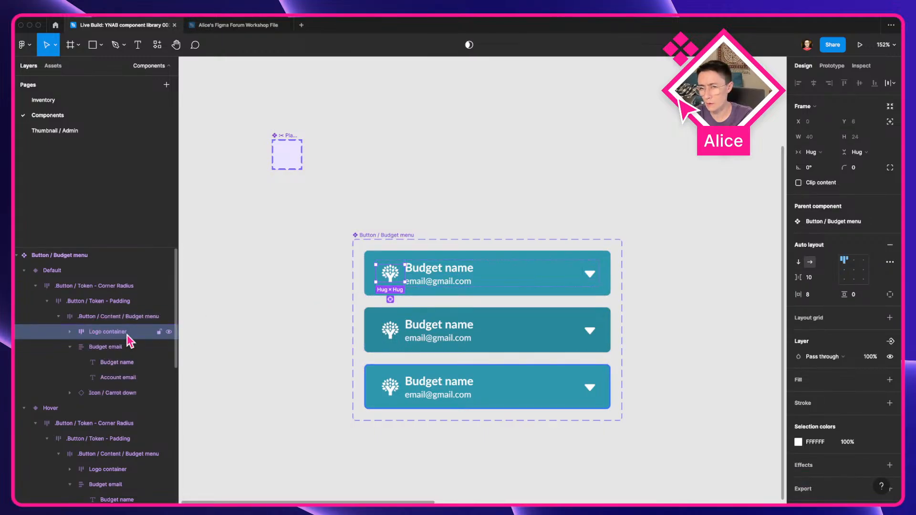
pyautogui.click(70, 331)
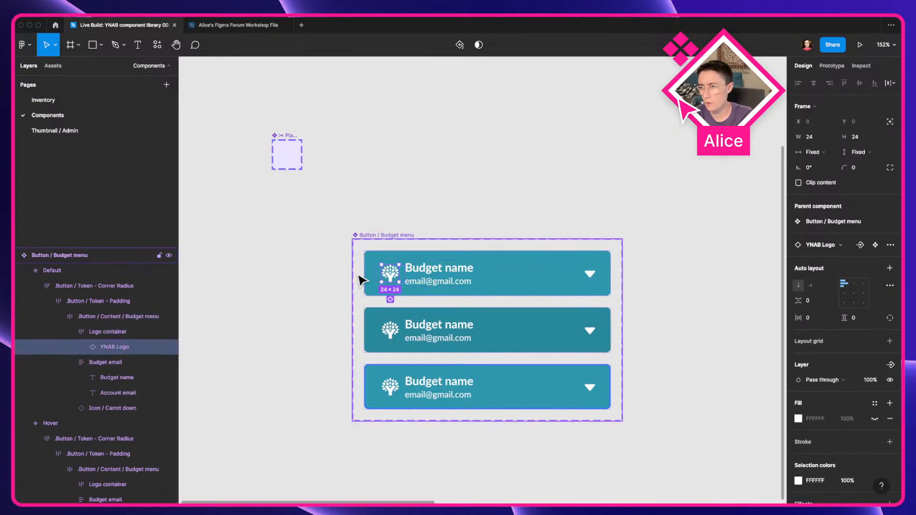
pyautogui.click(95, 362)
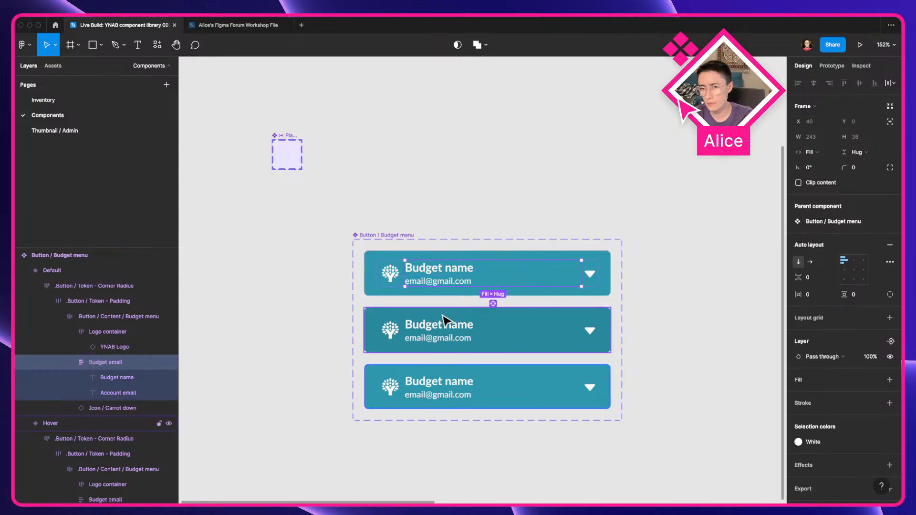
pyautogui.scroll(3, 444, 321)
pyautogui.press('super+r')
pyautogui.write('C')
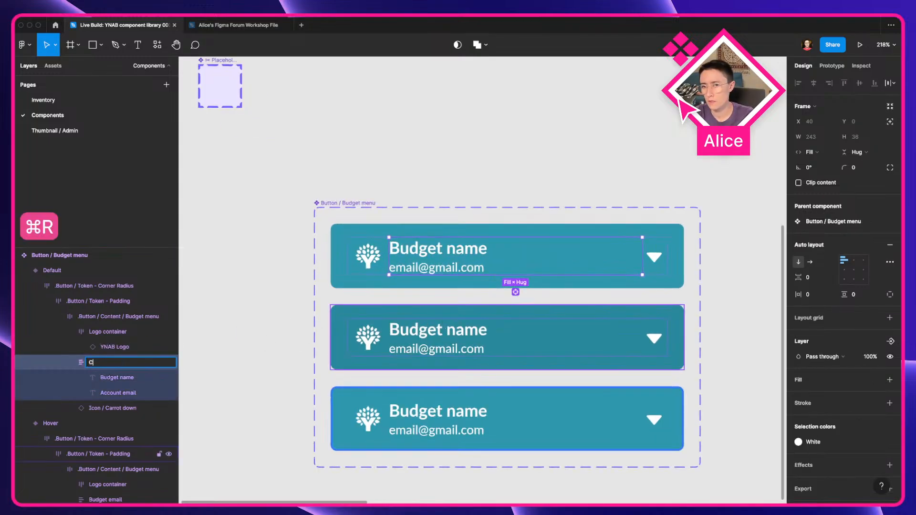
pyautogui.press('Return')
pyautogui.press('super+z')
# Step: Rename the Budget email frames in all three variants as "Container"
pyautogui.click(517, 293)
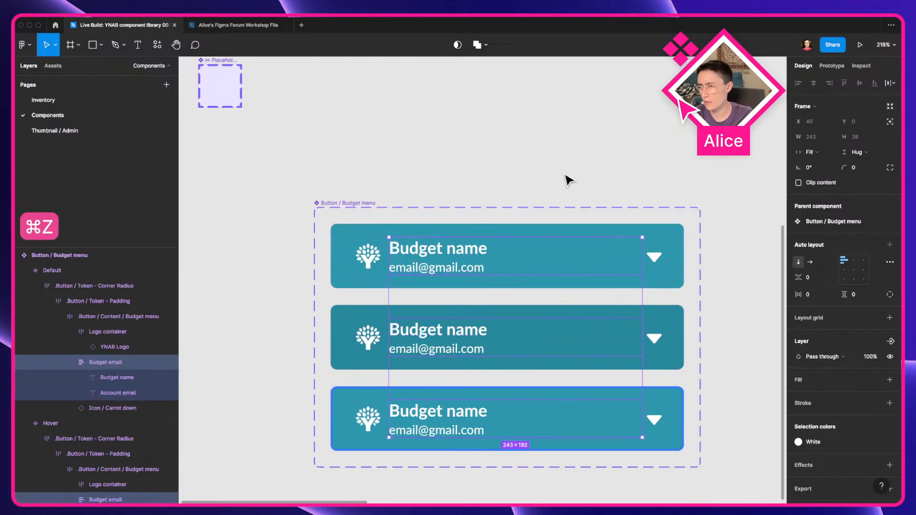
pyautogui.press('super+r')
pyautogui.write('Container')
pyautogui.press('Return')
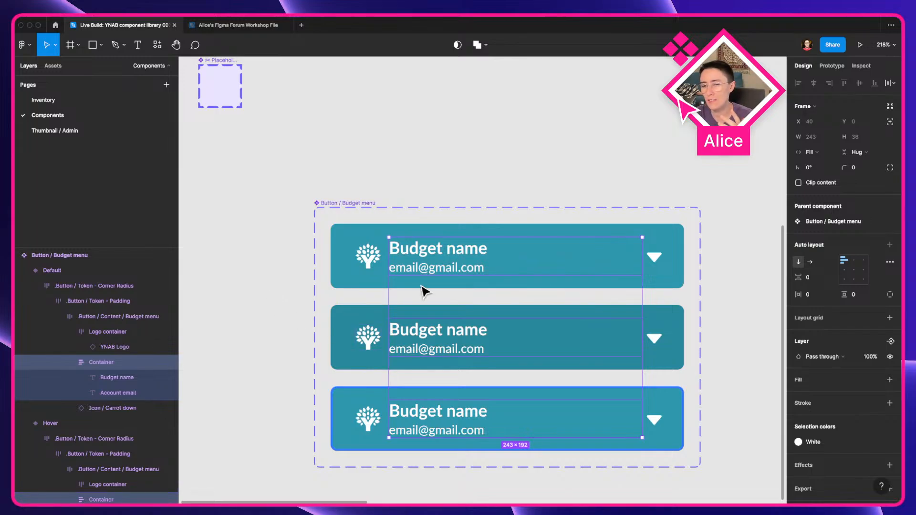
# Step: Select the budget name text layer in the Default variant and then in the Hover variant
pyautogui.click(438, 259)
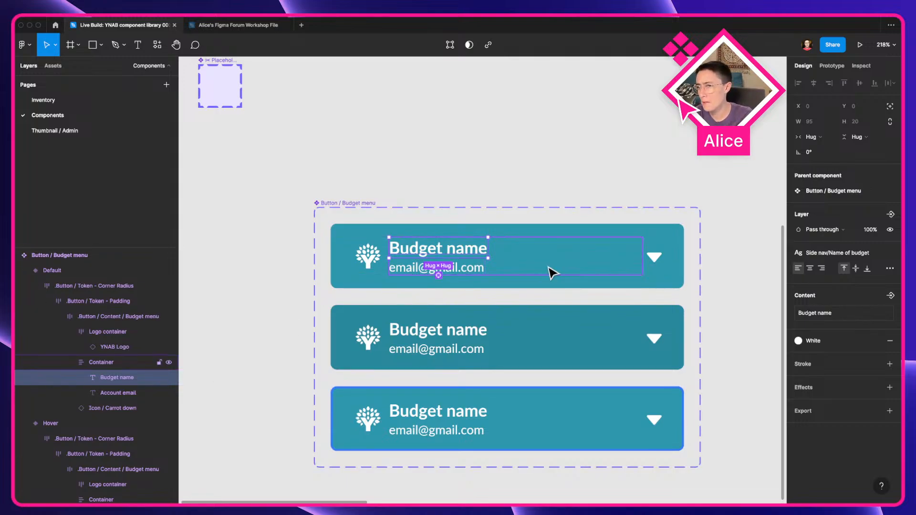
pyautogui.click(449, 350)
pyautogui.doubleClick(449, 350)
pyautogui.doubleClick(449, 350)
pyautogui.doubleClick(449, 350)
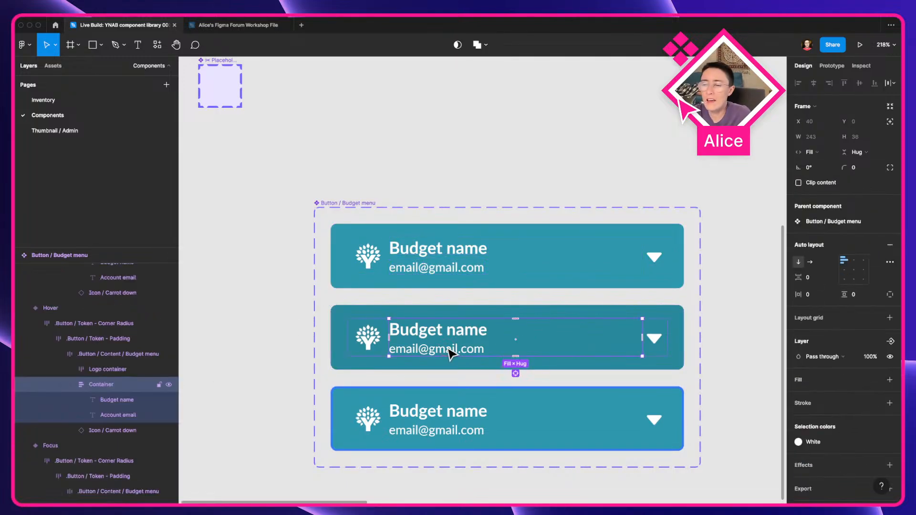
pyautogui.doubleClick(449, 350)
pyautogui.click(450, 337)
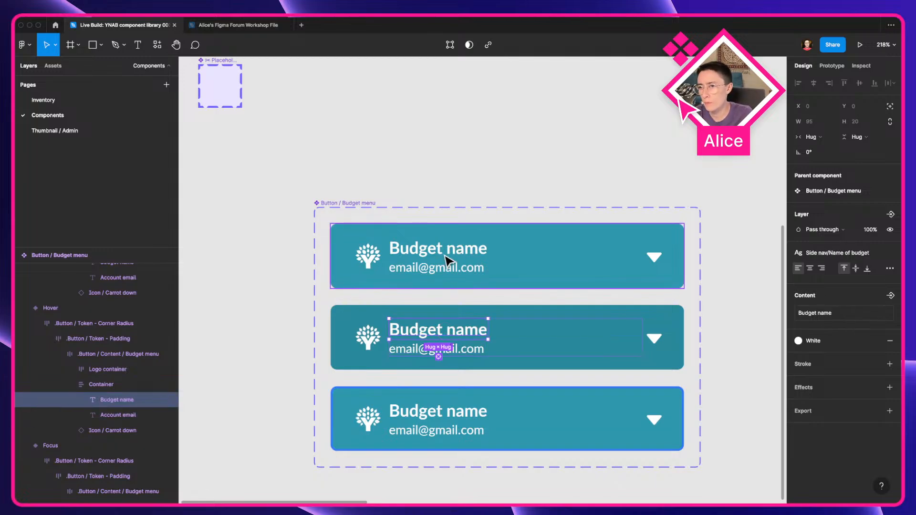
# Step: Switch to the browser and open the YNAB Budget tab
pyautogui.hotkey('ctrl', 'Left')
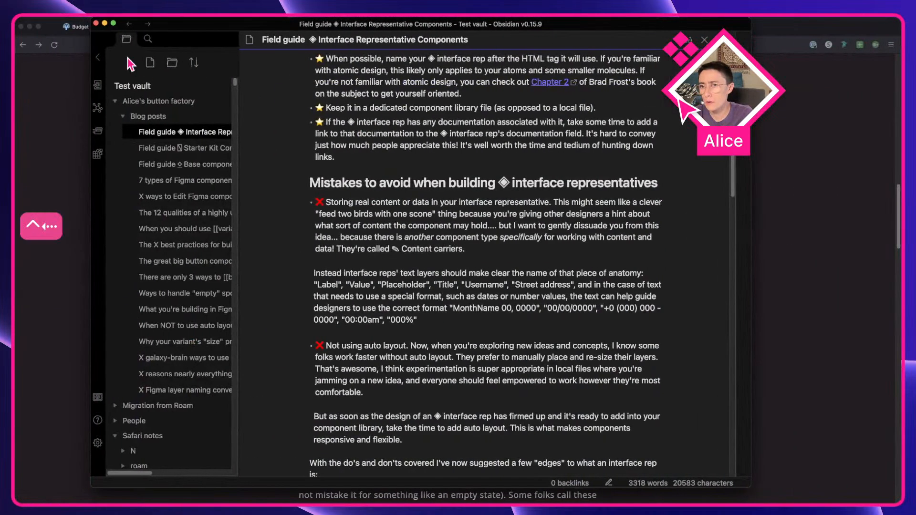
pyautogui.click(105, 24)
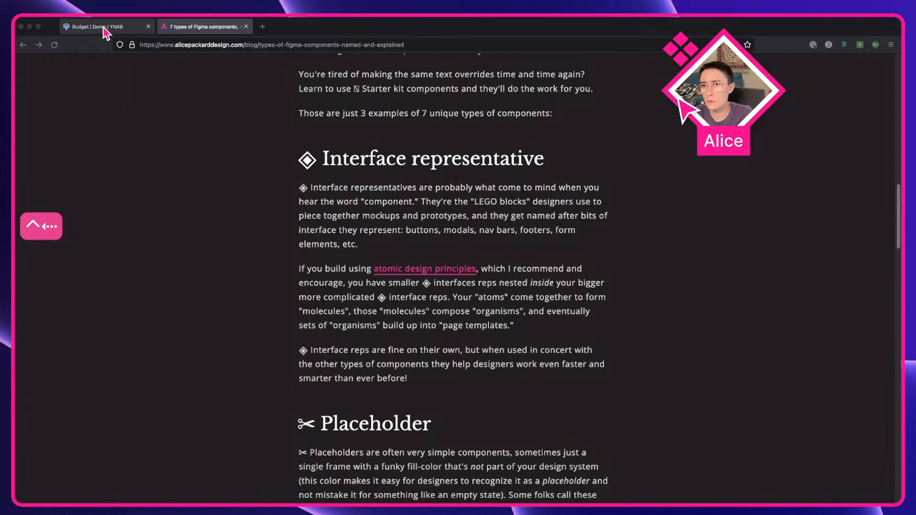
pyautogui.click(95, 26)
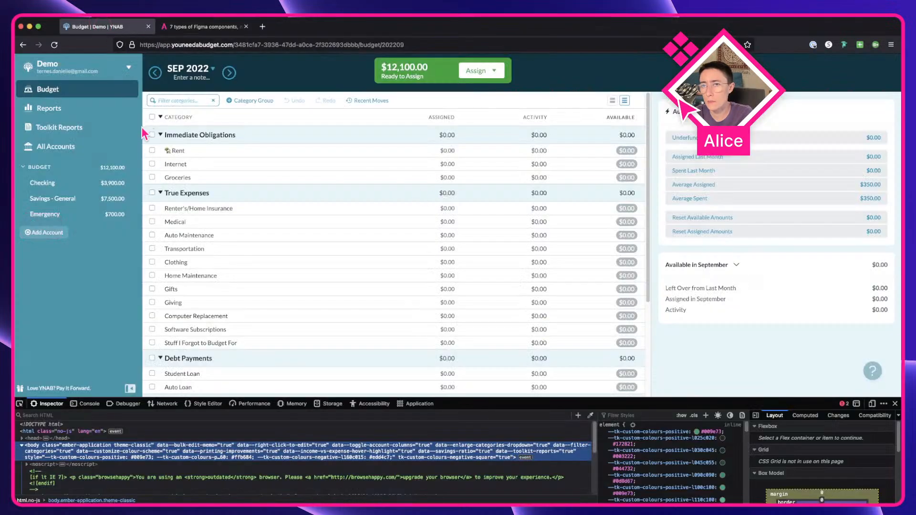
# Step: Narrow the YNAB sidebar and zoom in to examine how the budget menu header fits
pyautogui.moveTo(143, 135); pyautogui.dragTo(102, 147)
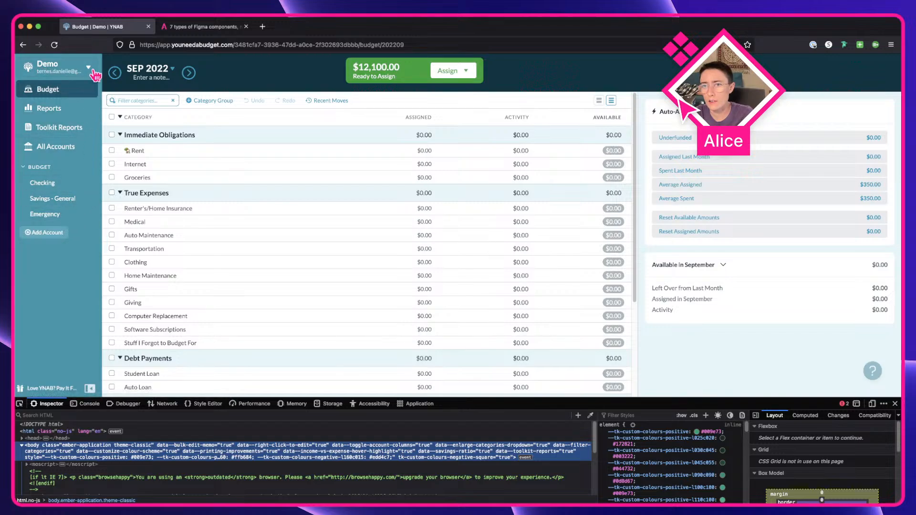
pyautogui.scroll(5, 95, 76)
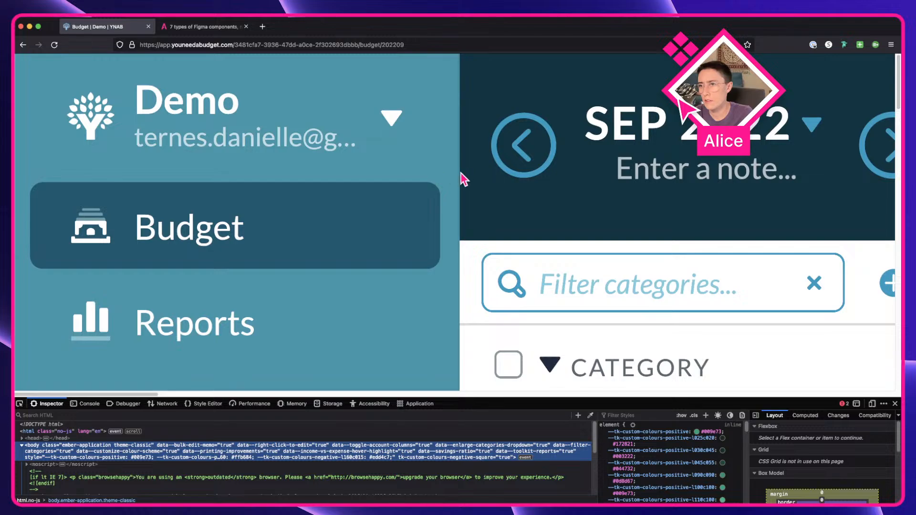
pyautogui.moveTo(457, 178); pyautogui.dragTo(579, 172)
pyautogui.press('super+0')
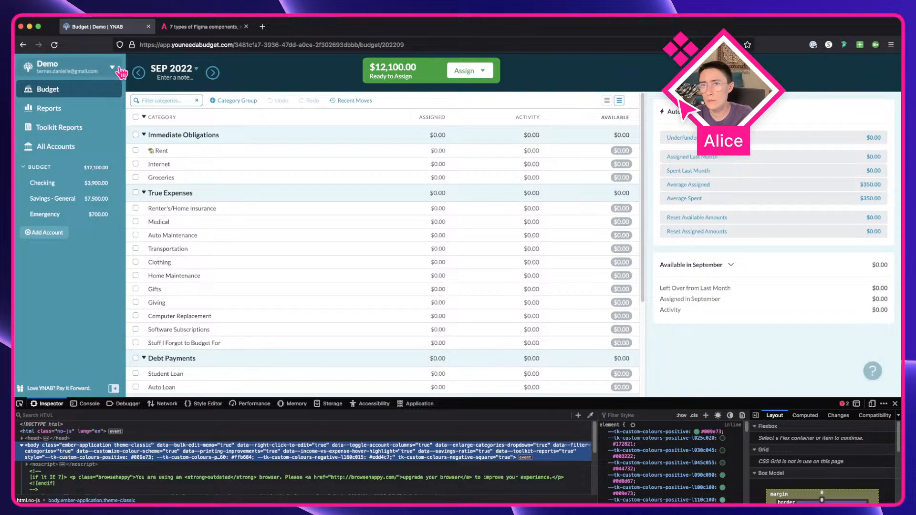
# Step: Rename the budget in Budget Settings to a long name beginning "Demo budget long name" and apply the settings
pyautogui.click(112, 71)
pyautogui.click(79, 142)
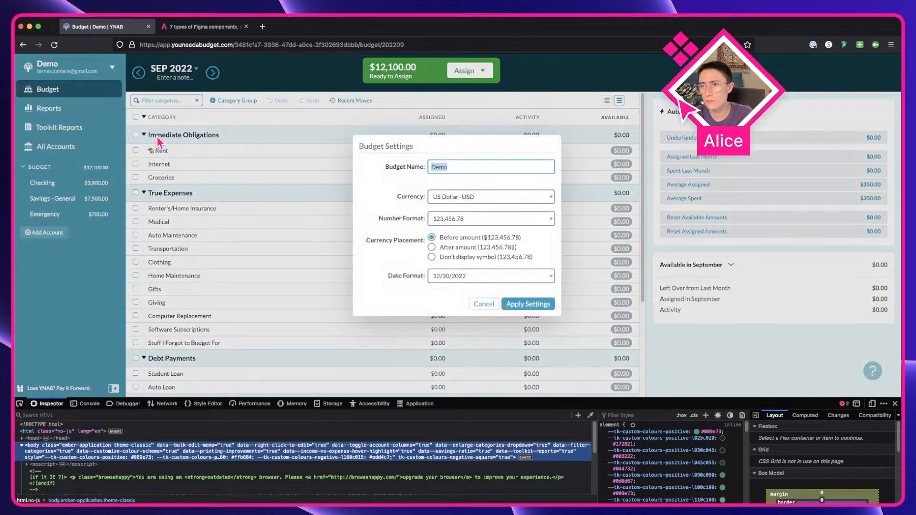
pyautogui.click(483, 167)
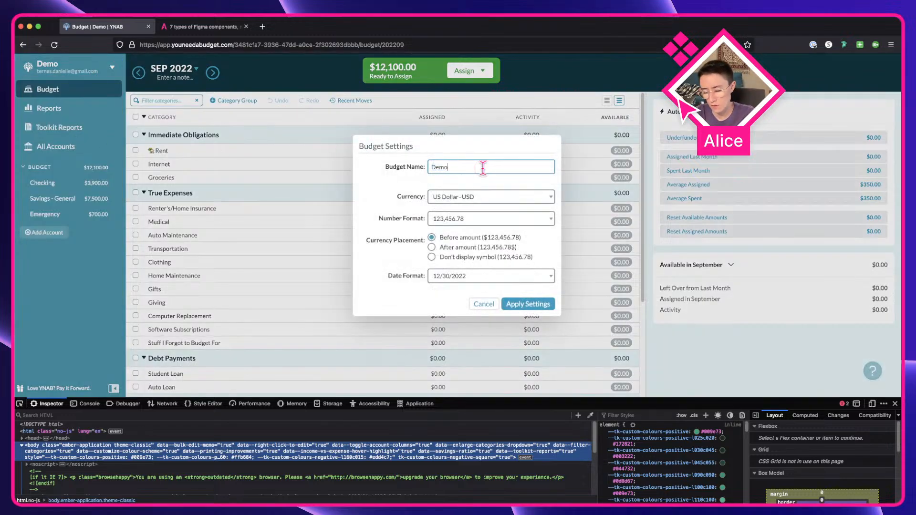
pyautogui.write('budget long name goes here')
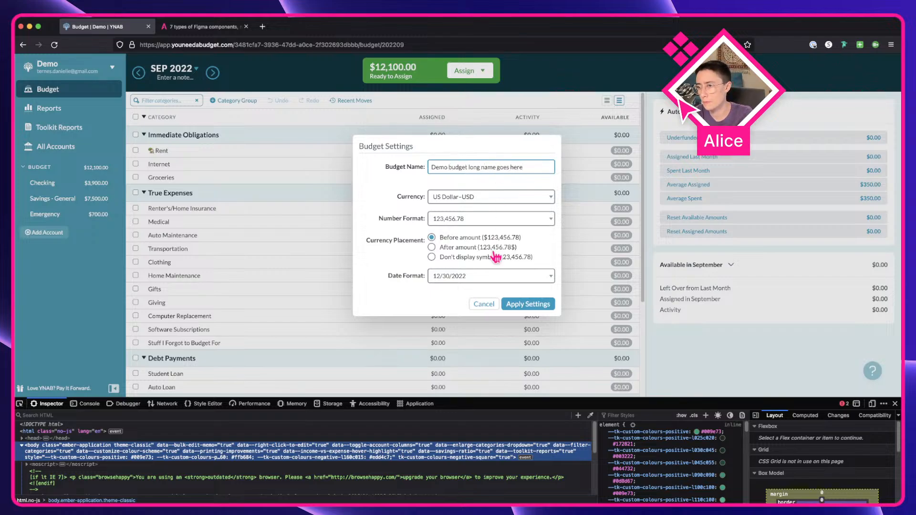
pyautogui.click(525, 304)
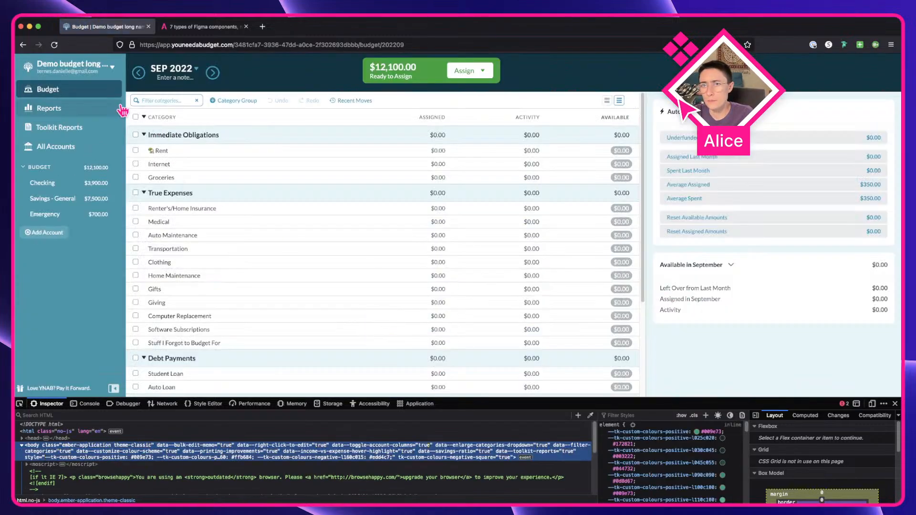
# Step: Select the budget name text layers in all Budget menu variants and set their text resizing to truncate
pyautogui.moveTo(122, 111); pyautogui.dragTo(139, 126)
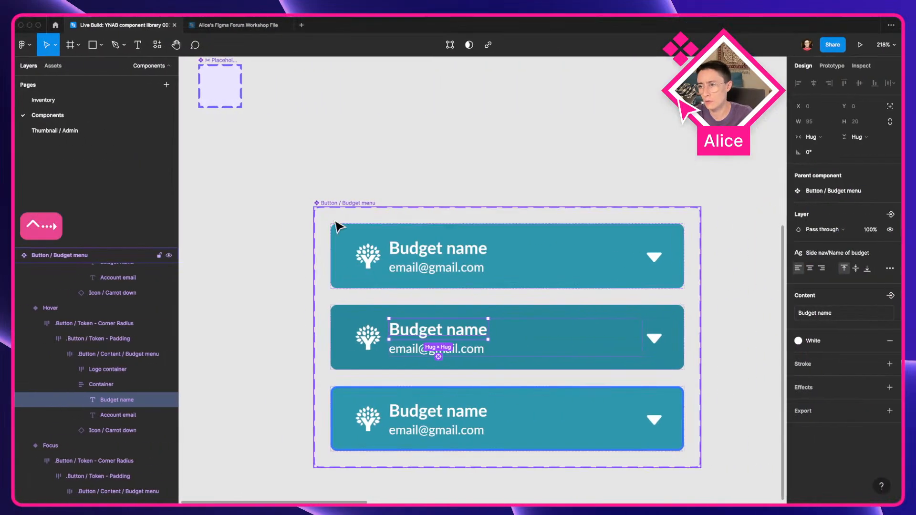
pyautogui.click(539, 201)
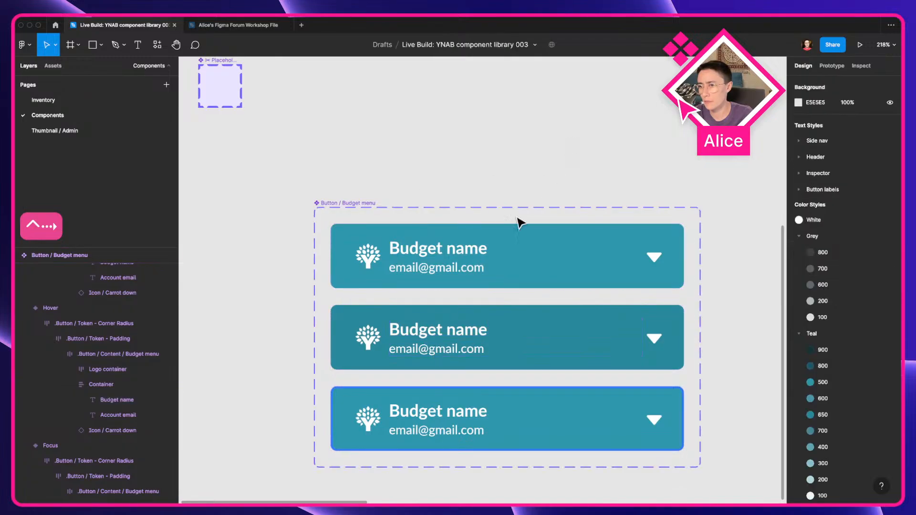
pyautogui.click(458, 251)
pyautogui.press('super+alt+a')
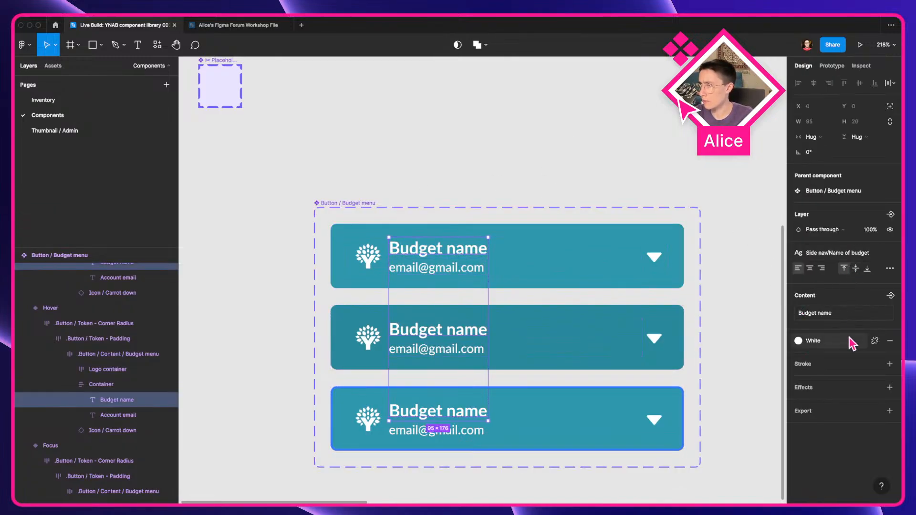
pyautogui.click(890, 268)
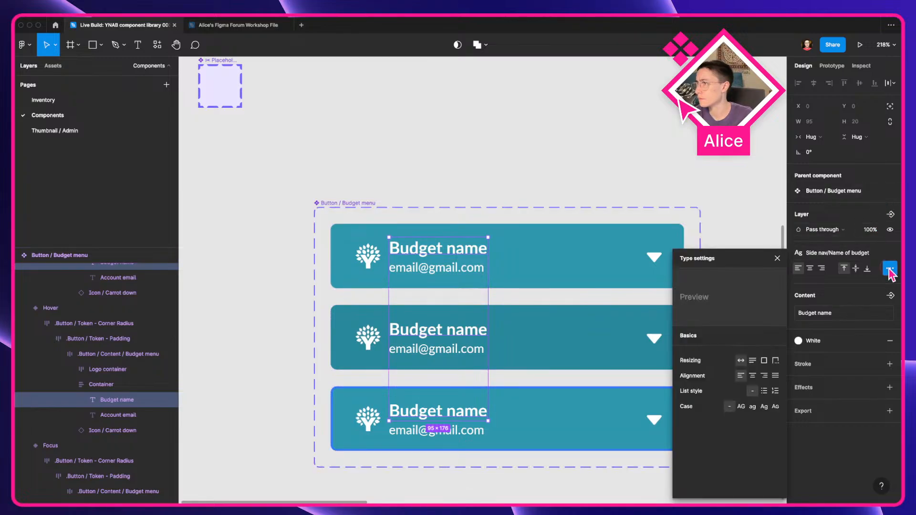
pyautogui.click(776, 361)
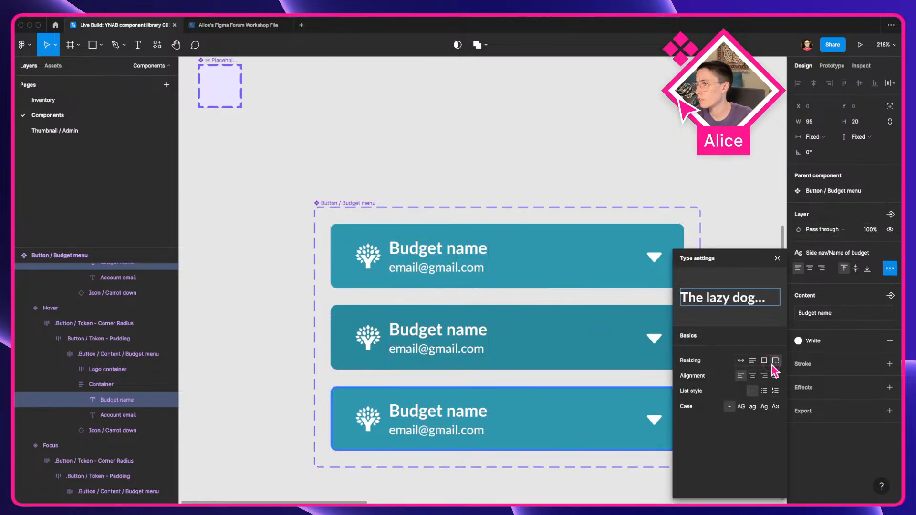
# Step: Select the account email text layers in all variants and set their text resizing to truncate as well
pyautogui.click(460, 268)
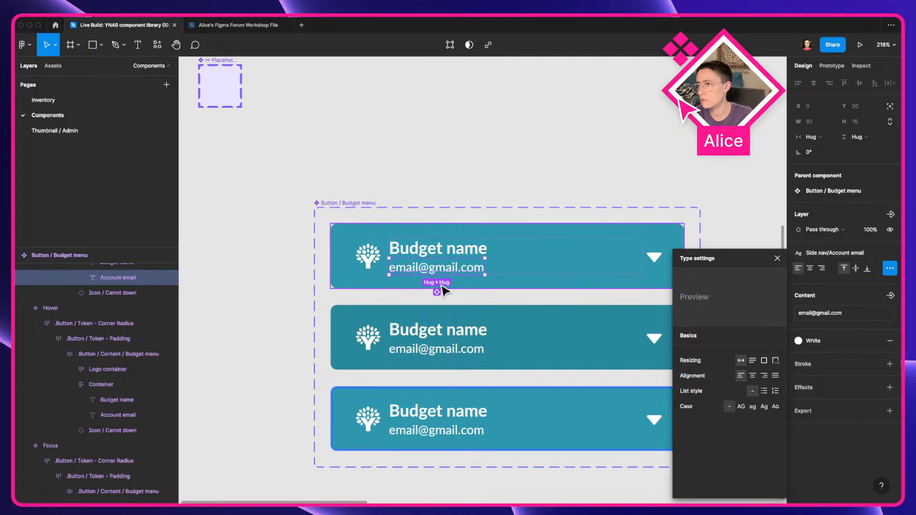
pyautogui.press('alt+super+a')
pyautogui.click(776, 360)
pyautogui.click(476, 166)
pyautogui.scroll(-3, 446, 153)
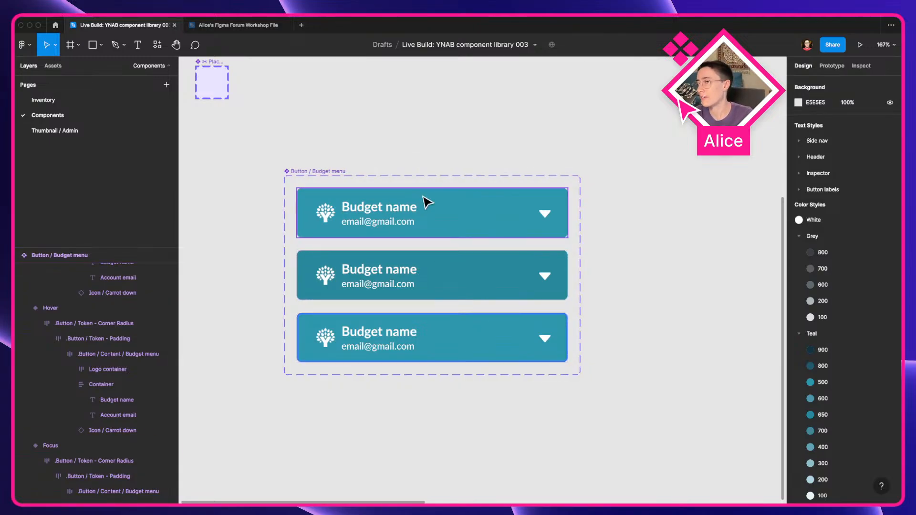
# Step: Compare the YNAB reference with the Budget menu component set, selecting it and zooming around it
pyautogui.hotkey('ctrl', 'Left')
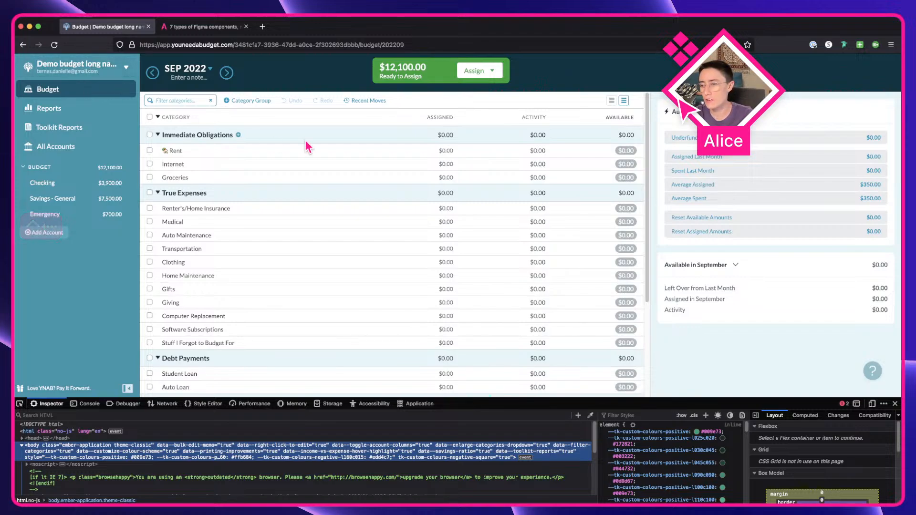
pyautogui.hotkey('ctrl', 'Right')
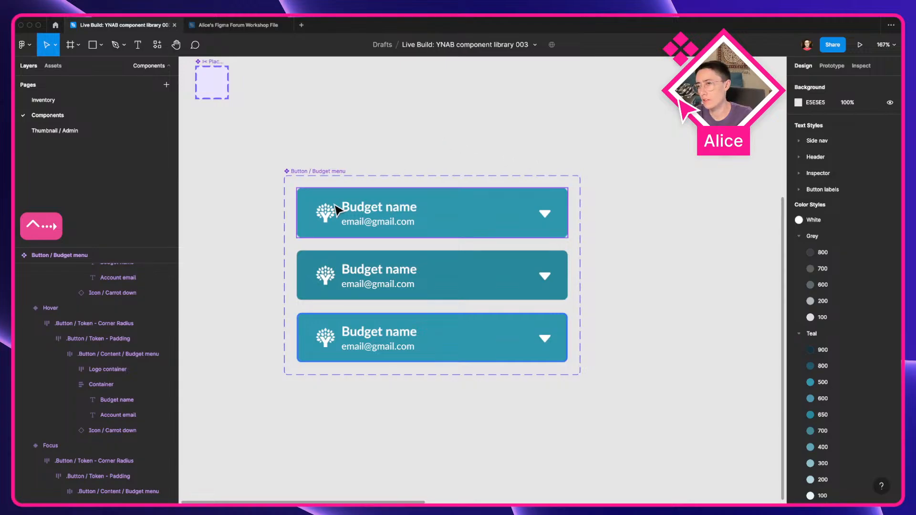
pyautogui.click(313, 176)
pyautogui.scroll(1, 350, 147)
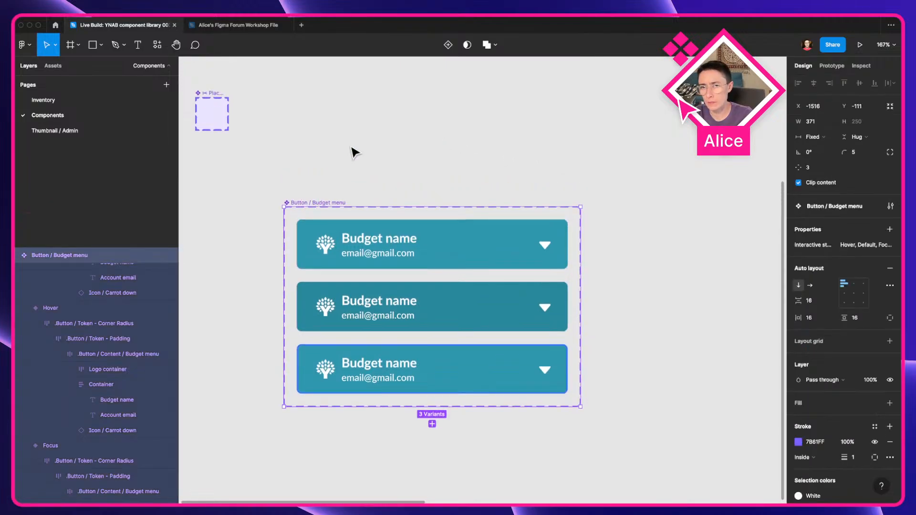
pyautogui.scroll(-2, 351, 147)
pyautogui.moveTo(364, 167); pyautogui.dragTo(405, 239)
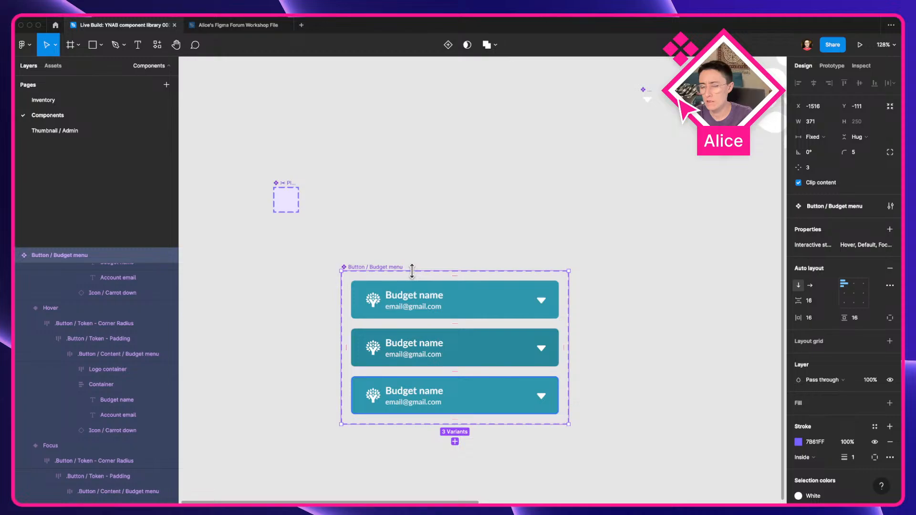
pyautogui.scroll(4, 366, 256)
pyautogui.moveTo(362, 255); pyautogui.dragTo(293, 125)
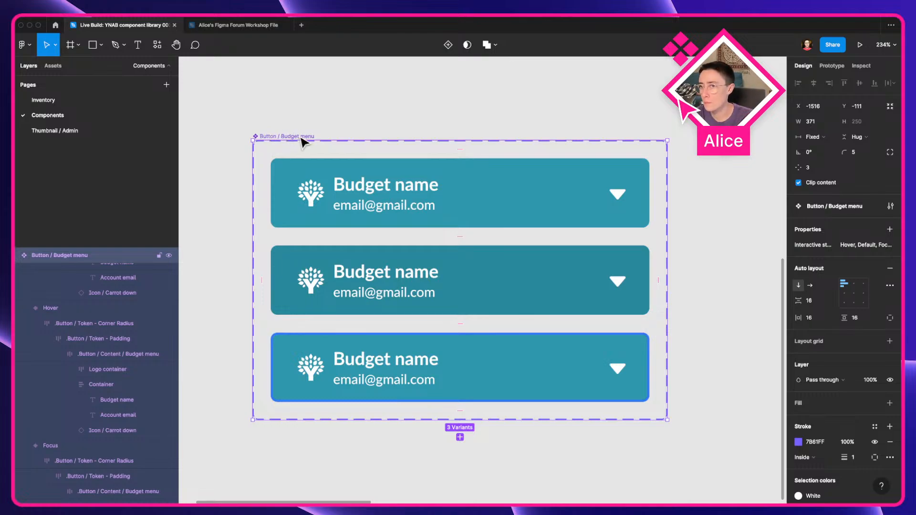
pyautogui.click(357, 103)
# Step: Move the Budget menu component set up beside the Placeholder component
pyautogui.scroll(-3, 358, 104)
pyautogui.scroll(3, 389, 180)
pyautogui.scroll(-3, 395, 185)
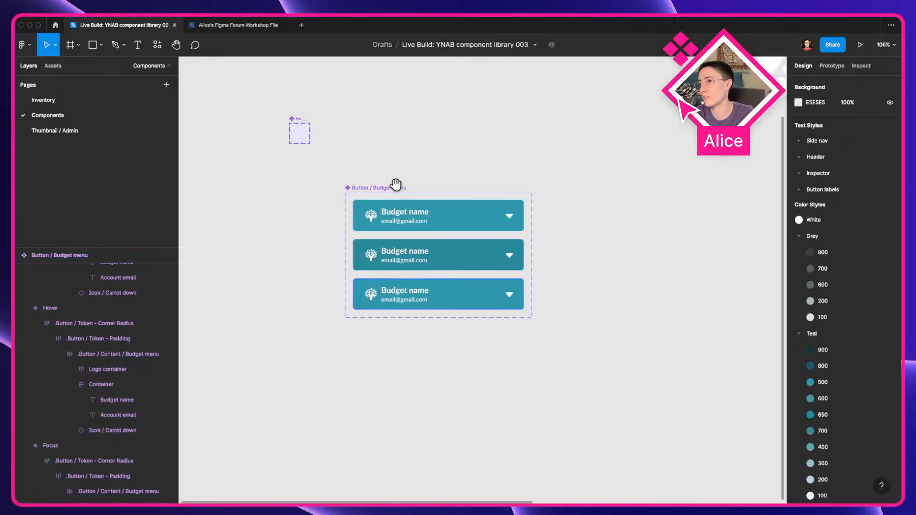
pyautogui.moveTo(352, 251); pyautogui.dragTo(337, 191)
pyautogui.press('Escape')
pyautogui.click(335, 185)
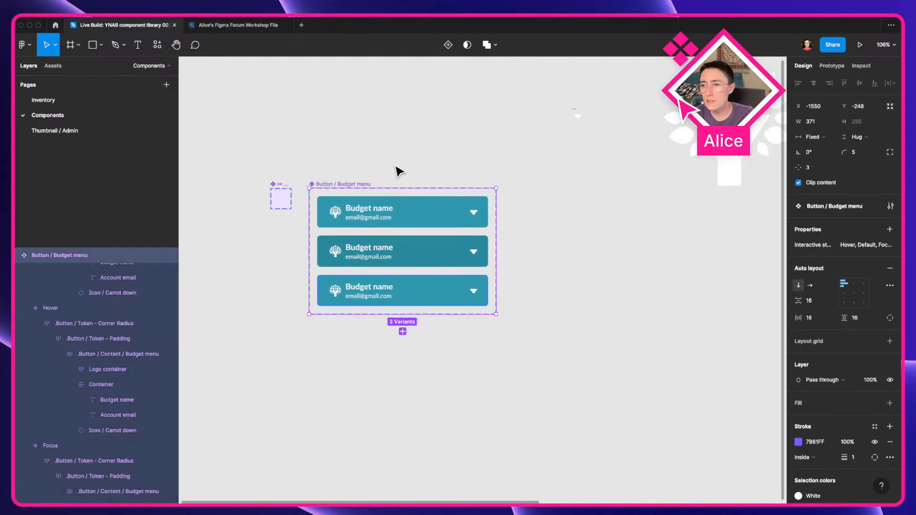
# Step: Copy the interface representative ◈ symbol from the Figma components blog article
pyautogui.hotkey('ctrl', 'Left')
pyautogui.click(171, 30)
pyautogui.scroll(5, 336, 244)
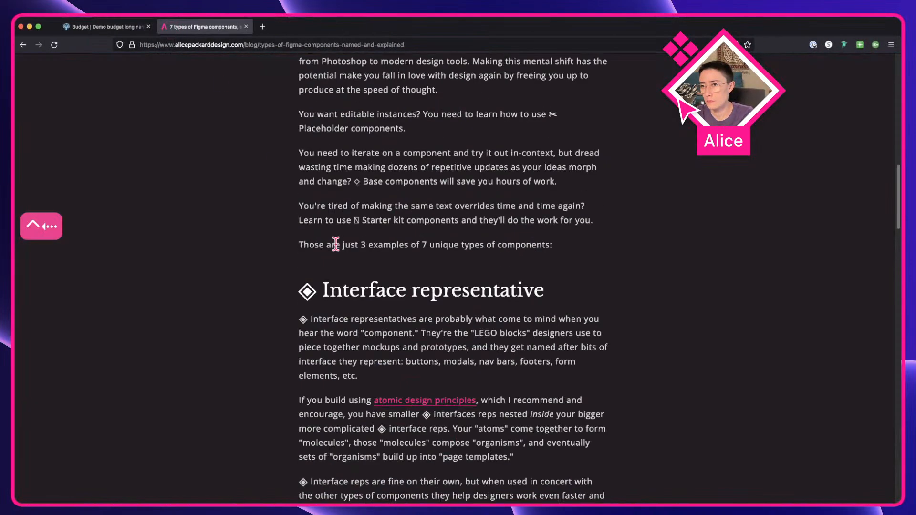
pyautogui.moveTo(317, 290); pyautogui.dragTo(299, 290)
pyautogui.press('super+c')
pyautogui.hotkey('ctrl', 'Right')
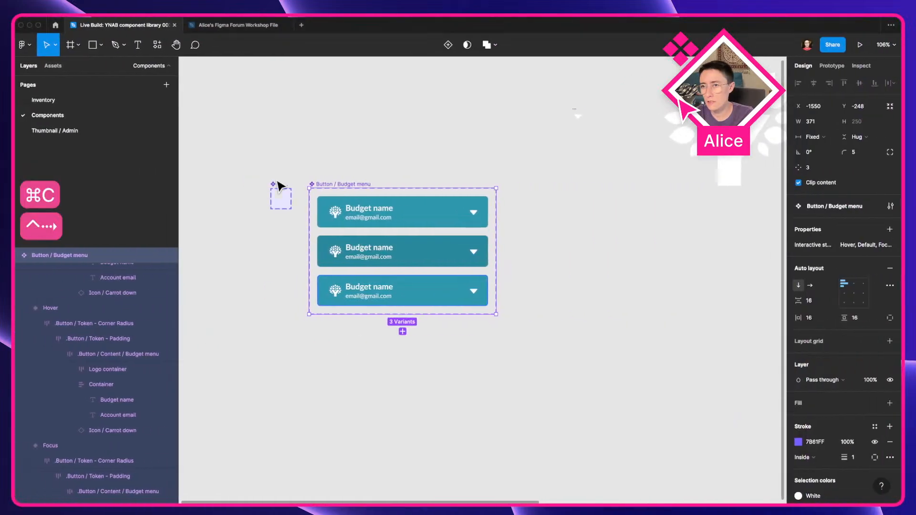
# Step: Rename the component set as "◈ Button / Budget menu" by prefixing the pasted symbol
pyautogui.press('super+r')
pyautogui.press('Left')
pyautogui.press('super+v')
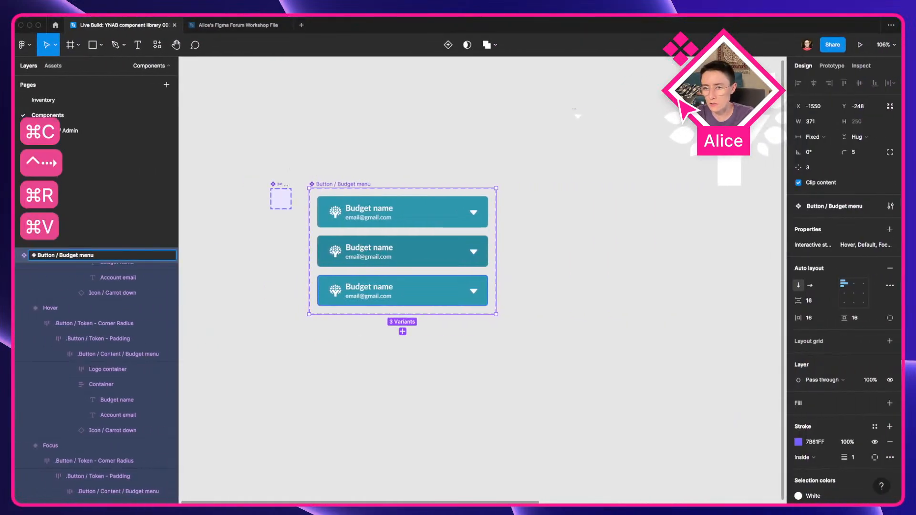
pyautogui.press('Return')
# Step: Move the YNAB Logo component closer to the Budget menu component set
pyautogui.click(363, 132)
pyautogui.scroll(5, 303, 176)
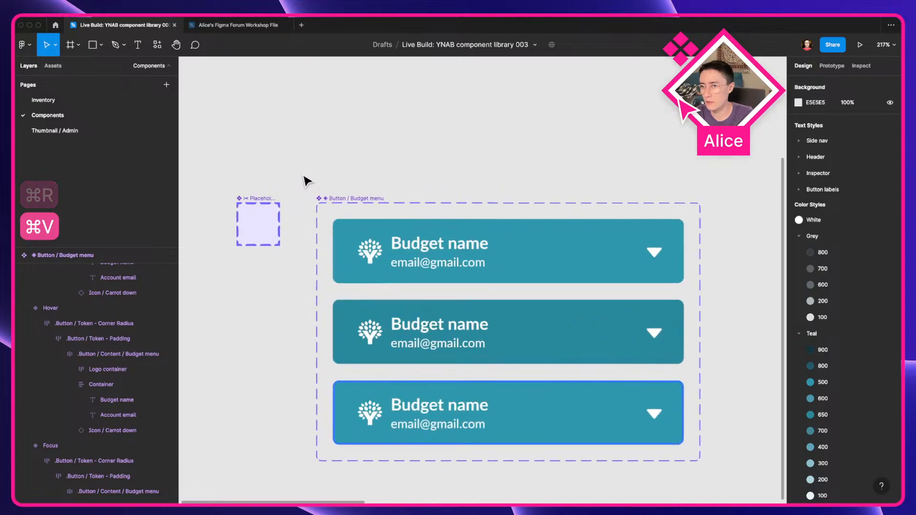
pyautogui.scroll(3, 352, 211)
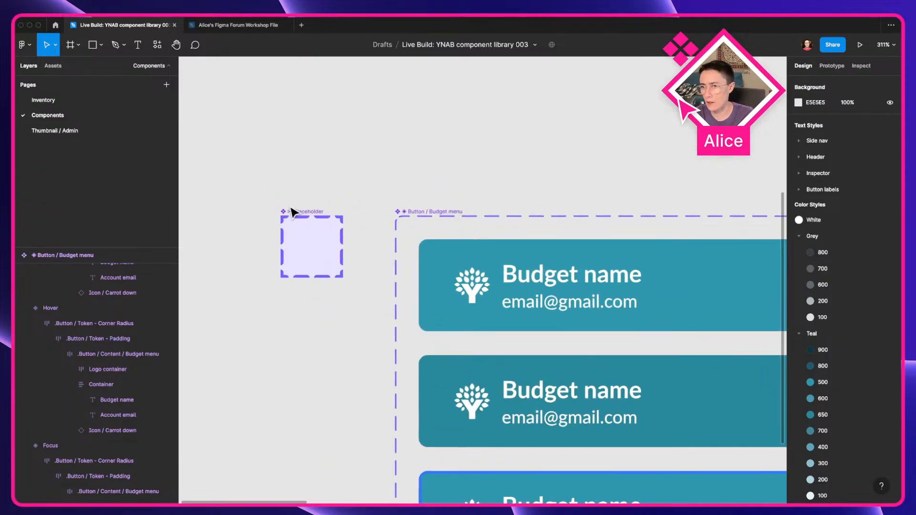
pyautogui.scroll(-4, 507, 194)
pyautogui.moveTo(507, 194); pyautogui.dragTo(369, 190)
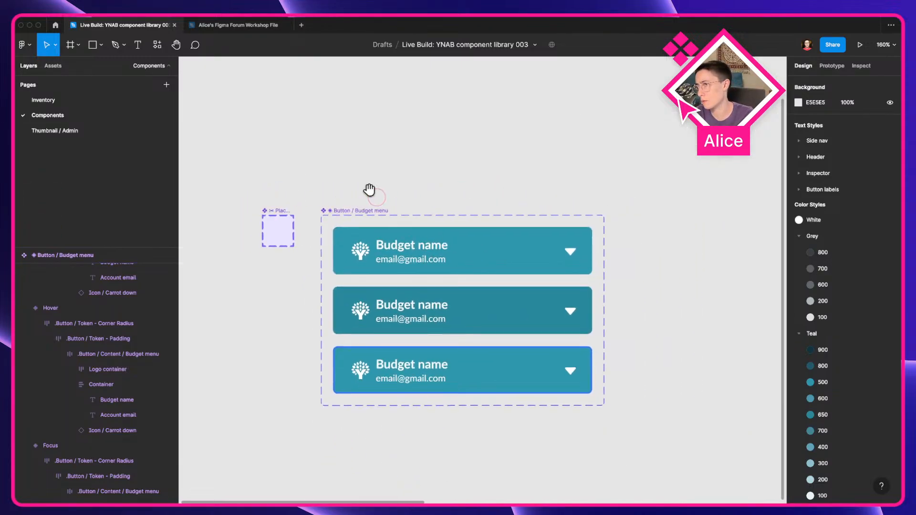
pyautogui.scroll(-3, 370, 191)
pyautogui.hscroll(10, 374, 194)
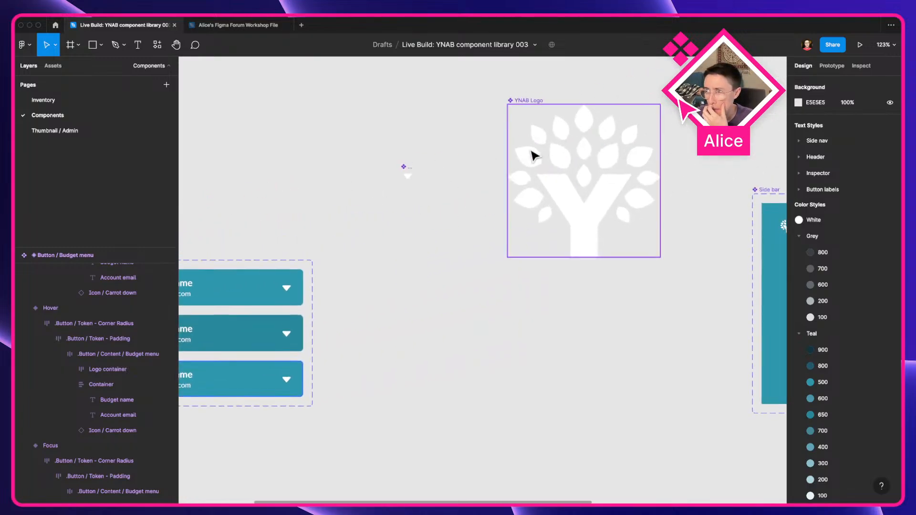
pyautogui.click(534, 156)
pyautogui.moveTo(532, 153); pyautogui.dragTo(408, 190)
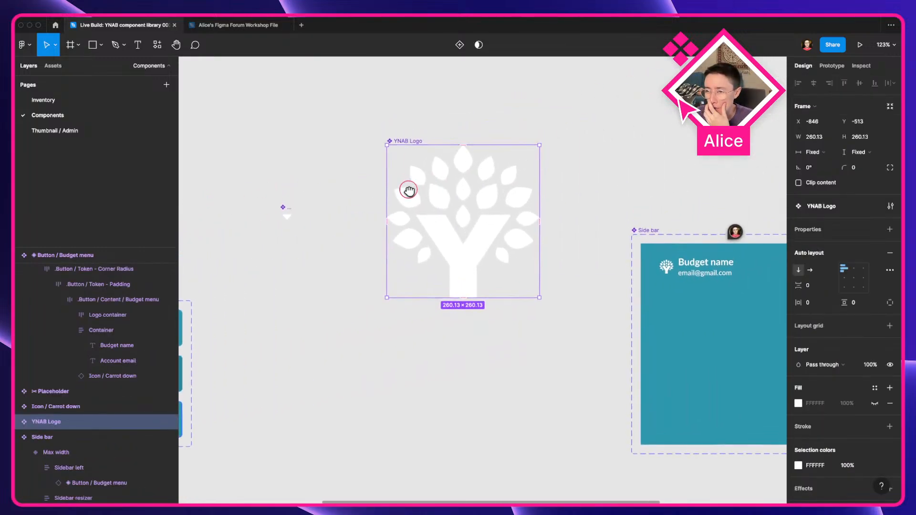
# Step: Nudge the YNAB Logo component slightly up and to the left
pyautogui.press('super+Tab')
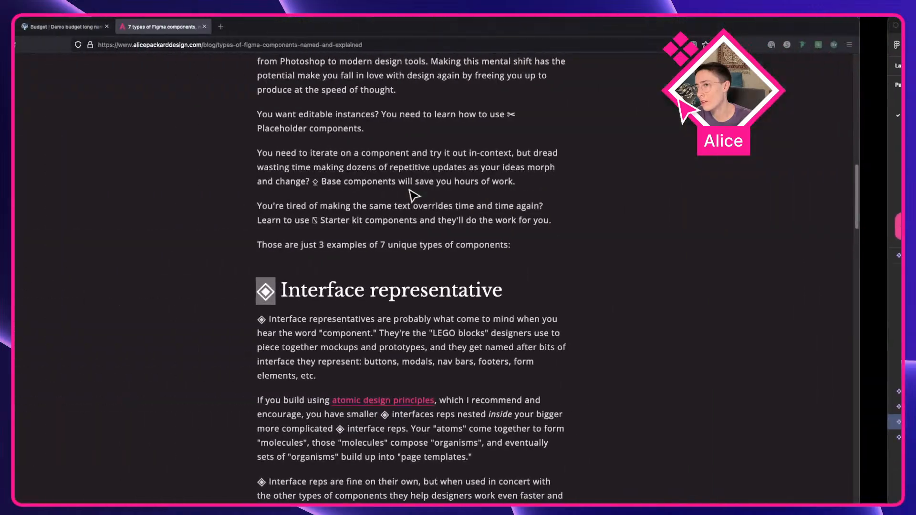
pyautogui.click(372, 256)
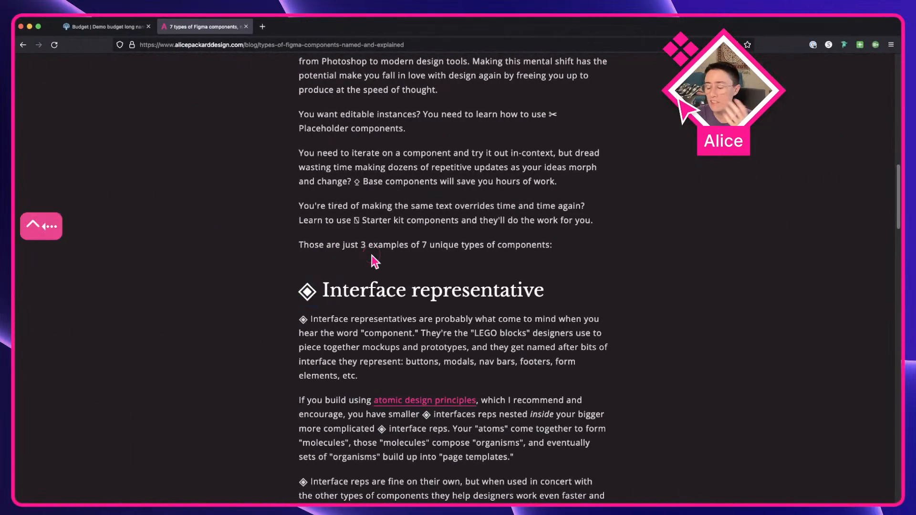
pyautogui.press('super+Tab')
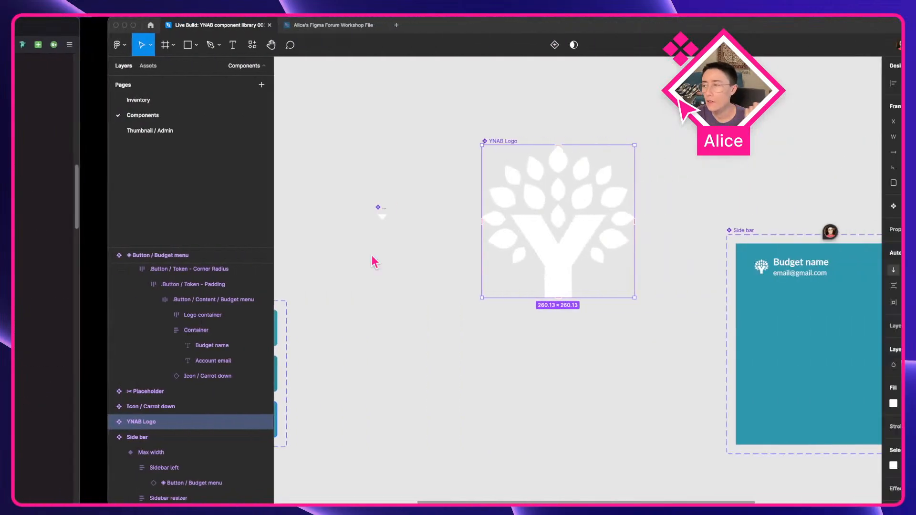
pyautogui.moveTo(485, 220)
pyautogui.mouseDown()
pyautogui.moveTo(482, 227)
pyautogui.moveTo(480, 213)
pyautogui.mouseUp()
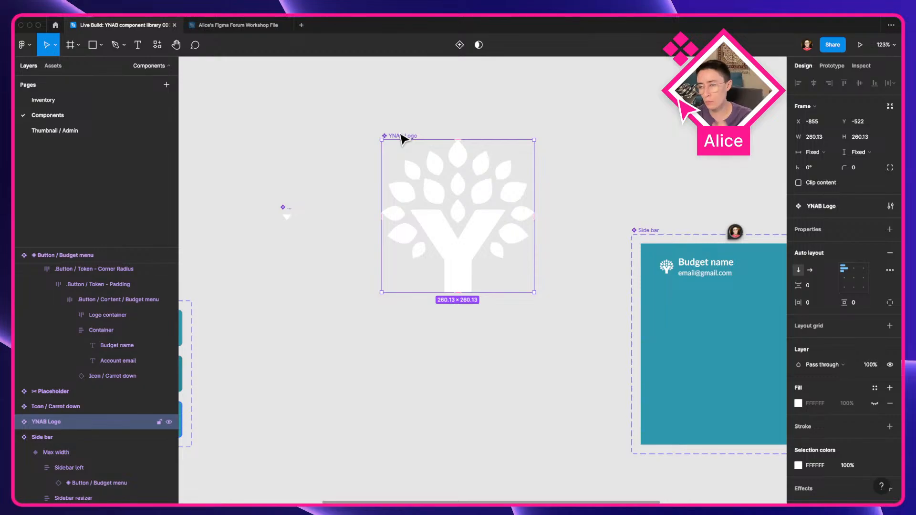
# Step: Read the blog article's Content carrier and Starter kit sections
pyautogui.scroll(1, 402, 139)
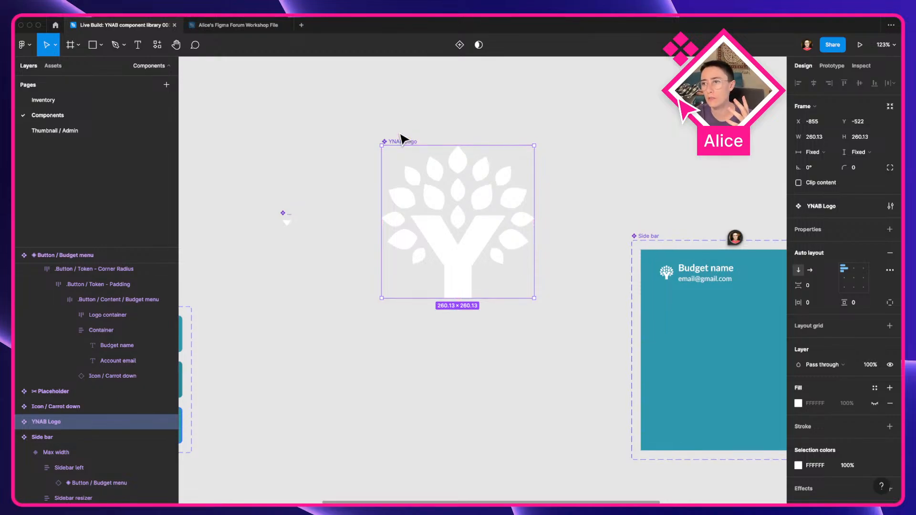
pyautogui.hotkey('ctrl', 'Left')
pyautogui.scroll(-7, 532, 302)
pyautogui.scroll(-9, 530, 296)
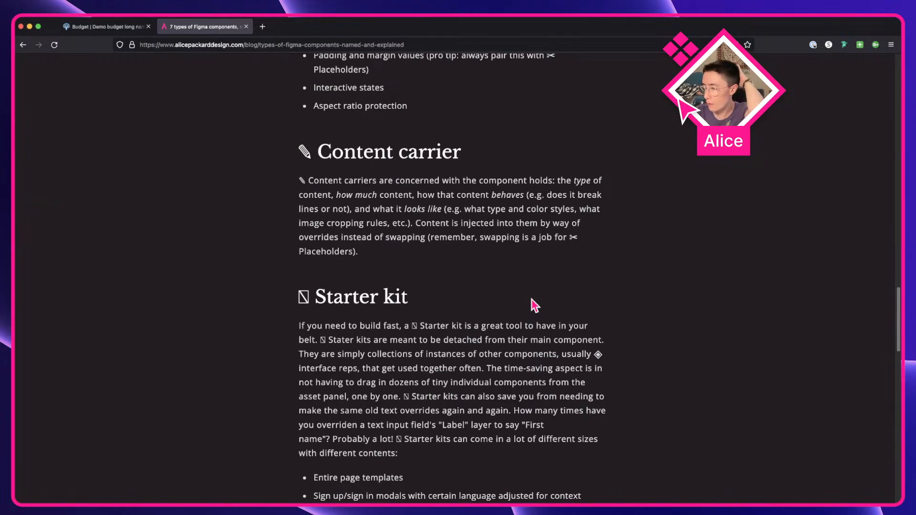
pyautogui.hotkey('ctrl', 'Right')
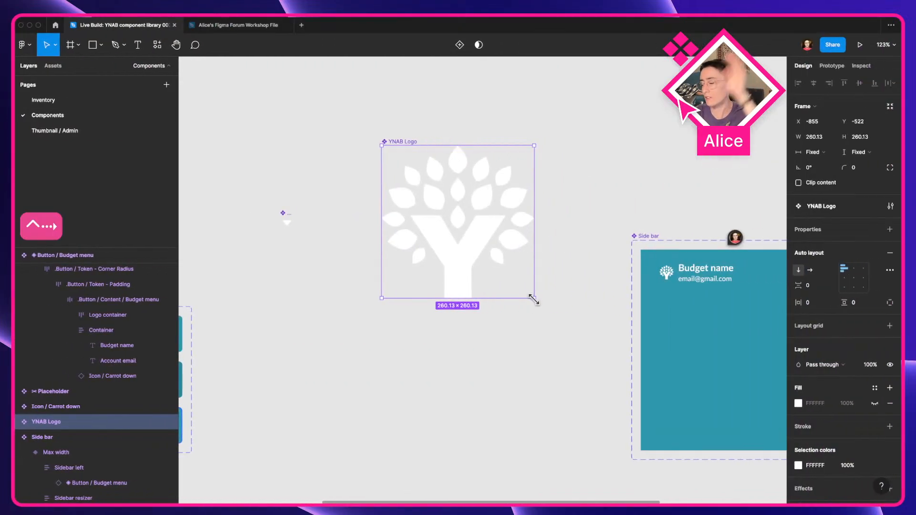
# Step: Rearrange the Carrot down icon component and the YNAB Logo component on the canvas, moving the icon up and left
pyautogui.click(564, 327)
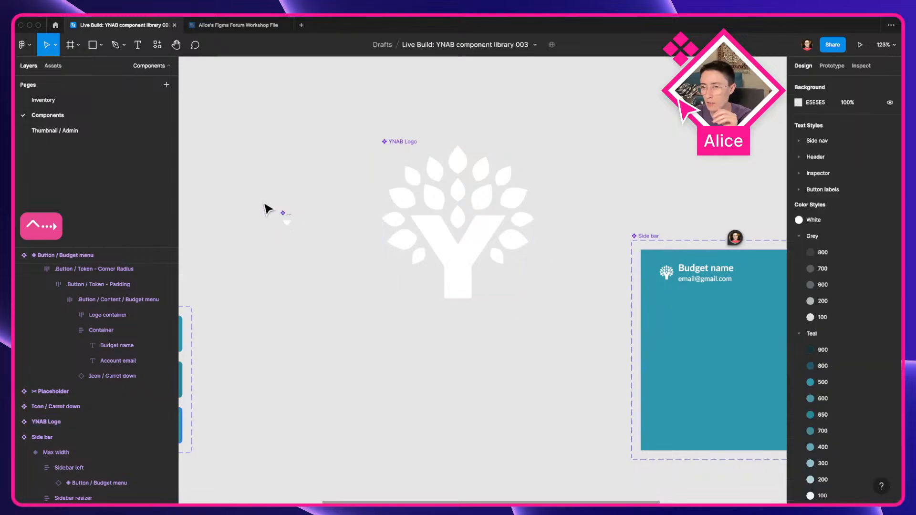
pyautogui.click(288, 220)
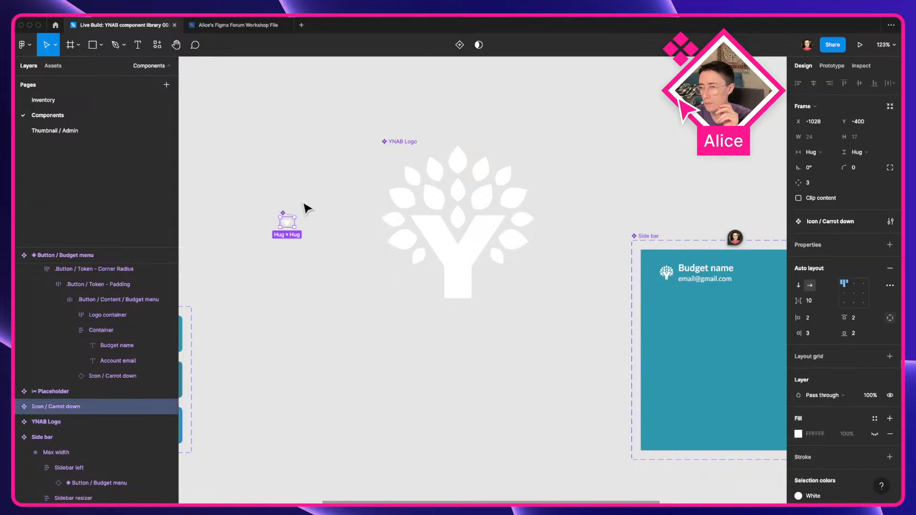
pyautogui.click(458, 197)
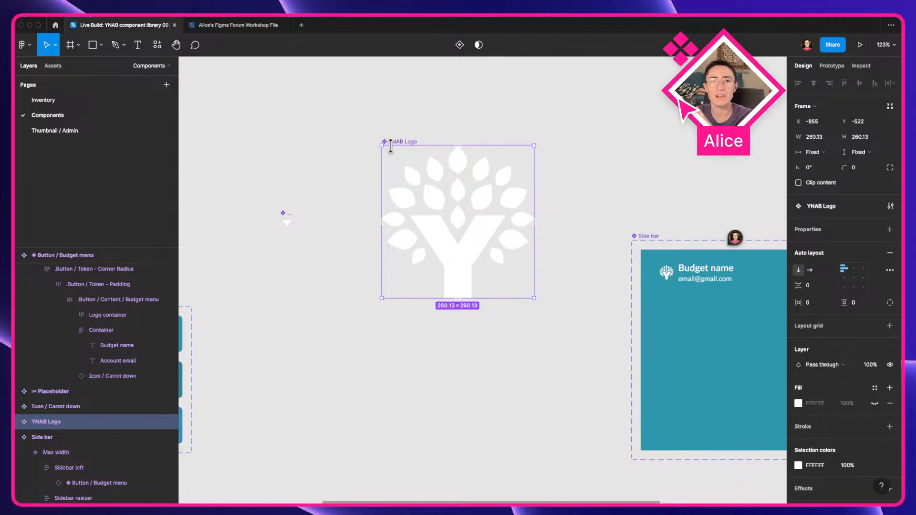
pyautogui.click(305, 189)
pyautogui.moveTo(306, 192); pyautogui.dragTo(460, 205)
pyautogui.click(438, 223)
pyautogui.moveTo(445, 225); pyautogui.dragTo(390, 146)
pyautogui.moveTo(599, 272); pyautogui.dragTo(107, 101)
pyautogui.moveTo(413, 221); pyautogui.dragTo(432, 219)
pyautogui.scroll(-5, 561, 184)
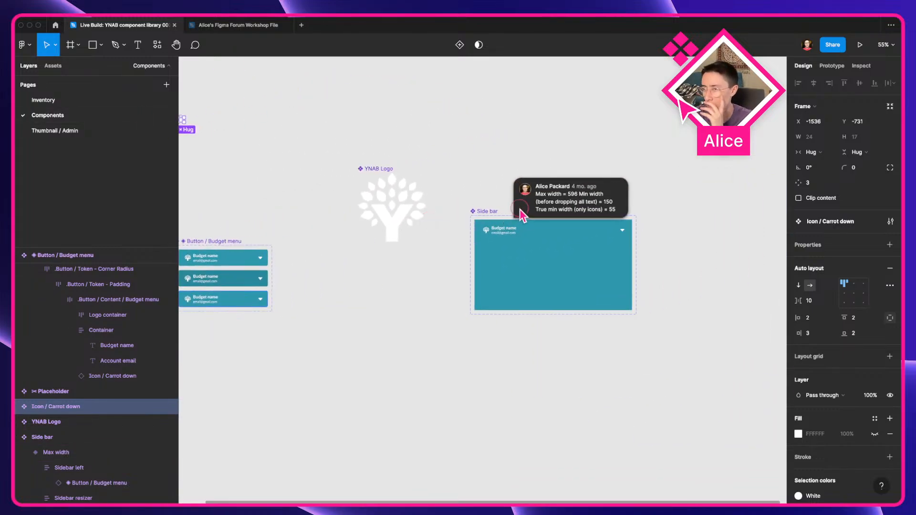
# Step: Open the comment on the Side bar component and read its width notes
pyautogui.click(523, 213)
pyautogui.moveTo(563, 236); pyautogui.dragTo(639, 237)
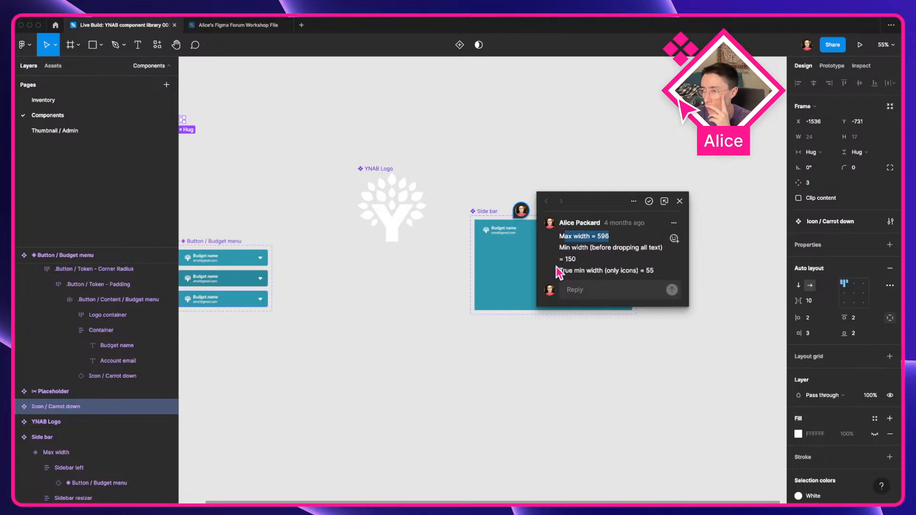
pyautogui.click(589, 266)
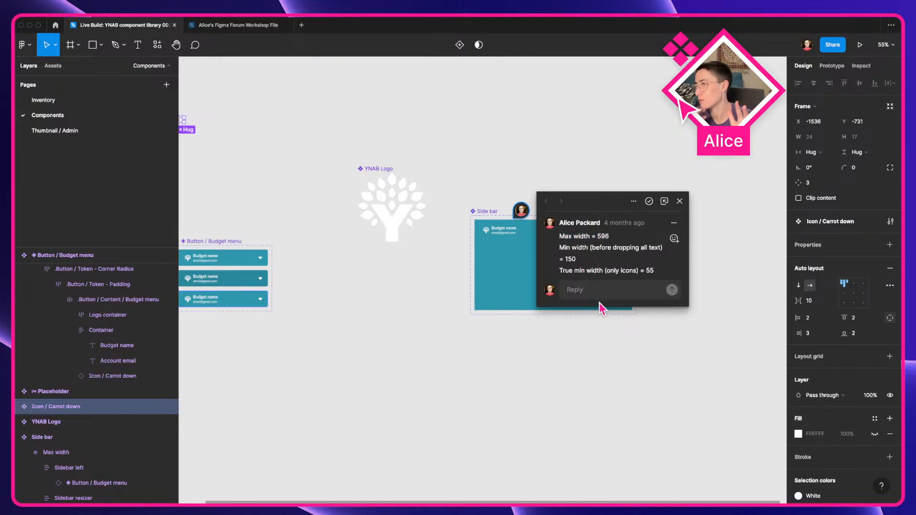
# Step: Switch to the YNAB web app and collapse and re-expand its sidebar to study how it resizes
pyautogui.press('super+Tab')
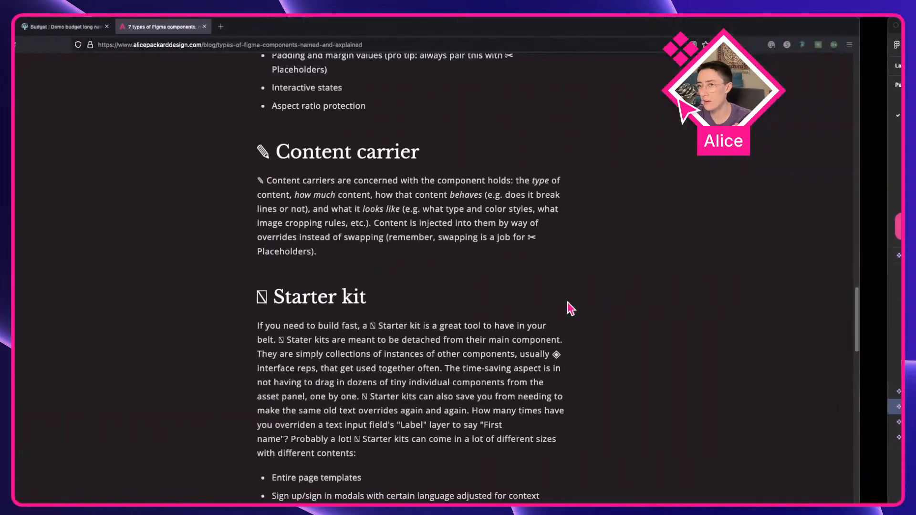
pyautogui.click(119, 30)
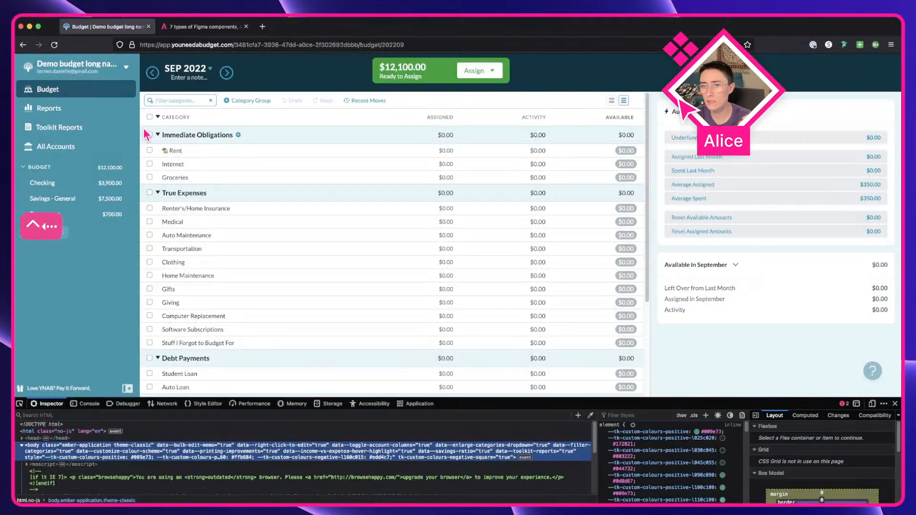
pyautogui.moveTo(139, 135); pyautogui.dragTo(75, 138)
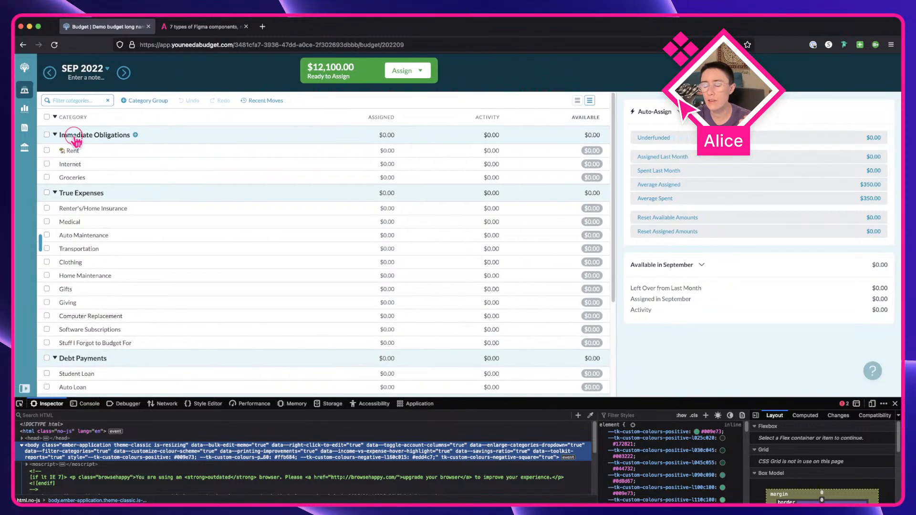
pyautogui.moveTo(76, 141); pyautogui.dragTo(78, 149)
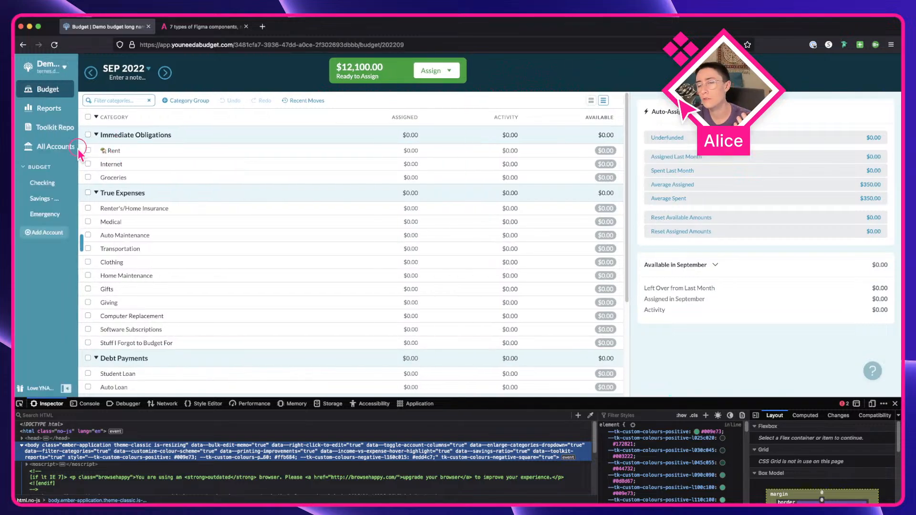
pyautogui.hotkey('ctrl', 'Right')
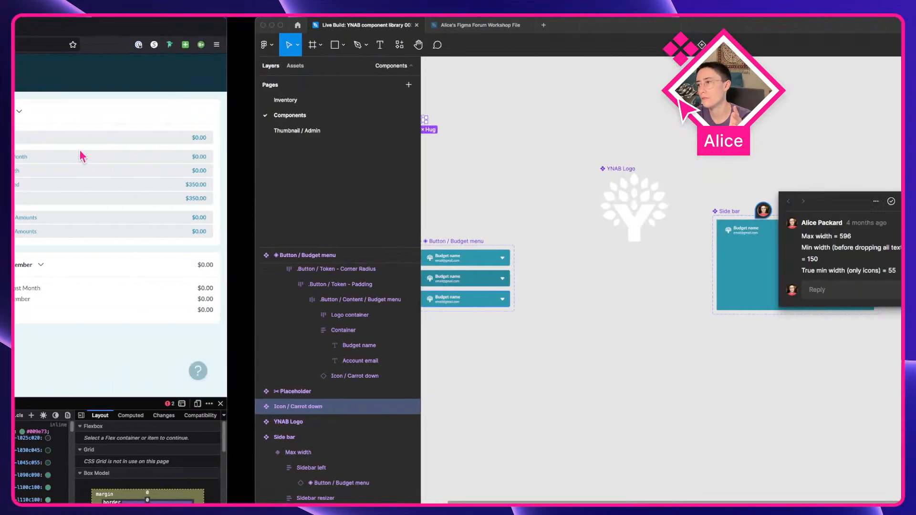
pyautogui.hotkey('ctrl', 'Left')
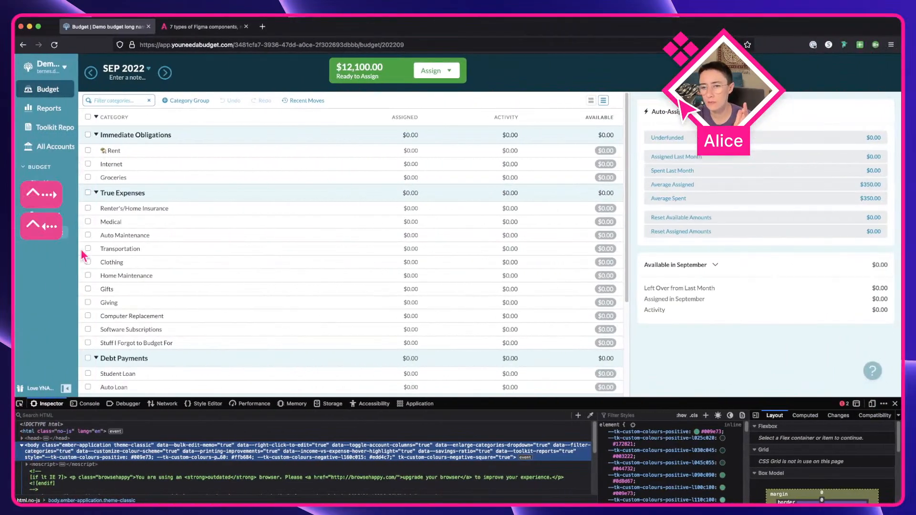
pyautogui.hotkey('ctrl', 'Right')
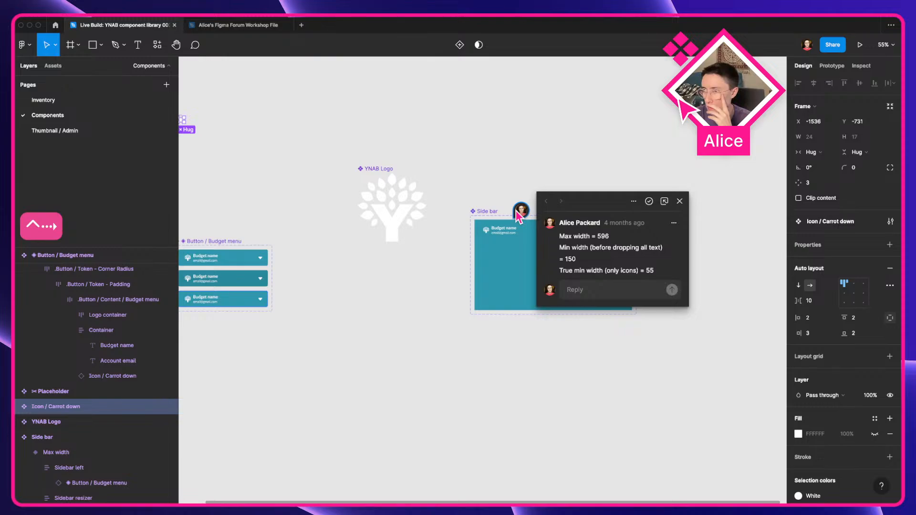
# Step: Rename the Side bar component as "◈ Side bar" by pasting the interface rep symbol before its name
pyautogui.click(549, 170)
pyautogui.scroll(5, 511, 192)
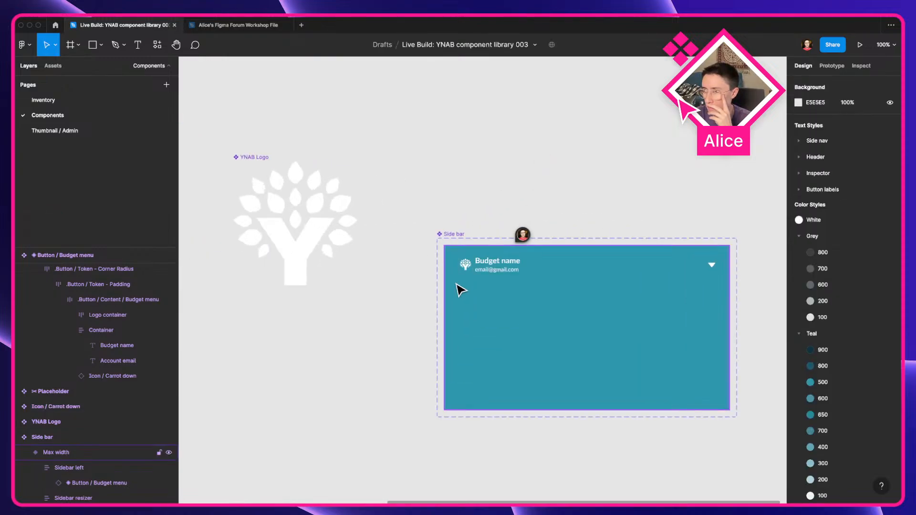
pyautogui.moveTo(504, 271); pyautogui.dragTo(812, 246)
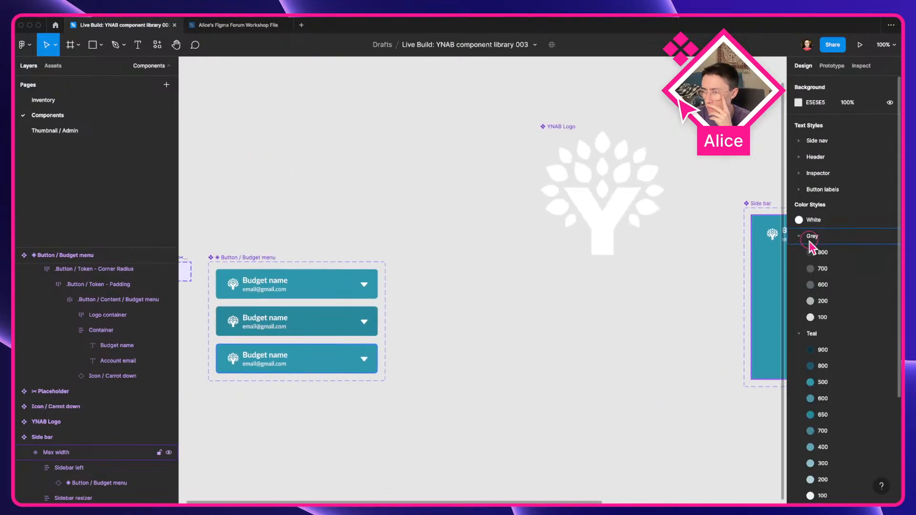
pyautogui.moveTo(626, 270); pyautogui.dragTo(353, 300)
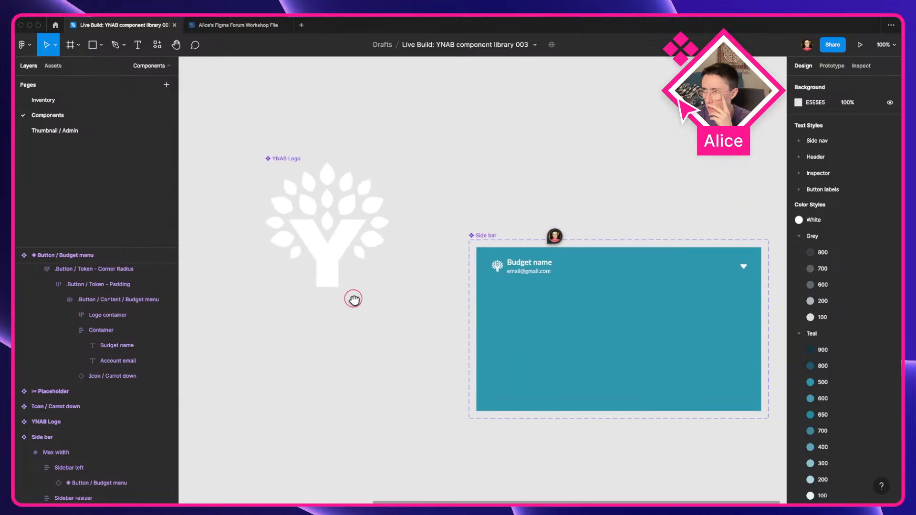
pyautogui.click(482, 235)
pyautogui.press('super+v')
pyautogui.press('Return')
pyautogui.click(506, 174)
pyautogui.moveTo(508, 188); pyautogui.dragTo(403, 160)
# Step: Widen the YNAB web app's sidebar and compare it with the Side bar component in Figma
pyautogui.hotkey('ctrl', 'Left')
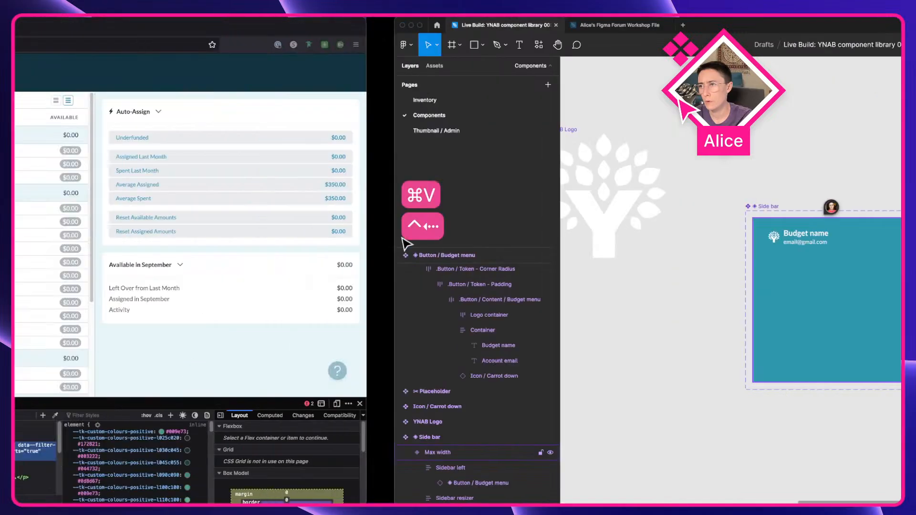
pyautogui.hotkey('ctrl', 'Right')
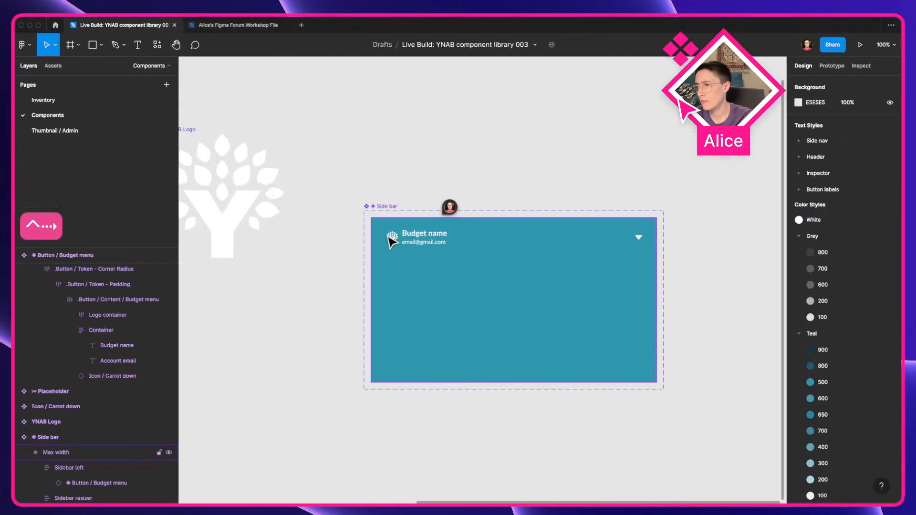
pyautogui.hotkey('ctrl', 'Left')
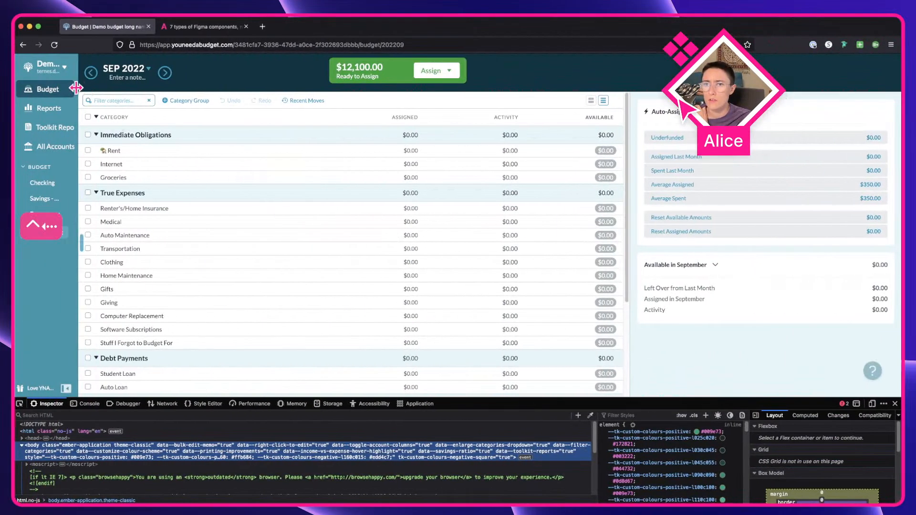
pyautogui.moveTo(79, 90); pyautogui.dragTo(190, 107)
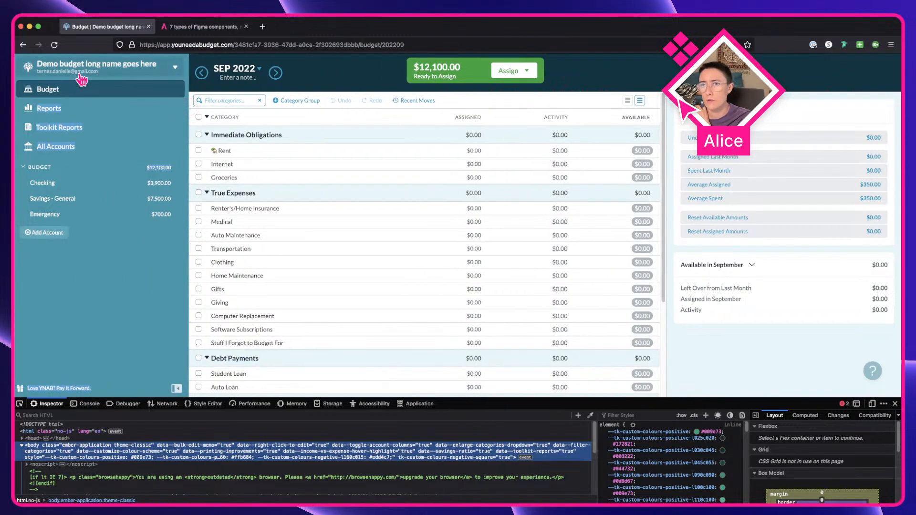
pyautogui.hotkey('ctrl', 'Right')
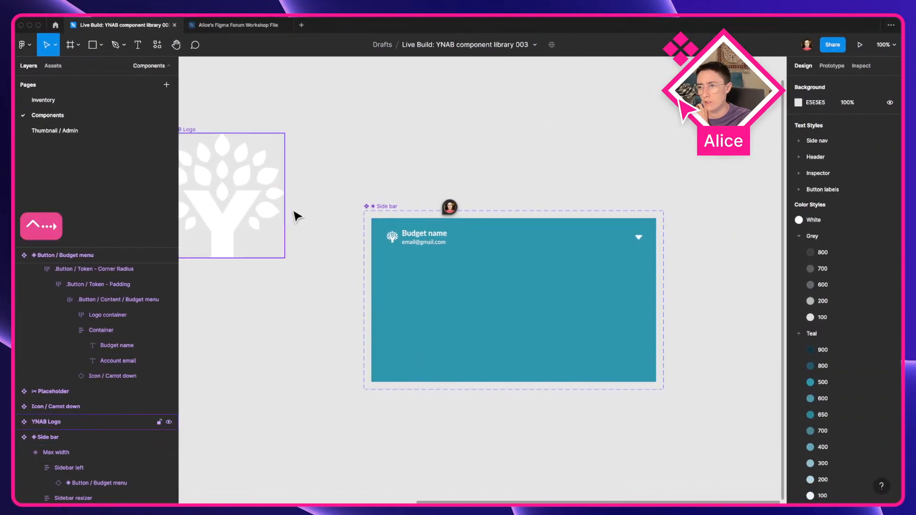
pyautogui.hotkey('ctrl', 'Left')
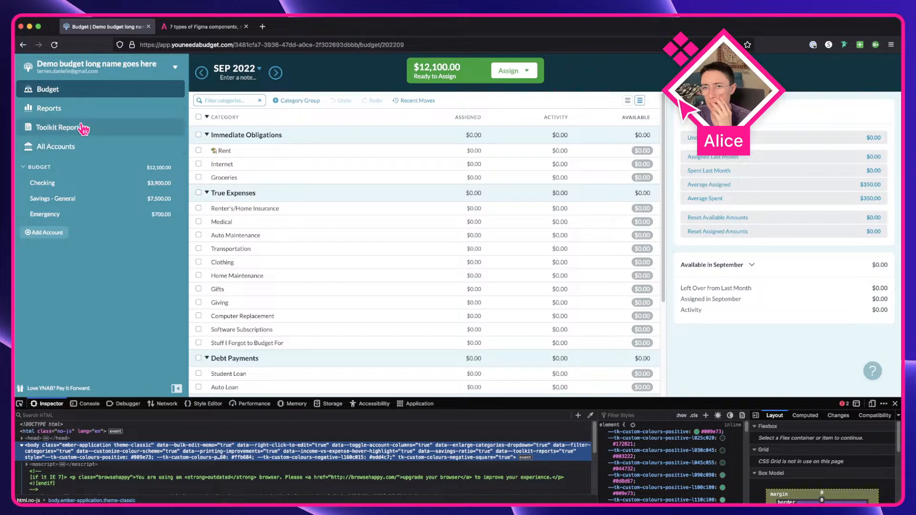
pyautogui.hotkey('ctrl', 'Right')
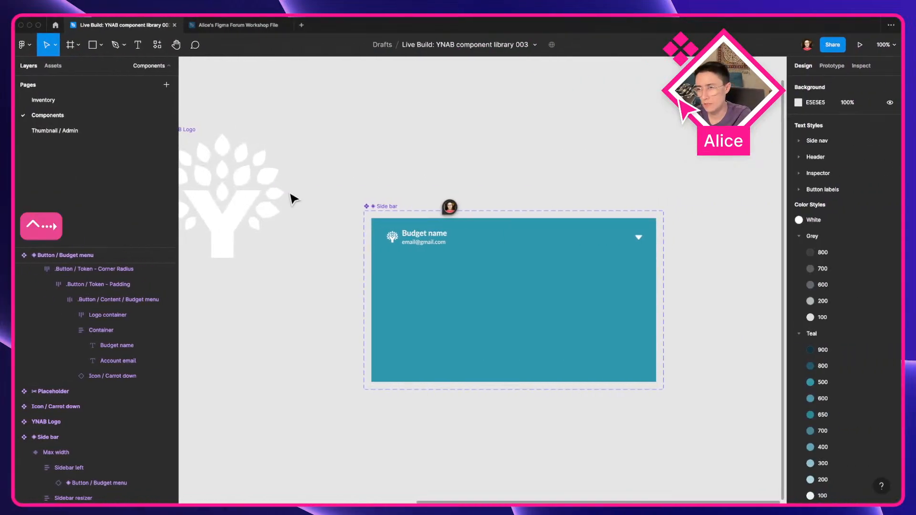
# Step: Duplicate the default Budget menu variant as an instance placed beside the component set
pyautogui.scroll(-5, 450, 314)
pyautogui.moveTo(244, 344); pyautogui.dragTo(492, 339)
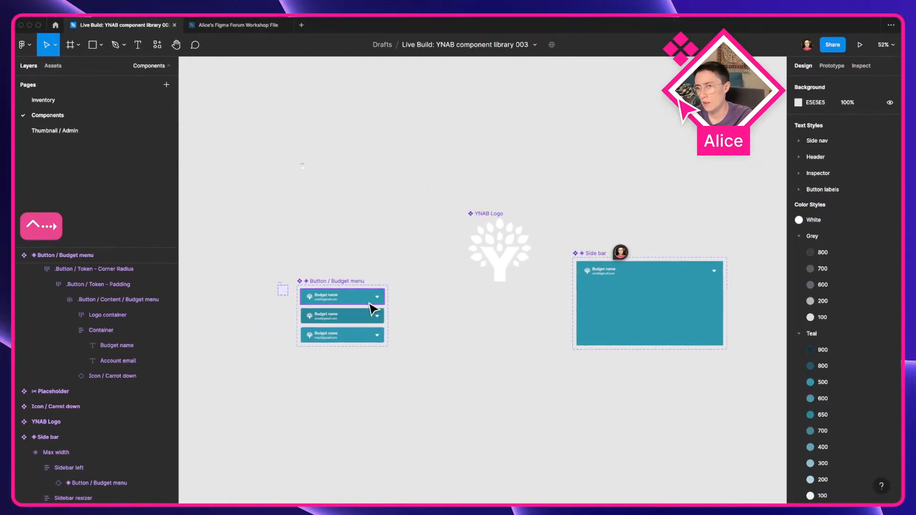
pyautogui.scroll(5, 374, 303)
pyautogui.moveTo(299, 292); pyautogui.dragTo(454, 327)
pyautogui.hscroll(4, 429, 301)
pyautogui.scroll(-2, 429, 301)
pyautogui.scroll(5, 407, 277)
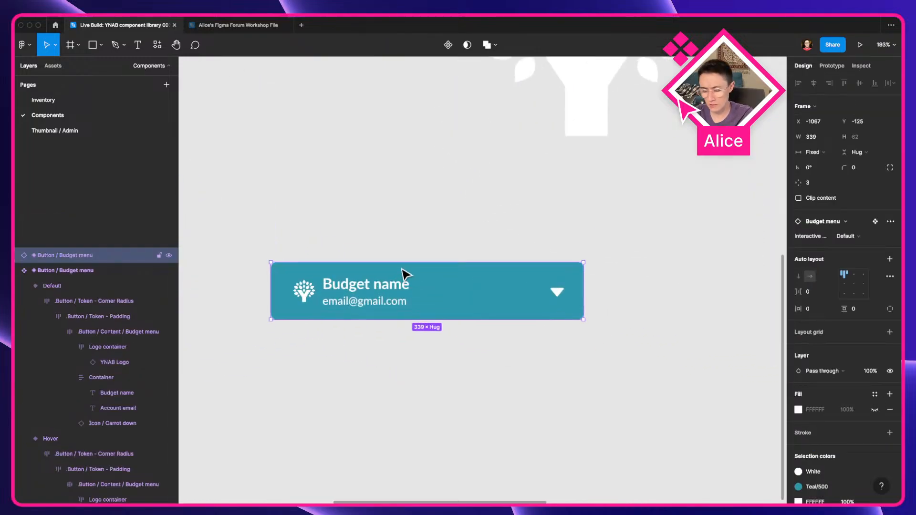
# Step: Detach the duplicated Budget menu instance, turn it into a new component, and open its name for editing
pyautogui.press('alt+super+b')
pyautogui.press('alt+super+k')
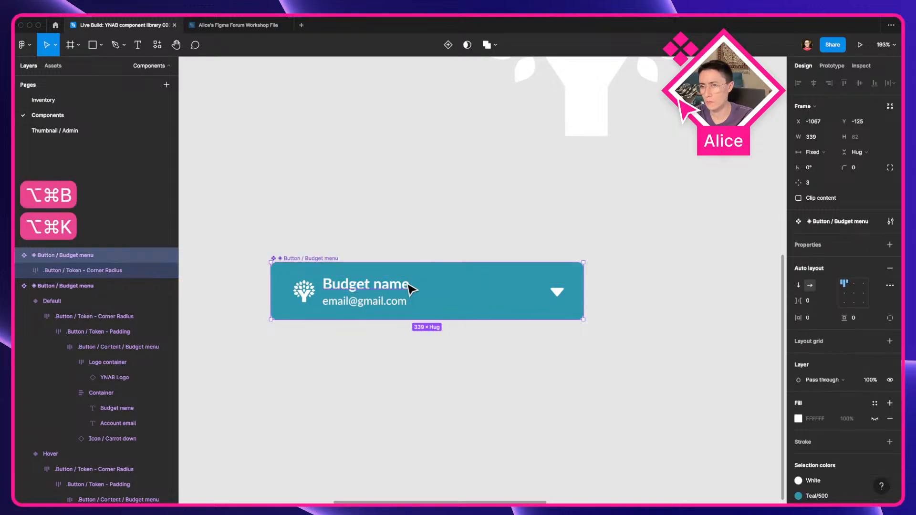
pyautogui.press('super+r')
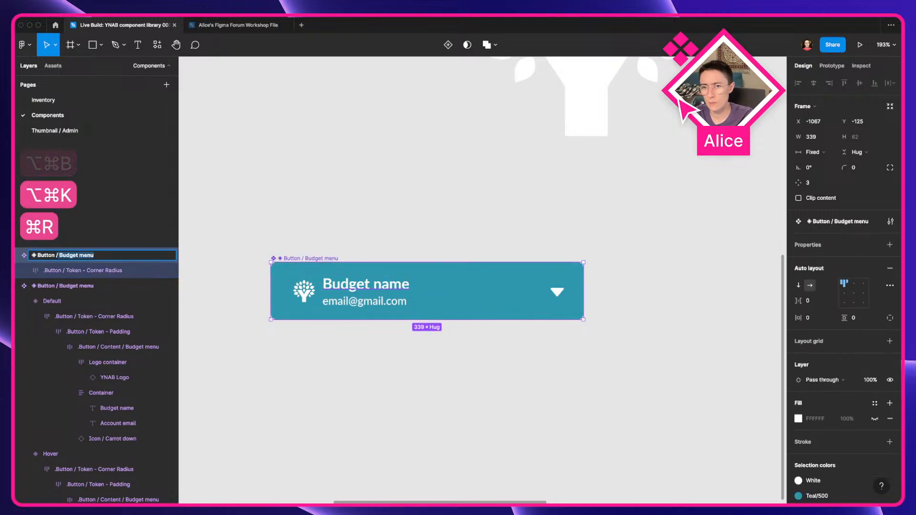
# Step: Inspect the YNAB sidebar's Budget and Reports nav links and their flex CSS in the browser developer tools
pyautogui.hotkey('ctrl', 'Left')
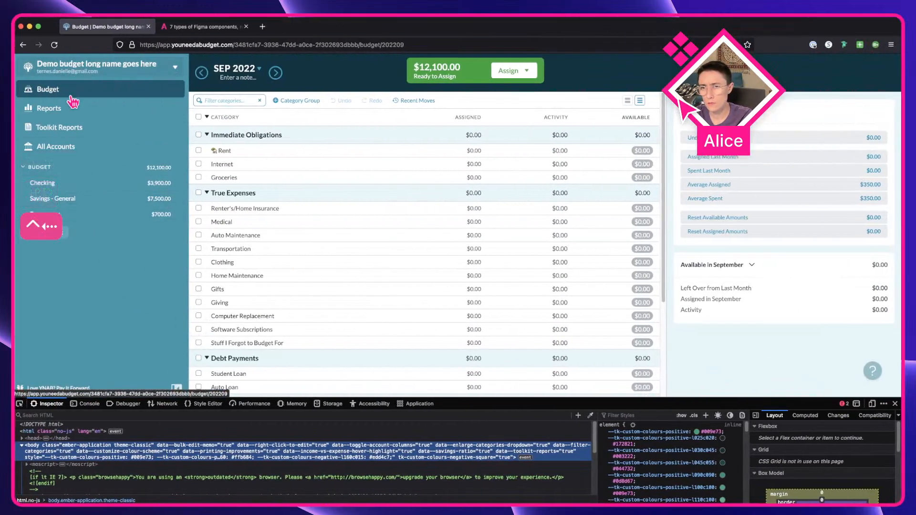
pyautogui.click(19, 404)
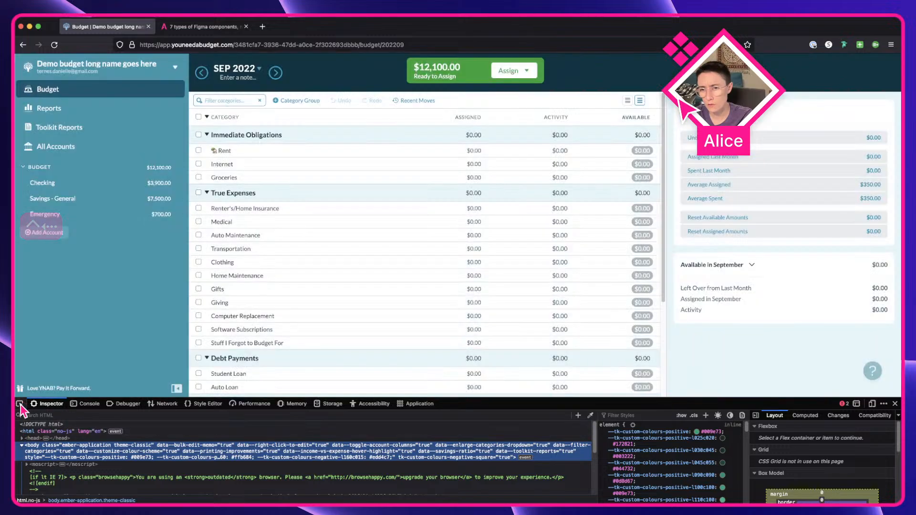
pyautogui.click(126, 119)
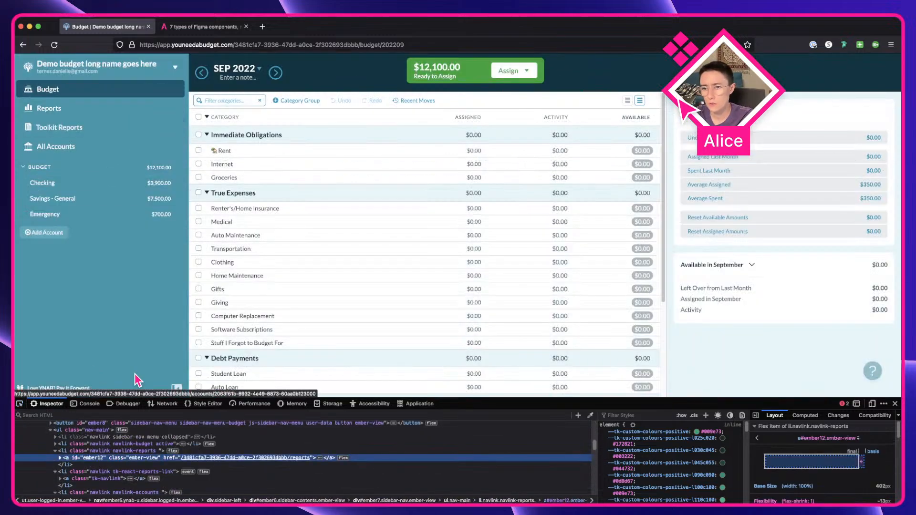
pyautogui.press('Left')
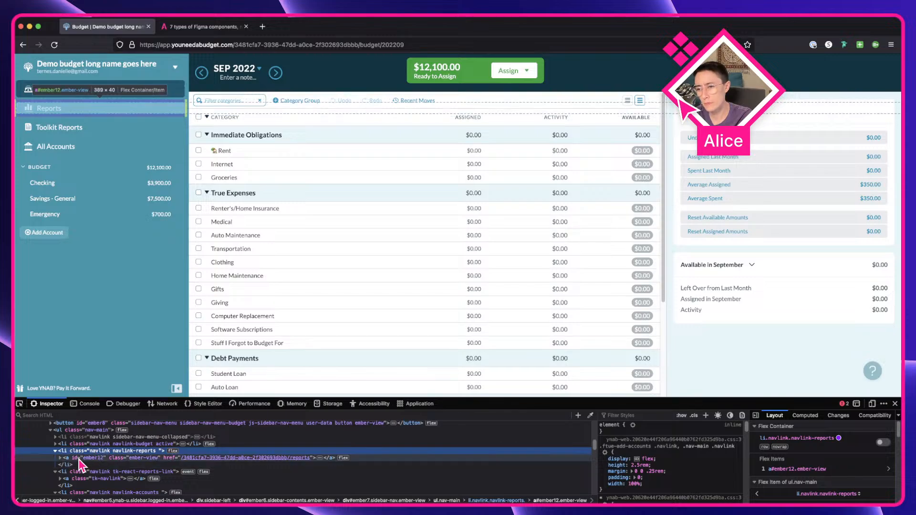
pyautogui.hotkey('ctrl', 'Right')
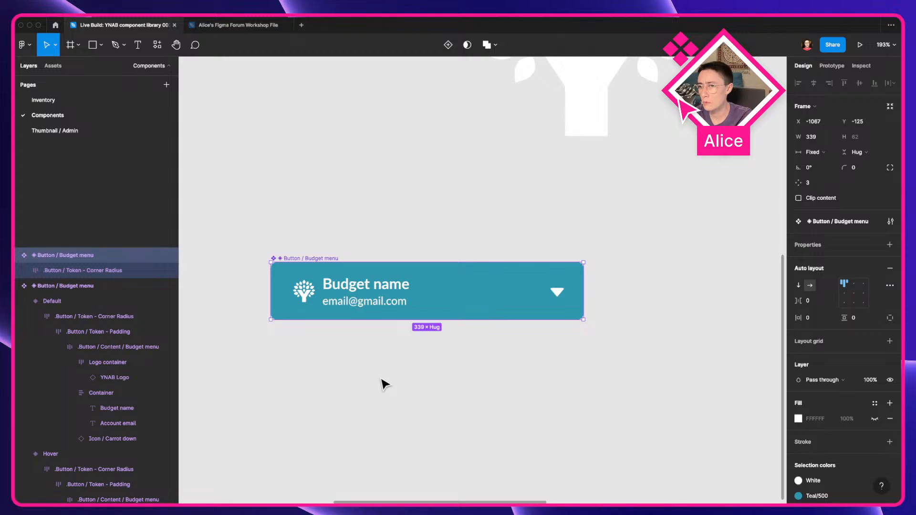
pyautogui.hotkey('ctrl', 'Left')
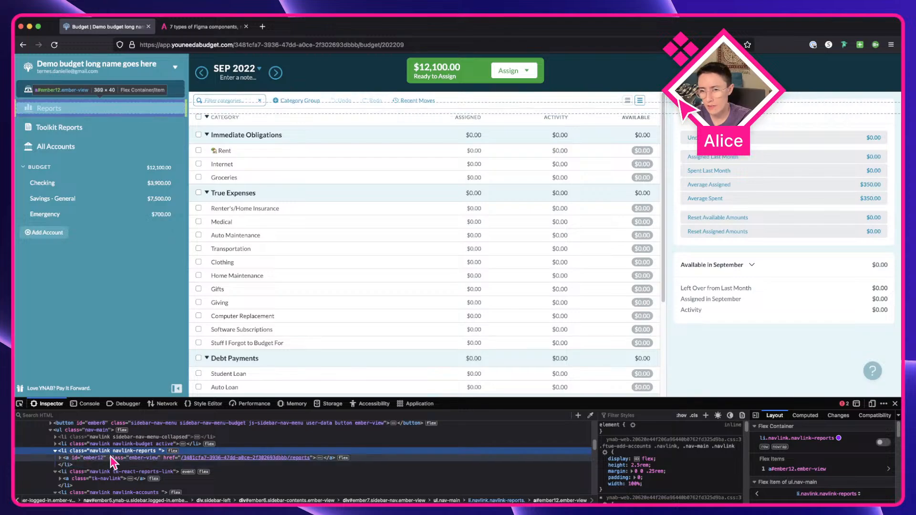
pyautogui.click(145, 444)
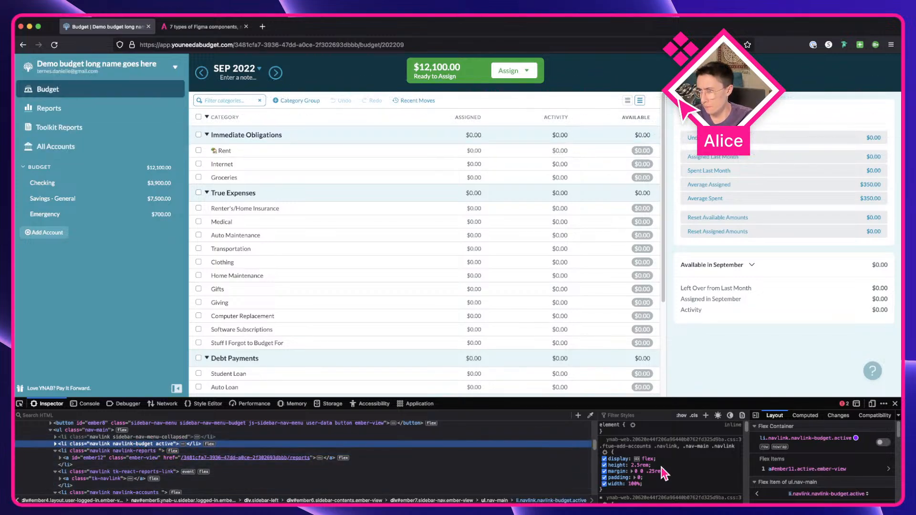
pyautogui.click(684, 420)
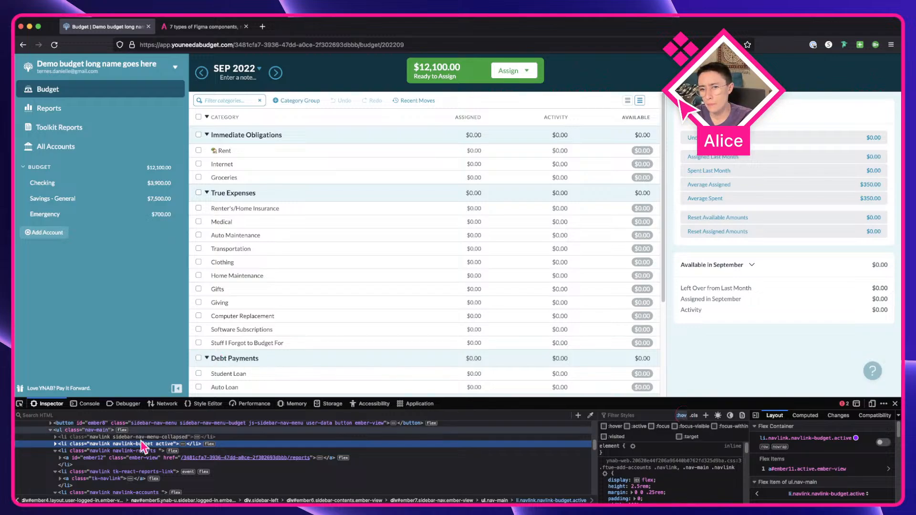
# Step: Inspect the Reports nav link's element and force its hover state in the browser developer tools
pyautogui.click(136, 451)
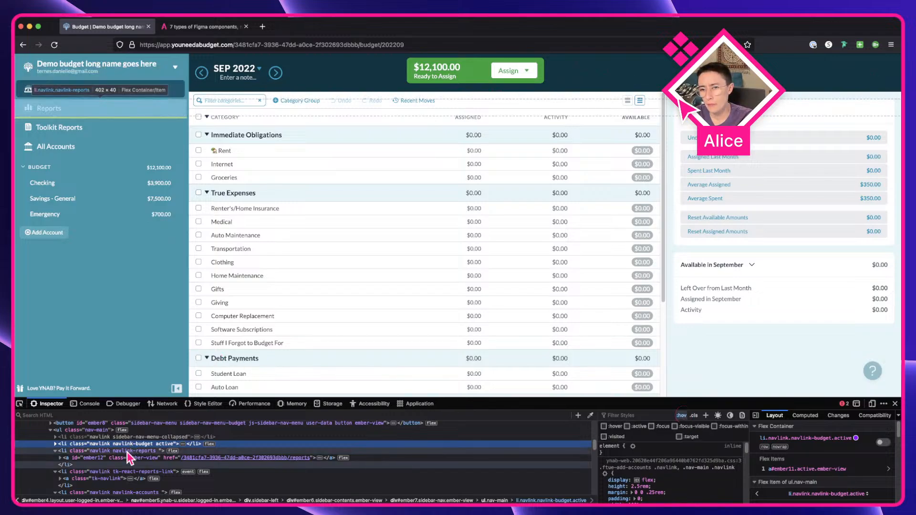
pyautogui.click(604, 426)
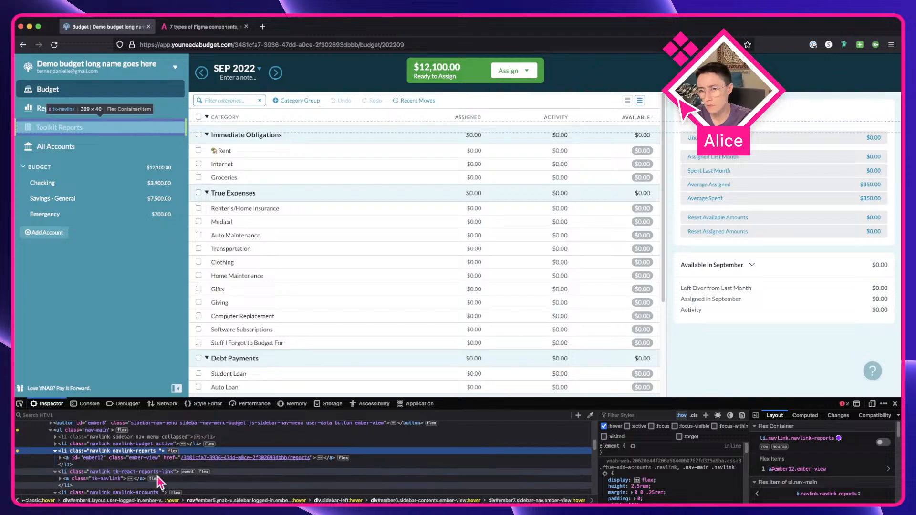
pyautogui.click(138, 458)
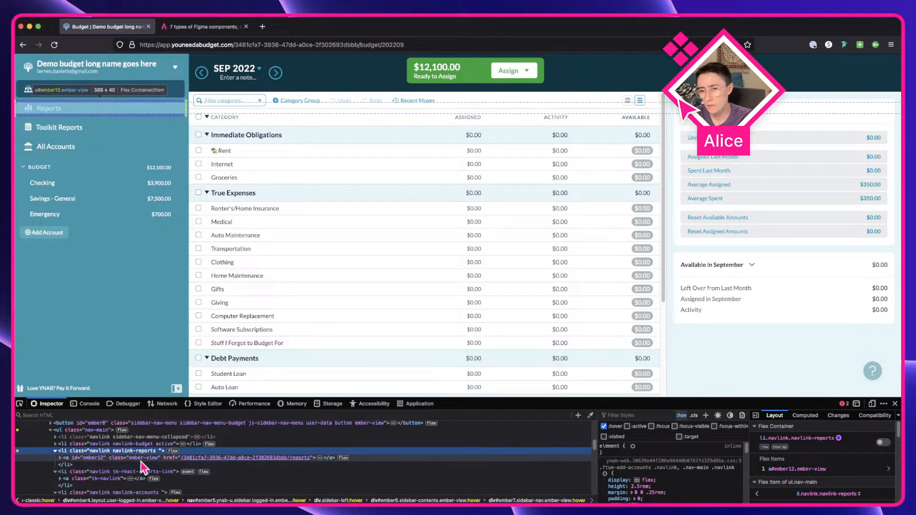
pyautogui.click(604, 427)
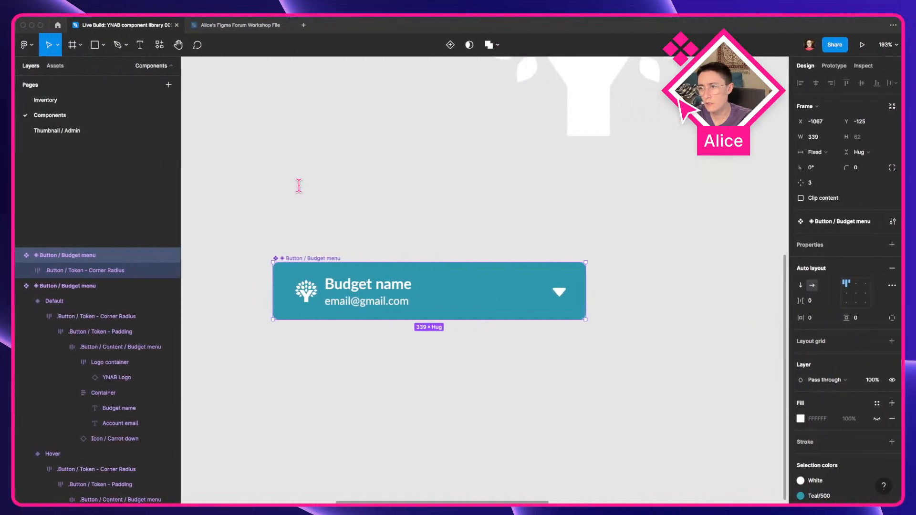
# Step: Browse the reference screenshots on the Figma Inventory page before returning to the browser
pyautogui.click(62, 101)
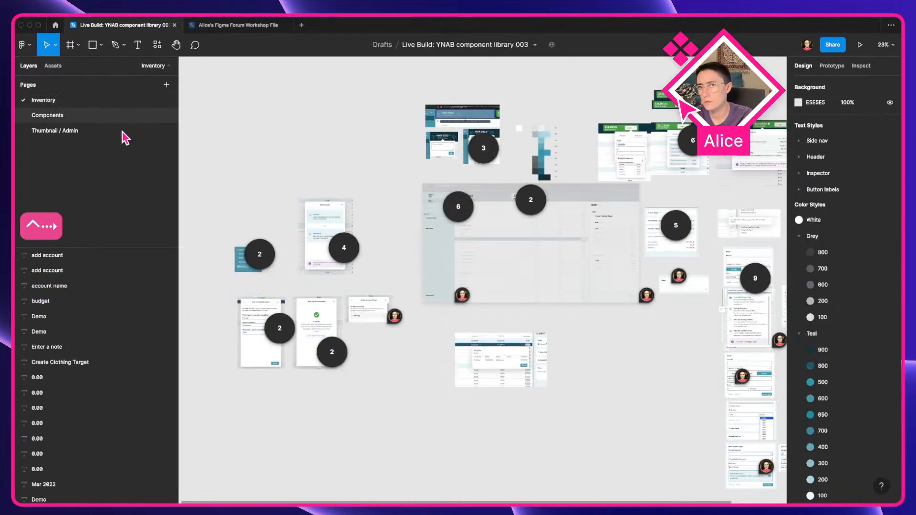
pyautogui.moveTo(300, 161); pyautogui.dragTo(219, 172)
pyautogui.moveTo(471, 369); pyautogui.dragTo(680, 370)
pyautogui.scroll(5, 432, 282)
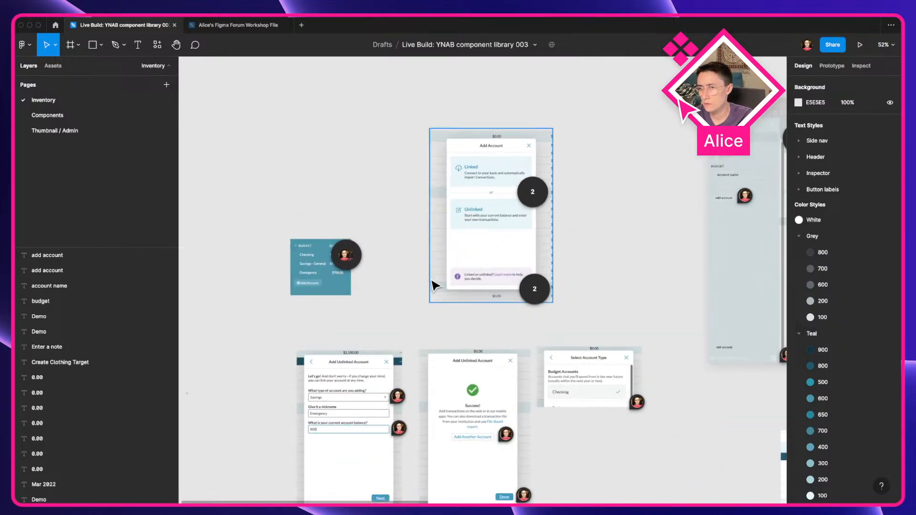
pyautogui.moveTo(368, 360); pyautogui.dragTo(213, 309)
pyautogui.scroll(-3, 216, 308)
pyautogui.moveTo(493, 302); pyautogui.dragTo(373, 399)
pyautogui.moveTo(383, 322); pyautogui.dragTo(325, 252)
pyautogui.scroll(9, 418, 287)
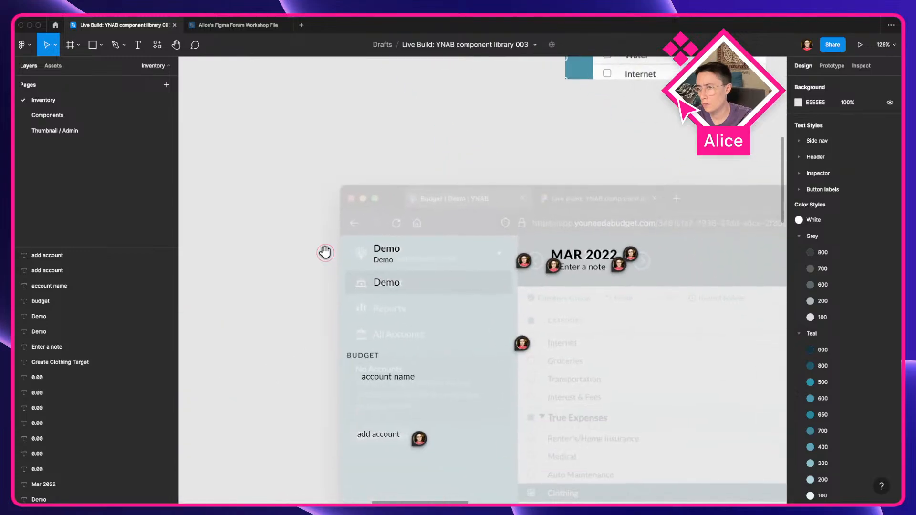
pyautogui.hotkey('ctrl', 'Left')
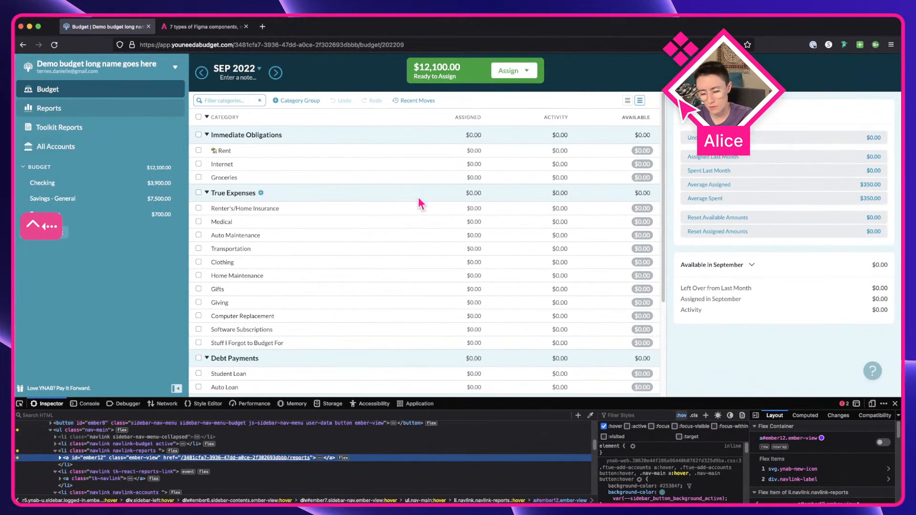
# Step: Capture a screenshot of the sidebar's top section with the account menu and nav links
pyautogui.press('super+shift+4')
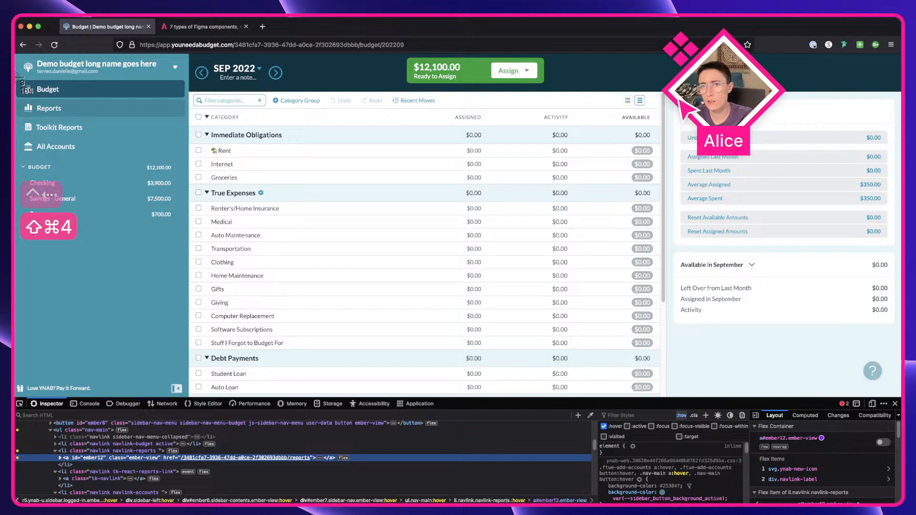
pyautogui.moveTo(17, 79); pyautogui.dragTo(193, 163)
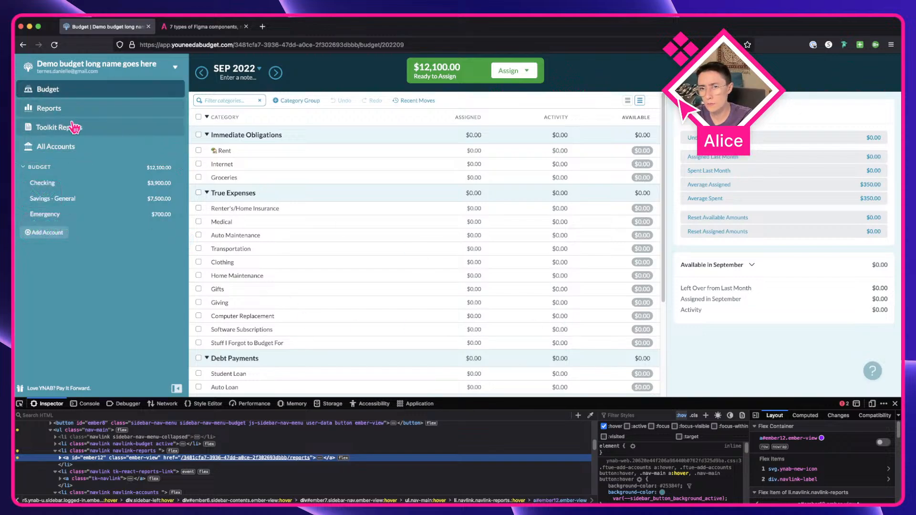
# Step: Force the Toolkit Reports link's focus-visible state in developer tools and screenshot the sidebar's top section
pyautogui.click(86, 479)
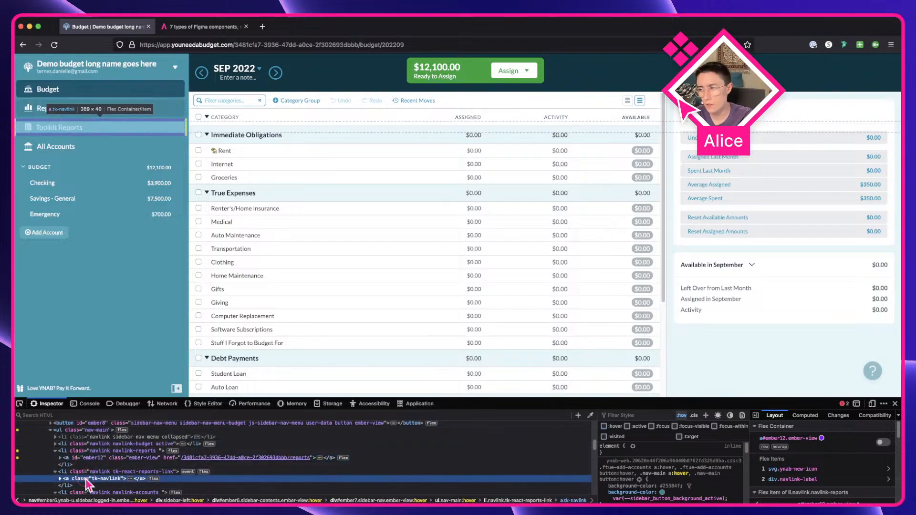
pyautogui.click(651, 427)
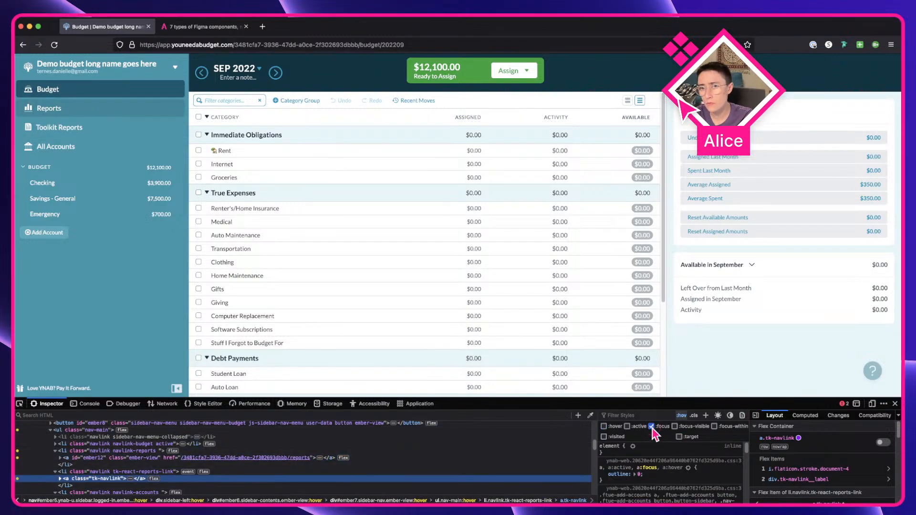
pyautogui.click(652, 427)
pyautogui.click(628, 427)
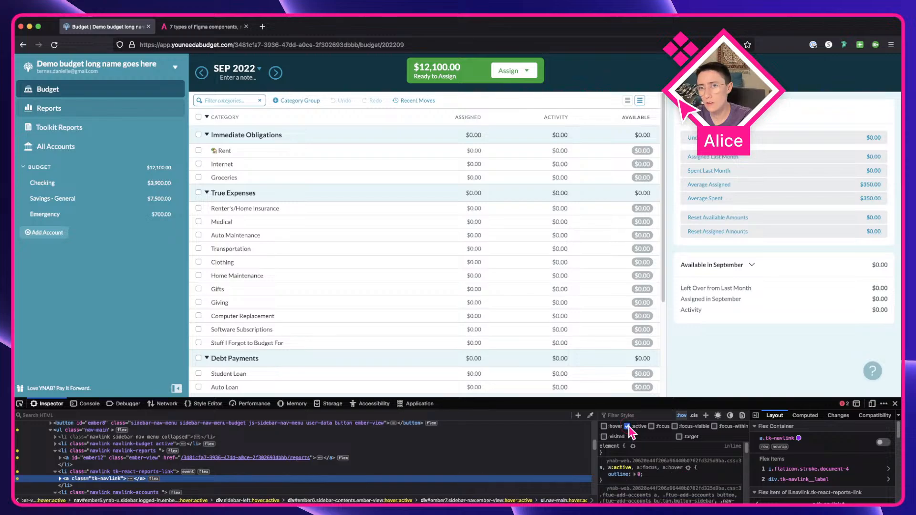
pyautogui.click(628, 427)
pyautogui.click(674, 426)
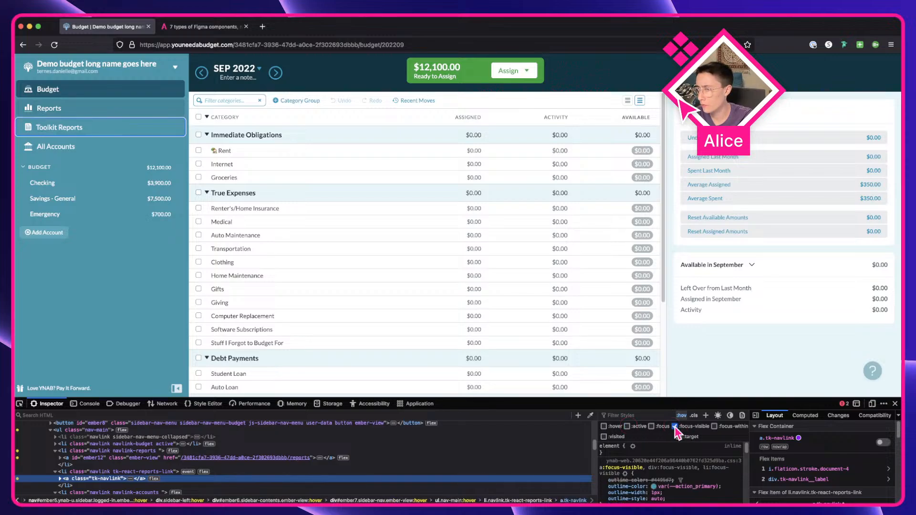
pyautogui.click(675, 427)
pyautogui.click(715, 427)
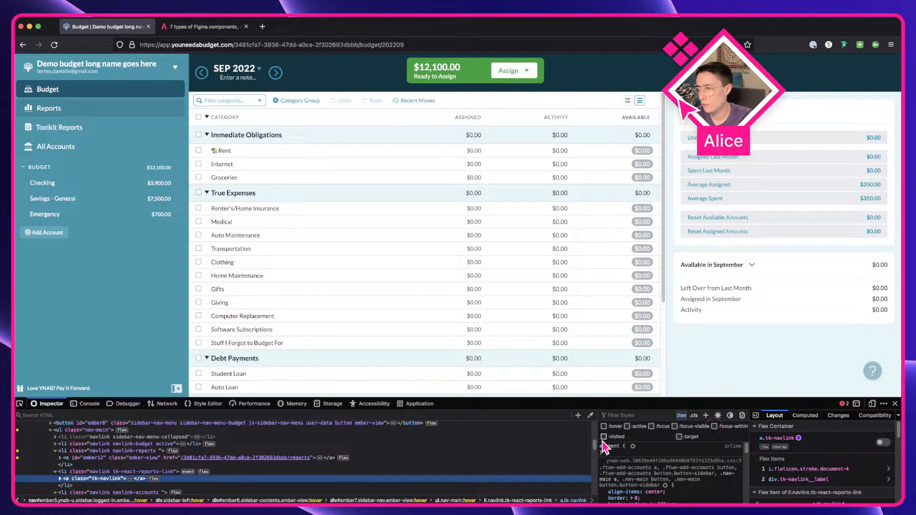
pyautogui.click(604, 437)
pyautogui.click(680, 438)
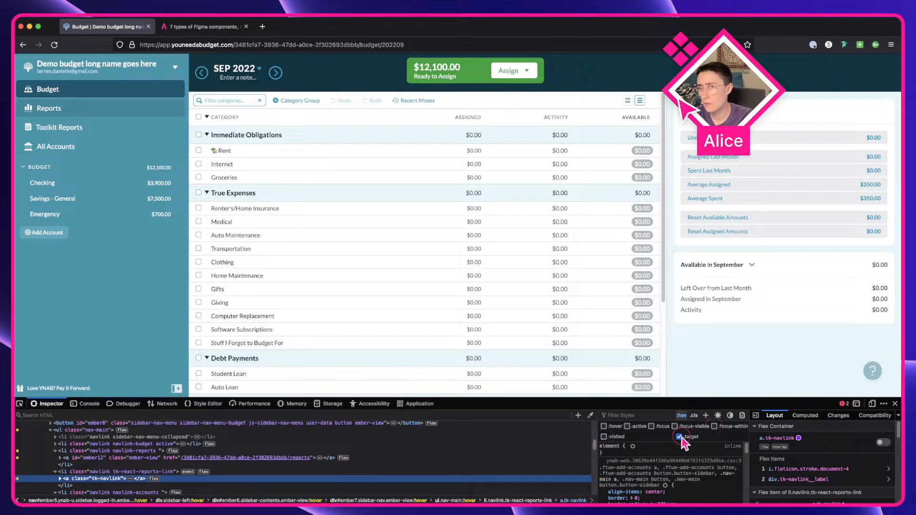
pyautogui.click(680, 437)
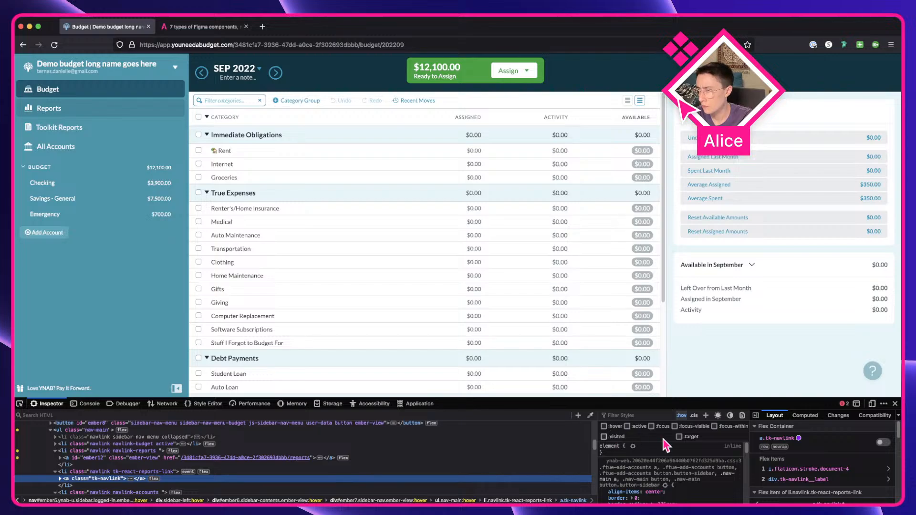
pyautogui.click(675, 426)
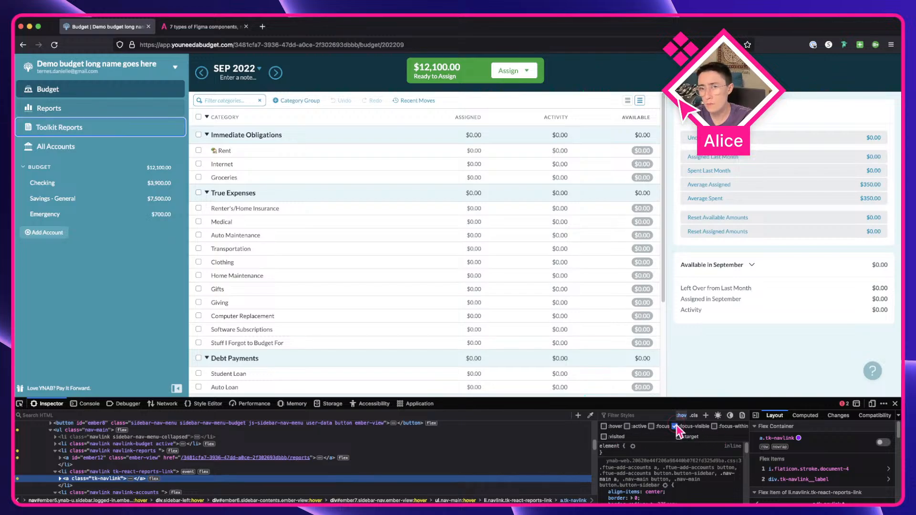
pyautogui.press('shift+super+4')
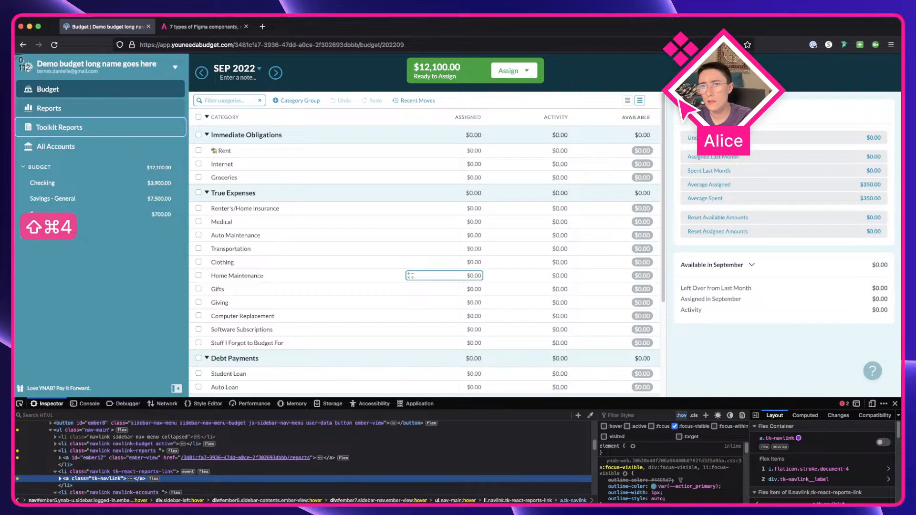
pyautogui.moveTo(15, 54); pyautogui.dragTo(189, 163)
# Step: Bring the sidebar screenshot into Figma and drop it onto the Inventory page canvas
pyautogui.moveTo(190, 163); pyautogui.dragTo(189, 163)
pyautogui.hotkey('ctrl', 'Right')
pyautogui.moveTo(335, 201); pyautogui.dragTo(360, 269)
pyautogui.scroll(-5, 332, 187)
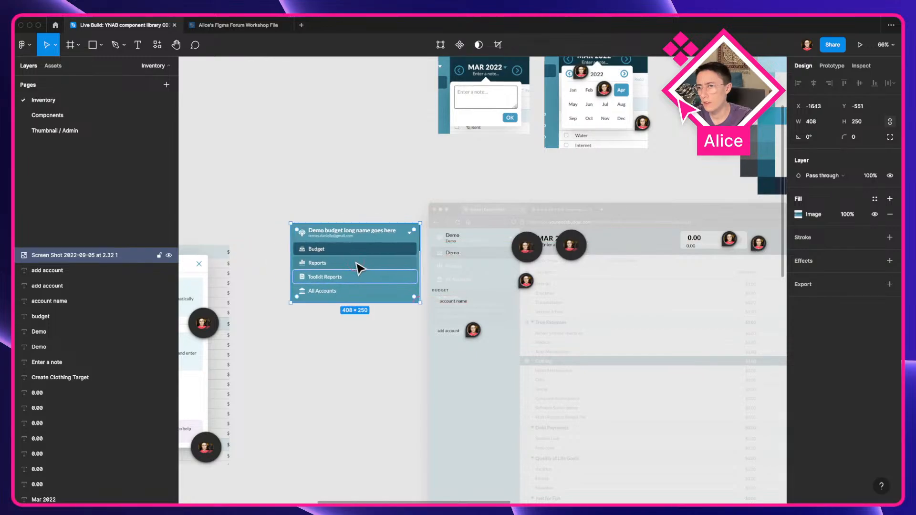
# Step: Copy the screenshot to the Components page and position it below the new Budget menu component
pyautogui.press('super+c')
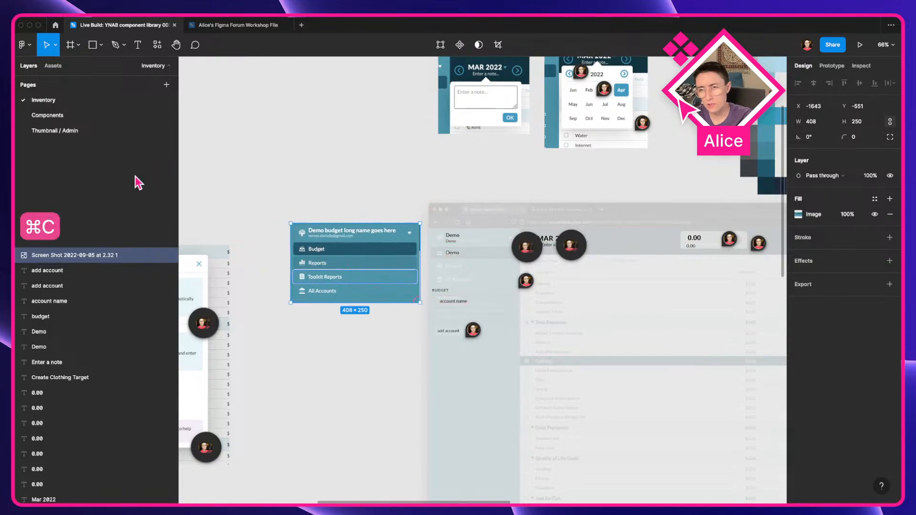
pyautogui.click(102, 116)
pyautogui.press('super+v')
pyautogui.scroll(-5, 363, 336)
pyautogui.moveTo(406, 328); pyautogui.dragTo(651, 342)
pyautogui.scroll(5, 337, 415)
pyautogui.scroll(10, 424, 356)
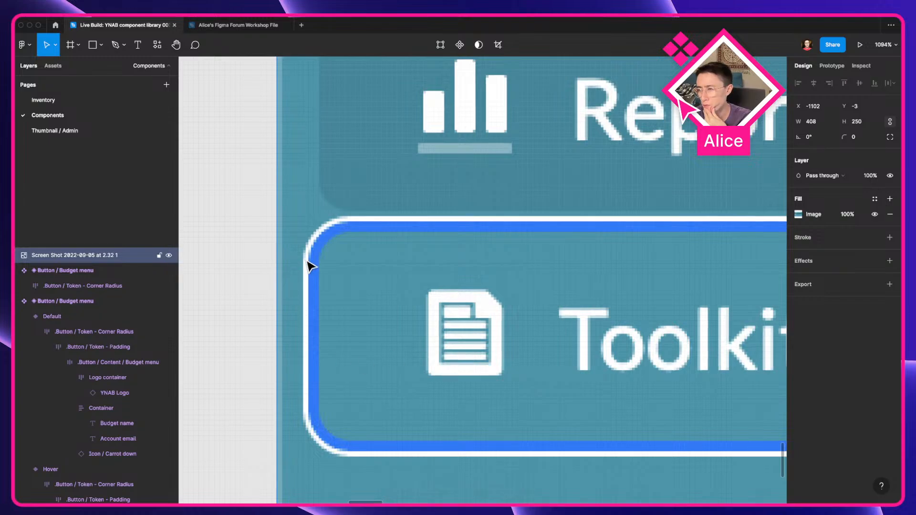
pyautogui.scroll(-12, 311, 267)
pyautogui.moveTo(444, 334); pyautogui.dragTo(458, 339)
pyautogui.moveTo(564, 366); pyautogui.dragTo(586, 387)
pyautogui.hscroll(5, 588, 325)
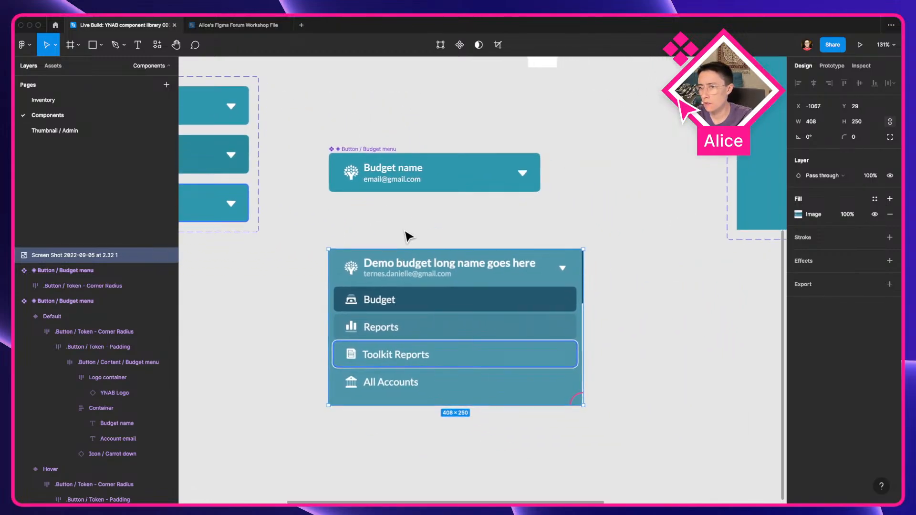
# Step: Remove the content wrapper frame inside the new Budget menu component, keeping its children
pyautogui.doubleClick(388, 173)
pyautogui.doubleClick(387, 173)
pyautogui.doubleClick(387, 172)
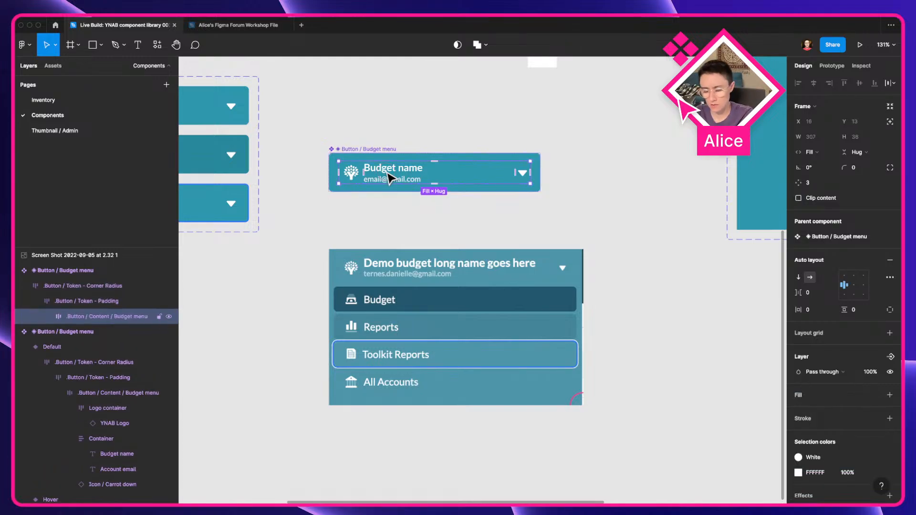
pyautogui.press('shift+super+g')
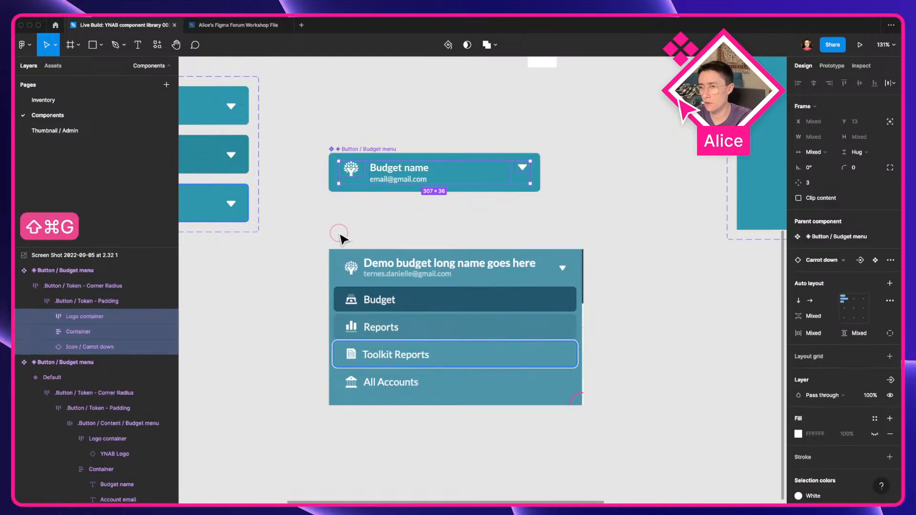
pyautogui.click(339, 234)
# Step: Delete the logo container and the email text from the new Budget menu component
pyautogui.doubleClick(359, 172)
pyautogui.doubleClick(358, 172)
pyautogui.doubleClick(358, 172)
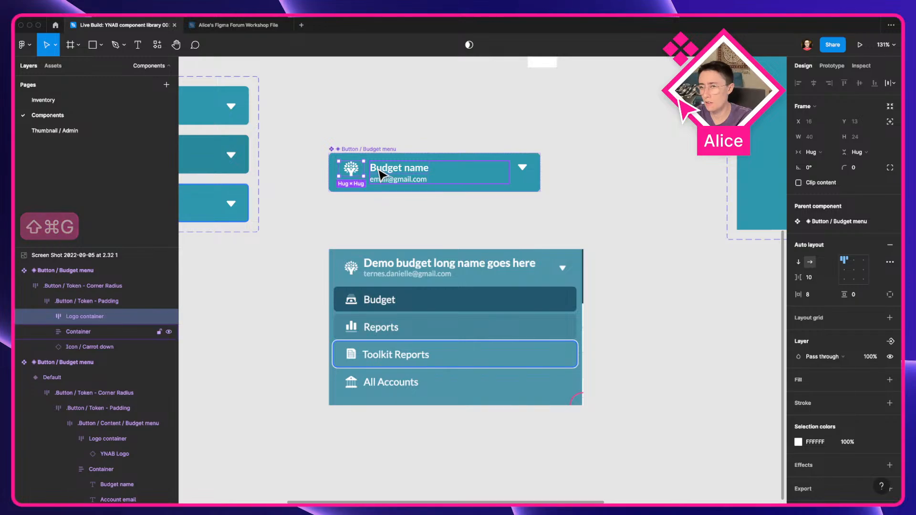
pyautogui.press('Delete')
pyautogui.doubleClick(368, 182)
pyautogui.doubleClick(369, 181)
pyautogui.doubleClick(369, 182)
pyautogui.press('Delete')
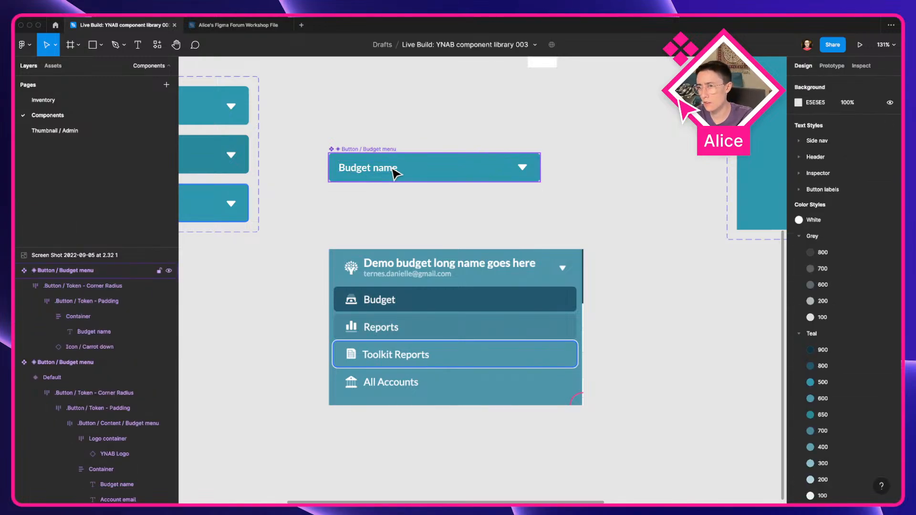
# Step: Unwrap the Budget name text from its Container frame inside the new Budget menu component
pyautogui.doubleClick(394, 173)
pyautogui.doubleClick(395, 173)
pyautogui.doubleClick(395, 173)
pyautogui.hotkey('ctrl', 'shift', 'g')
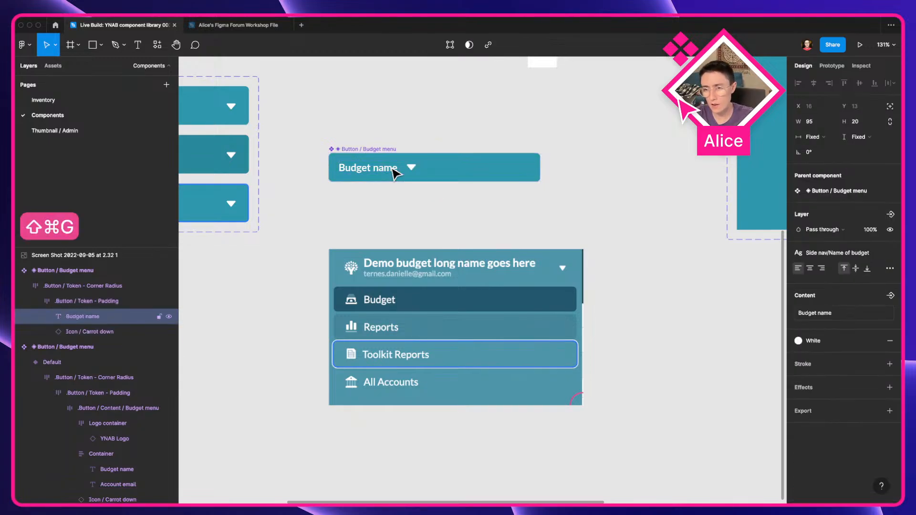
pyautogui.click(117, 302)
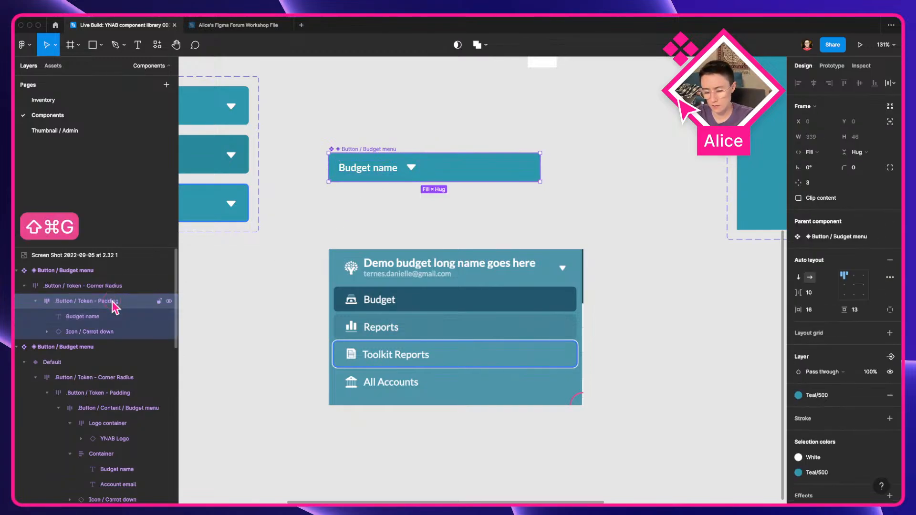
pyautogui.hotkey('ctrl', 'shift', 'g')
pyautogui.press('super+z')
# Step: Remove the corner-radius wrapper frame from the default Budget menu variant and inspect its inner layers
pyautogui.click(385, 230)
pyautogui.moveTo(328, 237); pyautogui.dragTo(517, 286)
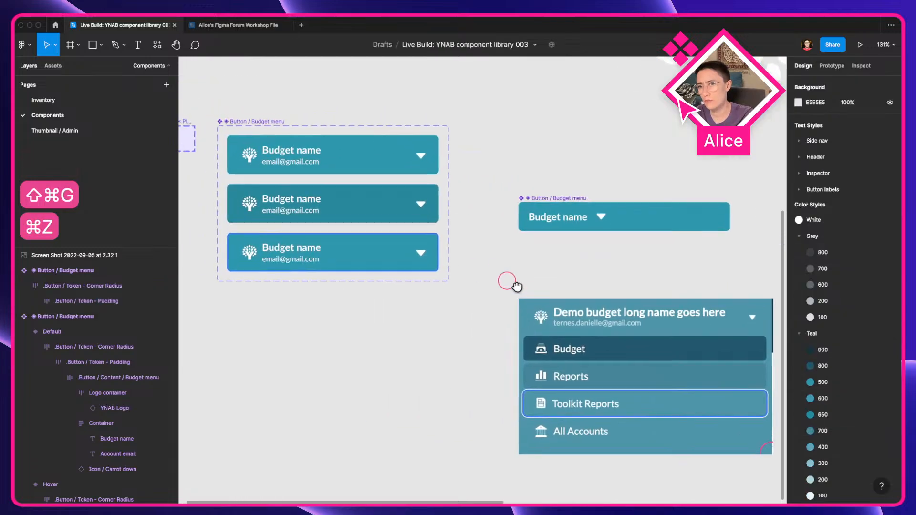
pyautogui.click(275, 162)
pyautogui.moveTo(302, 151); pyautogui.dragTo(458, 210)
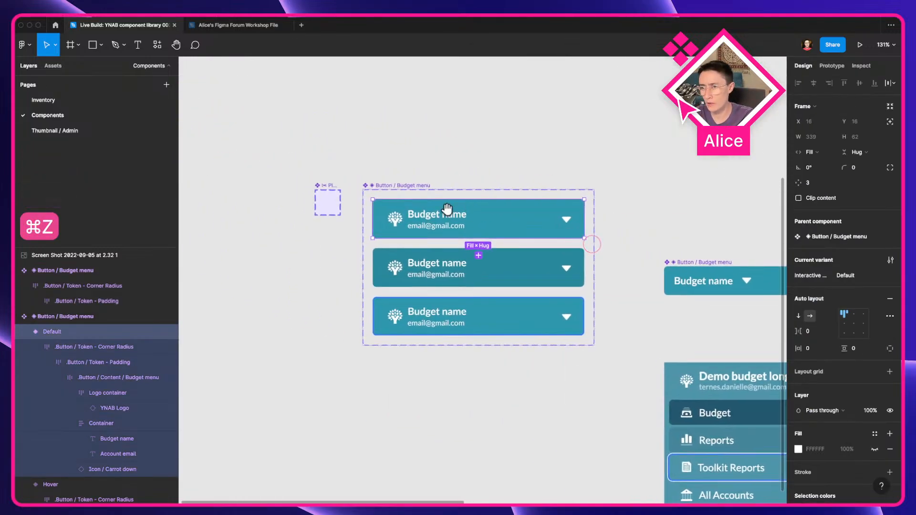
pyautogui.doubleClick(432, 221)
pyautogui.press('super+shift+g')
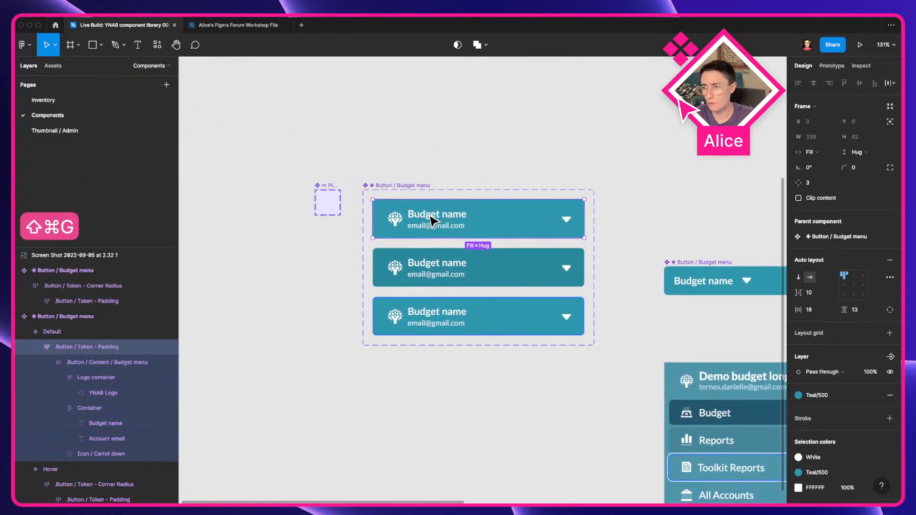
pyautogui.press('super+shift+g')
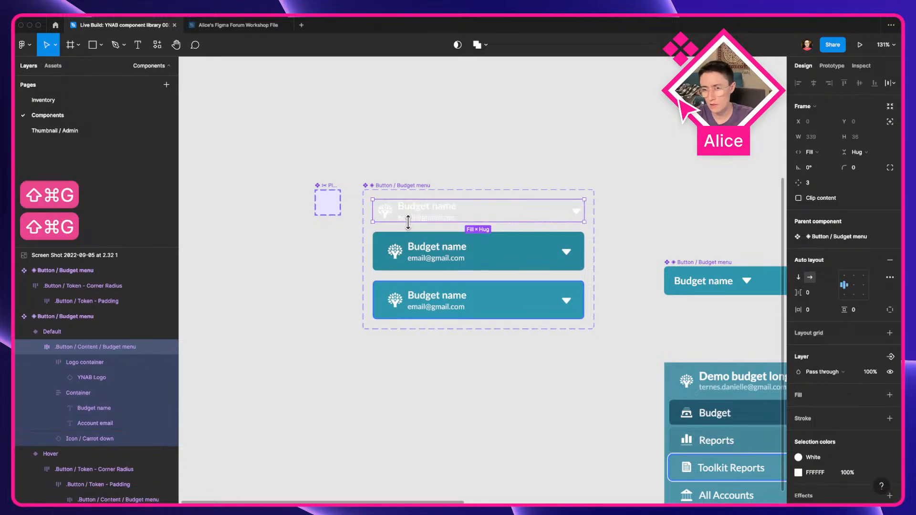
pyautogui.press('super+z')
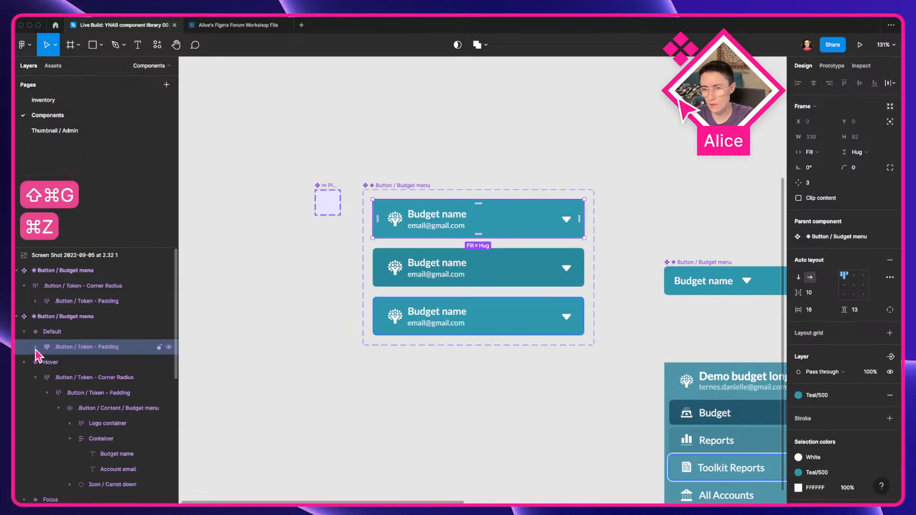
pyautogui.click(75, 365)
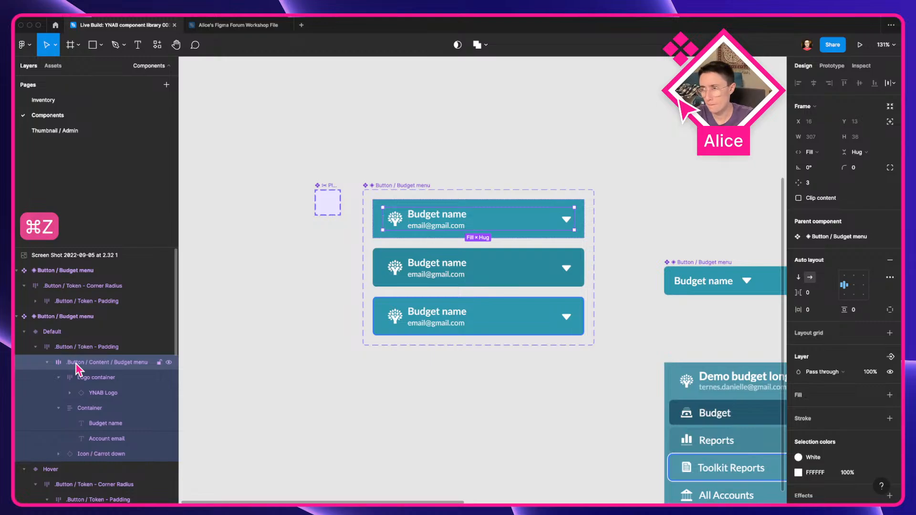
# Step: Try to remove the padding wrapper frame from the default Budget menu variant after inspecting its inner layers
pyautogui.click(105, 380)
pyautogui.click(107, 408)
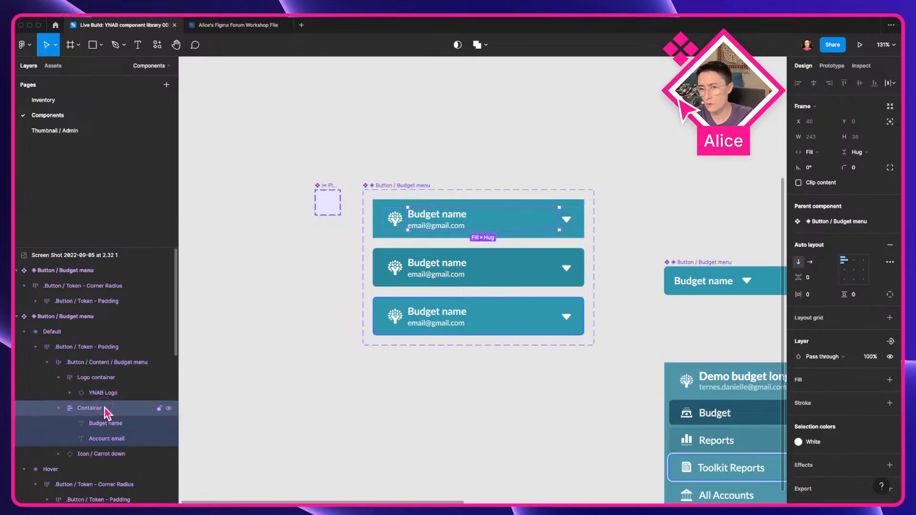
pyautogui.click(93, 364)
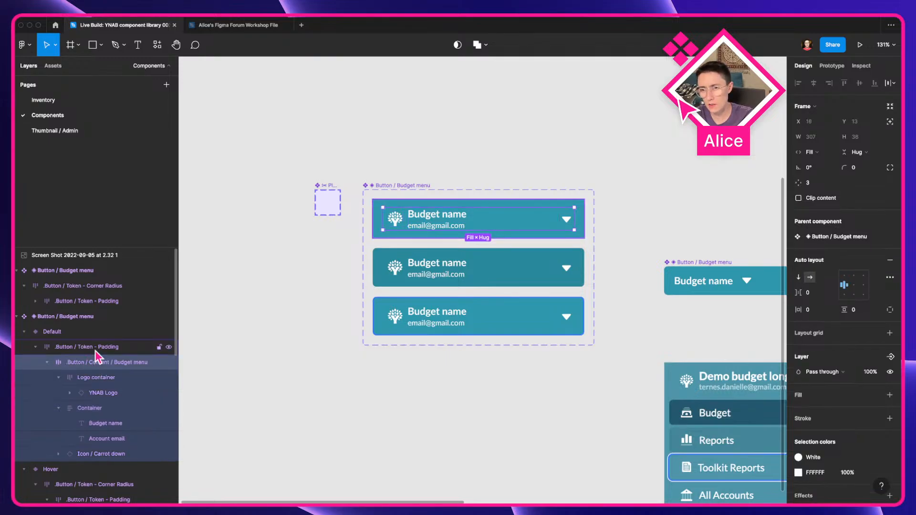
pyautogui.click(95, 349)
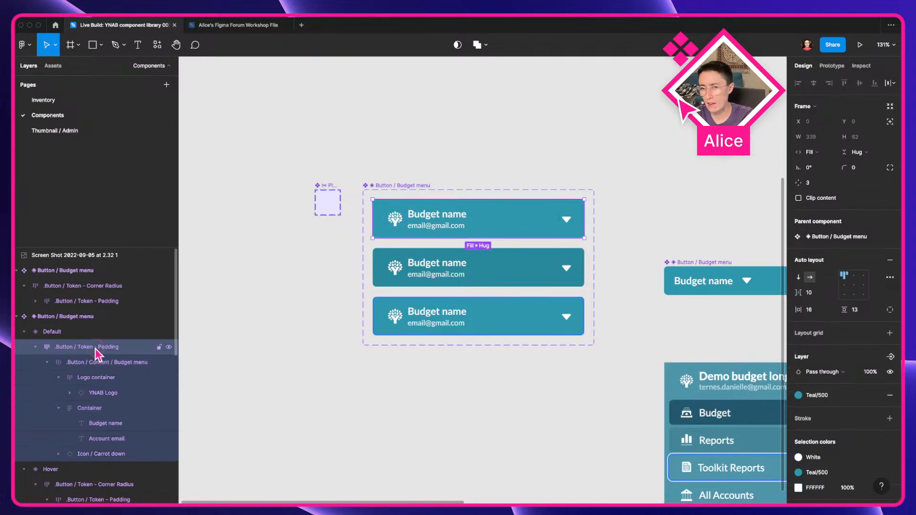
pyautogui.press('shift+super+g')
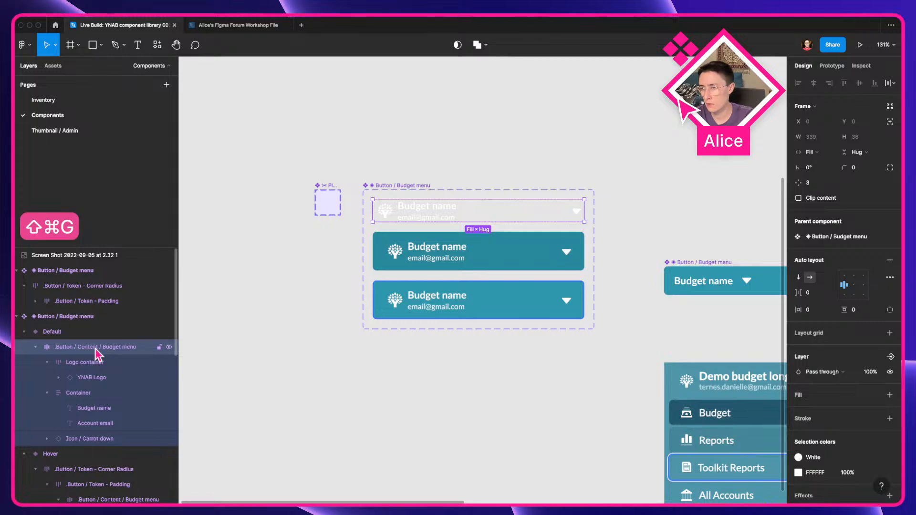
pyautogui.press('super+z')
pyautogui.moveTo(458, 231); pyautogui.dragTo(246, 248)
pyautogui.hscroll(-3, 251, 253)
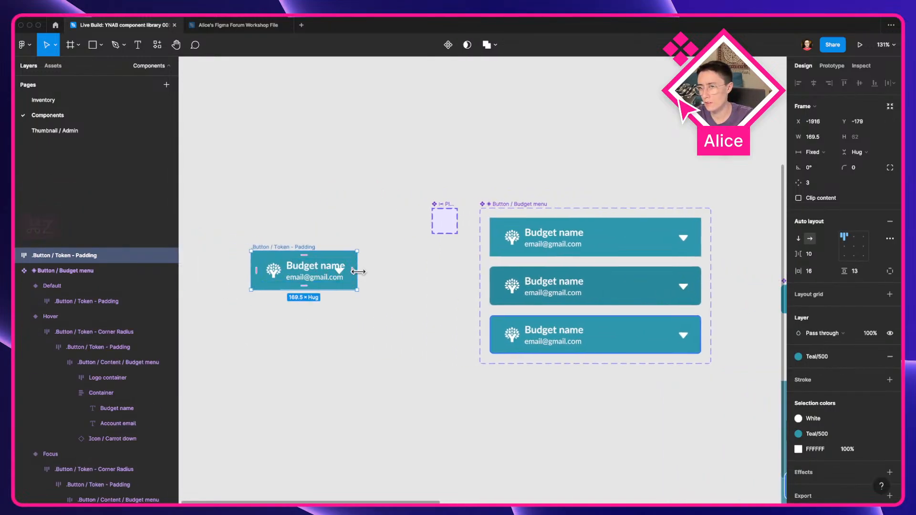
pyautogui.moveTo(358, 281); pyautogui.dragTo(451, 287)
pyautogui.moveTo(375, 281)
pyautogui.mouseDown()
pyautogui.moveTo(371, 288)
pyautogui.moveTo(364, 281)
pyautogui.mouseUp()
pyautogui.press('super+z')
pyautogui.press('super+z')
pyautogui.click(426, 333)
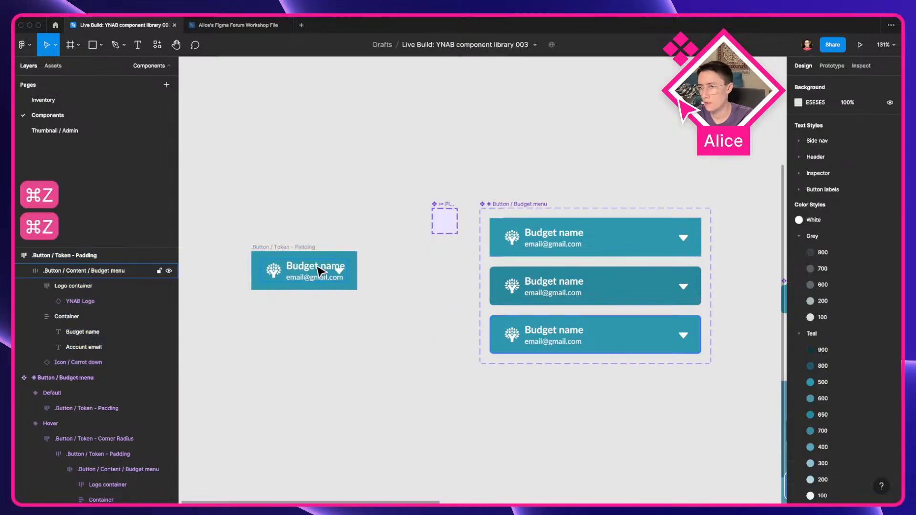
pyautogui.click(294, 247)
pyautogui.press('Delete')
# Step: Place a copy of the default Budget menu variant on the canvas and detach it from the component
pyautogui.click(545, 240)
pyautogui.moveTo(582, 237); pyautogui.dragTo(320, 283)
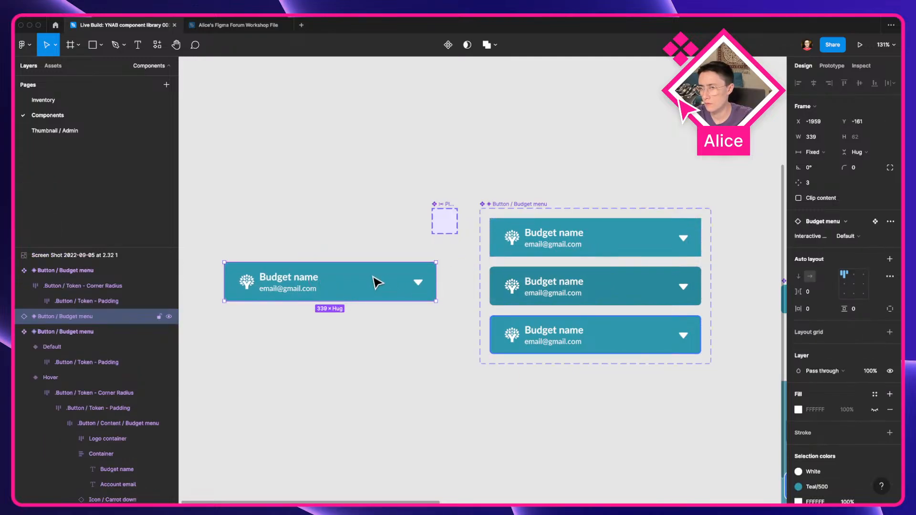
pyautogui.press('alt+super+b')
pyautogui.click(425, 364)
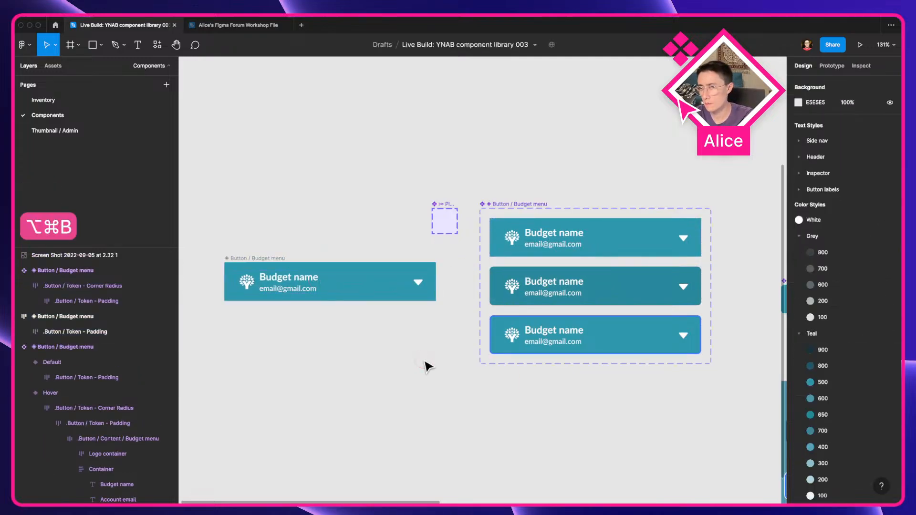
# Step: Place a copy of the Hover Budget menu variant below it and detach that instance
pyautogui.click(520, 245)
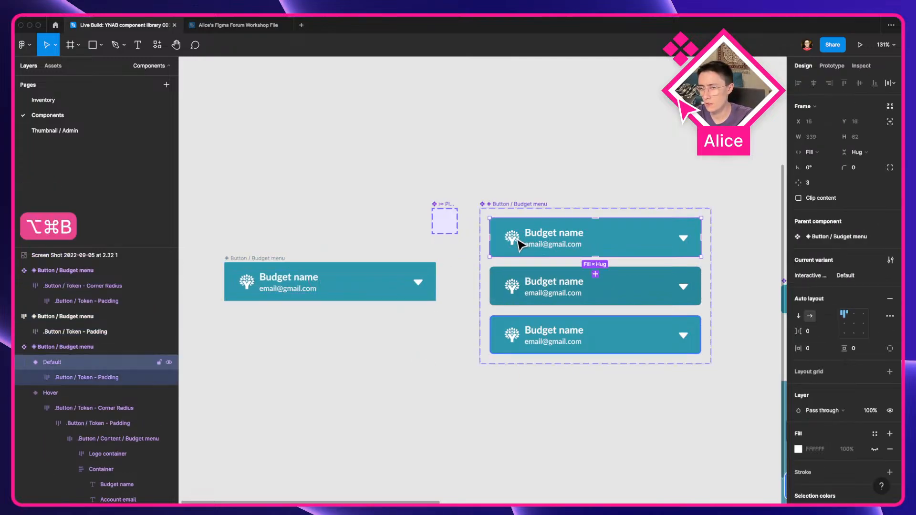
pyautogui.click(315, 370)
pyautogui.click(512, 261)
pyautogui.click(522, 287)
pyautogui.moveTo(553, 290); pyautogui.dragTo(260, 341)
pyautogui.press('alt+super+b')
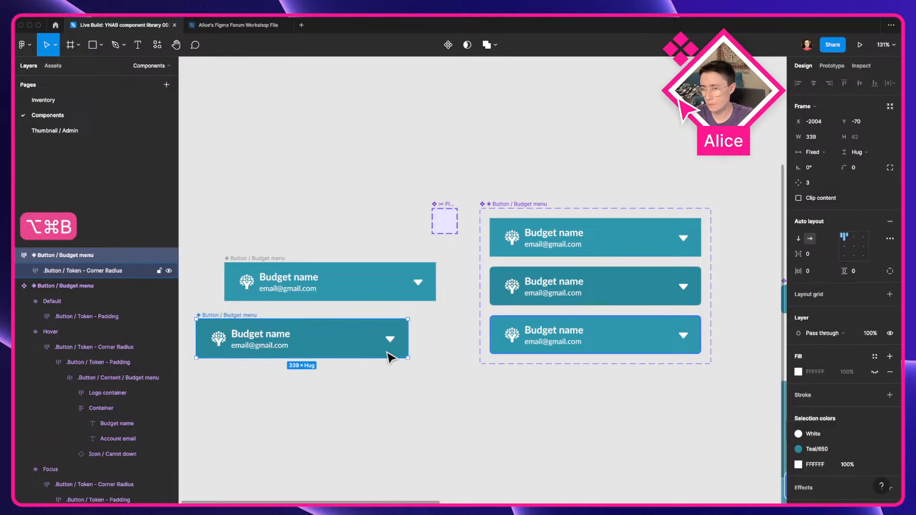
# Step: Place a detached copy of the Focus Budget menu variant further down and nudge the hover copy into line
pyautogui.click(608, 339)
pyautogui.moveTo(542, 352); pyautogui.dragTo(304, 406)
pyautogui.press('super+z')
pyautogui.moveTo(515, 342); pyautogui.dragTo(242, 424)
pyautogui.press('alt+super+b')
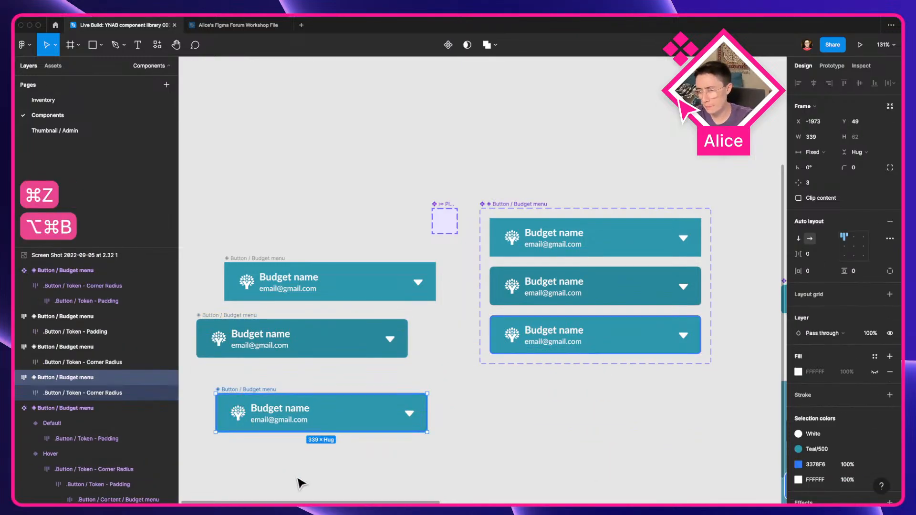
pyautogui.click(301, 483)
pyautogui.moveTo(235, 321); pyautogui.dragTo(246, 317)
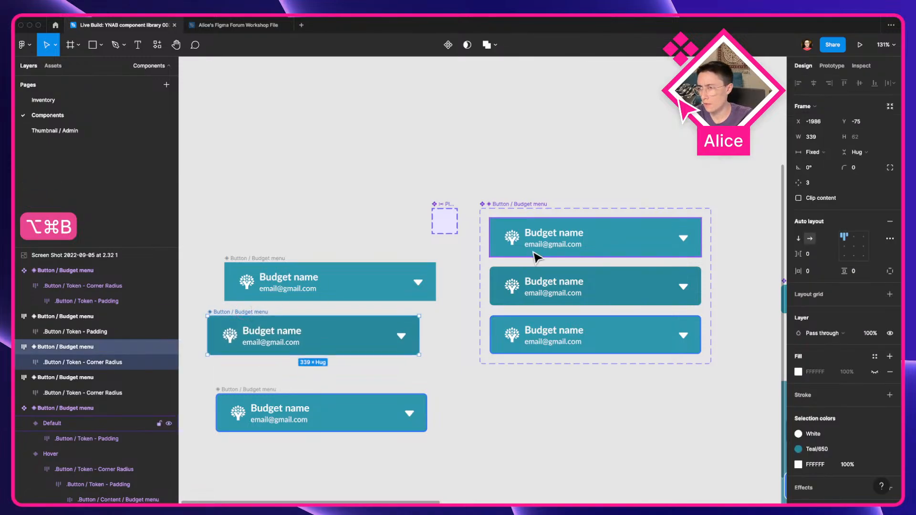
# Step: Remove the padding wrapper frame from the default Budget menu variant
pyautogui.doubleClick(558, 237)
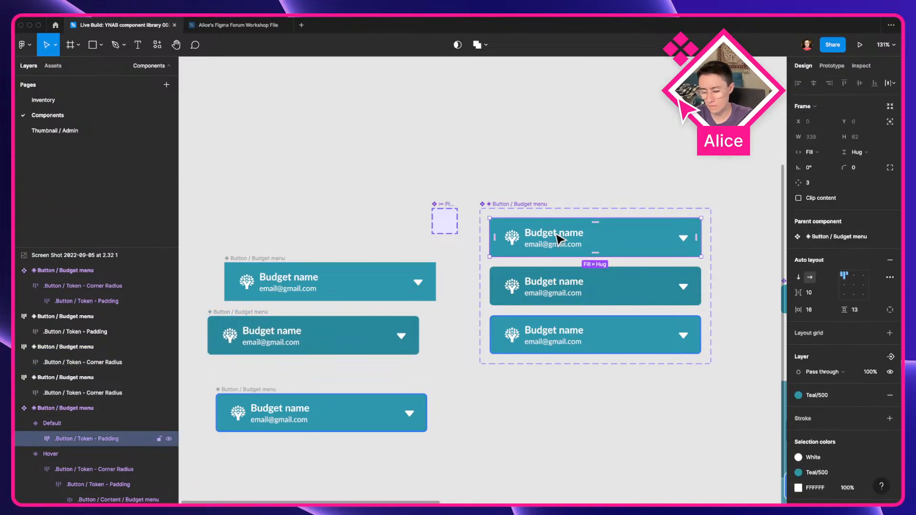
pyautogui.press('shift+super+g')
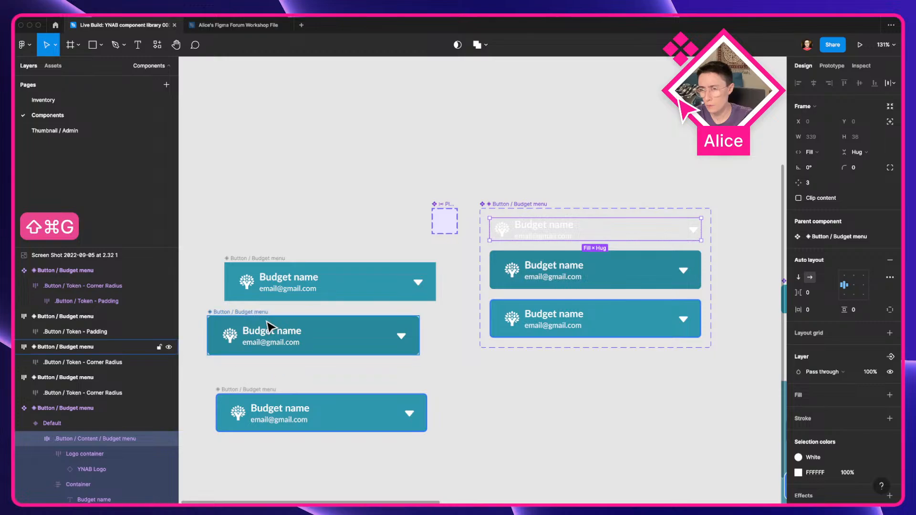
# Step: Give the default Budget menu variant 16 horizontal and 13 vertical padding, matching the hover copy's padding frame
pyautogui.click(250, 317)
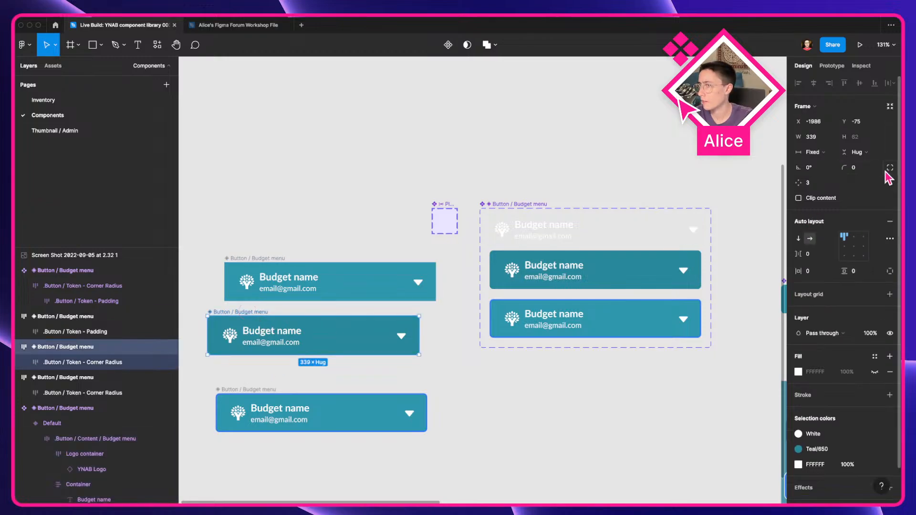
pyautogui.doubleClick(252, 336)
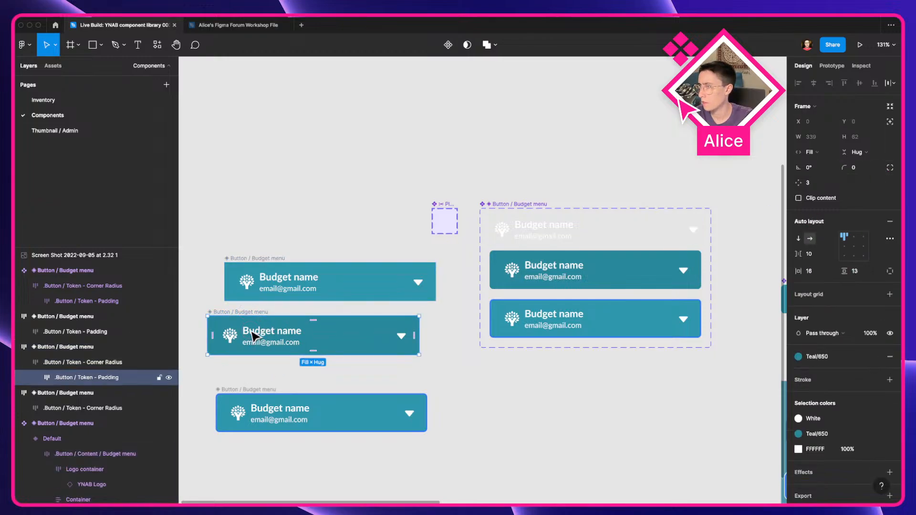
pyautogui.doubleClick(256, 337)
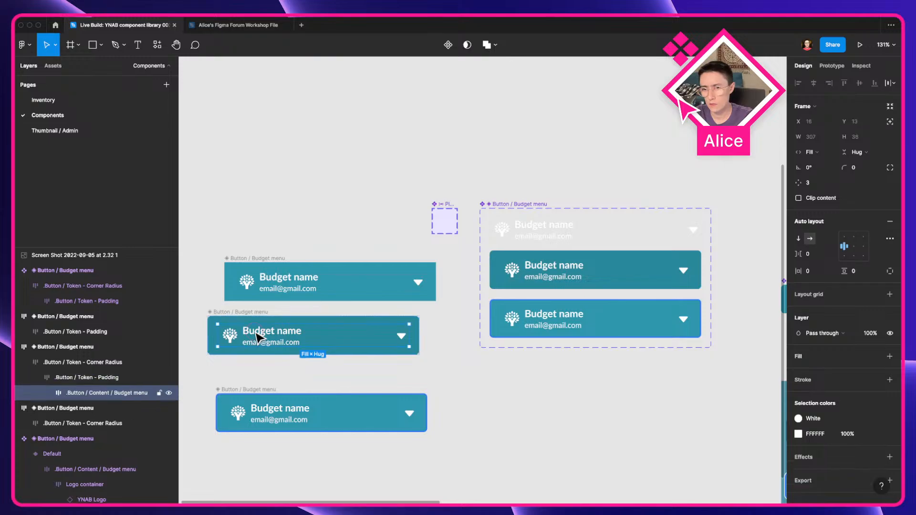
pyautogui.click(81, 378)
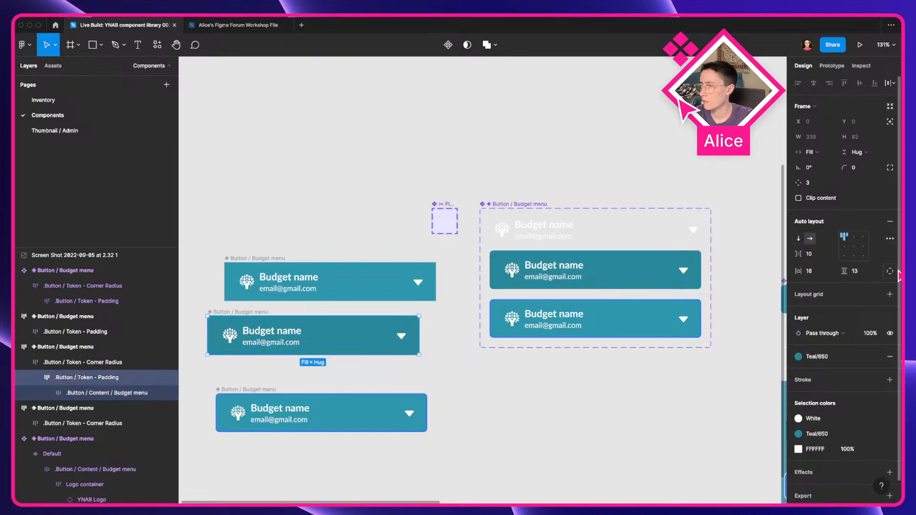
pyautogui.click(615, 235)
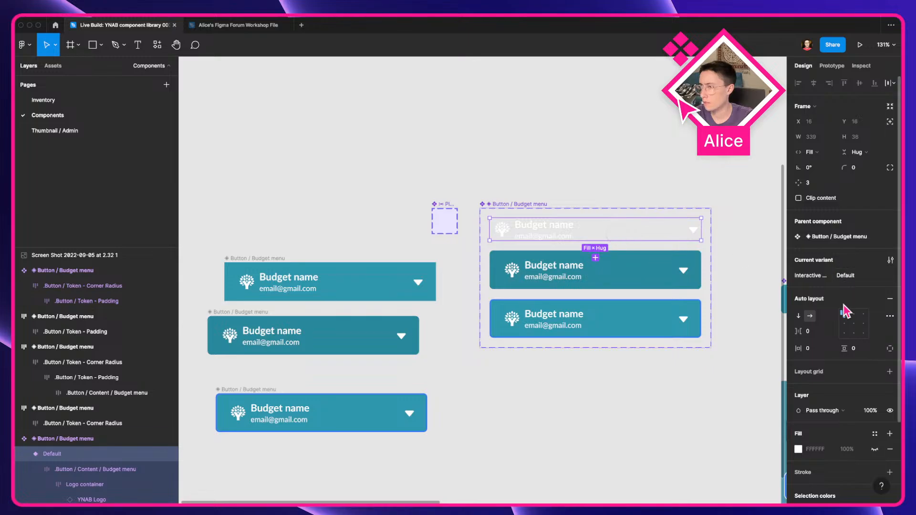
pyautogui.click(809, 349)
pyautogui.write('16')
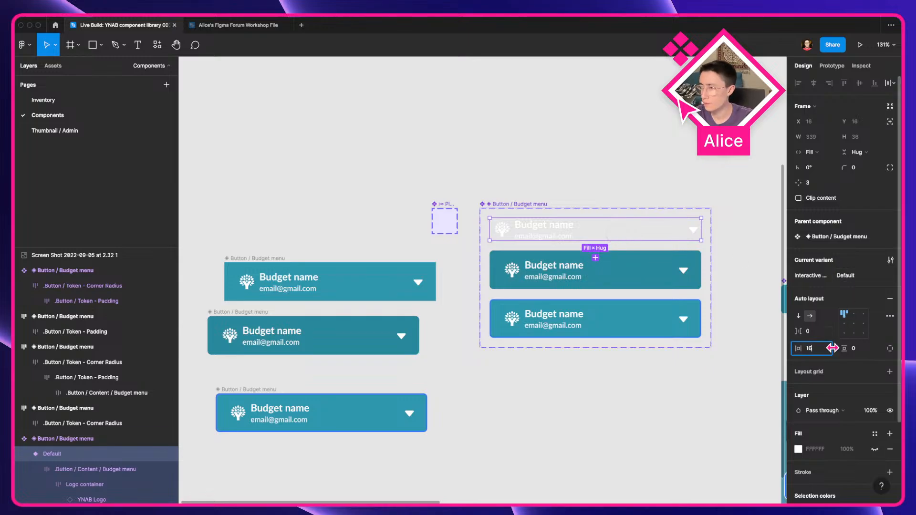
pyautogui.click(861, 352)
pyautogui.write('13')
pyautogui.press('Tab')
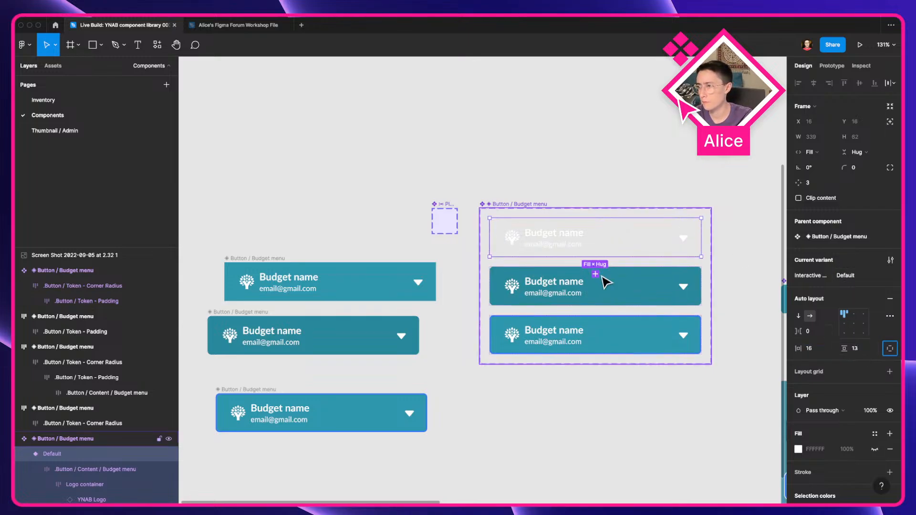
# Step: Apply the Teal 500 color style as the default Budget menu variant's fill
pyautogui.scroll(-2, 840, 381)
pyautogui.click(301, 288)
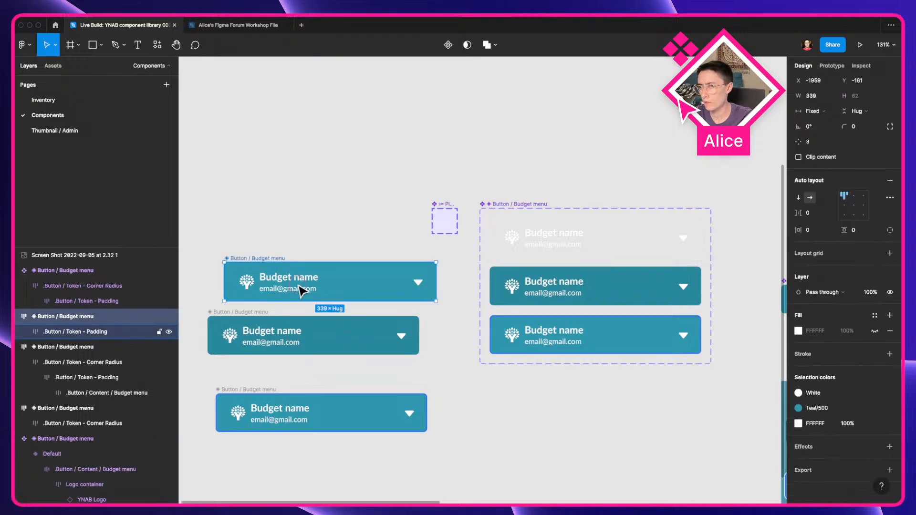
pyautogui.click(565, 247)
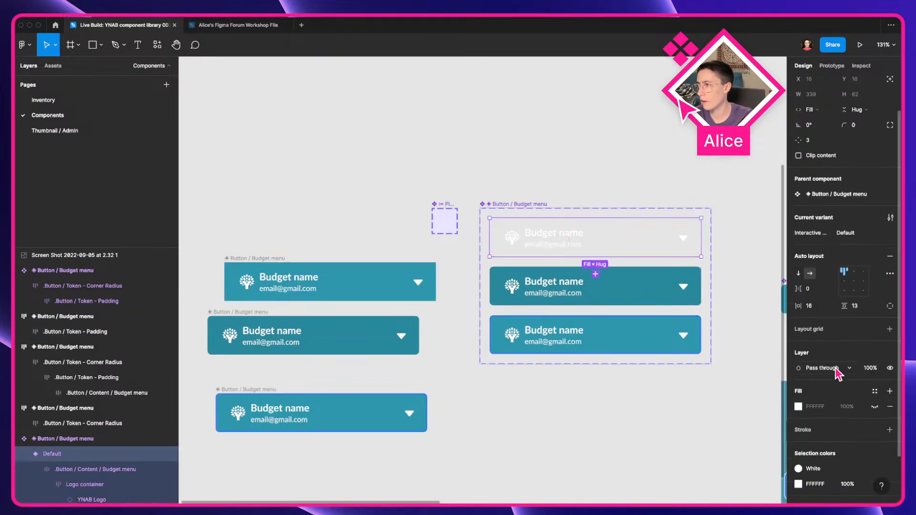
pyautogui.click(875, 408)
pyautogui.click(875, 395)
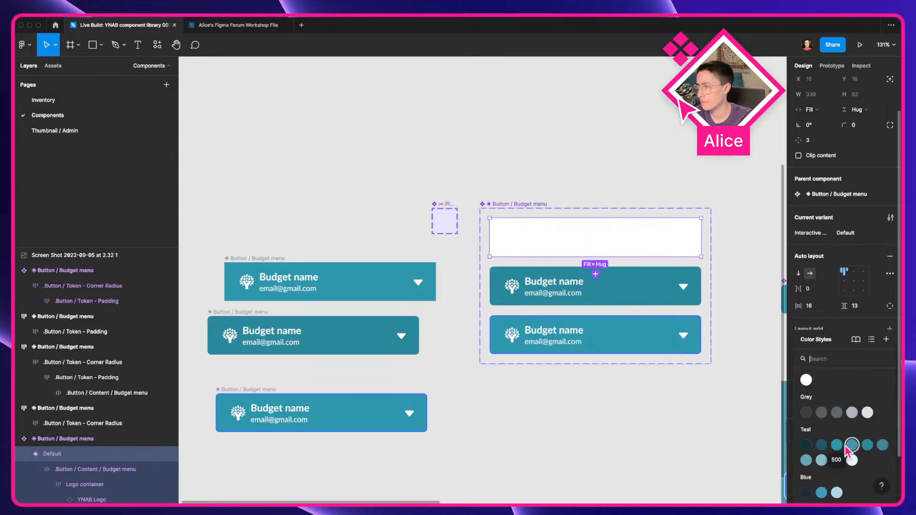
pyautogui.click(837, 445)
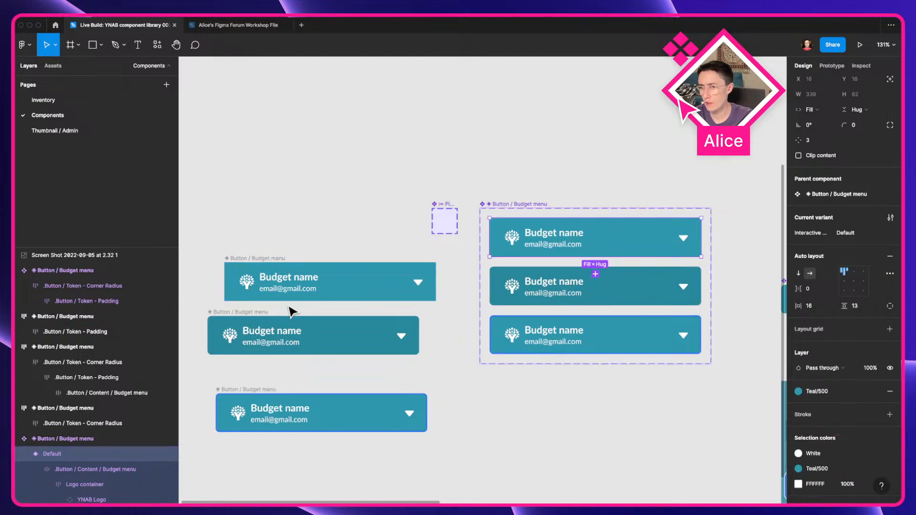
# Step: Set the default Budget menu variant's corner radius to 6, matching the hover copy's corner radius frame
pyautogui.click(217, 329)
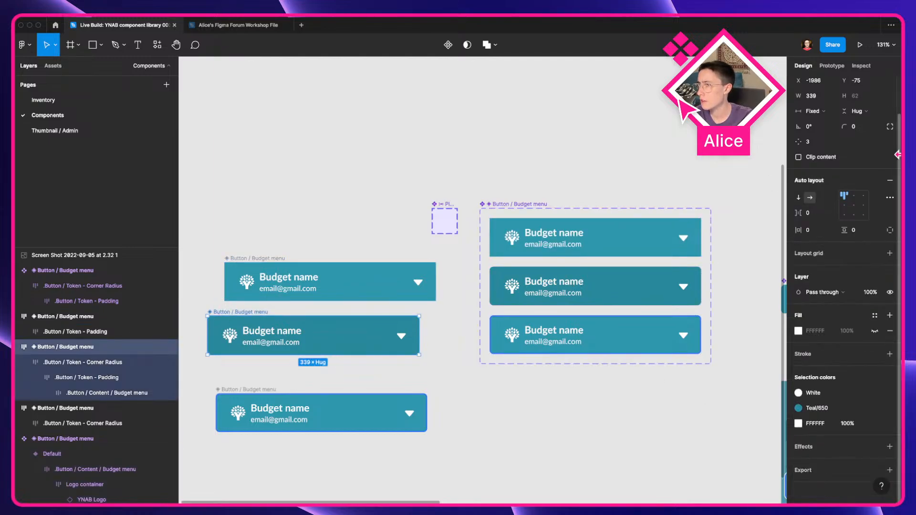
pyautogui.doubleClick(295, 337)
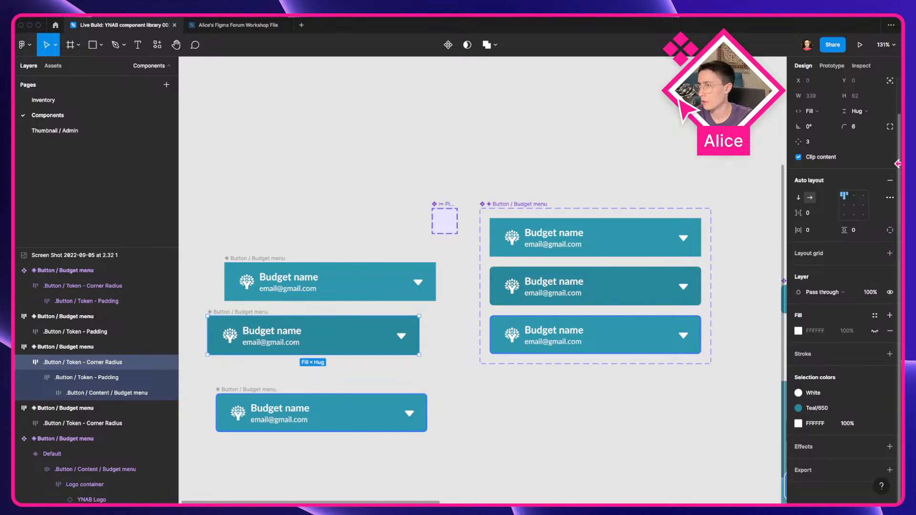
pyautogui.click(542, 225)
pyautogui.click(869, 125)
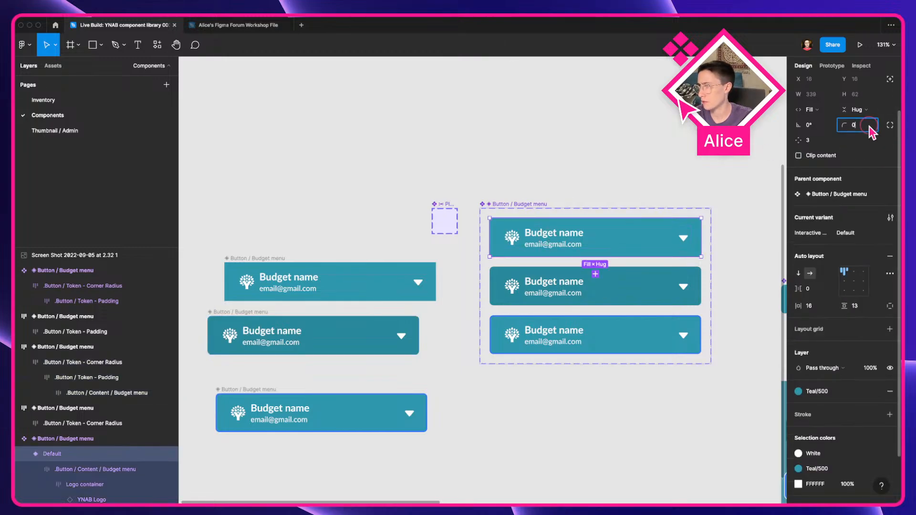
pyautogui.write('6')
pyautogui.press('Return')
pyautogui.click(579, 92)
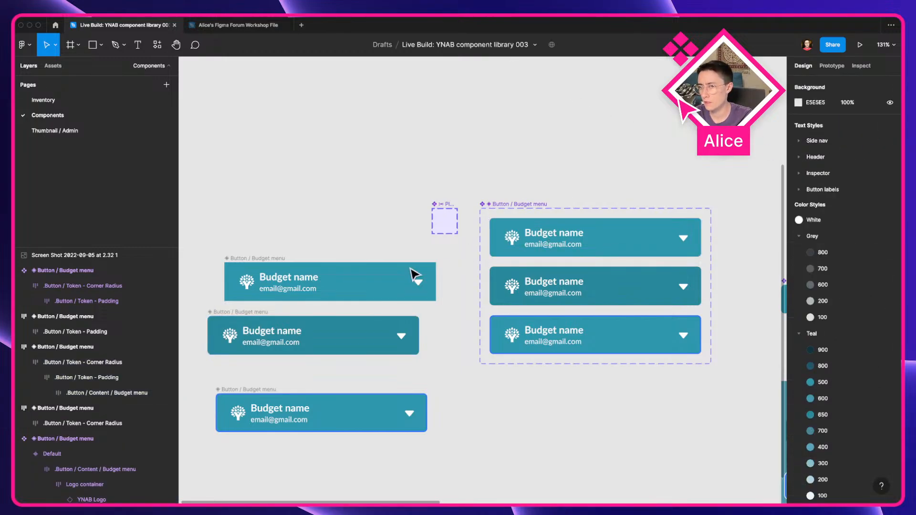
# Step: Run the Layer Counter plugin on the detached hover copy, including nested layers, and expand its layer tree
pyautogui.rightClick(312, 334)
pyautogui.moveTo(371, 421)
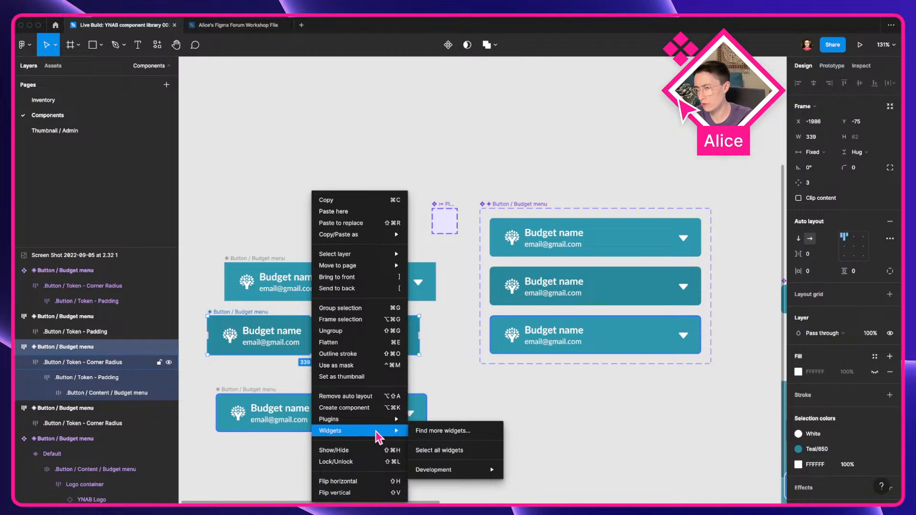
pyautogui.moveTo(421, 421)
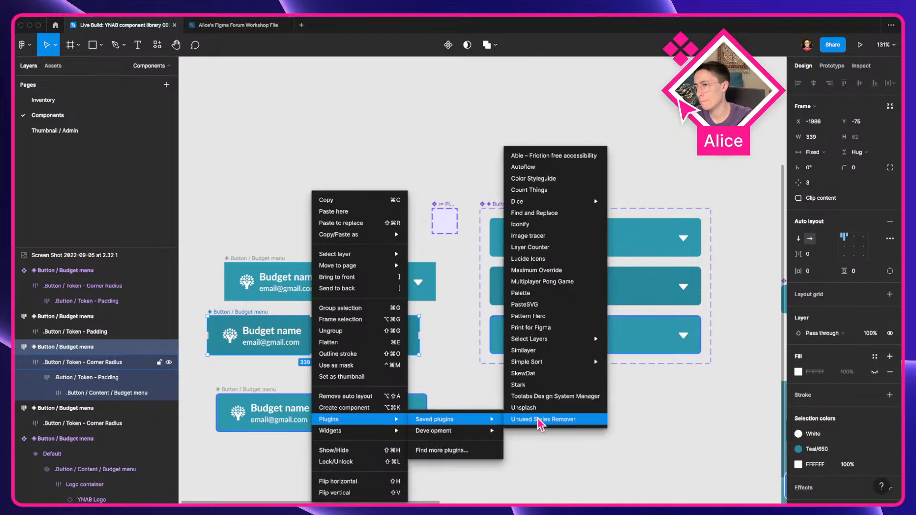
pyautogui.press('Escape')
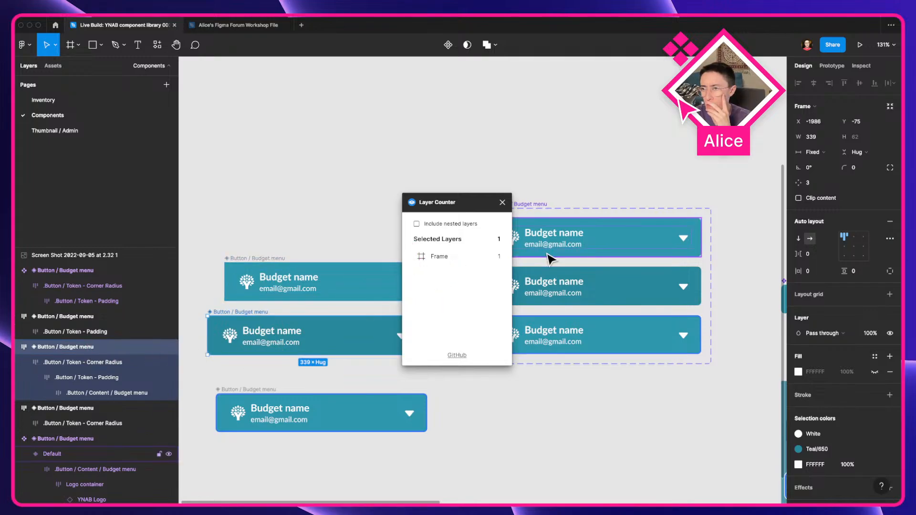
pyautogui.click(433, 224)
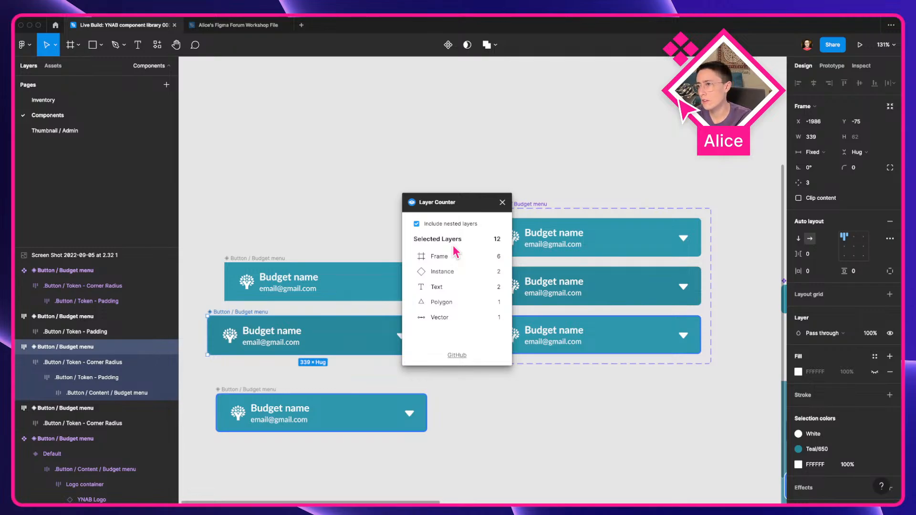
pyautogui.moveTo(487, 201); pyautogui.dragTo(480, 276)
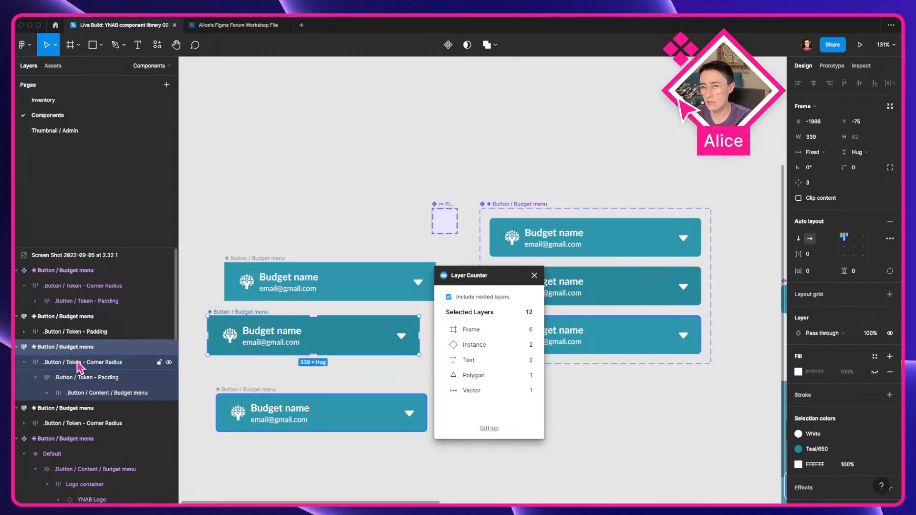
pyautogui.click(46, 394)
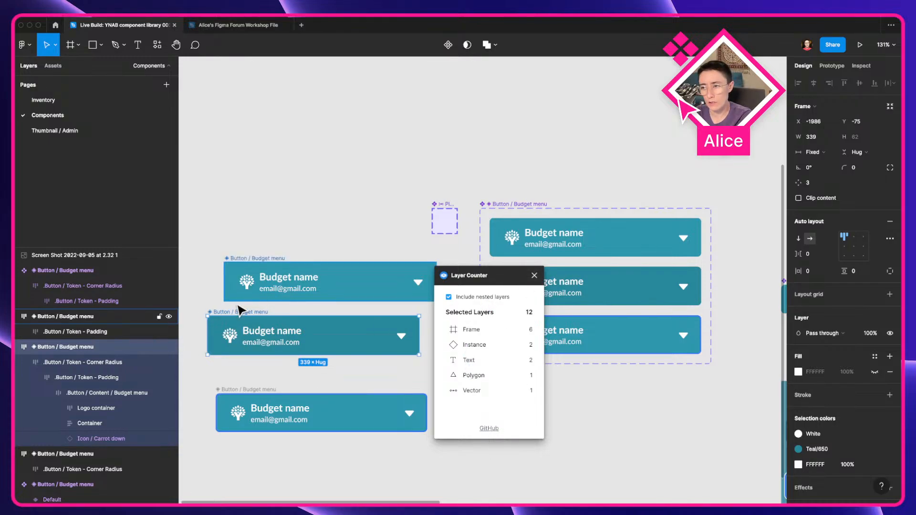
# Step: Move the Layer Counter plugin window aside and close it
pyautogui.moveTo(511, 278); pyautogui.dragTo(393, 274)
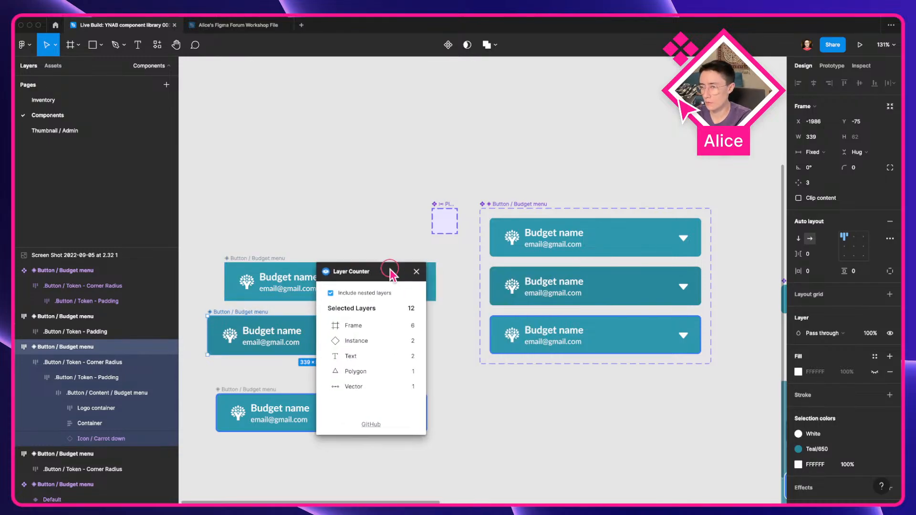
pyautogui.click(544, 245)
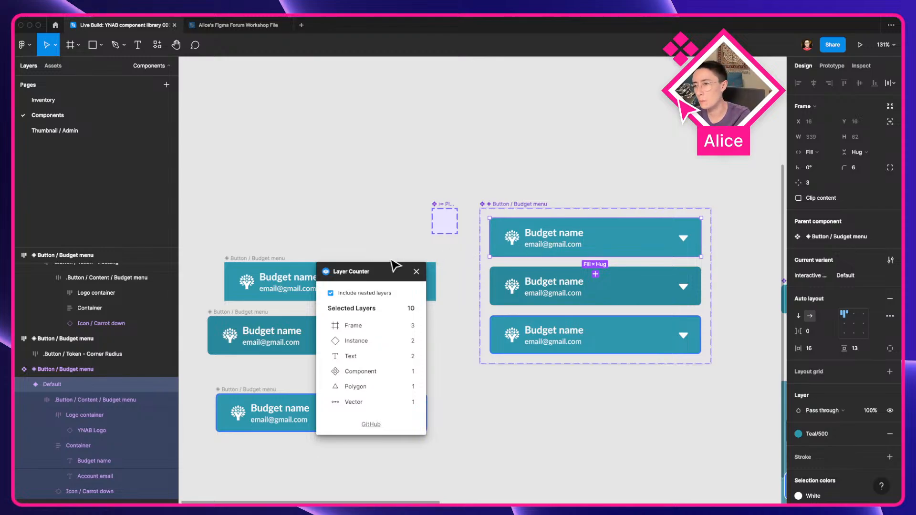
pyautogui.click(416, 271)
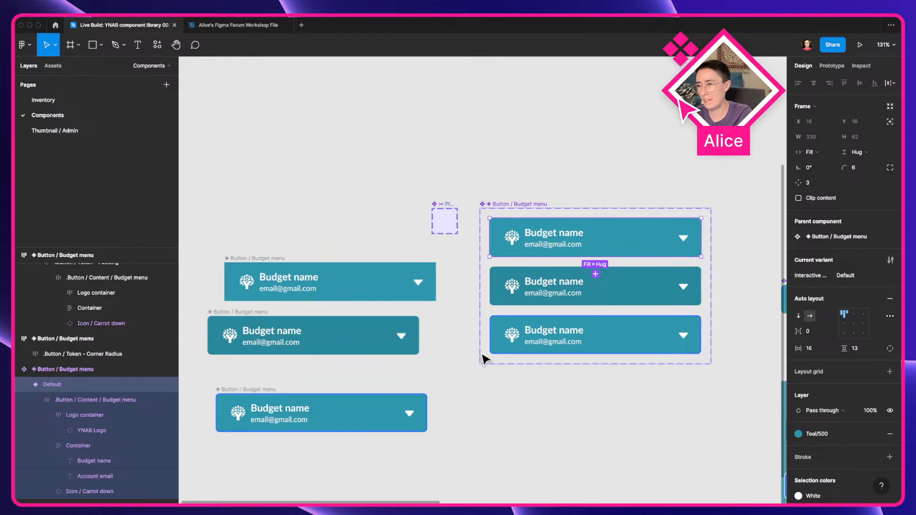
# Step: Remove the corner radius, padding and content wrapper frames from the hover Budget menu variant
pyautogui.click(504, 378)
pyautogui.click(552, 298)
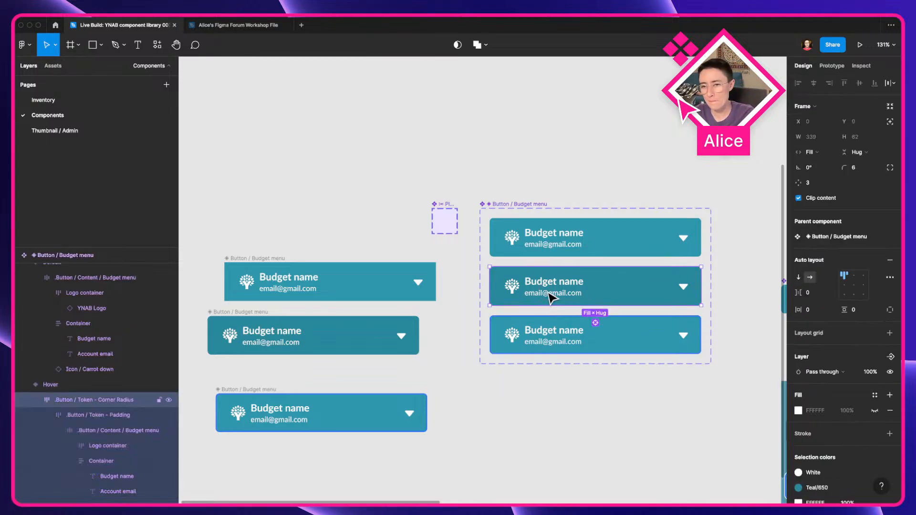
pyautogui.press('super+shift+g')
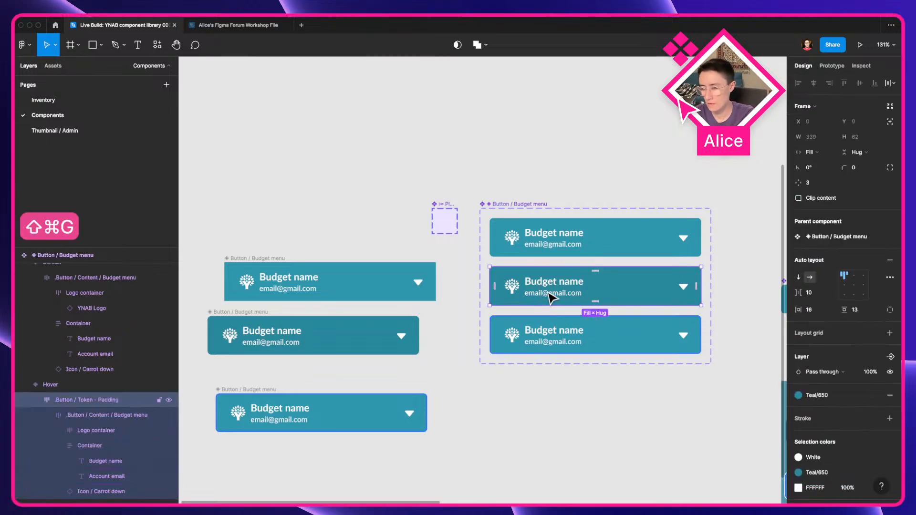
pyautogui.press('super+shift+g')
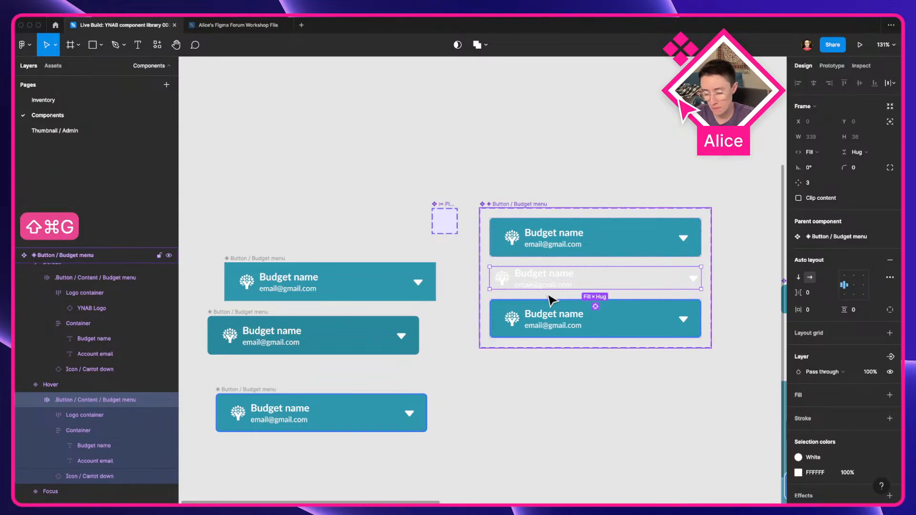
pyautogui.press('shift+super+g')
pyautogui.press('super+z')
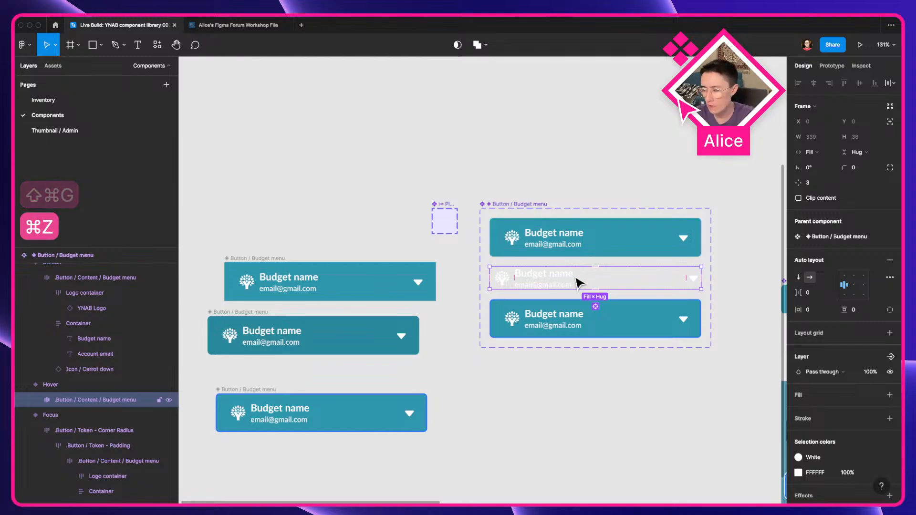
pyautogui.press('shift+super+g')
# Step: Inspect the hover variant's ungrouped child layers and their auto-layout alignment
pyautogui.click(849, 328)
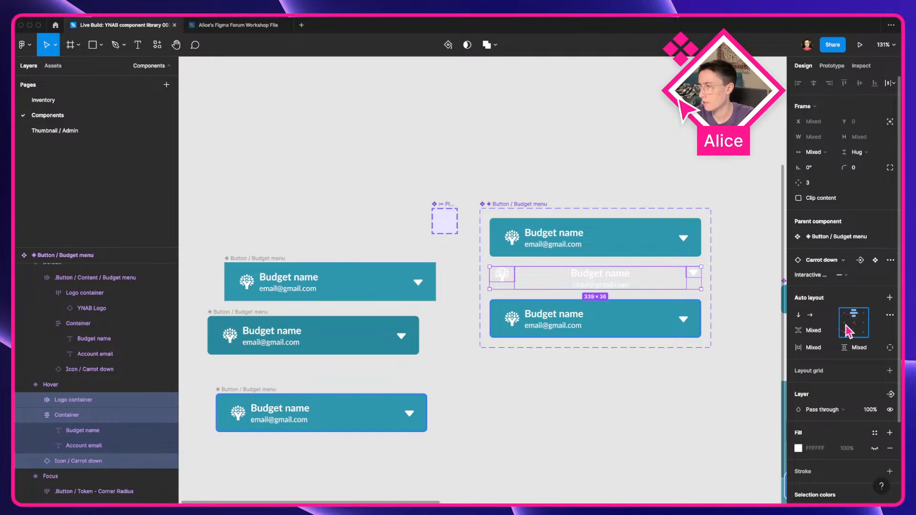
pyautogui.doubleClick(608, 281)
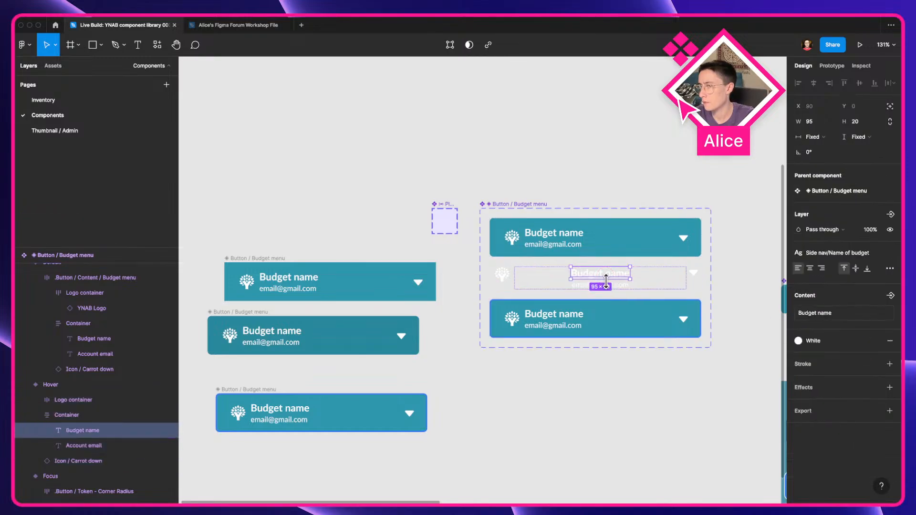
pyautogui.click(648, 279)
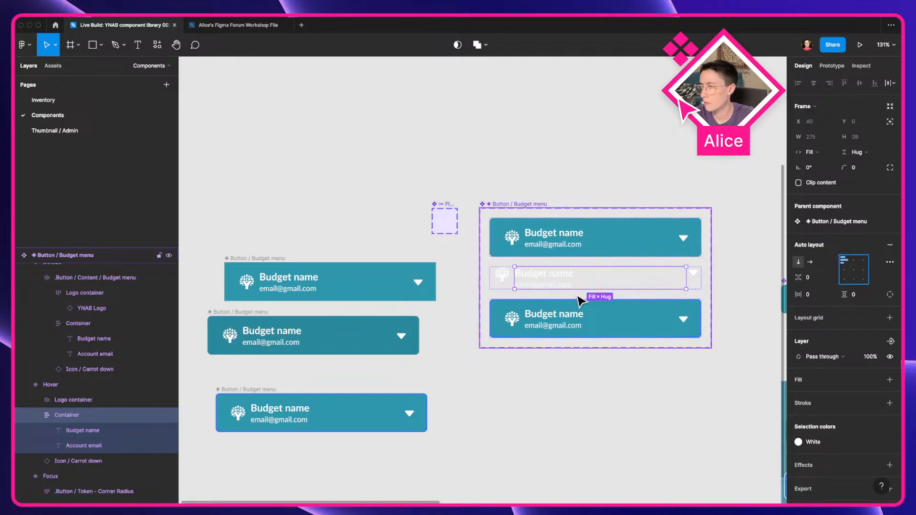
pyautogui.click(497, 288)
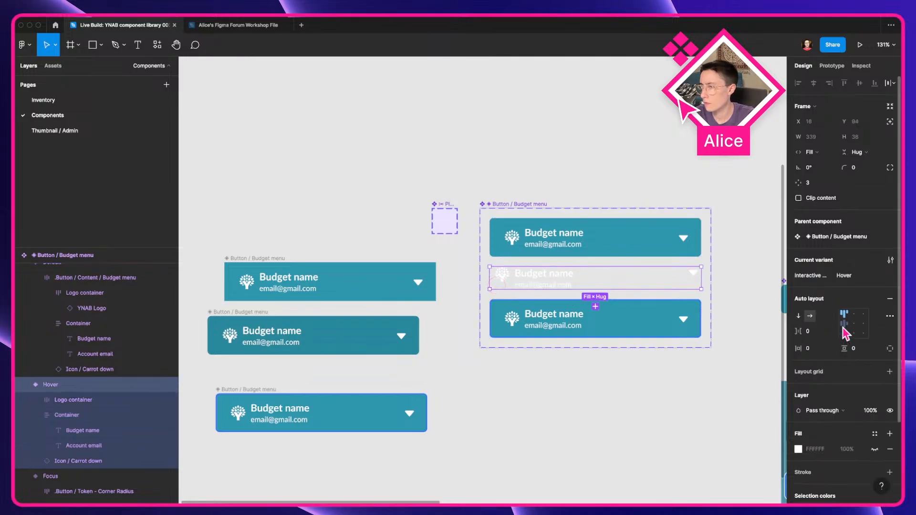
# Step: Remove the content wrapper frame from the default Budget menu variant
pyautogui.click(592, 244)
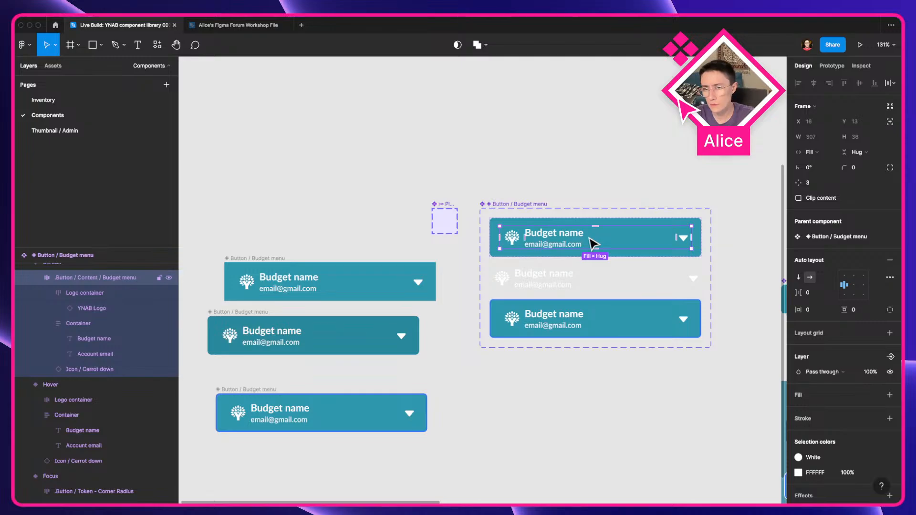
pyautogui.press('shift+super+g')
pyautogui.click(669, 186)
pyautogui.click(595, 245)
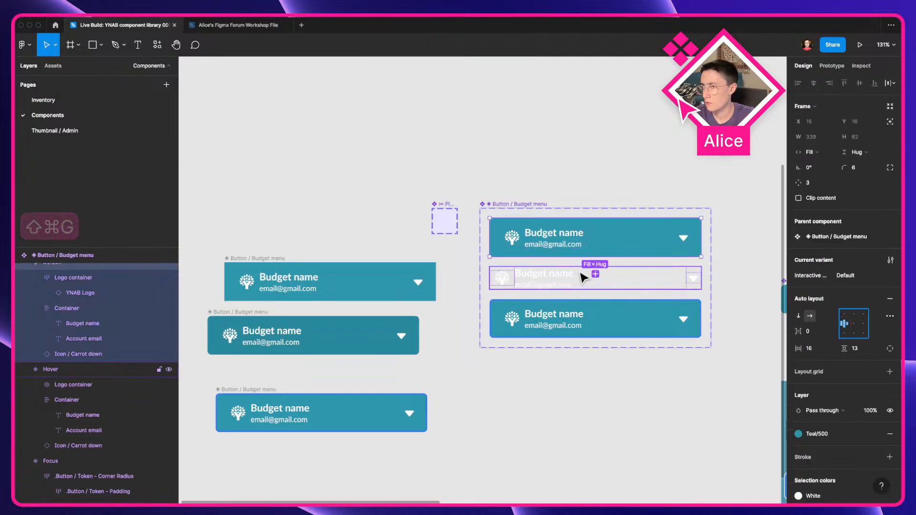
# Step: Give the hover variant 16 horizontal and 13 vertical padding
pyautogui.click(551, 279)
pyautogui.click(826, 353)
pyautogui.write('16')
pyautogui.click(864, 353)
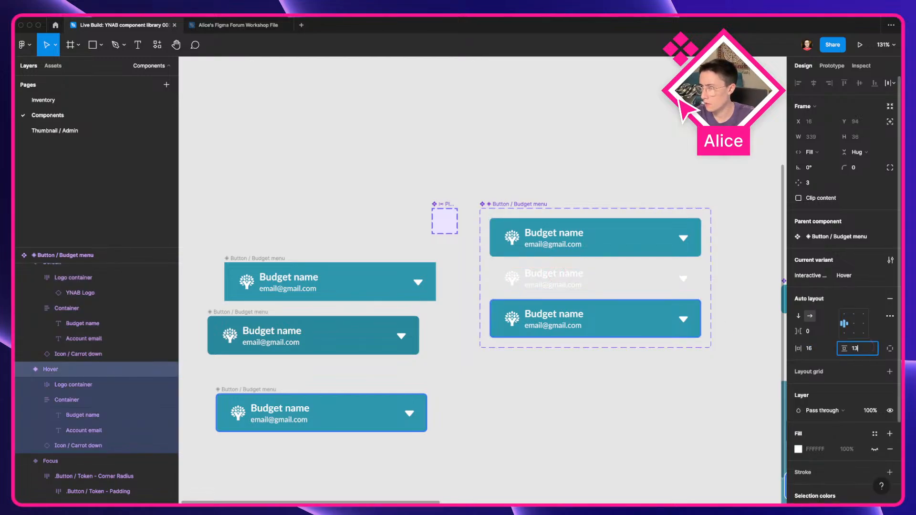
pyautogui.write('13')
pyautogui.press('Return')
# Step: Apply the Teal 650 color style as the hover variant's fill, matching the detached hover copy
pyautogui.click(296, 336)
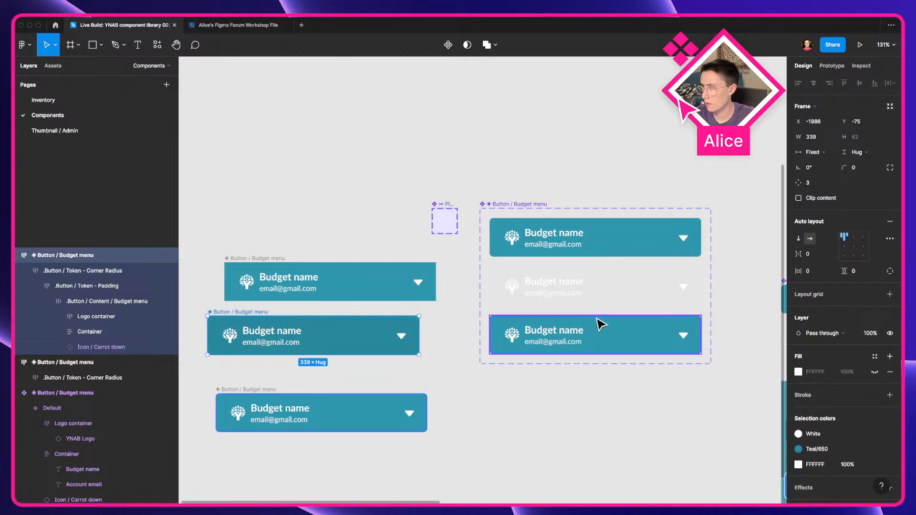
pyautogui.click(602, 295)
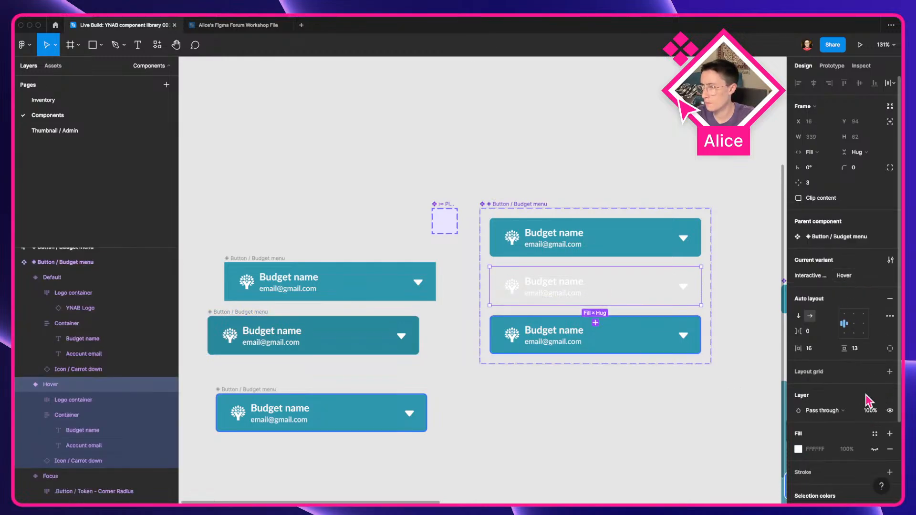
pyautogui.click(874, 434)
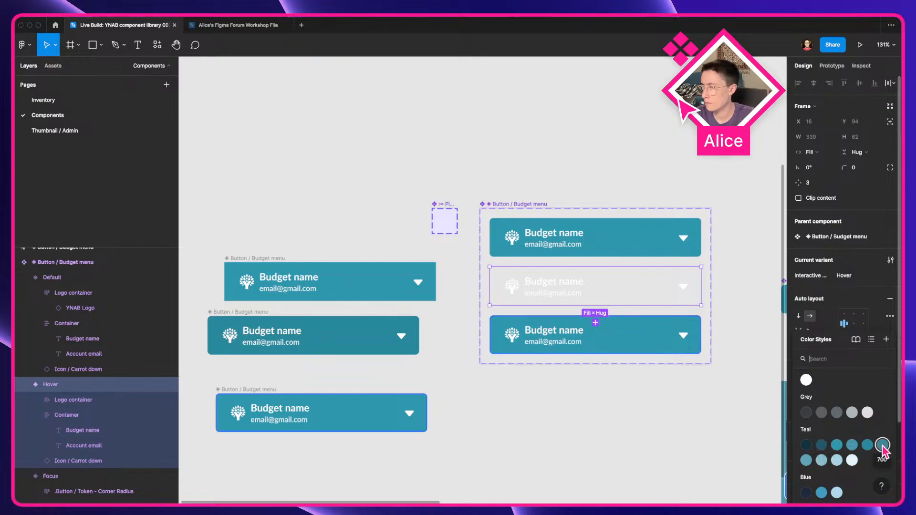
pyautogui.click(867, 446)
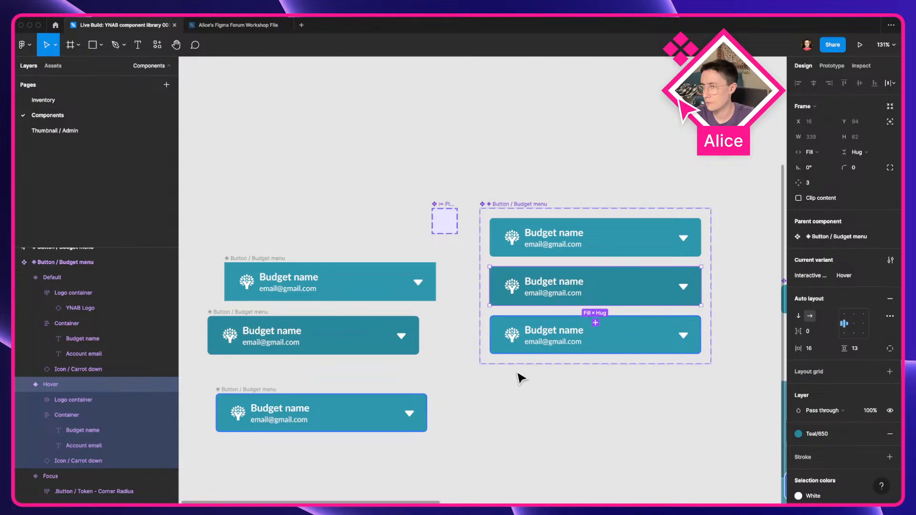
# Step: Set the hover variant's corner radius to 6
pyautogui.click(860, 169)
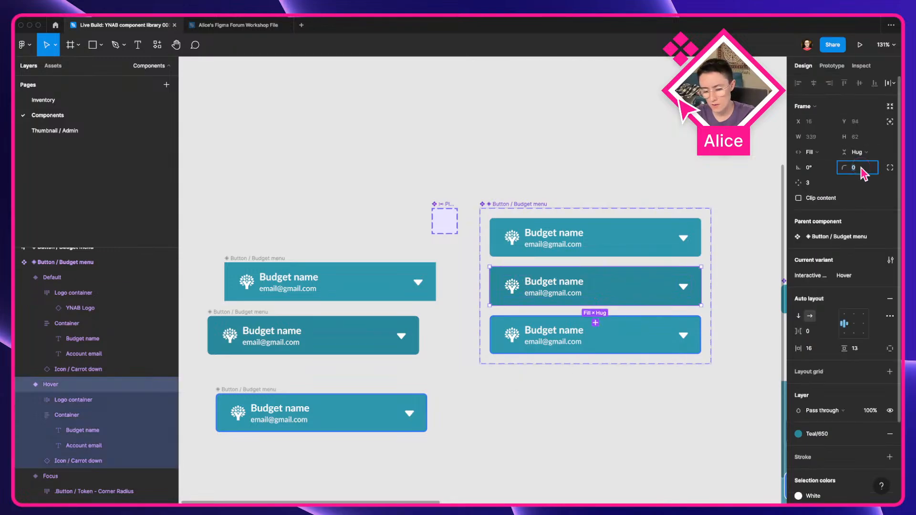
pyautogui.write('6')
pyautogui.press('Return')
pyautogui.click(571, 433)
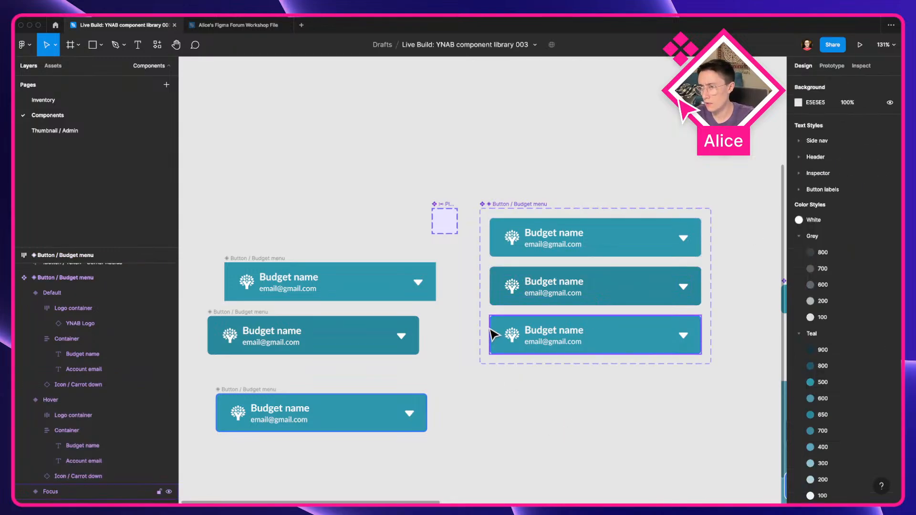
# Step: Remove the corner radius, padding and content wrapper frames from the Focus Budget menu variant
pyautogui.click(526, 338)
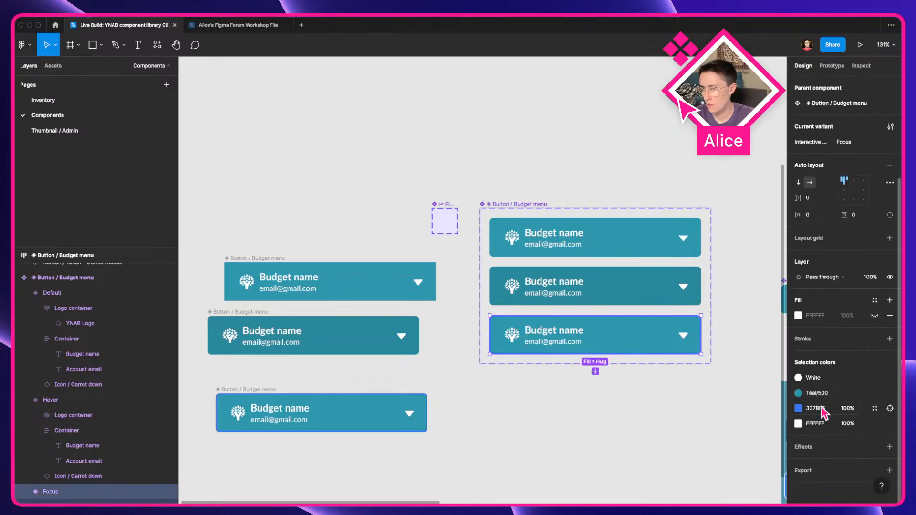
pyautogui.scroll(-3, 72, 406)
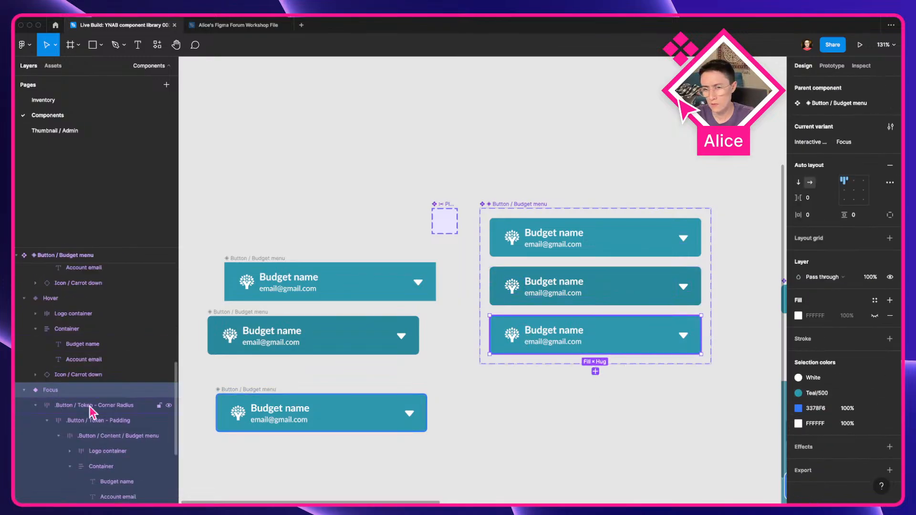
pyautogui.click(102, 406)
pyautogui.press('shift+super+g')
pyautogui.press('shift+super+g')
pyautogui.press('shift+super+g')
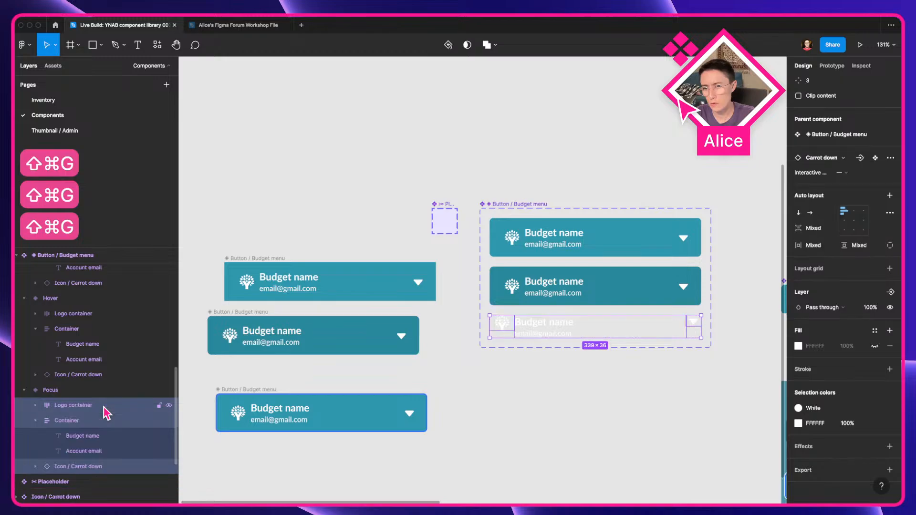
# Step: Align the Focus variant's content to the left middle and set its padding to 16 horizontal and 13 vertical
pyautogui.click(549, 401)
pyautogui.click(549, 325)
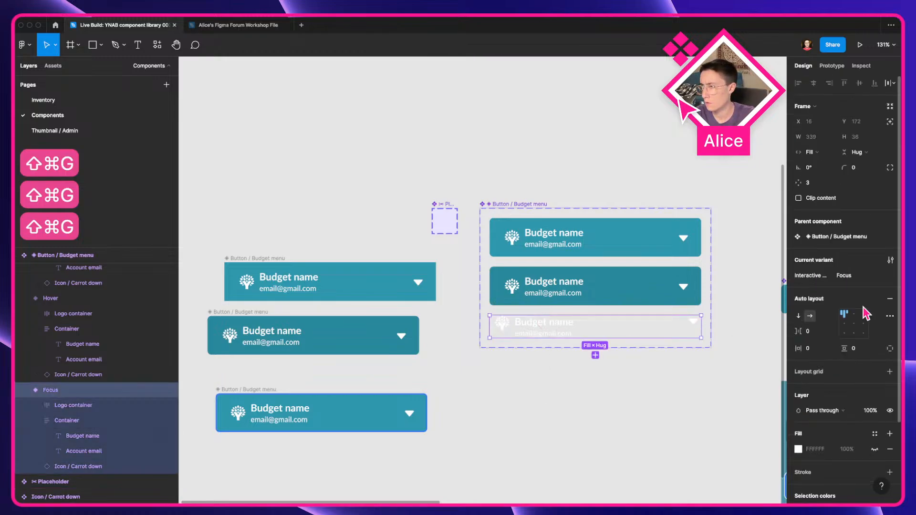
pyautogui.click(842, 324)
pyautogui.click(811, 349)
pyautogui.write('16')
pyautogui.press('Tab')
pyautogui.write('14')
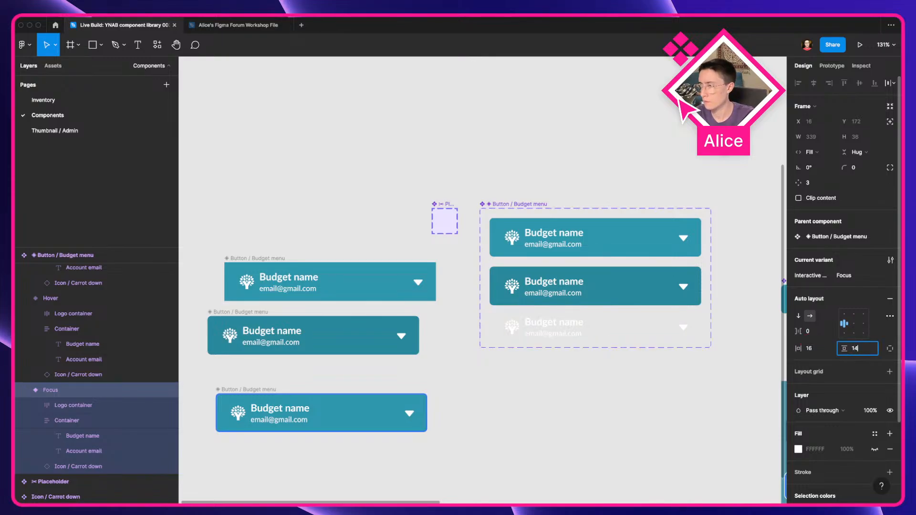
# Step: Apply the Teal 500 color style as the Focus variant's fill
pyautogui.click(503, 426)
pyautogui.click(569, 330)
pyautogui.scroll(-2, 835, 389)
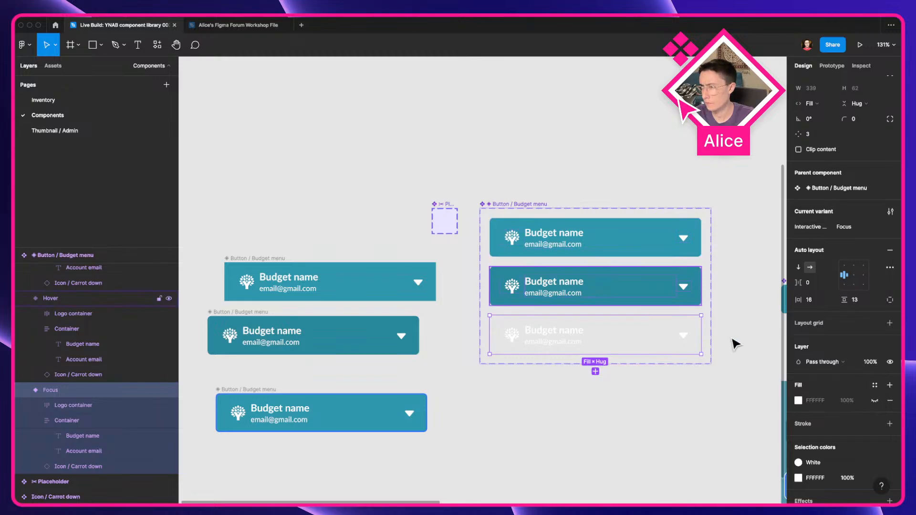
pyautogui.click(874, 385)
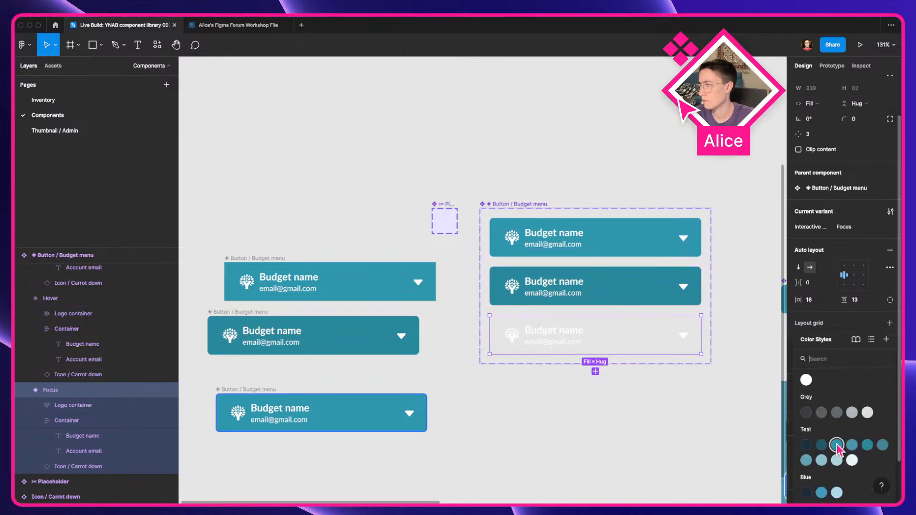
pyautogui.click(850, 445)
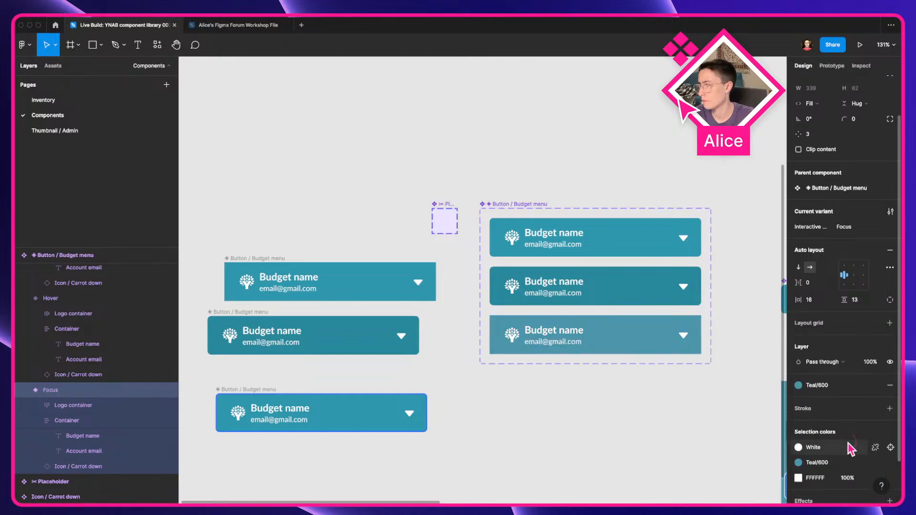
pyautogui.click(830, 385)
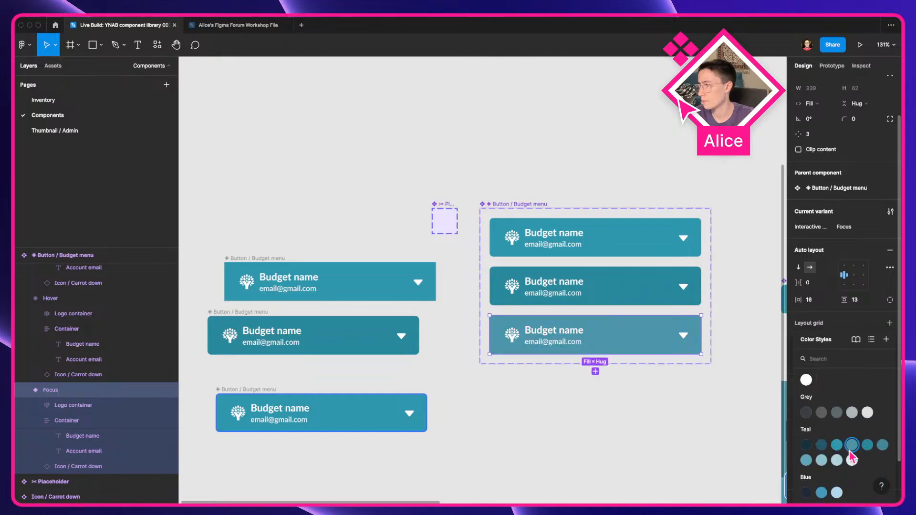
pyautogui.click(852, 459)
pyautogui.click(834, 385)
pyautogui.click(834, 447)
# Step: Set the Focus variant's corner radius to 6
pyautogui.click(862, 123)
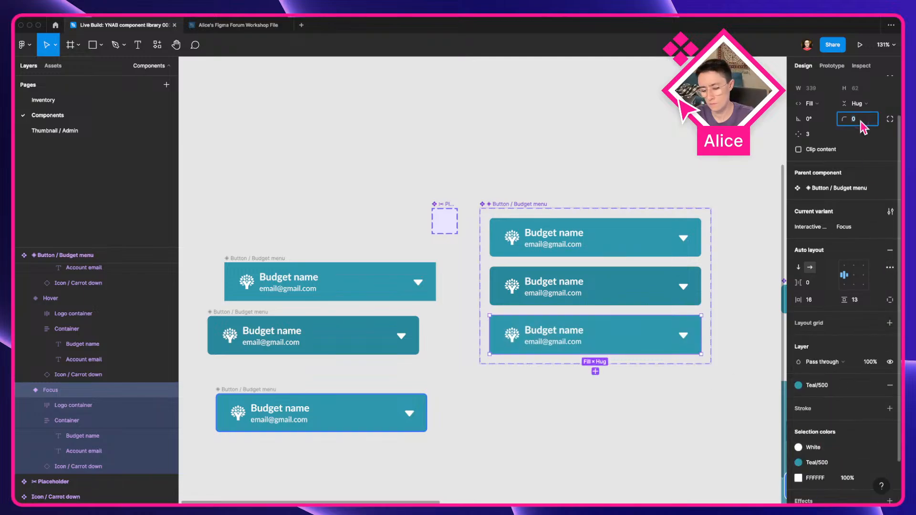
pyautogui.write('6')
pyautogui.press('Return')
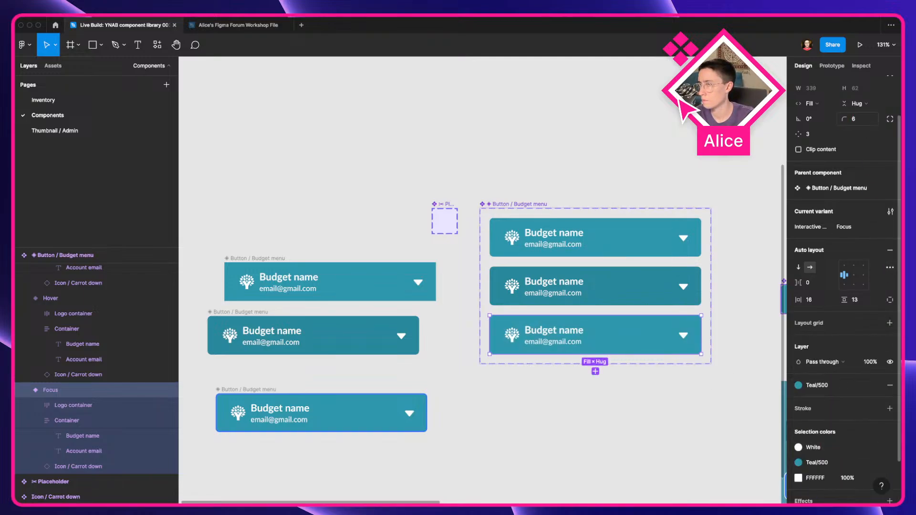
pyautogui.click(685, 425)
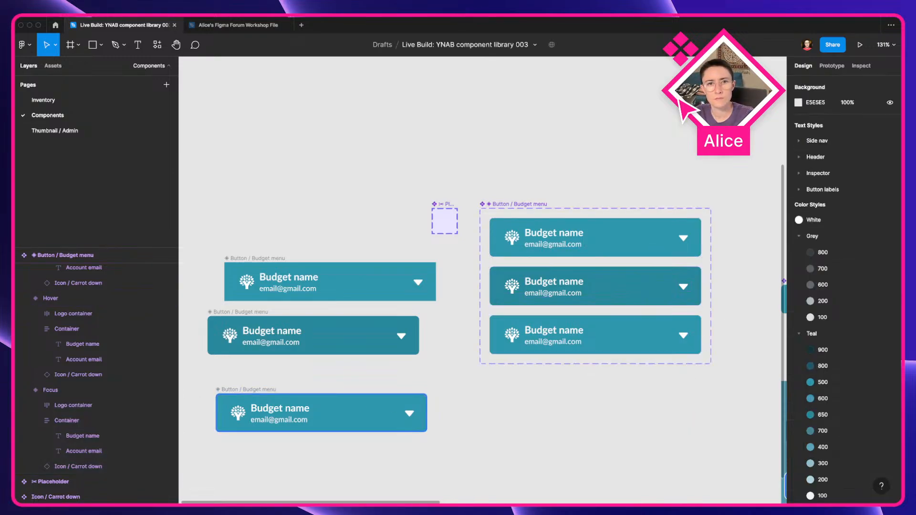
# Step: Examine the original Focus Budget menu component's nested frames and its Corner Radius frame's stroke settings
pyautogui.hotkey('ctrl', 'Left')
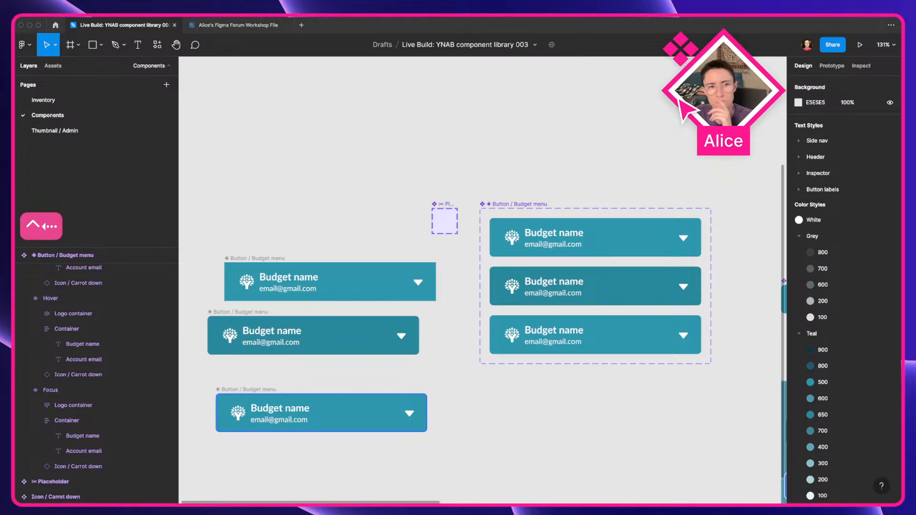
pyautogui.hotkey('ctrl', 'Right')
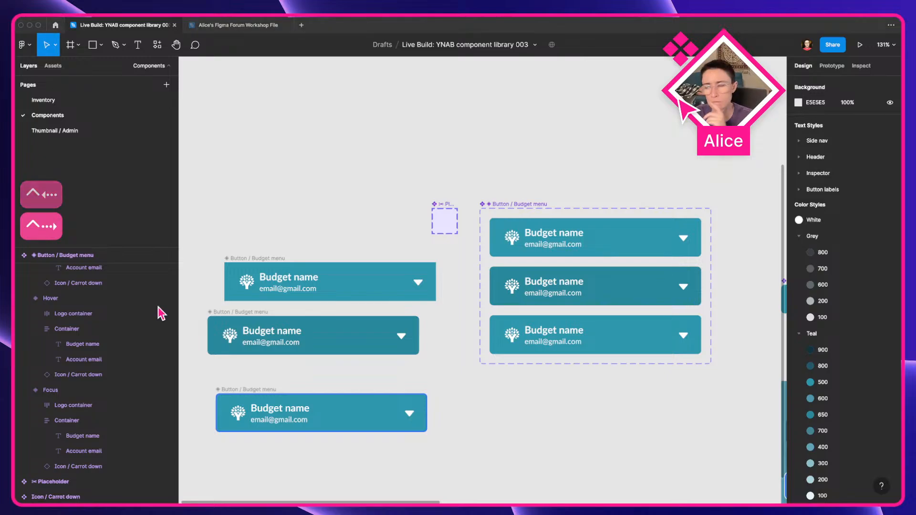
pyautogui.click(352, 413)
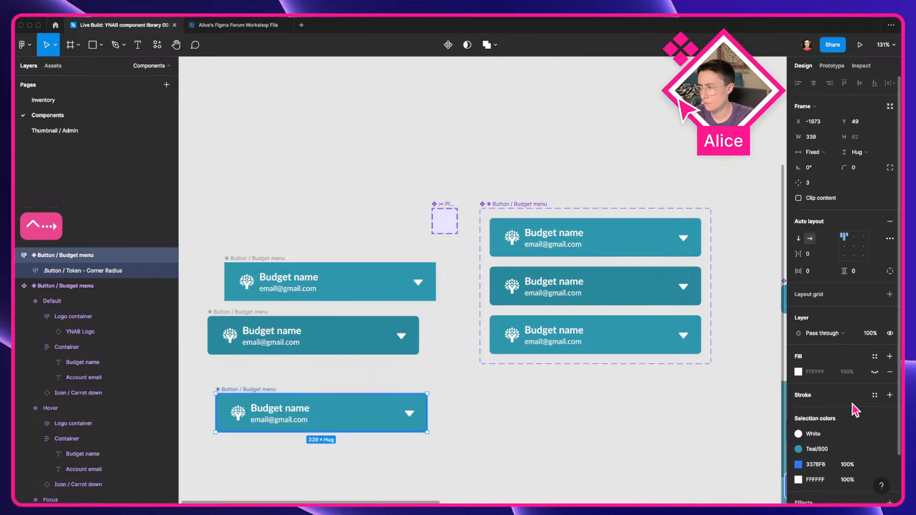
pyautogui.press('super+c')
pyautogui.click(517, 341)
pyautogui.scroll(-2, 868, 430)
pyautogui.scroll(-2, 871, 431)
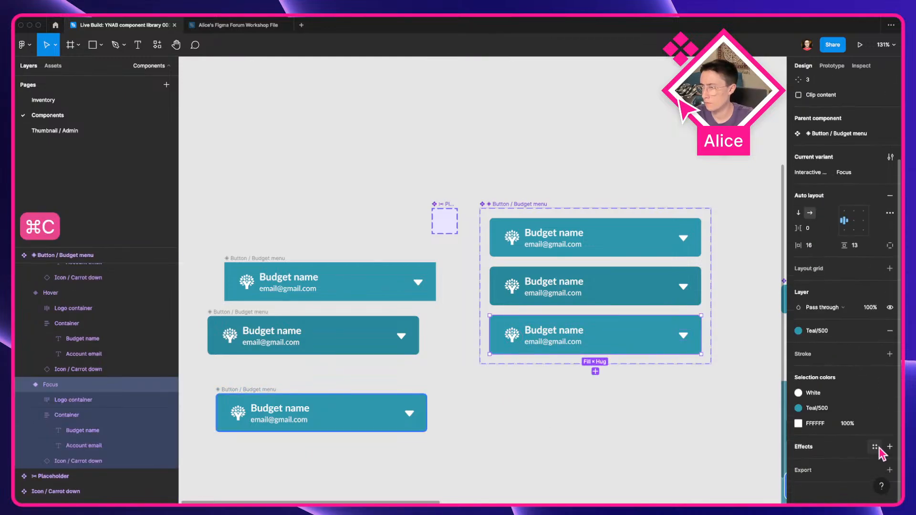
pyautogui.click(875, 448)
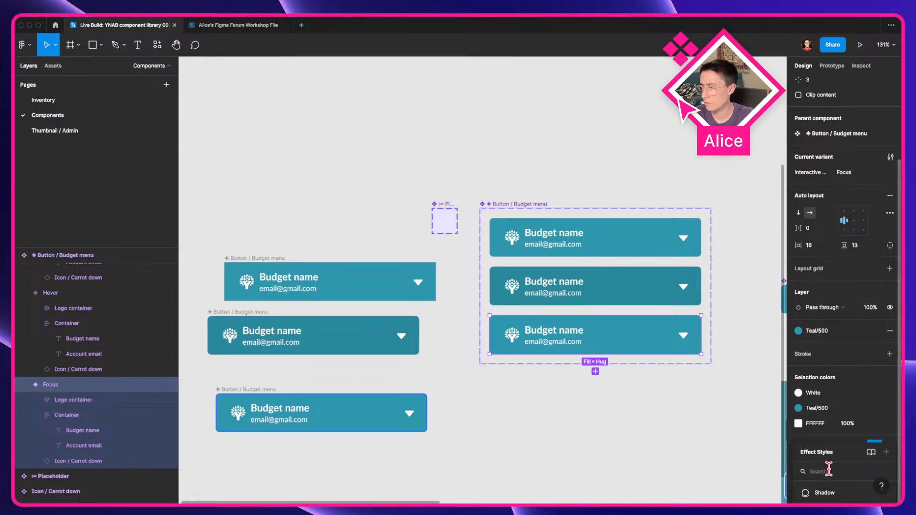
pyautogui.click(597, 426)
pyautogui.click(257, 390)
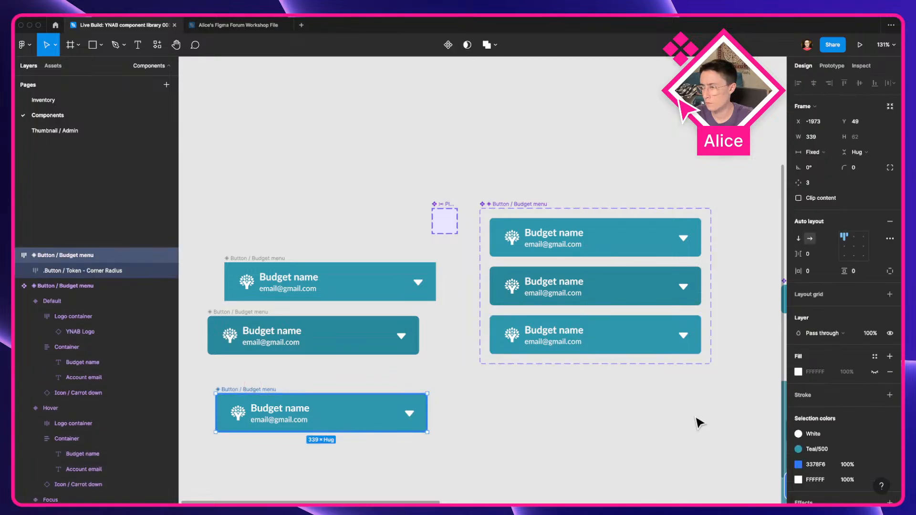
pyautogui.scroll(-1, 810, 440)
pyautogui.scroll(-1, 810, 368)
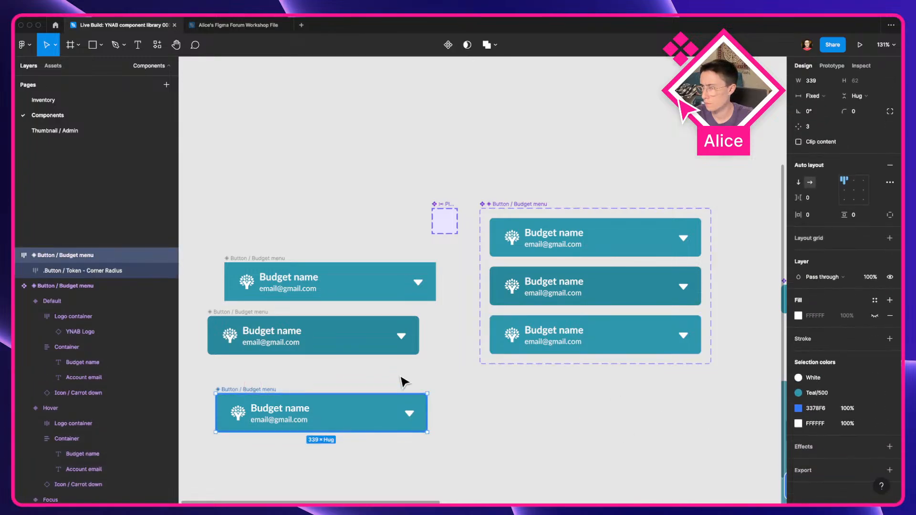
pyautogui.doubleClick(339, 406)
pyautogui.doubleClick(339, 406)
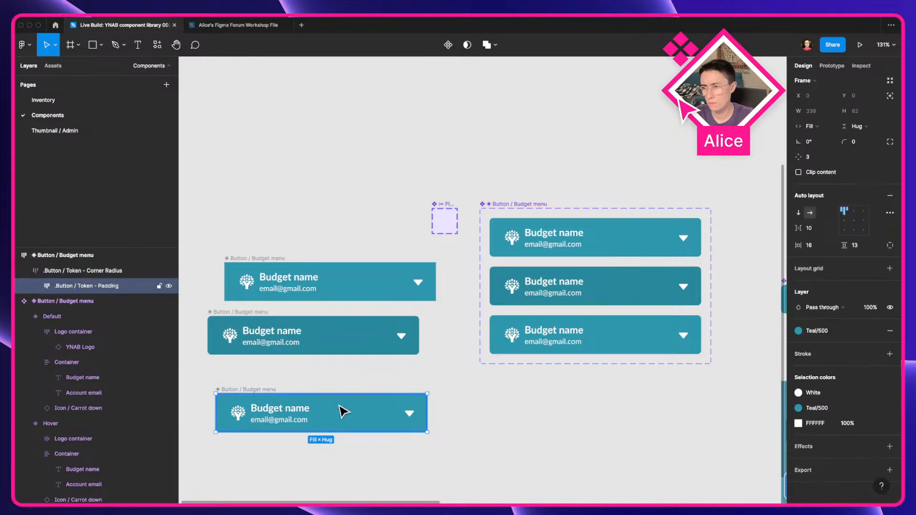
pyautogui.click(88, 270)
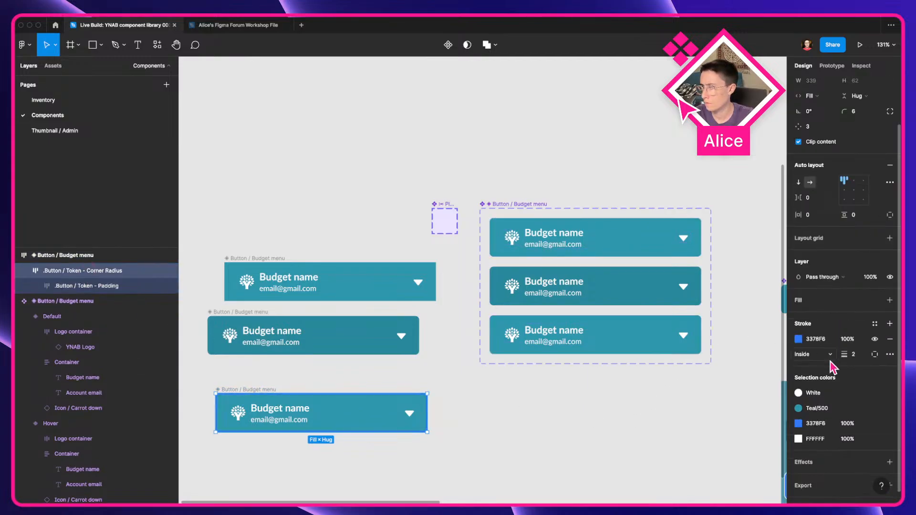
# Step: In the browser's developer tools, force the budget menu button into its focus-visible state and take a screenshot of it
pyautogui.scroll(-1, 803, 420)
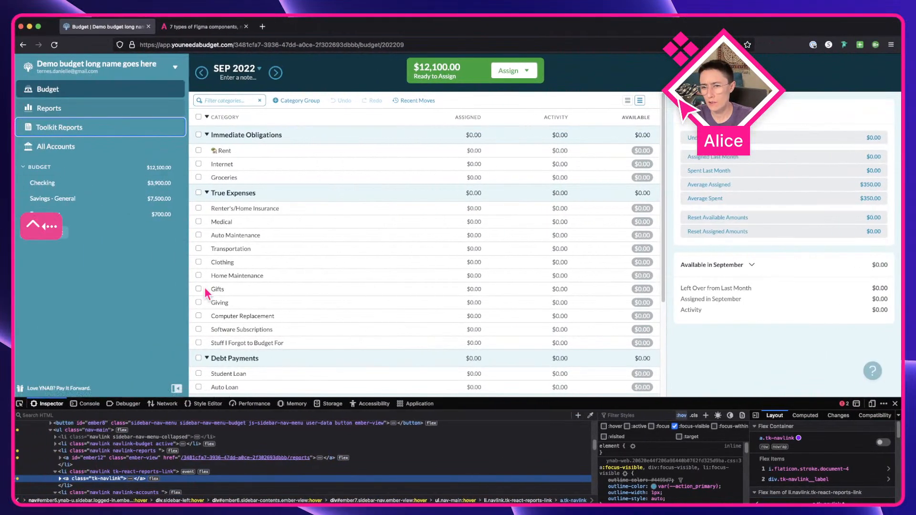
pyautogui.scroll(2, 87, 431)
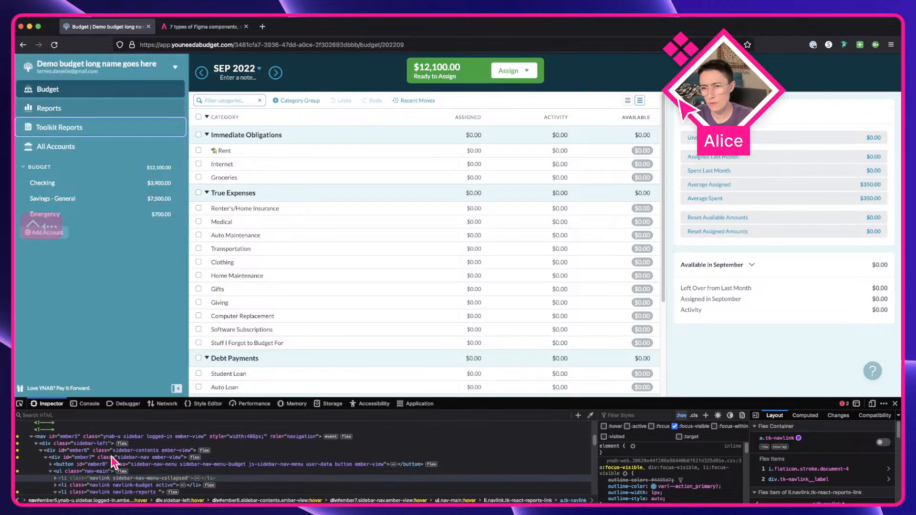
pyautogui.click(19, 404)
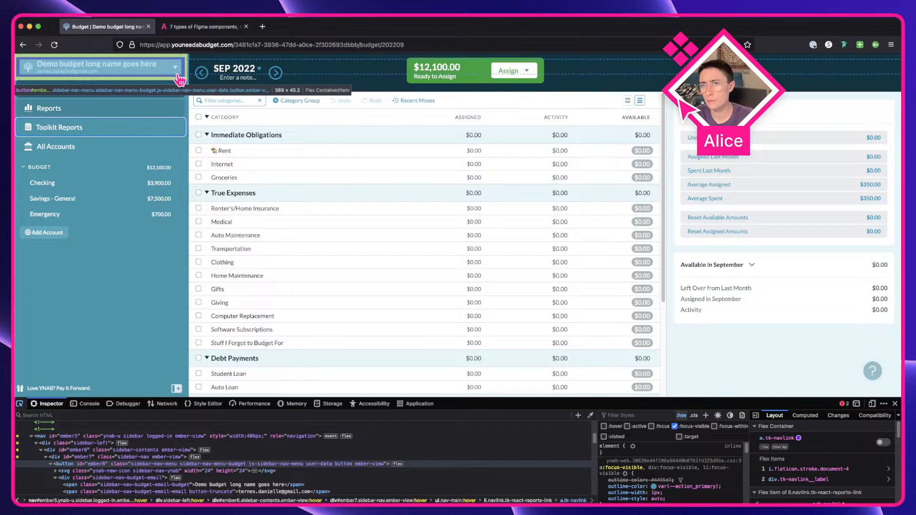
pyautogui.click(95, 67)
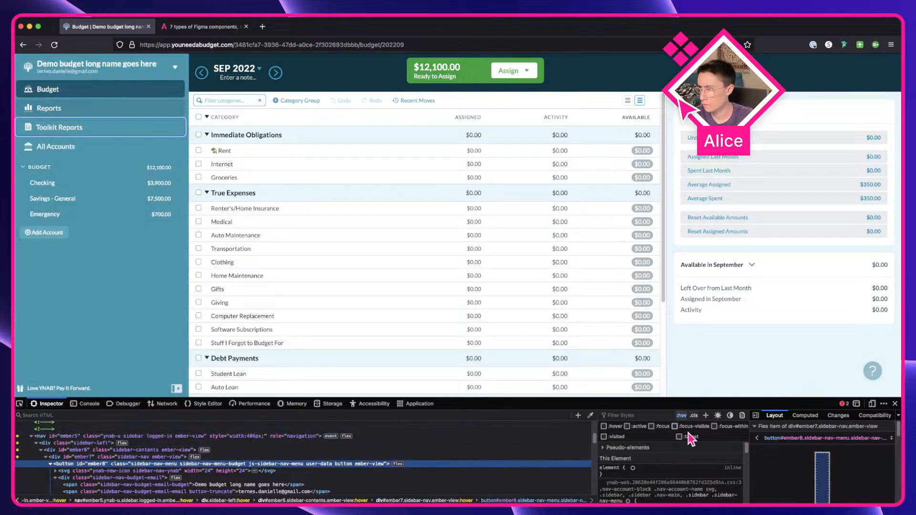
pyautogui.click(675, 427)
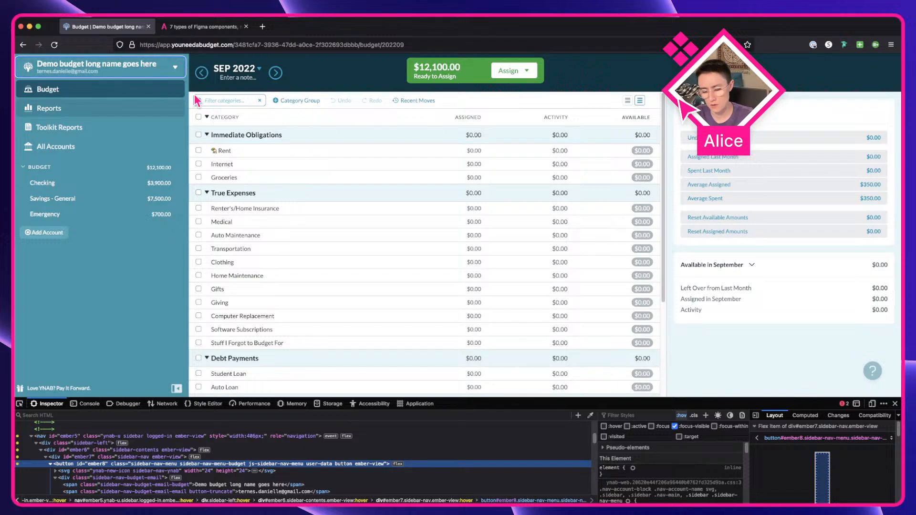
pyautogui.press('shift+super+4')
# Step: Bring the focus-state screenshot into the Figma canvas beside the Budget menu components
pyautogui.hotkey('ctrl', 'Right')
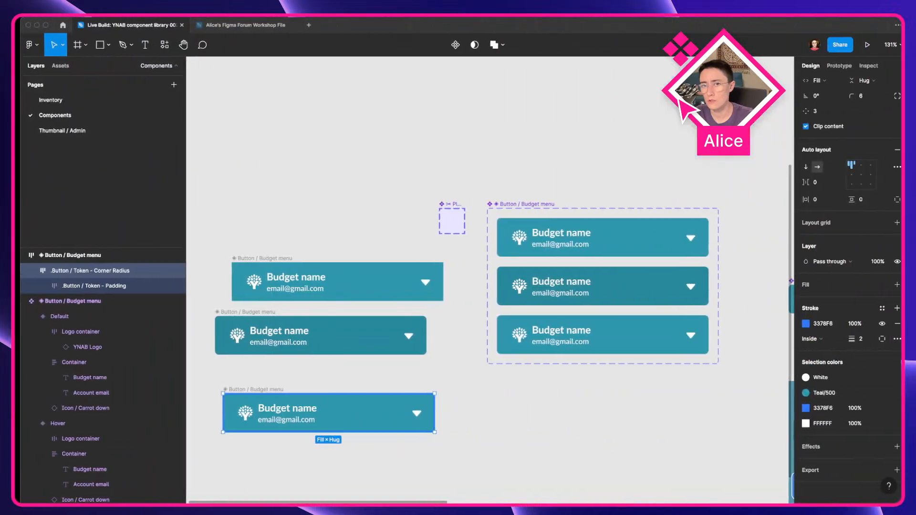
pyautogui.moveTo(472, 391); pyautogui.dragTo(472, 391)
pyautogui.moveTo(563, 456); pyautogui.dragTo(287, 400)
pyautogui.click(287, 401)
pyautogui.moveTo(223, 342); pyautogui.dragTo(773, 461)
pyautogui.moveTo(721, 449); pyautogui.dragTo(626, 405)
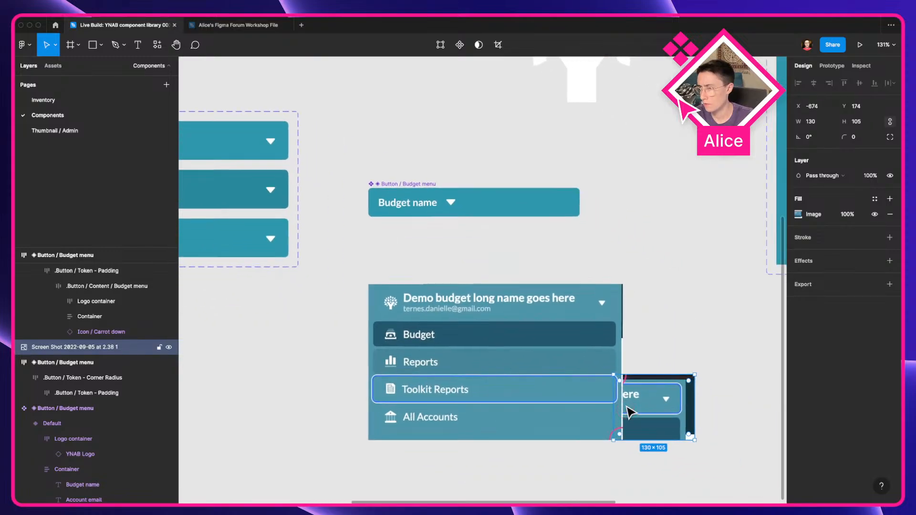
# Step: Zoom into the screenshot to examine the focus outline's edge and corner pixels
pyautogui.scroll(10, 625, 405)
pyautogui.moveTo(684, 396); pyautogui.dragTo(649, 339)
pyautogui.scroll(5, 685, 372)
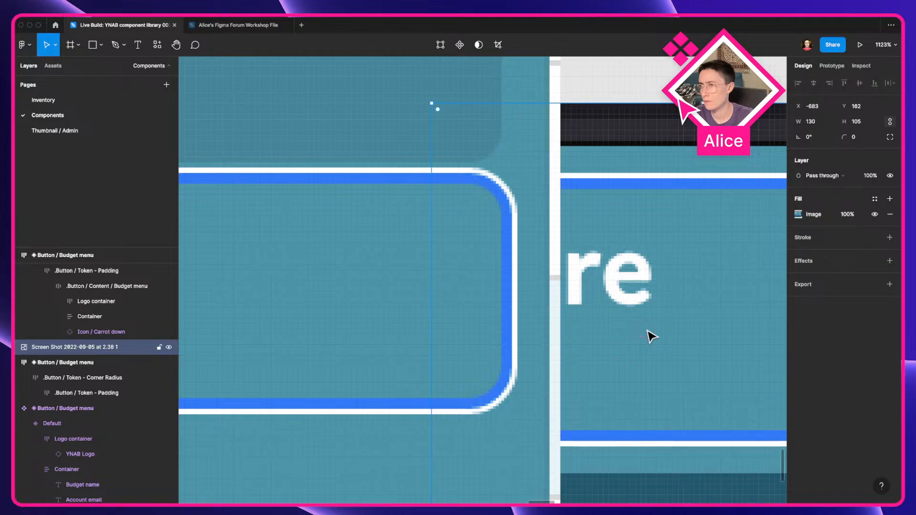
pyautogui.scroll(-5, 648, 332)
pyautogui.click(592, 176)
pyautogui.scroll(-5, 590, 172)
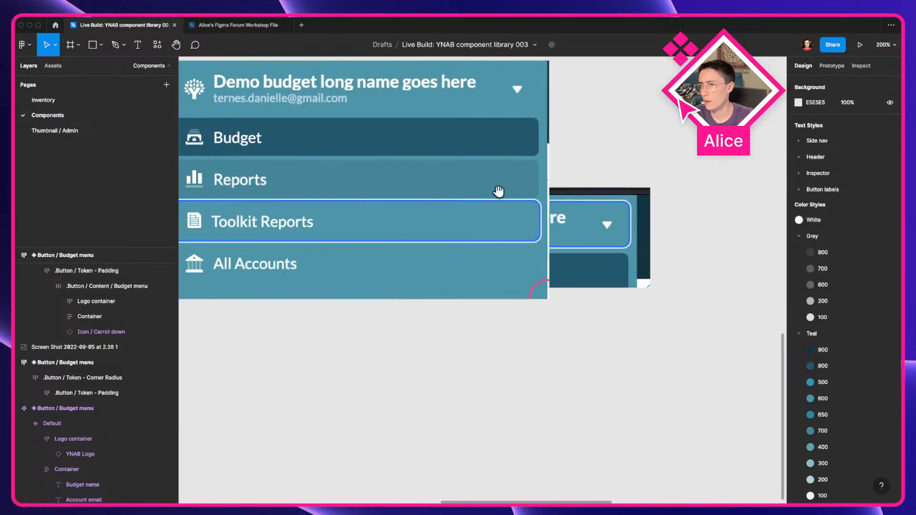
pyautogui.moveTo(311, 108); pyautogui.dragTo(634, 229)
pyautogui.moveTo(271, 212); pyautogui.dragTo(566, 298)
# Step: Add a drop shadow effect to the Focus variant and open its settings
pyautogui.click(450, 200)
pyautogui.scroll(1, 543, 319)
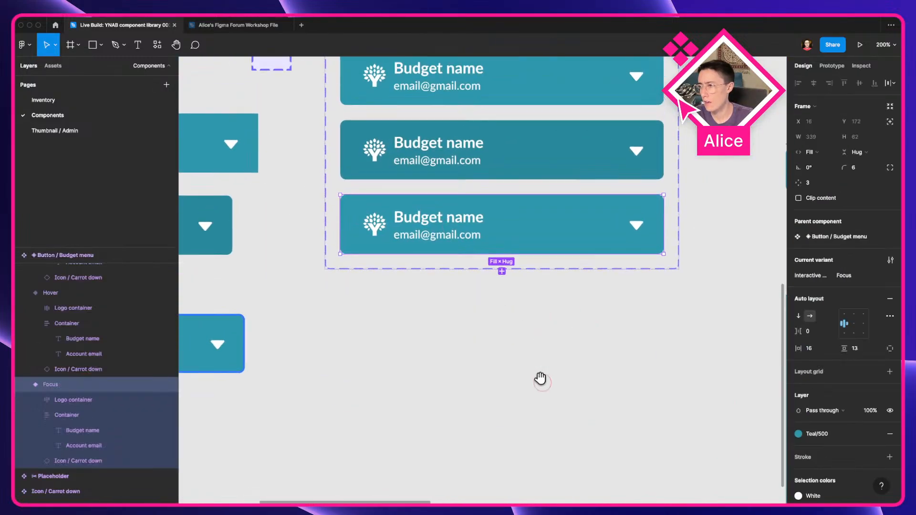
pyautogui.scroll(-3, 870, 435)
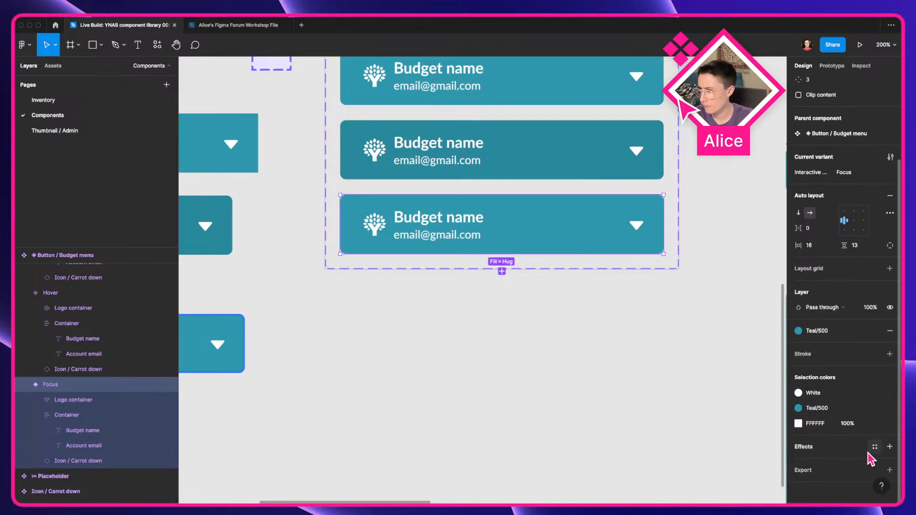
pyautogui.click(875, 448)
pyautogui.click(889, 447)
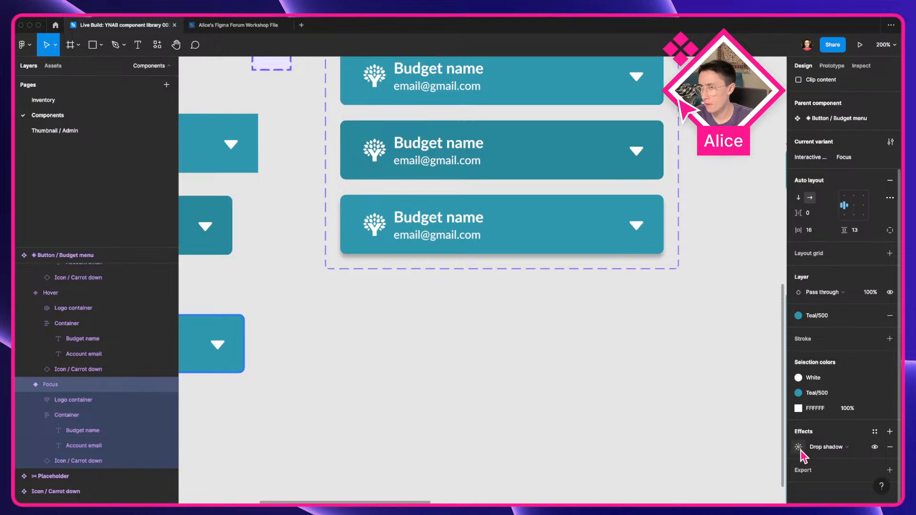
pyautogui.click(800, 448)
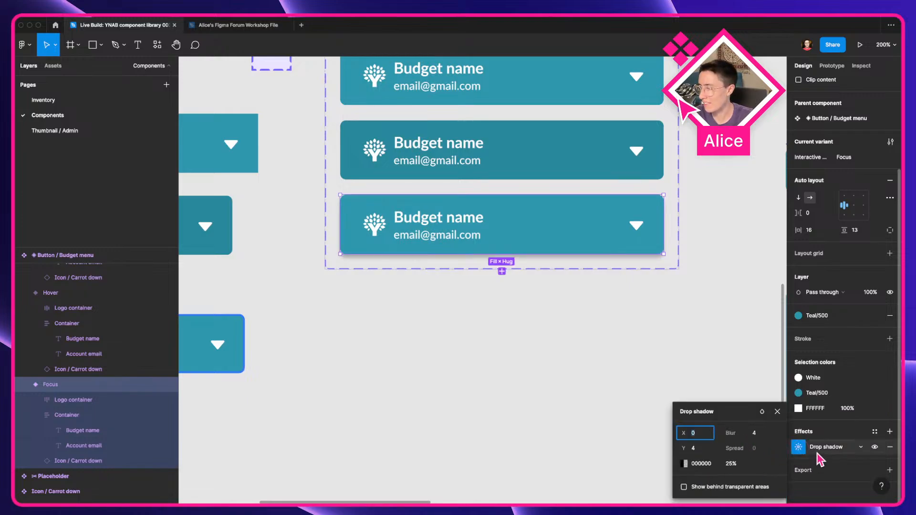
# Step: Set the drop shadow's blur and Y offset to 0 and its opacity to 100%
pyautogui.click(754, 437)
pyautogui.write('0')
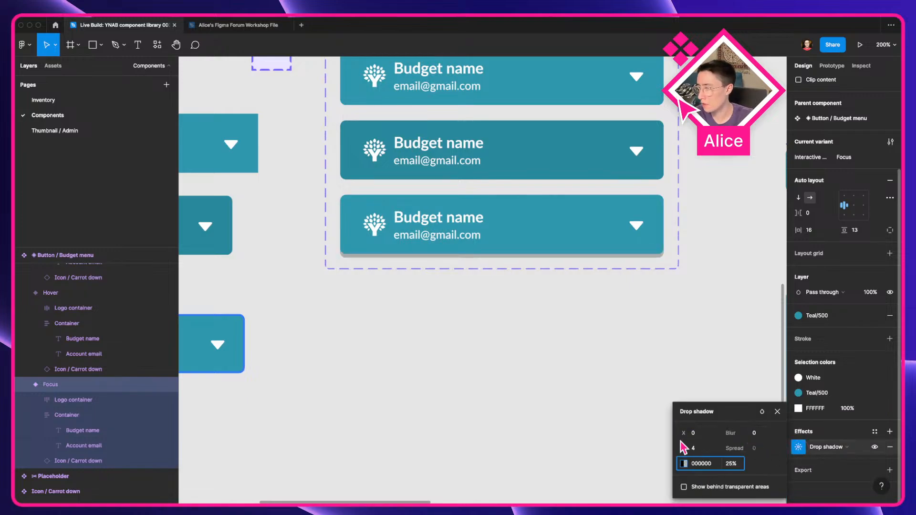
pyautogui.click(711, 451)
pyautogui.write('0')
pyautogui.press('Tab')
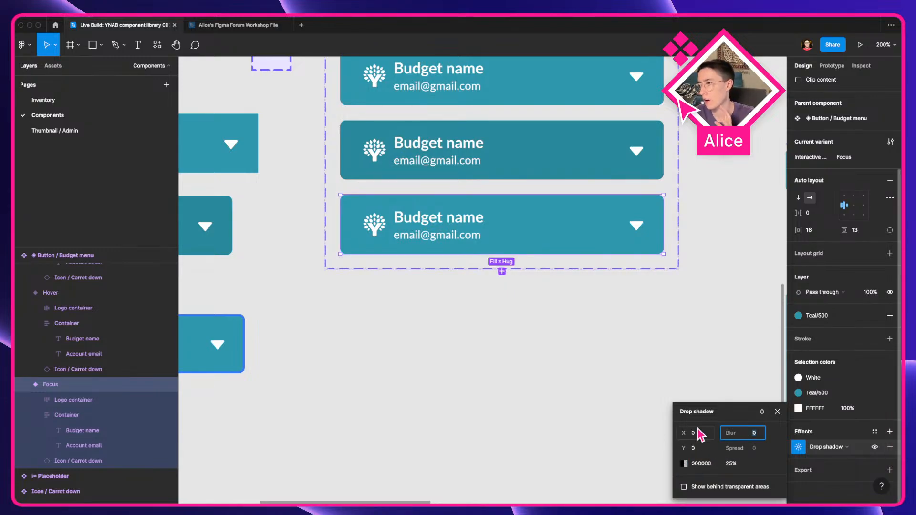
pyautogui.click(739, 468)
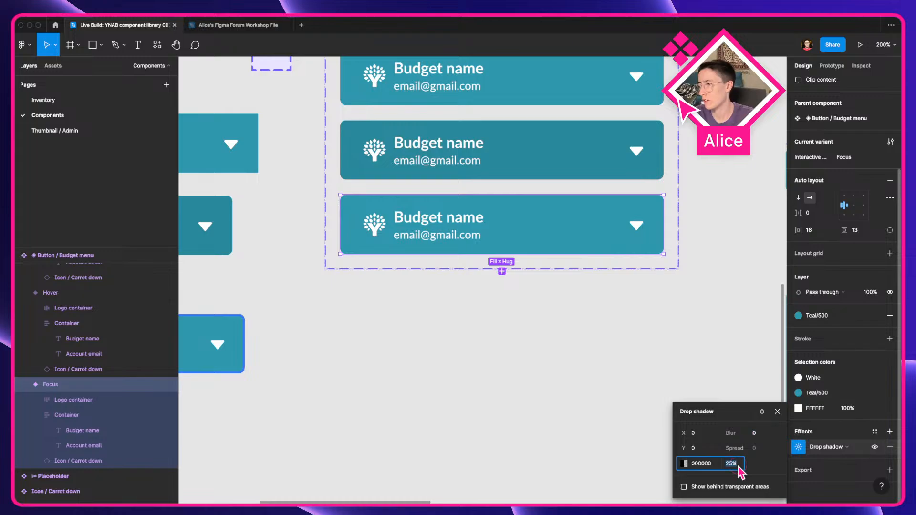
pyautogui.write('100')
pyautogui.press('Return')
# Step: Enable Clip content on the Focus variant
pyautogui.scroll(1, 868, 291)
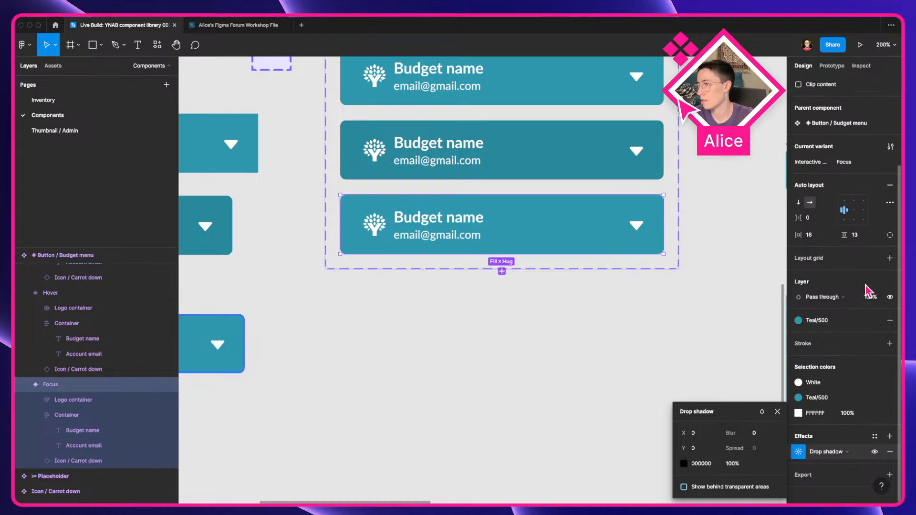
pyautogui.scroll(5, 865, 311)
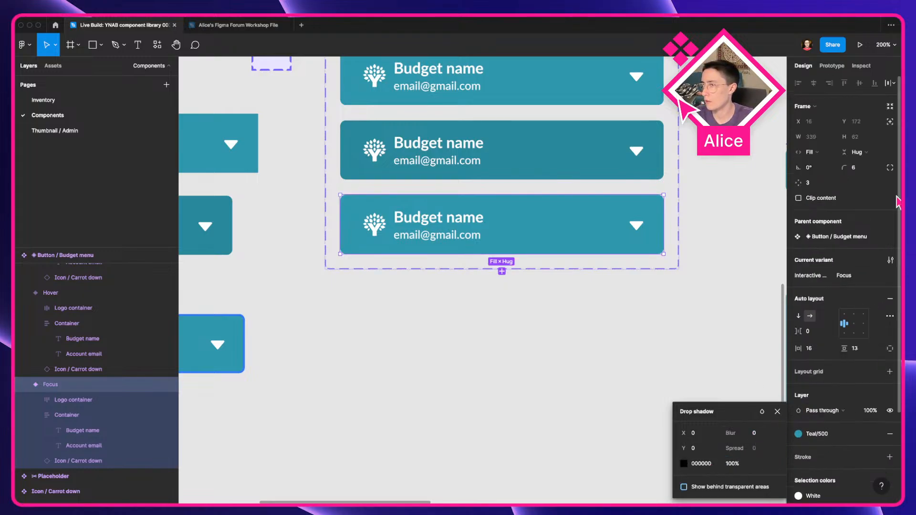
pyautogui.click(824, 200)
pyautogui.click(531, 323)
pyautogui.click(521, 205)
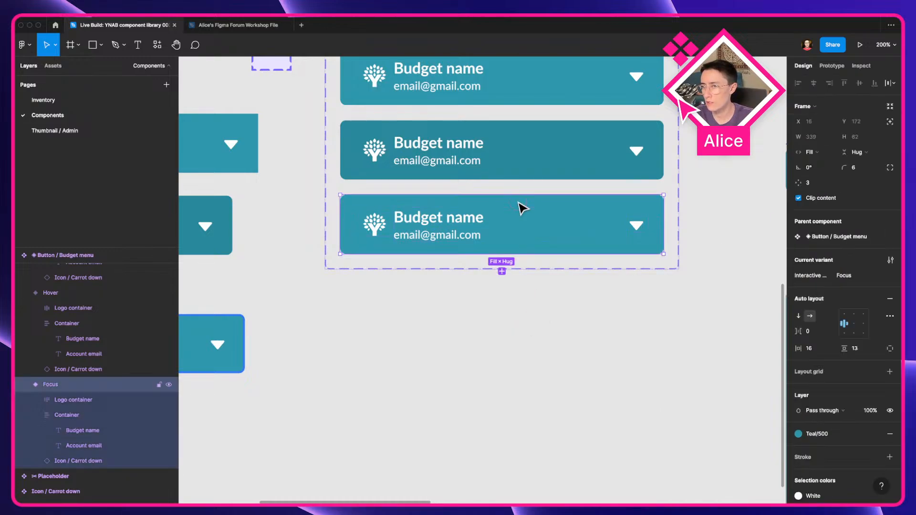
# Step: Compare the Focus variant's drop shadow settings against the screenshot's focus outline at high zoom
pyautogui.scroll(-5, 848, 413)
pyautogui.click(799, 448)
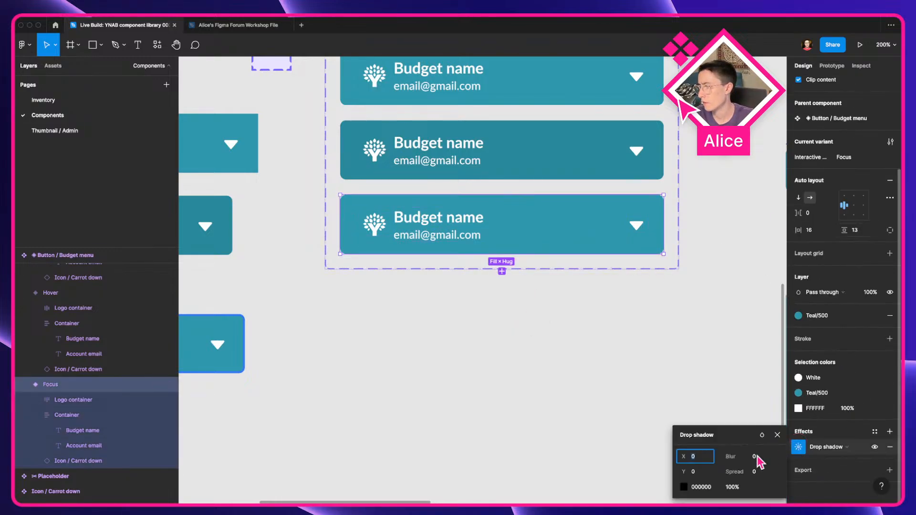
pyautogui.click(754, 474)
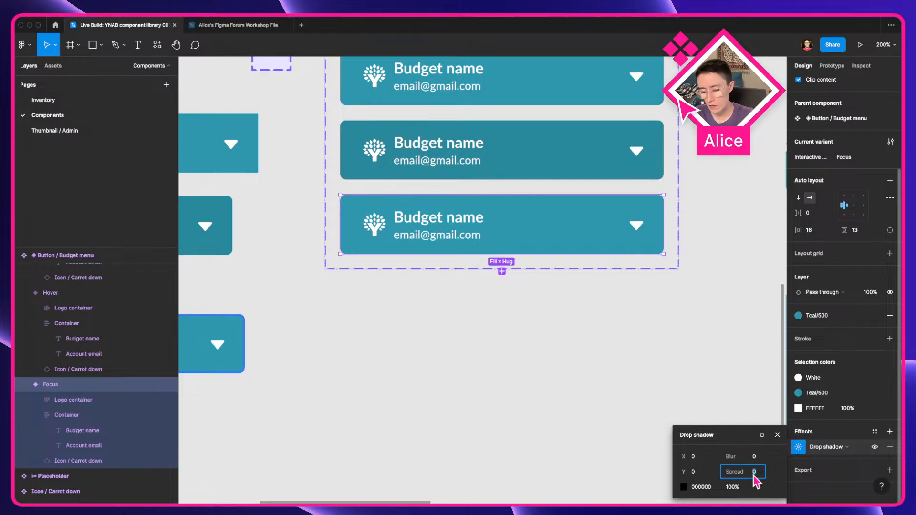
pyautogui.click(522, 413)
pyautogui.hscroll(15, 342, 373)
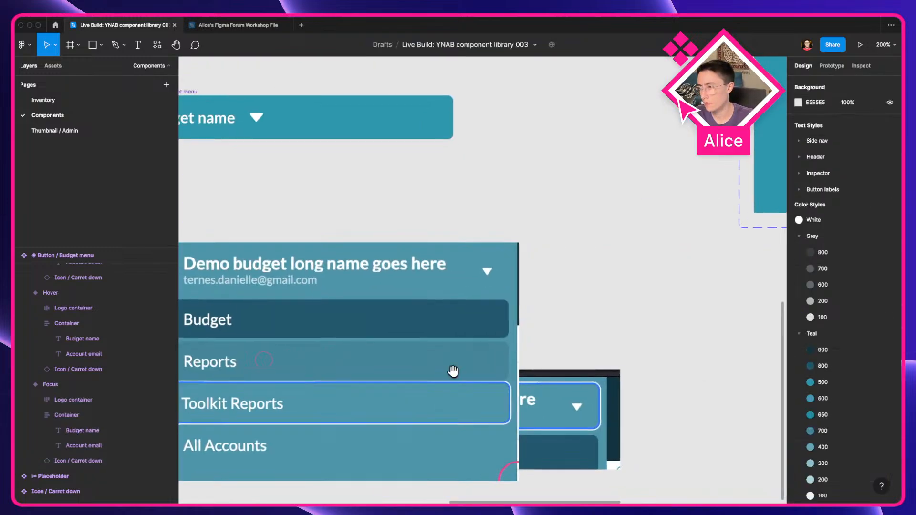
pyautogui.scroll(15, 411, 325)
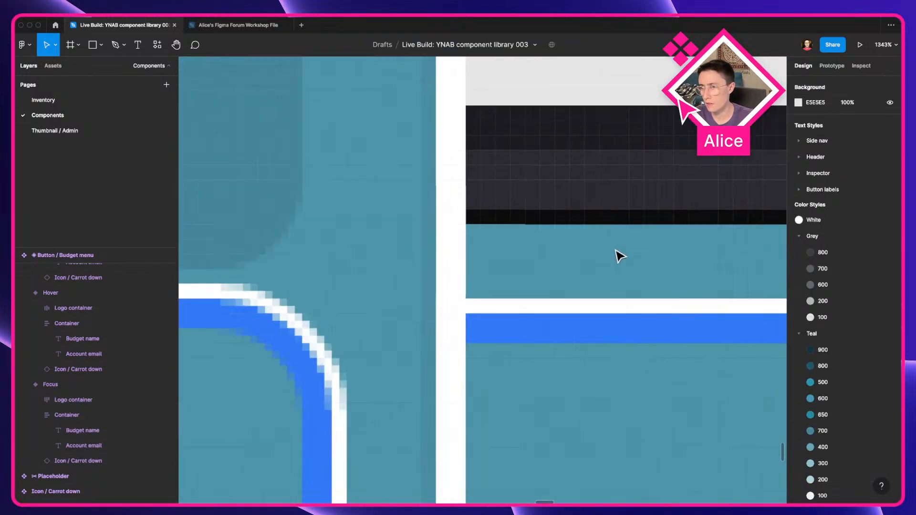
pyautogui.moveTo(582, 283); pyautogui.dragTo(582, 285)
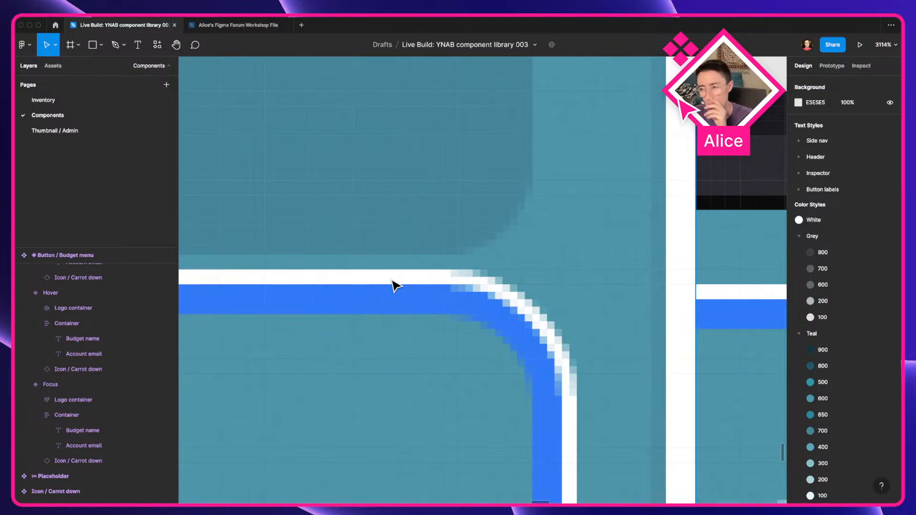
pyautogui.scroll(-5, 395, 286)
pyautogui.moveTo(395, 287); pyautogui.dragTo(513, 310)
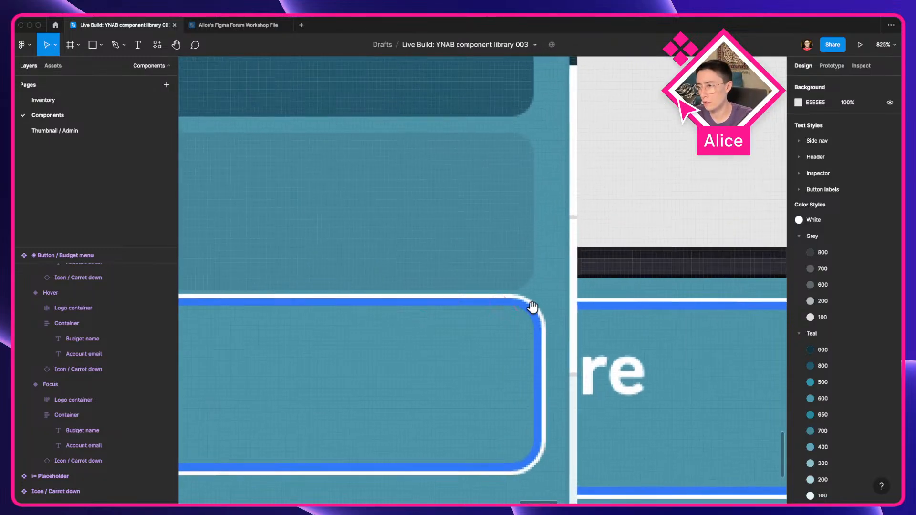
pyautogui.scroll(-5, 533, 308)
pyautogui.scroll(-4, 533, 308)
pyautogui.scroll(6, 264, 276)
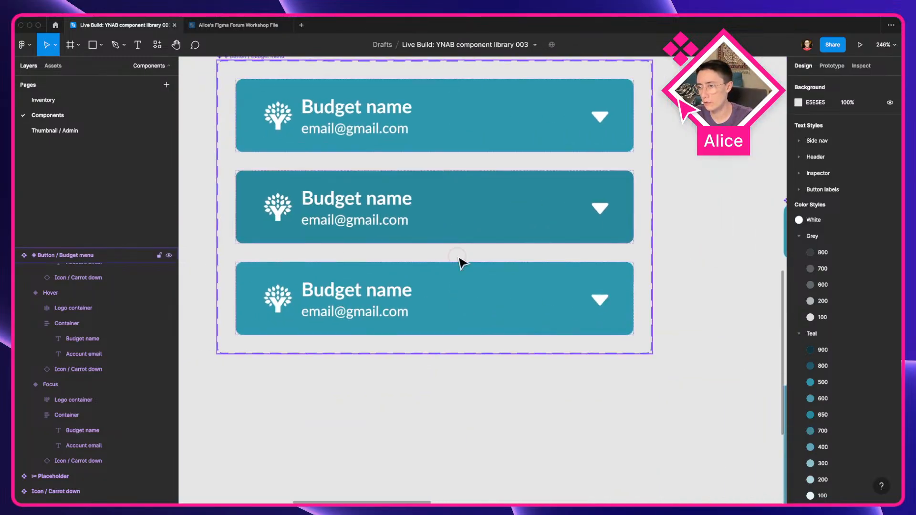
# Step: Set the Focus variant's drop shadow spread to 3
pyautogui.click(492, 310)
pyautogui.scroll(-3, 835, 412)
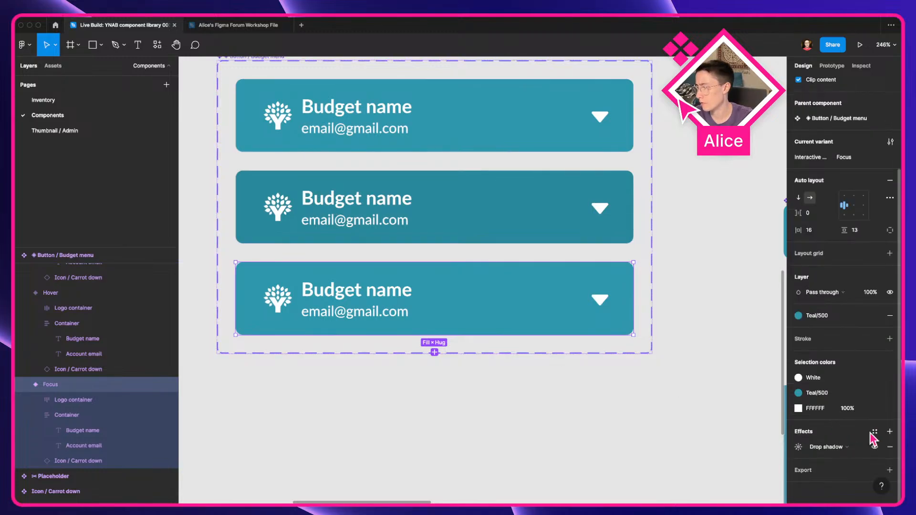
pyautogui.click(798, 447)
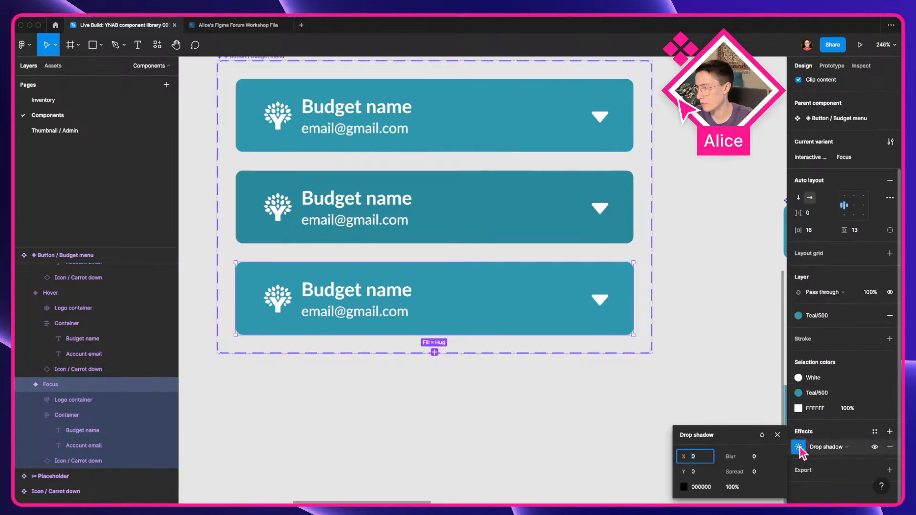
pyautogui.click(755, 472)
pyautogui.press('Tab')
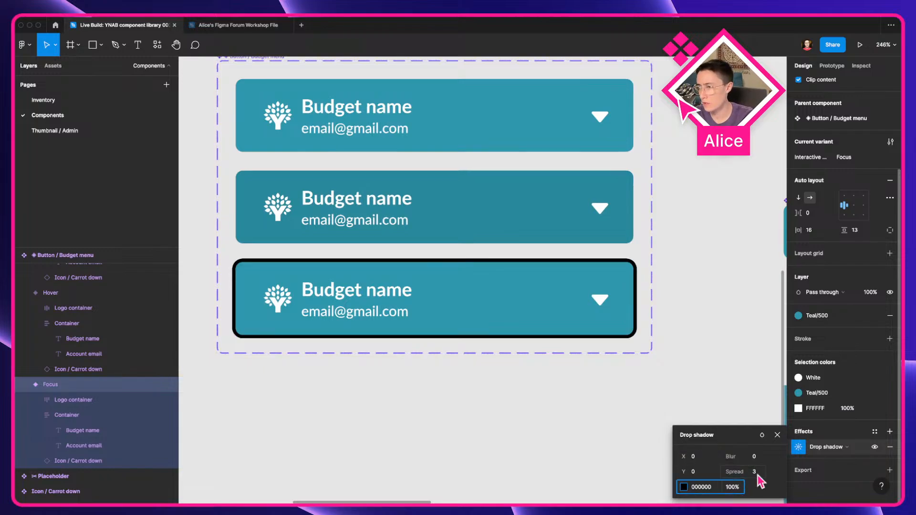
# Step: Set the drop shadow's colour to FFFFFF
pyautogui.click(684, 488)
pyautogui.click(706, 489)
pyautogui.write('f')
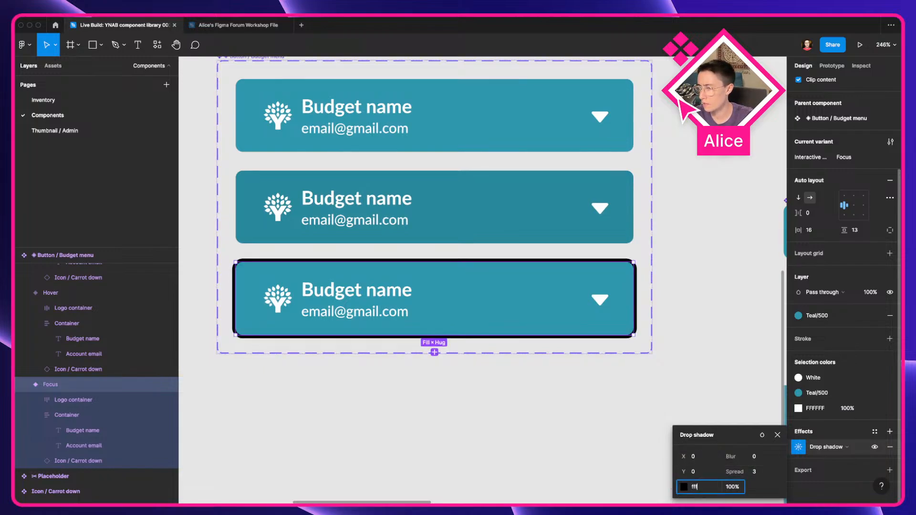
pyautogui.write('ff')
pyautogui.press('Tab')
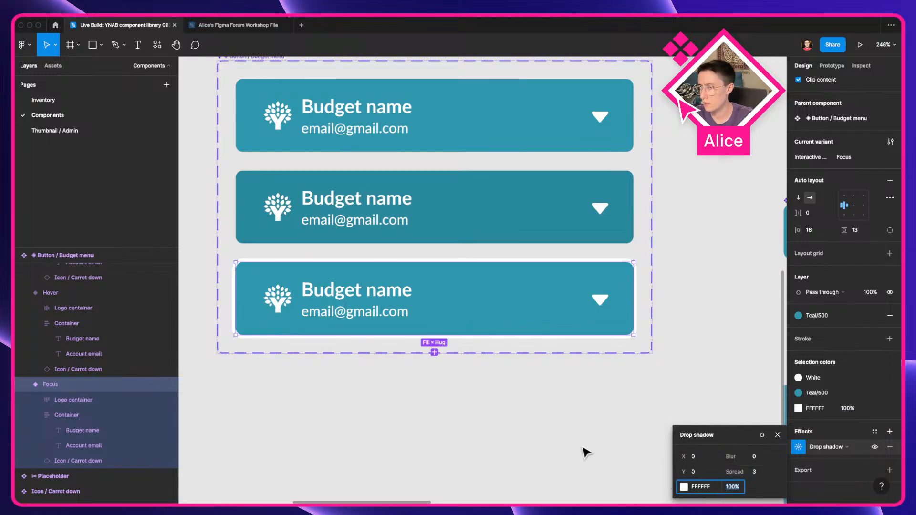
# Step: Add a second drop shadow to the Focus variant with Y offset and blur at 0 and 100% opacity
pyautogui.click(890, 432)
pyautogui.click(799, 449)
pyautogui.click(701, 474)
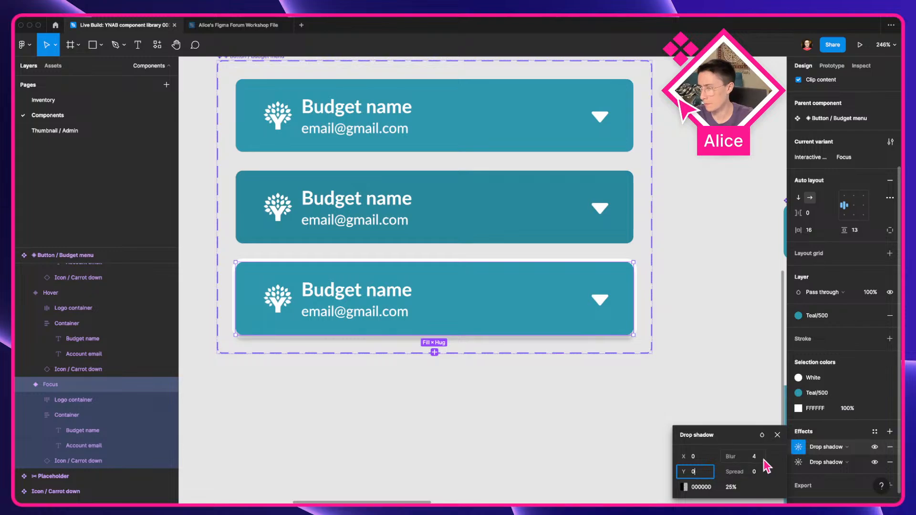
pyautogui.write('0')
pyautogui.press('Tab')
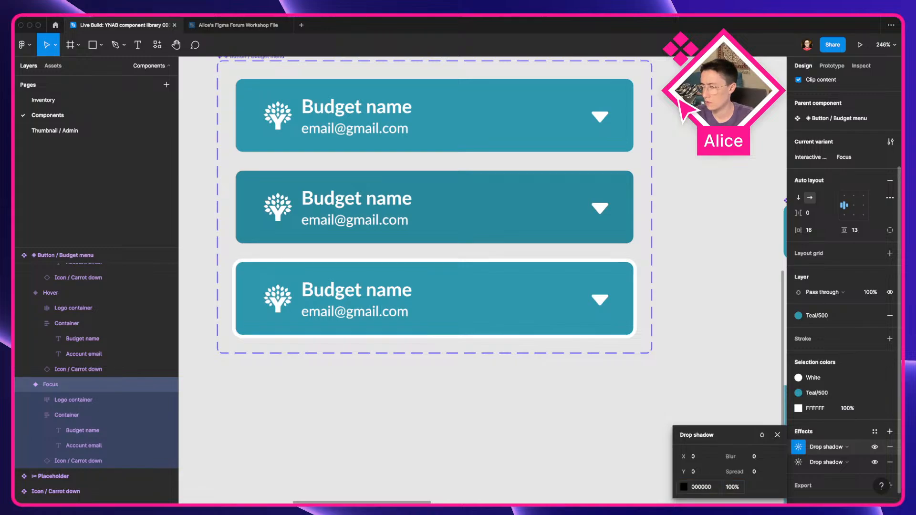
# Step: Paste 3378F6 as the second drop shadow's colour
pyautogui.click(701, 487)
pyautogui.press('super+v')
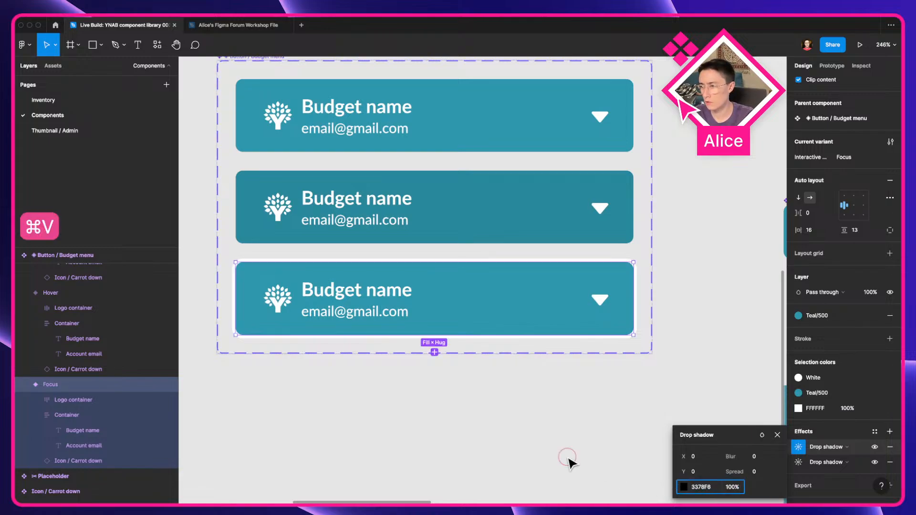
pyautogui.click(575, 405)
# Step: Increase the blue drop shadow's spread so it extends beyond the white outline
pyautogui.click(525, 307)
pyautogui.scroll(-5, 851, 443)
pyautogui.click(799, 432)
pyautogui.click(752, 474)
pyautogui.write('1')
pyautogui.press('Tab')
# Step: Compare the Focus variant's two-tone outline against the live-app screenshot at high zoom
pyautogui.click(541, 431)
pyautogui.scroll(-5, 541, 431)
pyautogui.moveTo(531, 435); pyautogui.dragTo(414, 391)
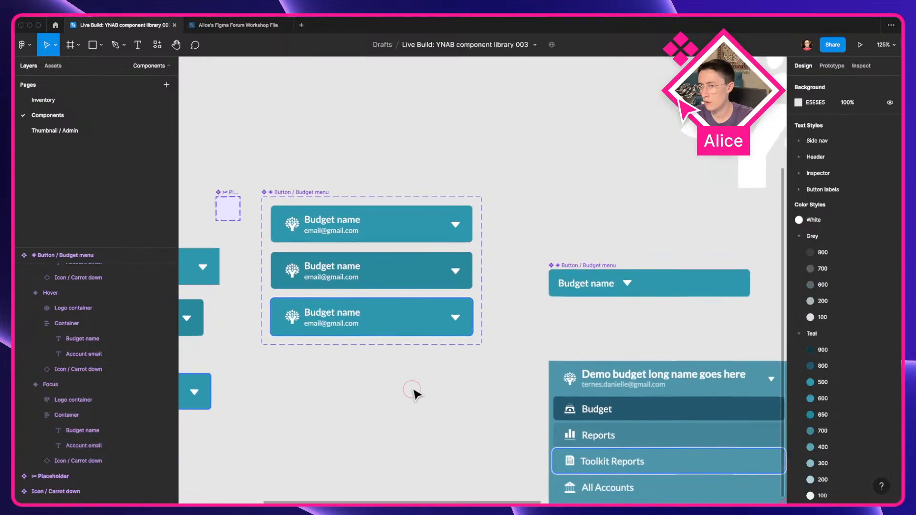
pyautogui.click(366, 319)
pyautogui.keyDown('alt'); pyautogui.moveTo(366, 319); pyautogui.dragTo(167, 270); pyautogui.keyUp('alt')
pyautogui.moveTo(220, 286); pyautogui.dragTo(444, 371)
pyautogui.scroll(5, 722, 302)
pyautogui.scroll(5, 720, 297)
pyautogui.moveTo(406, 354); pyautogui.dragTo(201, 381)
pyautogui.moveTo(373, 323); pyautogui.dragTo(696, 275)
pyautogui.moveTo(453, 266); pyautogui.dragTo(696, 284)
pyautogui.moveTo(697, 284); pyautogui.dragTo(243, 217)
pyautogui.scroll(10, 339, 182)
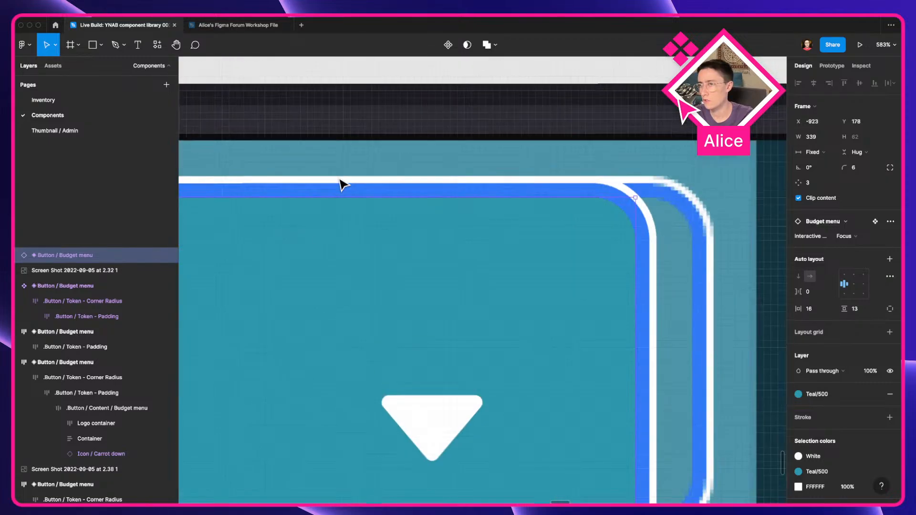
pyautogui.moveTo(424, 343); pyautogui.dragTo(640, 315)
pyautogui.scroll(-10, 450, 343)
pyautogui.press('Delete')
pyautogui.scroll(-5, 447, 341)
pyautogui.moveTo(217, 234); pyautogui.dragTo(430, 288)
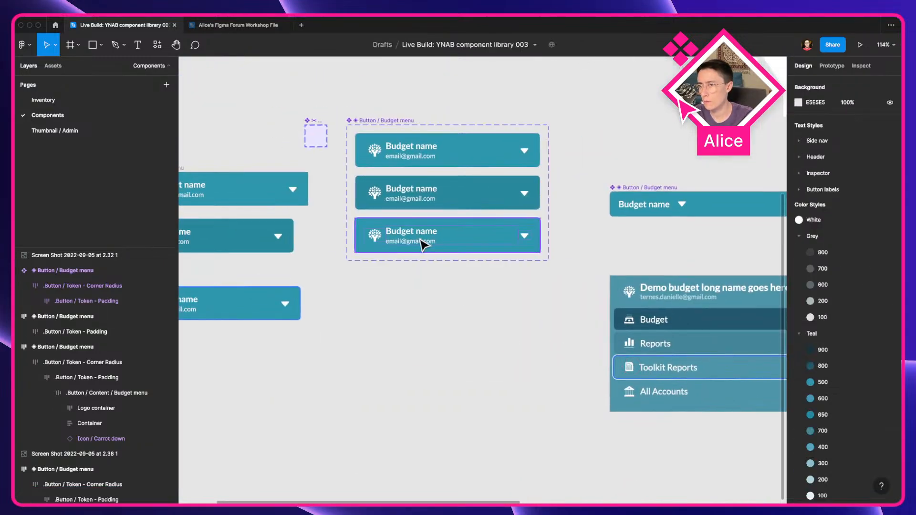
# Step: Save the Focus variant's shadows as a new effect style named Focus visible
pyautogui.click(422, 244)
pyautogui.click(874, 417)
pyautogui.click(887, 435)
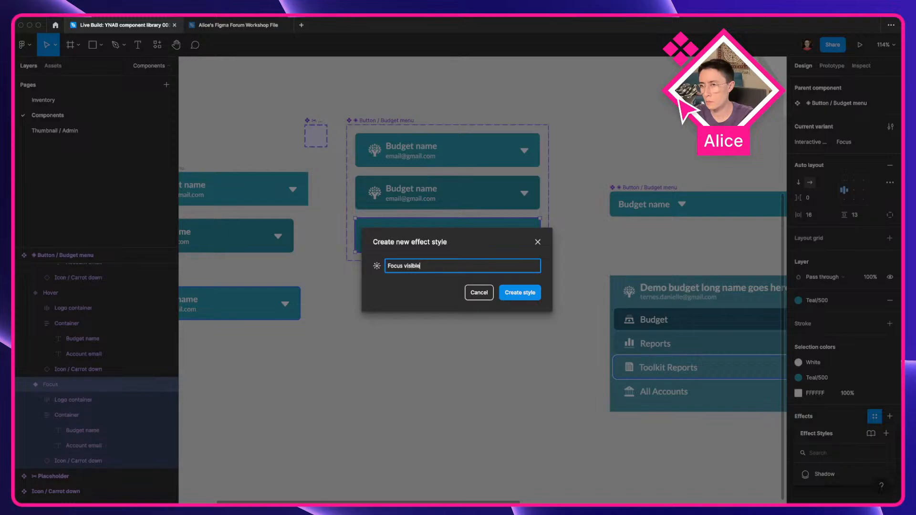
pyautogui.press('Return')
# Step: Delete the three loose Budget menu instances beside the component set
pyautogui.click(482, 322)
pyautogui.moveTo(490, 325); pyautogui.dragTo(413, 318)
pyautogui.moveTo(605, 221); pyautogui.dragTo(488, 270)
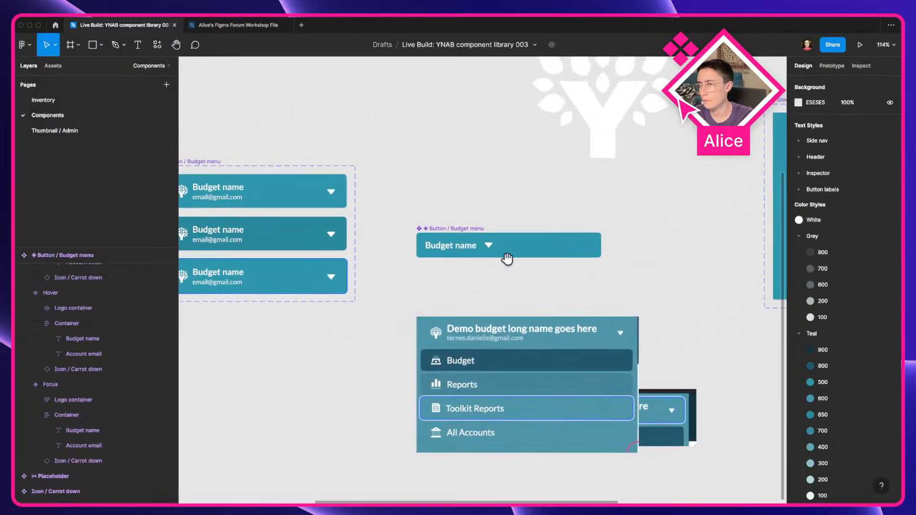
pyautogui.hscroll(-10, 366, 368)
pyautogui.click(340, 344)
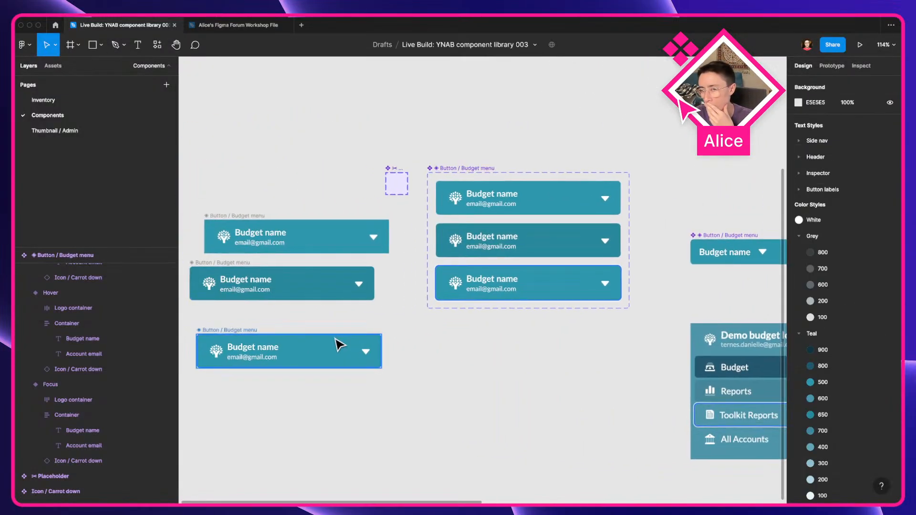
pyautogui.press('Delete')
pyautogui.click(213, 213)
pyautogui.press('Delete')
pyautogui.click(221, 262)
pyautogui.press('Delete')
# Step: Delete the stray Budget menu instance hidden behind the Demo budget dropdown
pyautogui.click(471, 199)
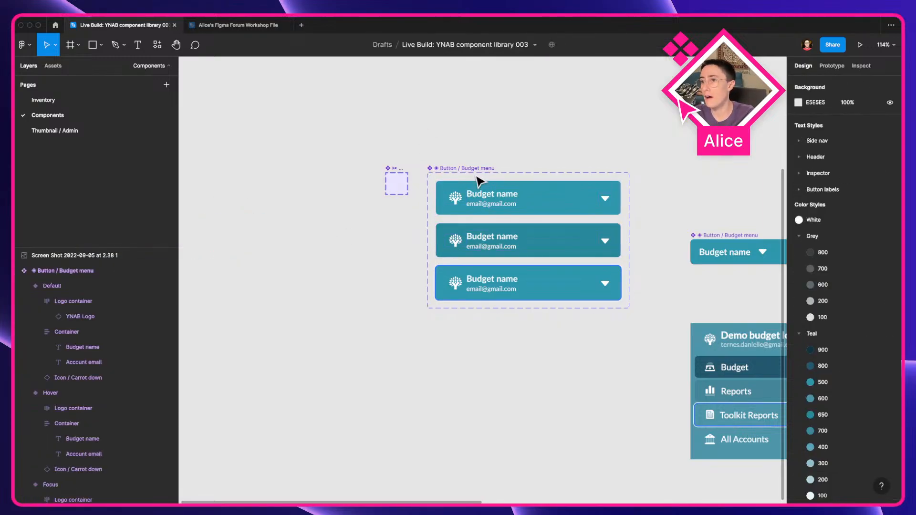
pyautogui.hscroll(7, 477, 182)
pyautogui.click(603, 438)
pyautogui.press('Delete')
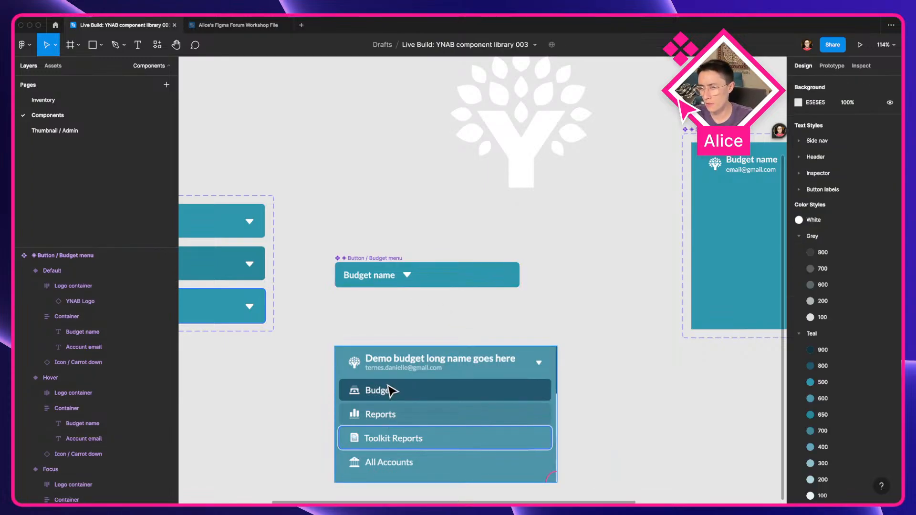
# Step: Duplicate the compact Budget menu component twice, detaching each copy and making it its own component
pyautogui.scroll(5, 382, 286)
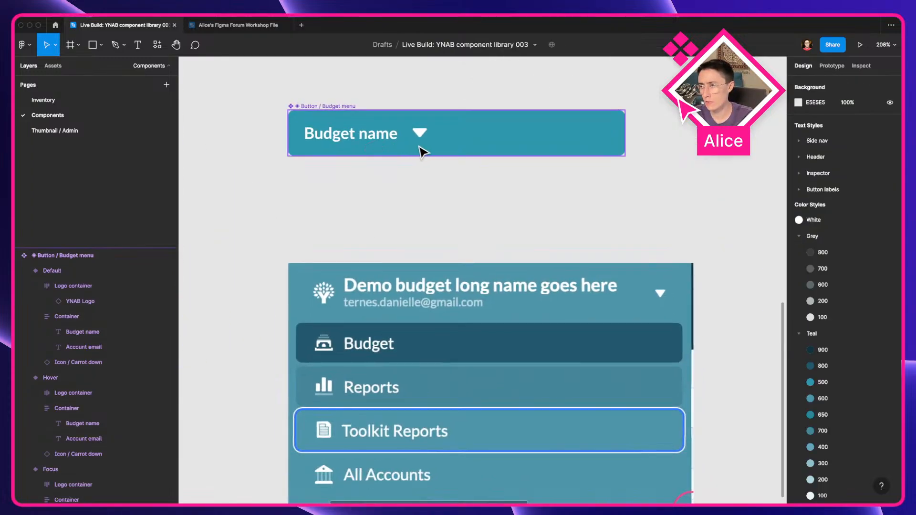
pyautogui.moveTo(421, 152); pyautogui.dragTo(432, 253)
pyautogui.press('alt+super+b')
pyautogui.press('alt+super+k')
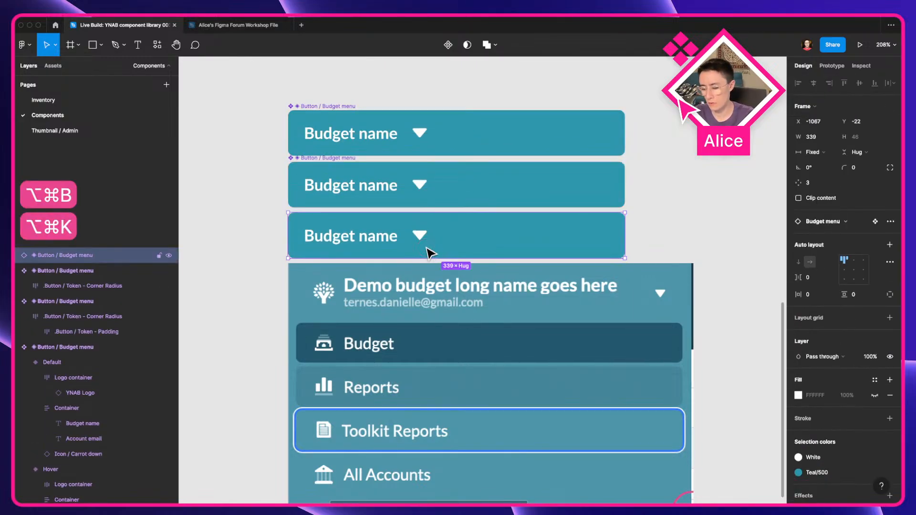
pyautogui.press('alt+super+b')
pyautogui.press('alt+super+k')
# Step: Set the second compact Budget menu component's fill to Teal/650
pyautogui.keyDown('shift'); pyautogui.click(388, 203); pyautogui.keyUp('shift')
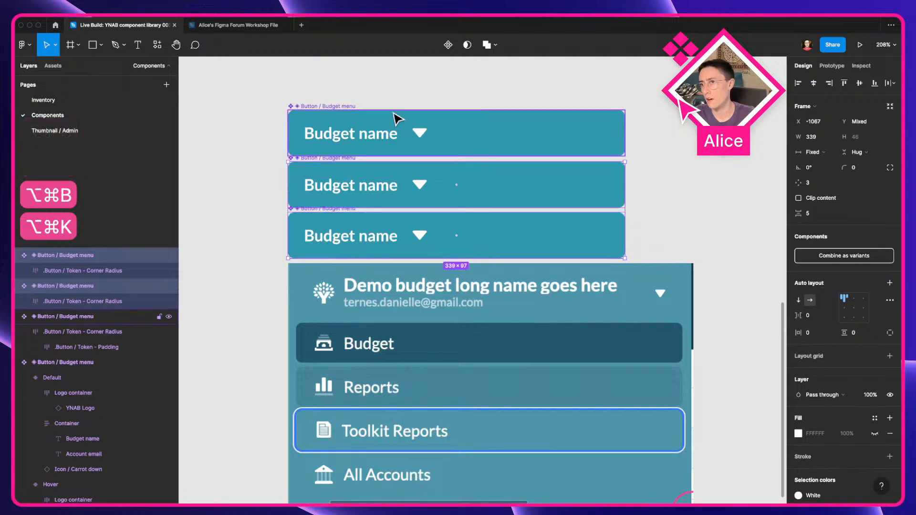
pyautogui.keyDown('shift'); pyautogui.click(424, 153); pyautogui.keyUp('shift')
pyautogui.scroll(-3, 556, 217)
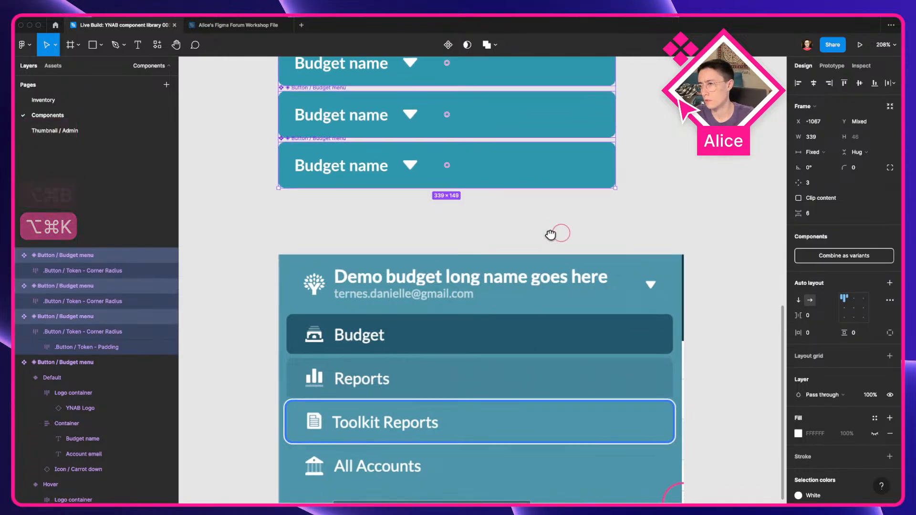
pyautogui.scroll(-3, 547, 236)
pyautogui.moveTo(542, 230); pyautogui.dragTo(470, 305)
pyautogui.click(470, 305)
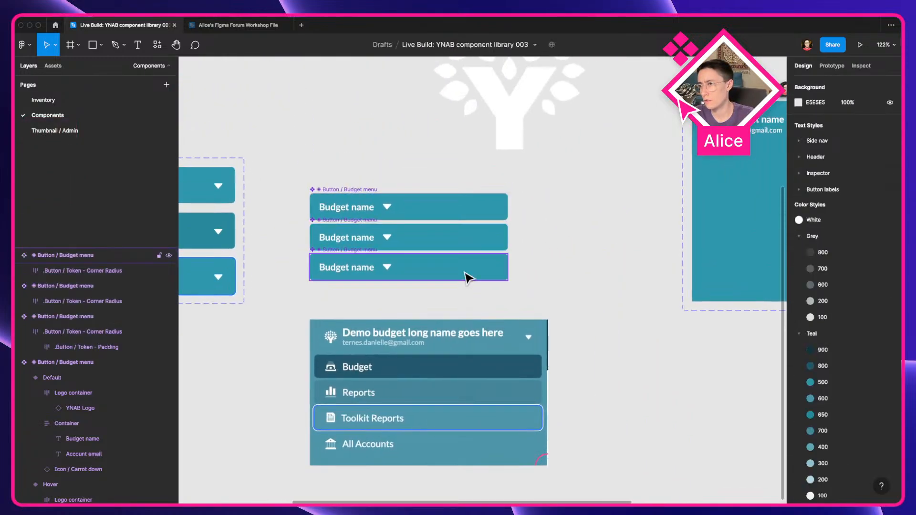
pyautogui.click(466, 276)
pyautogui.click(435, 313)
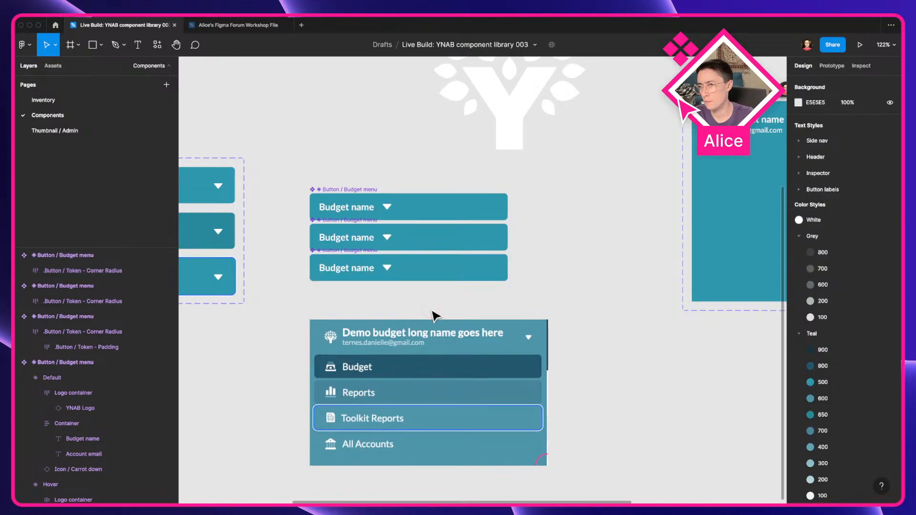
pyautogui.hscroll(-3, 420, 246)
pyautogui.click(480, 244)
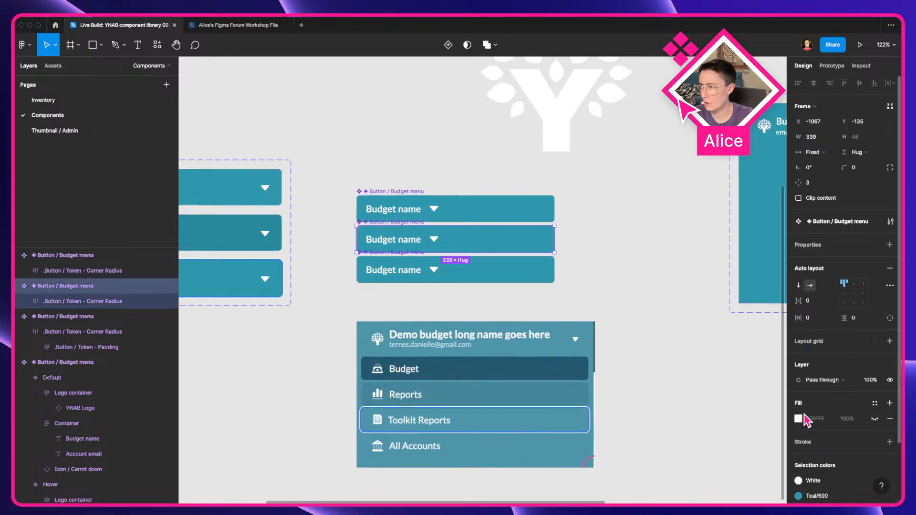
pyautogui.scroll(-3, 873, 420)
pyautogui.click(829, 427)
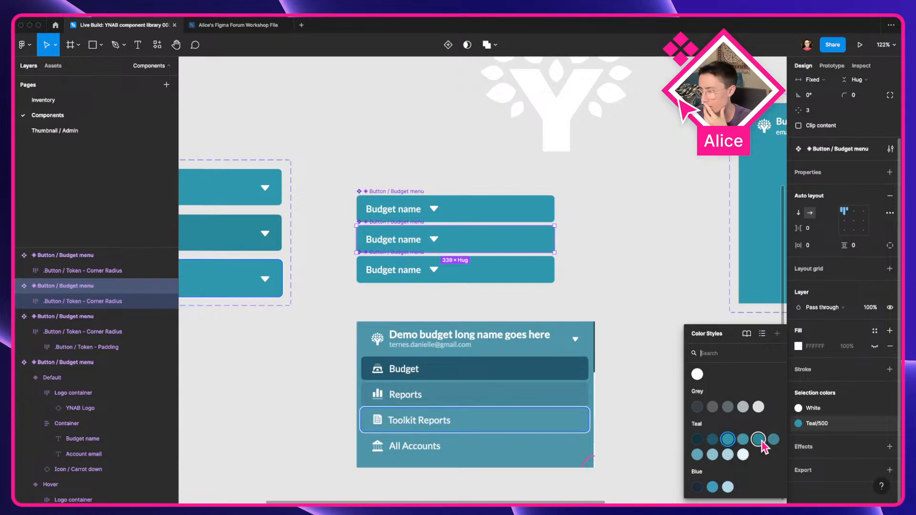
pyautogui.click(758, 439)
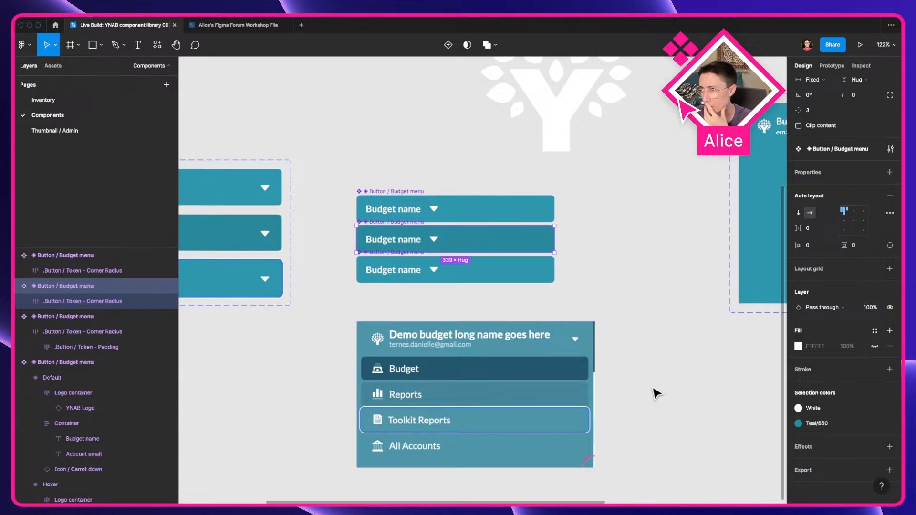
# Step: Set the third compact Budget menu component's fill to Teal/800
pyautogui.click(494, 277)
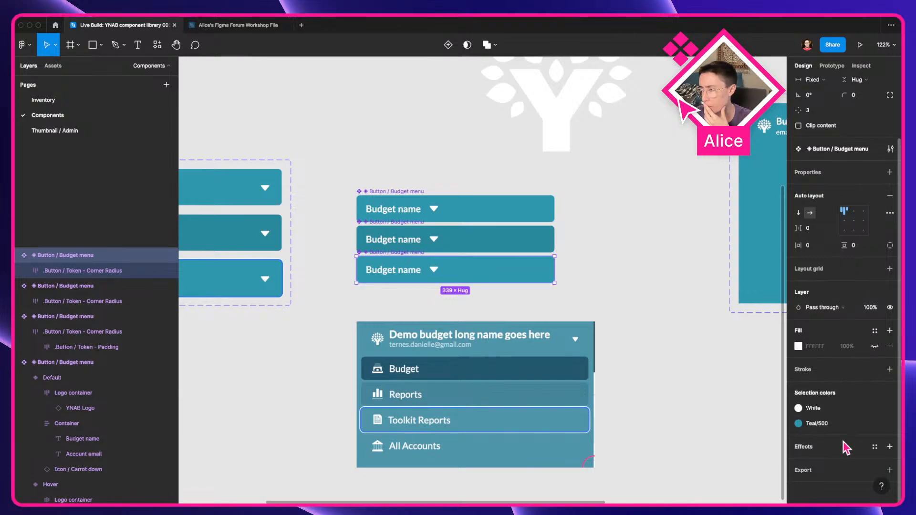
pyautogui.click(832, 423)
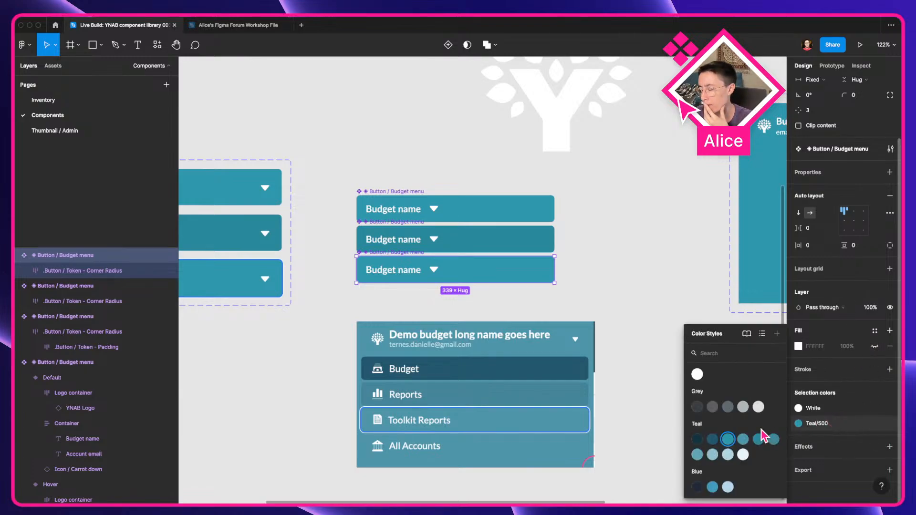
pyautogui.click(697, 439)
pyautogui.click(822, 425)
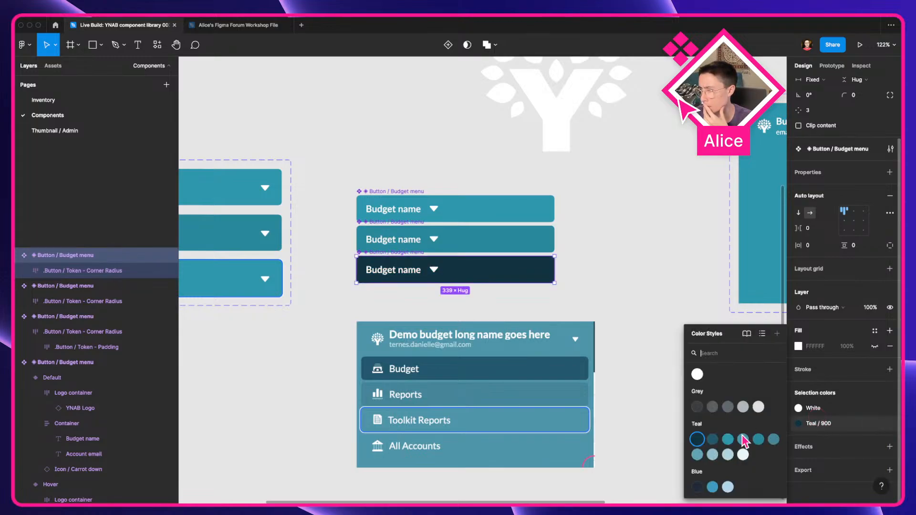
pyautogui.click(713, 439)
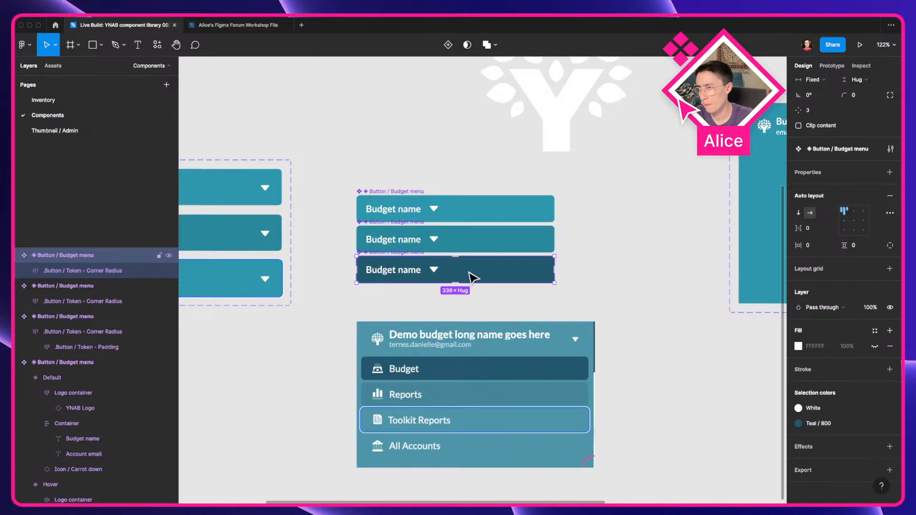
# Step: Duplicate the first compact component below the others and apply the Focus visible effect style to the copy
pyautogui.keyDown('alt'); pyautogui.moveTo(470, 218); pyautogui.dragTo(475, 299); pyautogui.keyUp('alt')
pyautogui.click(824, 423)
pyautogui.click(824, 423)
pyautogui.click(875, 447)
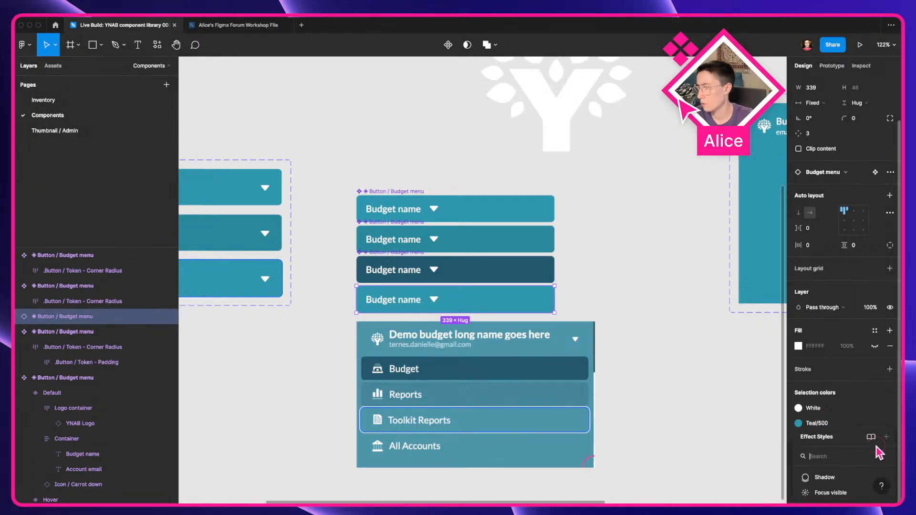
pyautogui.click(846, 495)
# Step: Enable Clip content on the focus-styled compact component
pyautogui.scroll(5, 551, 294)
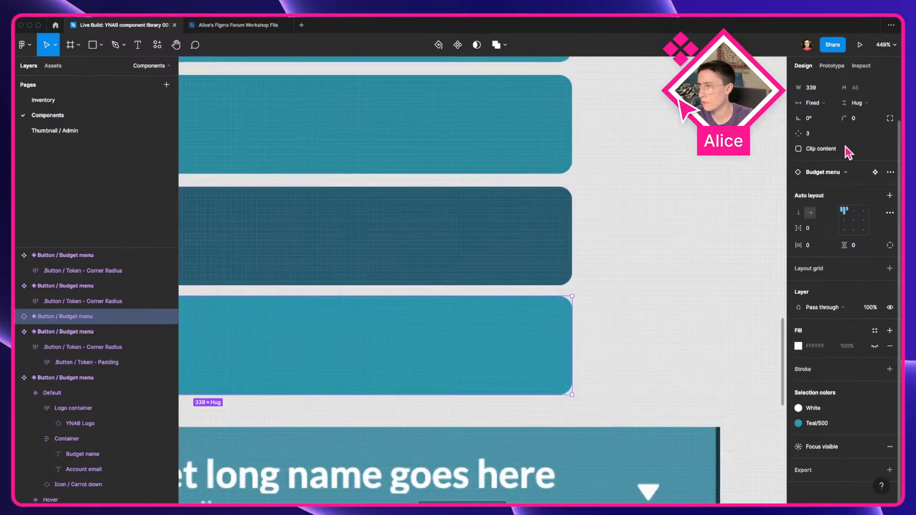
pyautogui.click(798, 148)
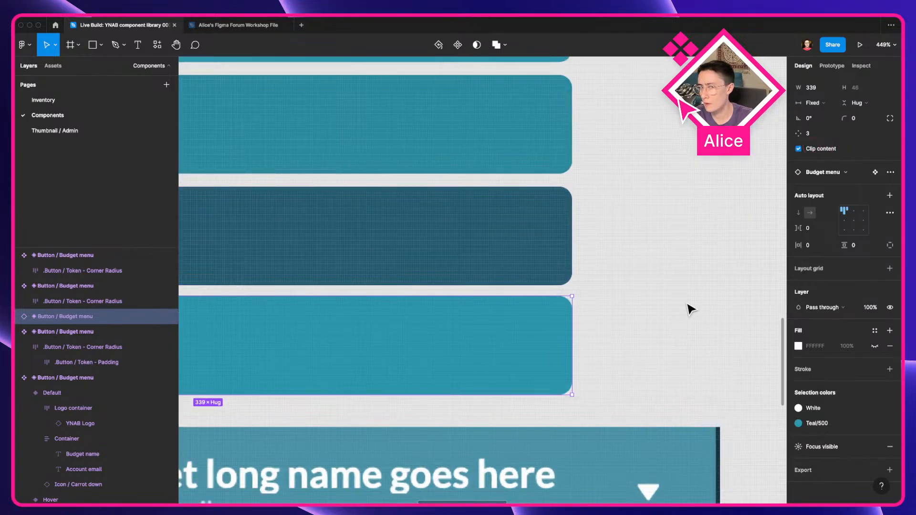
pyautogui.scroll(-5, 630, 337)
pyautogui.click(585, 343)
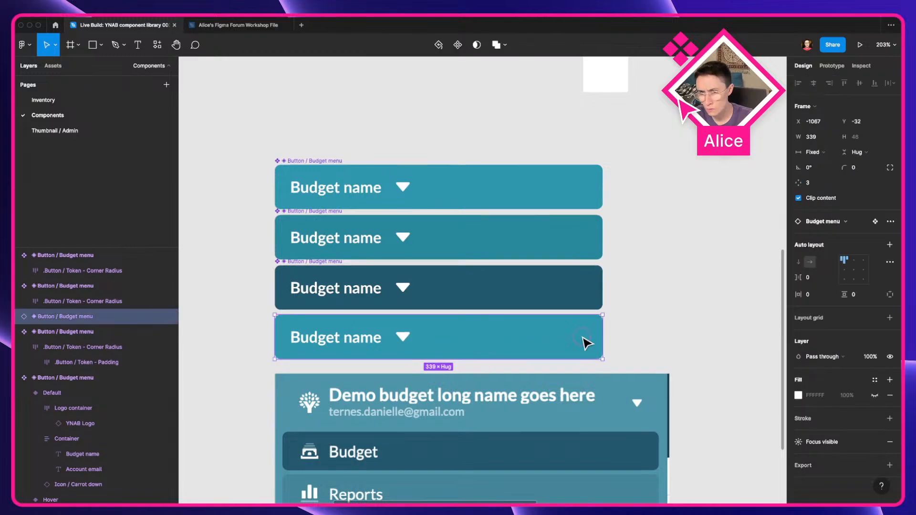
pyautogui.click(673, 340)
pyautogui.scroll(-5, 680, 336)
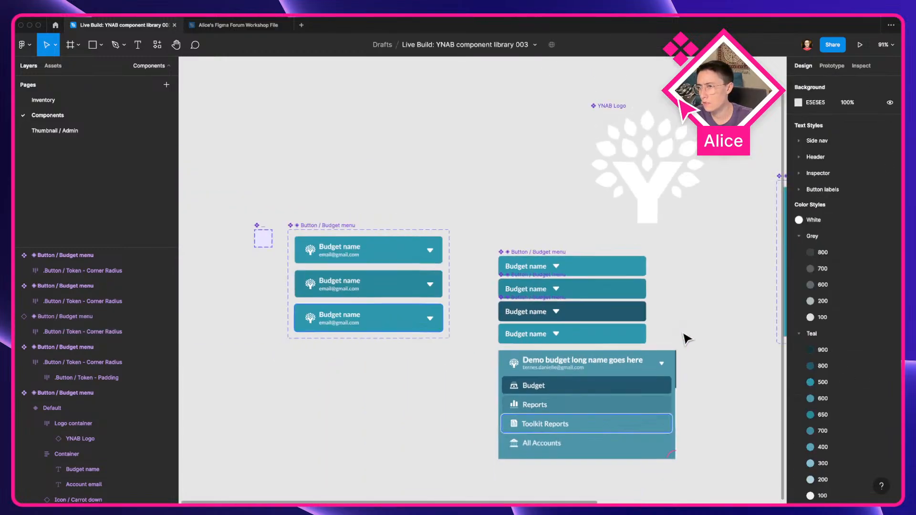
pyautogui.click(539, 305)
pyautogui.scroll(5, 540, 305)
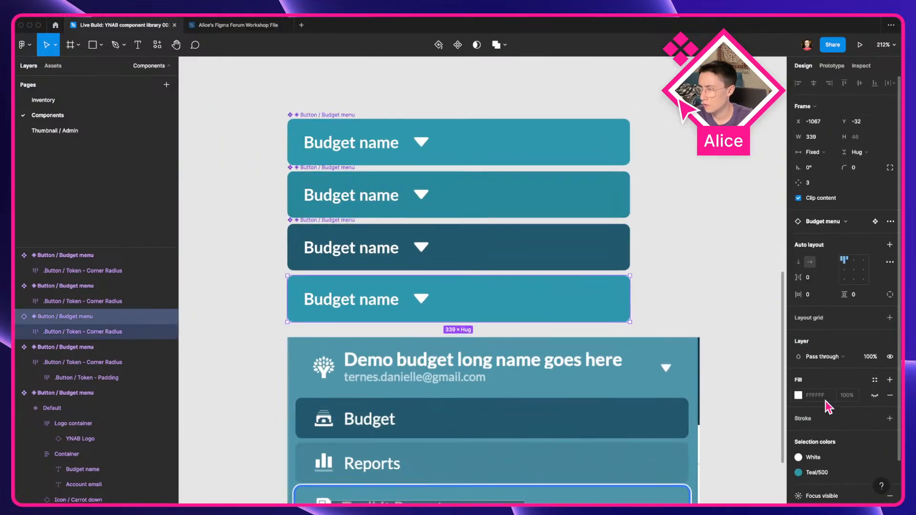
# Step: Delete the three extra compact Budget menu components, keeping only the top one
pyautogui.scroll(2, 852, 451)
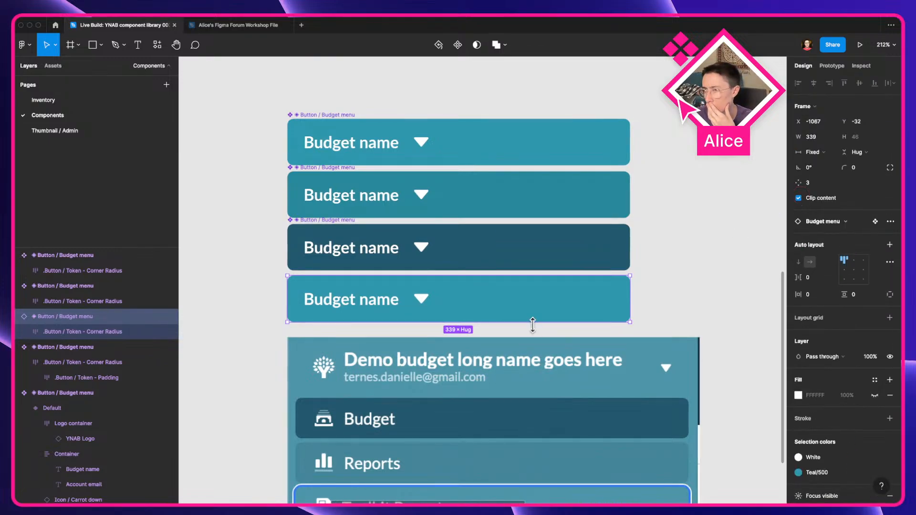
pyautogui.scroll(3, 532, 324)
pyautogui.click(593, 299)
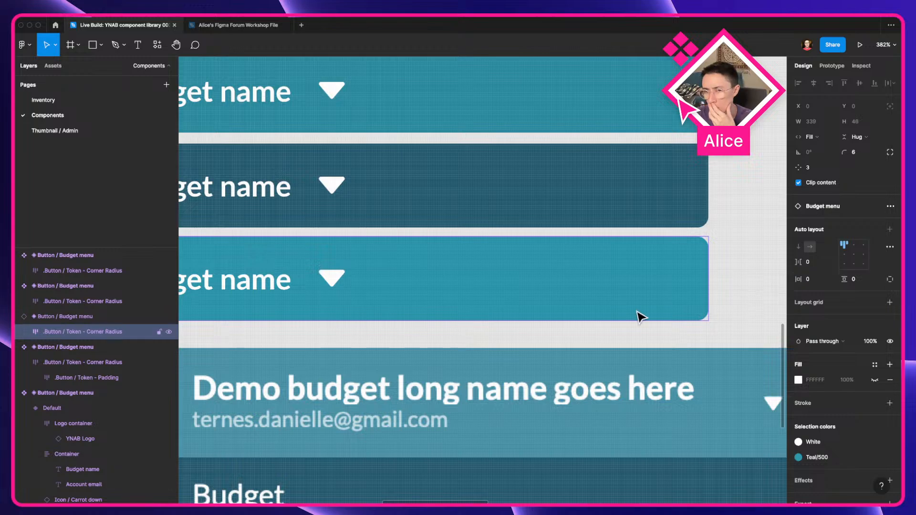
pyautogui.scroll(-4, 405, 330)
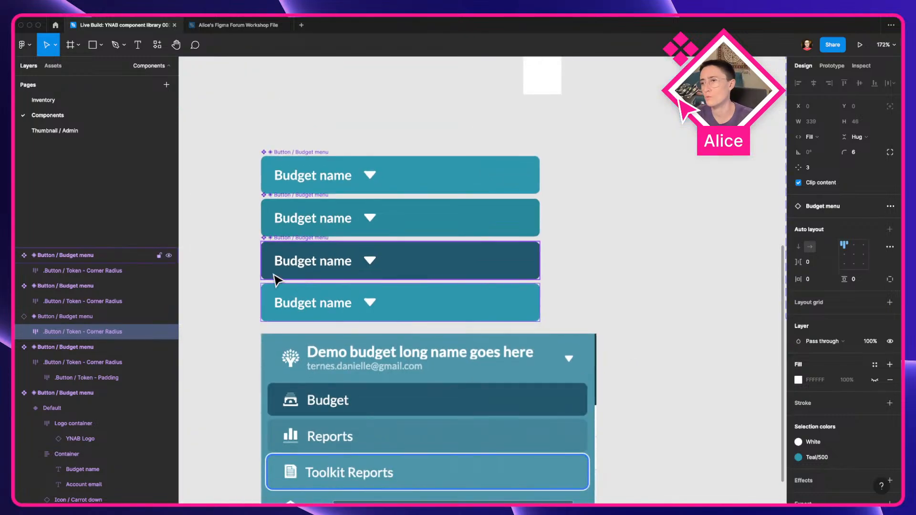
pyautogui.click(246, 296)
pyautogui.scroll(-2, 245, 298)
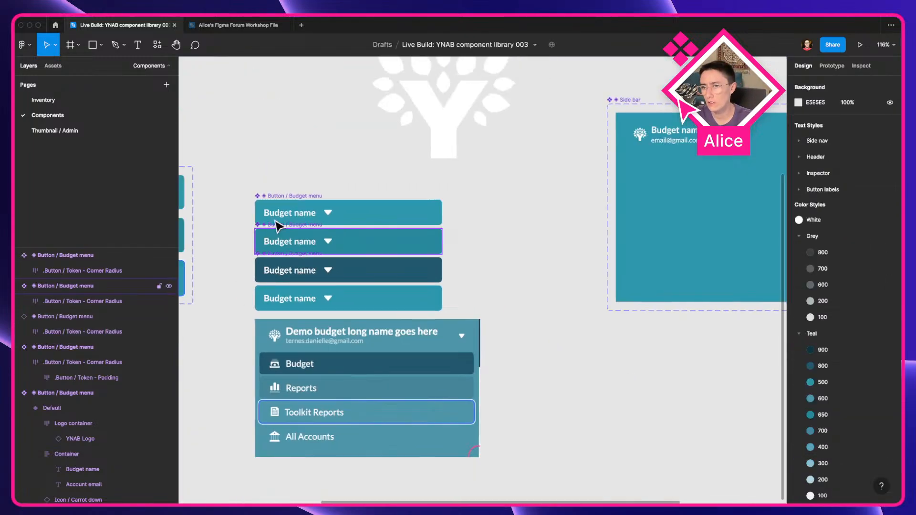
pyautogui.moveTo(235, 246); pyautogui.dragTo(296, 305)
pyautogui.press('Delete')
# Step: Ungroup the corner radius and padding token wrapper frames inside the remaining Budget menu component
pyautogui.click(276, 213)
pyautogui.press('shift+super+g')
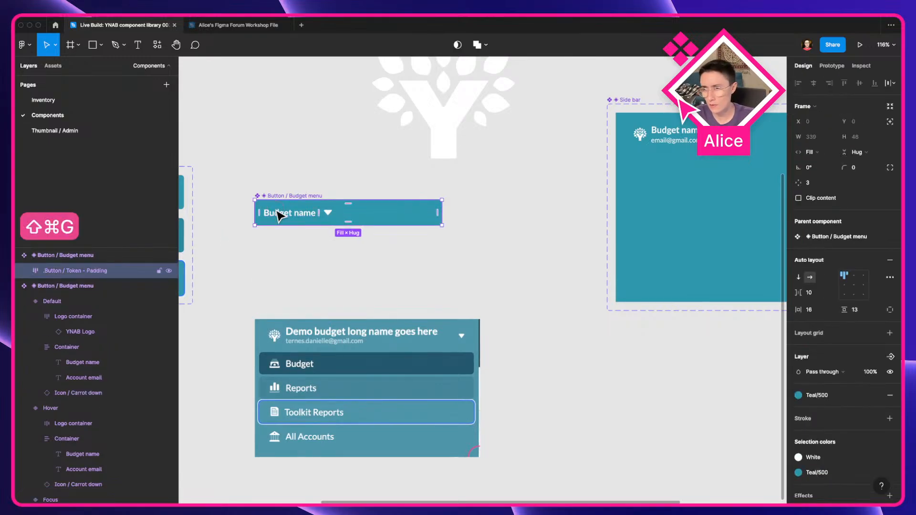
pyautogui.press('shift+super+g')
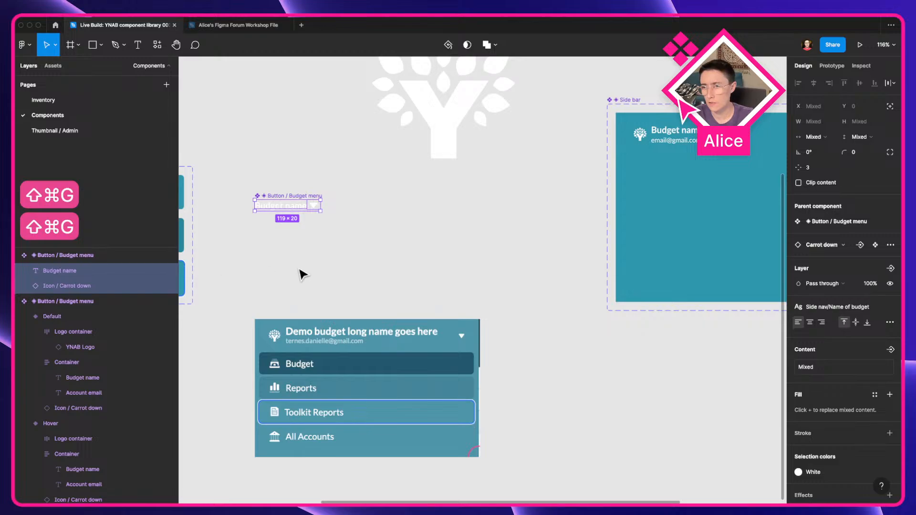
# Step: Move the carrot down icon layer so it comes before the Budget name text
pyautogui.hscroll(-2, 289, 262)
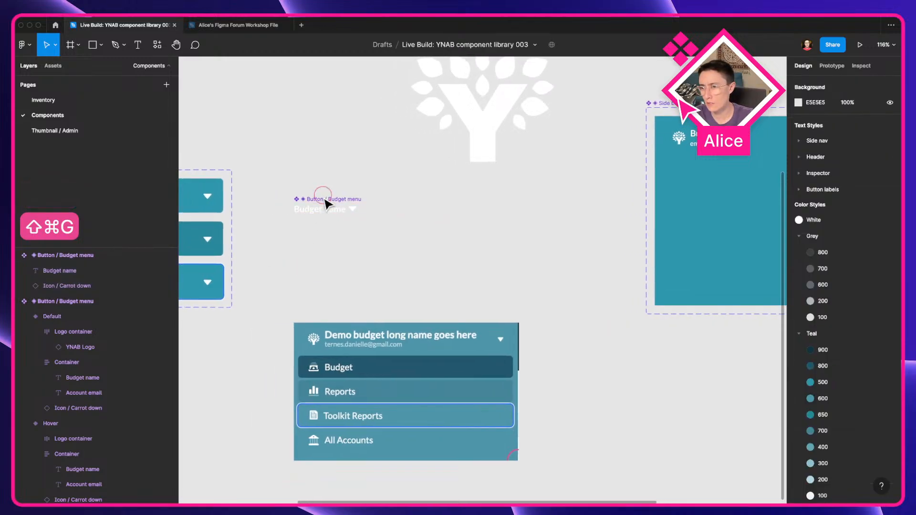
pyautogui.click(334, 206)
pyautogui.click(352, 210)
pyautogui.scroll(5, 353, 211)
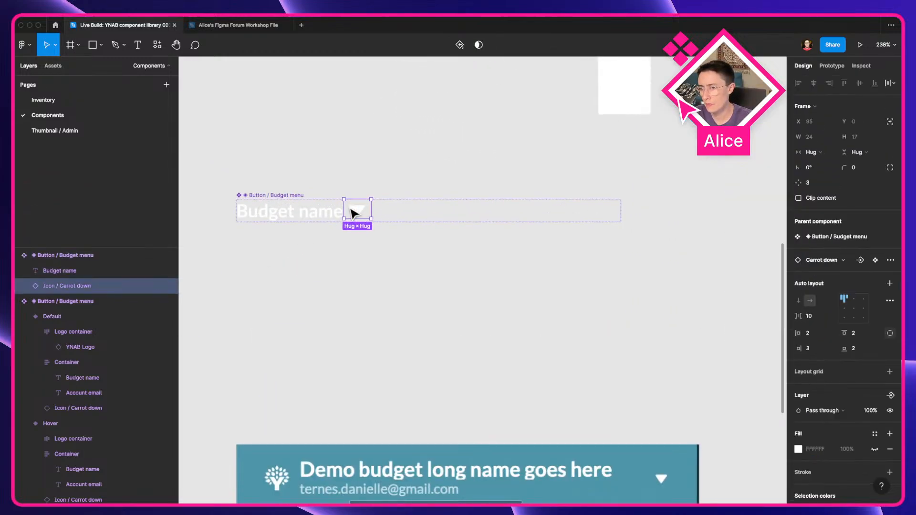
pyautogui.press('super+[')
# Step: Reposition the Budget menu component on the canvas above the sidebar navigation preview
pyautogui.click(375, 330)
pyautogui.scroll(-4, 466, 219)
pyautogui.moveTo(350, 327); pyautogui.dragTo(369, 182)
pyautogui.moveTo(333, 108); pyautogui.dragTo(361, 177)
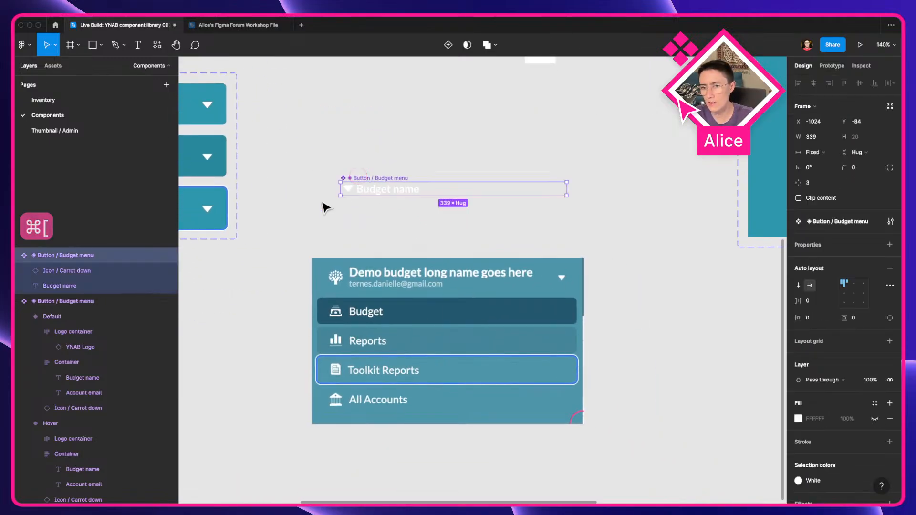
pyautogui.hscroll(-5, 307, 219)
pyautogui.hscroll(5, 260, 180)
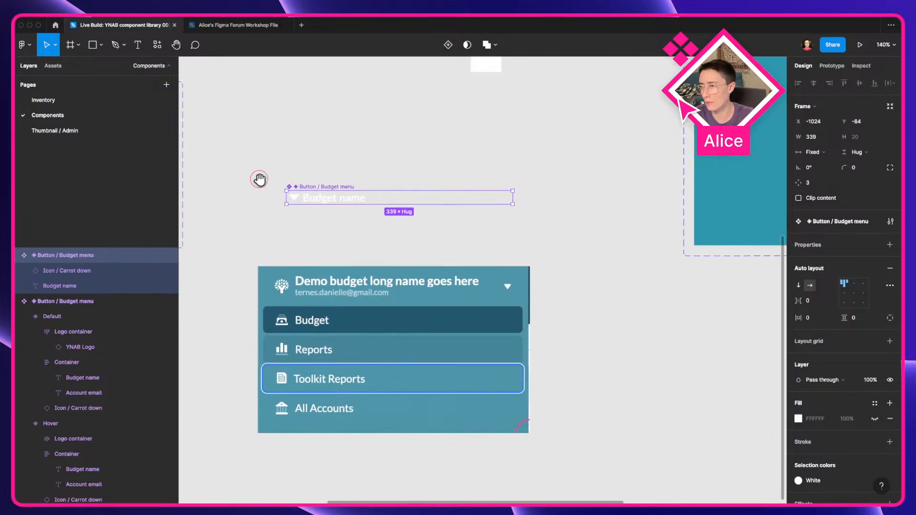
pyautogui.scroll(3, 346, 205)
pyautogui.scroll(3, 347, 206)
pyautogui.moveTo(429, 150); pyautogui.dragTo(532, 135)
pyautogui.moveTo(491, 263); pyautogui.dragTo(488, 169)
pyautogui.moveTo(443, 96); pyautogui.dragTo(428, 186)
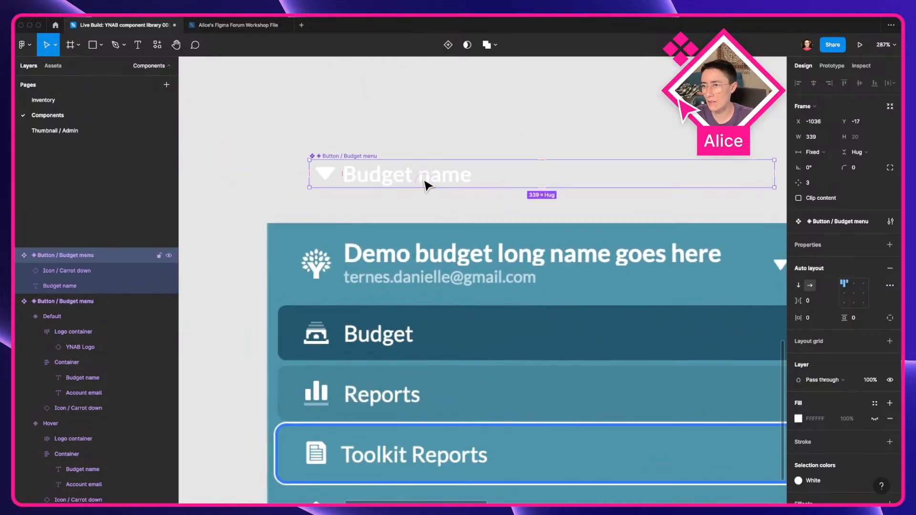
# Step: Change the component's text to "Button label"
pyautogui.doubleClick(417, 177)
pyautogui.write('Butt')
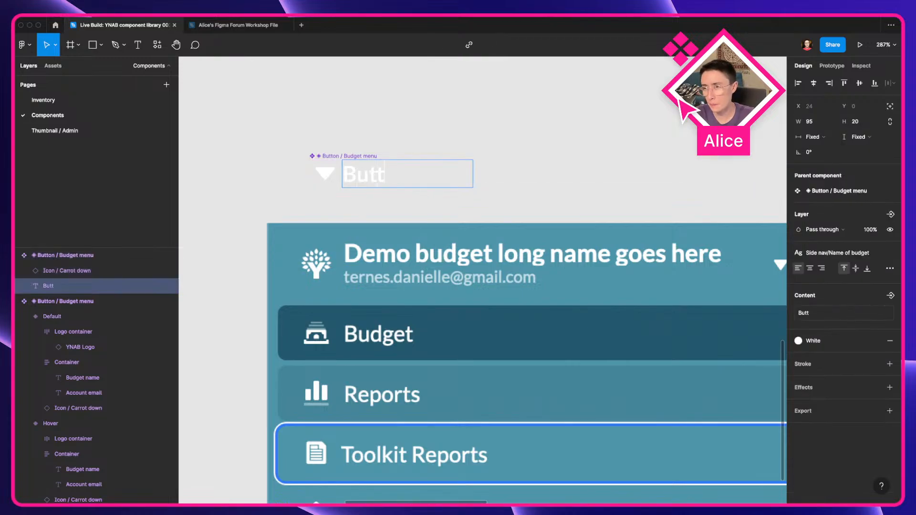
pyautogui.click(430, 133)
pyautogui.click(444, 184)
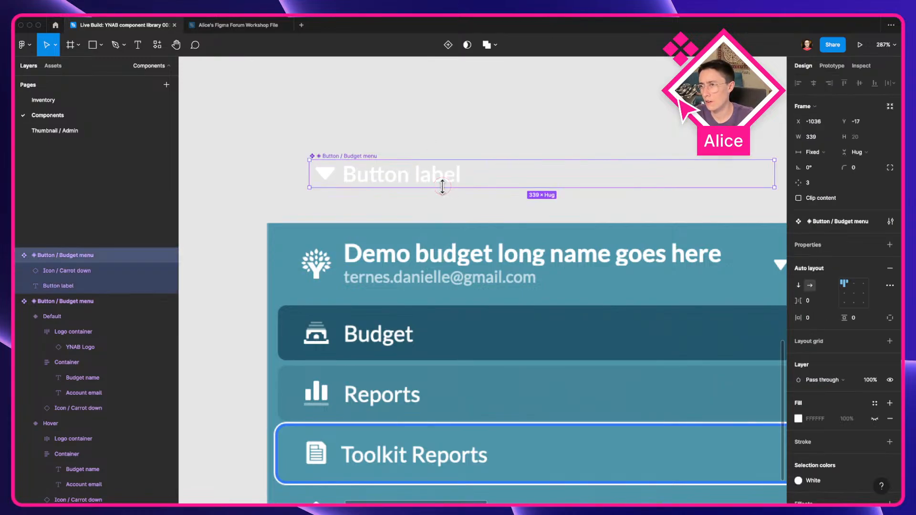
# Step: Switch to the live YNAB app and resize its sidebar narrower to examine how the menu items truncate
pyautogui.click(465, 181)
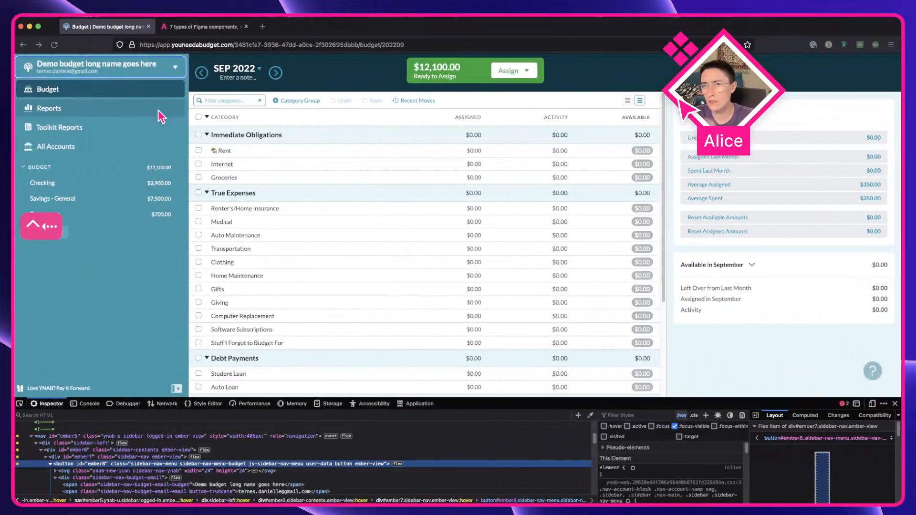
pyautogui.moveTo(188, 154); pyautogui.dragTo(86, 171)
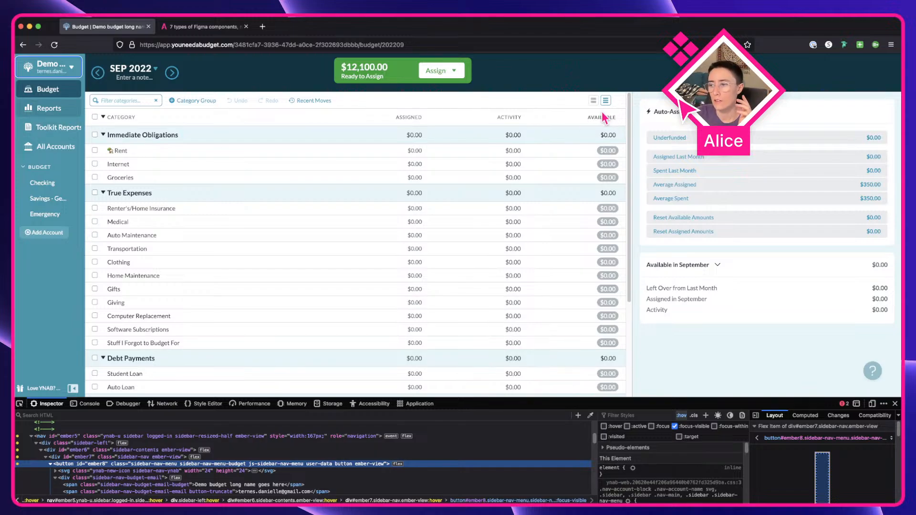
pyautogui.moveTo(605, 116)
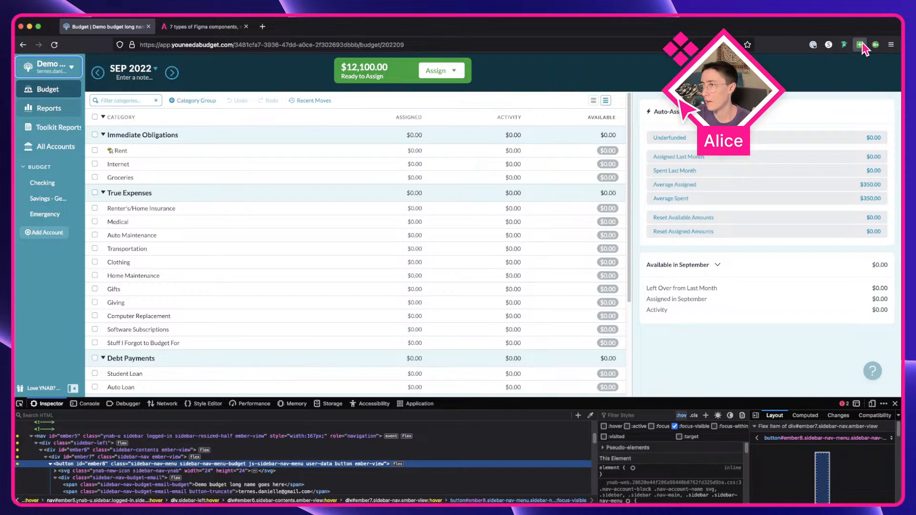
pyautogui.moveTo(83, 142)
pyautogui.mouseDown()
pyautogui.moveTo(75, 166)
pyautogui.moveTo(76, 158)
pyautogui.mouseUp()
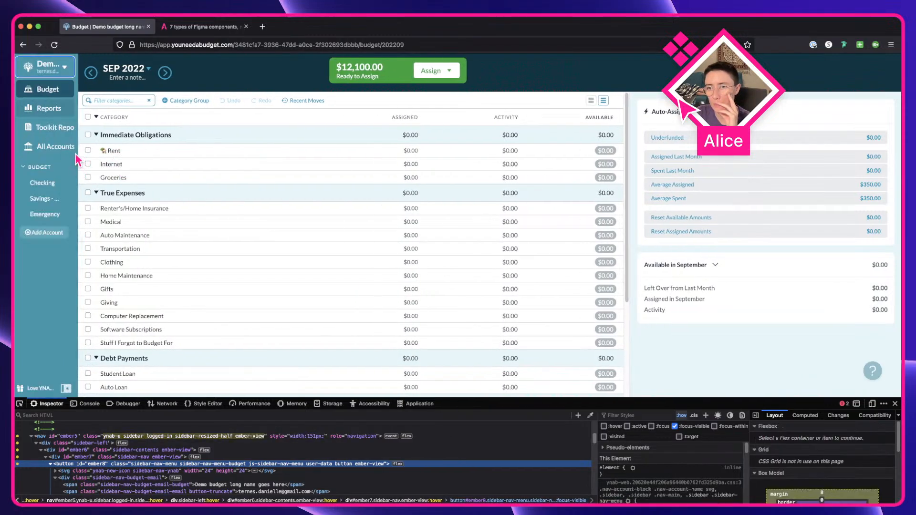
pyautogui.scroll(10, 77, 151)
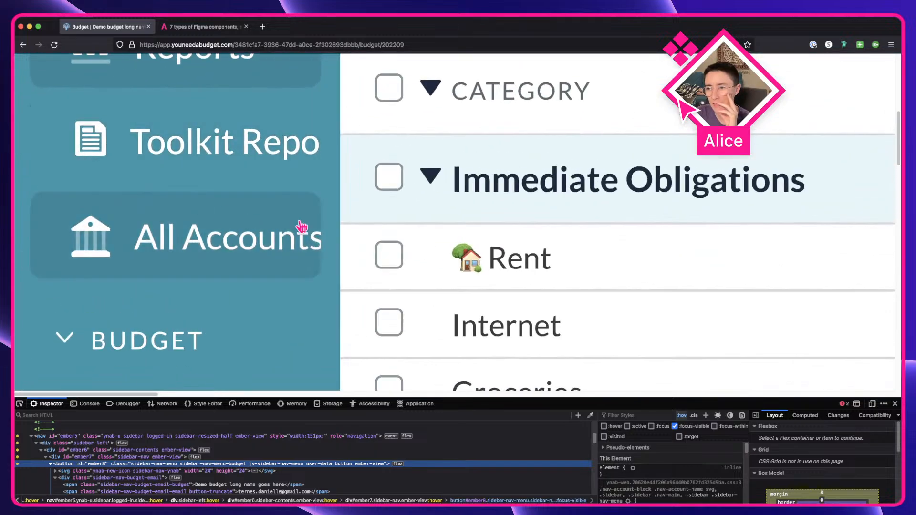
pyautogui.moveTo(332, 230); pyautogui.dragTo(342, 234)
pyautogui.scroll(3, 342, 234)
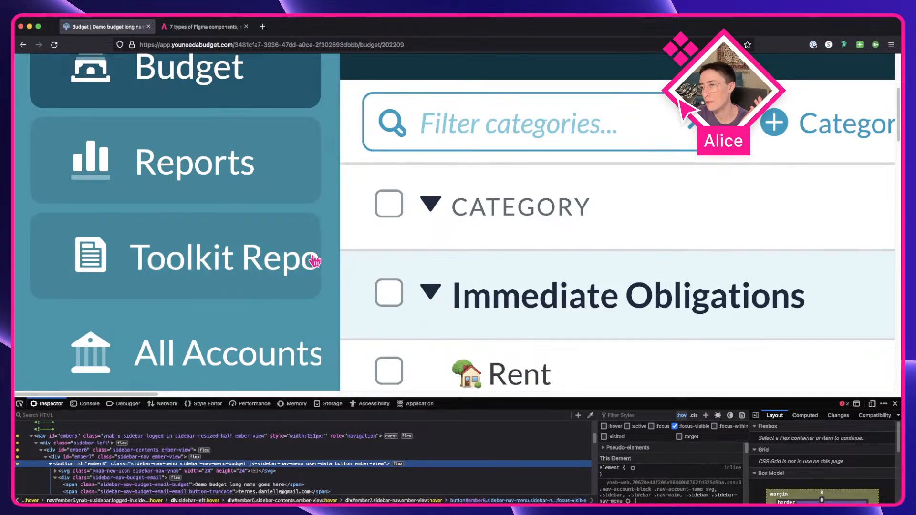
pyautogui.scroll(1, 344, 262)
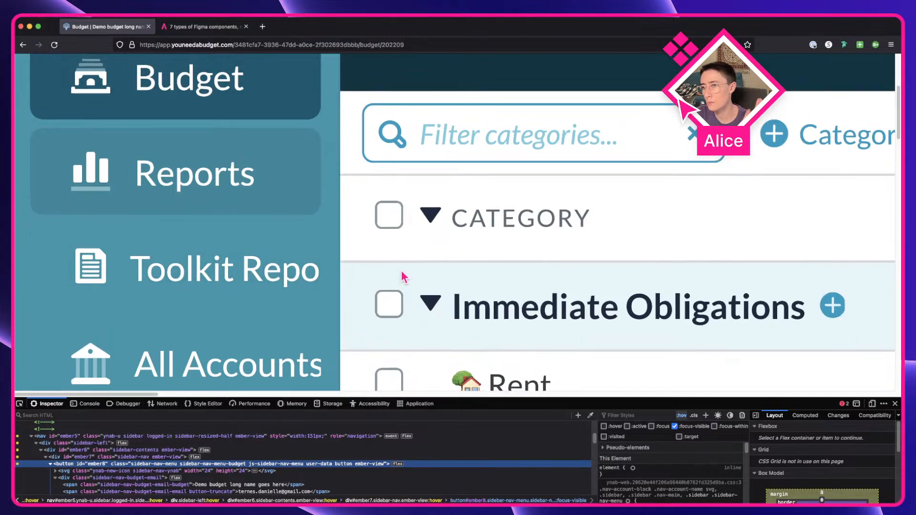
pyautogui.scroll(-10, 265, 307)
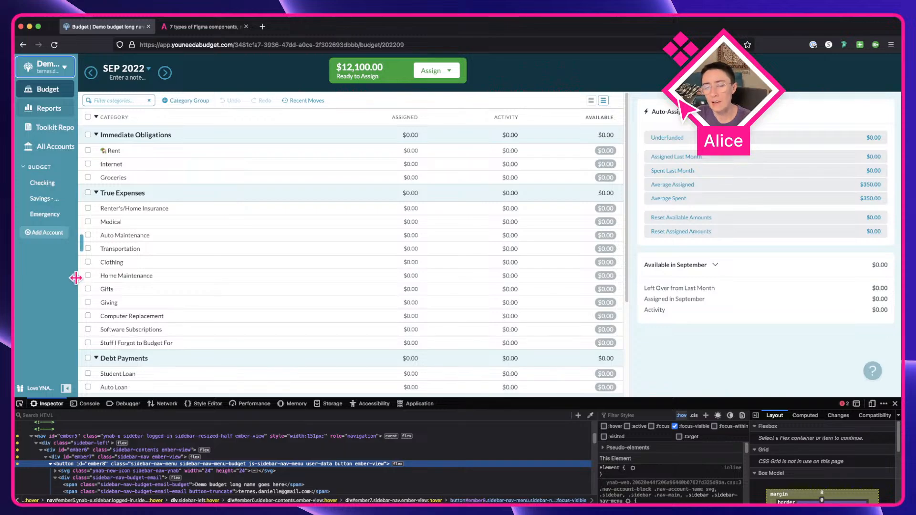
pyautogui.moveTo(75, 275)
pyautogui.mouseDown()
pyautogui.moveTo(93, 282)
pyautogui.moveTo(84, 288)
pyautogui.mouseUp()
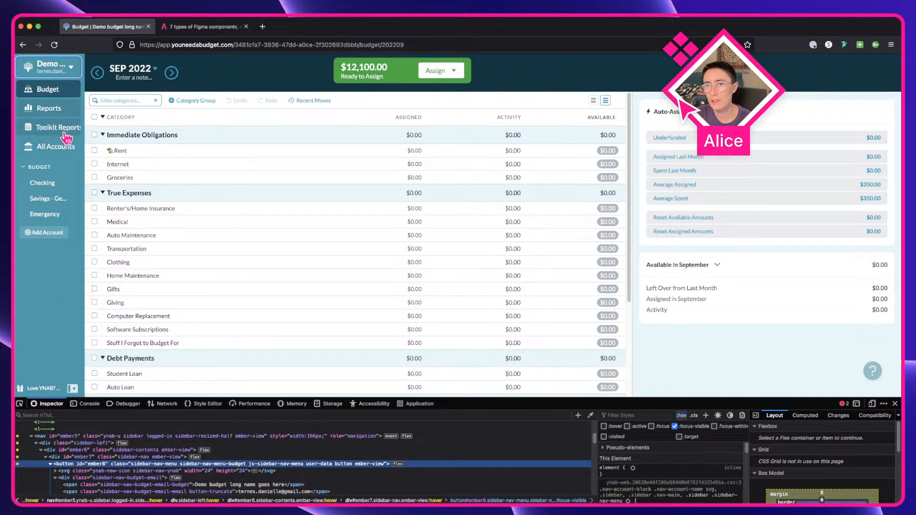
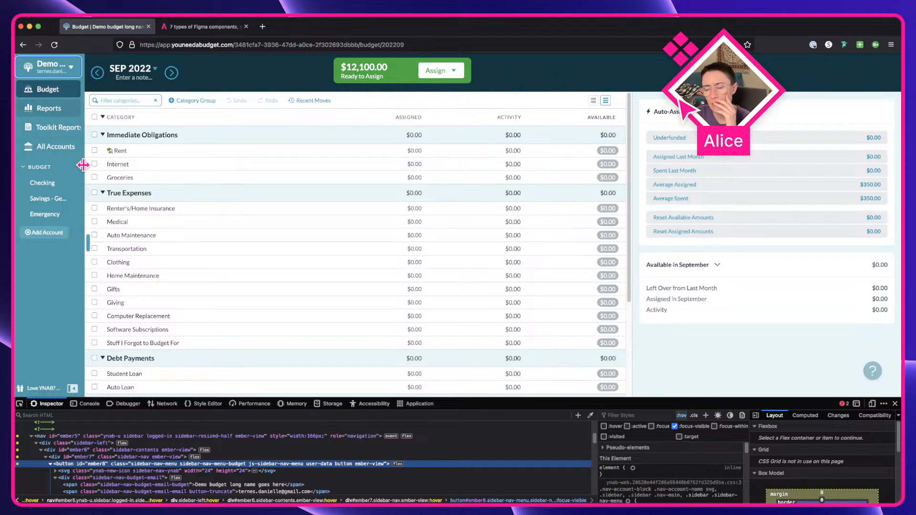
# Step: Set the Button label text layer to hug its contents, then select the Budget menu component frame
pyautogui.hotkey('ctrl', 'Right')
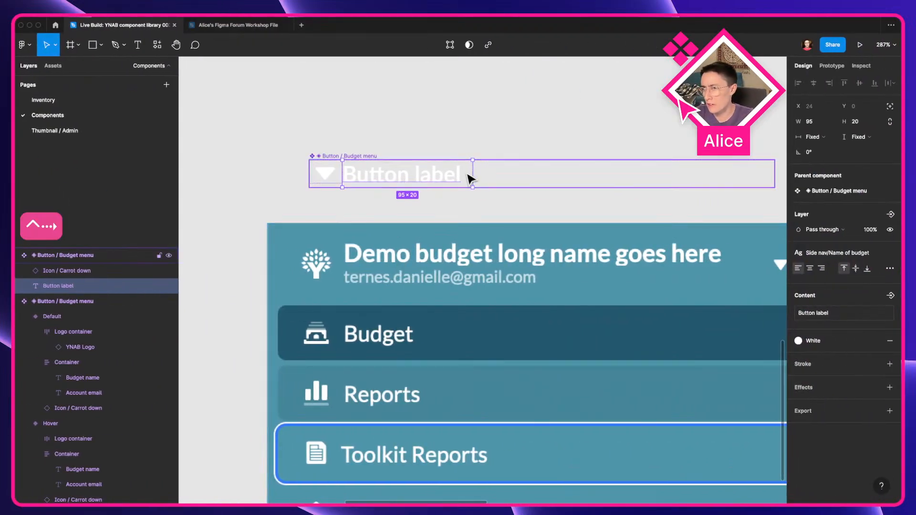
pyautogui.click(814, 138)
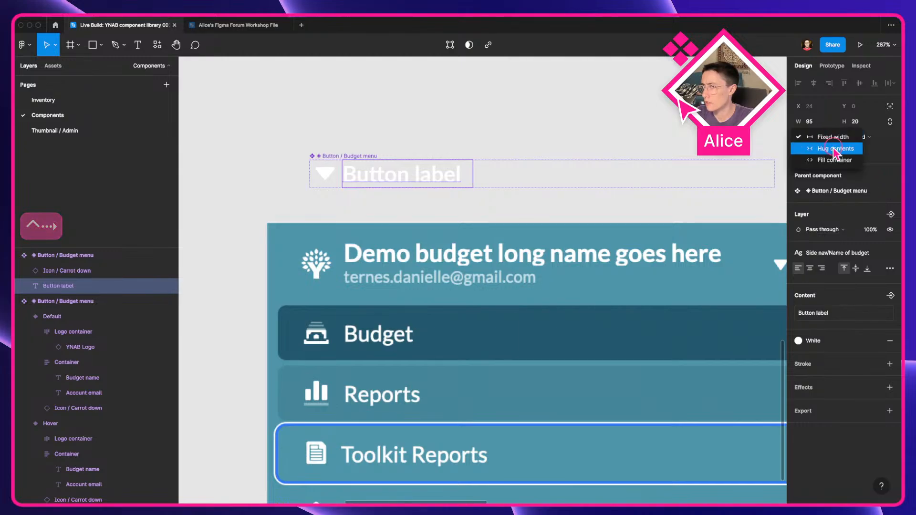
pyautogui.click(830, 148)
pyautogui.click(477, 129)
pyautogui.doubleClick(325, 173)
pyautogui.click(410, 129)
pyautogui.click(449, 176)
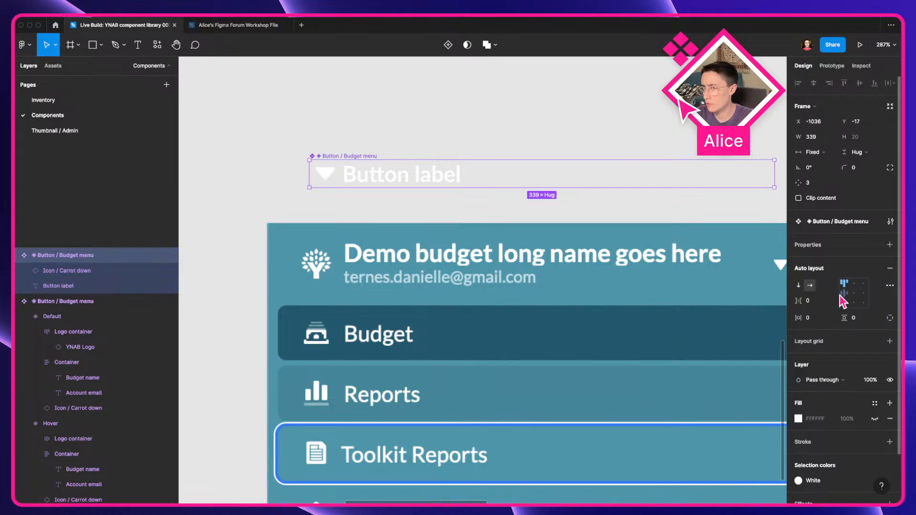
pyautogui.moveTo(333, 370); pyautogui.dragTo(326, 278)
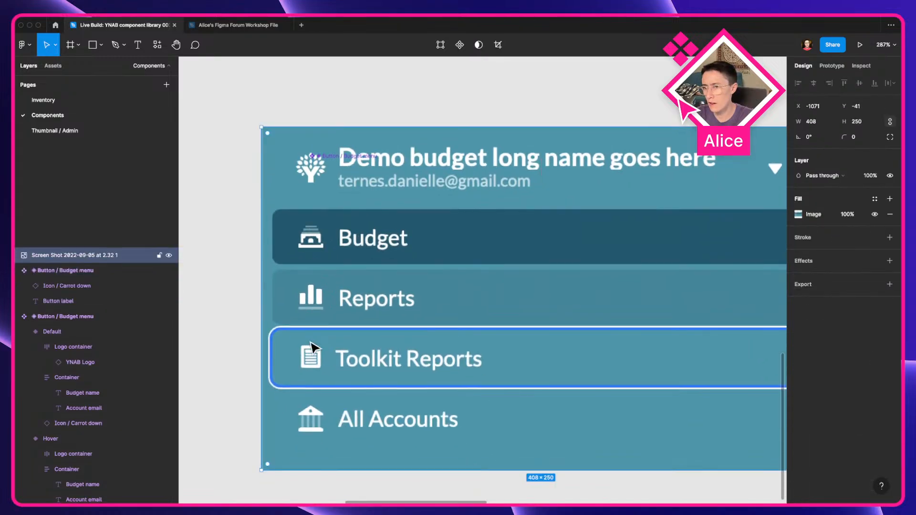
pyautogui.press('super+z')
pyautogui.click(340, 216)
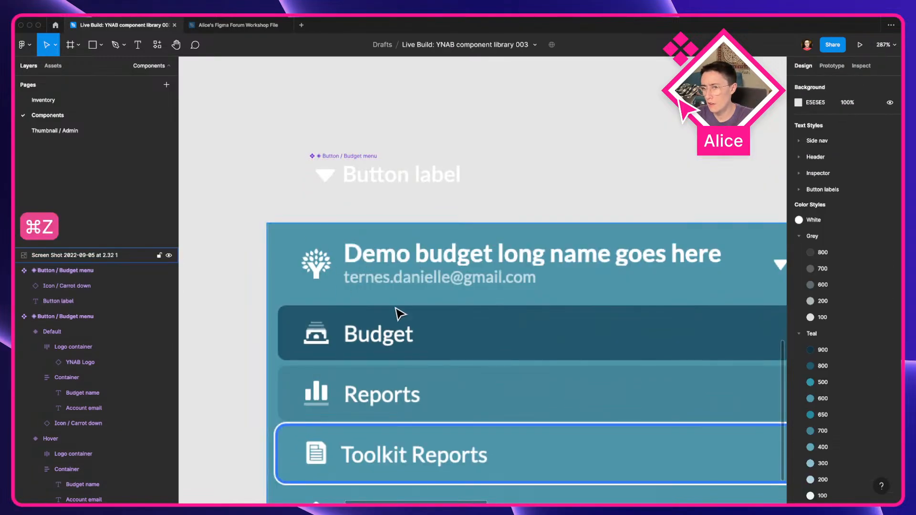
pyautogui.scroll(-5, 397, 312)
# Step: Inspect the Reports navigation item and its icon element in the live app's developer tools
pyautogui.hotkey('ctrl', 'Left')
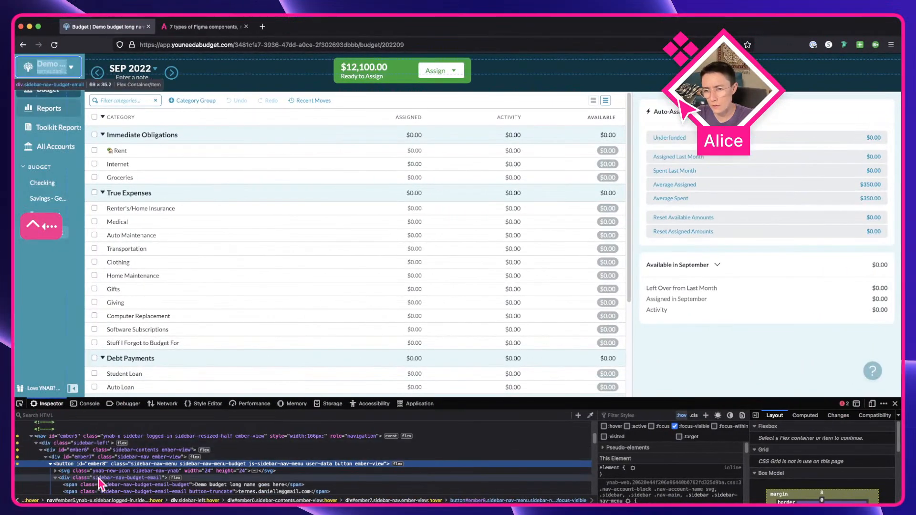
pyautogui.scroll(-3, 82, 453)
pyautogui.click(19, 406)
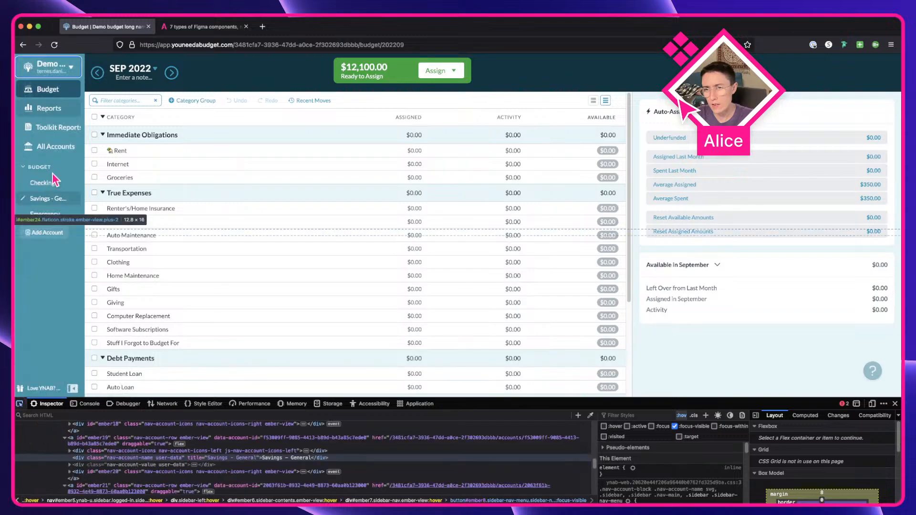
pyautogui.click(74, 114)
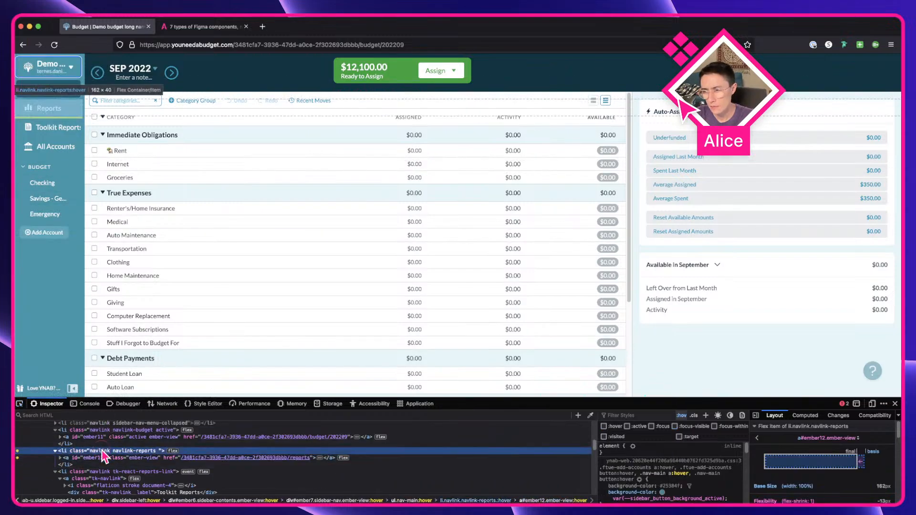
pyautogui.click(102, 451)
pyautogui.scroll(-5, 808, 466)
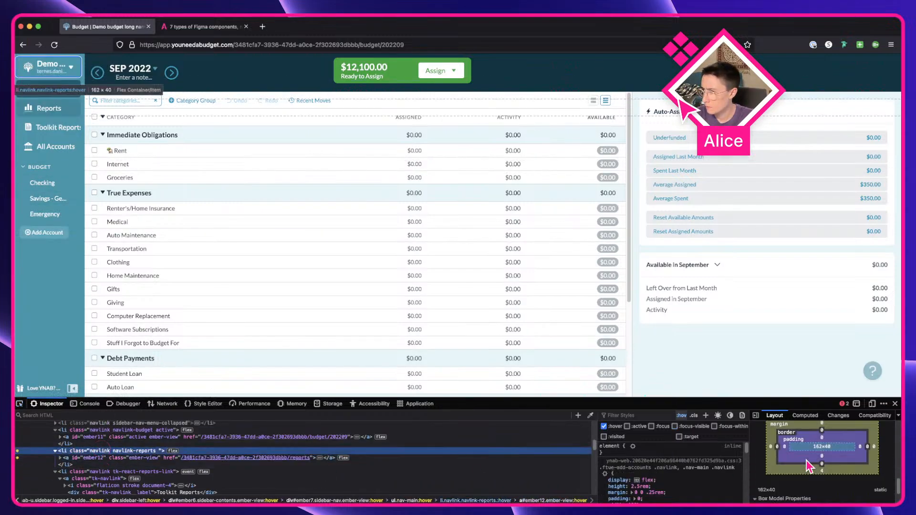
pyautogui.click(128, 457)
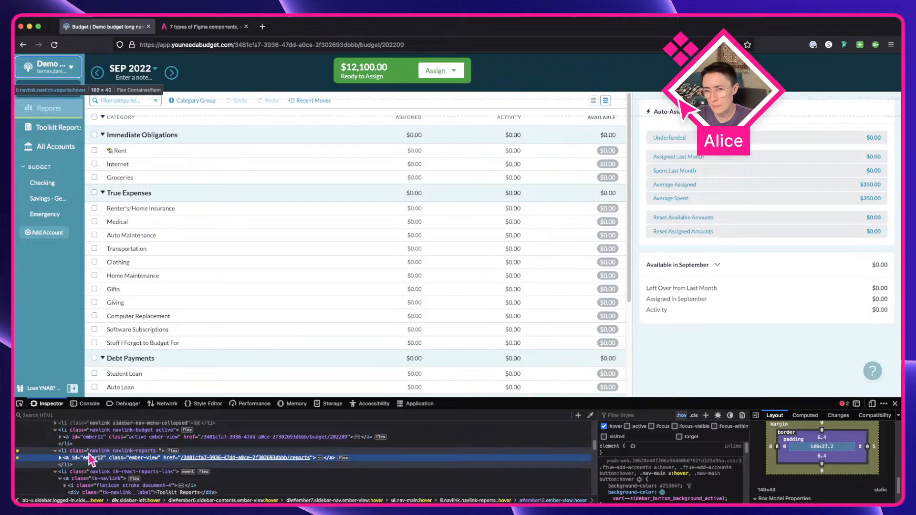
pyautogui.click(60, 458)
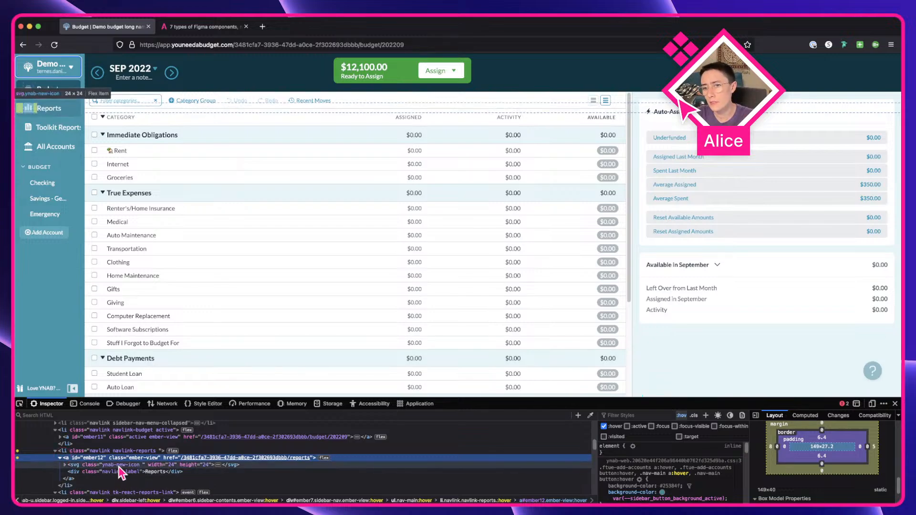
pyautogui.click(118, 468)
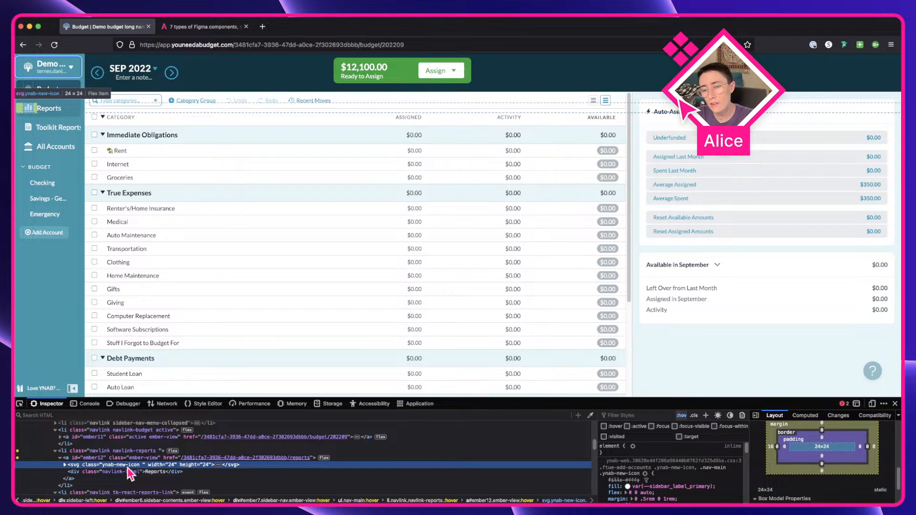
# Step: Try to copy the Reports icon's SVG node from the inspector and paste it onto the canvas beside the component
pyautogui.hotkey('ctrl', 'Right')
pyautogui.hotkey('ctrl', 'Left')
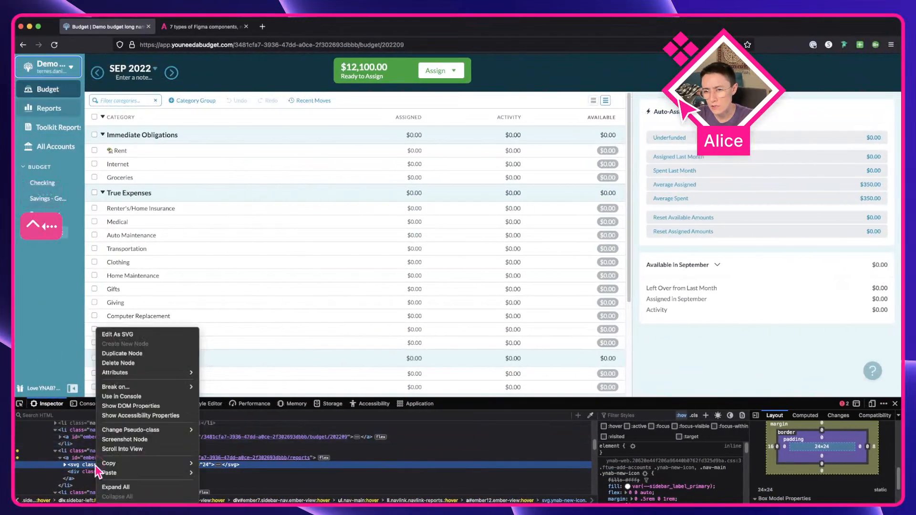
pyautogui.moveTo(106, 464)
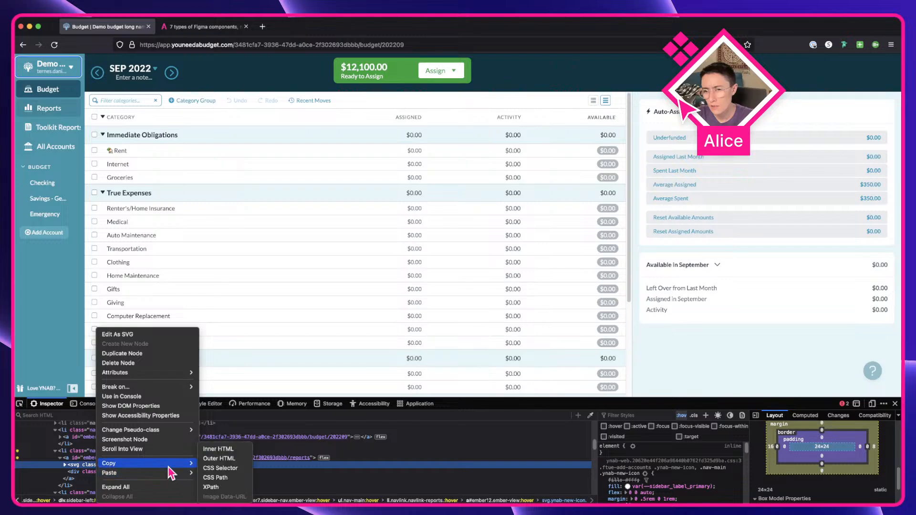
pyautogui.click(54, 466)
pyautogui.press('cmd+c')
pyautogui.hotkey('ctrl', 'Right')
pyautogui.press('cmd+v')
pyautogui.scroll(5, 440, 321)
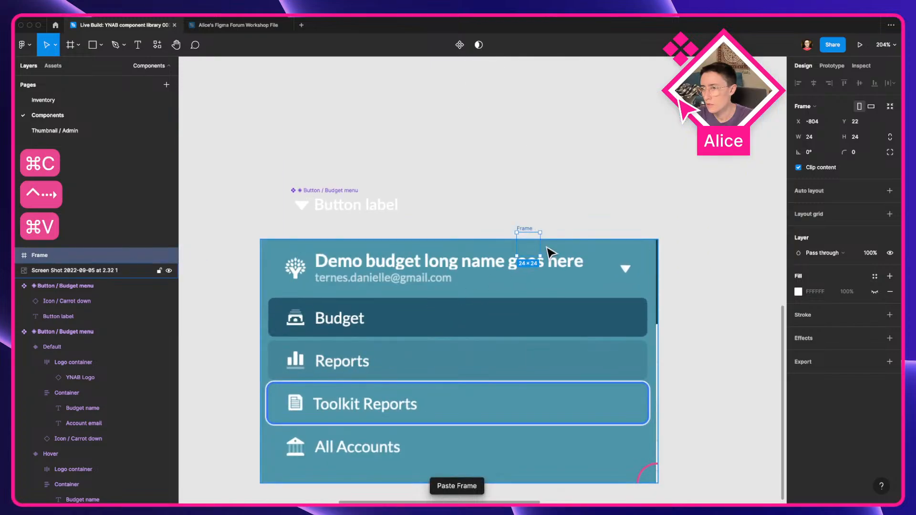
pyautogui.moveTo(529, 232); pyautogui.dragTo(521, 192)
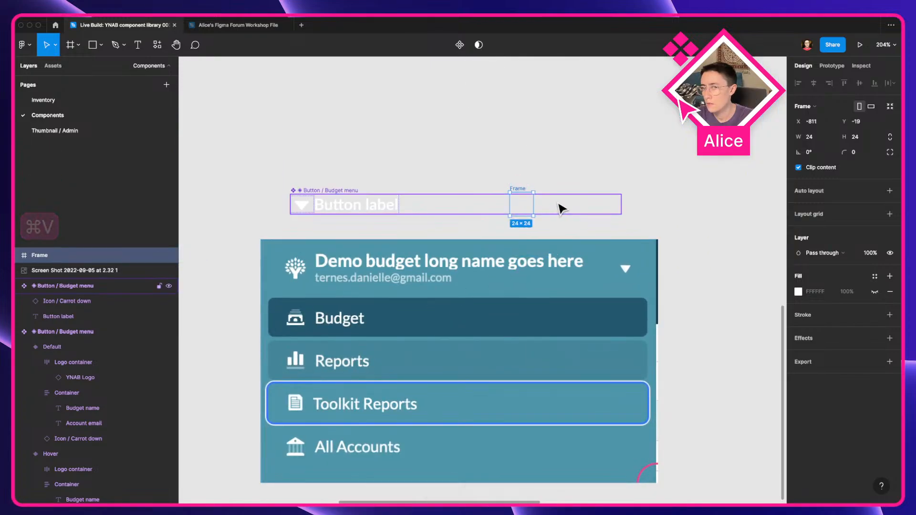
pyautogui.press('Delete')
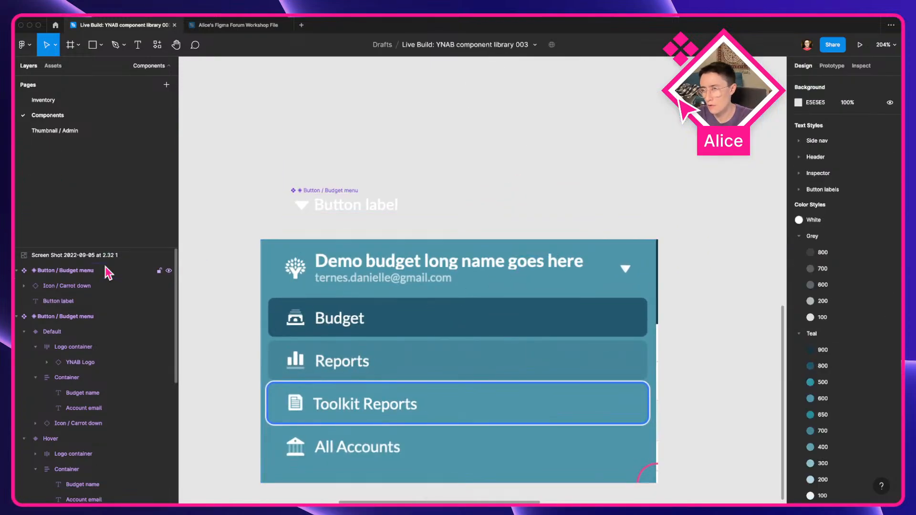
# Step: Expand the Reports icon's SVG use element, shadow root and symbol paths in the inspector to examine its markup
pyautogui.hotkey('ctrl', 'Left')
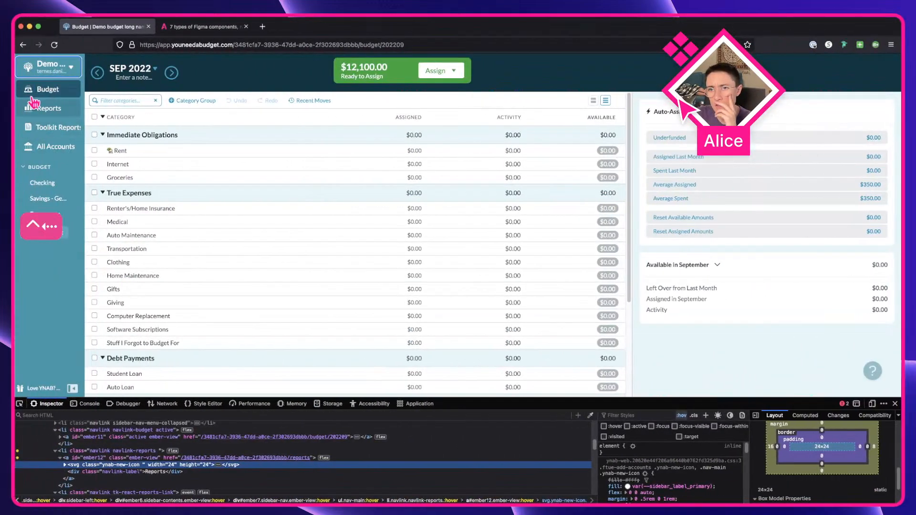
pyautogui.click(64, 465)
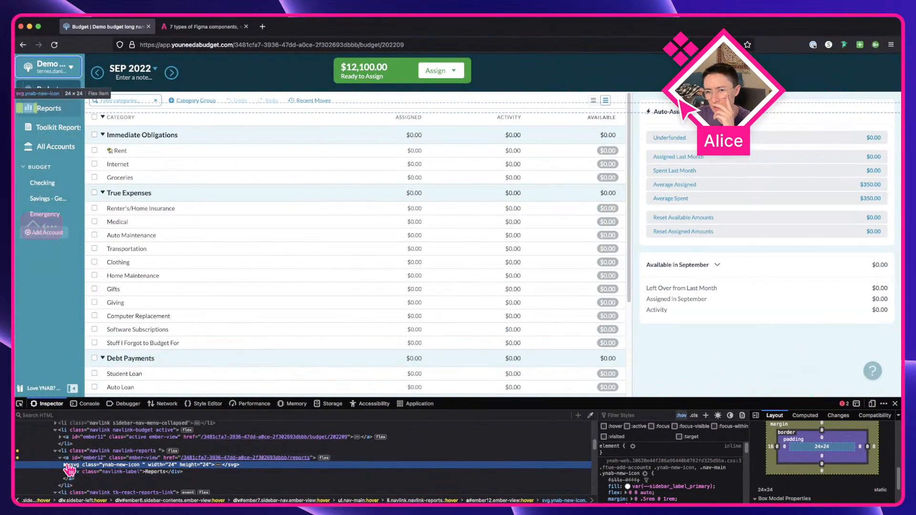
pyautogui.scroll(-2, 96, 477)
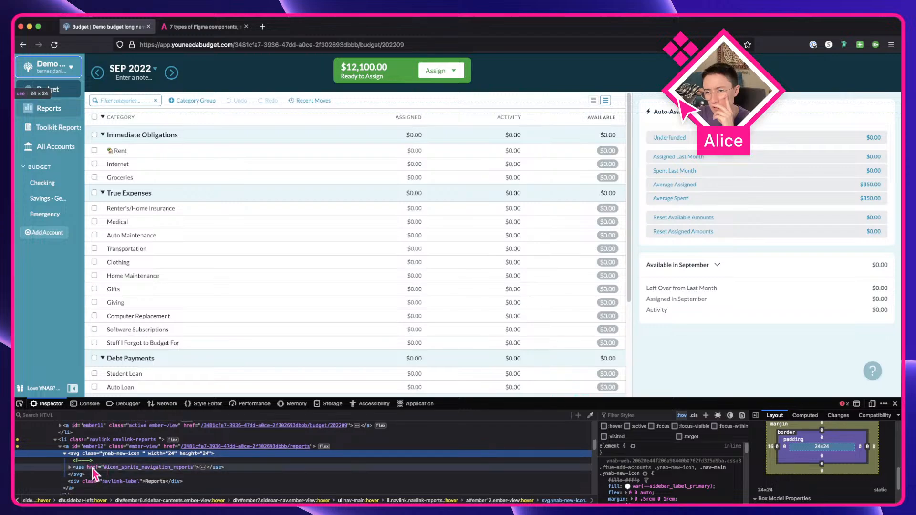
pyautogui.click(92, 469)
pyautogui.click(204, 468)
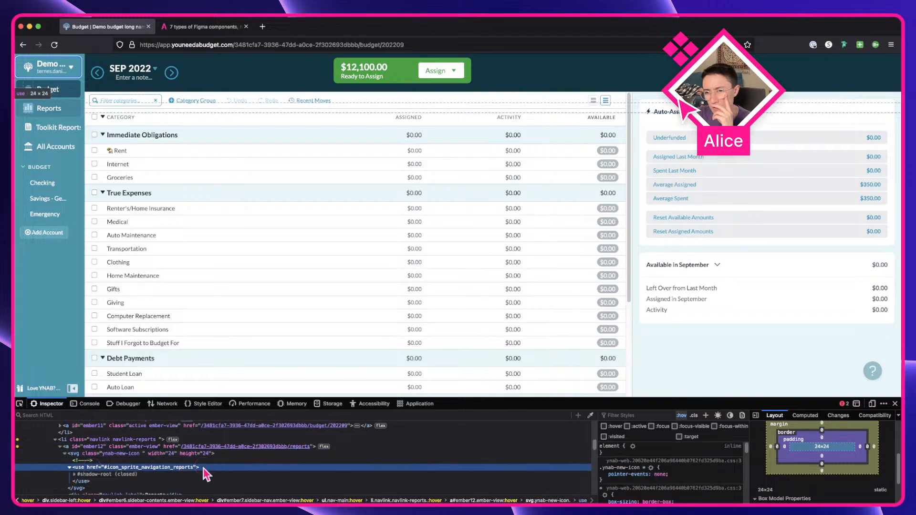
pyautogui.scroll(-1, 203, 468)
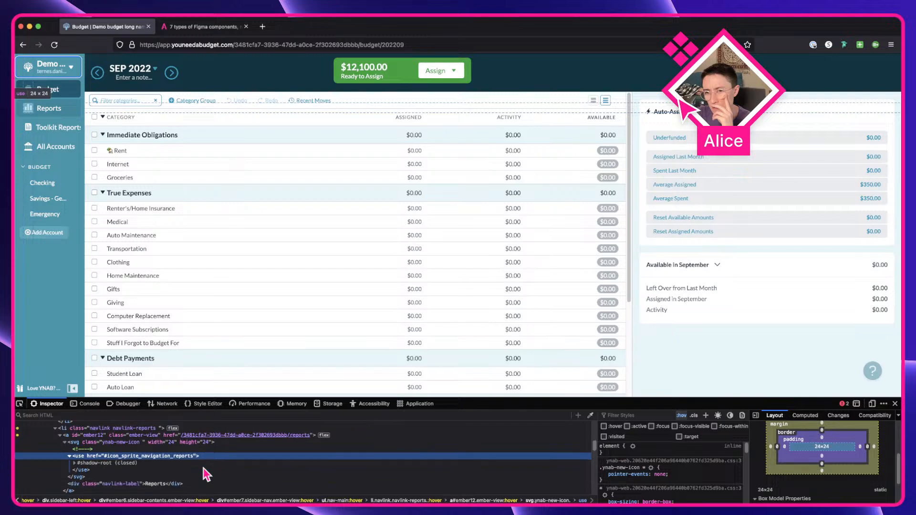
pyautogui.click(77, 464)
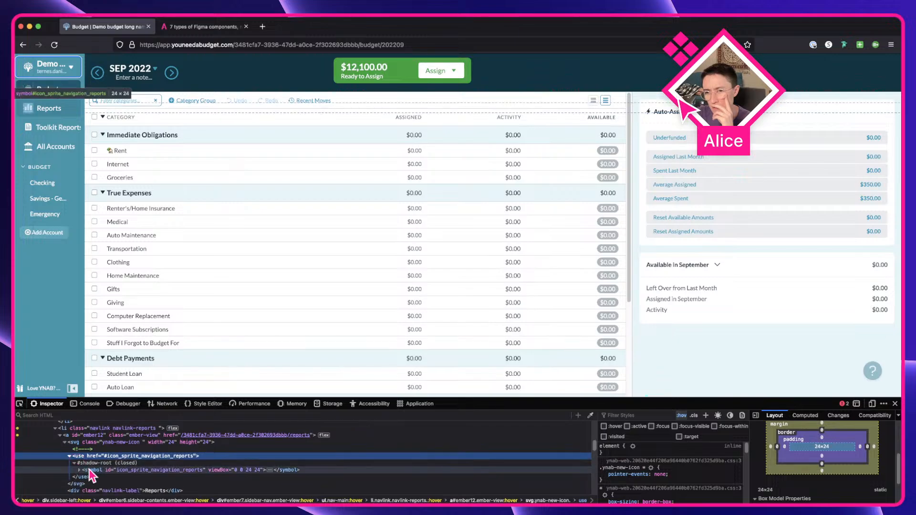
pyautogui.click(96, 470)
pyautogui.click(79, 471)
pyautogui.scroll(-1, 115, 469)
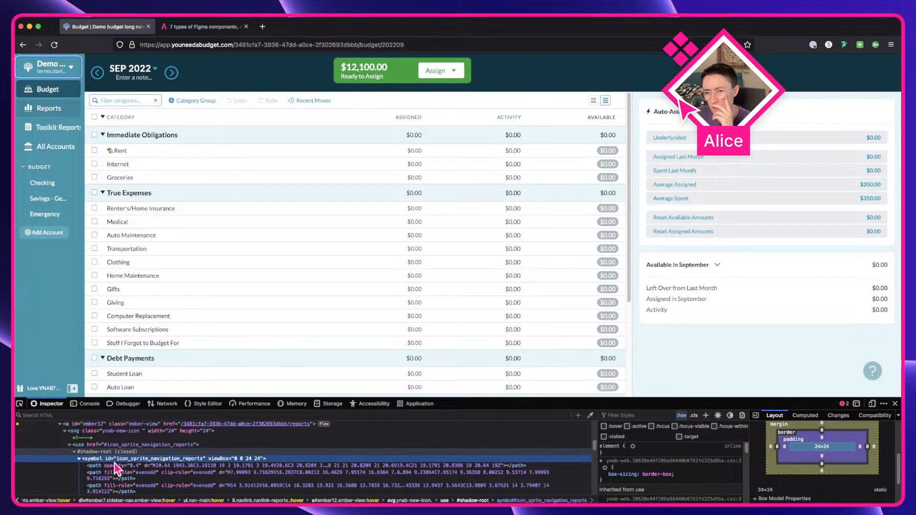
pyautogui.click(152, 467)
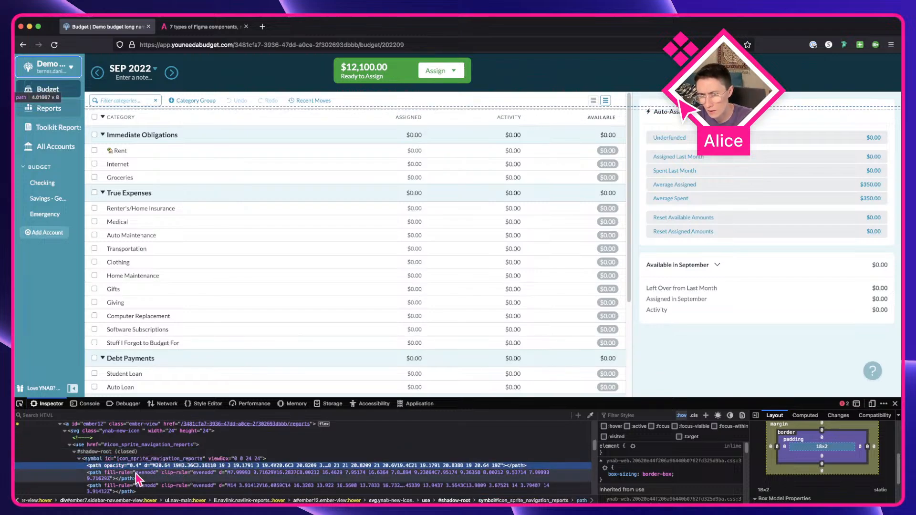
pyautogui.scroll(-2, 137, 489)
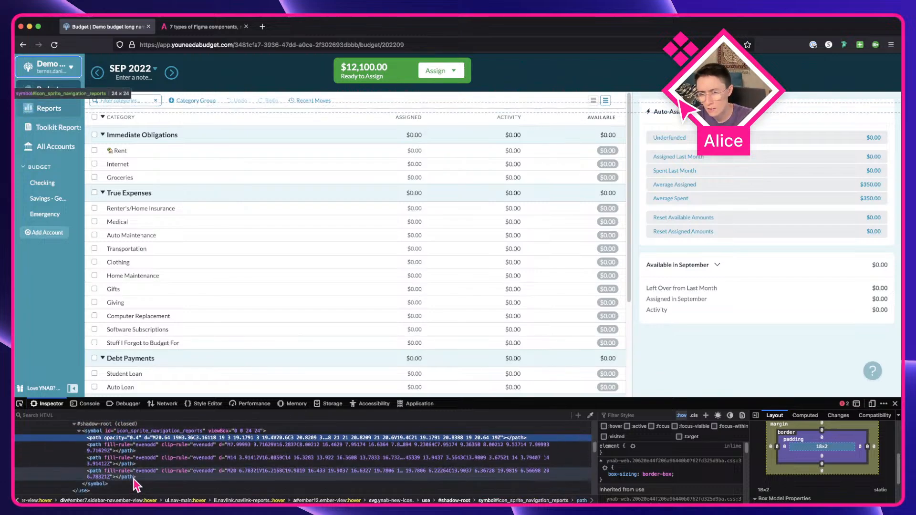
pyautogui.click(135, 472)
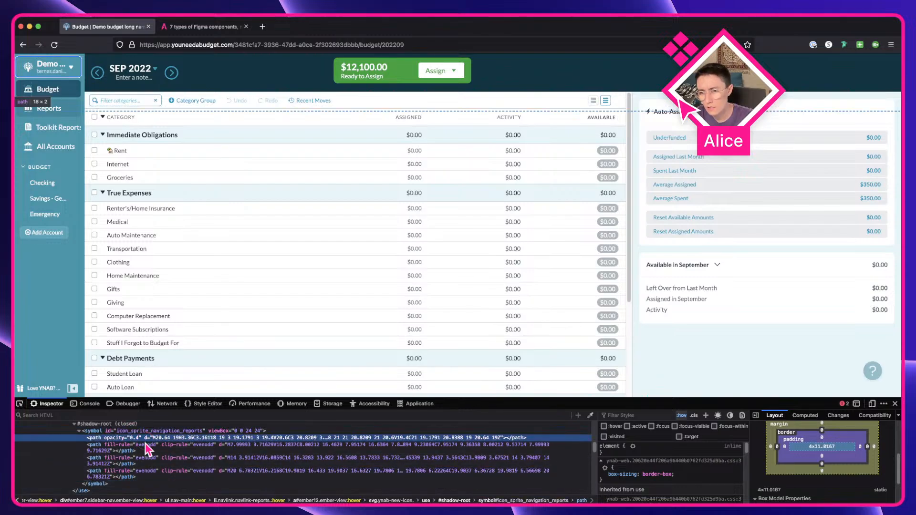
# Step: Try again to copy the icon's SVG markup from the inspector and paste it into the Figma canvas
pyautogui.press('super+a')
pyautogui.click(131, 439)
pyautogui.press('super+c')
pyautogui.hotkey('ctrl', 'Right')
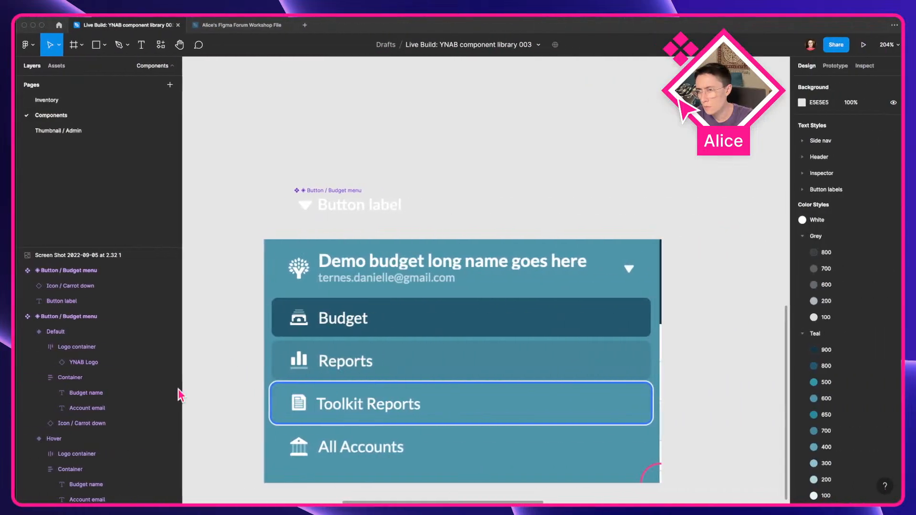
pyautogui.press('super+v')
pyautogui.press('super+z')
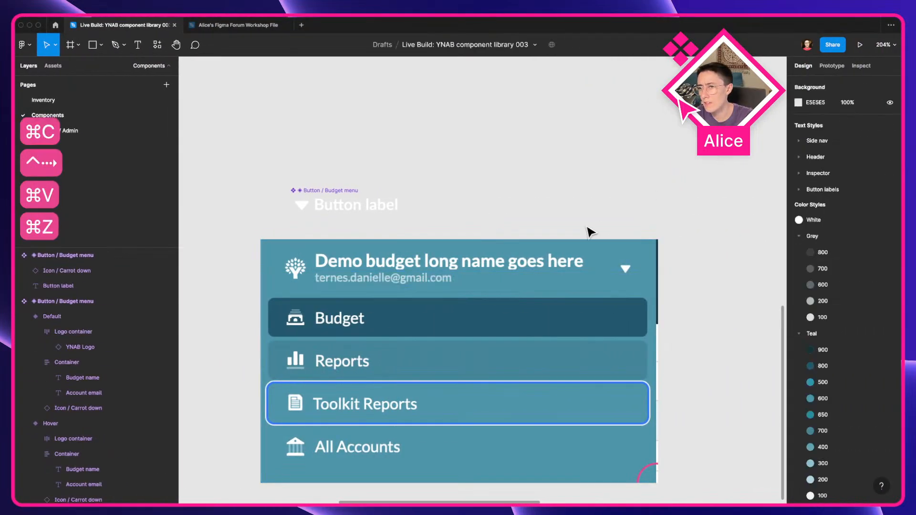
pyautogui.hotkey('ctrl', 'Left')
pyautogui.scroll(1, 96, 437)
pyautogui.scroll(1, 96, 436)
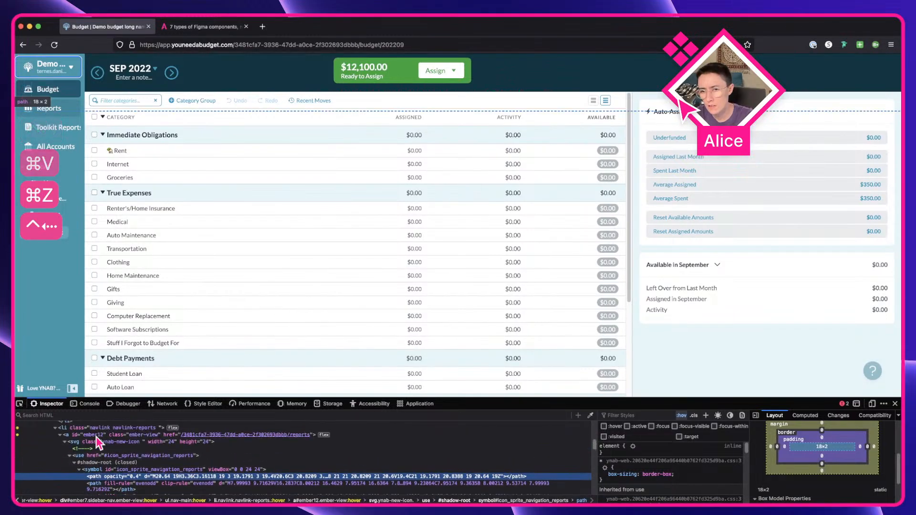
pyautogui.click(96, 448)
pyautogui.press('super+c')
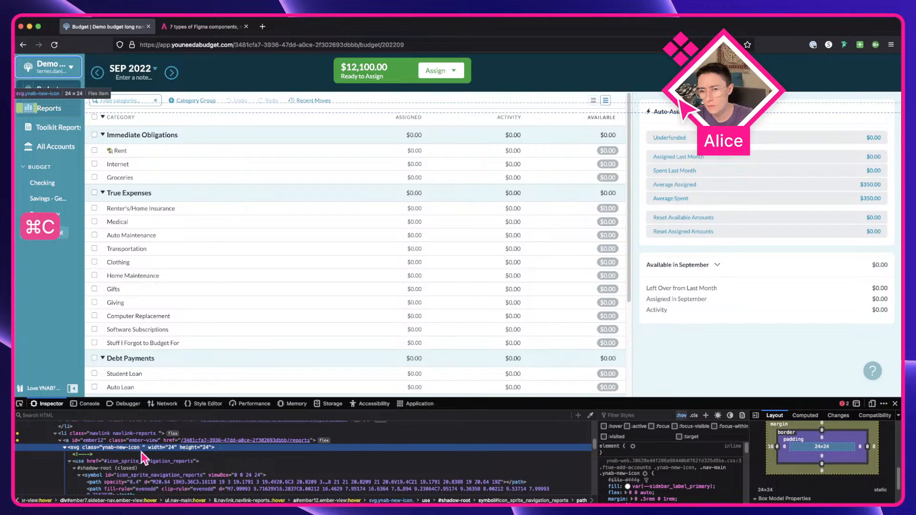
pyautogui.hotkey('ctrl', 'Right')
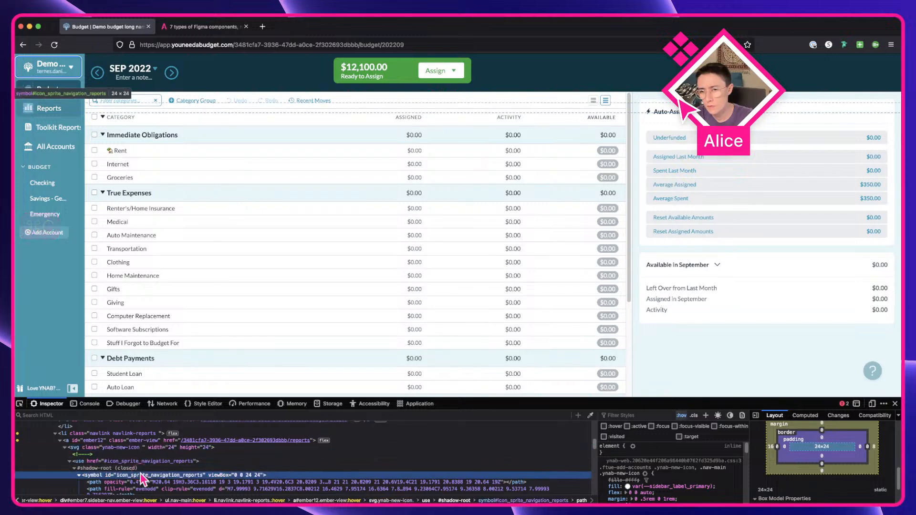
pyautogui.press('super+v')
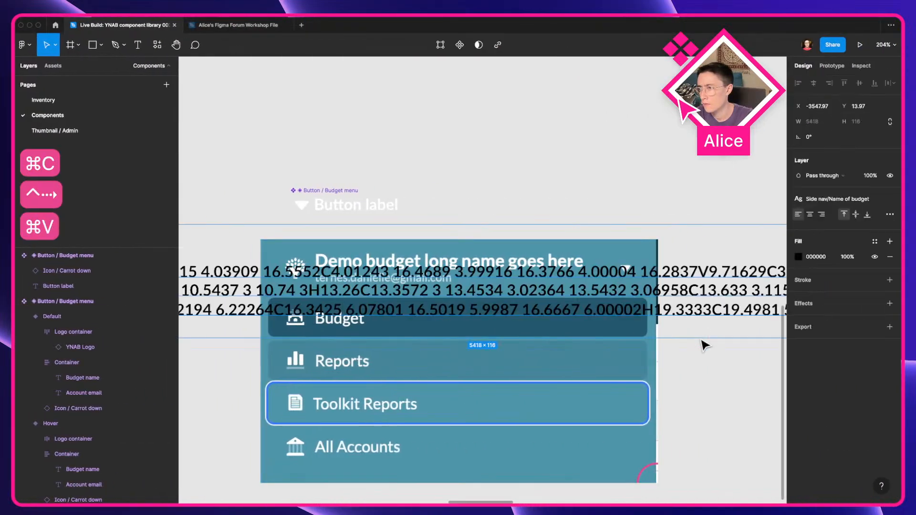
pyautogui.scroll(-5, 700, 339)
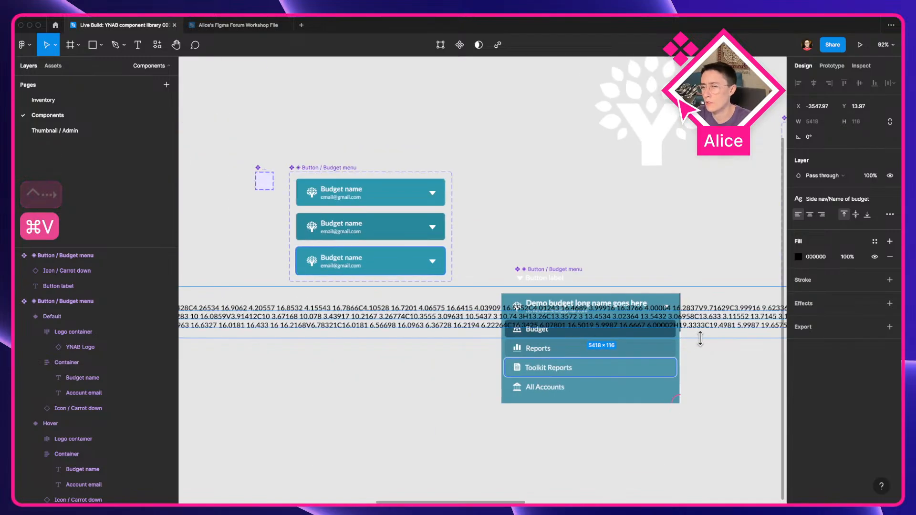
pyautogui.press('Delete')
pyautogui.scroll(5, 621, 328)
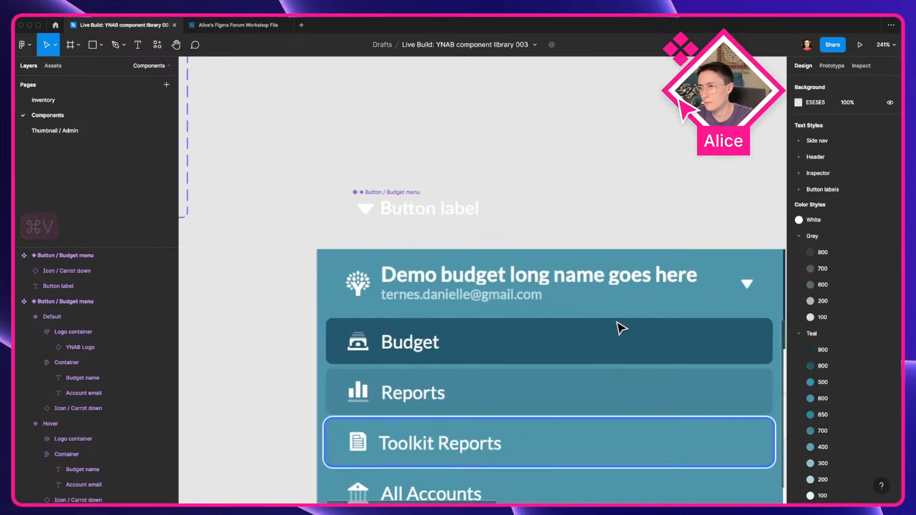
# Step: Give the carrot-down icon a fixed height of 24
pyautogui.click(366, 209)
pyautogui.click(857, 152)
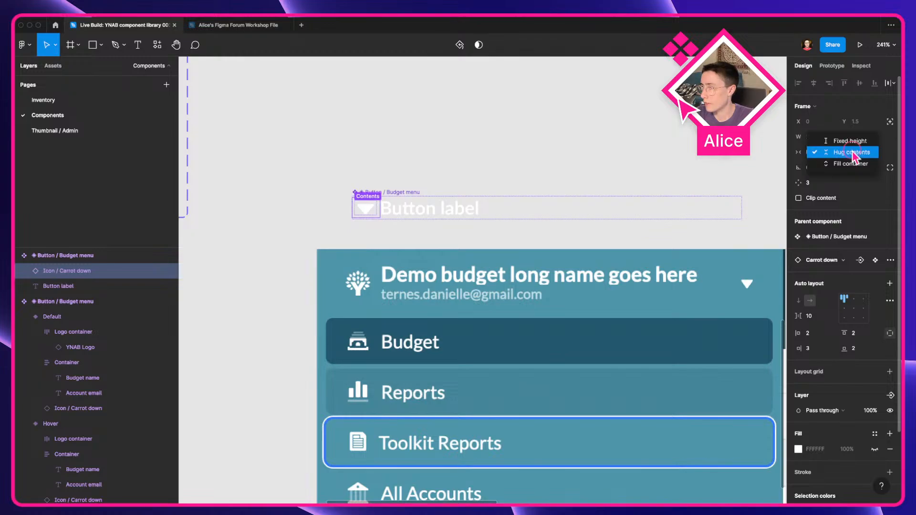
pyautogui.click(854, 140)
pyautogui.click(856, 137)
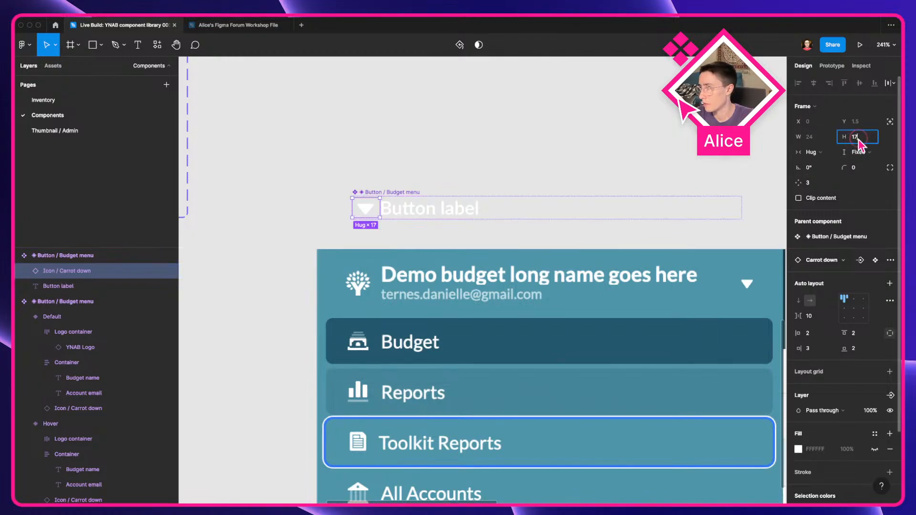
pyautogui.write('24')
pyautogui.press('Tab')
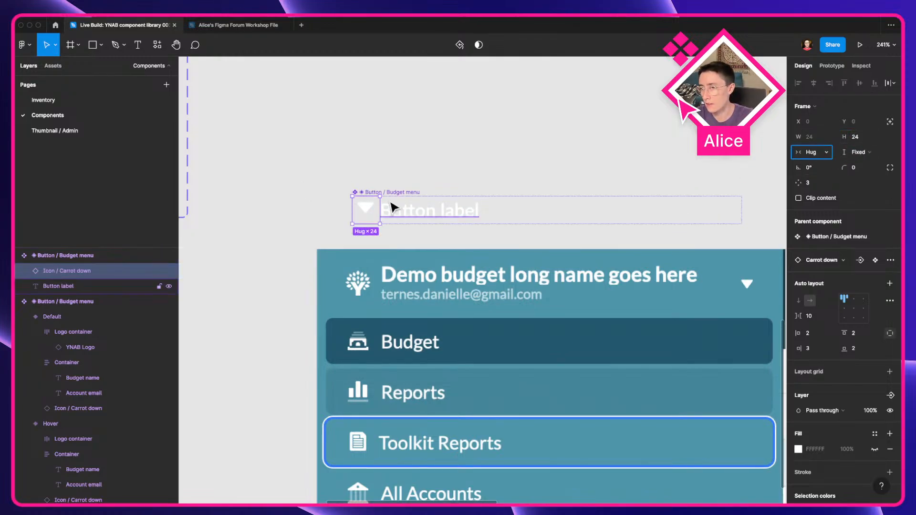
# Step: Center the arrow within the carrot-down icon's auto layout
pyautogui.click(853, 310)
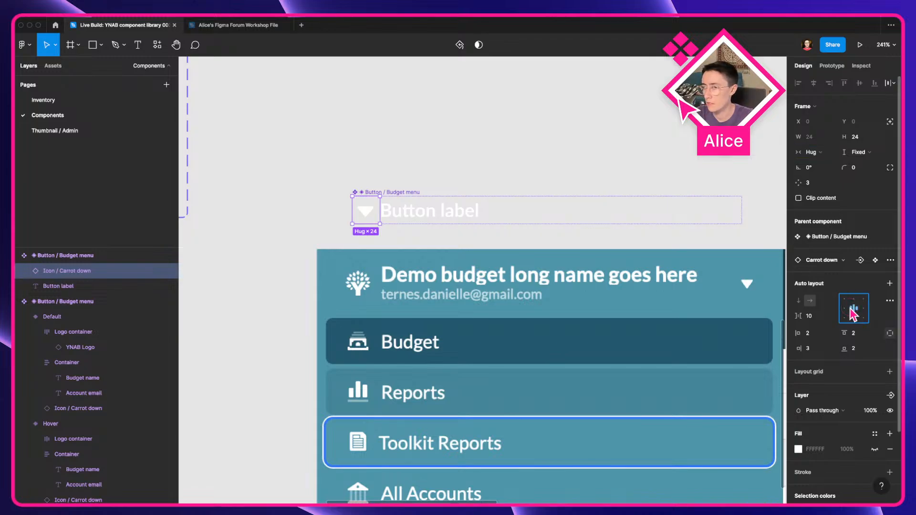
pyautogui.rightClick(373, 217)
pyautogui.moveTo(417, 423)
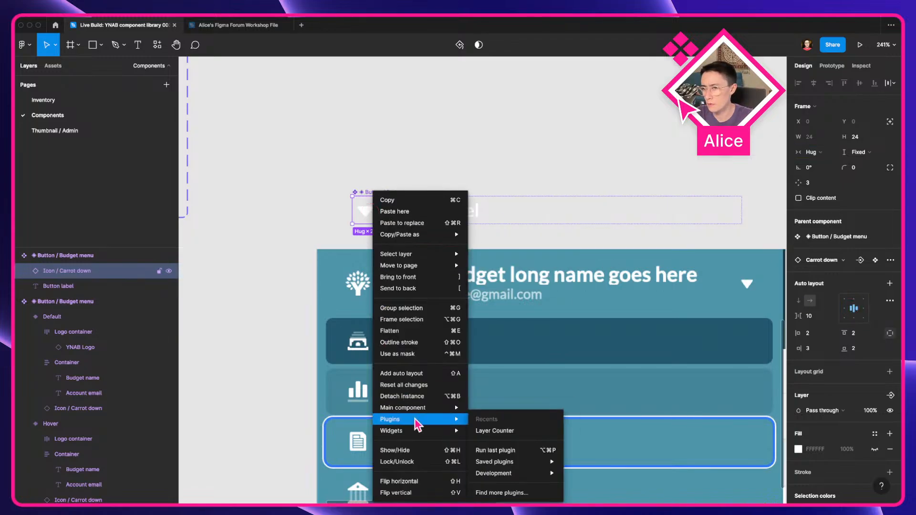
pyautogui.click(277, 370)
# Step: Set the Budget menu component's horizontal padding to 16, referencing the live app's sidebar link
pyautogui.hotkey('ctrl', 'Left')
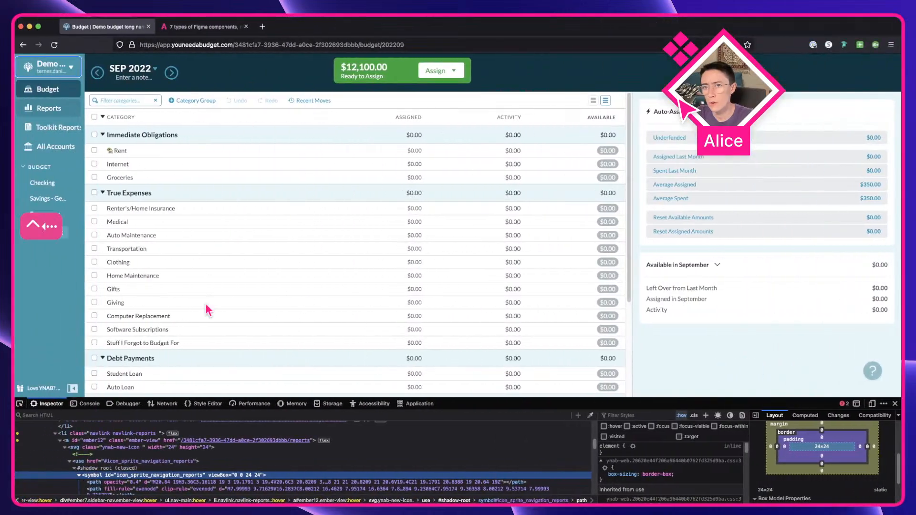
pyautogui.click(79, 476)
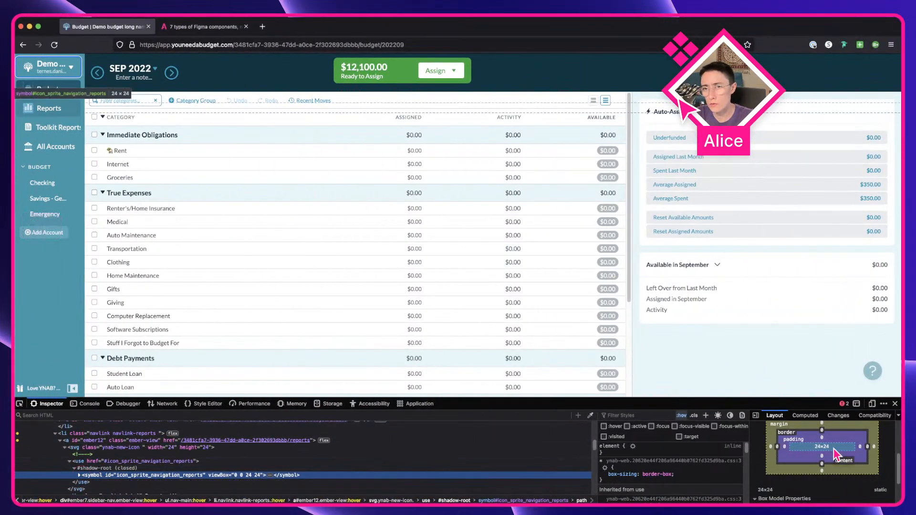
pyautogui.hotkey('ctrl', 'Right')
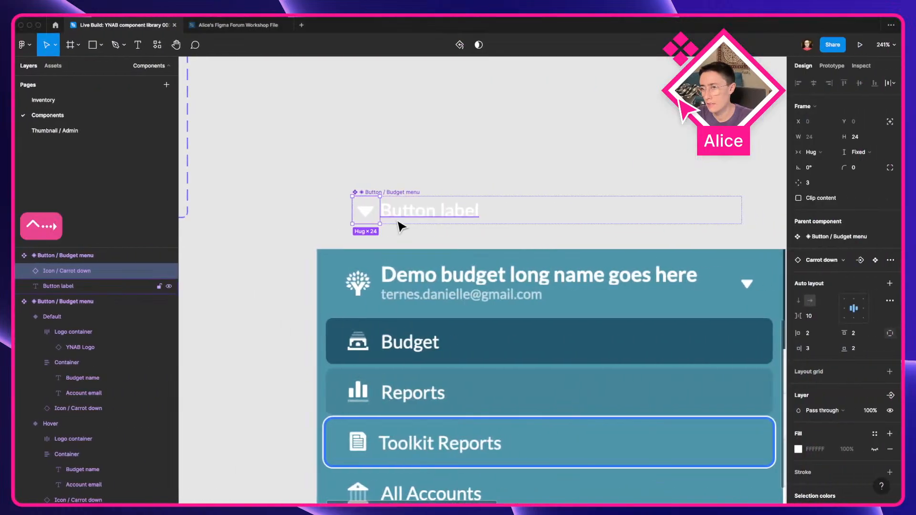
pyautogui.click(533, 214)
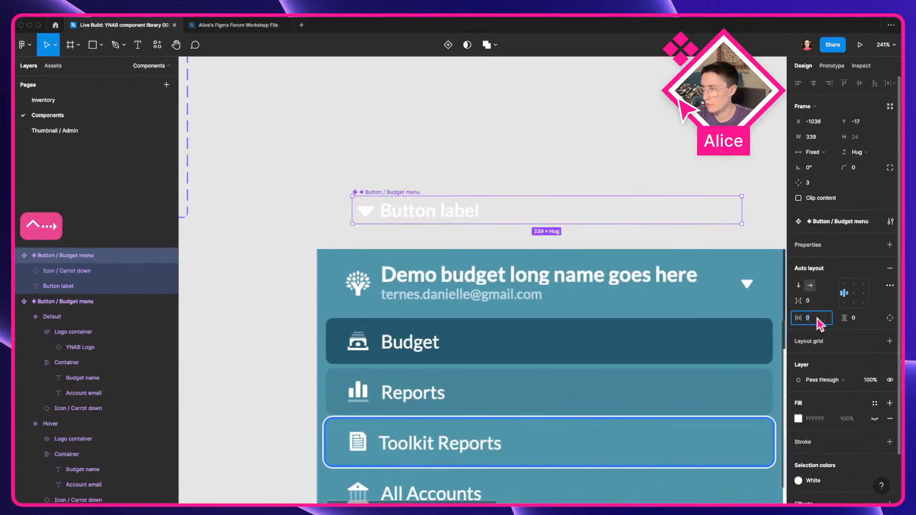
pyautogui.hotkey('ctrl', 'Left')
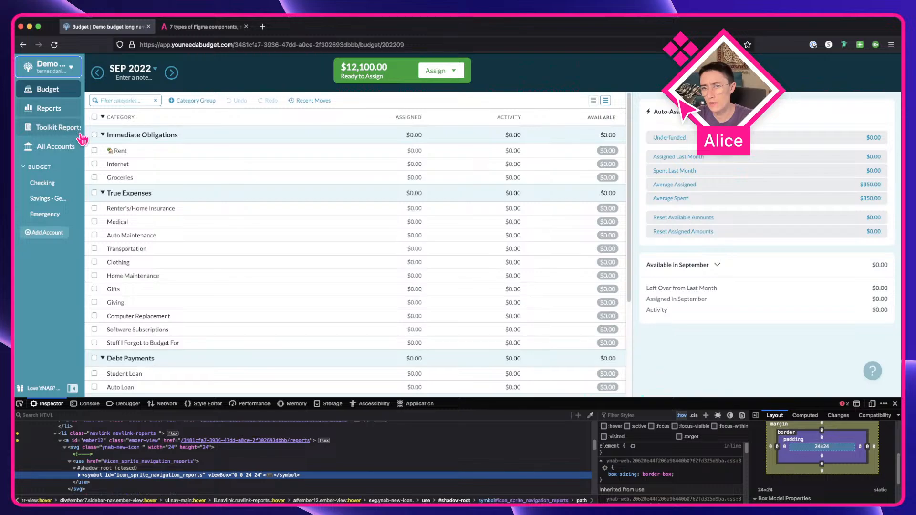
pyautogui.hotkey('ctrl', 'Right')
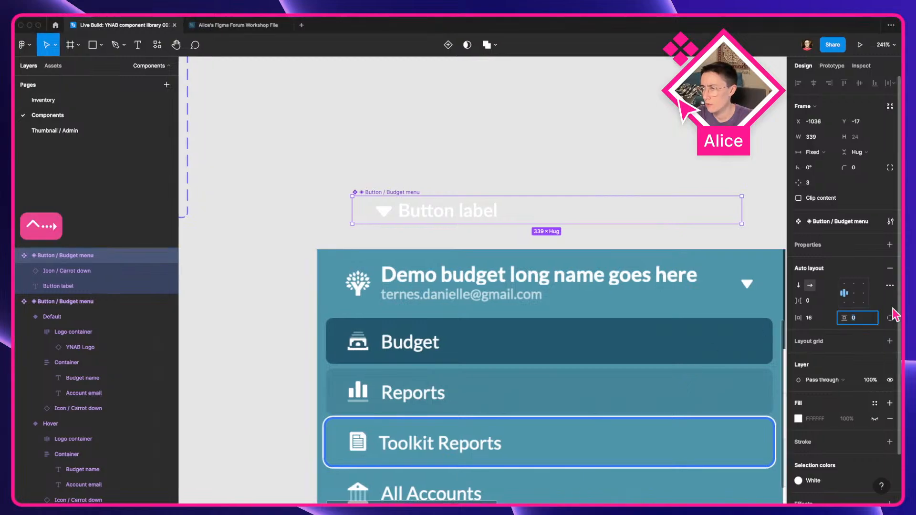
# Step: Set the Budget menu component's top and bottom padding to 6
pyautogui.click(816, 335)
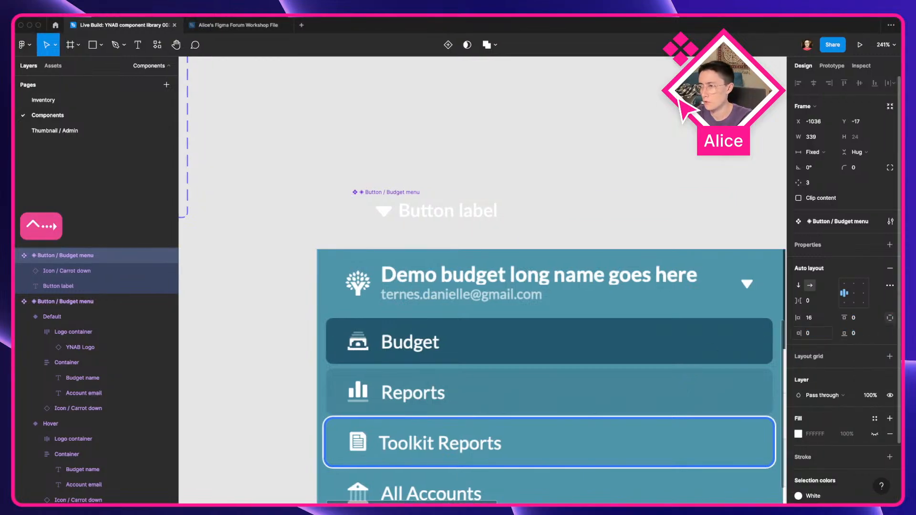
pyautogui.hotkey('ctrl', 'Left')
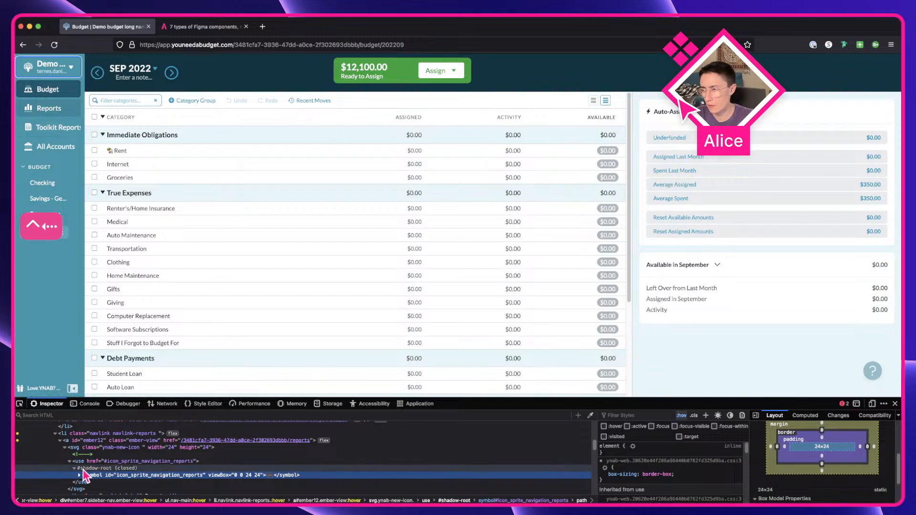
pyautogui.hotkey('ctrl', 'Right')
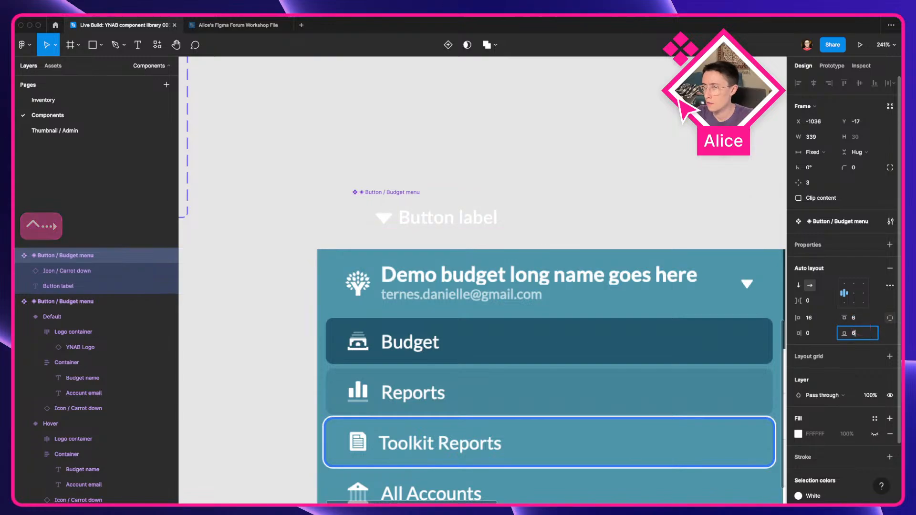
pyautogui.click(431, 169)
pyautogui.click(396, 192)
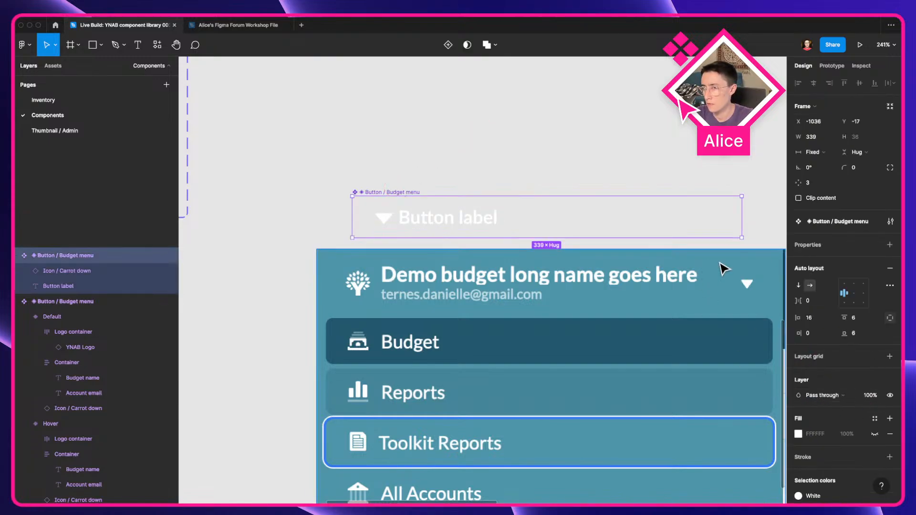
# Step: Examine the sidebar link's CSS colour rules and inherited styles in the inspector's style pane
pyautogui.scroll(-3, 720, 270)
pyautogui.click(491, 139)
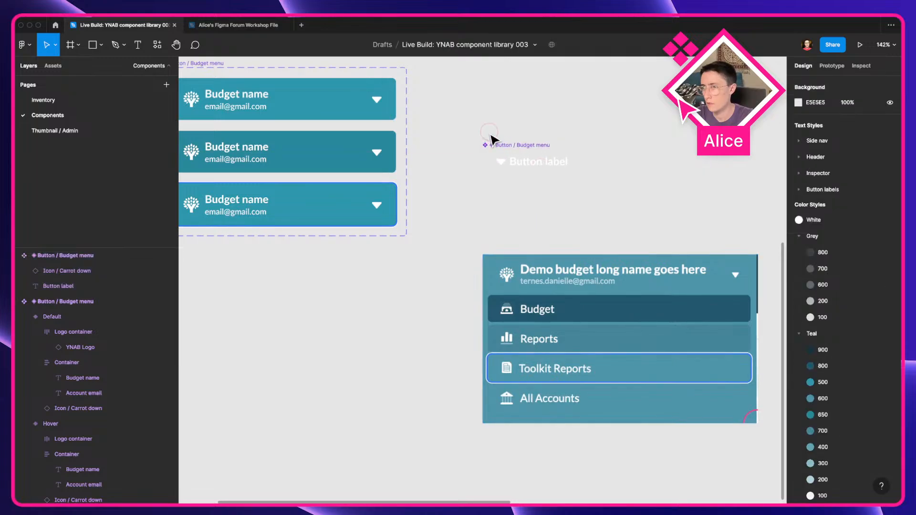
pyautogui.moveTo(491, 138); pyautogui.dragTo(434, 152)
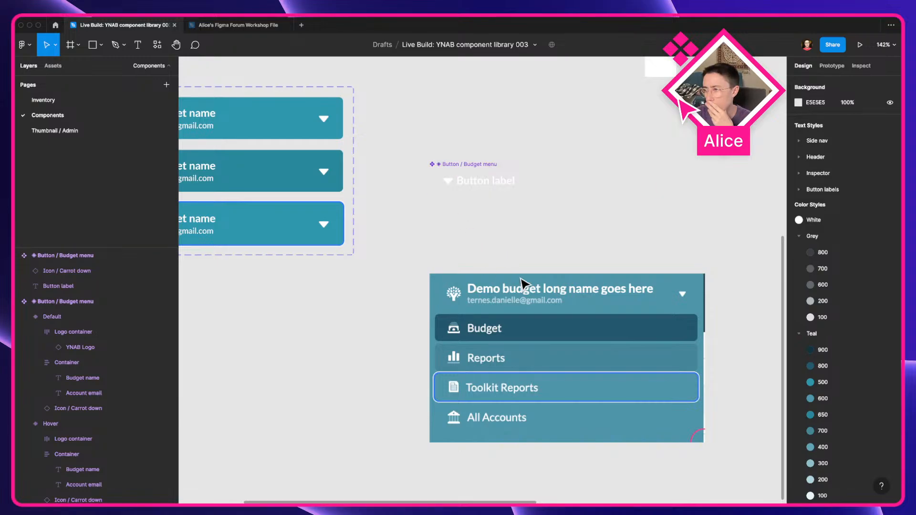
pyautogui.hotkey('ctrl', 'Left')
pyautogui.scroll(-2, 607, 477)
pyautogui.scroll(-3, 653, 477)
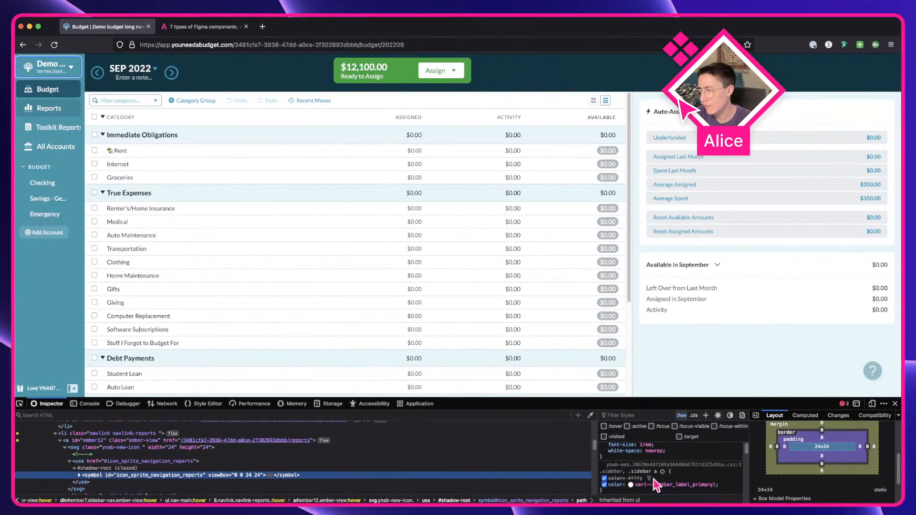
pyautogui.scroll(3, 656, 481)
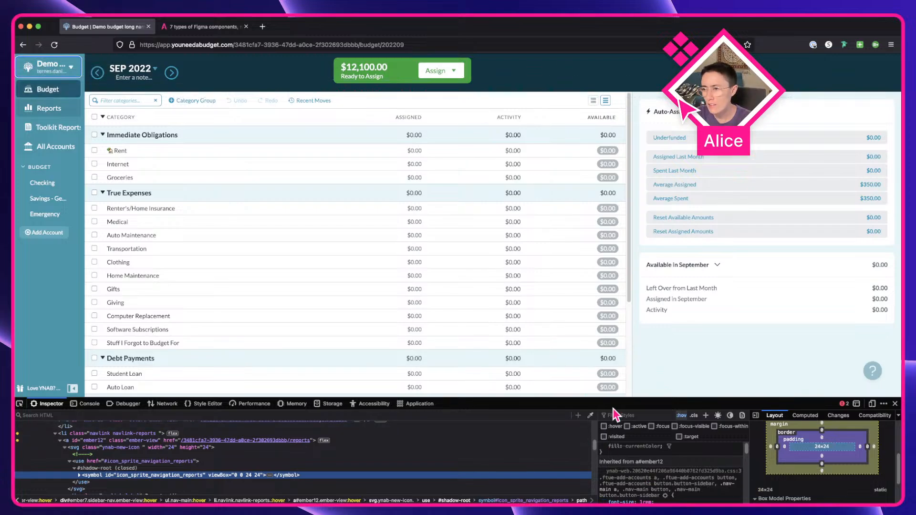
pyautogui.moveTo(597, 455); pyautogui.dragTo(476, 446)
pyautogui.scroll(-2, 560, 465)
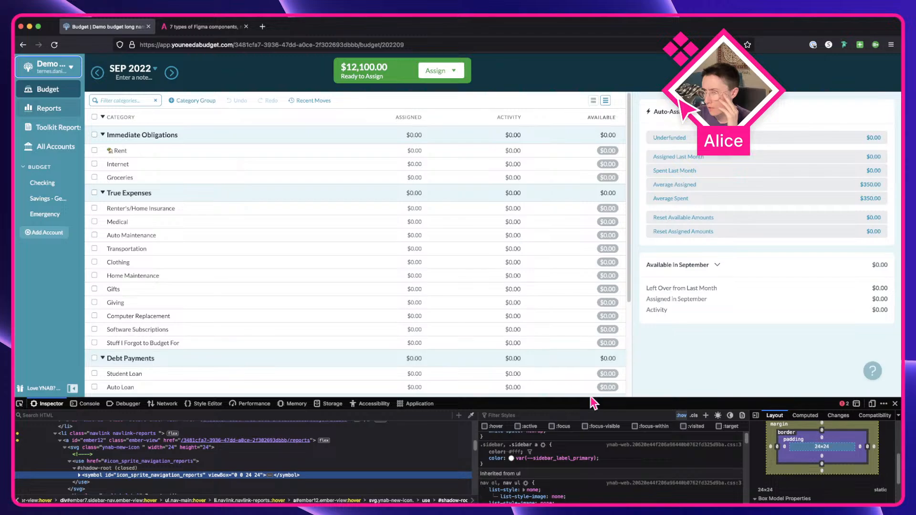
pyautogui.moveTo(590, 397); pyautogui.dragTo(591, 359)
pyautogui.scroll(-5, 603, 454)
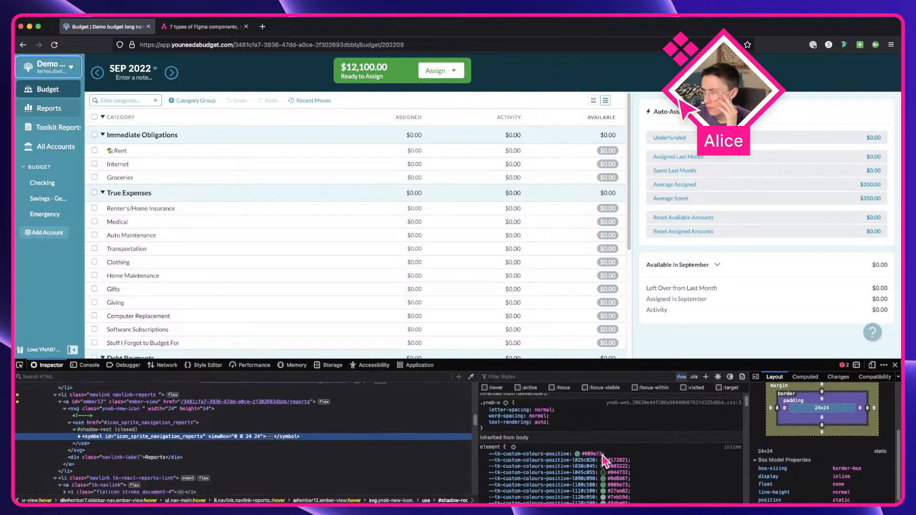
pyautogui.scroll(8, 553, 469)
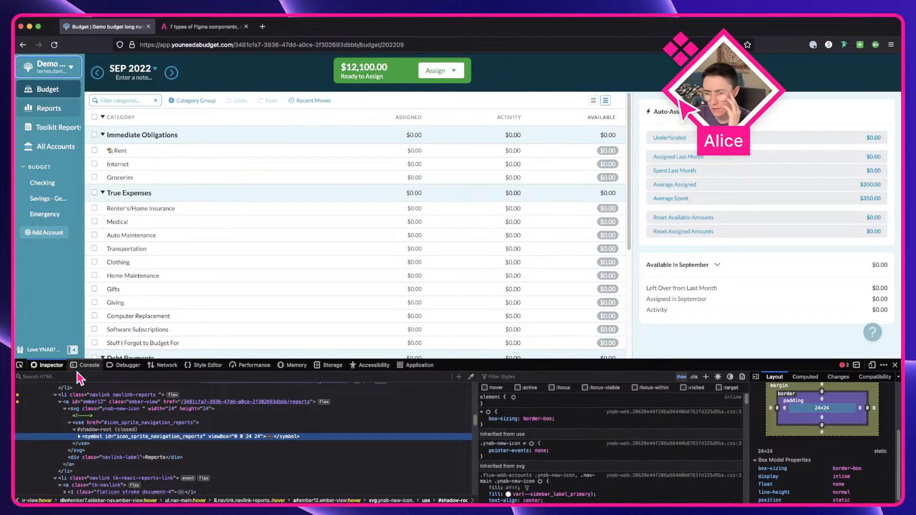
pyautogui.scroll(4, 110, 445)
# Step: Inspect the Budget, Reports and Toolkit Reports list items and force the hover state on the Reports link
pyautogui.click(85, 450)
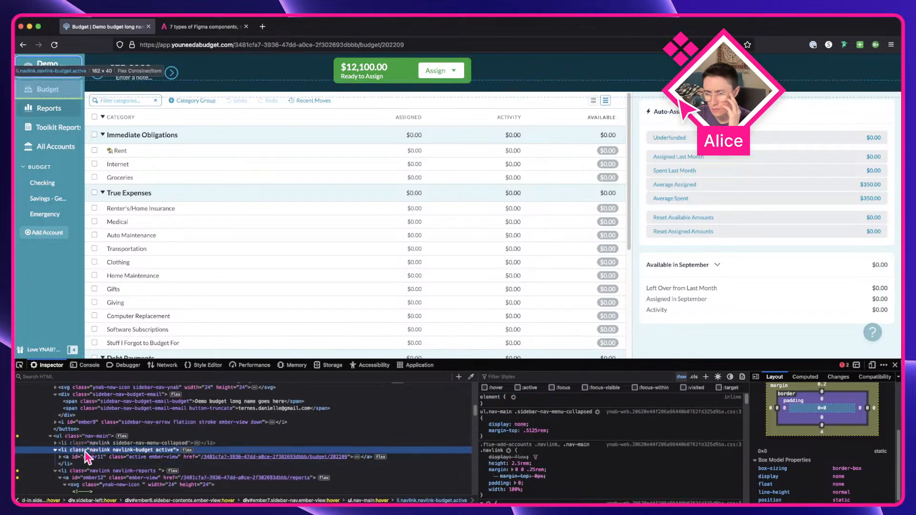
pyautogui.scroll(-4, 520, 427)
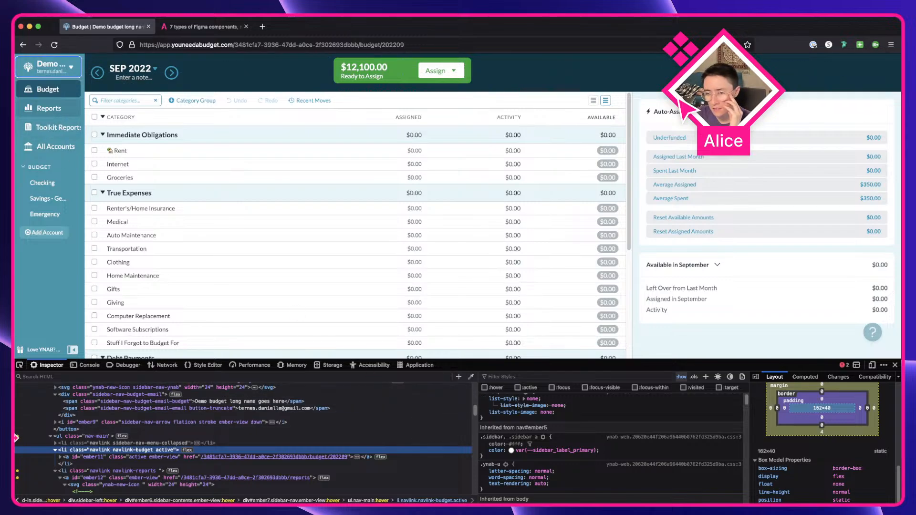
pyautogui.click(100, 457)
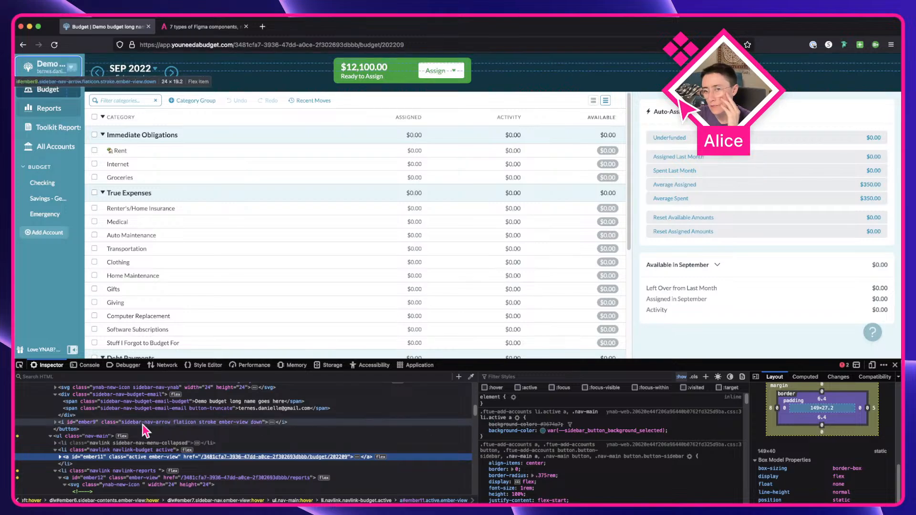
pyautogui.click(149, 451)
pyautogui.scroll(-2, 148, 453)
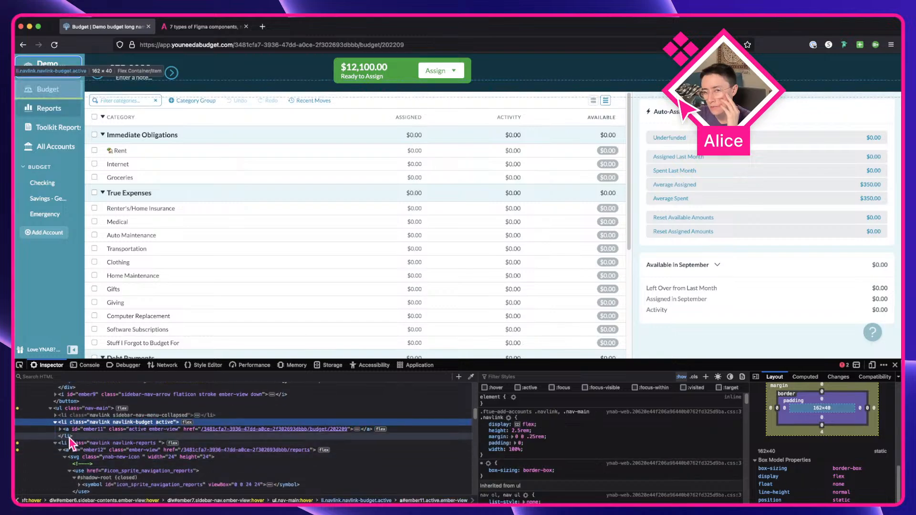
pyautogui.click(60, 450)
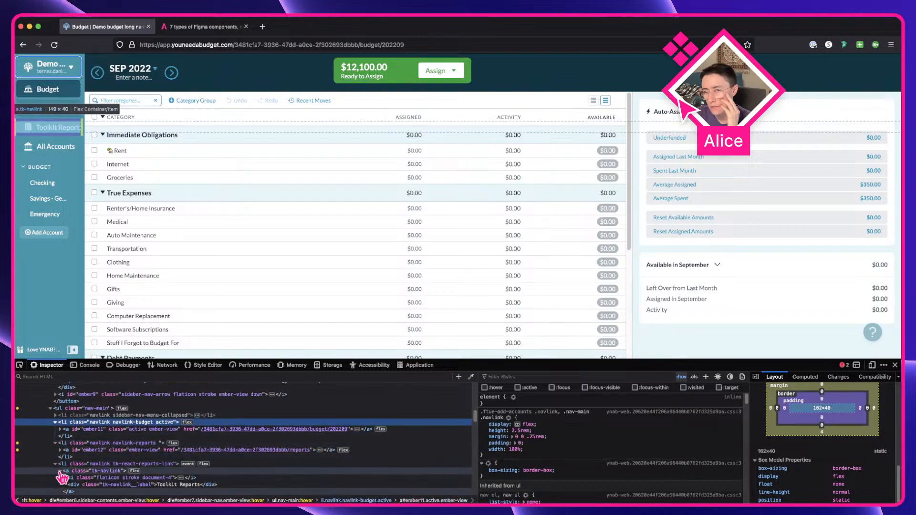
pyautogui.click(61, 472)
pyautogui.click(79, 472)
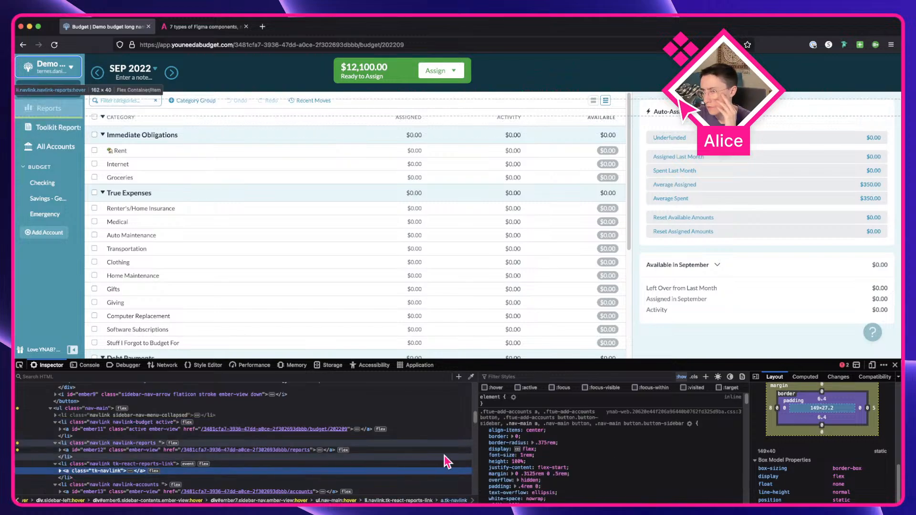
pyautogui.scroll(-3, 589, 424)
pyautogui.scroll(3, 588, 421)
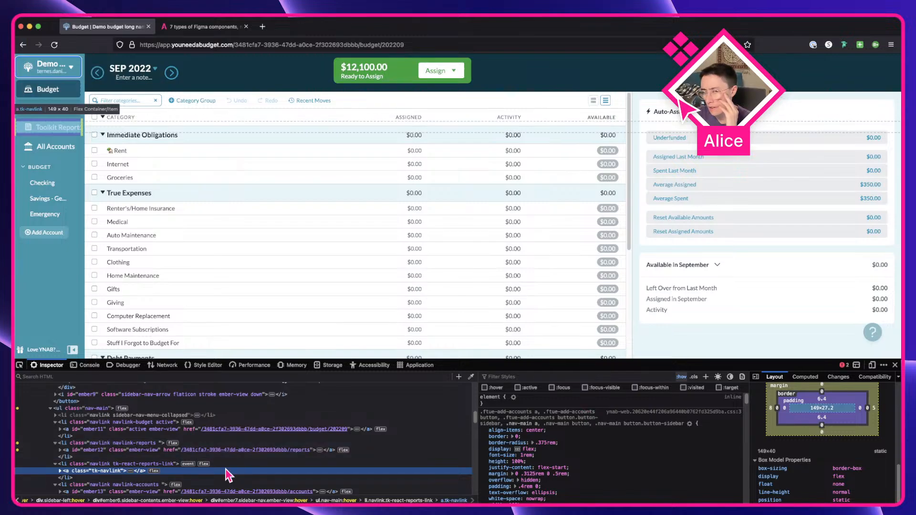
pyautogui.click(127, 464)
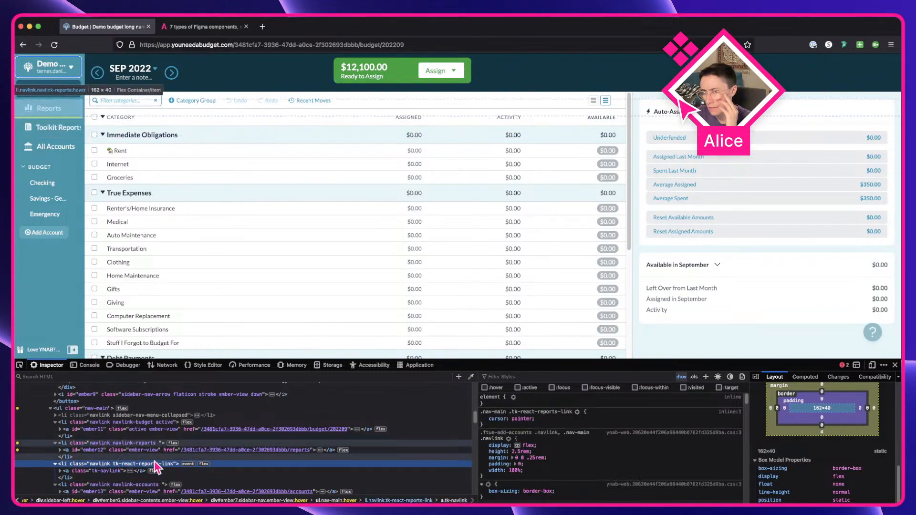
pyautogui.click(147, 451)
pyautogui.click(485, 387)
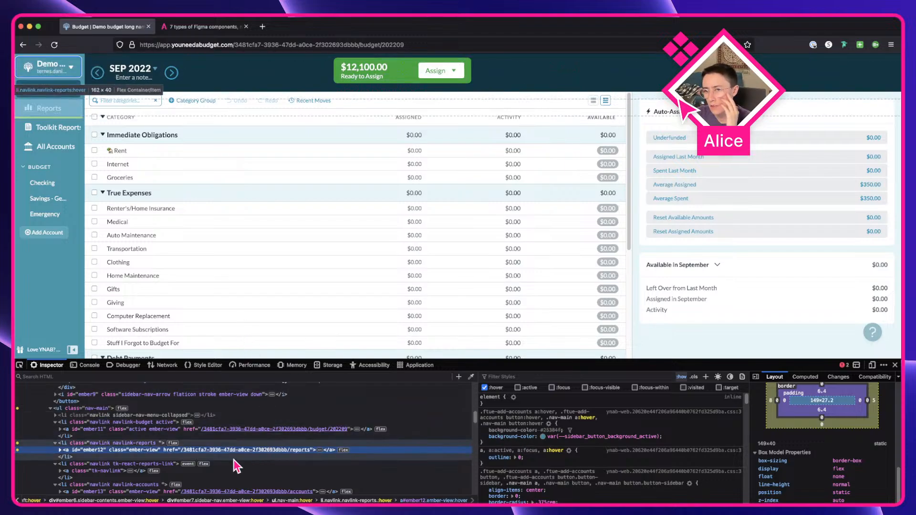
# Step: Compare the Budget menu component against the Reports link's SVG icon element in the inspector
pyautogui.hotkey('ctrl', 'Right')
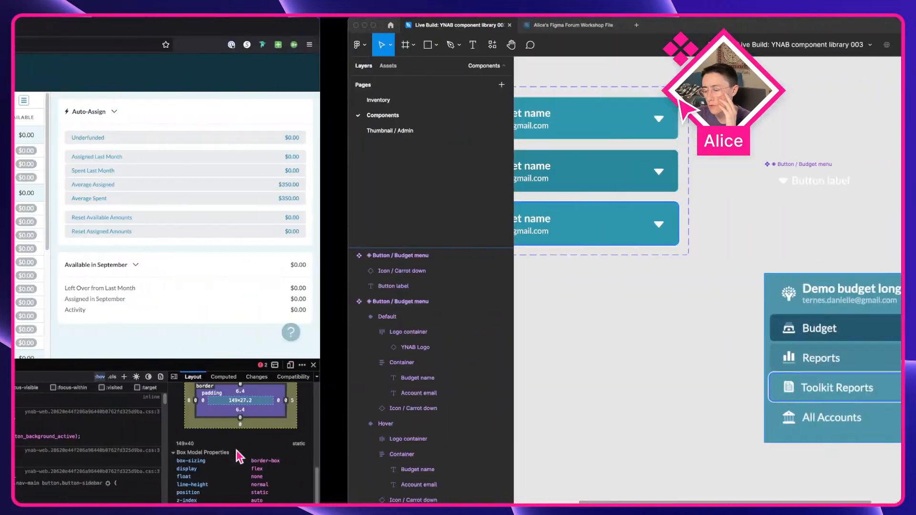
pyautogui.click(505, 176)
pyautogui.moveTo(518, 185); pyautogui.dragTo(519, 190)
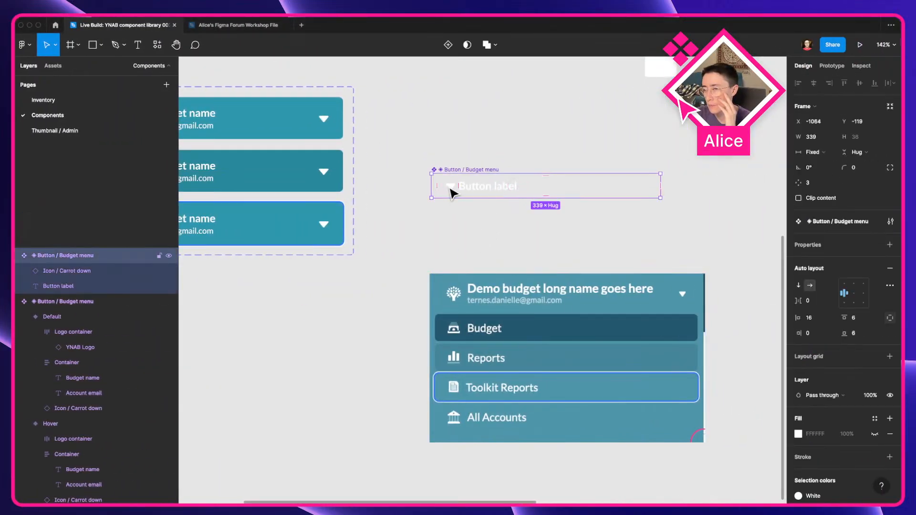
pyautogui.hotkey('ctrl', 'Left')
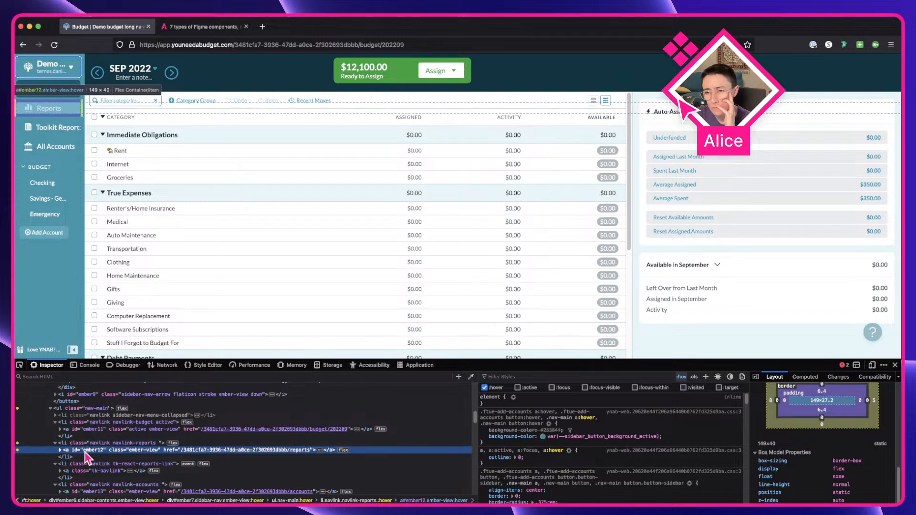
pyautogui.click(60, 450)
pyautogui.click(89, 457)
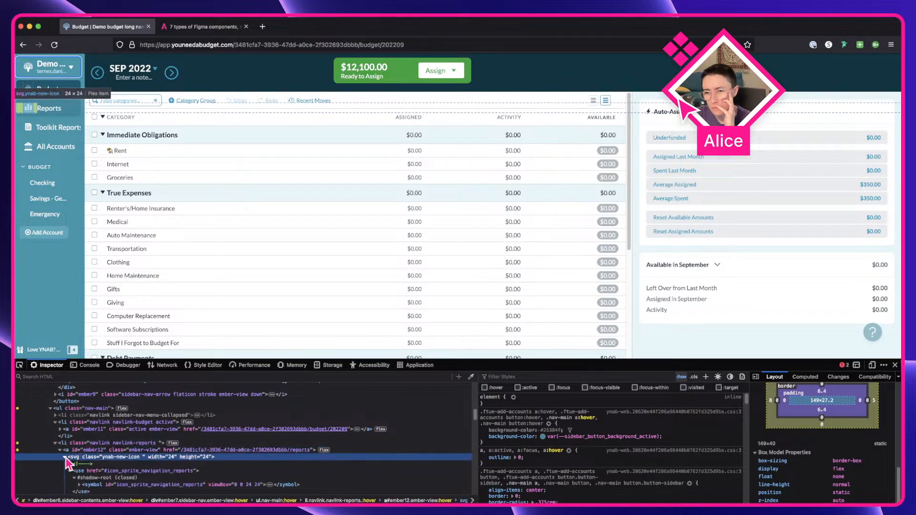
# Step: Set the Budget menu component's gap between icon and label to 8, based on the Reports icon's margins
pyautogui.click(71, 464)
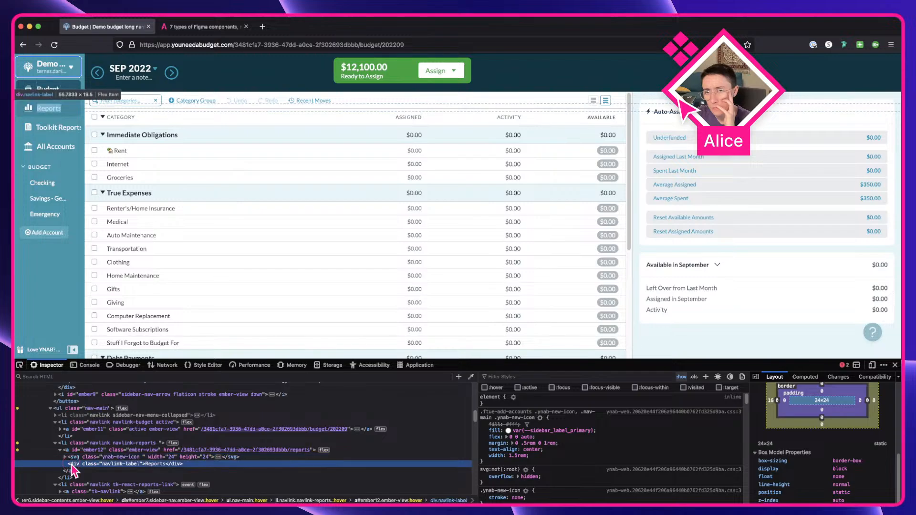
pyautogui.click(71, 459)
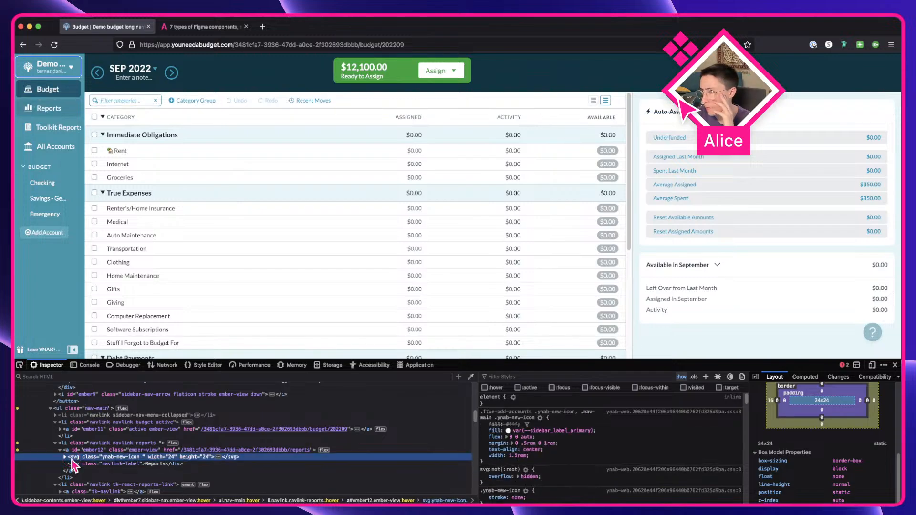
pyautogui.hotkey('ctrl', 'Right')
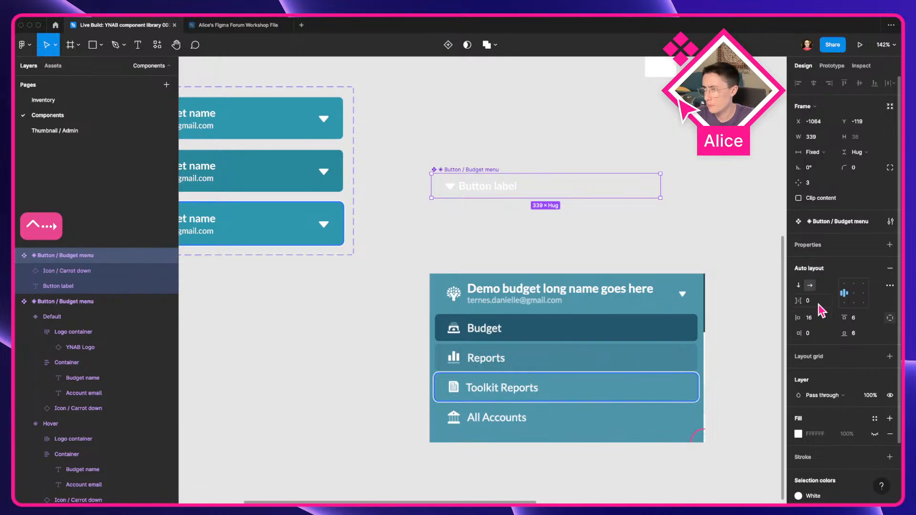
pyautogui.click(820, 307)
pyautogui.write('8')
pyautogui.press('Tab')
pyautogui.click(571, 231)
pyautogui.click(466, 188)
pyautogui.click(498, 222)
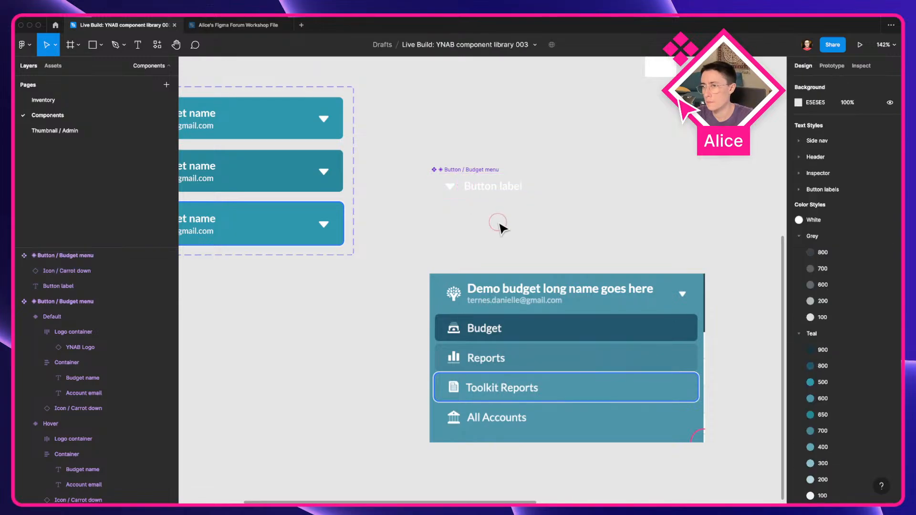
# Step: Set the Budget menu component's corner radius to 6 after checking the Reports link's border radius in the inspector
pyautogui.hscroll(3, 442, 221)
pyautogui.click(429, 187)
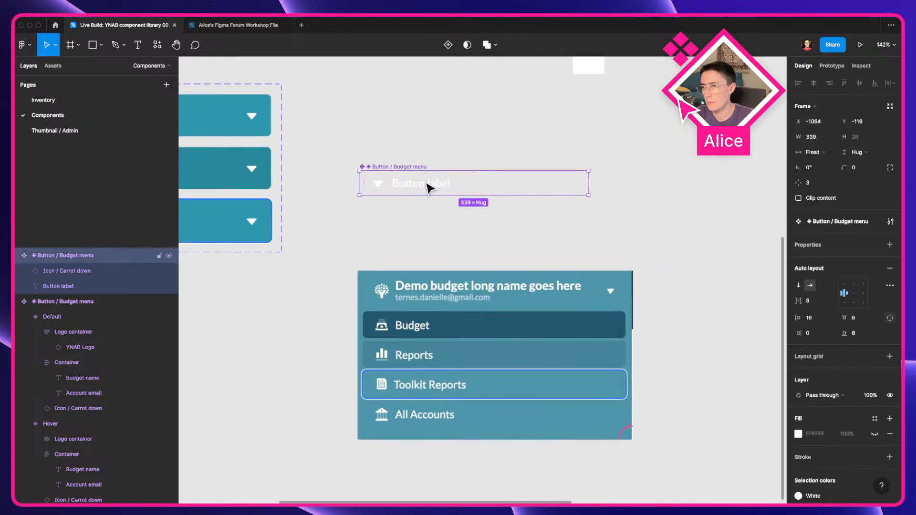
pyautogui.hotkey('ctrl', 'Left')
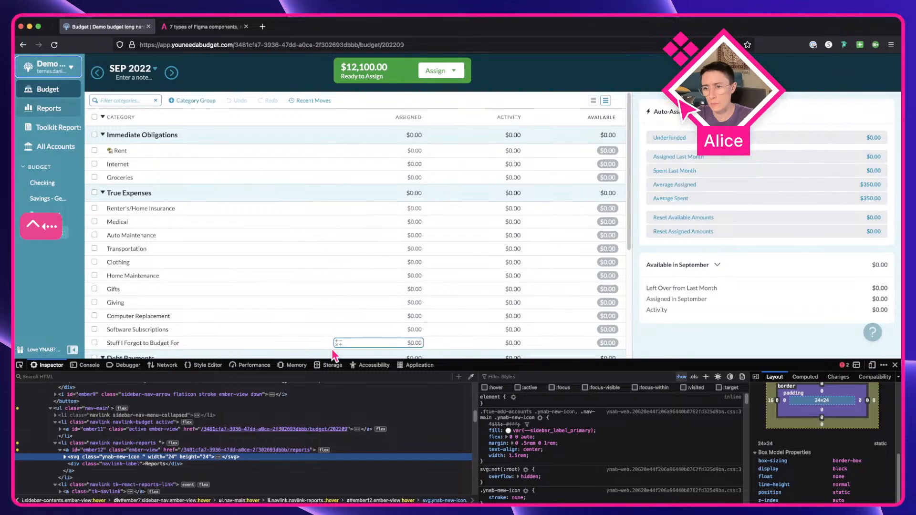
pyautogui.click(217, 451)
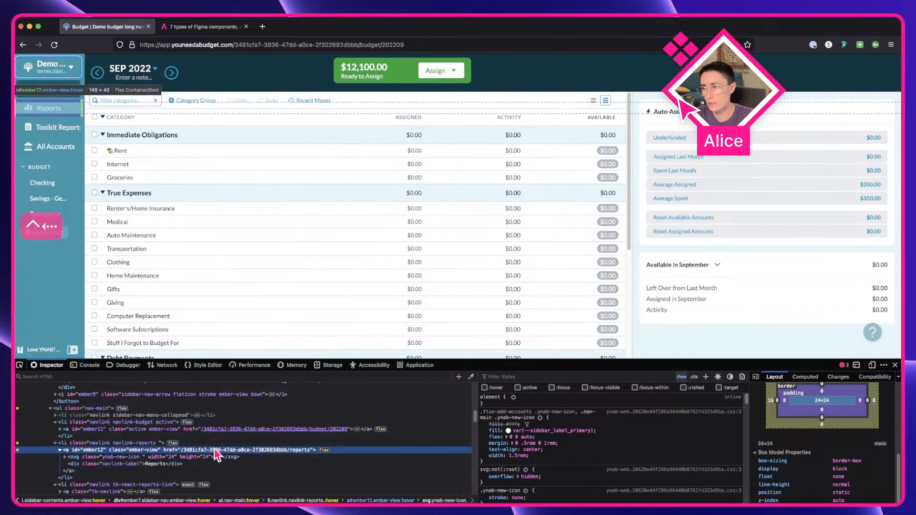
pyautogui.scroll(-1, 487, 463)
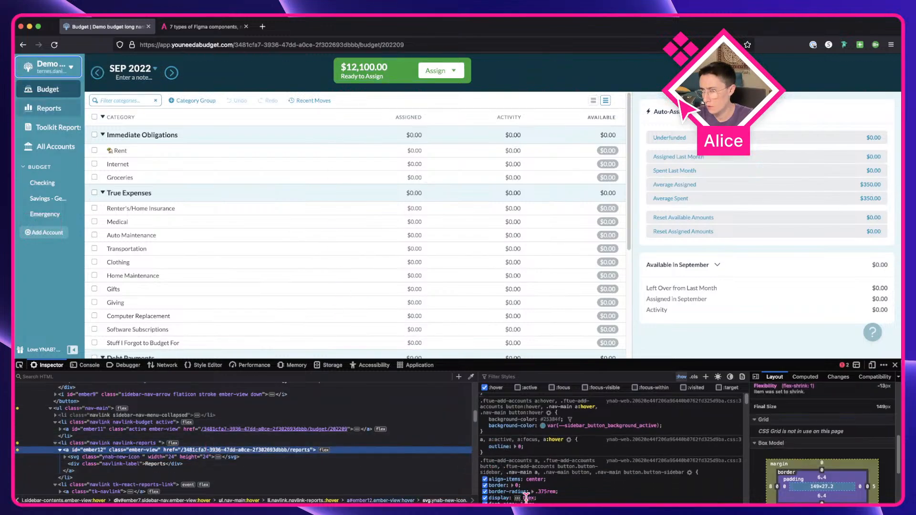
pyautogui.scroll(2, 585, 483)
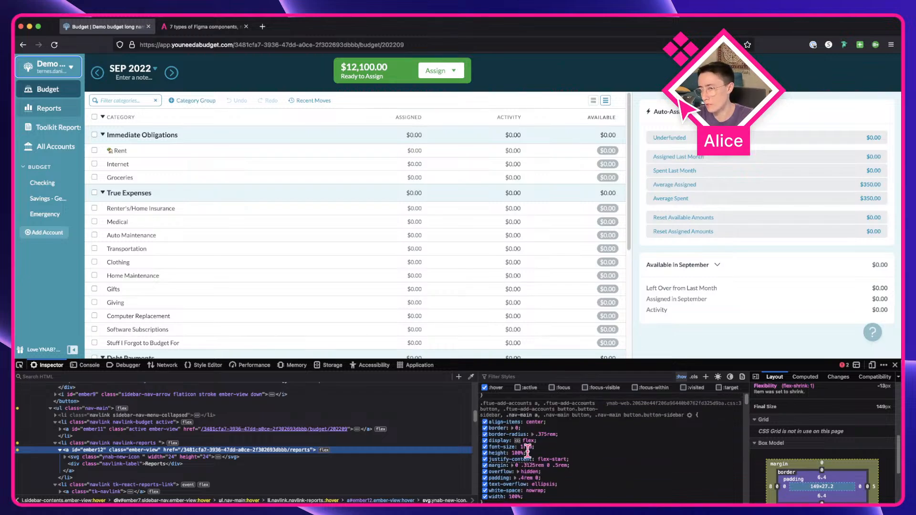
pyautogui.hotkey('ctrl', 'Right')
pyautogui.click(859, 168)
pyautogui.press('Return')
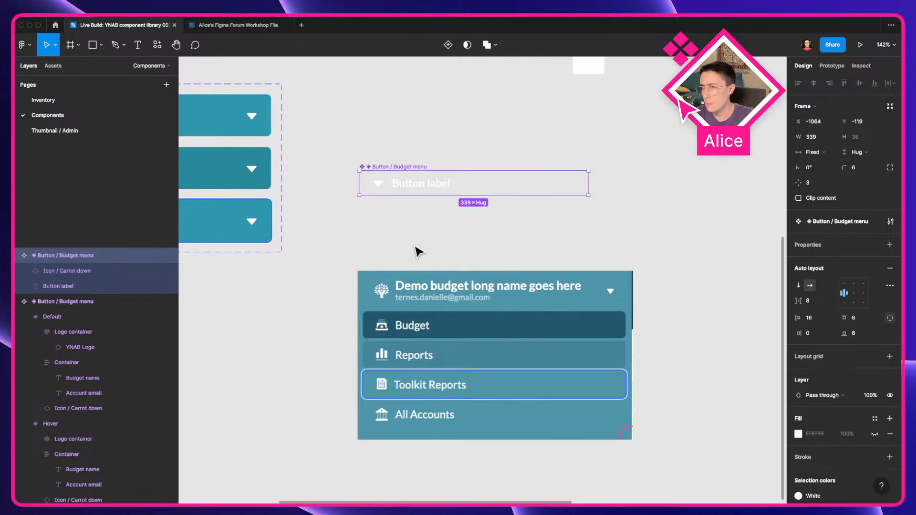
# Step: Rename the component to Button / View tabs
pyautogui.press('super+r')
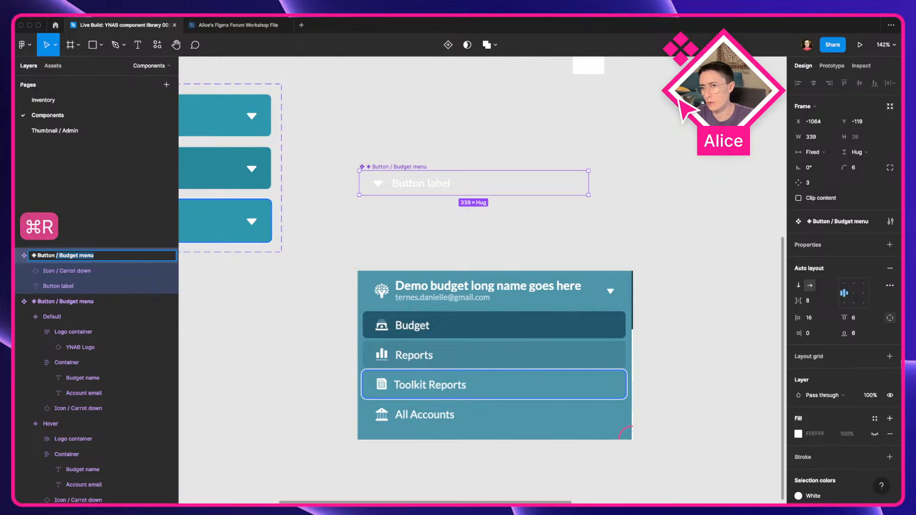
pyautogui.press('BackSpace')
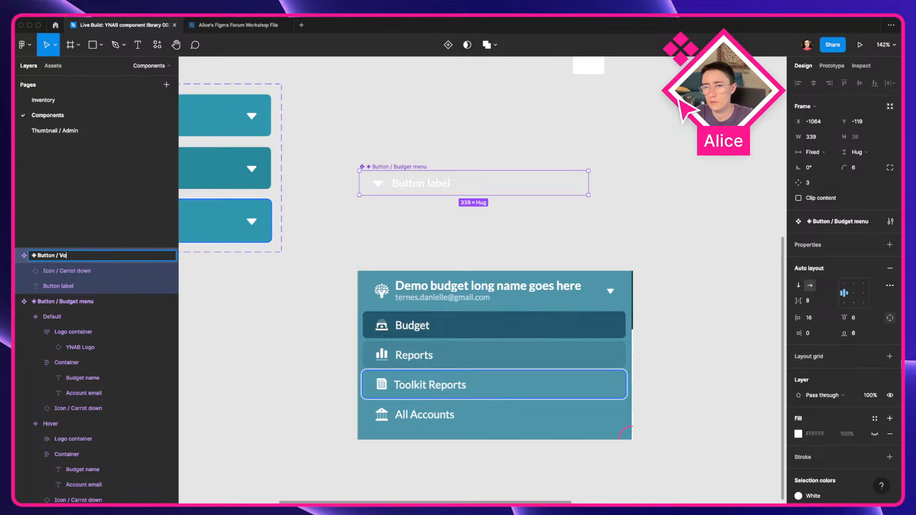
pyautogui.press('Return')
# Step: Duplicate the View tabs component below itself and make the copy a separate component
pyautogui.click(399, 239)
pyautogui.moveTo(400, 183); pyautogui.dragTo(402, 217)
pyautogui.press('alt+super+n')
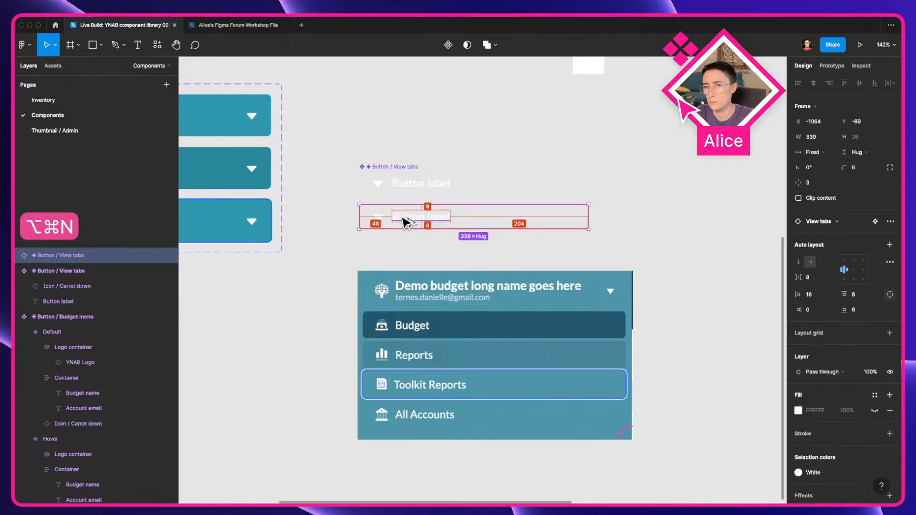
pyautogui.press('alt+super+b')
pyautogui.press('alt+super+k')
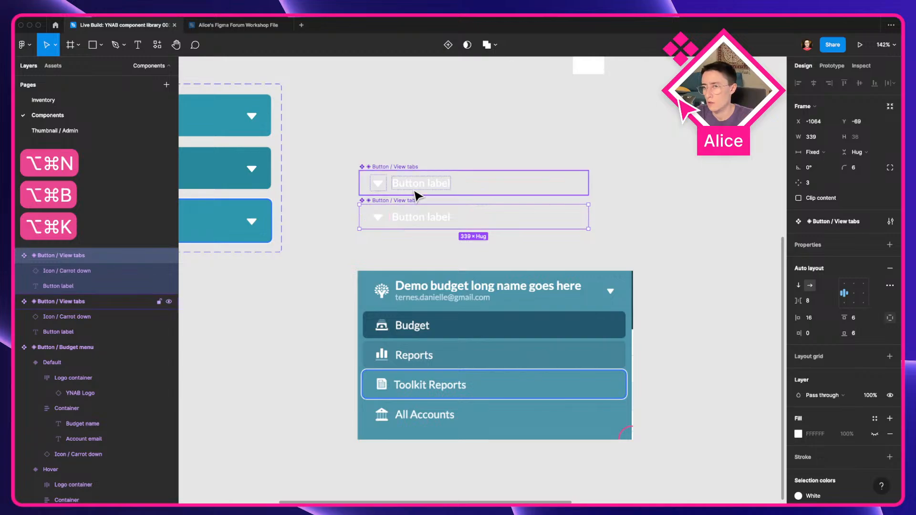
pyautogui.scroll(-3, 835, 418)
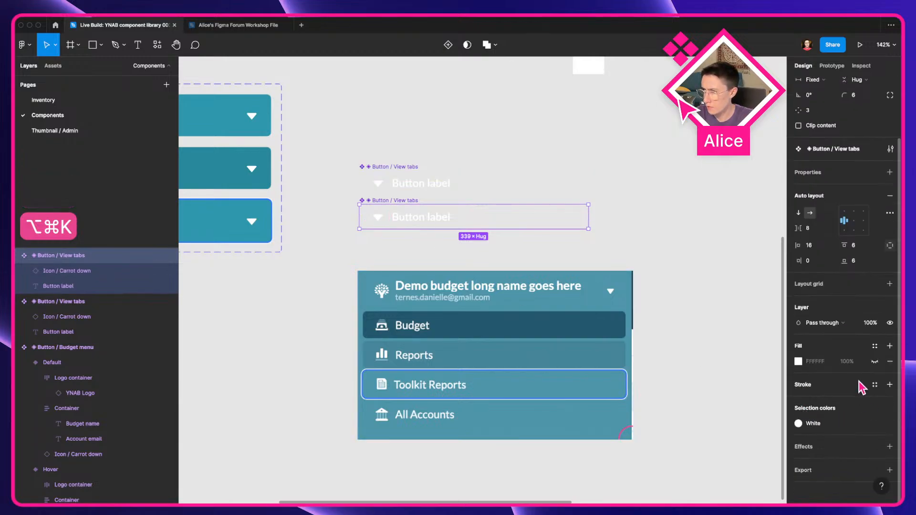
pyautogui.click(875, 384)
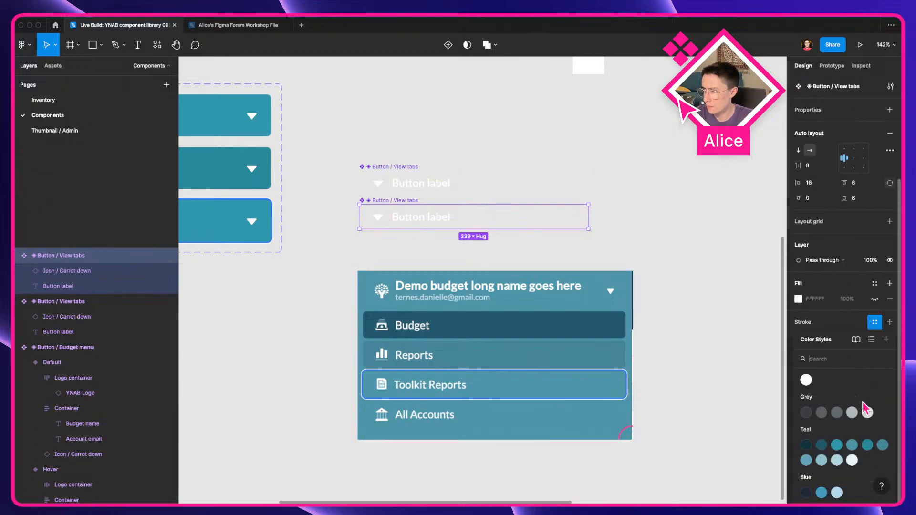
pyautogui.click(867, 445)
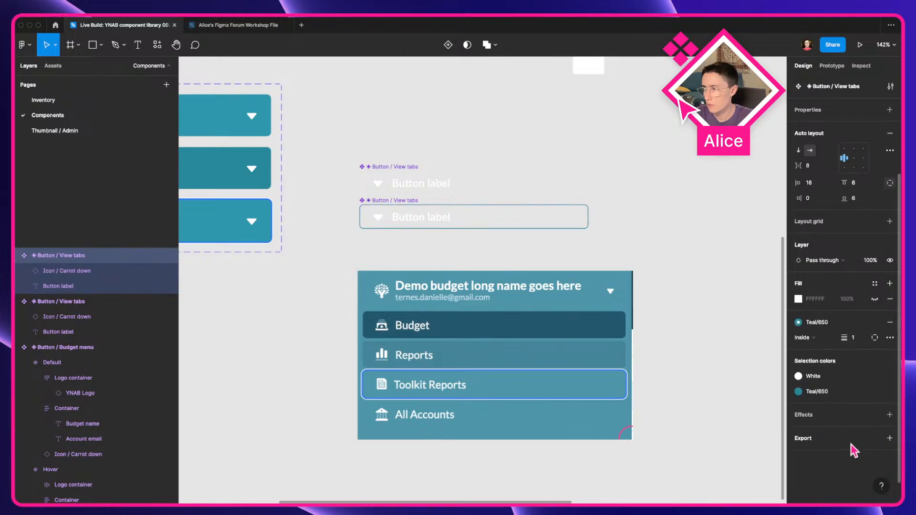
pyautogui.press('super+z')
# Step: Fill the copied component with a teal colour style, comparing it over the sidebar screenshot, ending on Teal/700
pyautogui.click(874, 284)
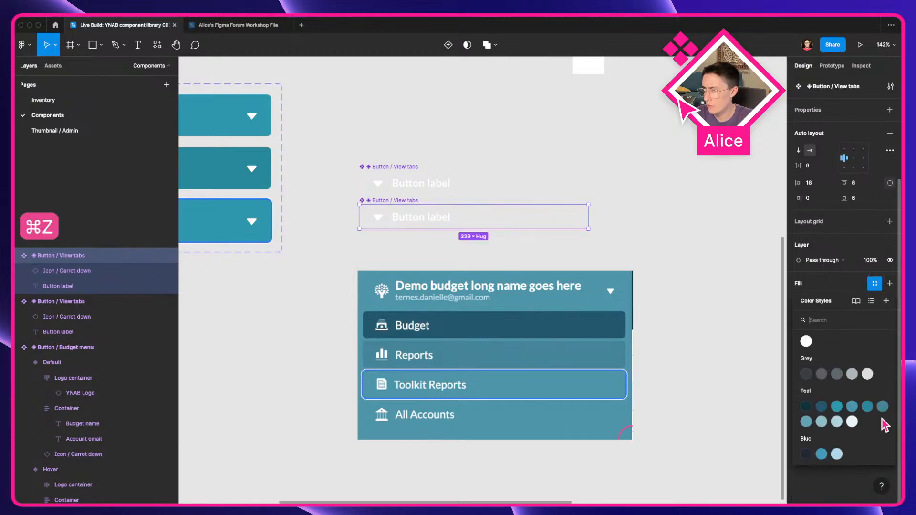
pyautogui.click(874, 406)
pyautogui.moveTo(446, 218); pyautogui.dragTo(525, 350)
pyautogui.scroll(5, 523, 352)
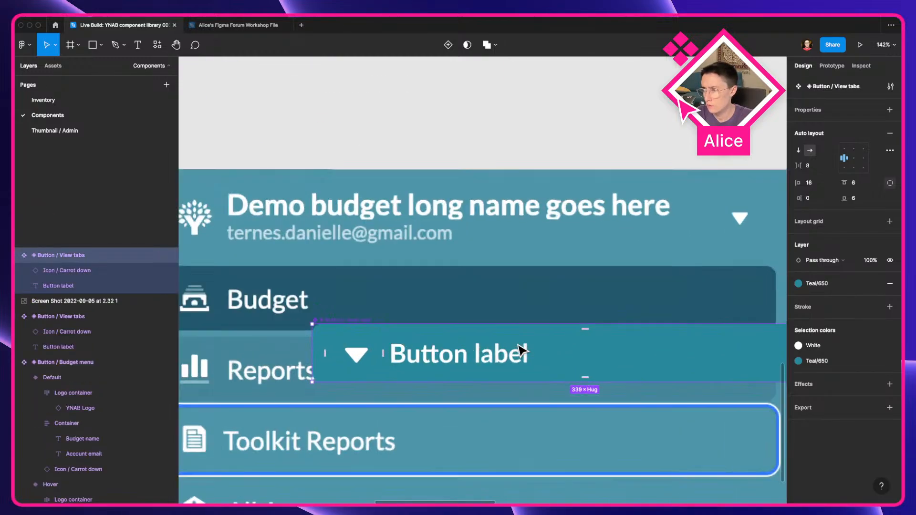
pyautogui.click(829, 365)
pyautogui.click(766, 438)
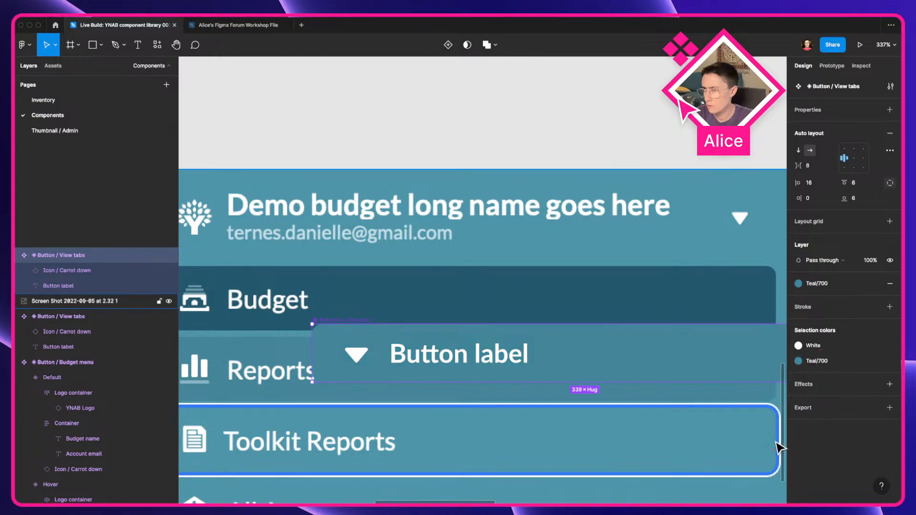
# Step: Move the Teal/700 View tabs component back above the sidebar mockup and compare it with the Budget menu's Hover variant
pyautogui.scroll(-8, 635, 410)
pyautogui.moveTo(596, 385); pyautogui.dragTo(540, 280)
pyautogui.click(381, 255)
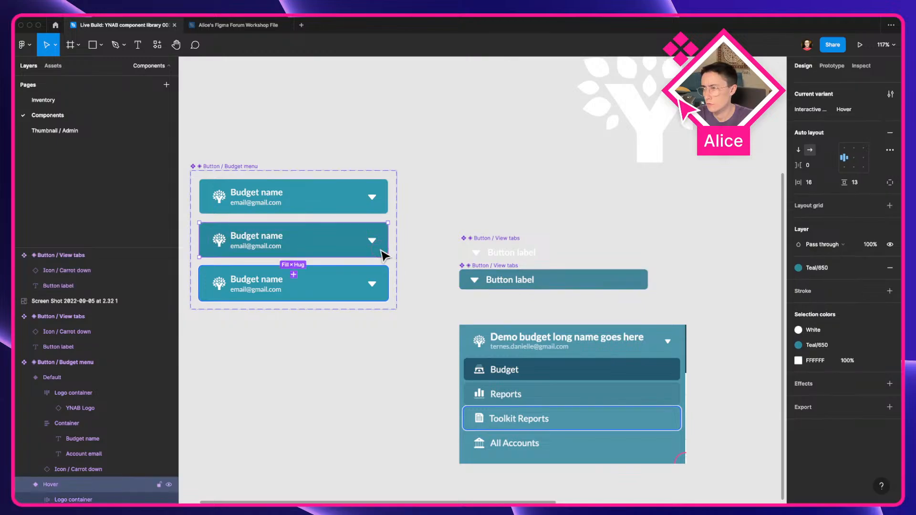
pyautogui.hotkey('ctrl', 'Left')
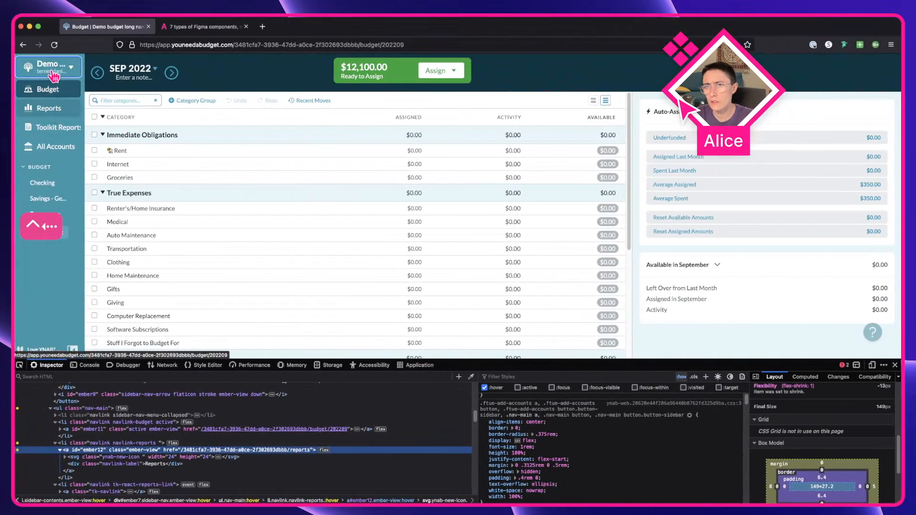
pyautogui.hotkey('ctrl', 'Right')
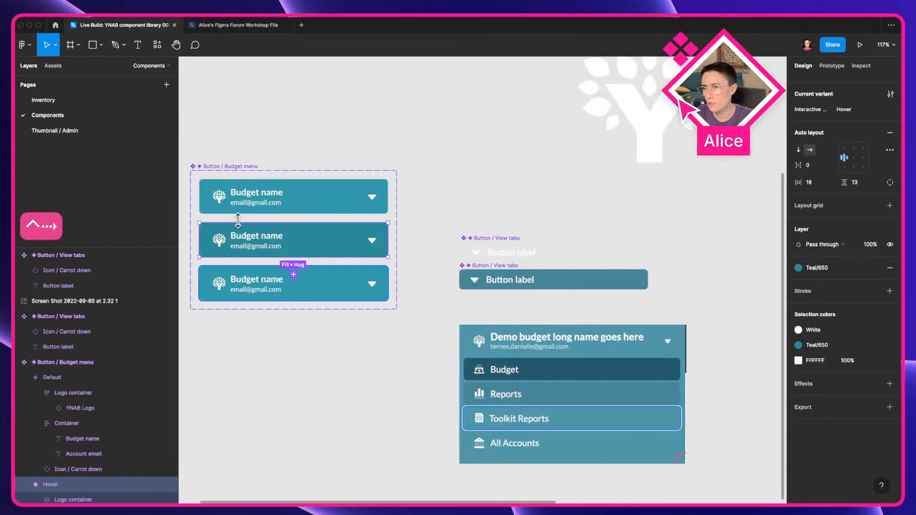
pyautogui.click(509, 298)
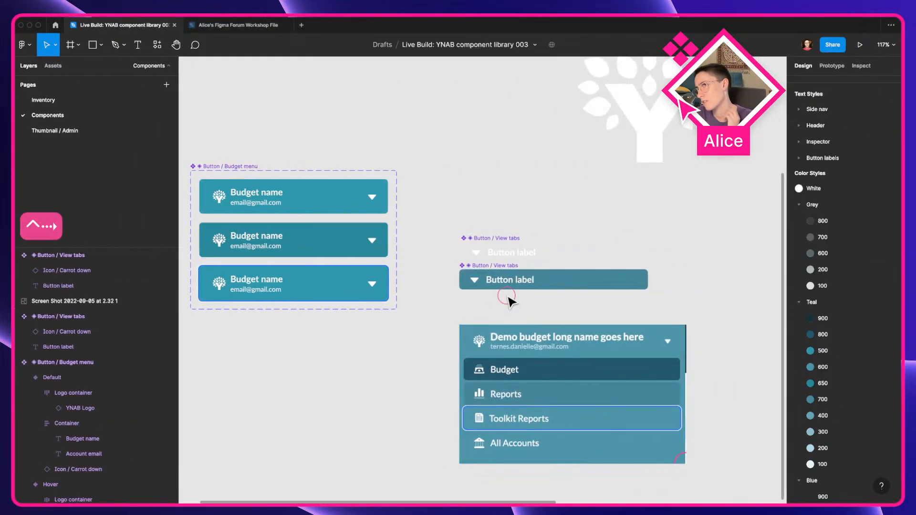
# Step: Duplicate the Teal/700 component below itself and make the copy a separate component
pyautogui.moveTo(541, 282); pyautogui.dragTo(547, 310)
pyautogui.press('alt+super+b')
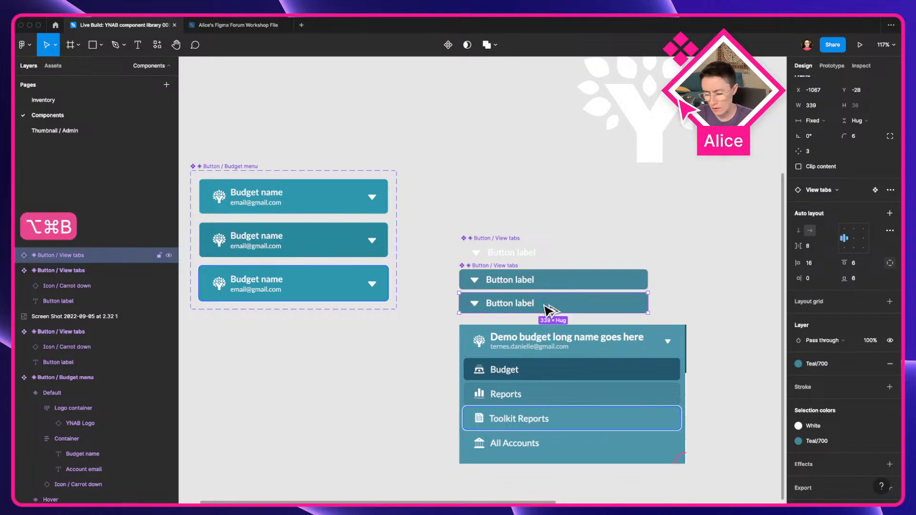
pyautogui.press('alt+super+k')
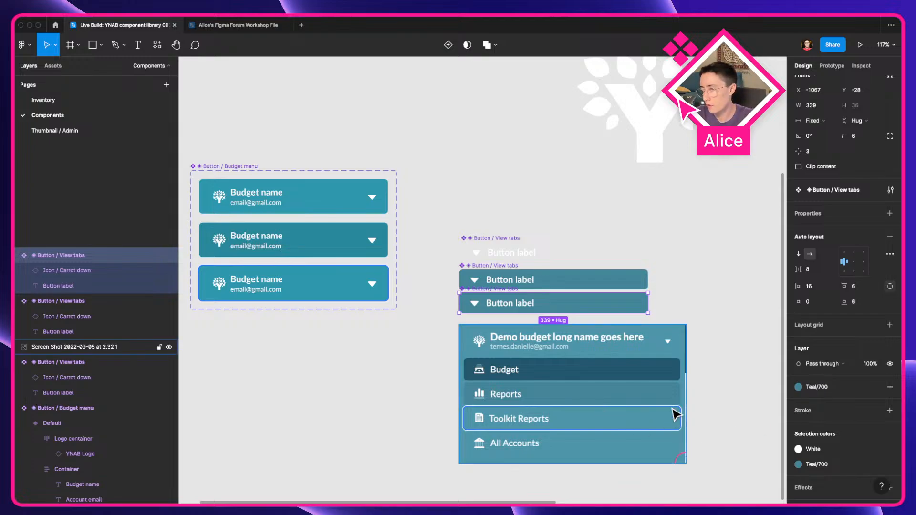
# Step: Add the Focus visible effect style to the new copy and enable Clip content
pyautogui.scroll(5, 677, 414)
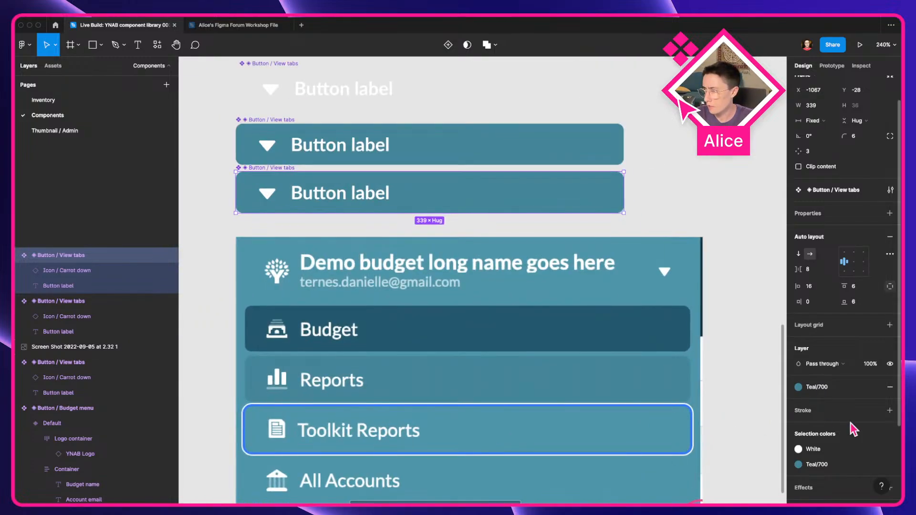
pyautogui.scroll(-3, 854, 429)
pyautogui.click(875, 383)
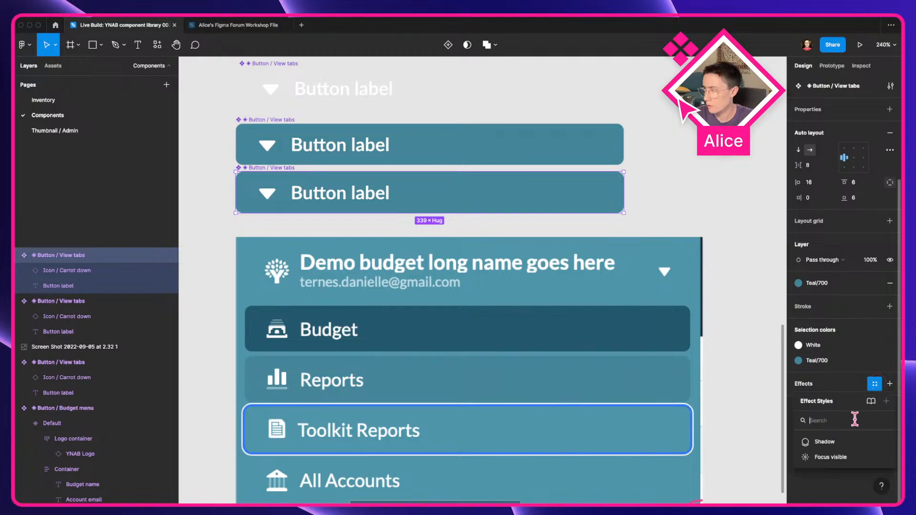
pyautogui.click(830, 457)
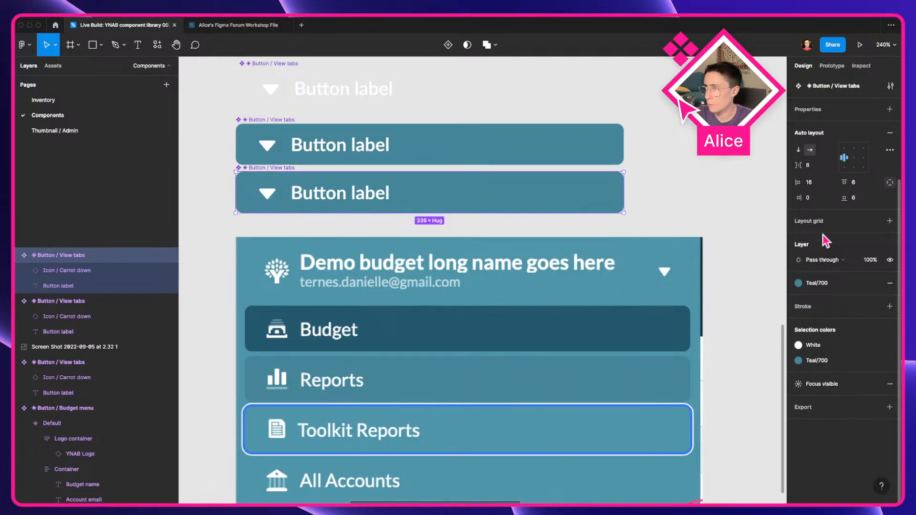
pyautogui.scroll(3, 826, 242)
pyautogui.click(811, 199)
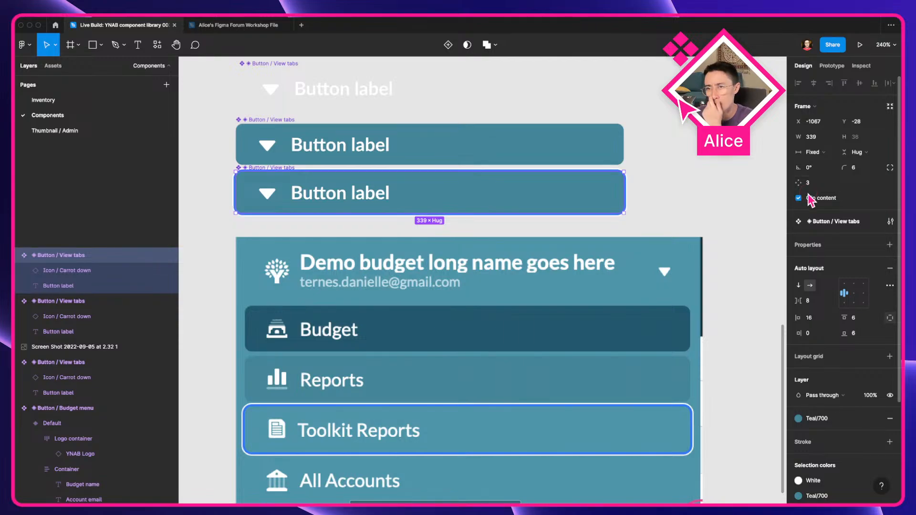
# Step: Replace the third copy's fill with the Teal/500 colour style and compare it with the copy above
pyautogui.scroll(-5, 277, 179)
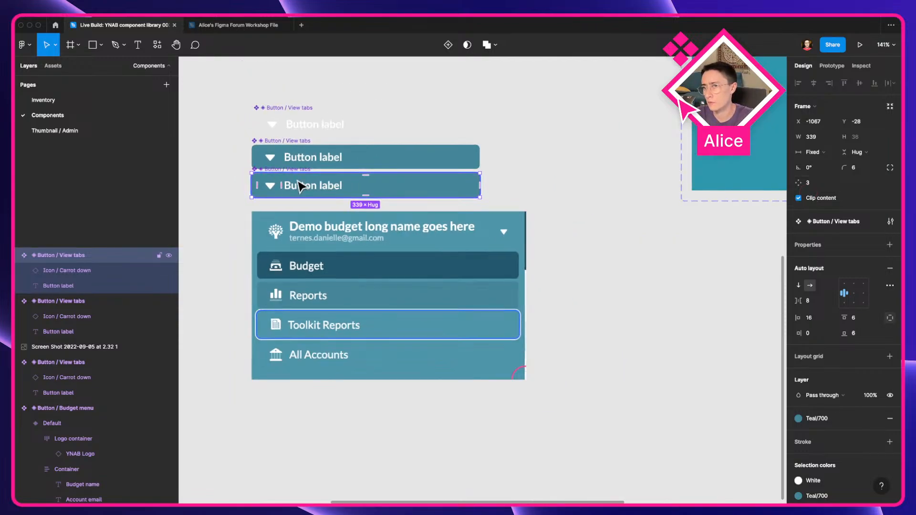
pyautogui.click(890, 419)
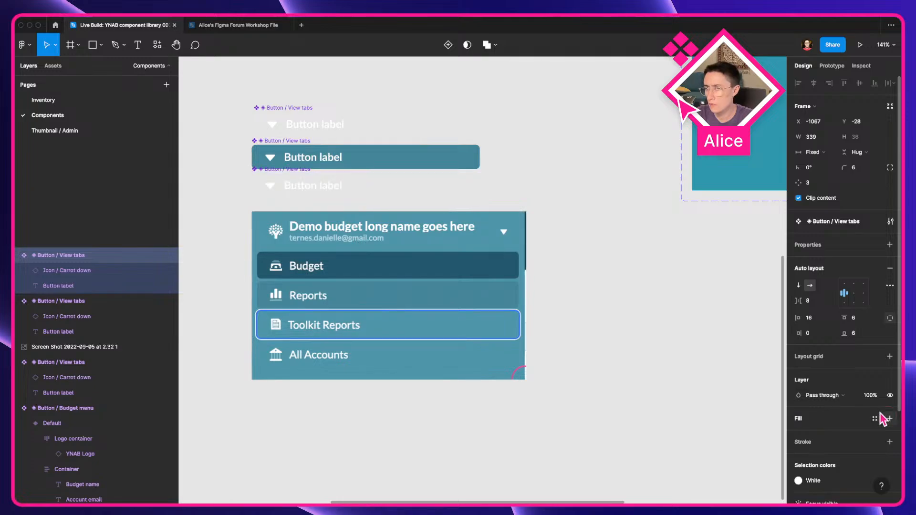
pyautogui.click(874, 419)
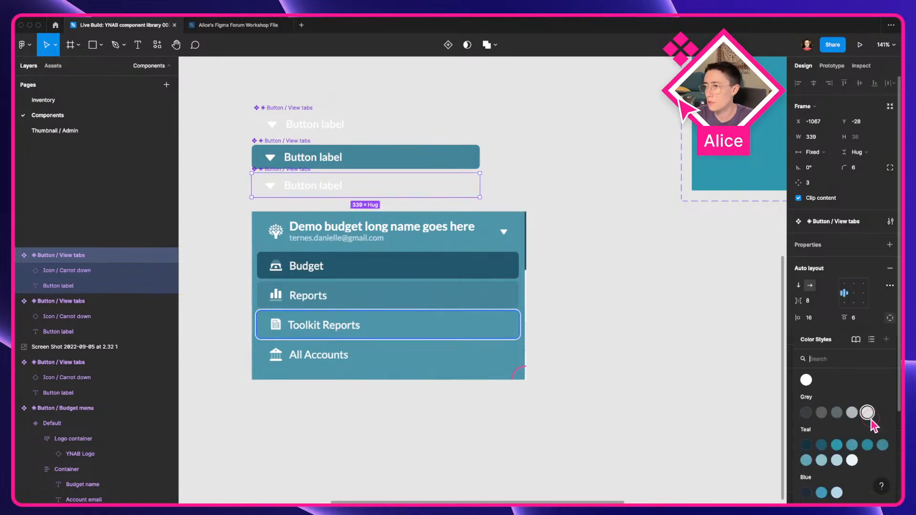
pyautogui.click(839, 446)
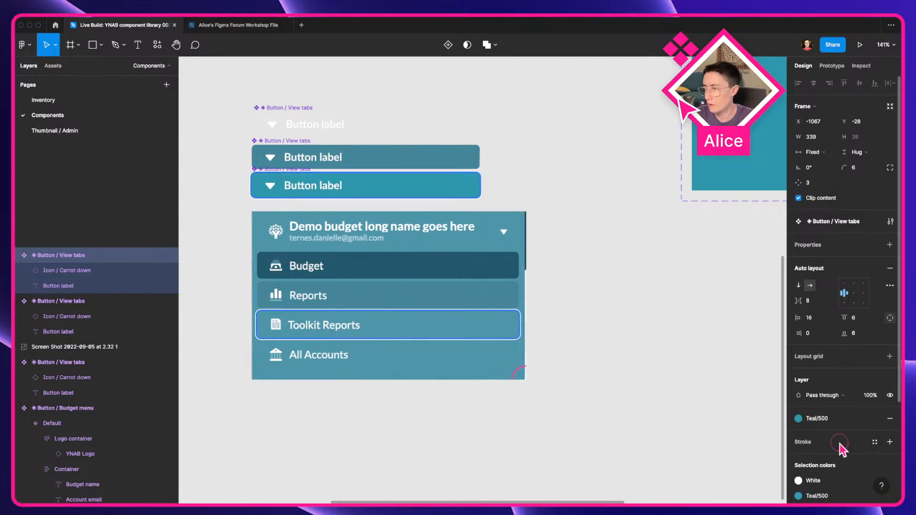
pyautogui.click(340, 145)
pyautogui.click(347, 187)
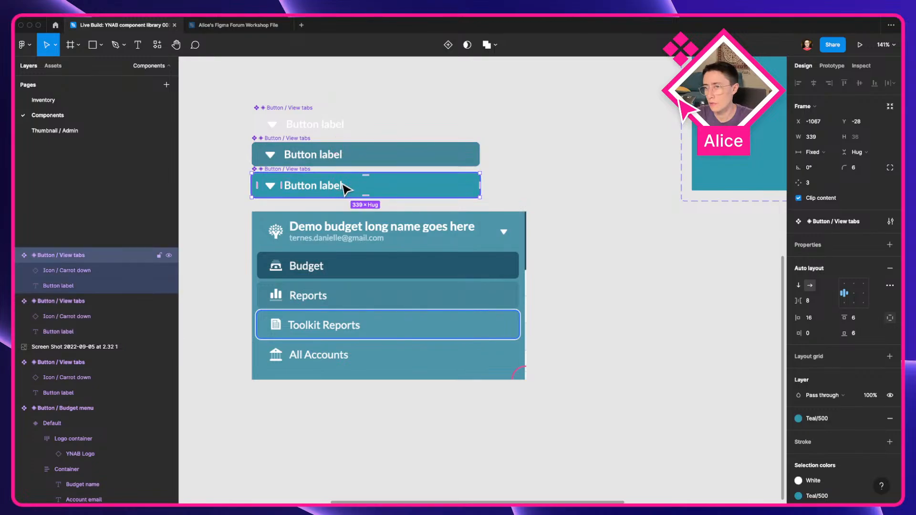
# Step: Move the sidebar screenshot mockup further down, below the View tabs components
pyautogui.click(377, 123)
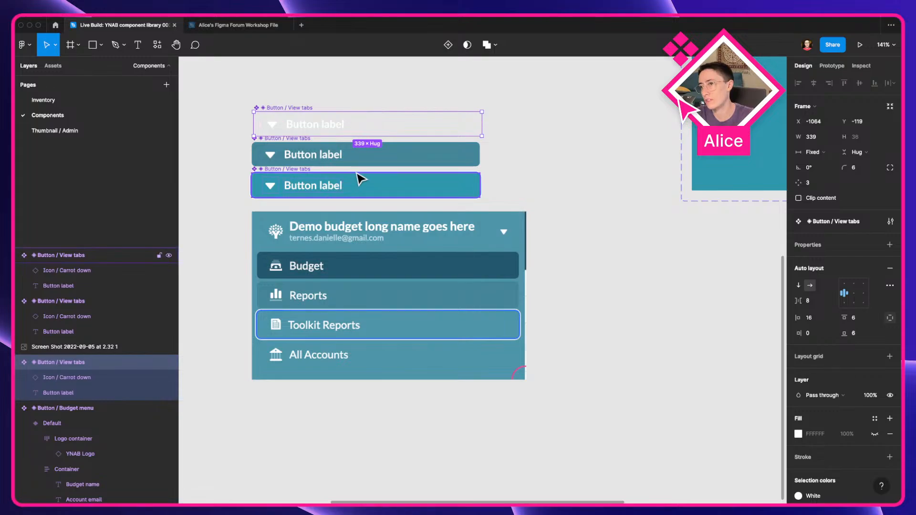
pyautogui.click(463, 187)
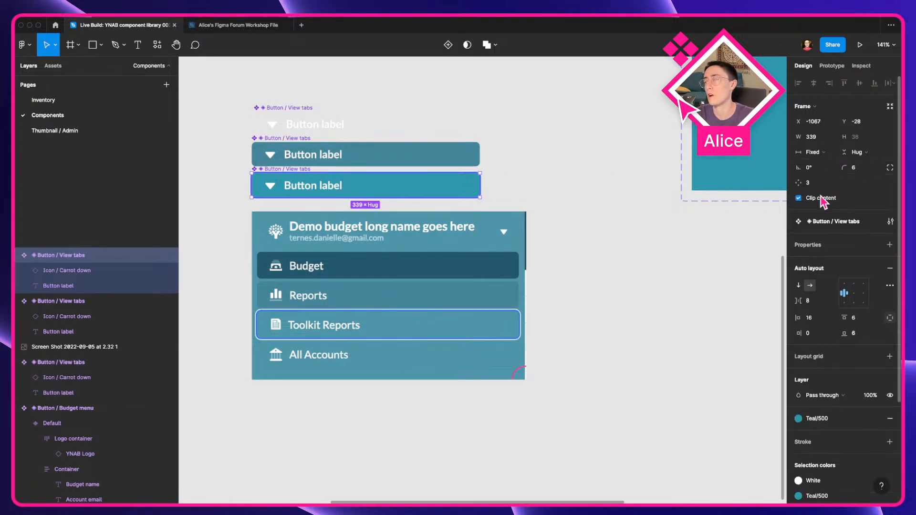
pyautogui.moveTo(413, 259); pyautogui.dragTo(410, 310)
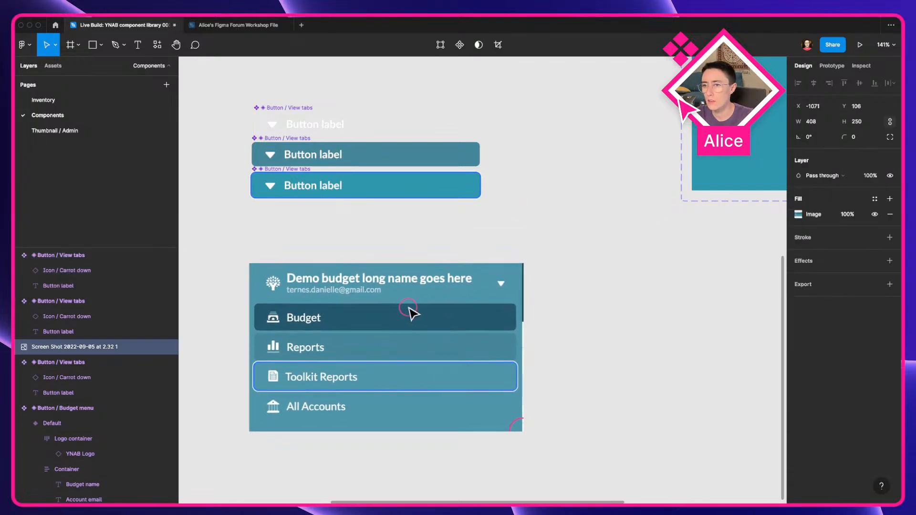
pyautogui.click(403, 231)
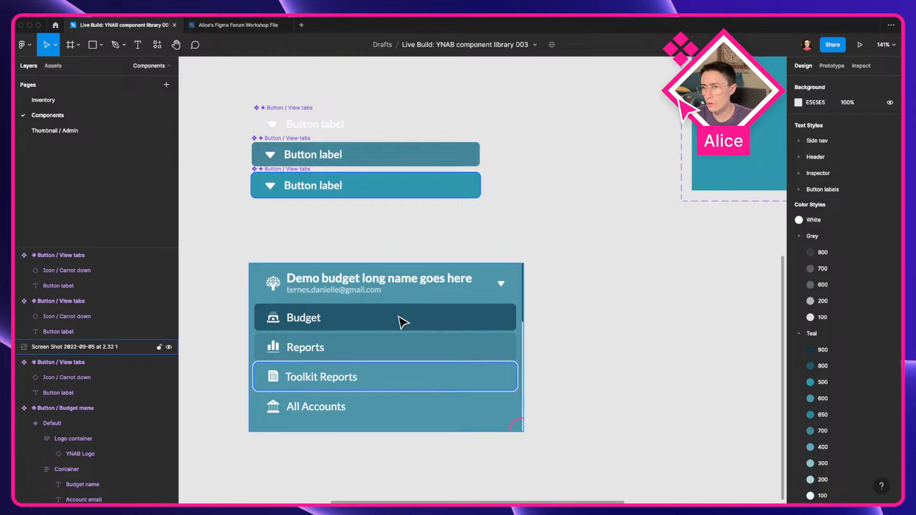
# Step: Duplicate the Teal/700 component below the others, change its fill to Teal/800, and make it a separate component
pyautogui.moveTo(376, 165); pyautogui.dragTo(376, 221)
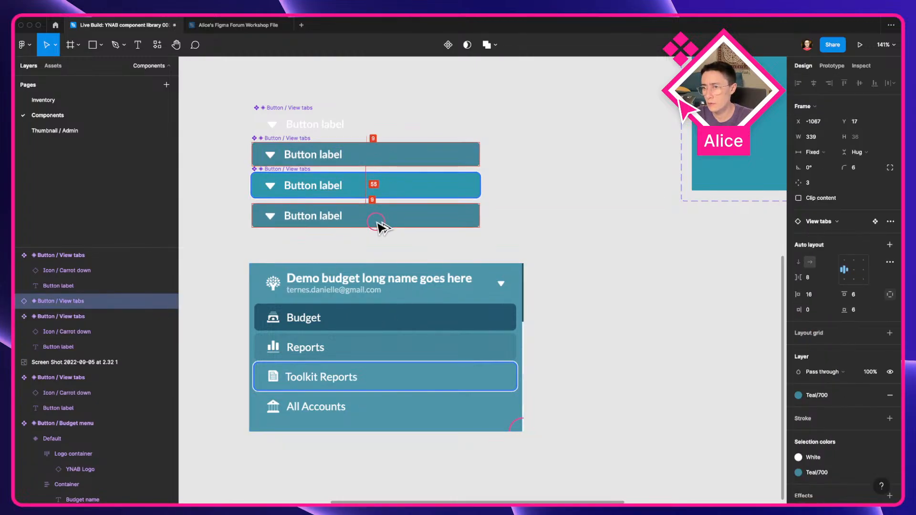
pyautogui.click(823, 396)
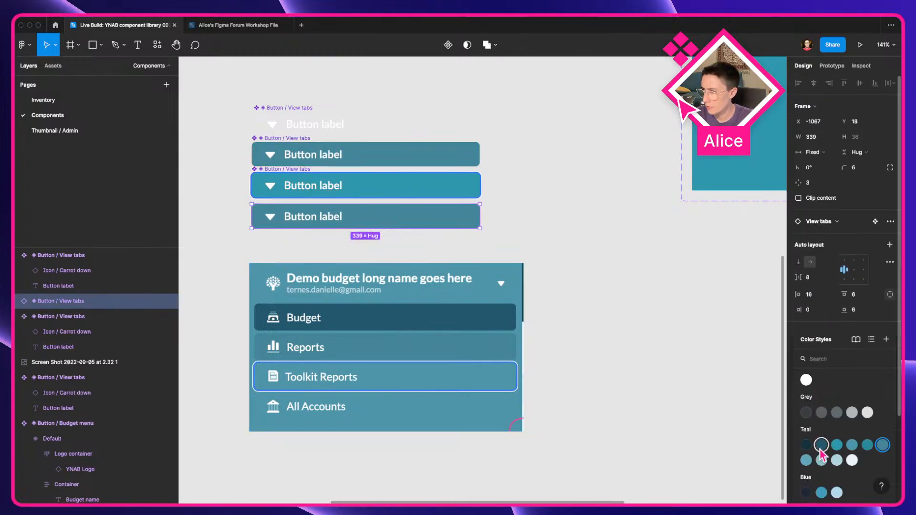
pyautogui.click(821, 453)
pyautogui.press('alt+super+b')
pyautogui.press('alt+super+k')
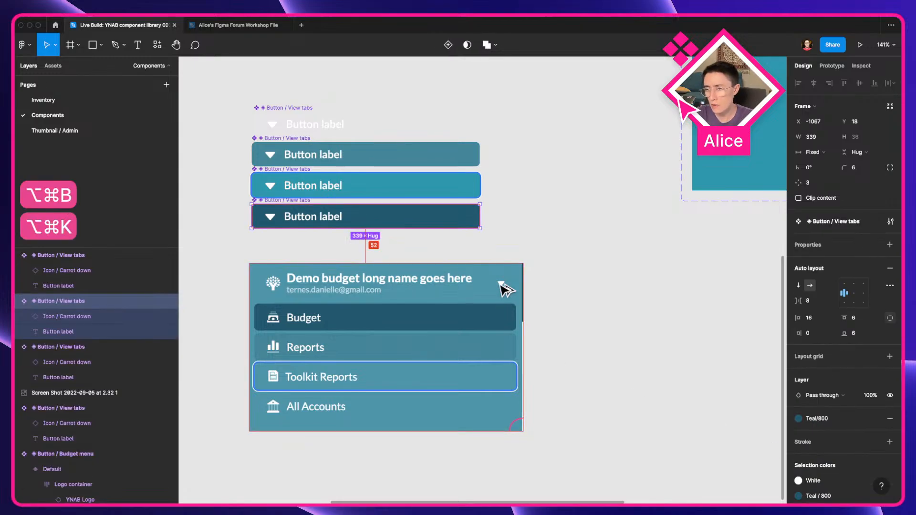
# Step: Combine the four View tabs components as variants, add auto layout, and name the set Button / View tabs
pyautogui.scroll(2, 442, 286)
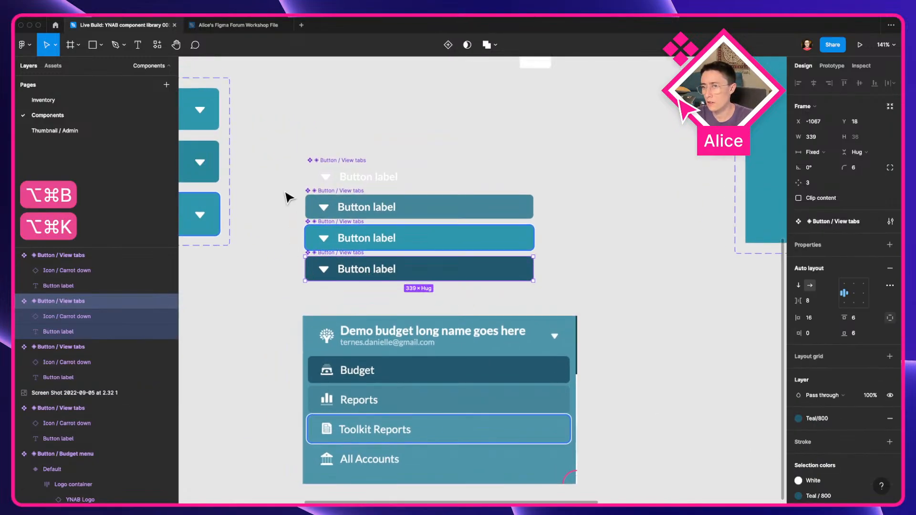
pyautogui.moveTo(294, 160); pyautogui.dragTo(374, 282)
pyautogui.click(854, 253)
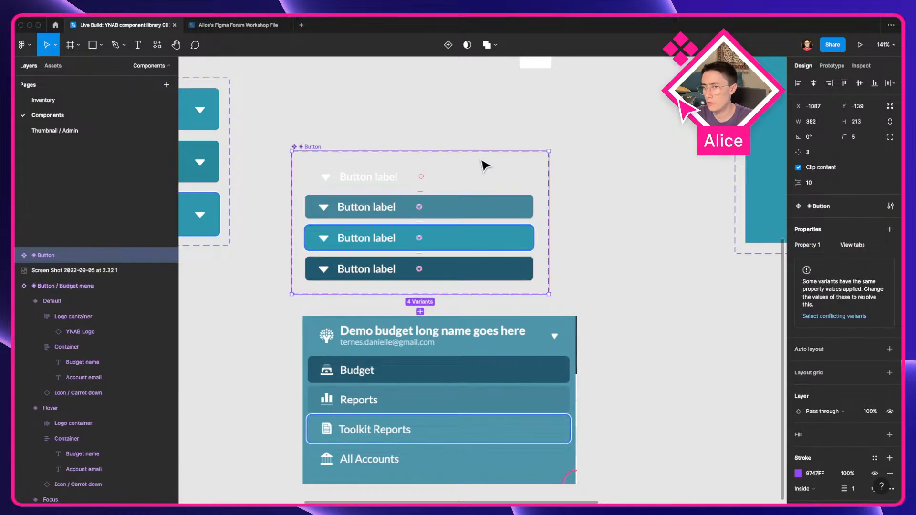
pyautogui.hotkey('shift', 'a')
pyautogui.press('super+r')
pyautogui.write('/ View t')
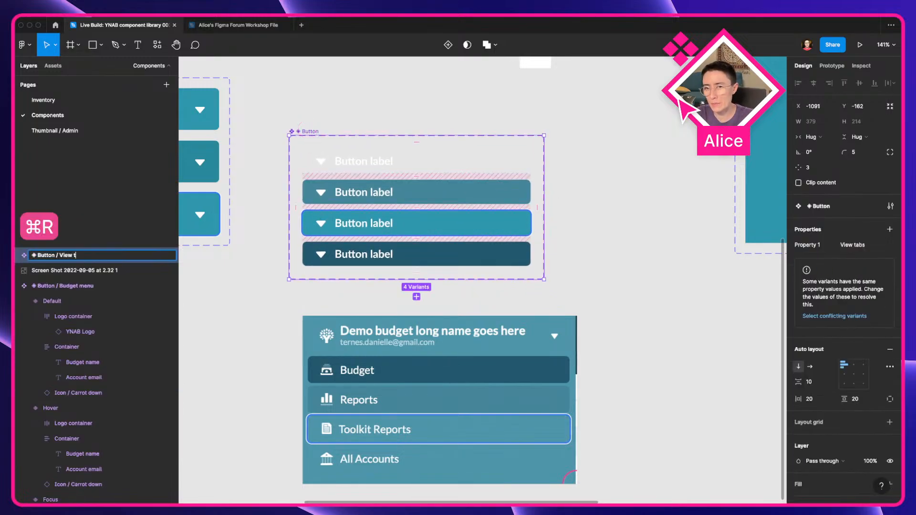
pyautogui.write('abs')
pyautogui.press('Return')
pyautogui.press('Escape')
# Step: Set the first variant's property value to Default and the second variant's to Hover
pyautogui.hscroll(-4, 451, 337)
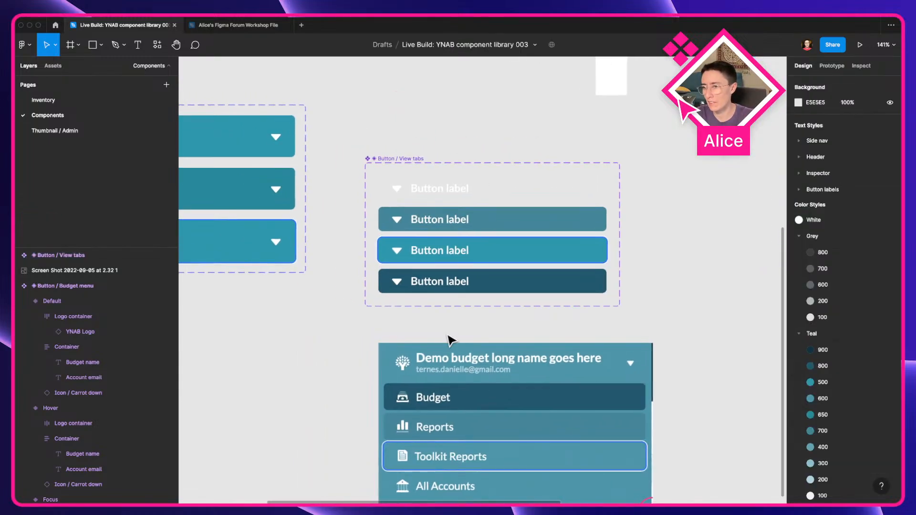
pyautogui.hscroll(3, 497, 234)
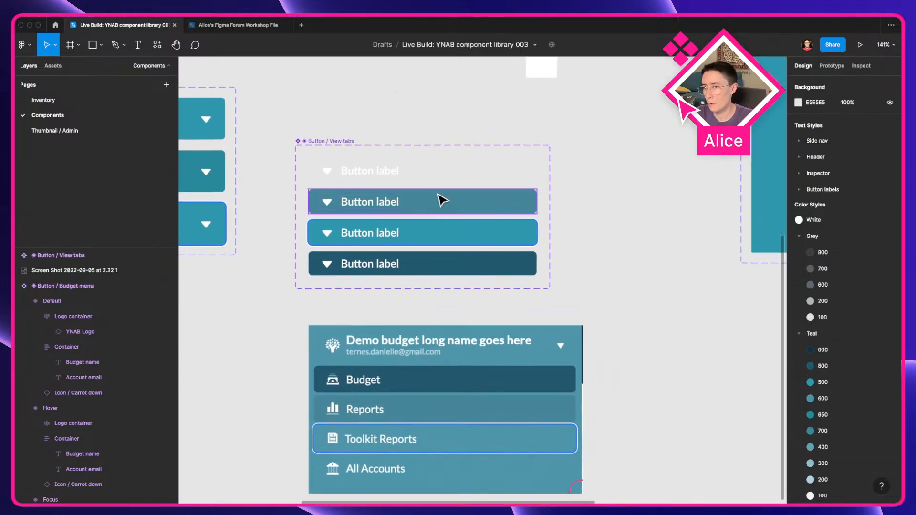
pyautogui.click(423, 171)
pyautogui.click(857, 275)
pyautogui.write('Default')
pyautogui.press('Return')
pyautogui.press('Tab')
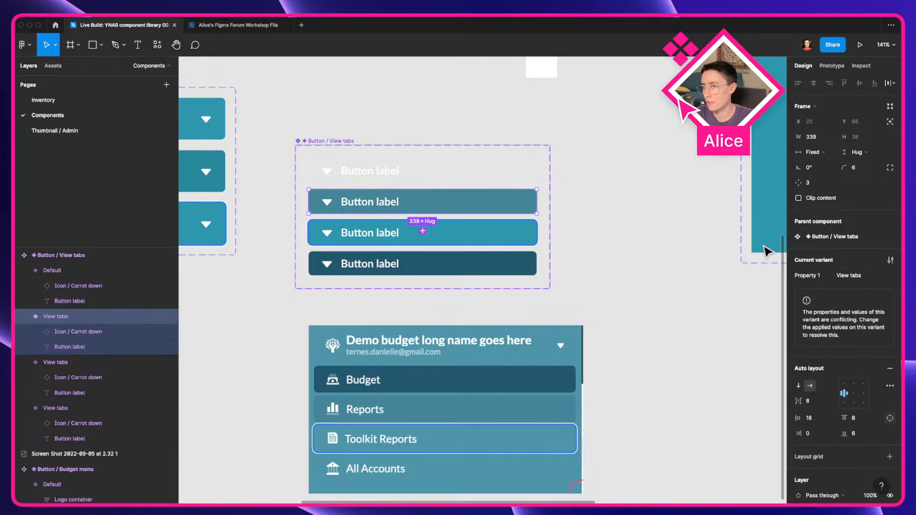
pyautogui.click(857, 276)
pyautogui.write('Hover')
pyautogui.press('Return')
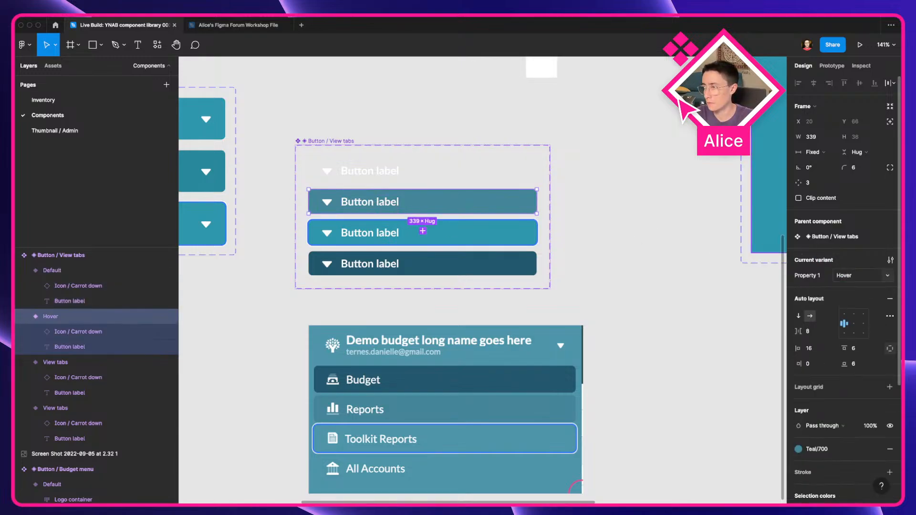
# Step: Set the third variant's property value to Focused
pyautogui.click(497, 232)
pyautogui.click(857, 275)
pyautogui.write('Focused')
pyautogui.press('Return')
# Step: Set the fourth variant's property value to Default and rename the variant property to State
pyautogui.click(497, 267)
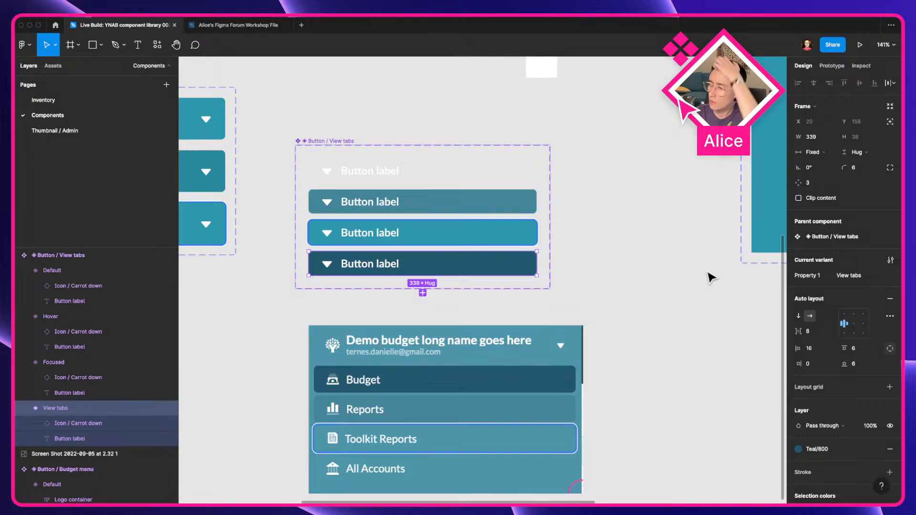
pyautogui.click(857, 275)
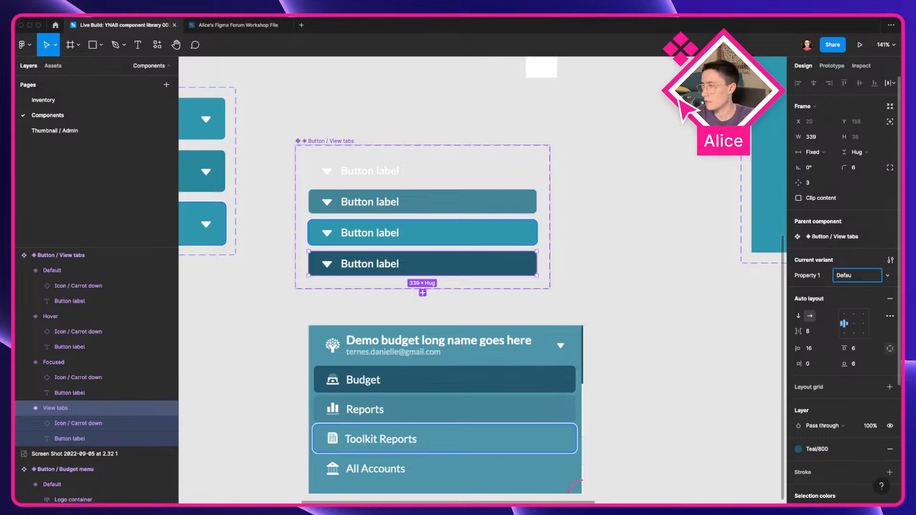
pyautogui.write('Default')
pyautogui.press('Return')
pyautogui.click(816, 277)
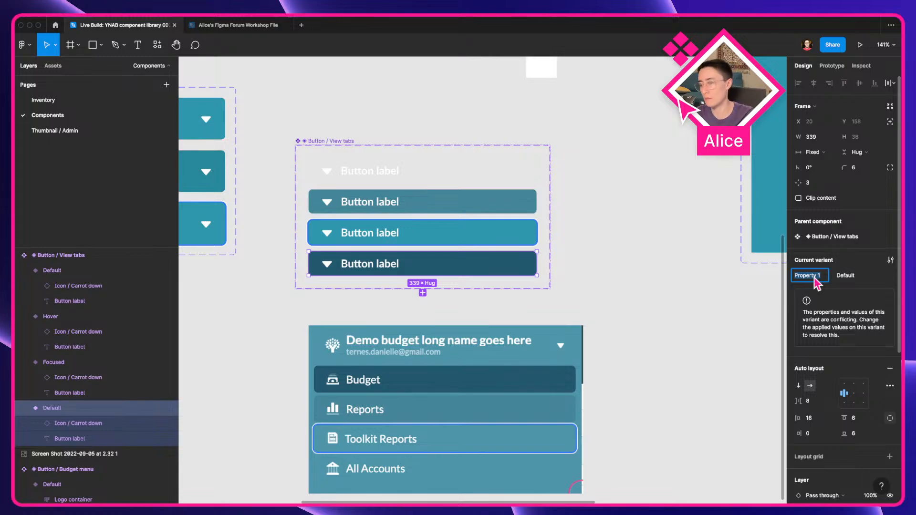
pyautogui.write('State')
pyautogui.press('Return')
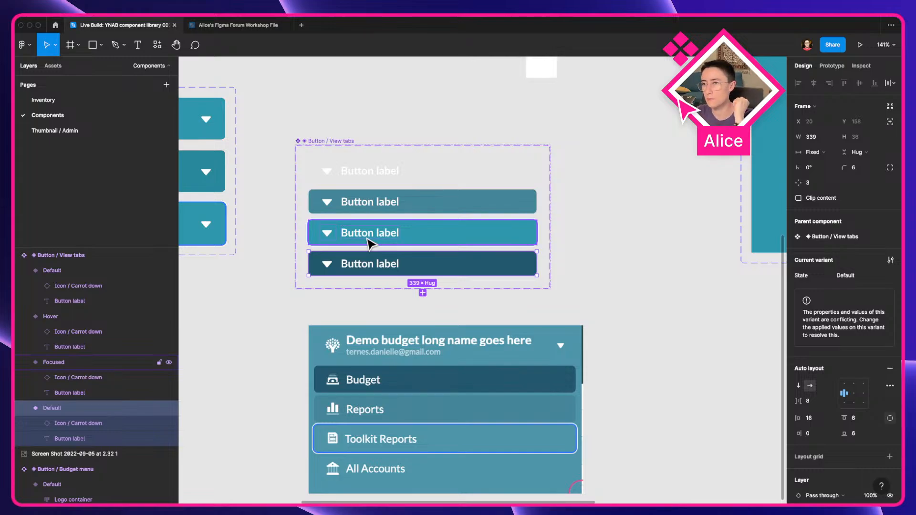
# Step: Add a new variant property named Active to the set with the value True
pyautogui.click(342, 152)
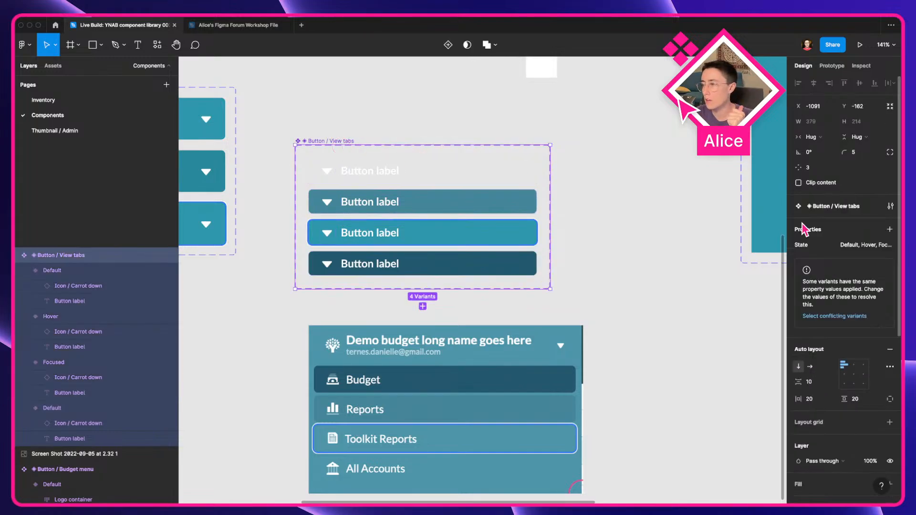
pyautogui.click(888, 231)
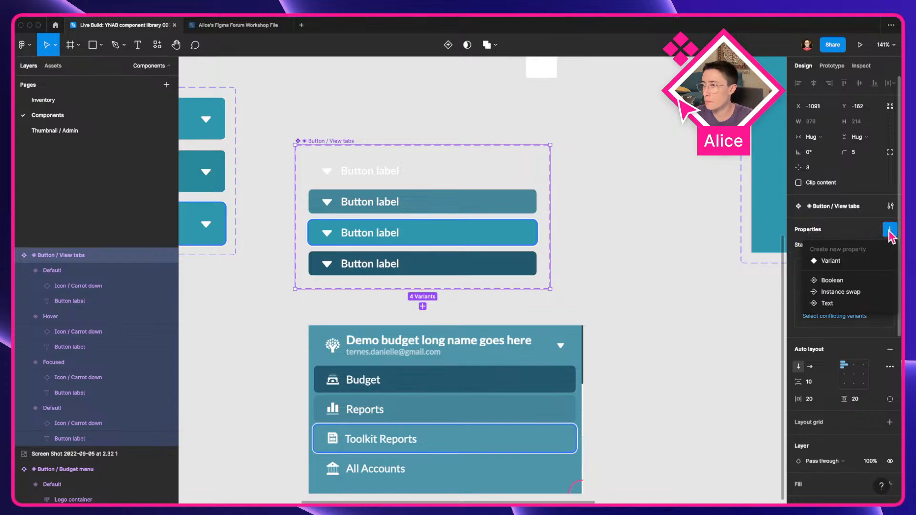
pyautogui.click(840, 263)
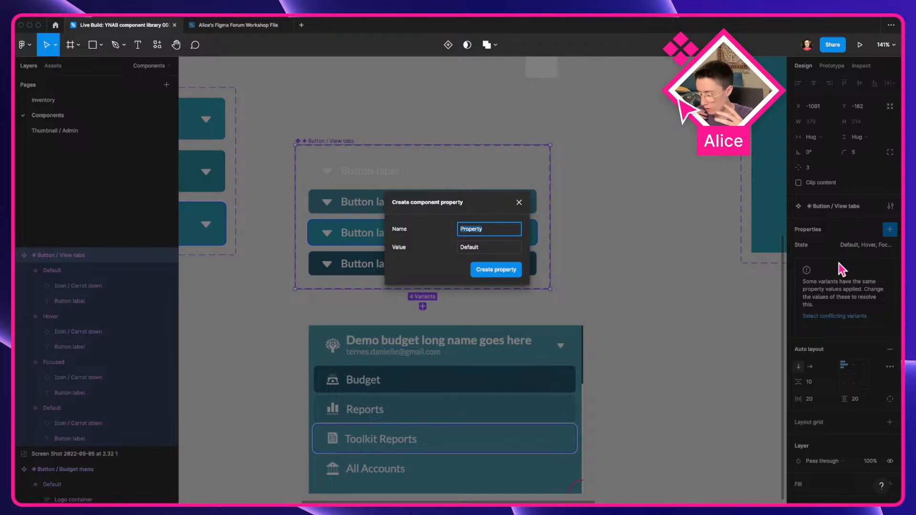
pyautogui.write('Active')
pyautogui.press('Tab')
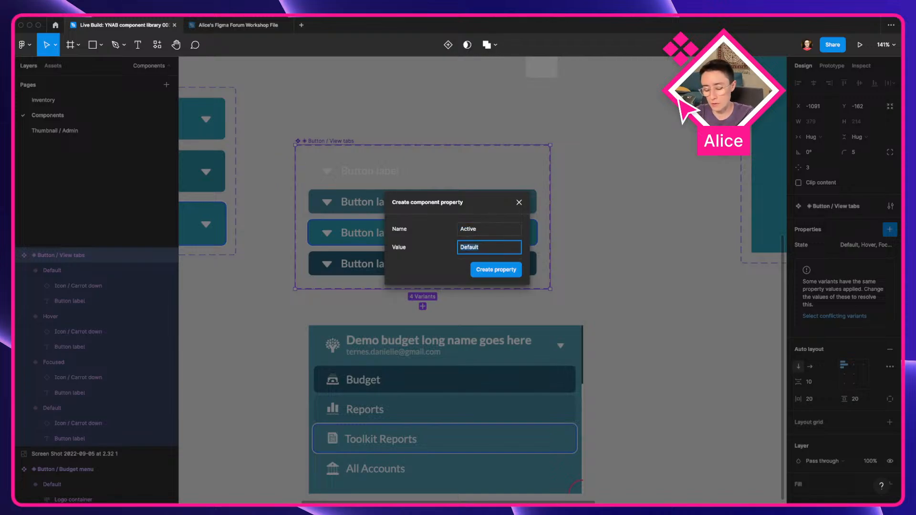
pyautogui.write('True')
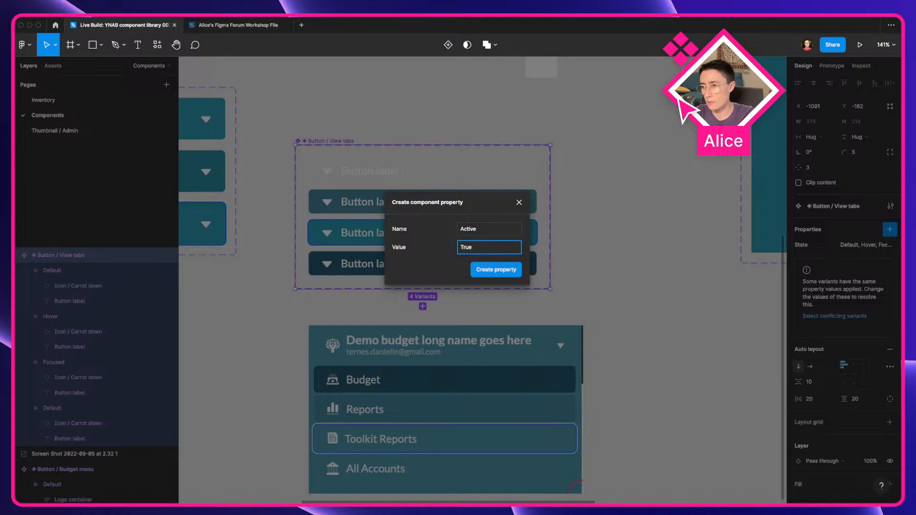
pyautogui.press('Return')
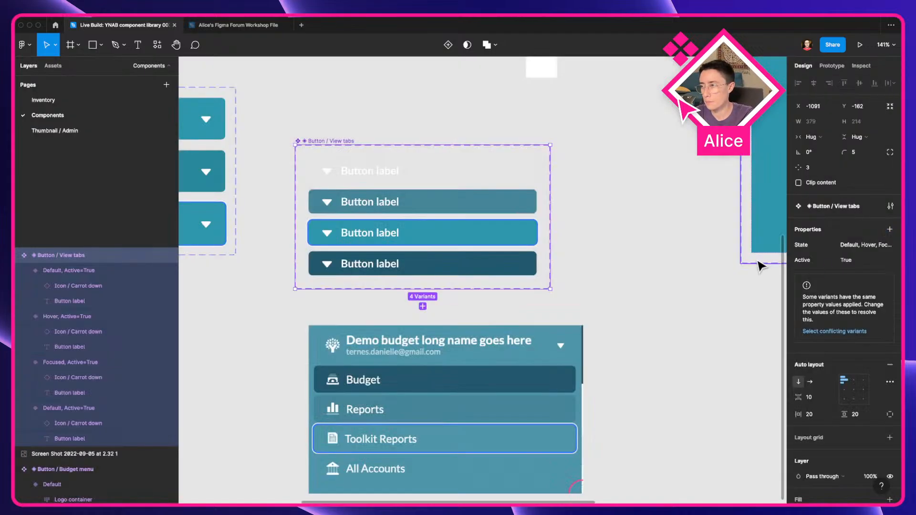
# Step: Set Active to False for the first three variants
pyautogui.click(420, 179)
pyautogui.keyDown('shift'); pyautogui.click(495, 204); pyautogui.keyUp('shift')
pyautogui.keyDown('shift'); pyautogui.click(492, 241); pyautogui.keyUp('shift')
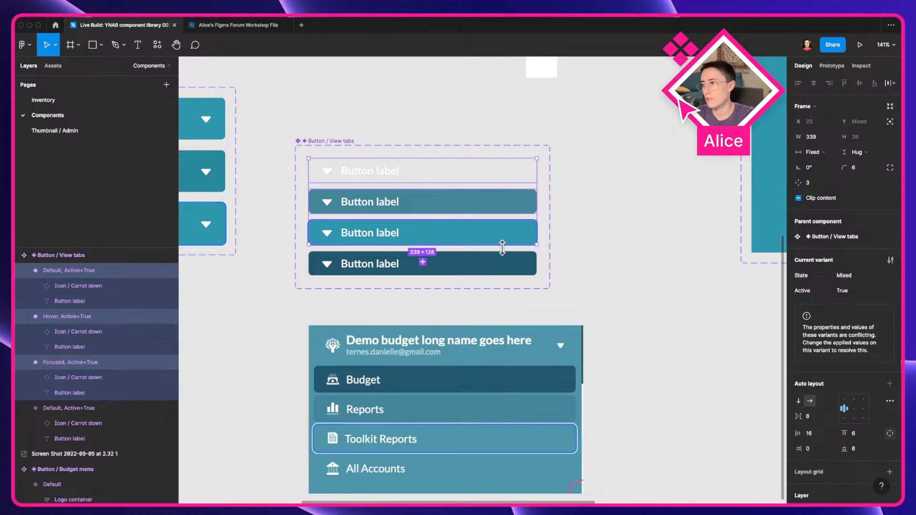
pyautogui.click(847, 291)
pyautogui.write('False')
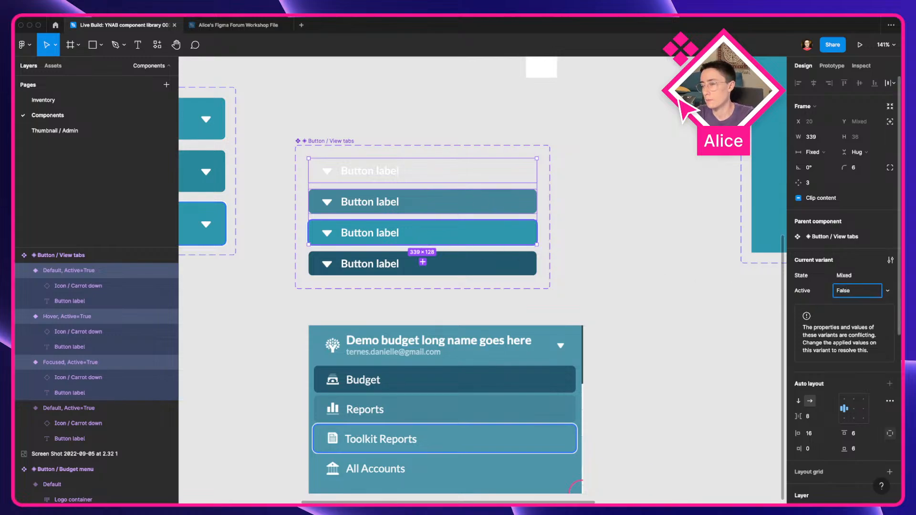
pyautogui.press('Return')
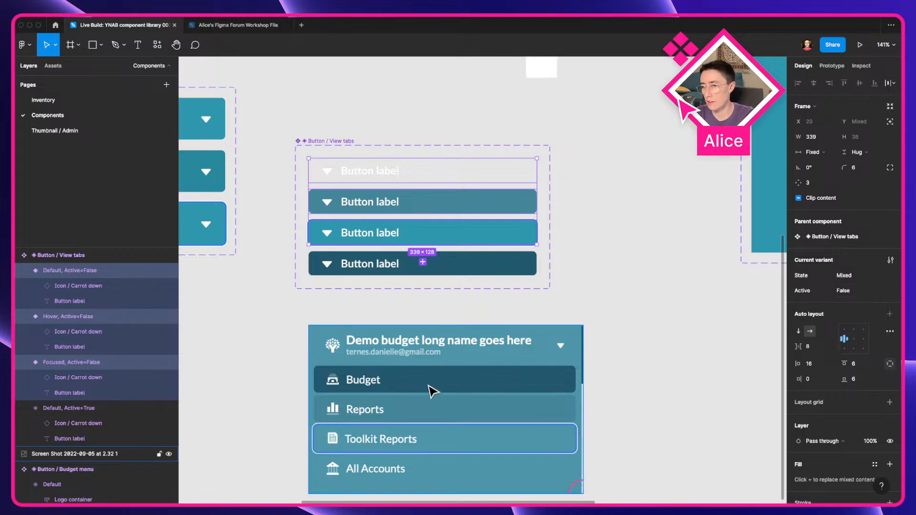
# Step: Place an instance of the active Default variant beside the set and jump to its main component
pyautogui.click(460, 265)
pyautogui.click(855, 293)
pyautogui.doubleClick(855, 292)
pyautogui.click(690, 271)
pyautogui.click(498, 266)
pyautogui.keyDown('alt'); pyautogui.moveTo(452, 258); pyautogui.dragTo(737, 298); pyautogui.keyUp('alt')
pyautogui.moveTo(708, 291); pyautogui.dragTo(562, 281)
pyautogui.scroll(5, 562, 280)
pyautogui.click(875, 222)
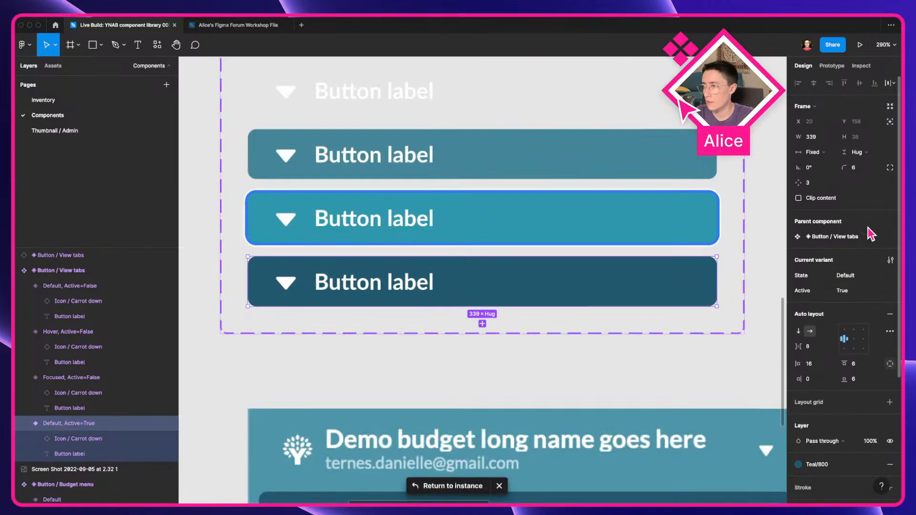
# Step: Turn off the Active property on the View tabs instance
pyautogui.moveTo(607, 234); pyautogui.dragTo(197, 155)
pyautogui.moveTo(716, 365); pyautogui.dragTo(371, 216)
pyautogui.click(343, 249)
pyautogui.hscroll(-2, 620, 252)
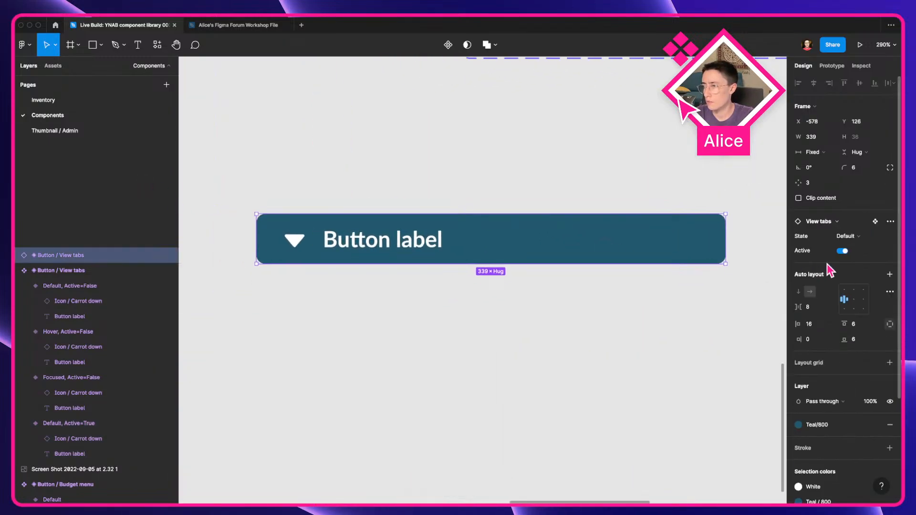
pyautogui.click(842, 252)
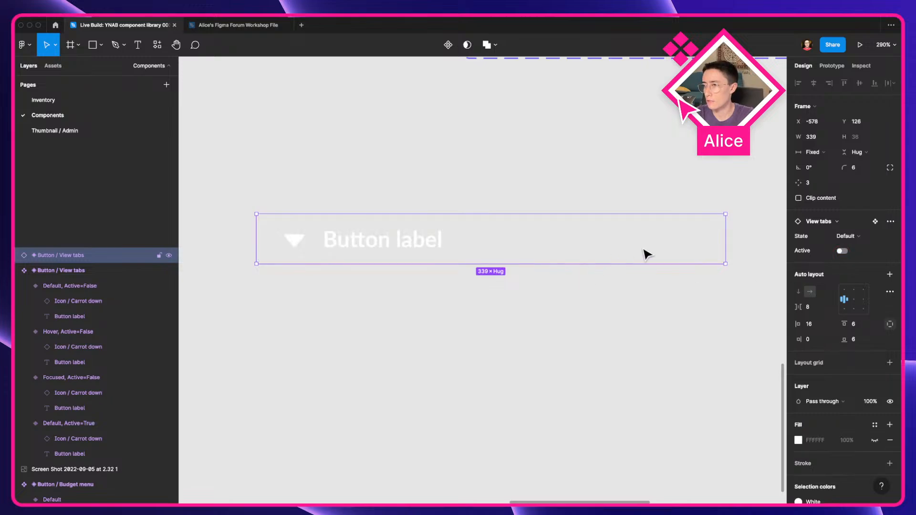
# Step: Wrap the instance in an auto-layout frame about 167 px tall and fill the frame with a teal colour style
pyautogui.scroll(-5, 646, 253)
pyautogui.hotkey('shift', 'a')
pyautogui.moveTo(560, 262); pyautogui.dragTo(560, 330)
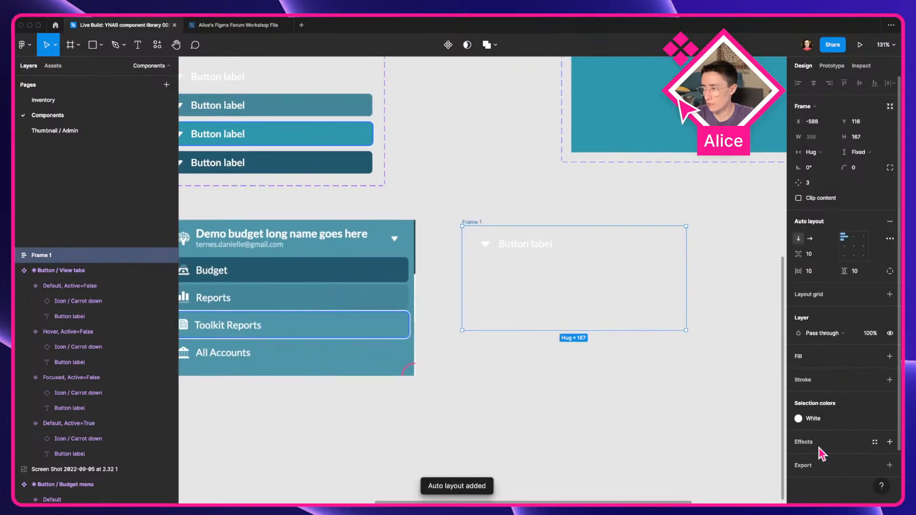
pyautogui.click(874, 357)
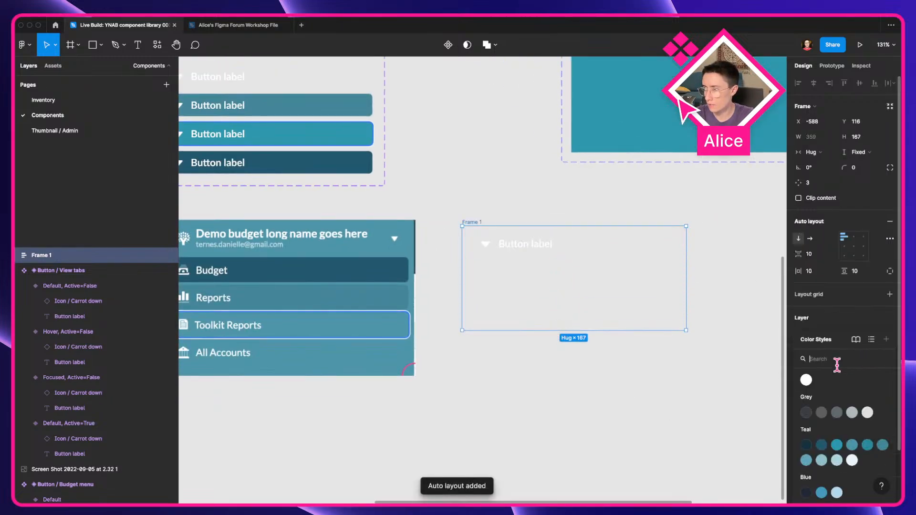
pyautogui.click(836, 462)
pyautogui.click(600, 360)
# Step: Duplicate the instance inside the frame and switch Active on for one copy
pyautogui.click(613, 238)
pyautogui.scroll(5, 614, 234)
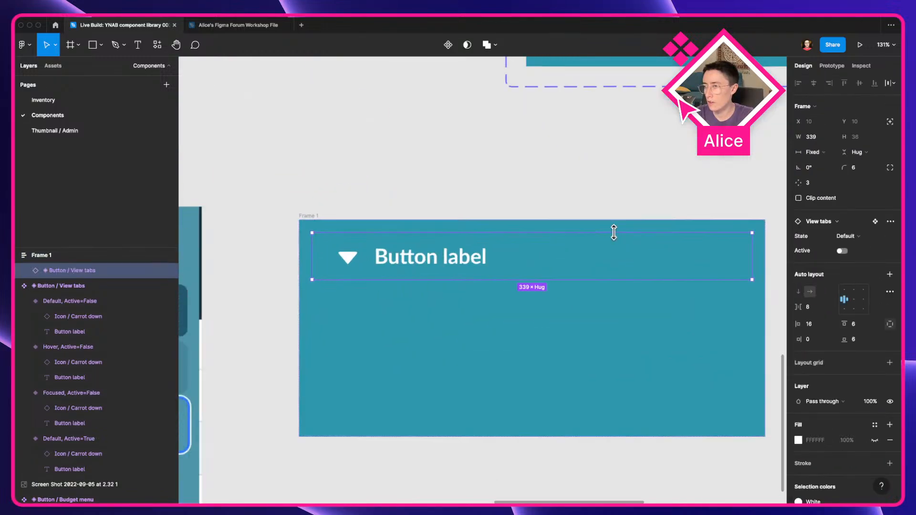
pyautogui.hscroll(2, 572, 224)
pyautogui.press('super+d')
pyautogui.click(621, 236)
pyautogui.click(843, 251)
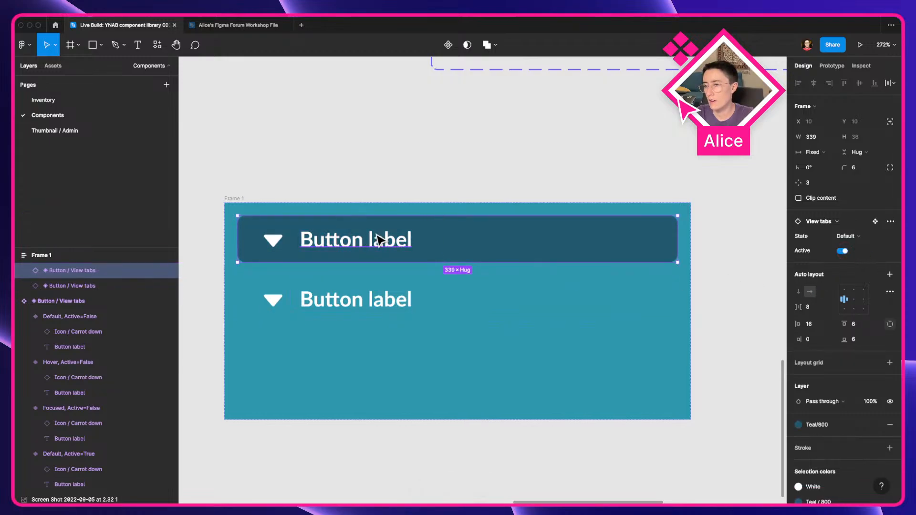
# Step: Switch to the browser showing the live YNAB app with its developer tools
pyautogui.click(418, 119)
pyautogui.press('super+Tab')
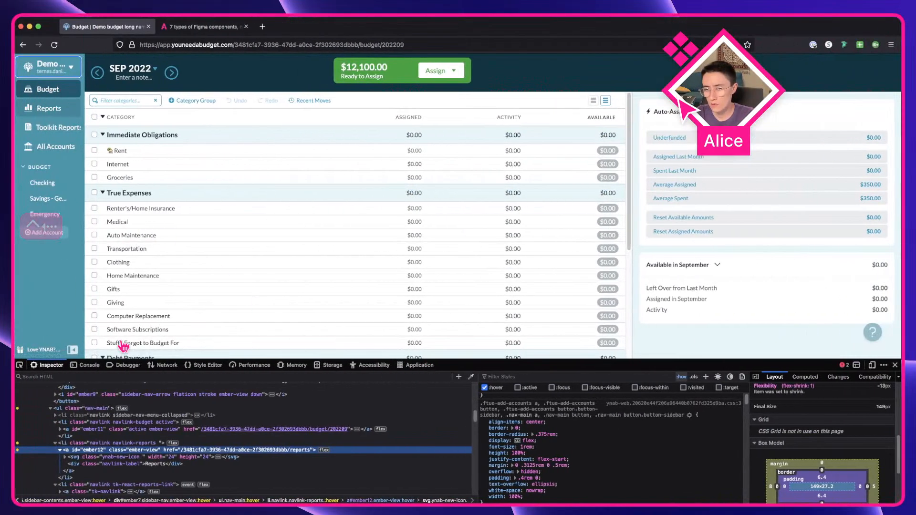
# Step: Reload the live YNAB app, open its Reports page to view the active sidebar link, and return to Figma
pyautogui.press('super+r')
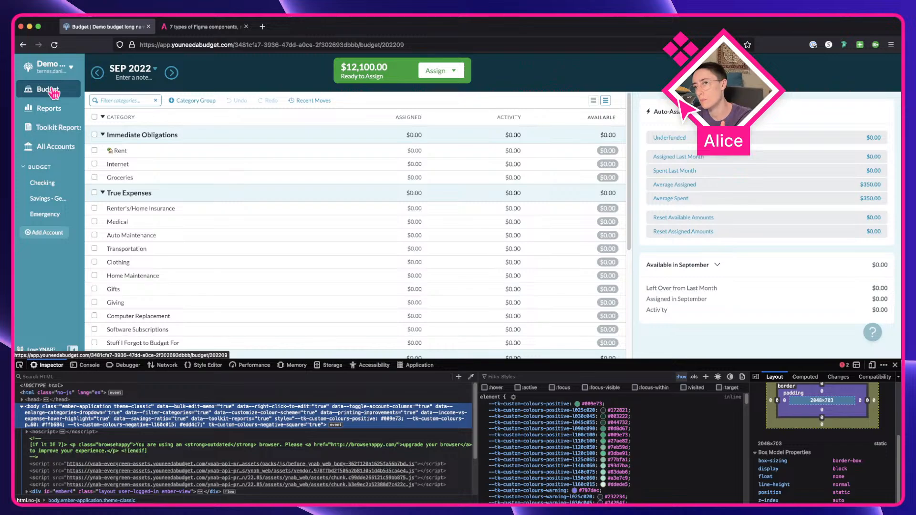
pyautogui.click(64, 111)
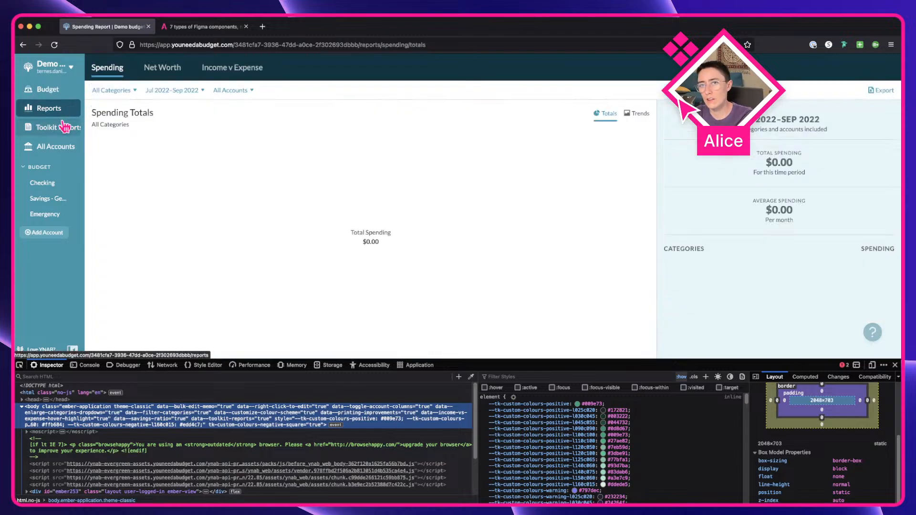
pyautogui.hotkey('ctrl', 'Right')
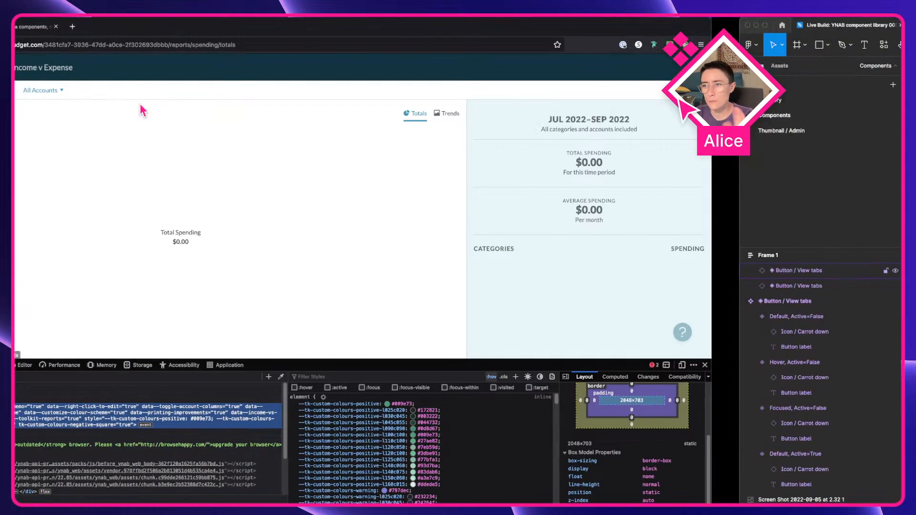
# Step: Preview the duplicated View tabs instance in the Hover and Focused states, then set its State back to Default
pyautogui.click(430, 293)
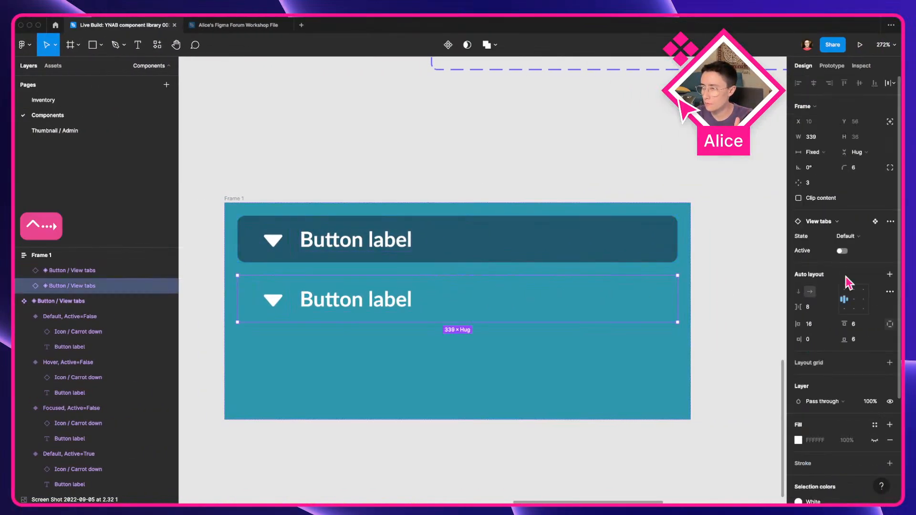
pyautogui.click(889, 236)
pyautogui.click(883, 247)
pyautogui.click(874, 237)
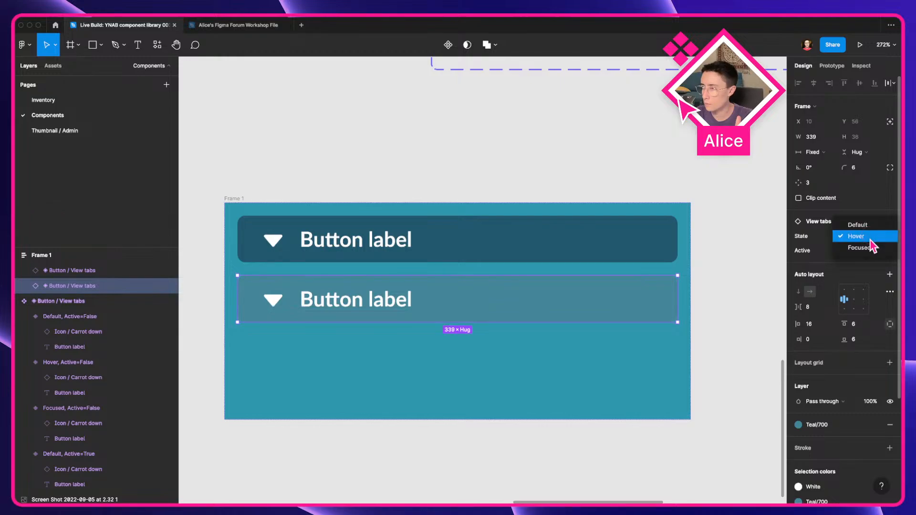
pyautogui.click(873, 249)
pyautogui.click(861, 237)
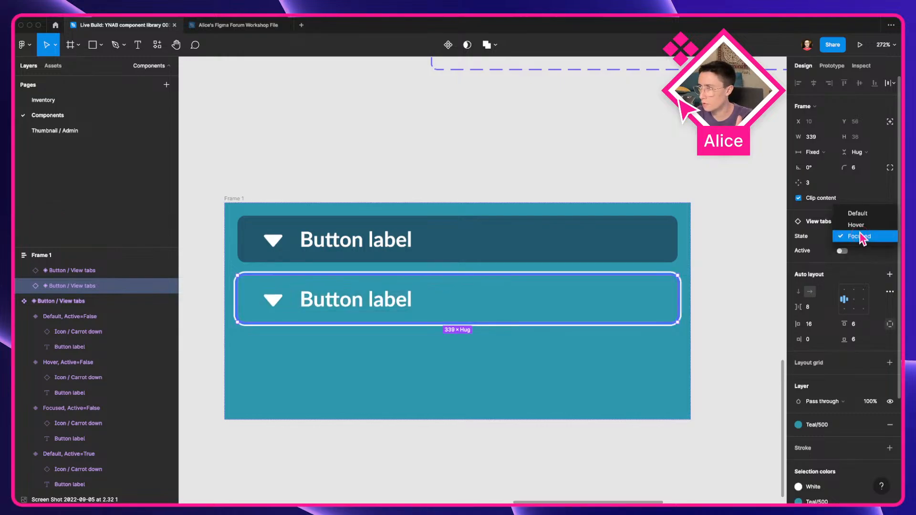
pyautogui.click(859, 214)
# Step: Delete the teal test frame holding the two View tabs instances
pyautogui.click(566, 182)
pyautogui.scroll(-5, 566, 182)
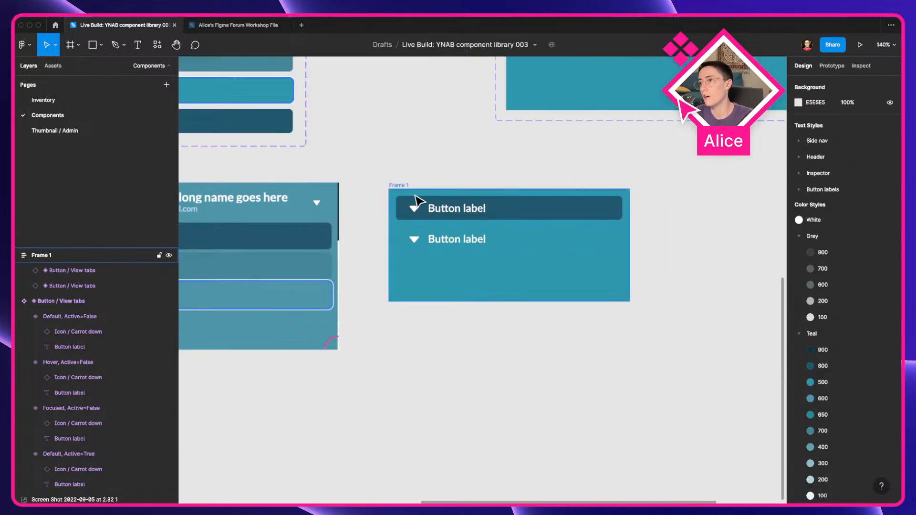
pyautogui.click(385, 188)
pyautogui.press('Delete')
# Step: Delete the sidebar mock-up frame below the View tabs component set
pyautogui.scroll(2, 487, 242)
pyautogui.hscroll(-3, 486, 241)
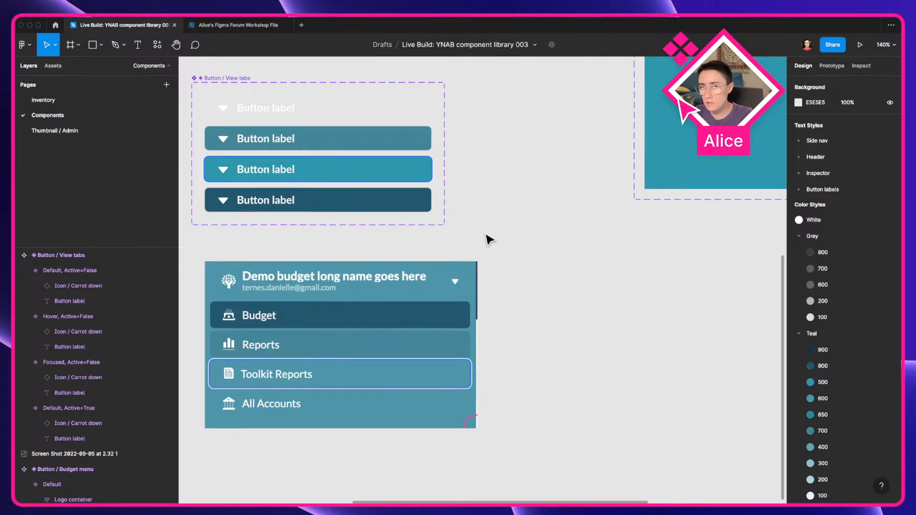
pyautogui.moveTo(485, 240); pyautogui.dragTo(540, 252)
pyautogui.click(472, 311)
pyautogui.press('Delete')
pyautogui.hscroll(-5, 462, 286)
pyautogui.scroll(3, 463, 286)
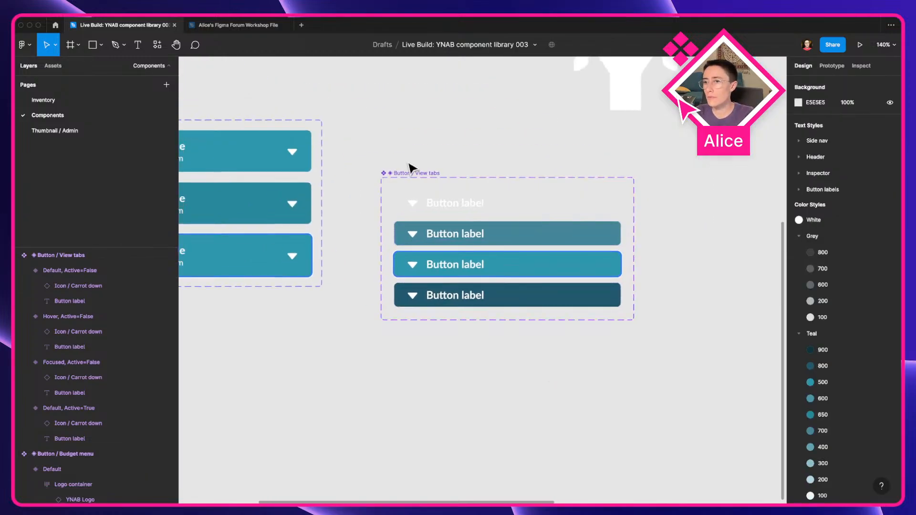
pyautogui.scroll(-5, 481, 182)
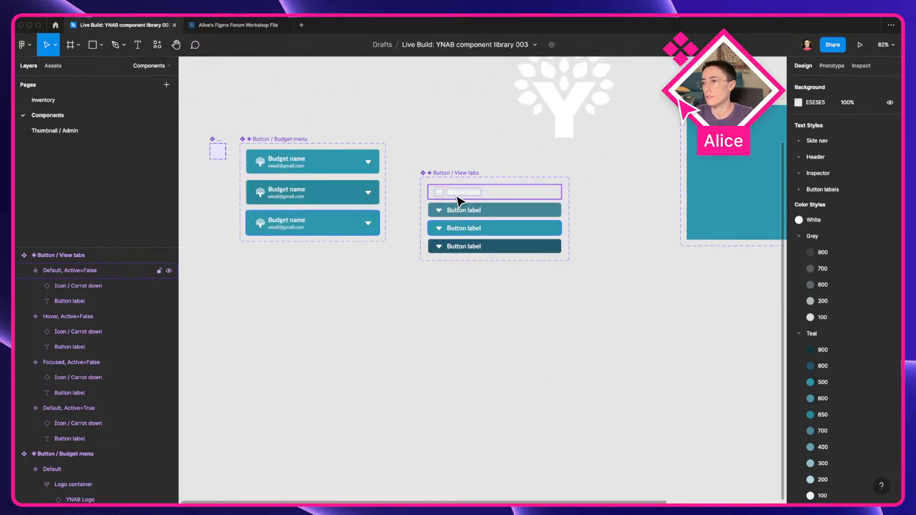
pyautogui.scroll(8, 458, 198)
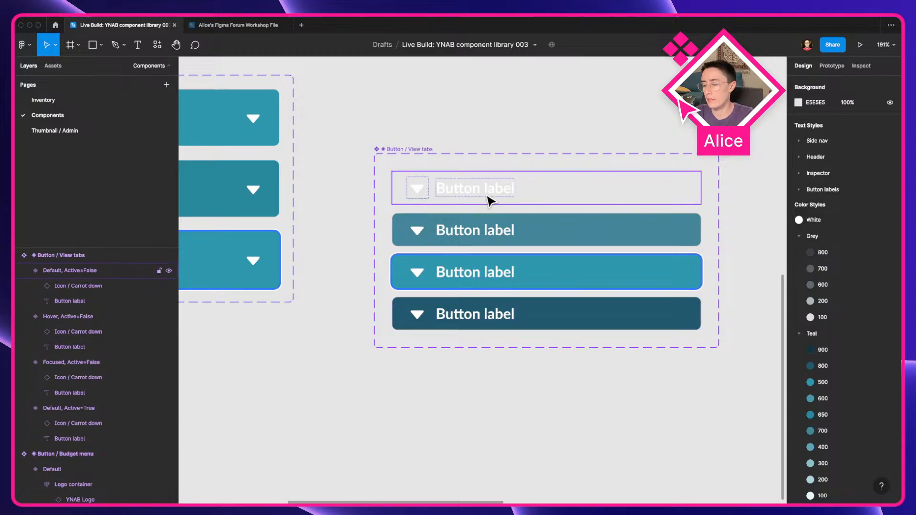
pyautogui.scroll(-5, 489, 200)
pyautogui.moveTo(440, 238); pyautogui.dragTo(486, 276)
pyautogui.moveTo(483, 213); pyautogui.dragTo(450, 176)
pyautogui.moveTo(530, 344); pyautogui.dragTo(370, 378)
pyautogui.click(431, 360)
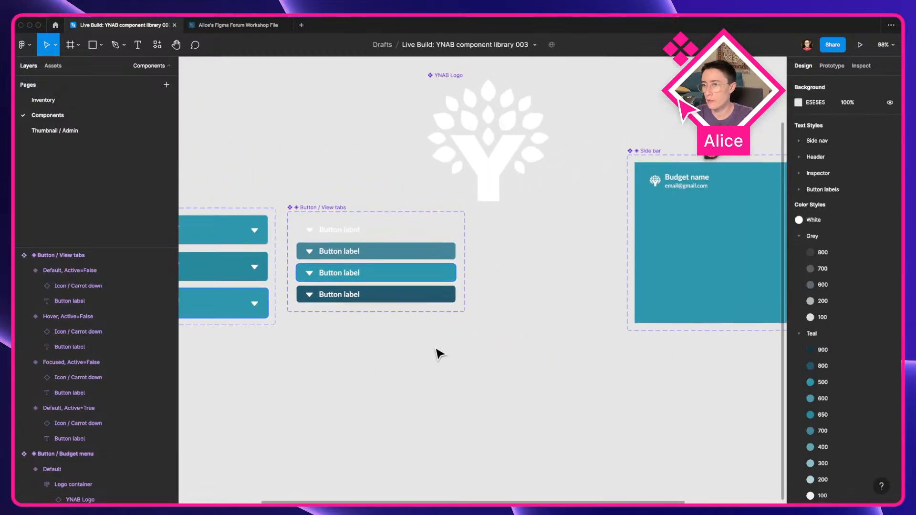
pyautogui.moveTo(432, 354); pyautogui.dragTo(321, 368)
# Step: Select the Button label in the Default, Active=False variant and open its text style list
pyautogui.keyDown('super'); pyautogui.click(234, 244); pyautogui.keyUp('super')
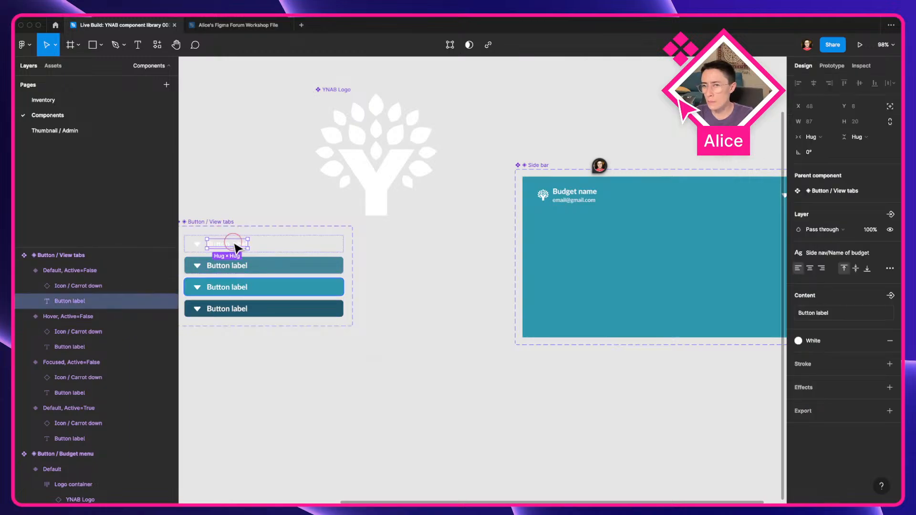
pyautogui.click(817, 253)
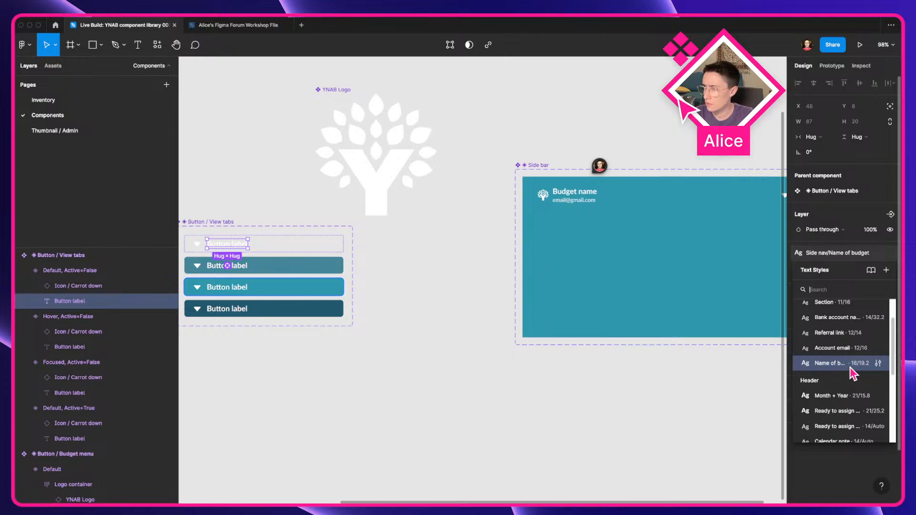
# Step: Switch to the browser and inspect the Reports link label in the live app's sidebar with the element picker
pyautogui.hotkey('ctrl', 'Left')
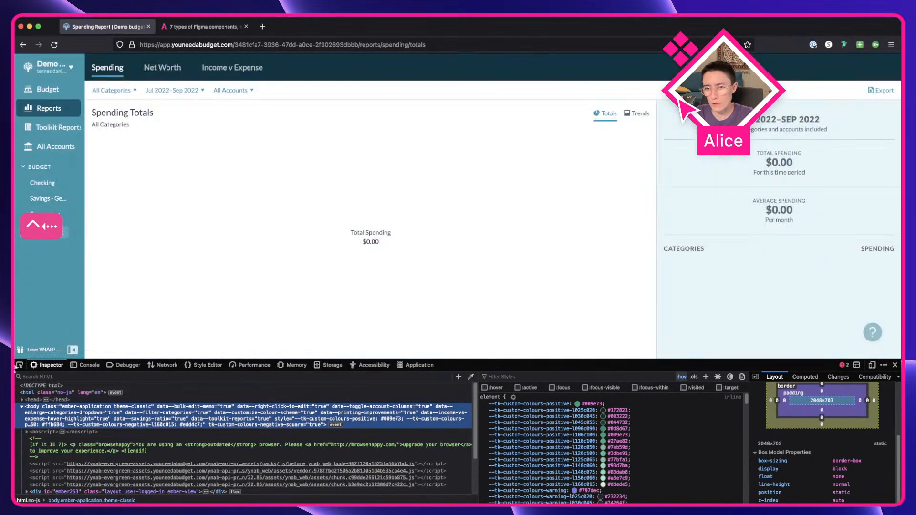
pyautogui.click(19, 366)
pyautogui.click(47, 108)
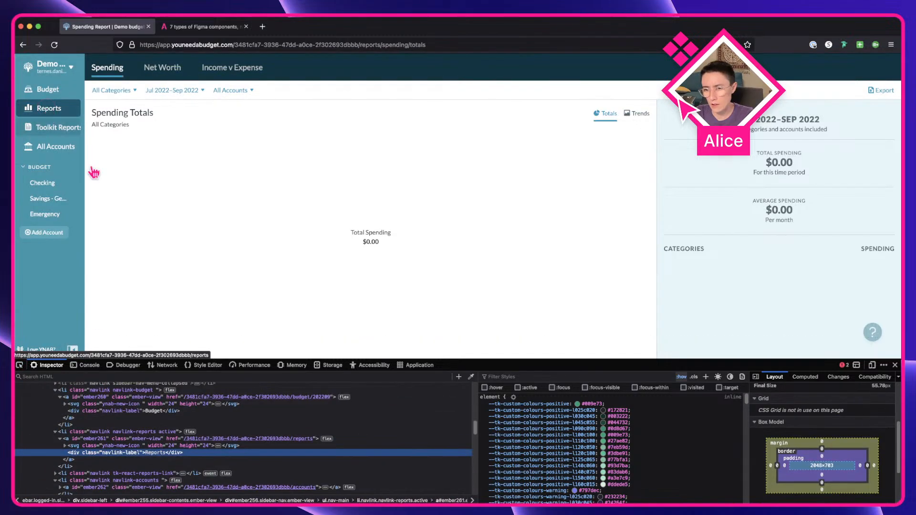
# Step: Scroll through the CSS rules applied to the Reports label in the developer tools
pyautogui.scroll(-2, 616, 475)
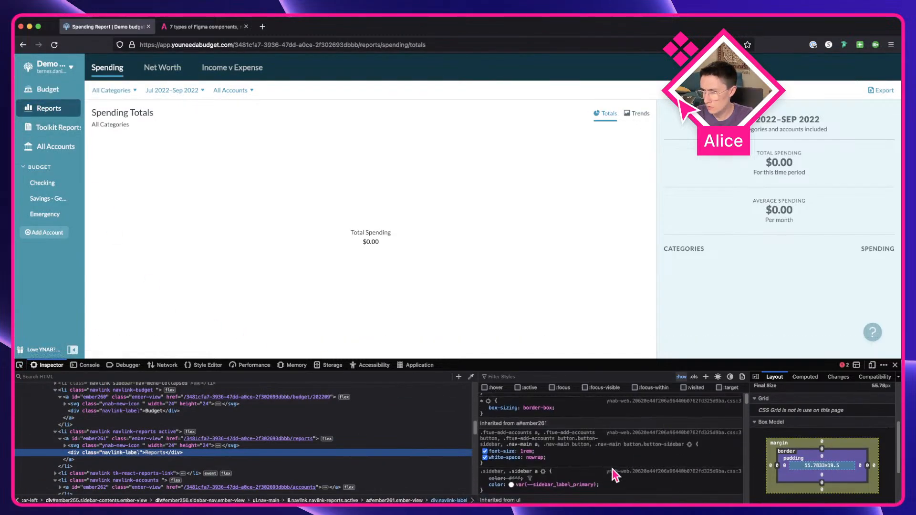
pyautogui.scroll(-5, 615, 475)
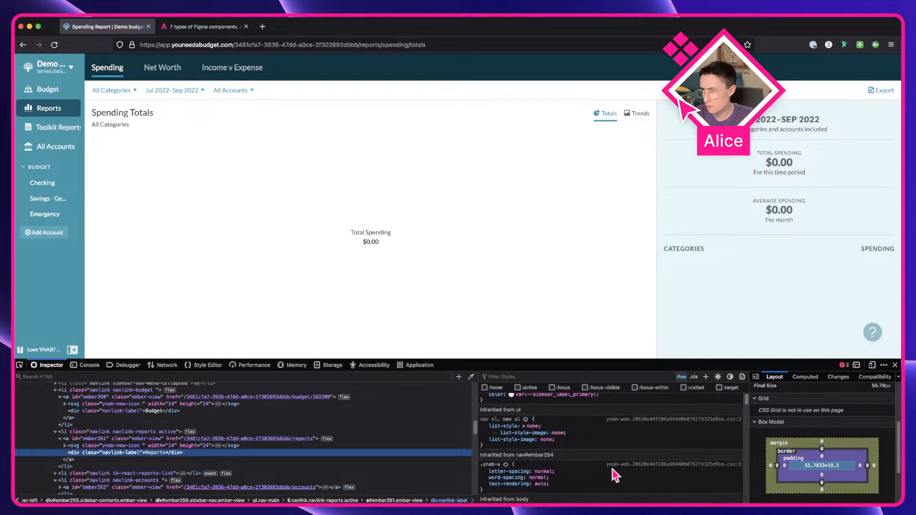
pyautogui.scroll(10, 612, 468)
pyautogui.scroll(-3, 811, 451)
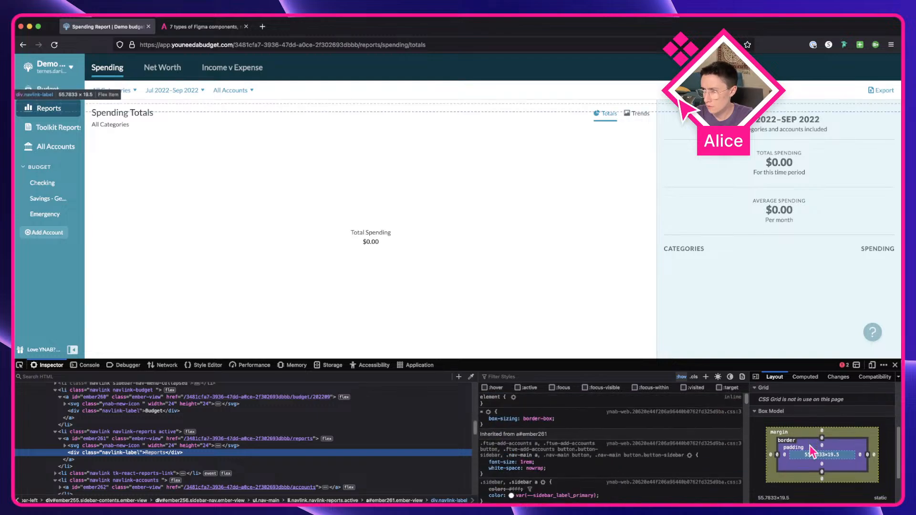
pyautogui.scroll(4, 810, 445)
pyautogui.scroll(-3, 807, 440)
pyautogui.scroll(3, 806, 434)
pyautogui.scroll(-2, 628, 438)
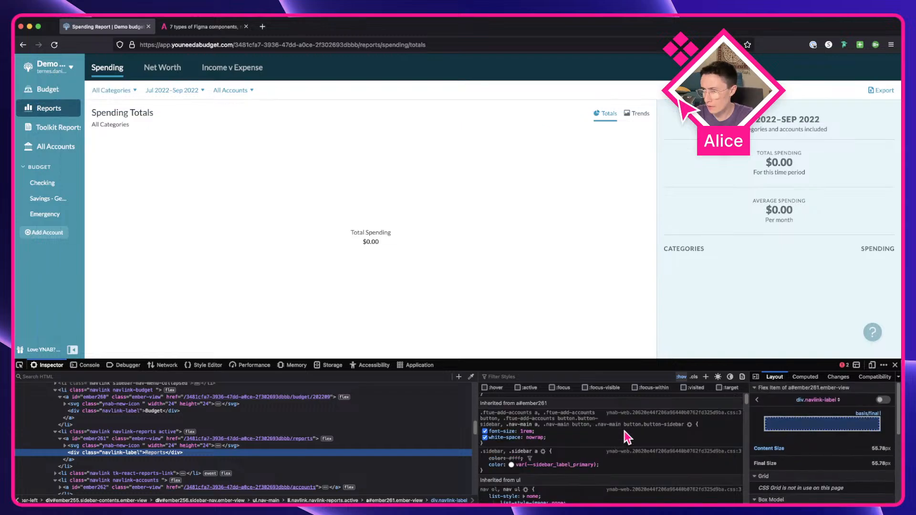
pyautogui.scroll(2, 606, 459)
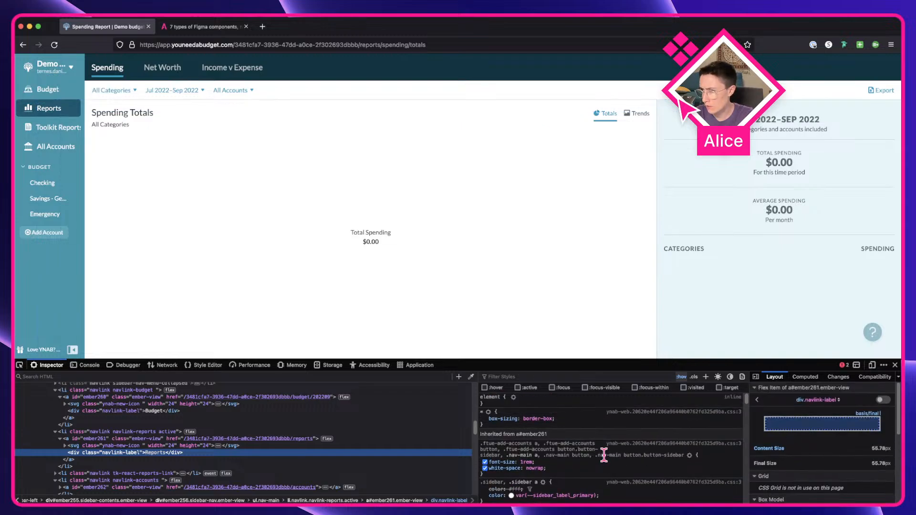
pyautogui.scroll(-4, 591, 463)
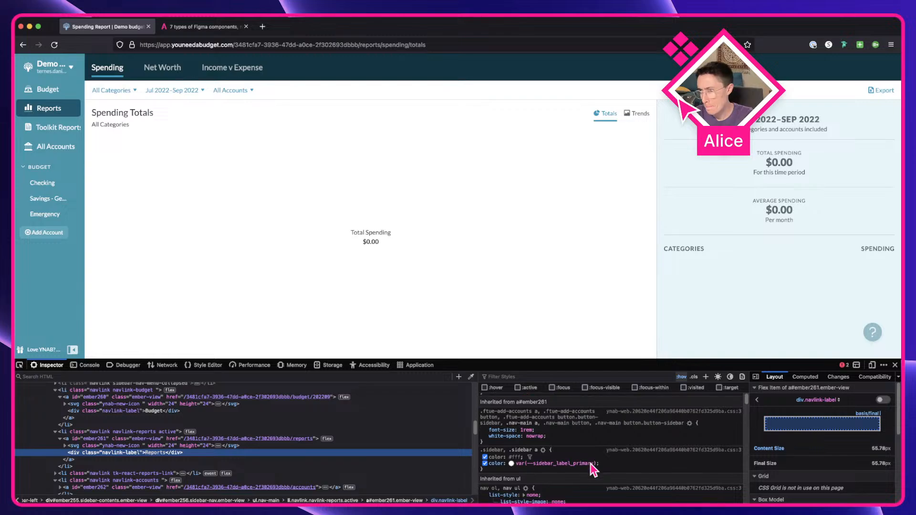
pyautogui.scroll(-5, 591, 464)
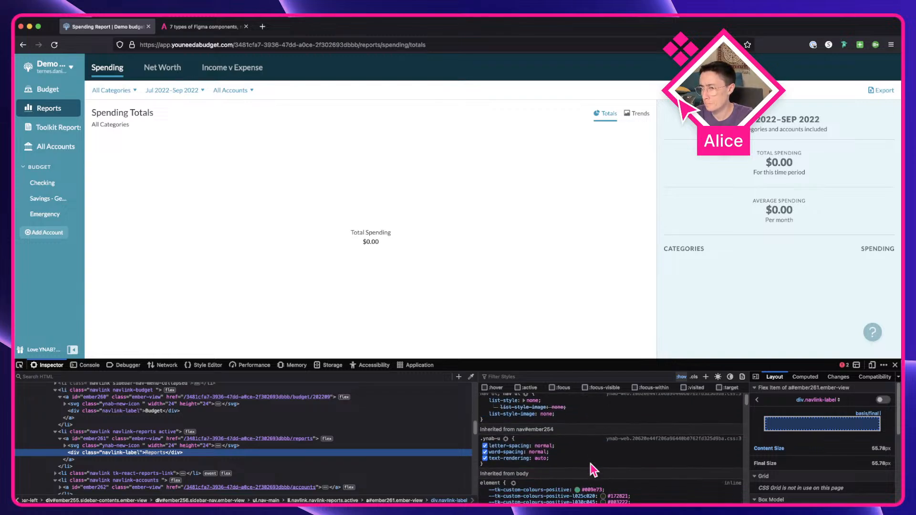
pyautogui.scroll(-10, 591, 462)
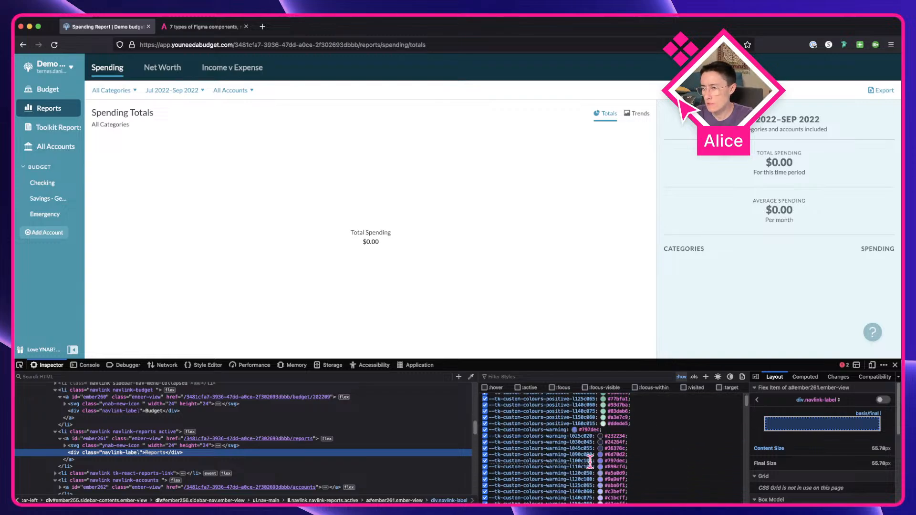
pyautogui.scroll(-3, 591, 463)
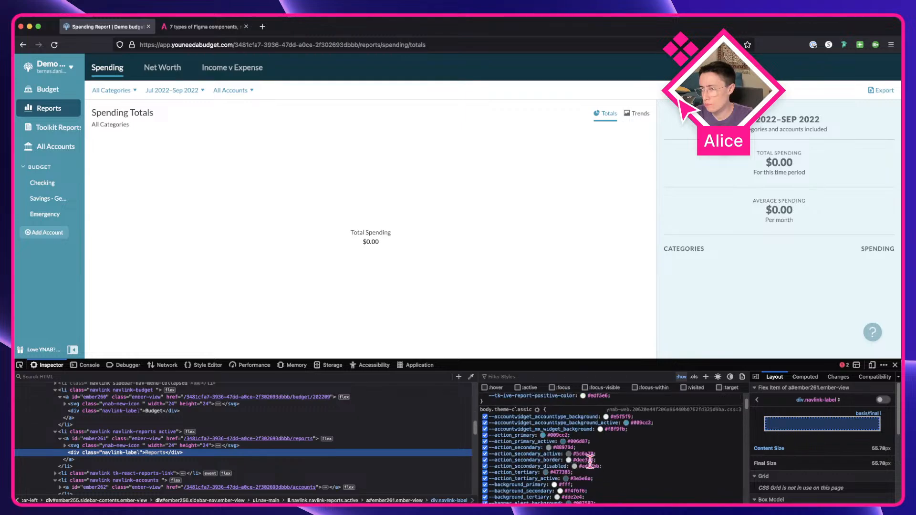
pyautogui.scroll(-10, 591, 463)
# Step: Back in Figma, place a View tabs instance below the component set and copy it
pyautogui.hotkey('ctrl', 'Right')
pyautogui.click(480, 407)
pyautogui.moveTo(401, 376); pyautogui.dragTo(455, 395)
pyautogui.moveTo(332, 262); pyautogui.dragTo(502, 424)
pyautogui.press('super+c')
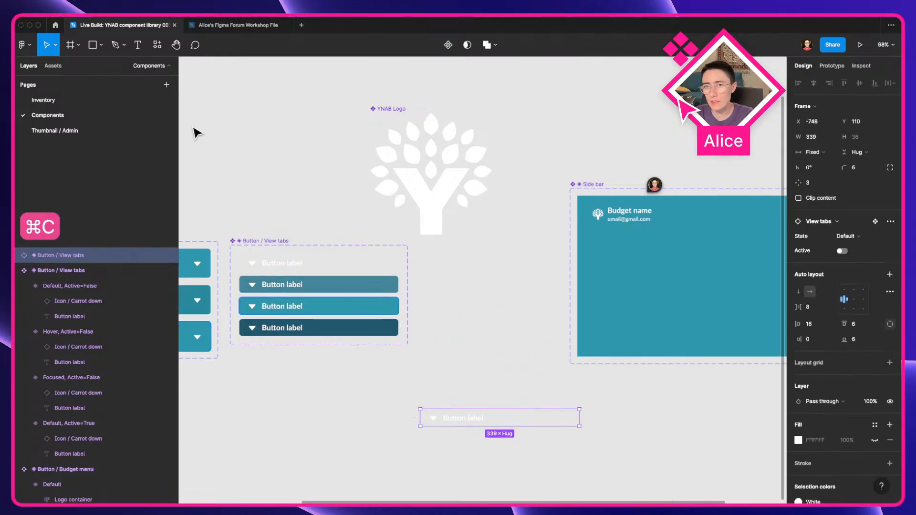
# Step: Paste the instance onto the Inventory page and position it over the Reports link in the app screenshot
pyautogui.click(86, 99)
pyautogui.click(363, 371)
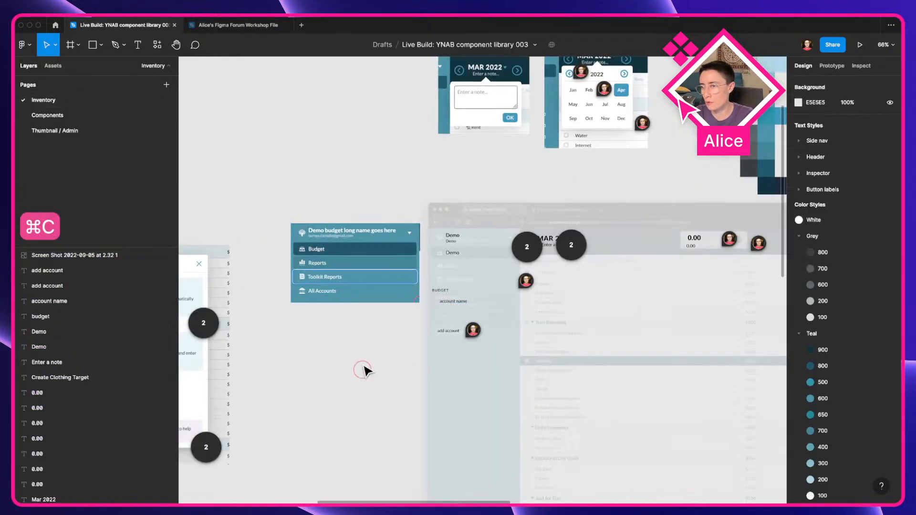
pyautogui.scroll(10, 363, 370)
pyautogui.press('super+v')
pyautogui.moveTo(492, 346); pyautogui.dragTo(592, 357)
pyautogui.moveTo(597, 319); pyautogui.dragTo(466, 311)
pyautogui.scroll(5, 426, 311)
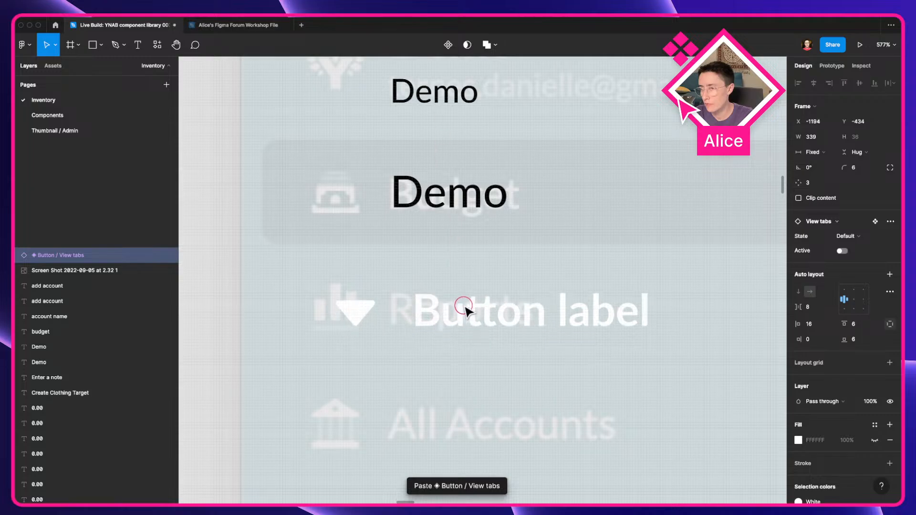
# Step: Apply the Button labels/Side nav bttn text style to the label of the pasted View tabs instance
pyautogui.doubleClick(466, 311)
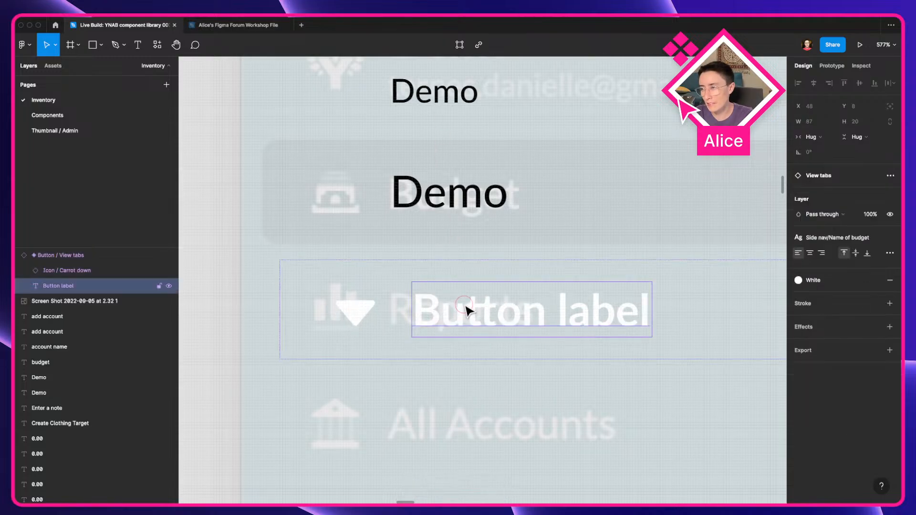
pyautogui.click(837, 238)
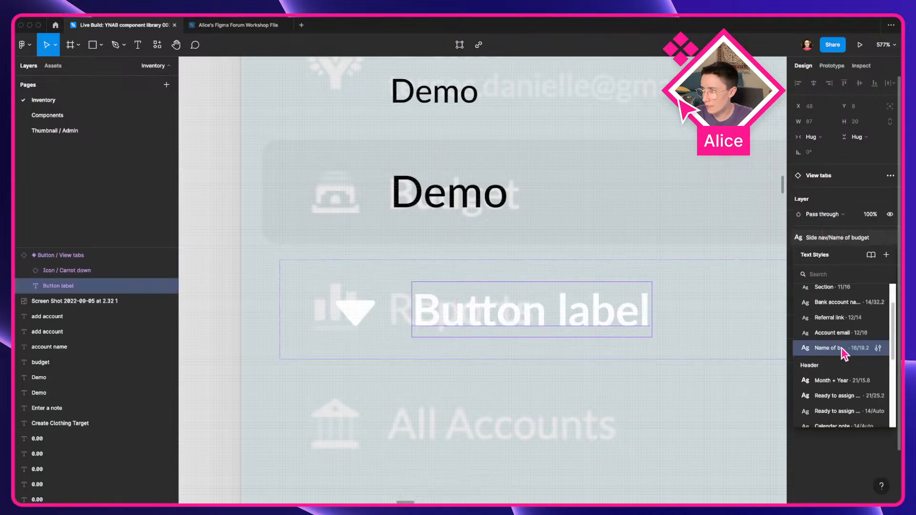
pyautogui.scroll(2, 837, 337)
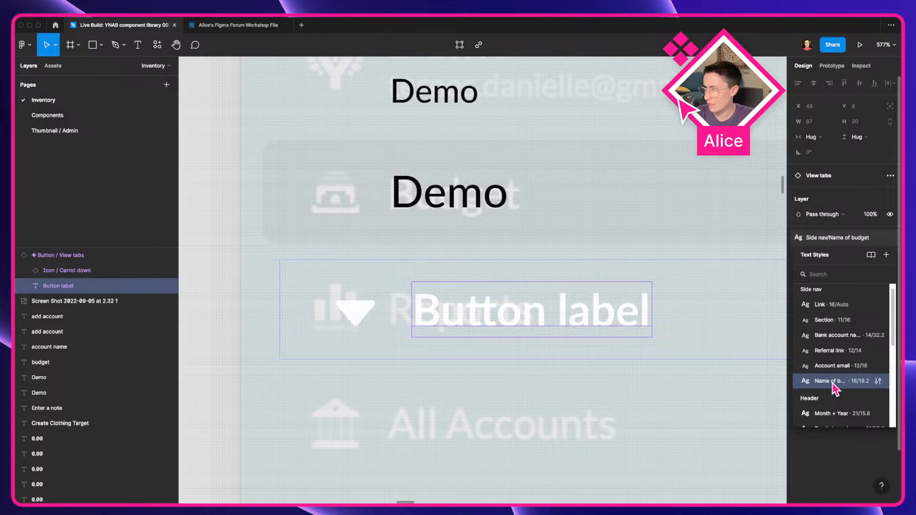
pyautogui.scroll(1, 828, 375)
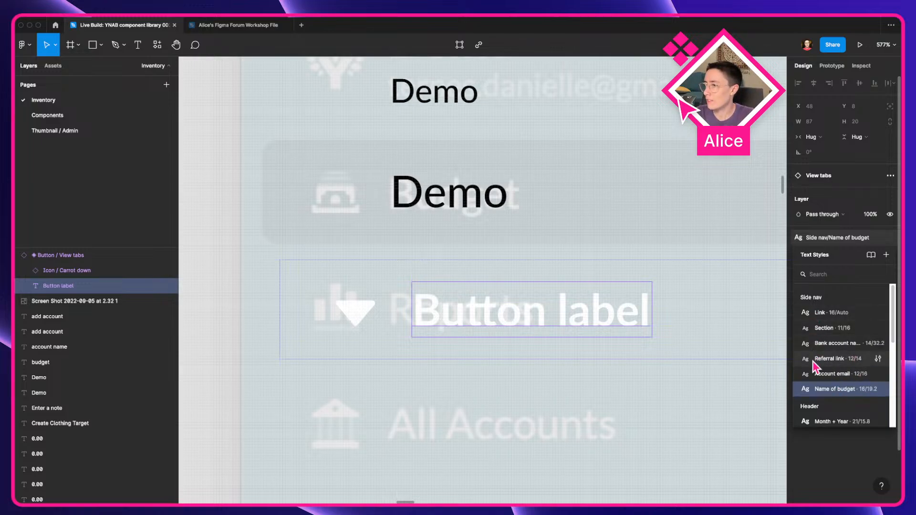
pyautogui.scroll(-1, 817, 372)
pyautogui.scroll(-3, 859, 375)
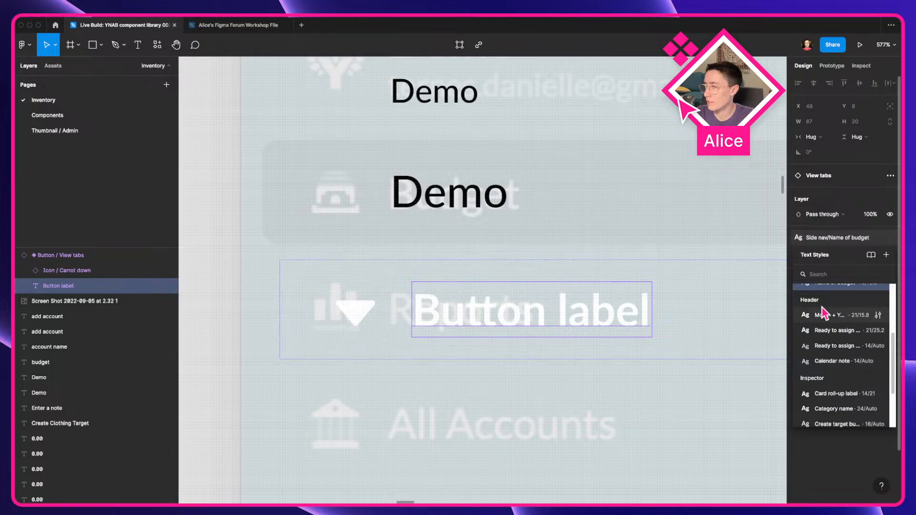
pyautogui.scroll(2, 824, 315)
pyautogui.scroll(1, 825, 312)
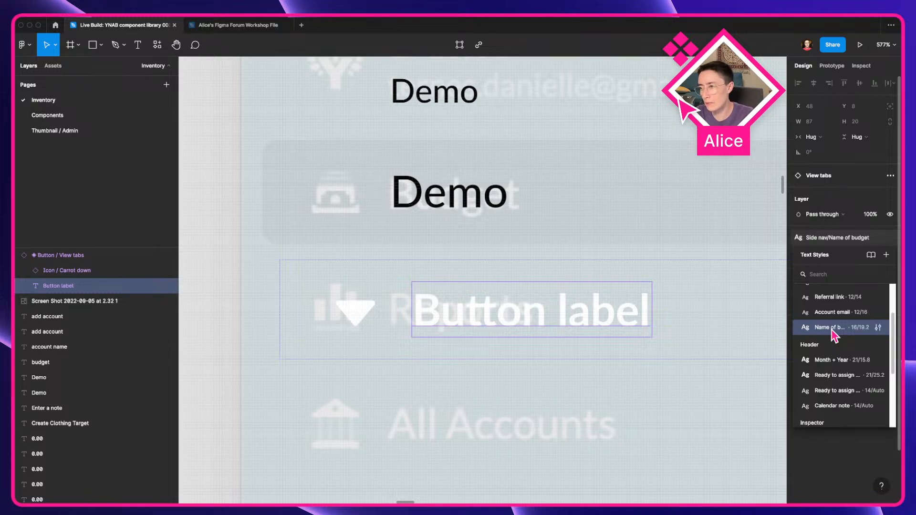
pyautogui.scroll(2, 840, 329)
pyautogui.scroll(-2, 847, 334)
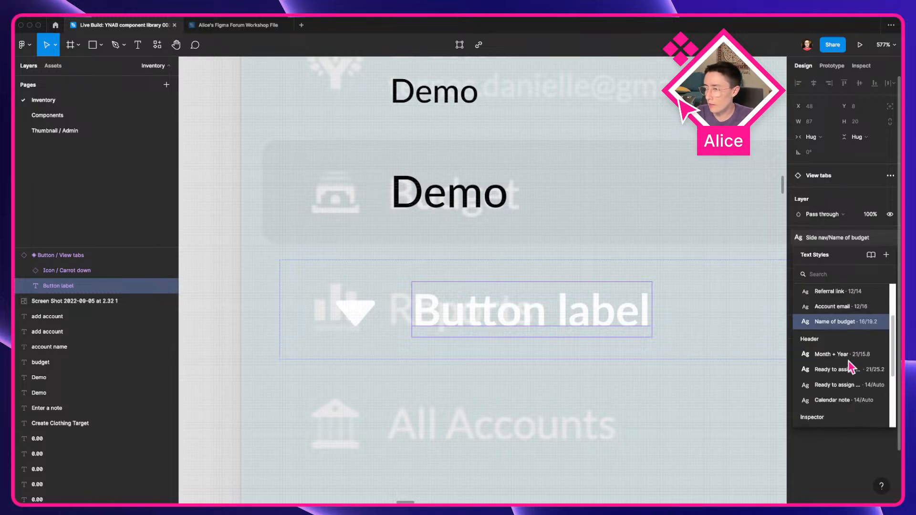
pyautogui.scroll(-5, 848, 372)
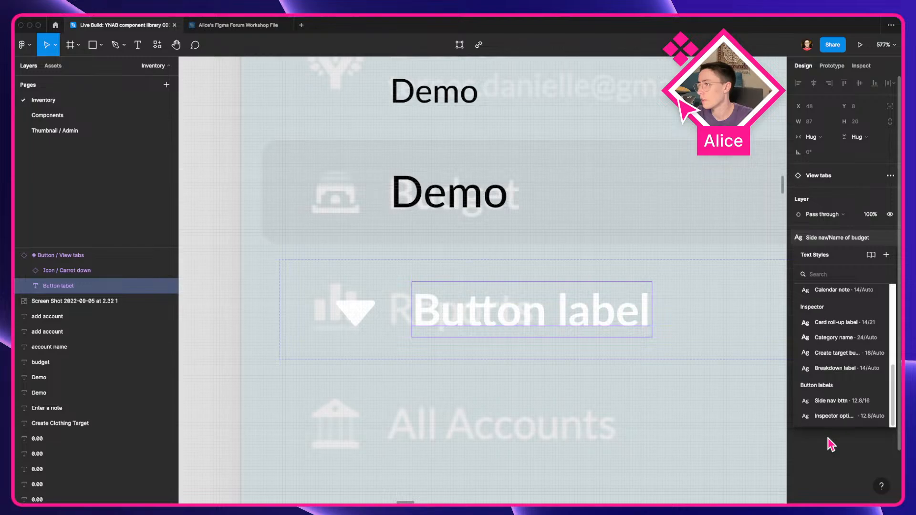
pyautogui.click(840, 401)
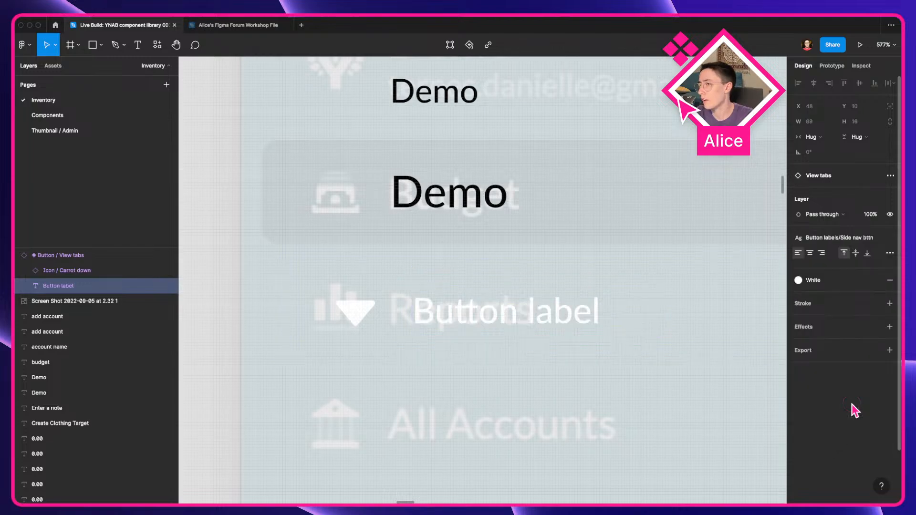
# Step: Try other text styles on the instance's label, switching it back to Side nav/Name of budget
pyautogui.click(819, 237)
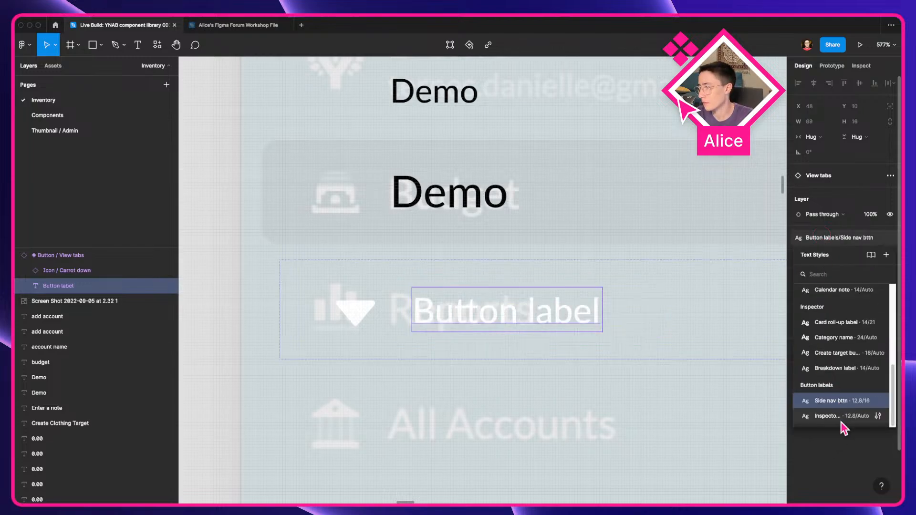
pyautogui.click(842, 423)
pyautogui.click(812, 237)
pyautogui.scroll(-4, 854, 377)
pyautogui.click(835, 351)
pyautogui.scroll(3, 508, 402)
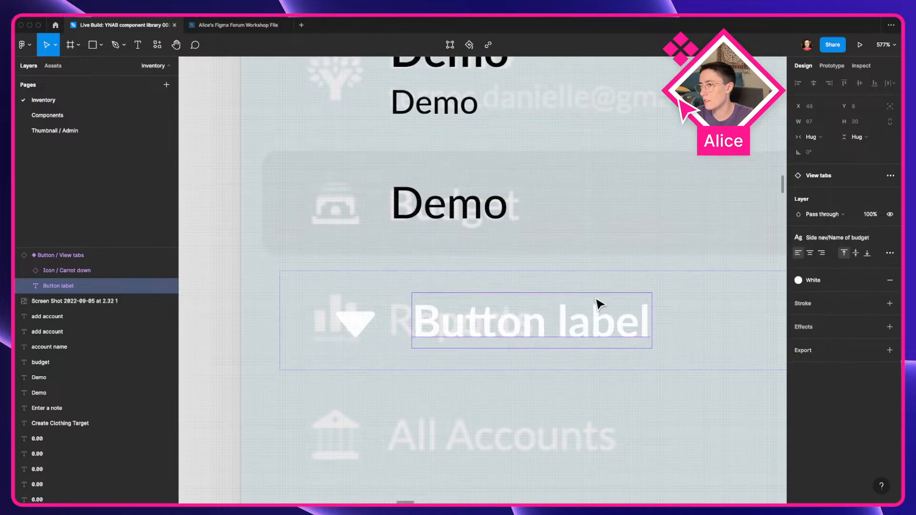
# Step: Delete the pasted View tabs instance from the Inventory page
pyautogui.click(302, 419)
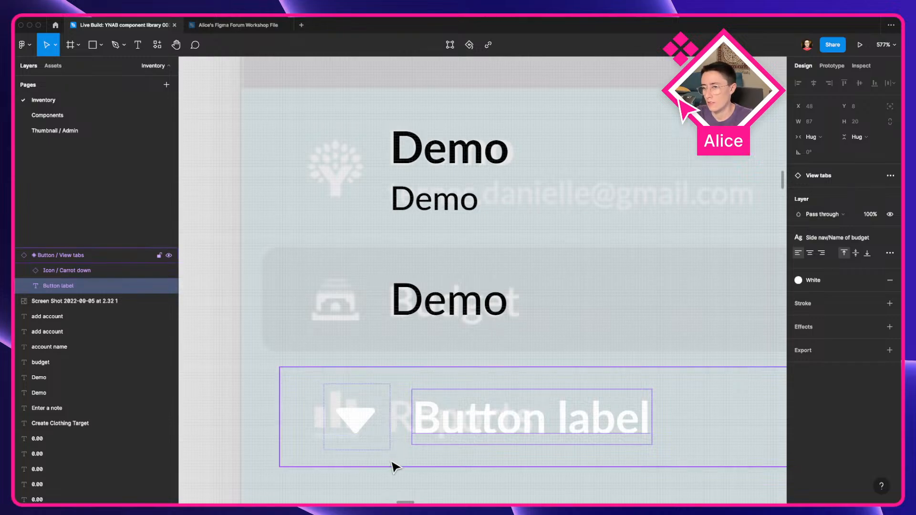
pyautogui.press('Delete')
# Step: On the Components page, place a Default View tabs instance inside the Side bar component below the budget menu
pyautogui.click(72, 115)
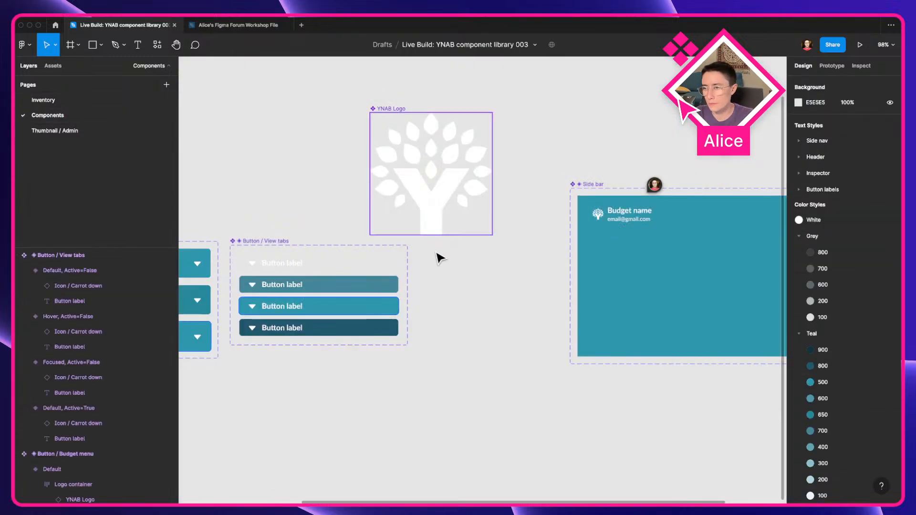
pyautogui.hscroll(5, 529, 303)
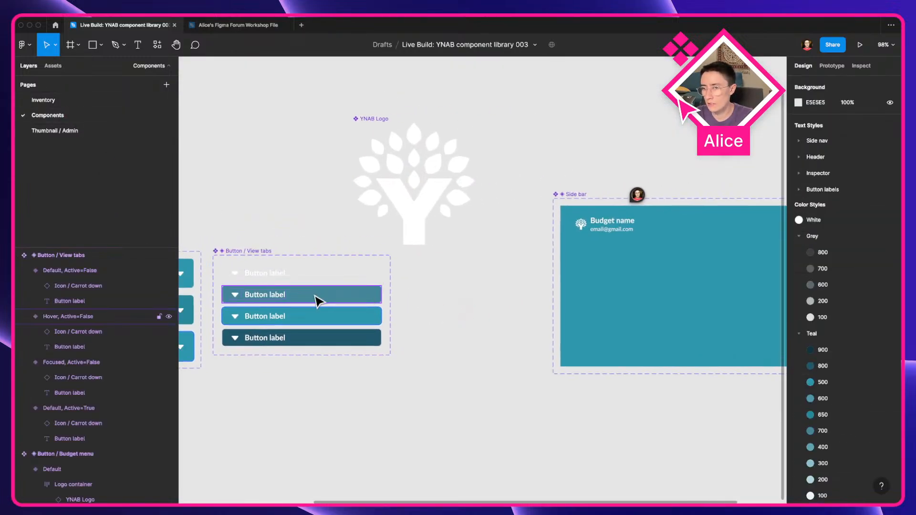
pyautogui.doubleClick(644, 241)
pyautogui.hscroll(5, 549, 238)
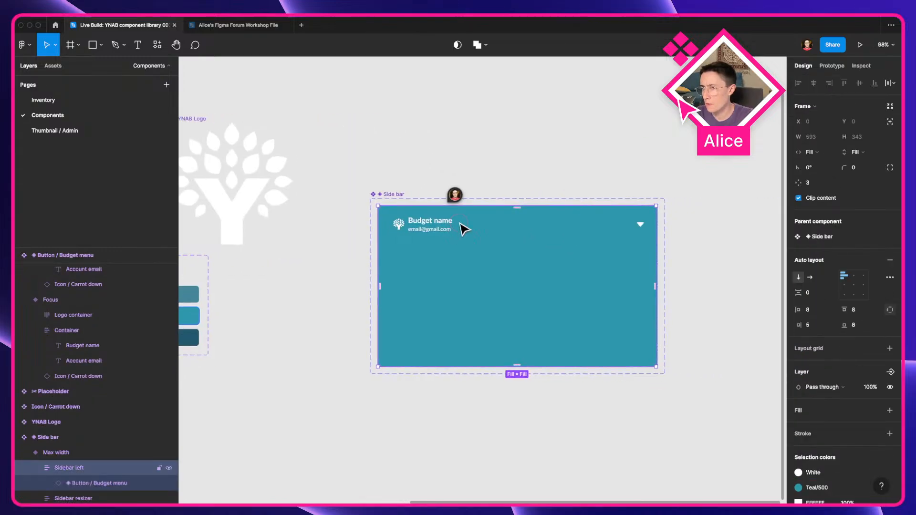
pyautogui.click(465, 230)
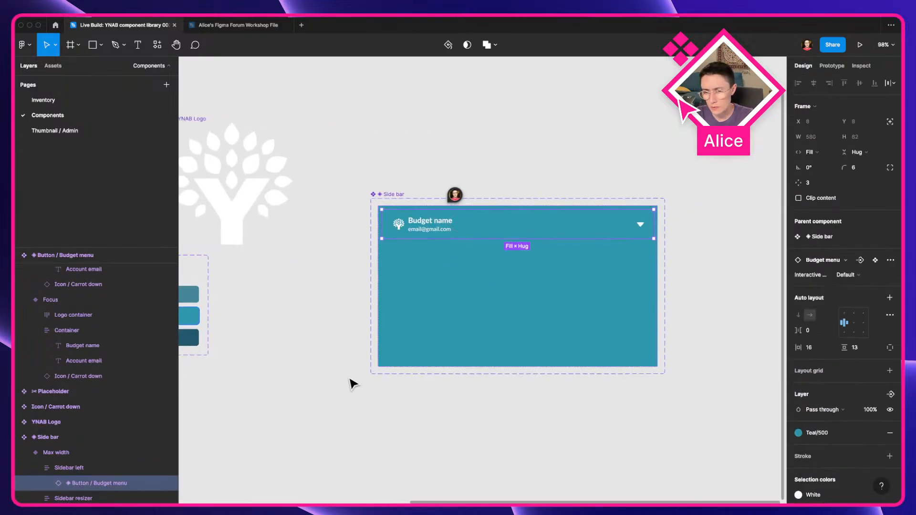
pyautogui.hscroll(-5, 413, 315)
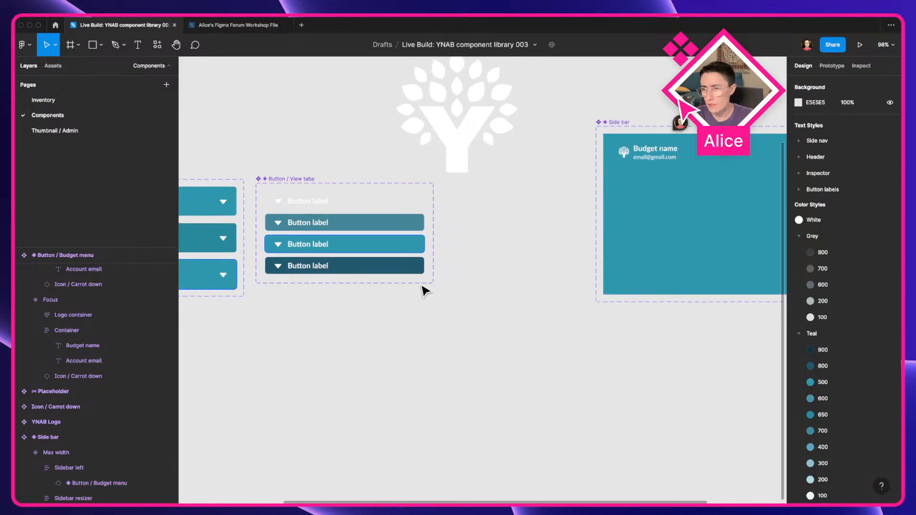
pyautogui.click(358, 202)
pyautogui.moveTo(358, 205); pyautogui.dragTo(751, 176)
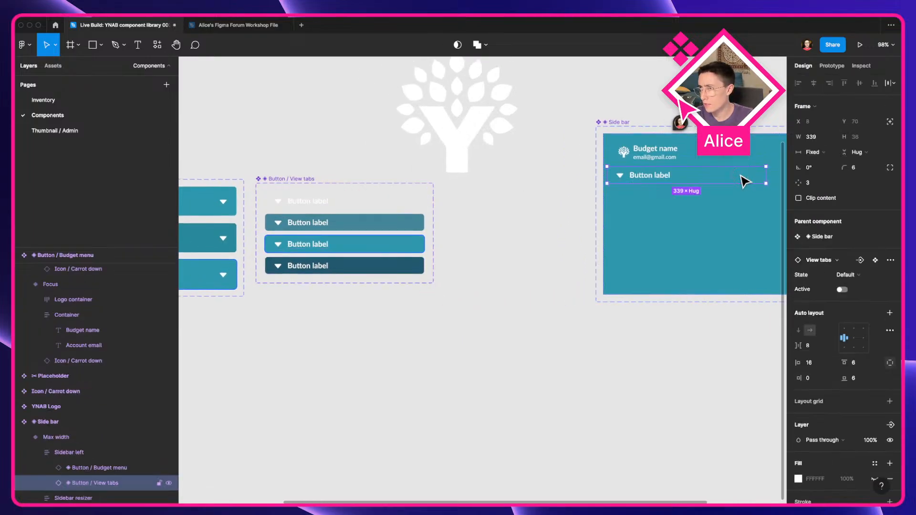
# Step: Duplicate the View tabs instance twice so three tabs stack in the sidebar
pyautogui.hscroll(5, 752, 176)
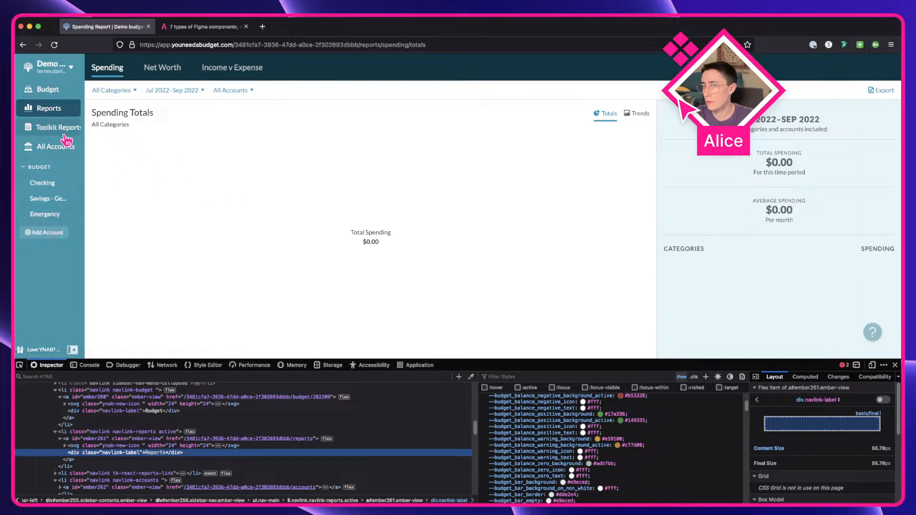
pyautogui.hotkey('ctrl', 'Right')
pyautogui.press('super+d')
pyautogui.press('super+d')
pyautogui.moveTo(342, 215); pyautogui.dragTo(474, 232)
pyautogui.moveTo(415, 251); pyautogui.dragTo(460, 248)
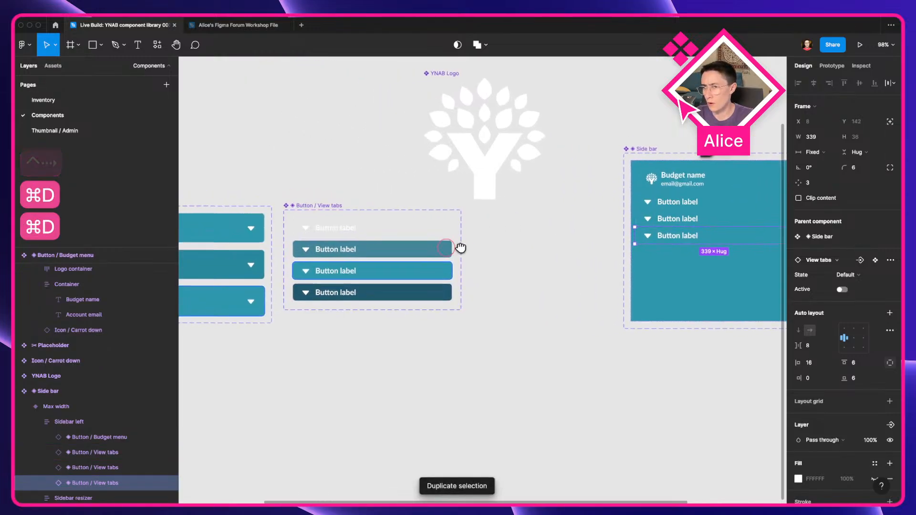
# Step: Set the width of all View tabs variants in the component set to Hug contents
pyautogui.click(403, 229)
pyautogui.press('super+a')
pyautogui.click(808, 160)
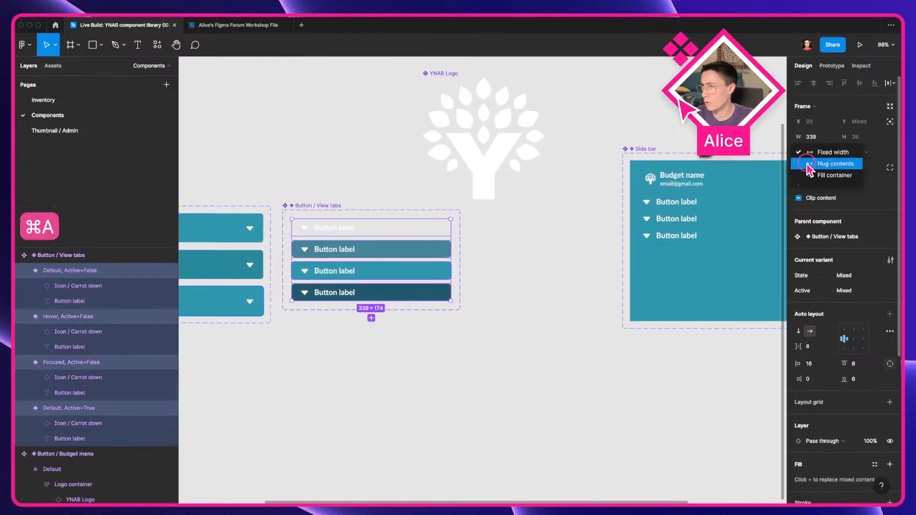
pyautogui.click(811, 164)
pyautogui.click(529, 250)
pyautogui.click(321, 205)
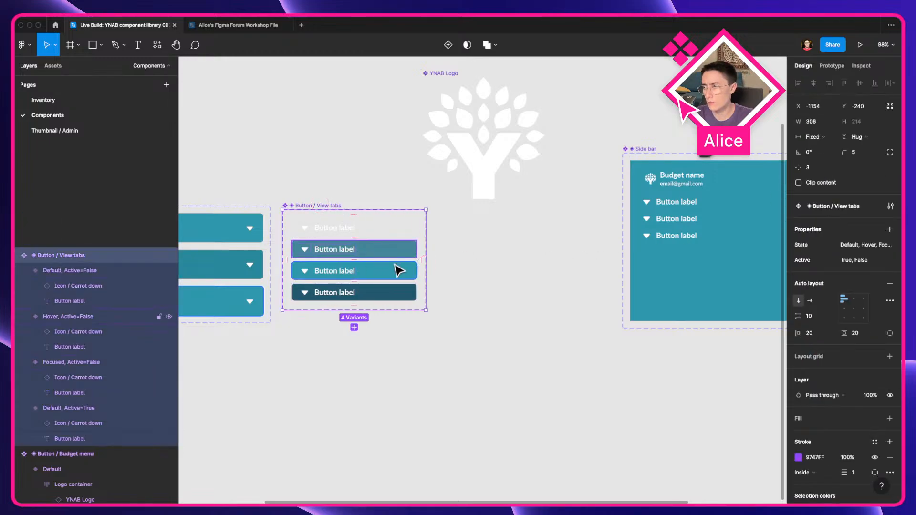
# Step: Set the three View tabs instances in the sidebar to Fill container width
pyautogui.hscroll(5, 377, 249)
pyautogui.click(414, 224)
pyautogui.doubleClick(414, 224)
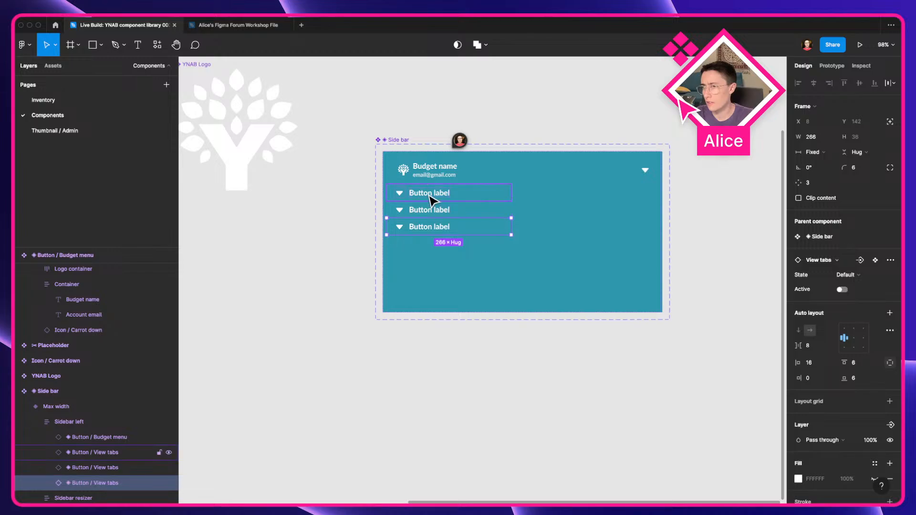
pyautogui.press('super+a')
pyautogui.click(456, 215)
pyautogui.keyDown('shift'); pyautogui.click(454, 228); pyautogui.keyUp('shift')
pyautogui.keyDown('shift'); pyautogui.click(463, 192); pyautogui.keyUp('shift')
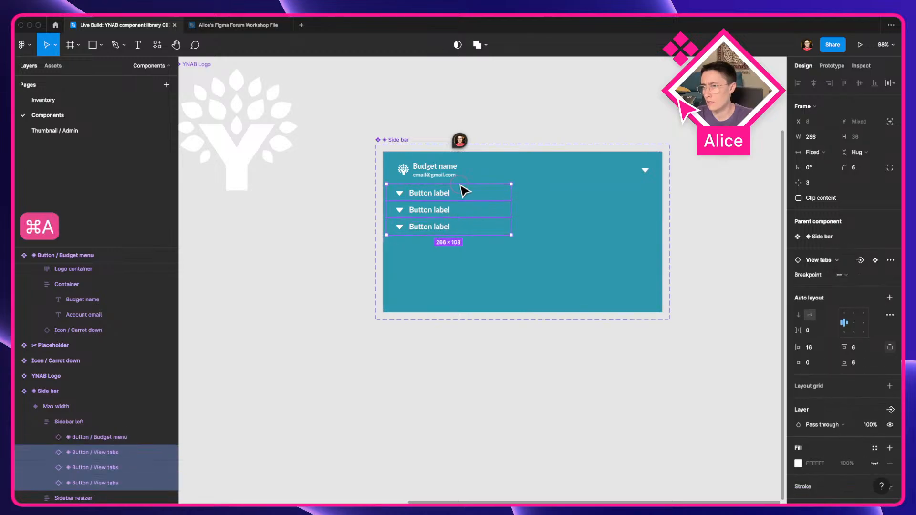
pyautogui.rightClick(488, 215)
pyautogui.moveTo(535, 422)
pyautogui.press('Escape')
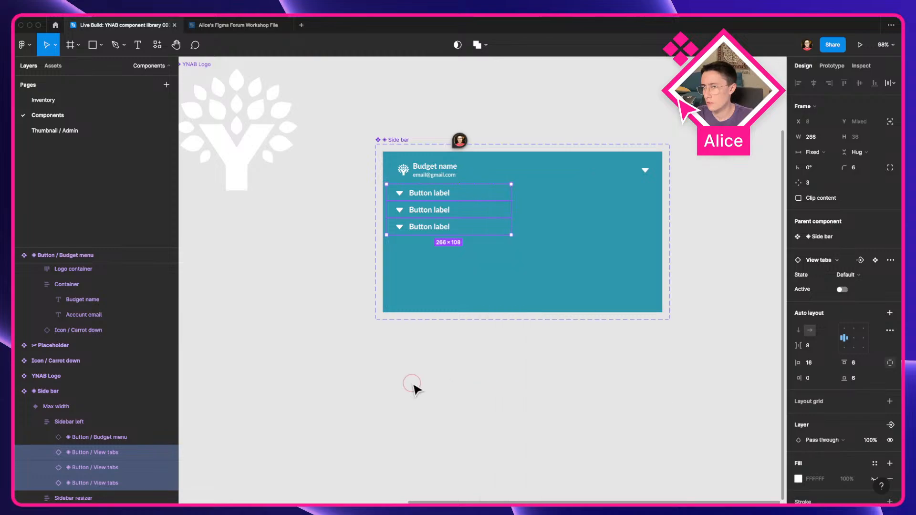
pyautogui.click(825, 153)
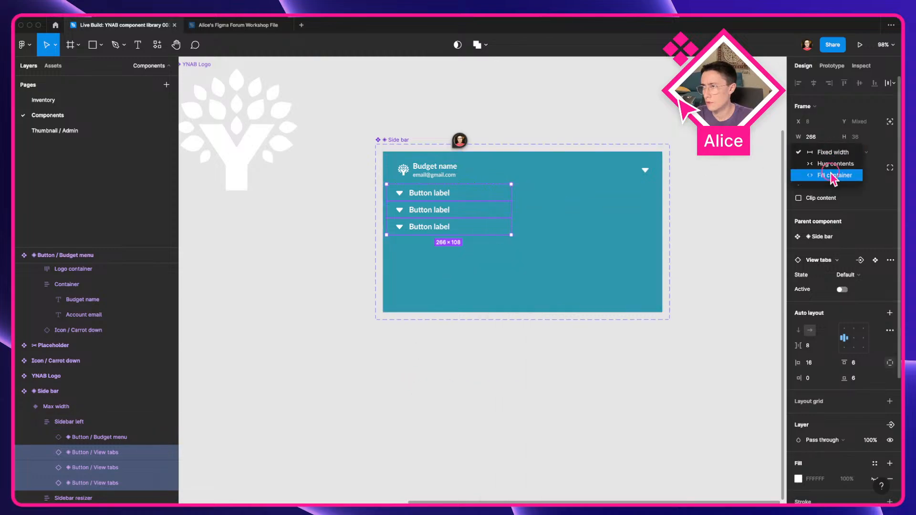
pyautogui.click(835, 175)
# Step: Reset all changes on the three View tabs instances
pyautogui.rightClick(426, 230)
pyautogui.moveTo(468, 364)
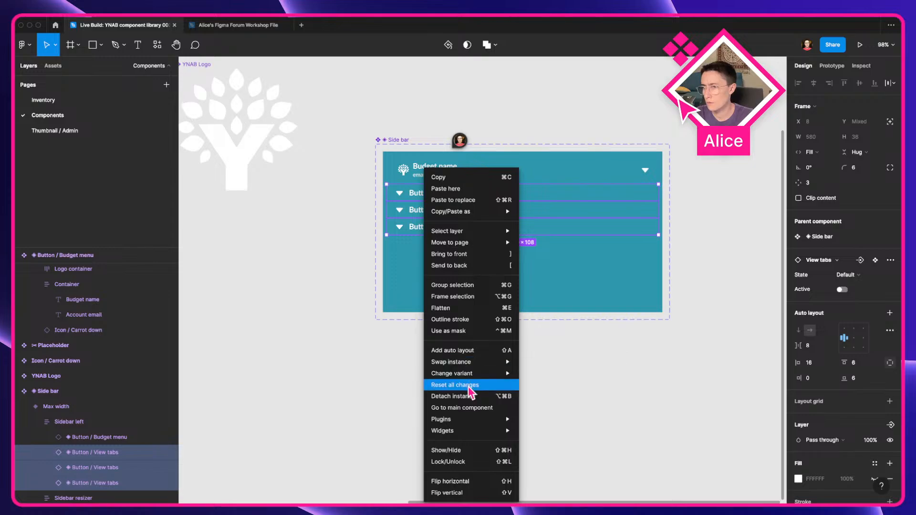
pyautogui.click(469, 386)
pyautogui.click(496, 391)
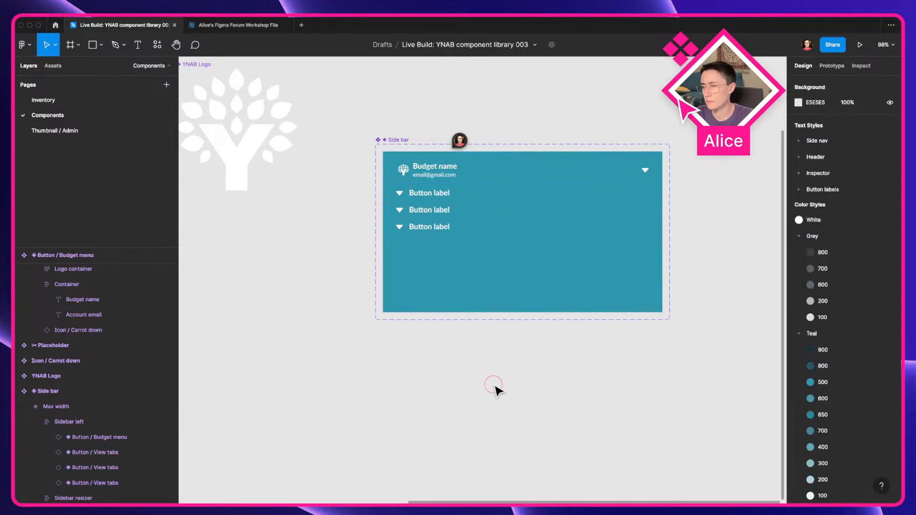
# Step: Switch to the browser and inspect the Reports list item's box model in the developer tools
pyautogui.moveTo(442, 241); pyautogui.dragTo(771, 276)
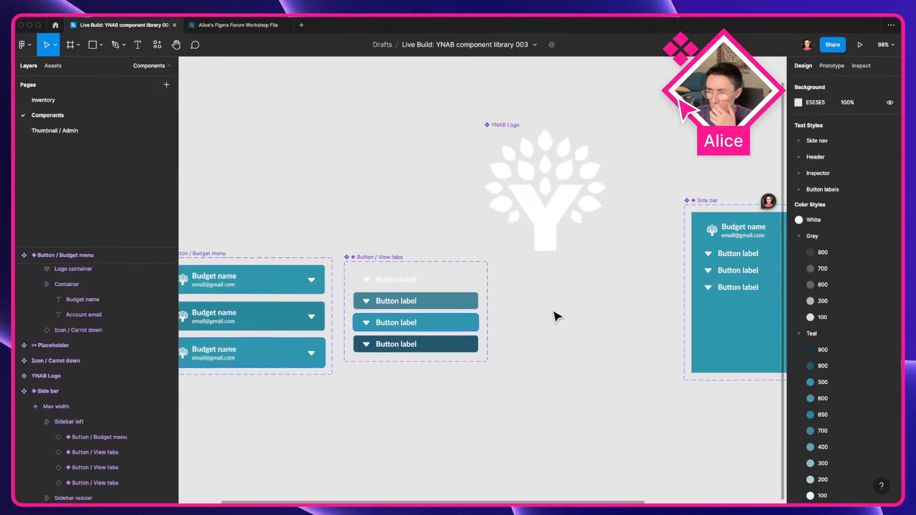
pyautogui.hotkey('ctrl', 'Left')
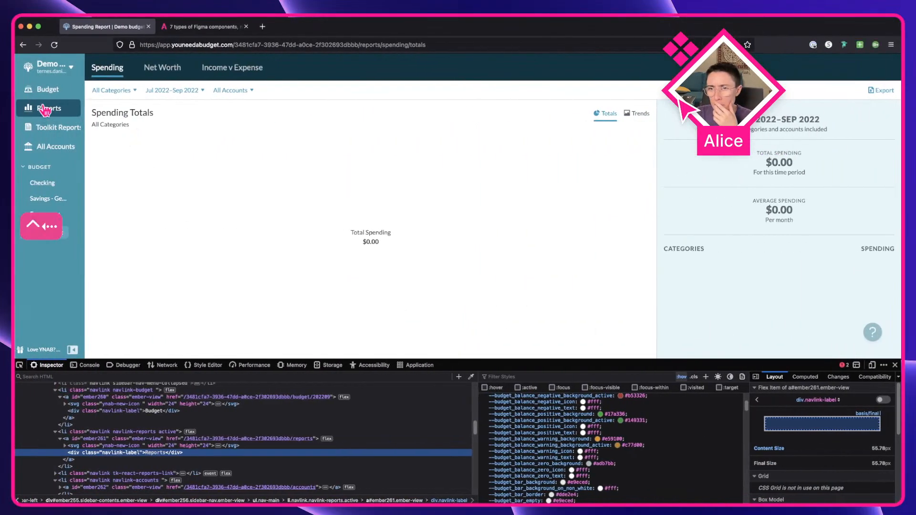
pyautogui.scroll(5, 51, 126)
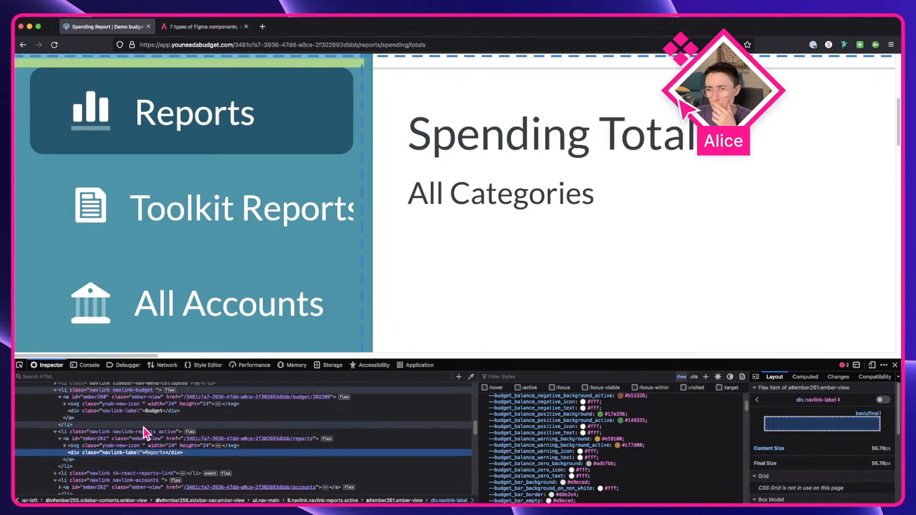
pyautogui.click(144, 431)
pyautogui.scroll(1, 475, 426)
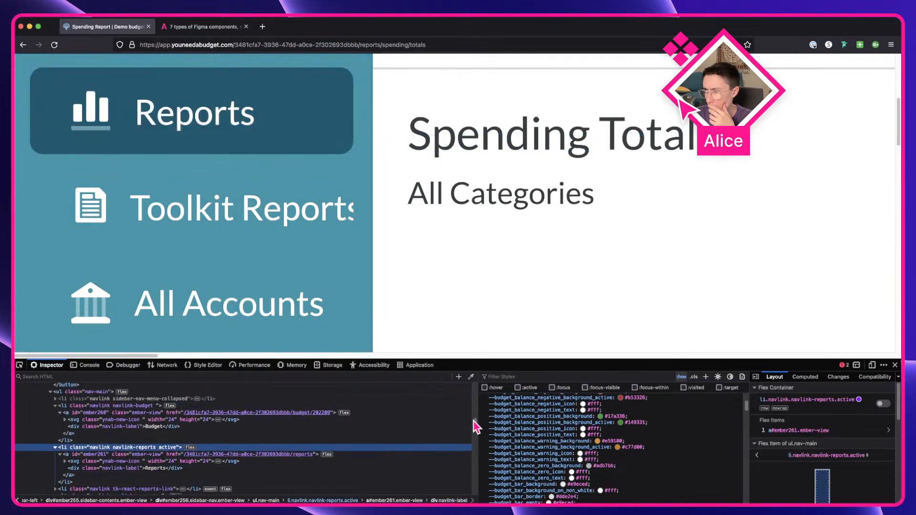
pyautogui.scroll(3, 477, 426)
pyautogui.scroll(8, 605, 446)
pyautogui.scroll(-5, 328, 474)
pyautogui.scroll(-5, 811, 461)
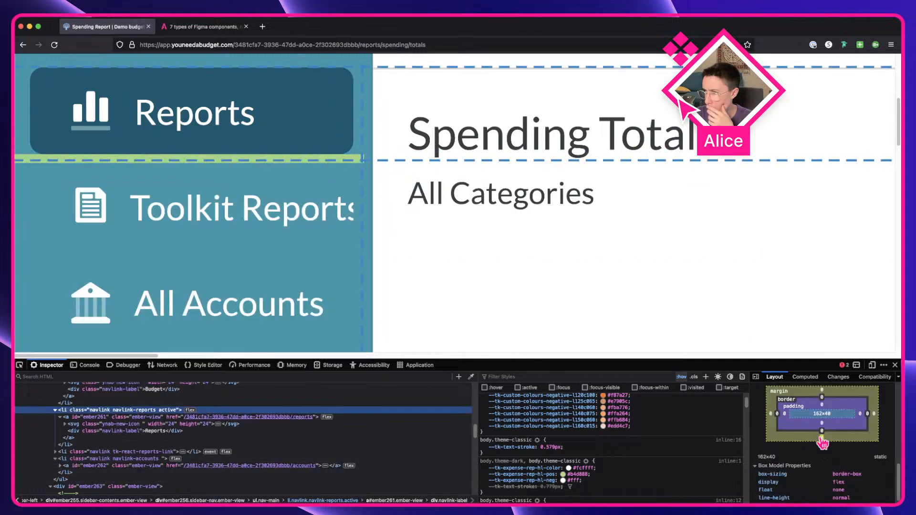
# Step: Wrap the three View tabs instances in the sidebar in an auto layout frame with 4 spacing between items
pyautogui.hotkey('ctrl', 'Right')
pyautogui.moveTo(613, 332); pyautogui.dragTo(248, 325)
pyautogui.click(366, 277)
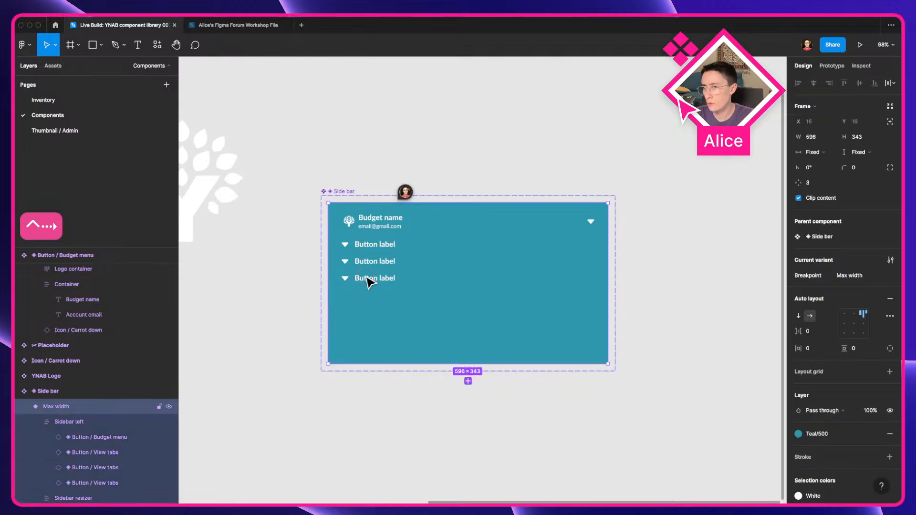
pyautogui.click(368, 282)
pyautogui.keyDown('shift'); pyautogui.click(378, 262); pyautogui.keyUp('shift')
pyautogui.keyDown('shift'); pyautogui.click(388, 248); pyautogui.keyUp('shift')
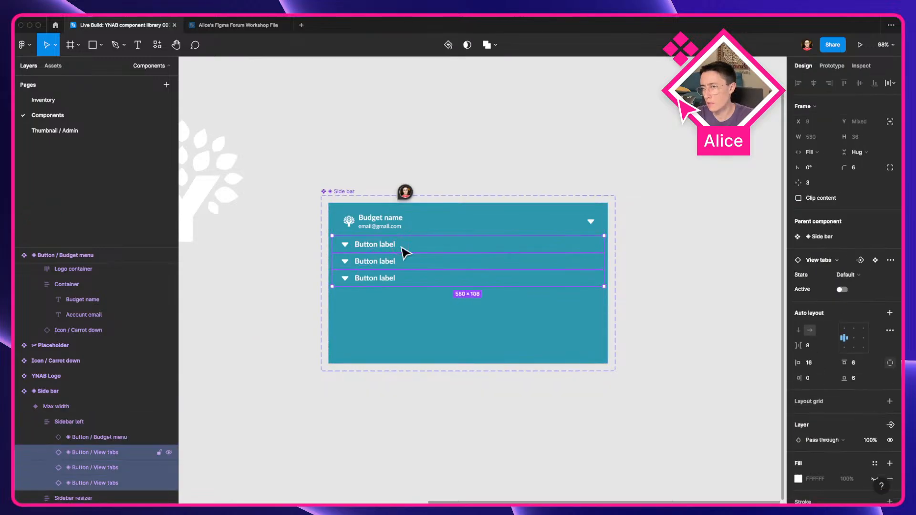
pyautogui.hotkey('shift', 'a')
pyautogui.click(822, 296)
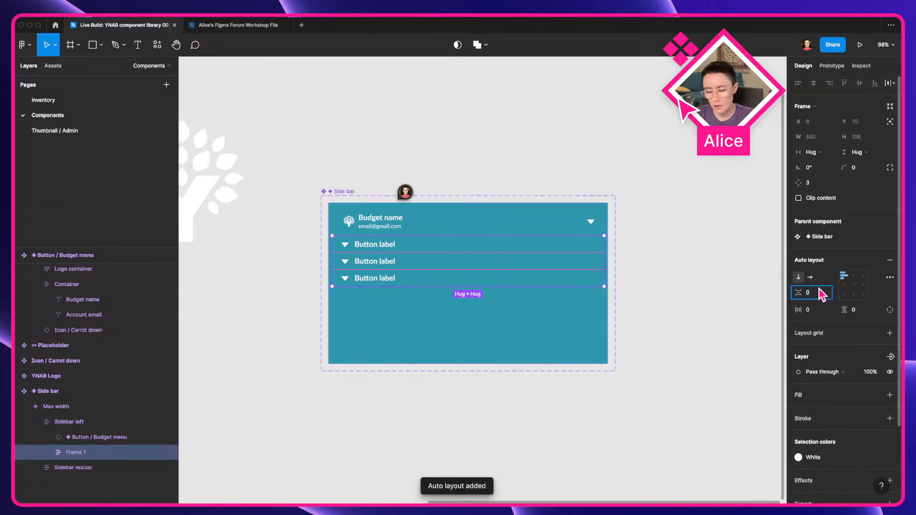
pyautogui.write('4')
pyautogui.press('Tab')
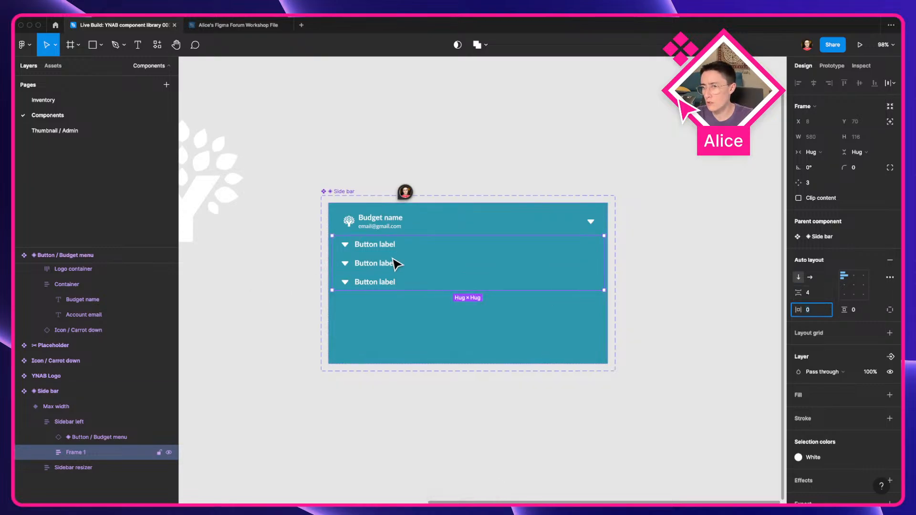
# Step: Compare the sidebar links in Figma with the live YNAB sidebar, widening the app's sidebar in the browser
pyautogui.scroll(5, 403, 253)
pyautogui.hotkey('ctrl', 'Left')
pyautogui.scroll(3, 402, 252)
pyautogui.scroll(-3, 401, 258)
pyautogui.hotkey('ctrl', 'Right')
pyautogui.click(368, 241)
pyautogui.doubleClick(365, 237)
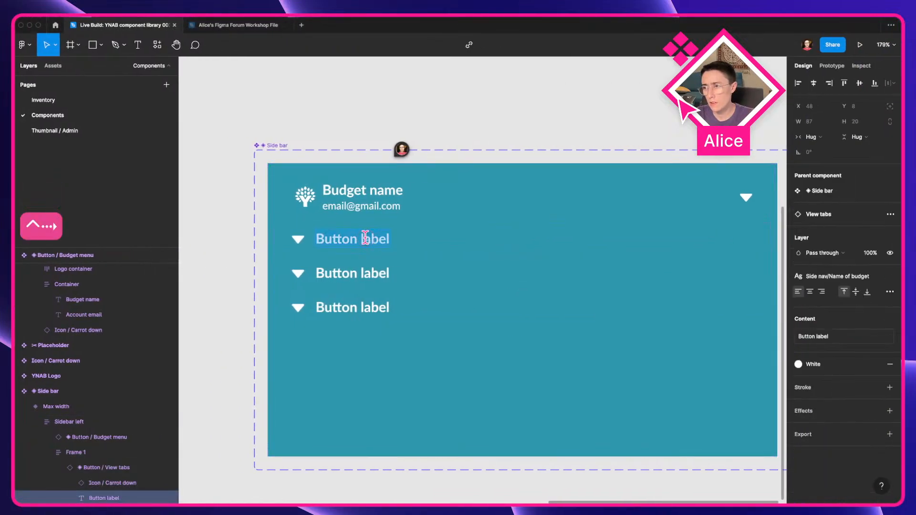
pyautogui.click(324, 123)
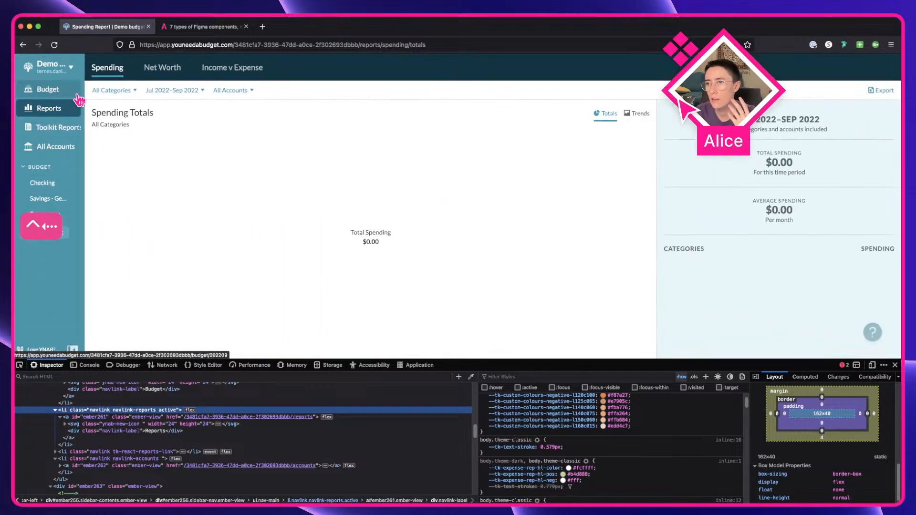
pyautogui.moveTo(87, 103); pyautogui.dragTo(153, 125)
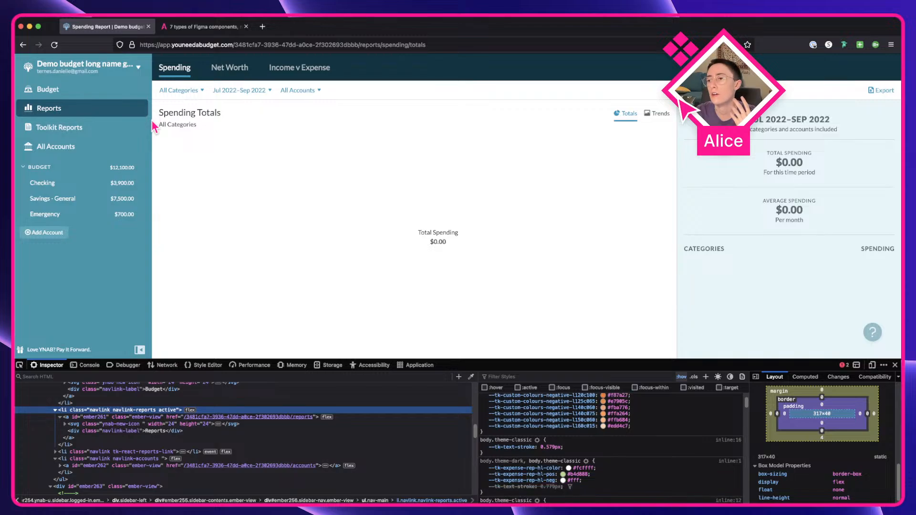
pyautogui.moveTo(580, 358); pyautogui.dragTo(573, 400)
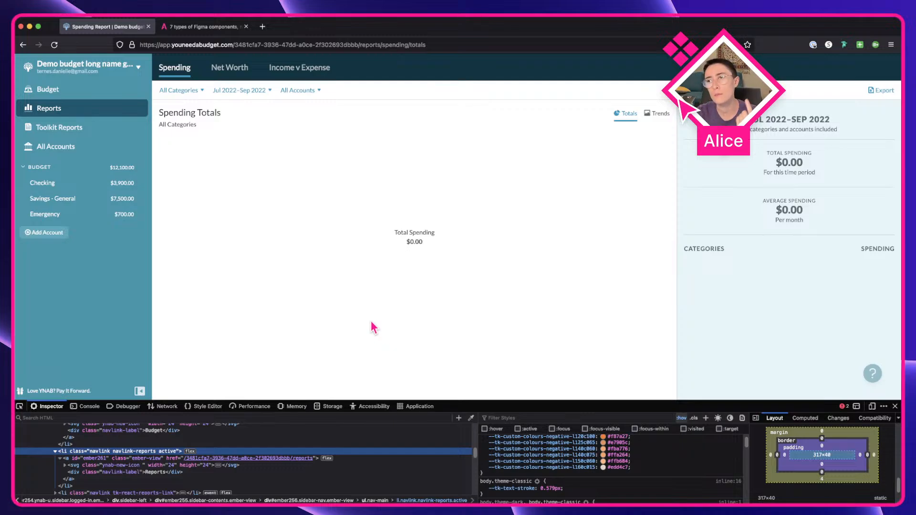
# Step: Read the article on types of Figma components in the second browser tab
pyautogui.click(200, 27)
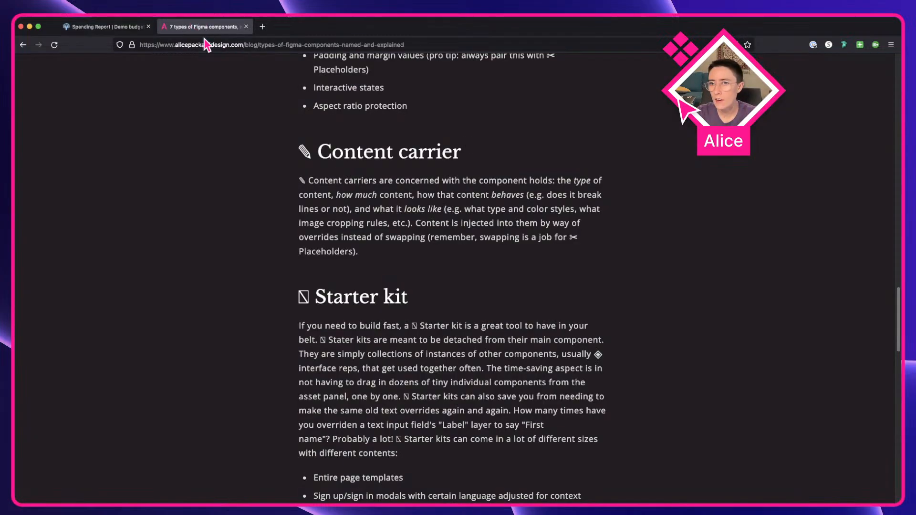
pyautogui.scroll(8, 293, 263)
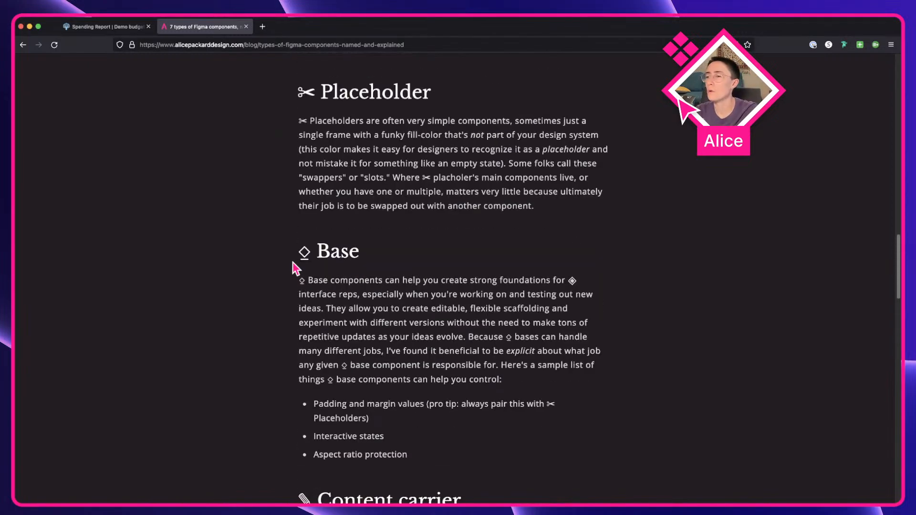
pyautogui.scroll(7, 295, 268)
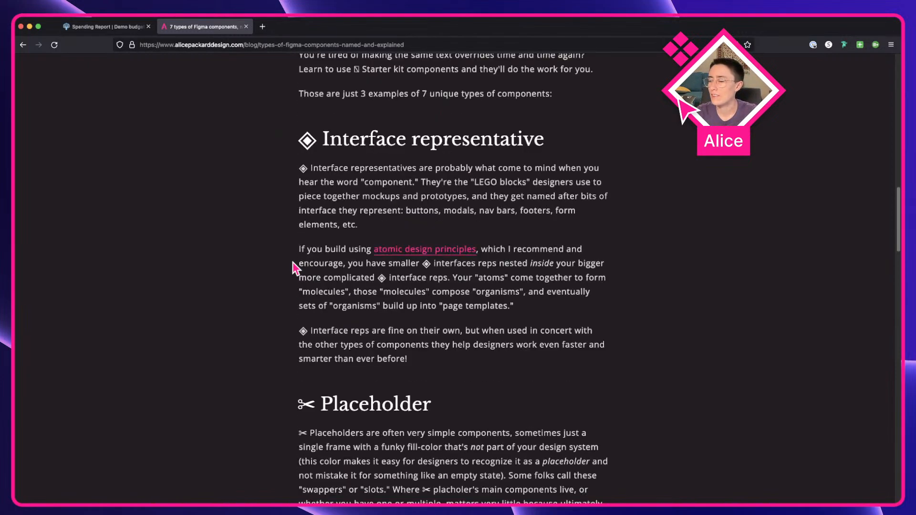
pyautogui.scroll(-1, 293, 262)
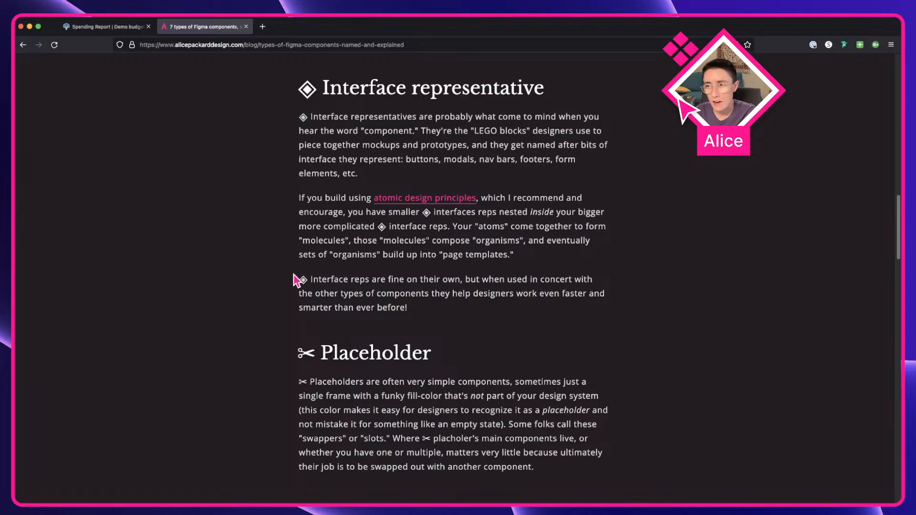
pyautogui.click(107, 27)
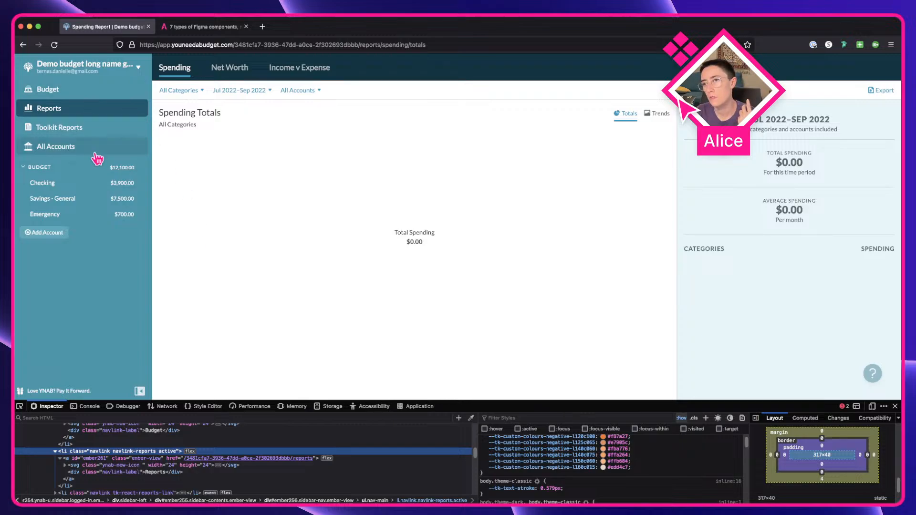
pyautogui.click(168, 27)
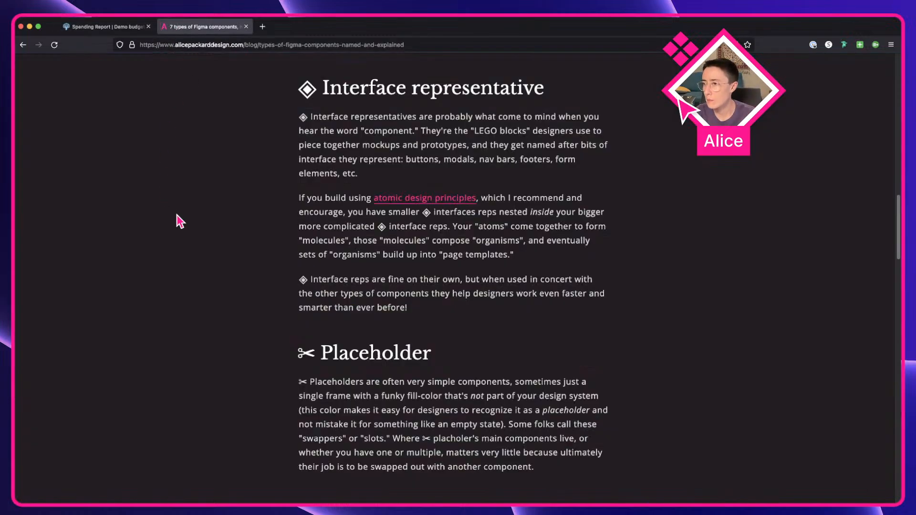
pyautogui.scroll(-4, 177, 217)
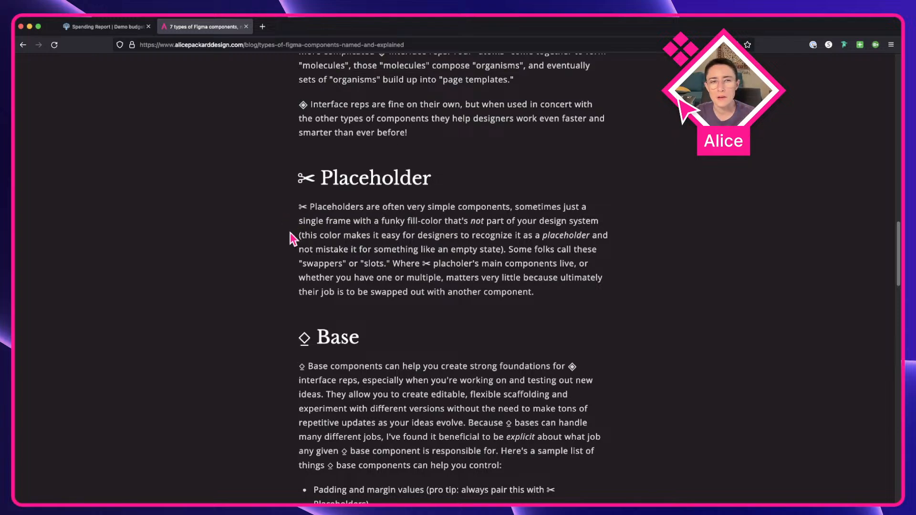
pyautogui.click(118, 28)
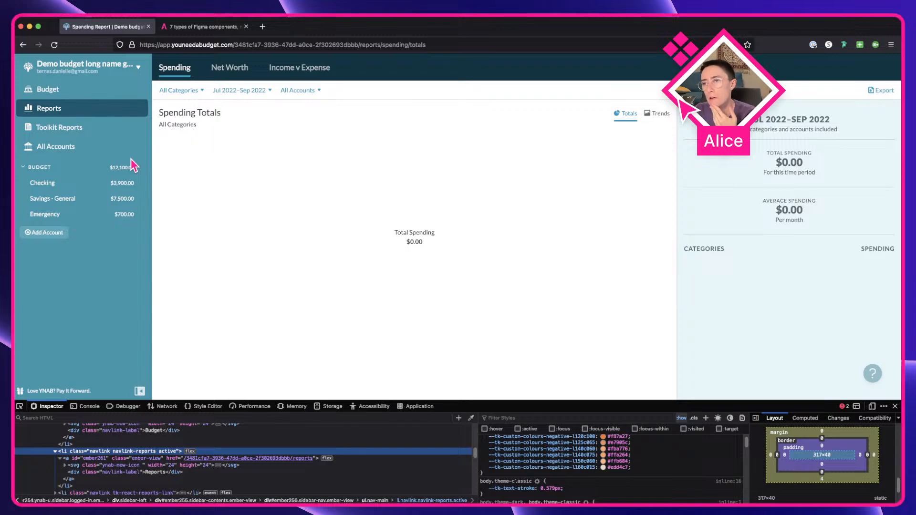
# Step: Rename the three sidebar link labels to Budget, Reports and All Accounts
pyautogui.hotkey('ctrl', 'Right')
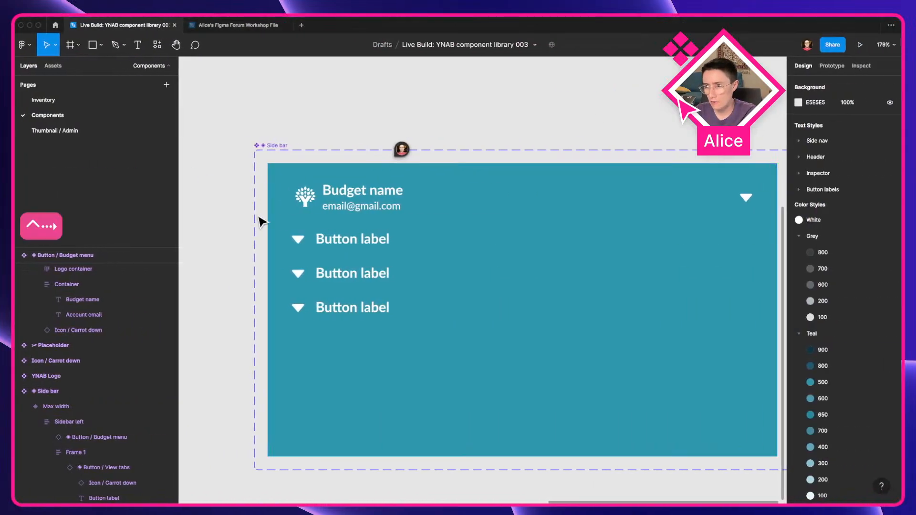
pyautogui.click(352, 248)
pyautogui.doubleClick(341, 239)
pyautogui.write('Budget')
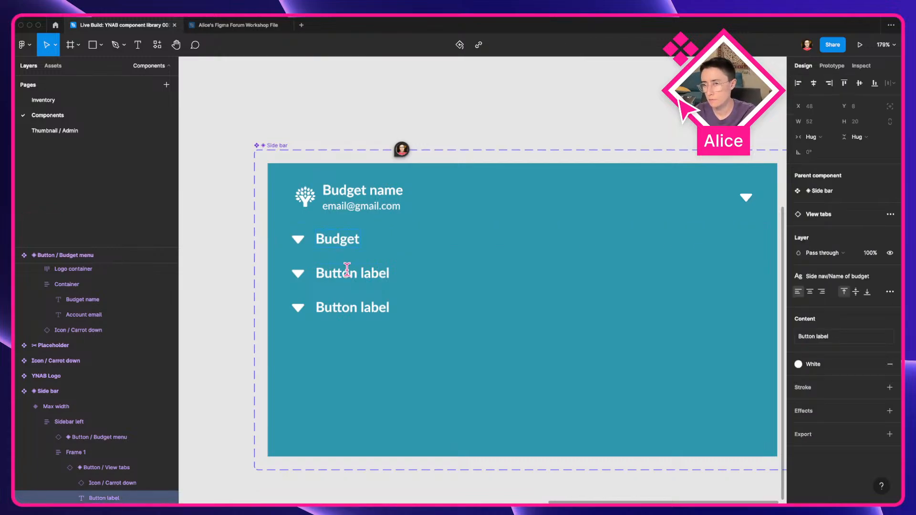
pyautogui.doubleClick(343, 272)
pyautogui.write('Reports')
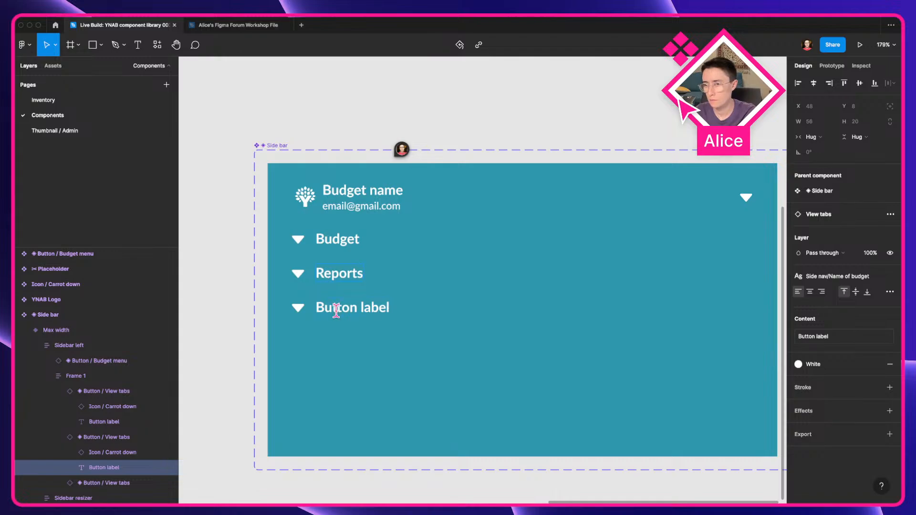
pyautogui.doubleClick(336, 311)
pyautogui.hotkey('ctrl', 'Left')
pyautogui.hotkey('ctrl', 'Right')
pyautogui.write('All acc')
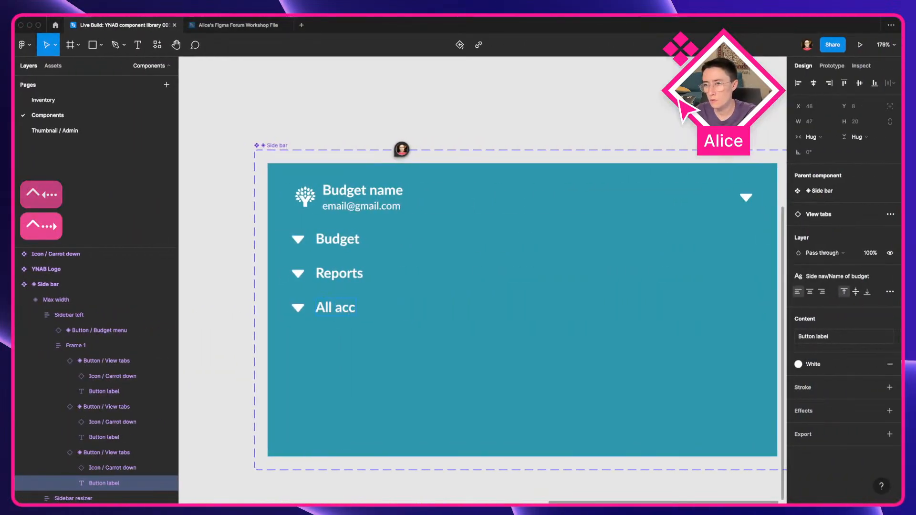
pyautogui.hotkey('ctrl', 'Left')
pyautogui.hotkey('ctrl', 'Right')
pyautogui.hotkey('alt', 'Left')
pyautogui.hotkey('shift', 'Right')
pyautogui.write('A')
pyautogui.press('super+a')
pyautogui.press('Right')
pyautogui.write('ounts')
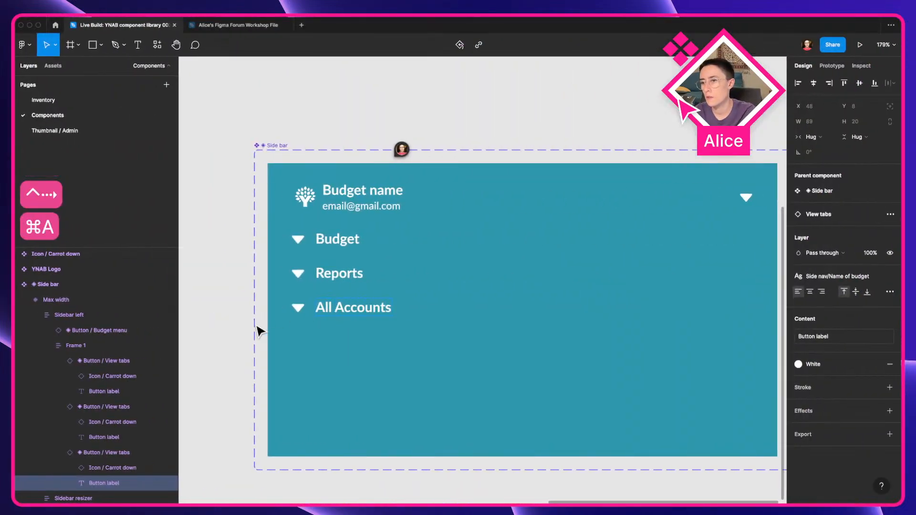
pyautogui.click(219, 323)
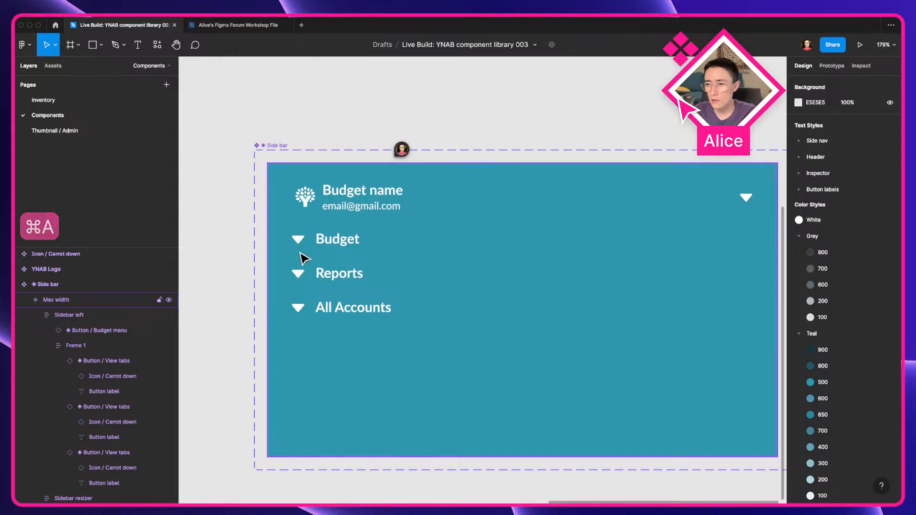
pyautogui.scroll(-5, 302, 254)
pyautogui.moveTo(262, 256); pyautogui.dragTo(532, 218)
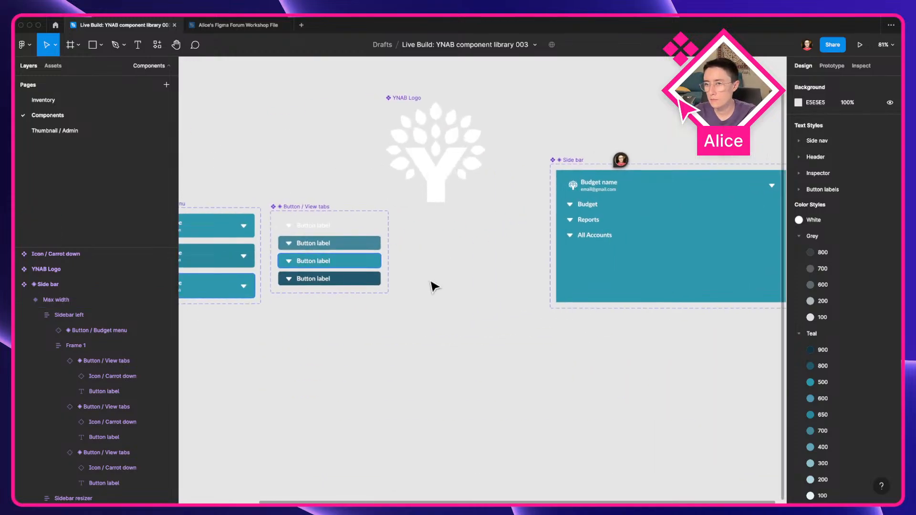
pyautogui.click(292, 226)
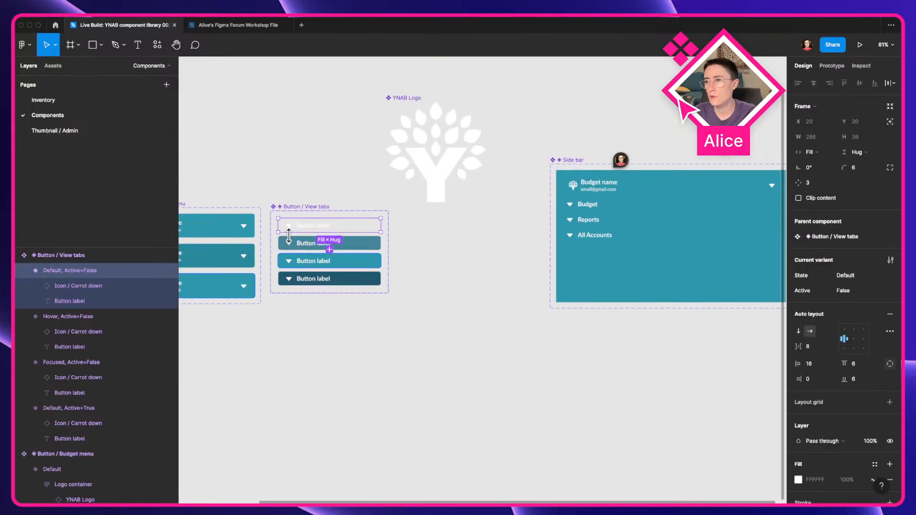
pyautogui.scroll(5, 288, 295)
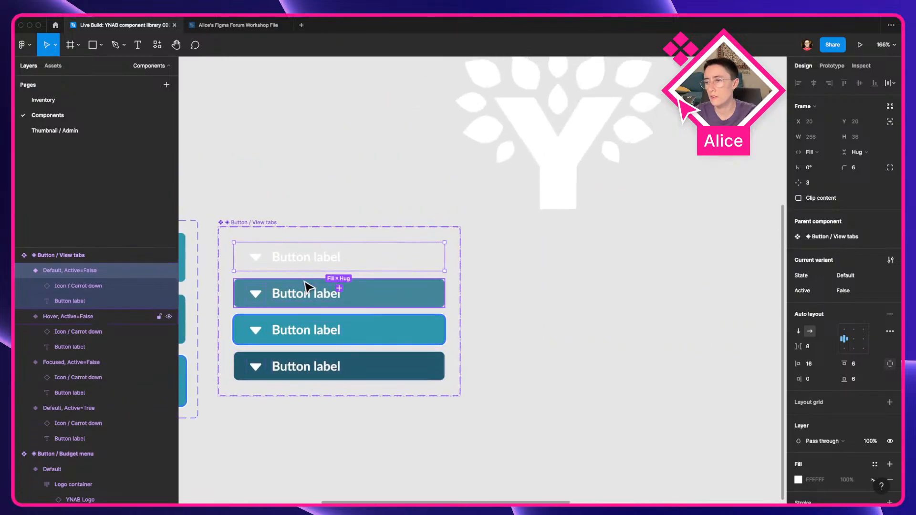
pyautogui.scroll(-5, 322, 370)
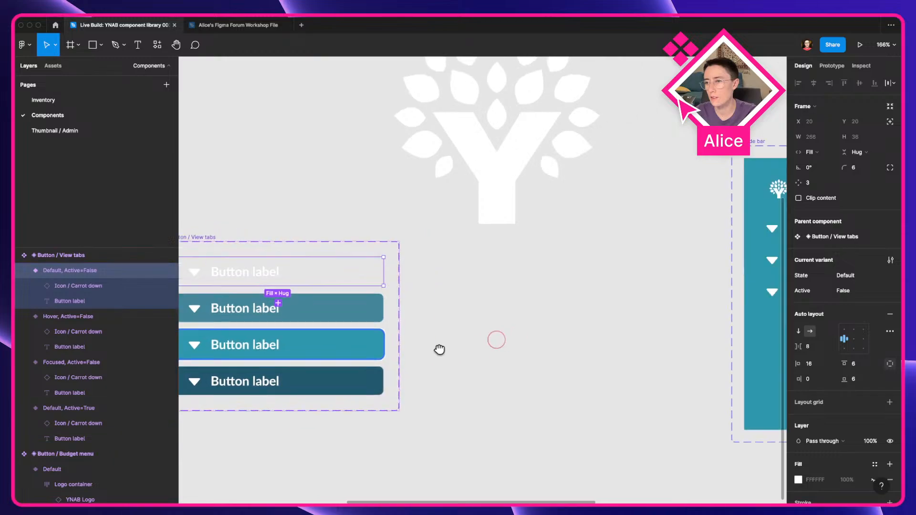
pyautogui.click(511, 313)
pyautogui.moveTo(404, 284); pyautogui.dragTo(575, 328)
pyautogui.click(562, 283)
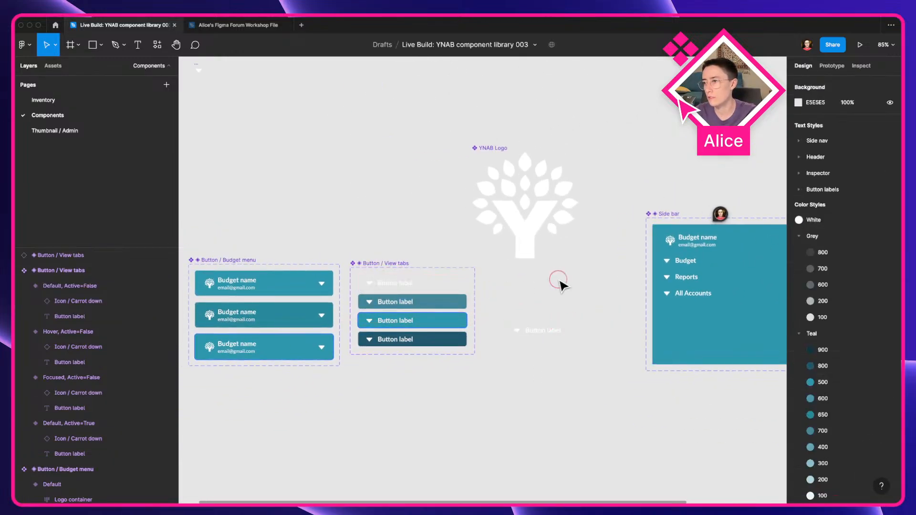
pyautogui.hscroll(2, 513, 341)
pyautogui.scroll(-1, 513, 340)
pyautogui.click(536, 321)
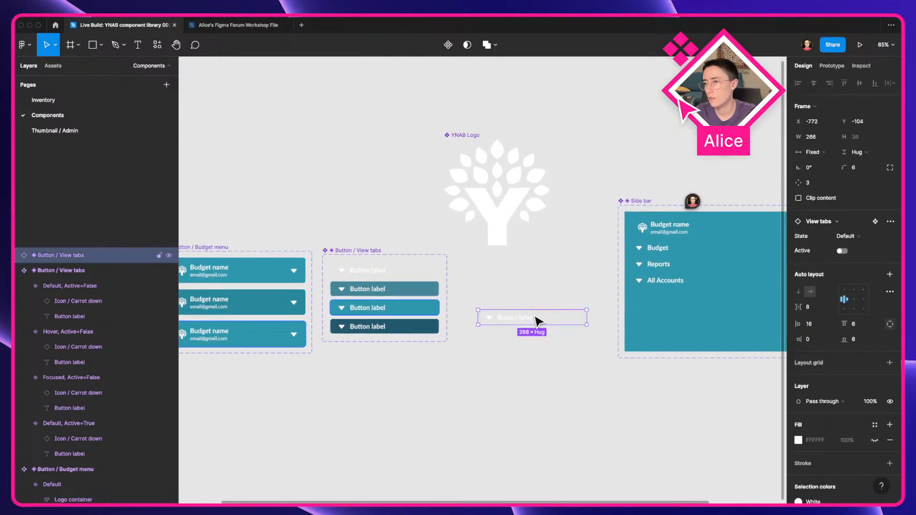
pyautogui.hotkey('ctrl', 'z')
# Step: Inspect the carrot icon inside the default View tabs variant
pyautogui.scroll(5, 365, 273)
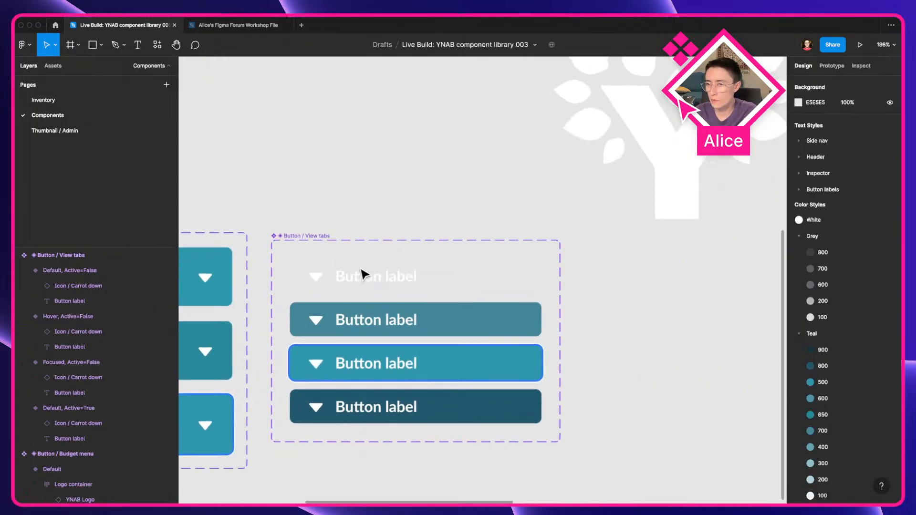
pyautogui.doubleClick(320, 281)
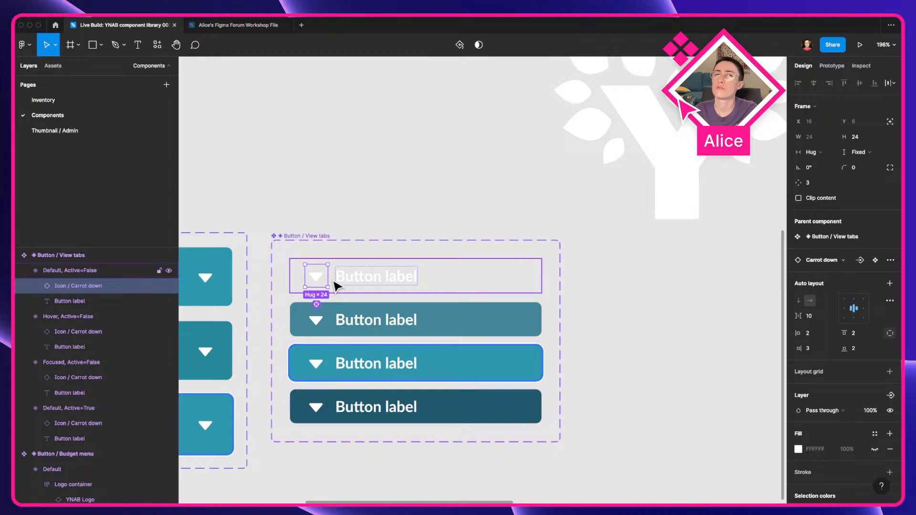
pyautogui.click(710, 300)
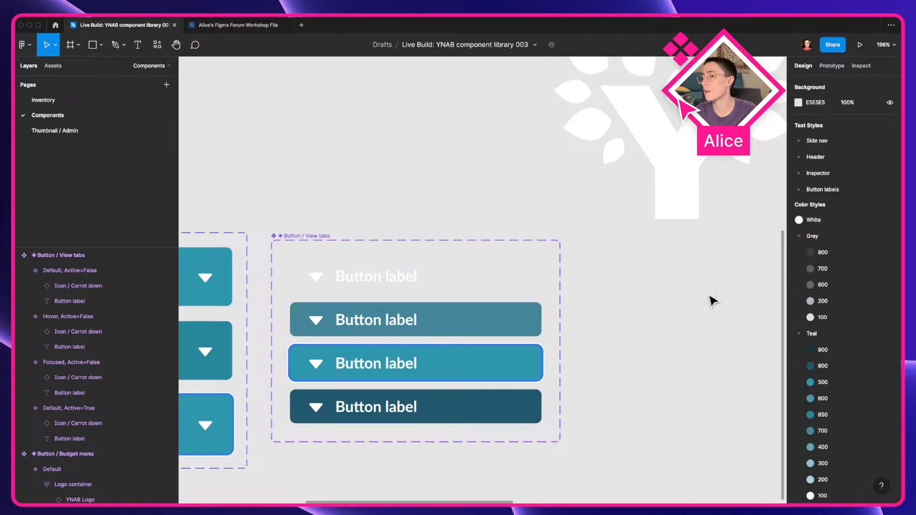
pyautogui.scroll(-5, 711, 301)
pyautogui.moveTo(711, 300); pyautogui.dragTo(254, 274)
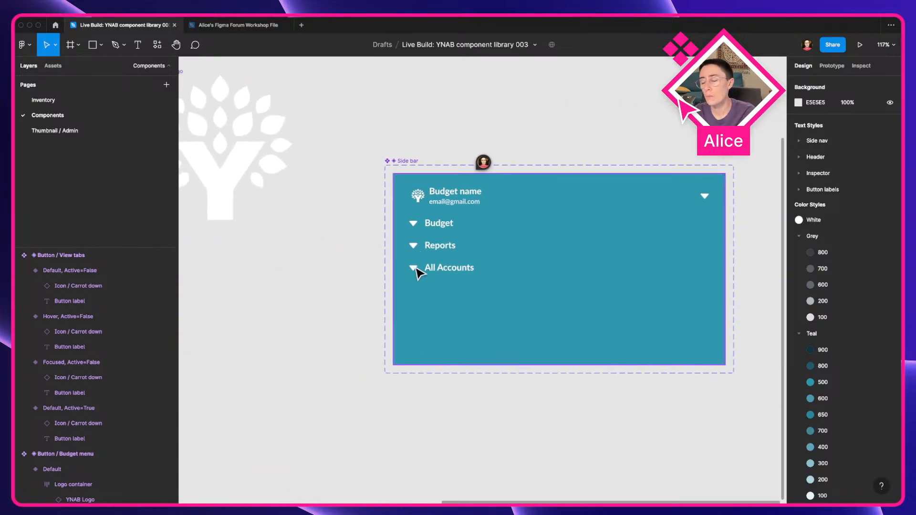
# Step: Examine the Budget accounts group header in the live app's sidebar
pyautogui.hotkey('ctrl', 'Left')
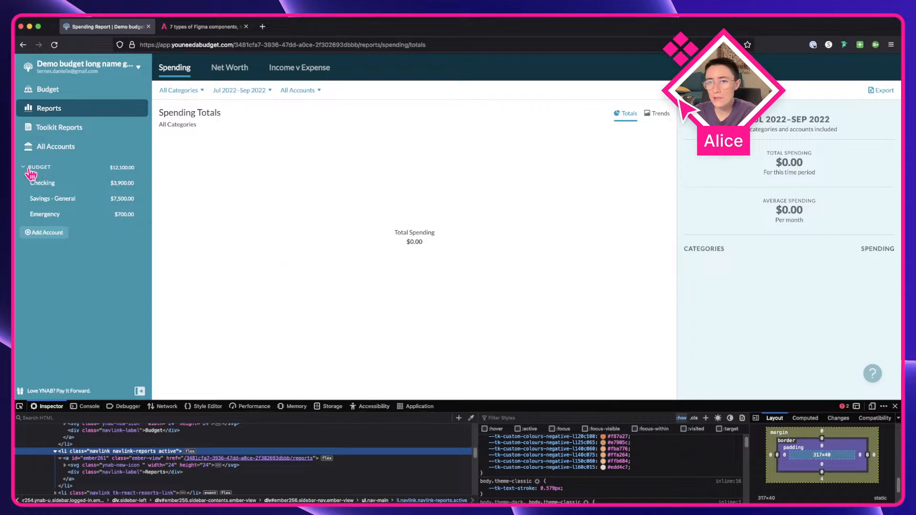
pyautogui.click(31, 168)
pyautogui.click(30, 168)
pyautogui.click(94, 169)
pyautogui.click(94, 169)
pyautogui.click(94, 168)
pyautogui.click(94, 168)
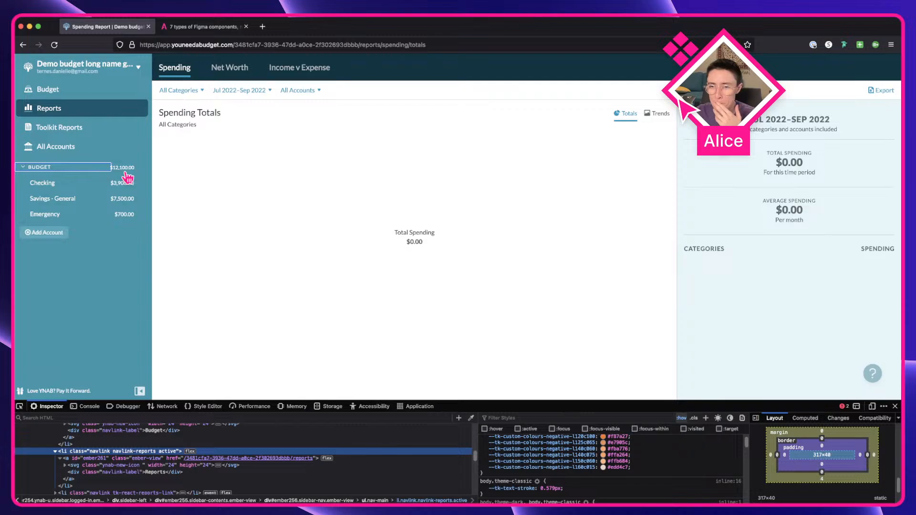
pyautogui.click(67, 170)
pyautogui.click(67, 170)
pyautogui.click(66, 170)
pyautogui.click(67, 171)
pyautogui.click(67, 170)
pyautogui.click(67, 170)
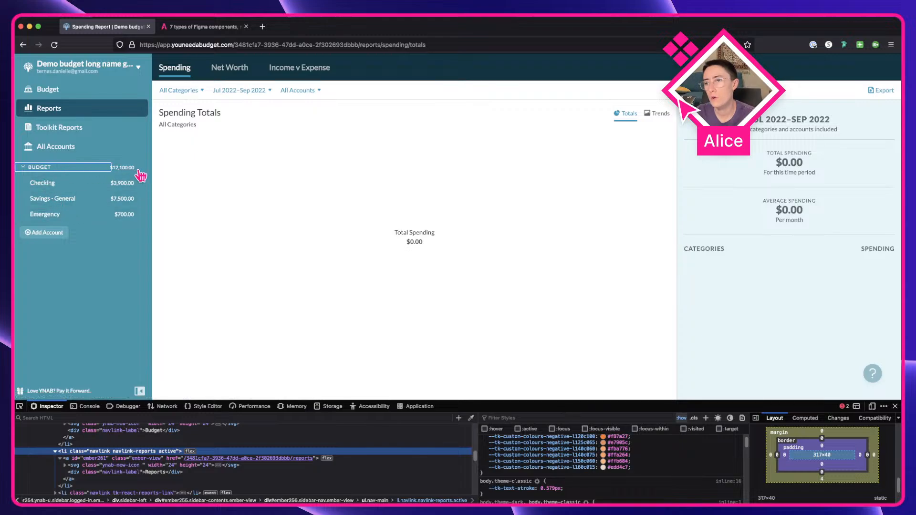
# Step: Toggle the Budget accounts group open and closed in the live app's sidebar
pyautogui.click(22, 168)
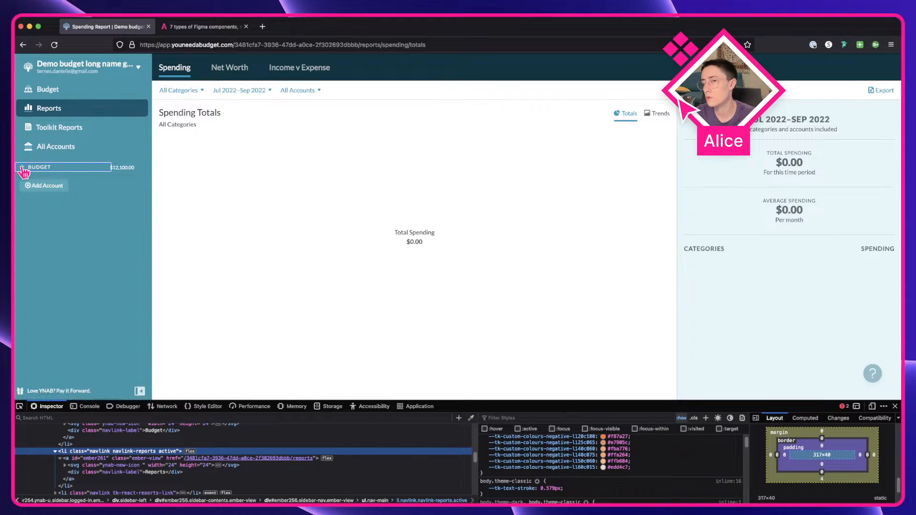
pyautogui.click(22, 168)
pyautogui.click(22, 168)
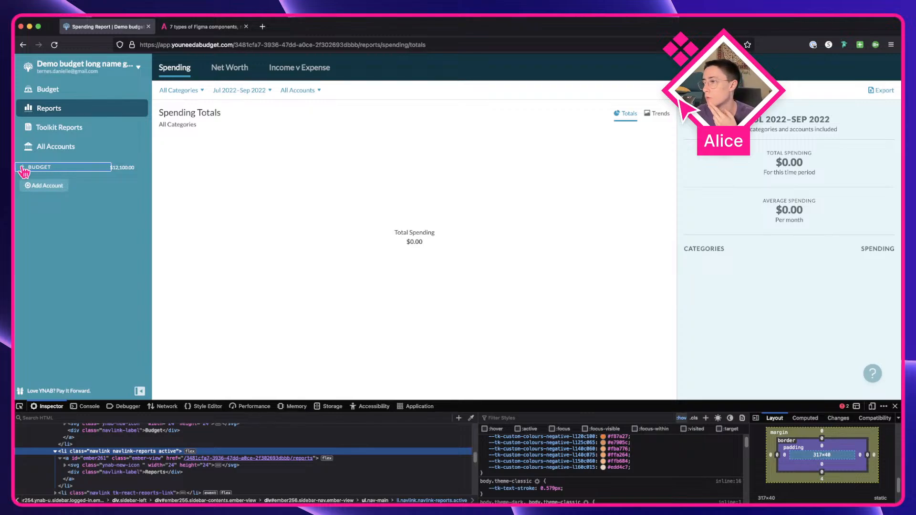
pyautogui.click(23, 168)
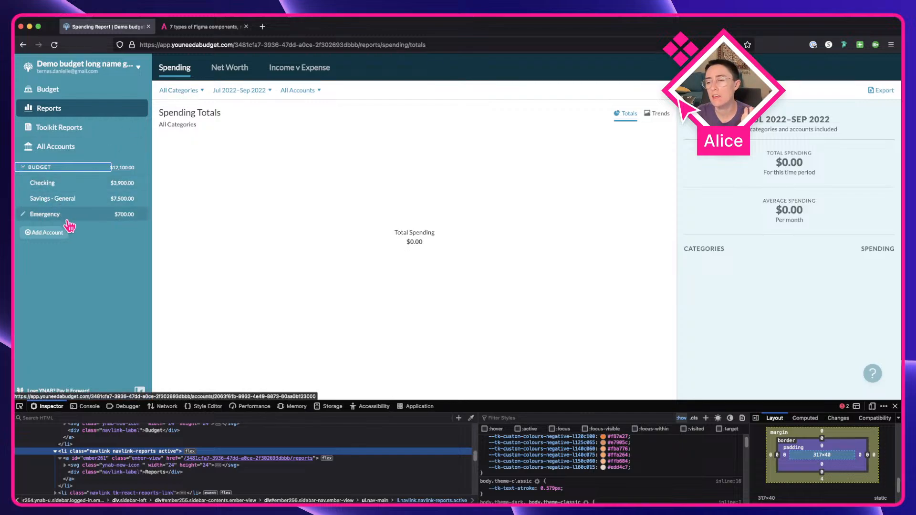
# Step: Review the Button / Budget menu and Side bar components on the Figma canvas
pyautogui.hotkey('ctrl', 'Right')
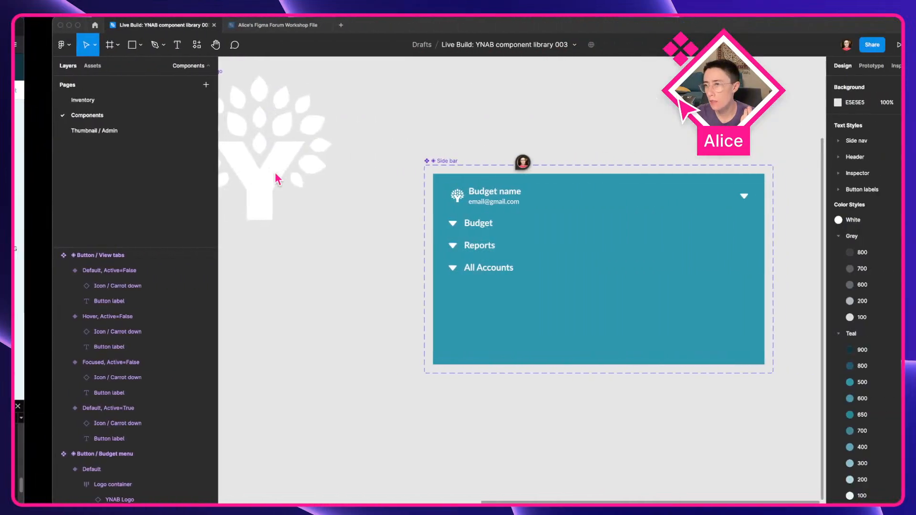
pyautogui.hscroll(-2, 402, 342)
pyautogui.scroll(-5, 402, 343)
pyautogui.moveTo(403, 342); pyautogui.dragTo(593, 330)
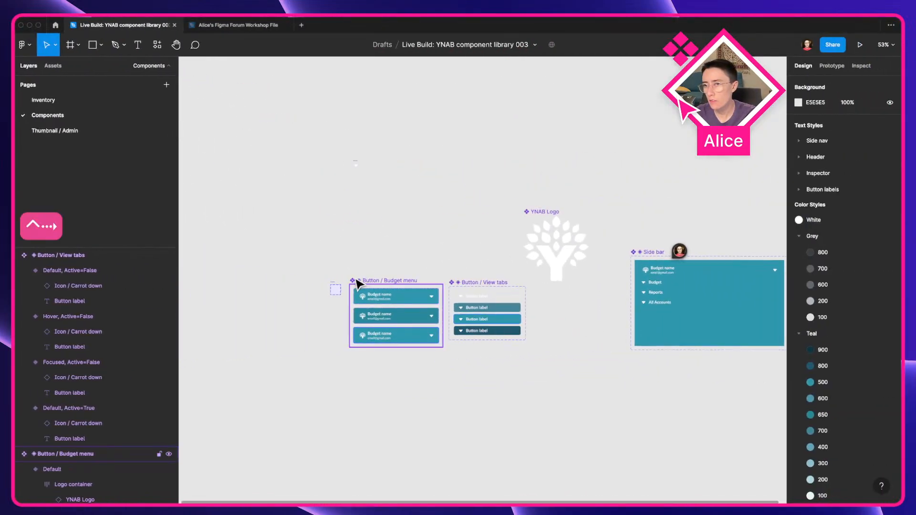
pyautogui.scroll(8, 358, 282)
pyautogui.moveTo(352, 276); pyautogui.dragTo(398, 209)
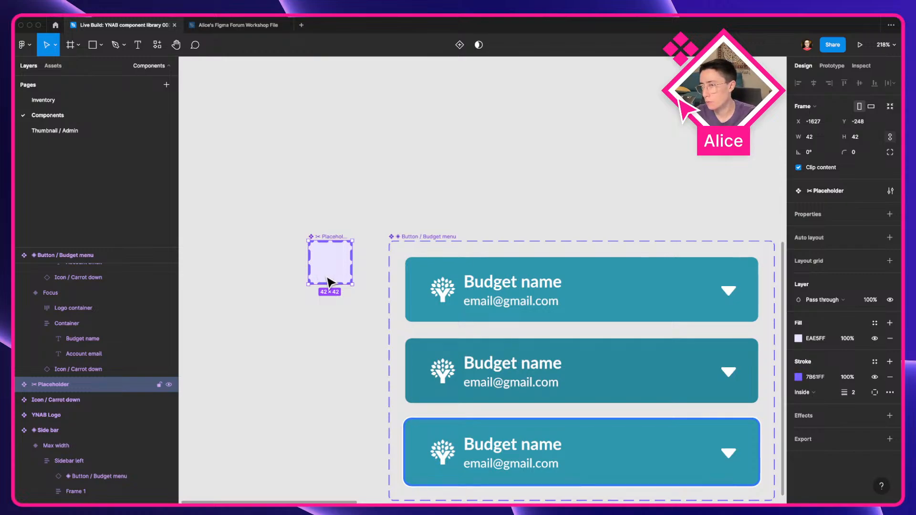
pyautogui.hotkey('ctrl', 'Left')
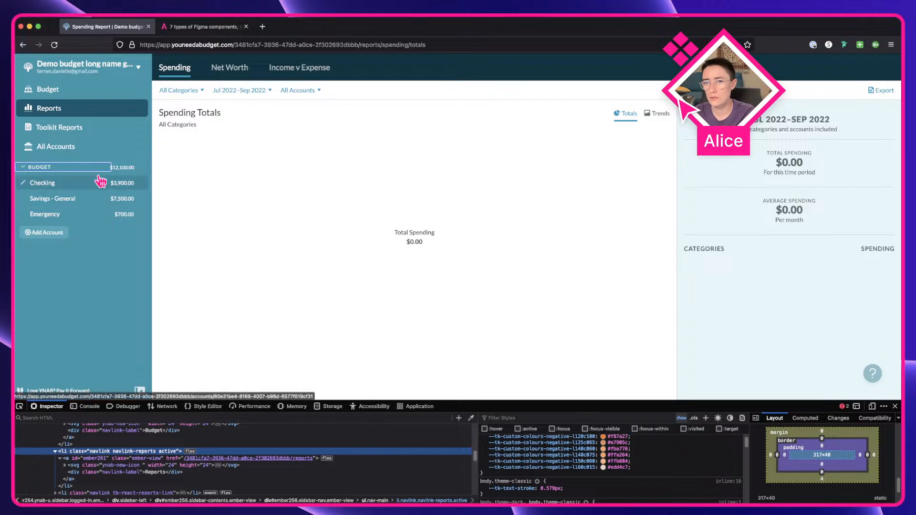
# Step: Zoom into the live sidebar and repeatedly collapse and expand the Budget group to study its states
pyautogui.scroll(10, 39, 169)
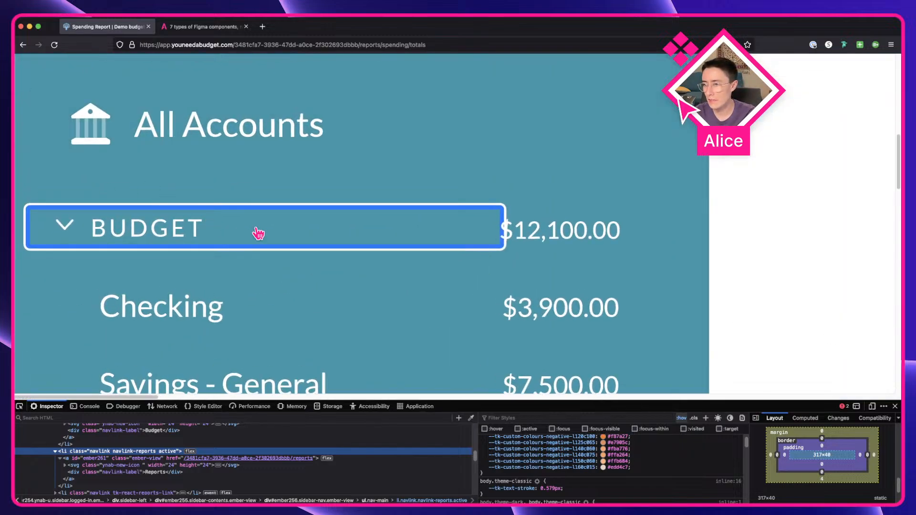
pyautogui.click(311, 200)
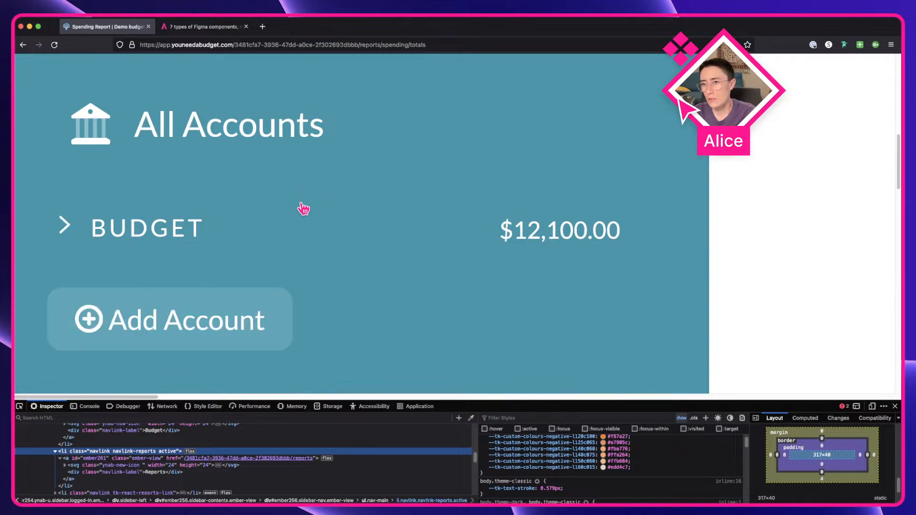
pyautogui.click(207, 224)
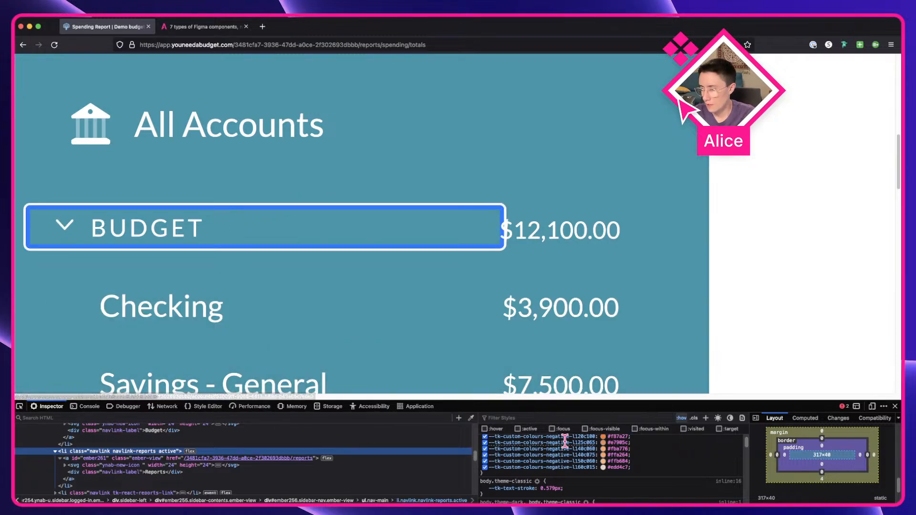
pyautogui.press('Tab')
pyautogui.click(490, 367)
pyautogui.scroll(5, 488, 367)
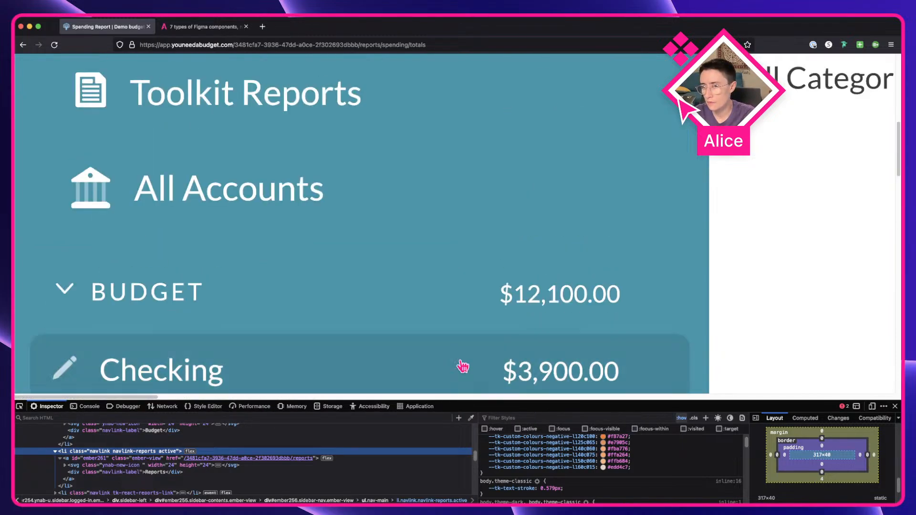
pyautogui.doubleClick(257, 308)
pyautogui.click(258, 308)
pyautogui.click(260, 307)
pyautogui.click(259, 307)
pyautogui.click(190, 305)
pyautogui.click(212, 306)
pyautogui.click(212, 306)
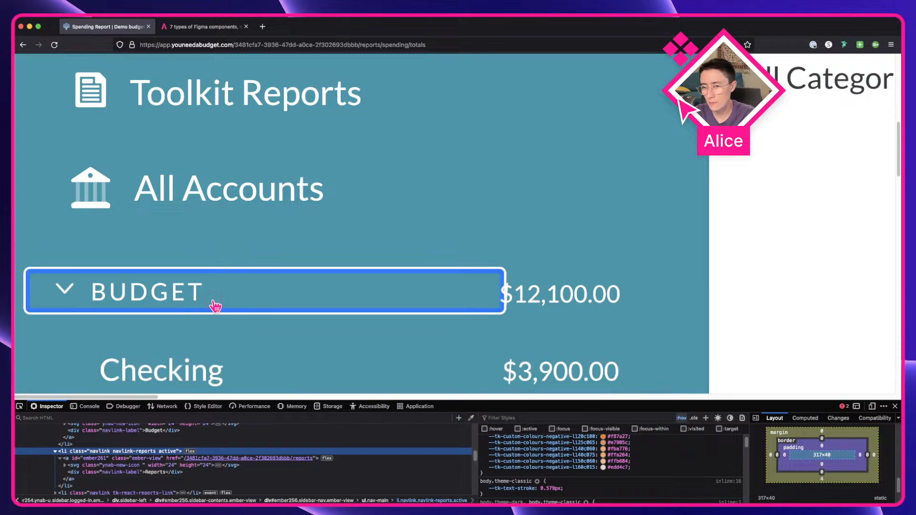
pyautogui.click(152, 307)
pyautogui.click(333, 264)
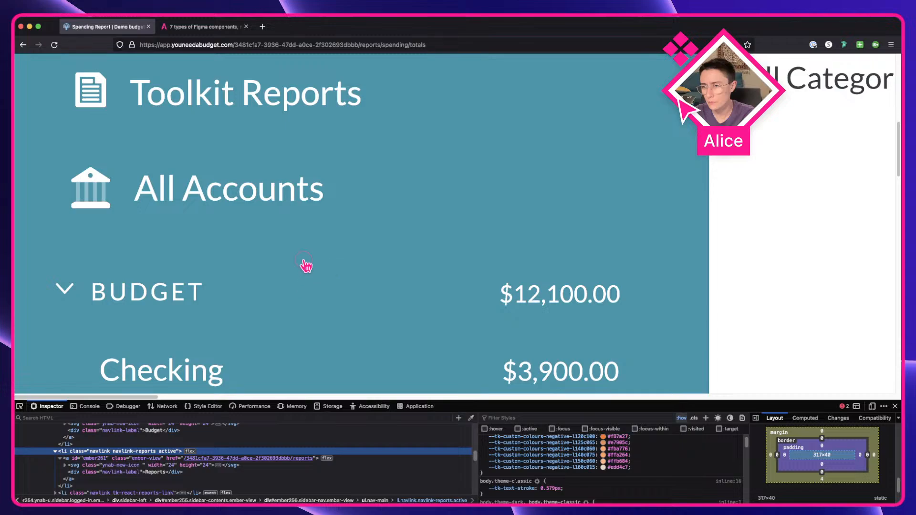
pyautogui.click(304, 263)
pyautogui.click(304, 263)
pyautogui.click(304, 264)
pyautogui.click(304, 263)
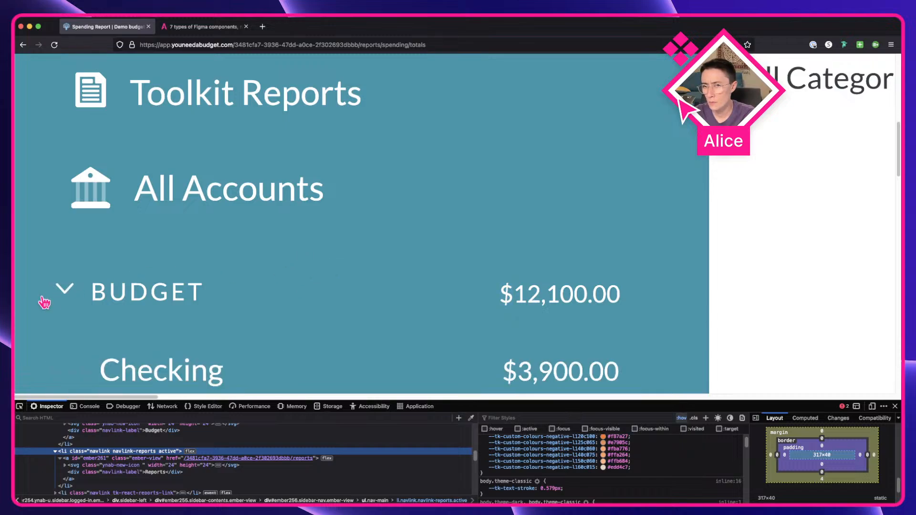
pyautogui.click(107, 290)
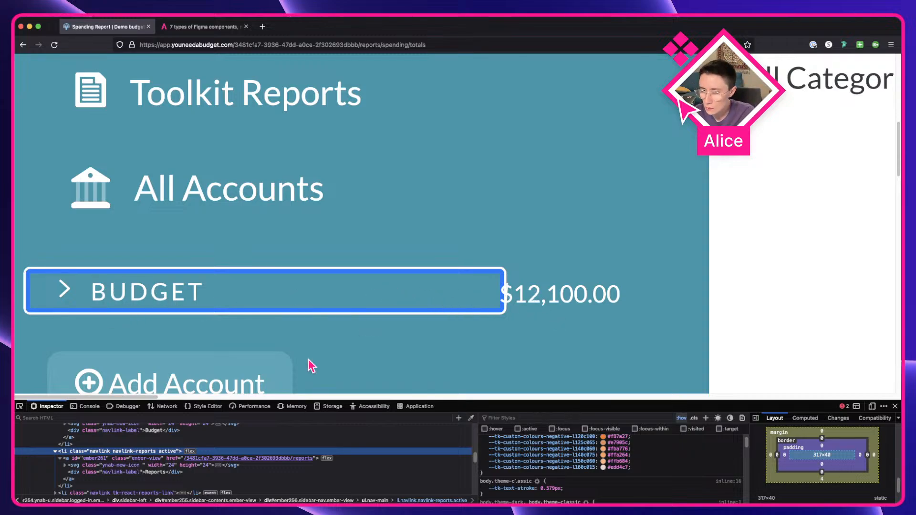
# Step: Inspect the sidebar's accounts group and All Accounts link elements in the developer tools
pyautogui.click(60, 459)
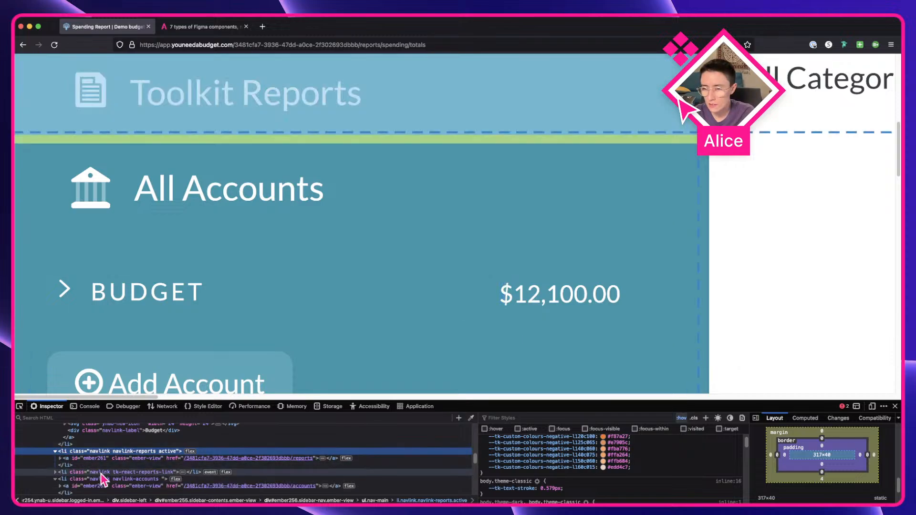
pyautogui.click(56, 479)
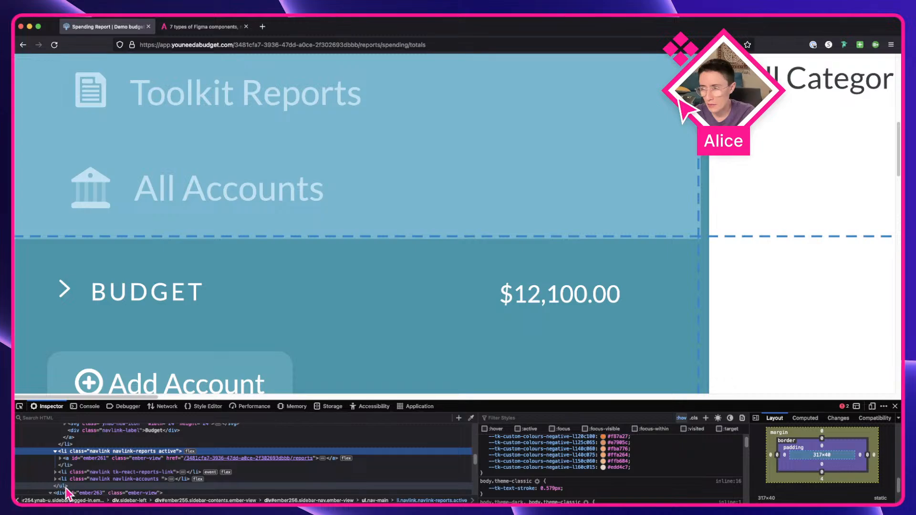
pyautogui.click(20, 406)
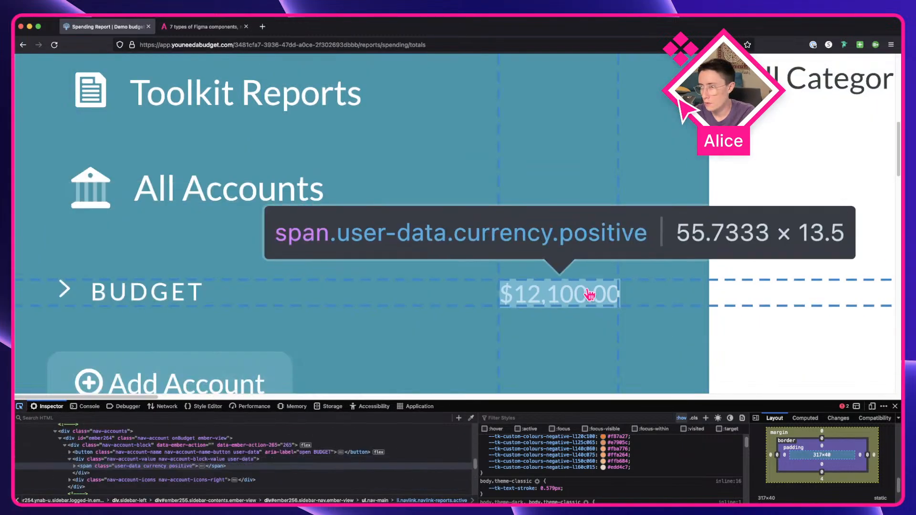
pyautogui.click(613, 298)
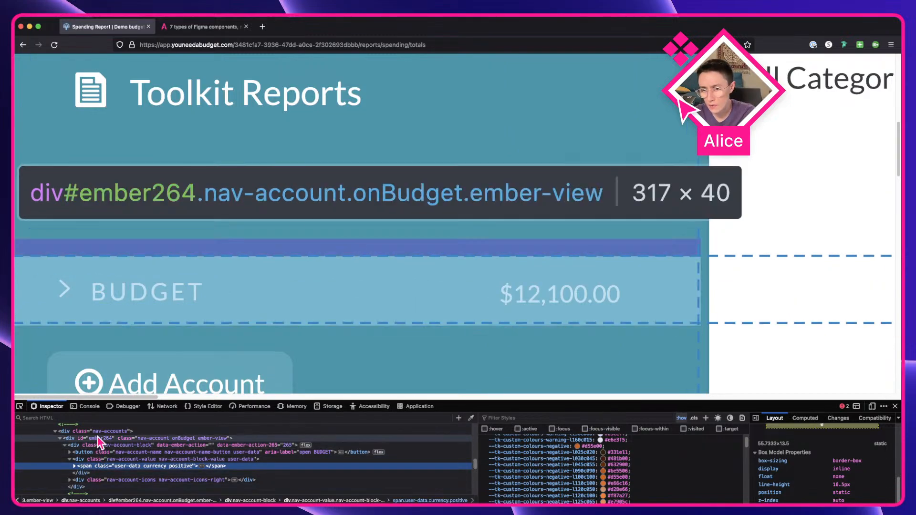
pyautogui.click(97, 432)
pyautogui.scroll(1, 130, 462)
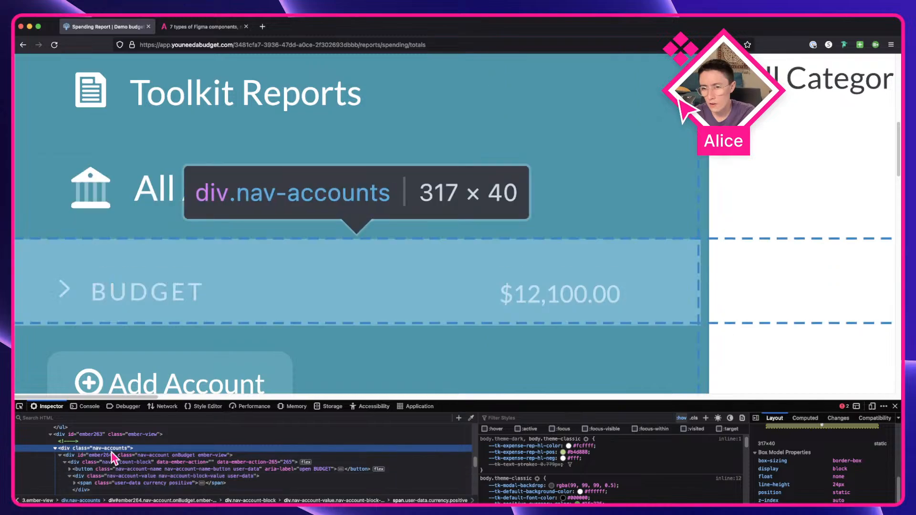
pyautogui.click(111, 457)
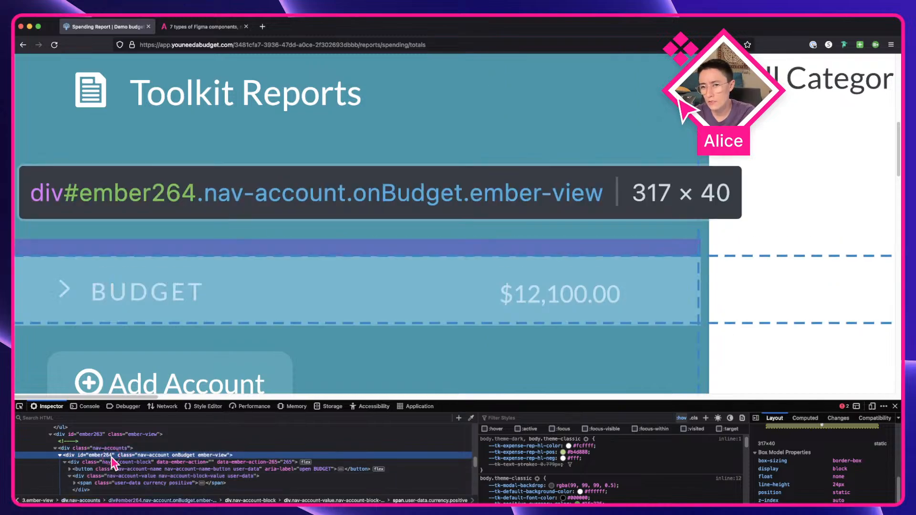
pyautogui.click(122, 462)
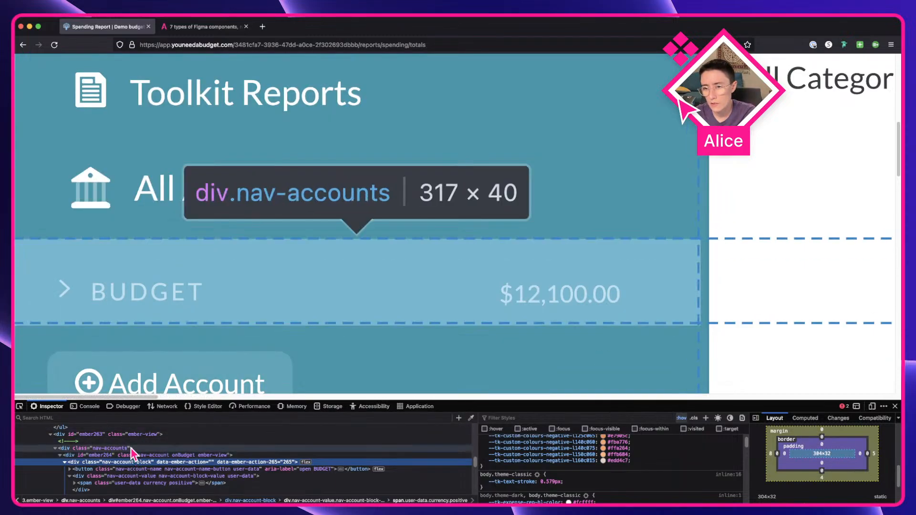
pyautogui.scroll(2, 131, 448)
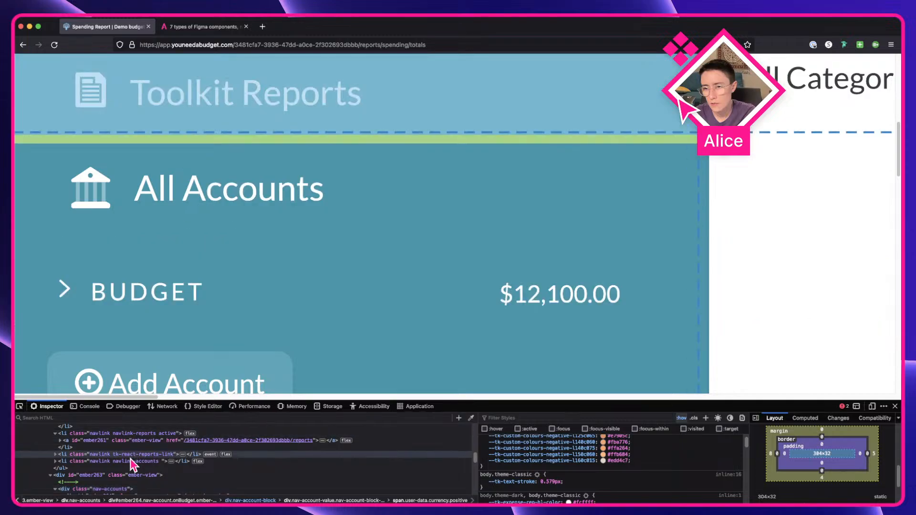
pyautogui.click(56, 462)
pyautogui.click(82, 471)
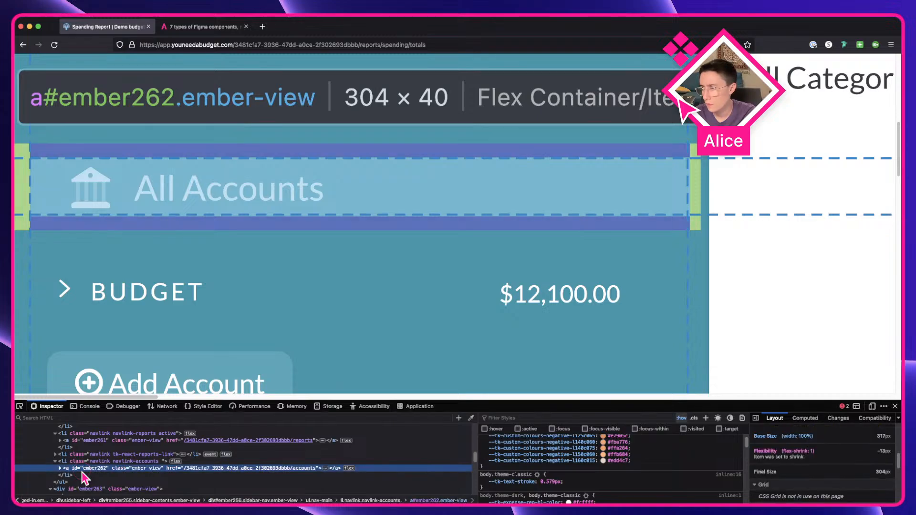
pyautogui.scroll(-5, 803, 472)
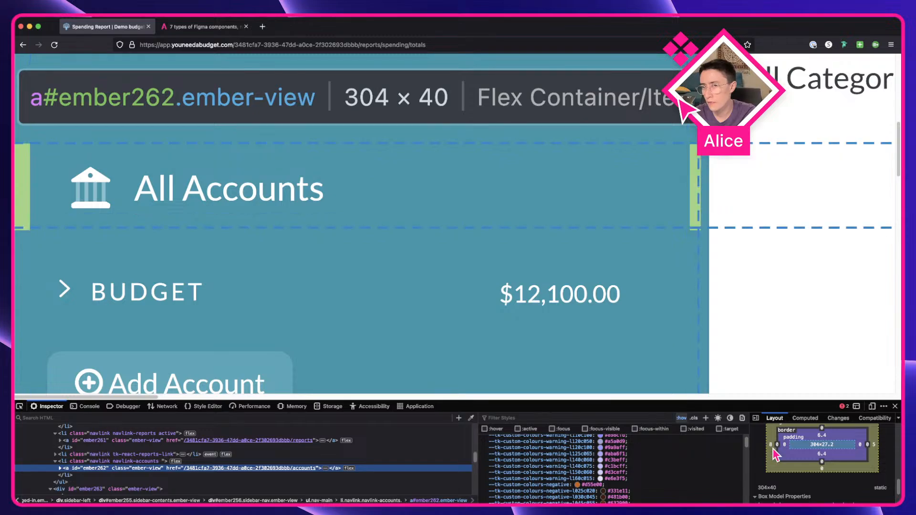
# Step: Select the View tabs instances inside the Side bar's link frame to check their layout settings
pyautogui.hotkey('ctrl', 'Right')
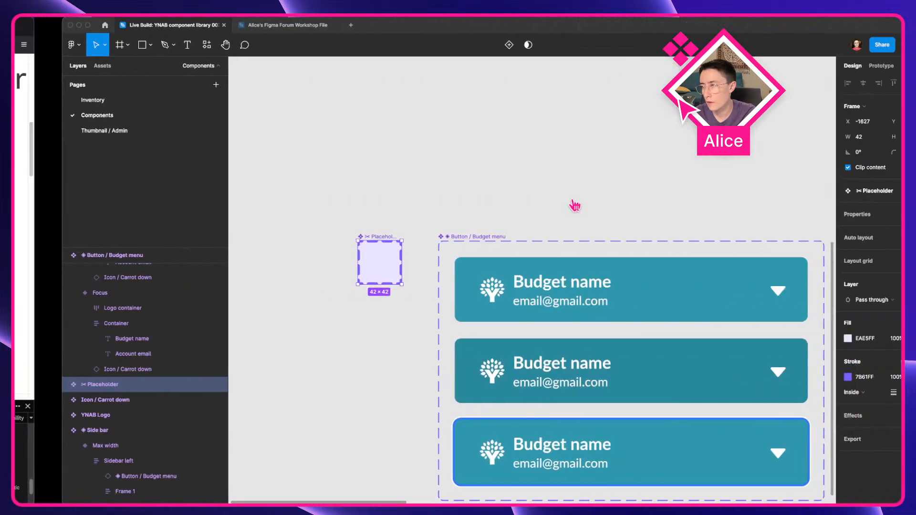
pyautogui.scroll(-5, 532, 353)
pyautogui.moveTo(523, 355); pyautogui.dragTo(214, 307)
pyautogui.moveTo(594, 290); pyautogui.dragTo(356, 307)
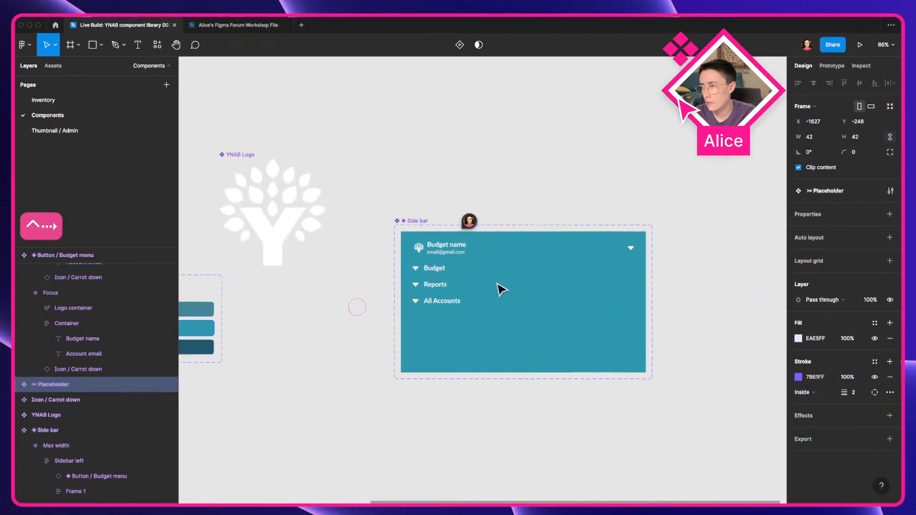
pyautogui.scroll(4, 590, 283)
pyautogui.click(249, 260)
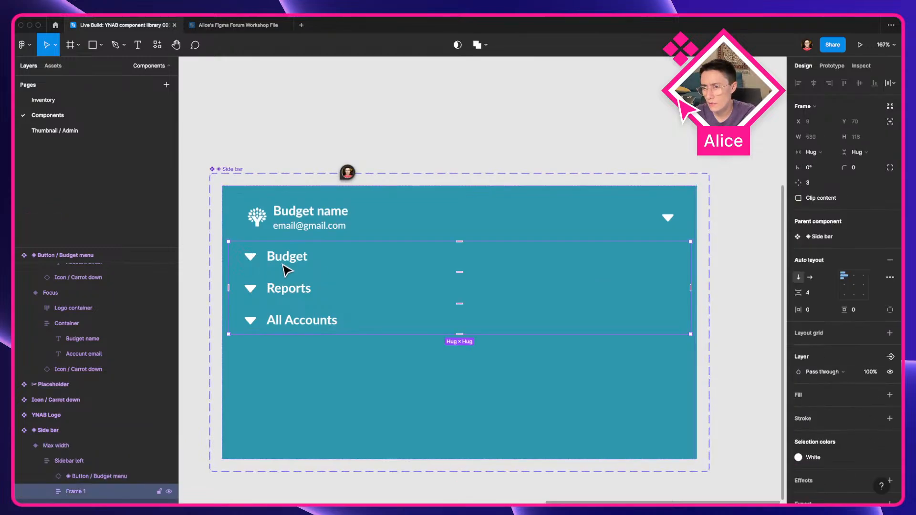
pyautogui.doubleClick(288, 270)
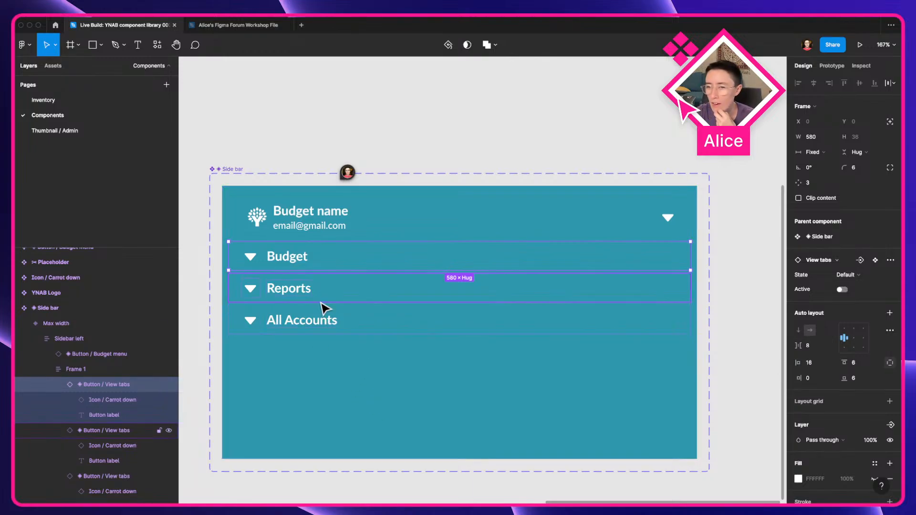
# Step: Inspect the Budget group's account block and name button elements in the developer tools
pyautogui.hotkey('ctrl', 'Left')
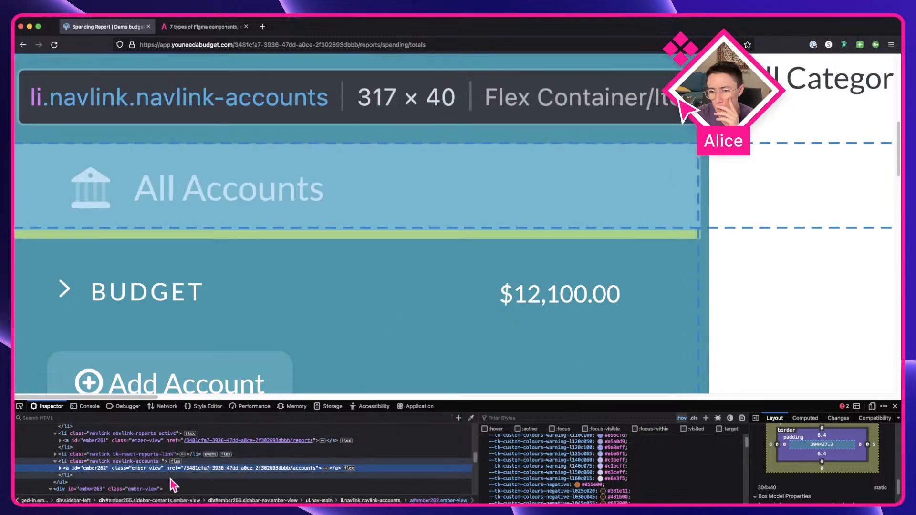
pyautogui.scroll(-1, 169, 487)
pyautogui.scroll(-1, 168, 487)
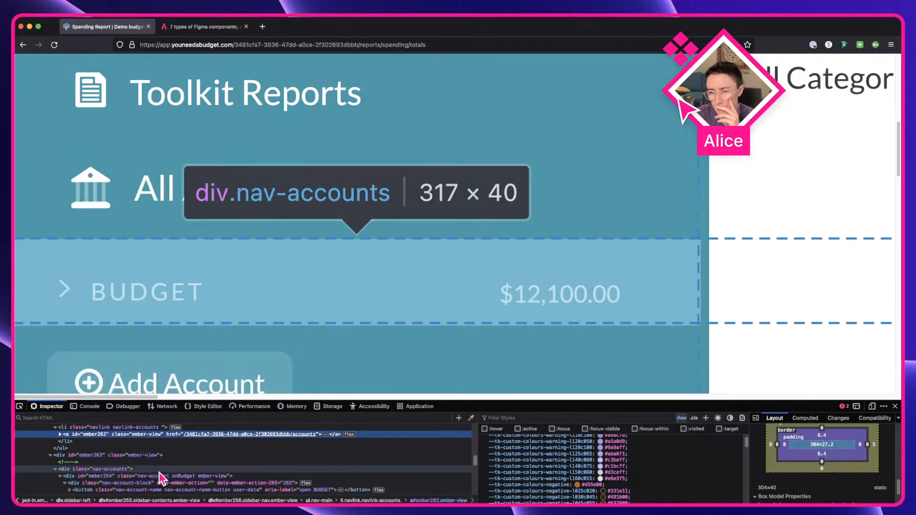
pyautogui.click(160, 483)
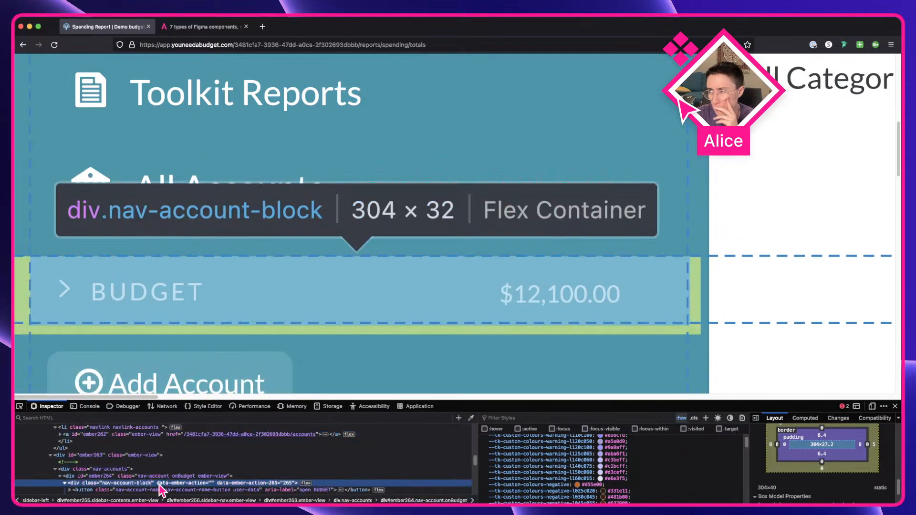
pyautogui.scroll(2, 842, 482)
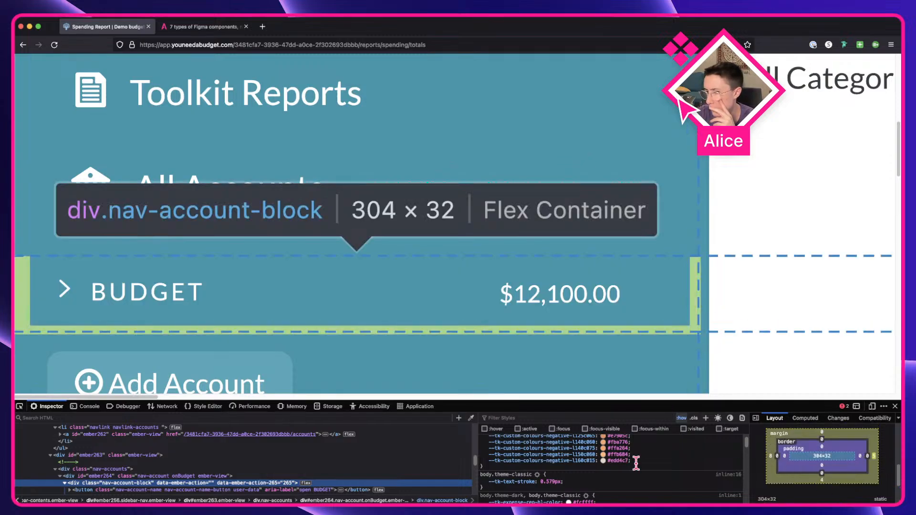
pyautogui.scroll(-1, 389, 451)
pyautogui.scroll(-1, 385, 446)
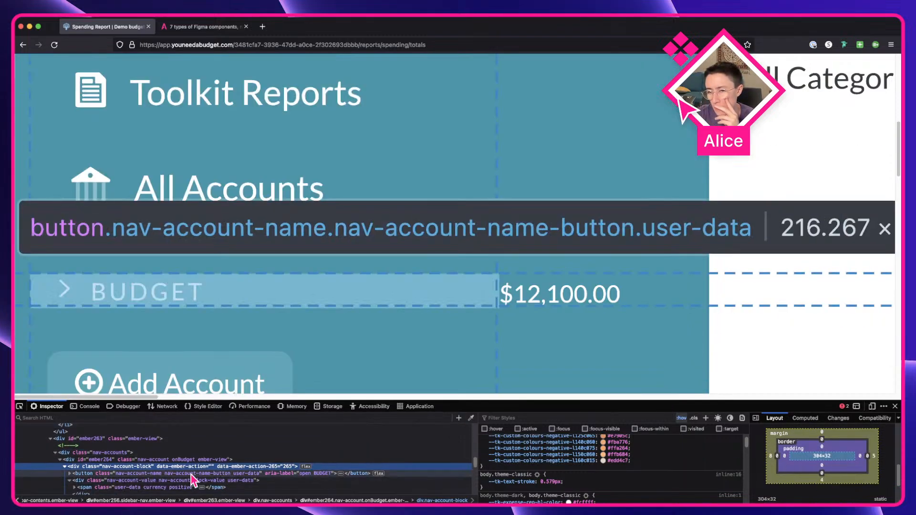
pyautogui.scroll(-2, 108, 481)
pyautogui.click(70, 469)
pyautogui.click(86, 461)
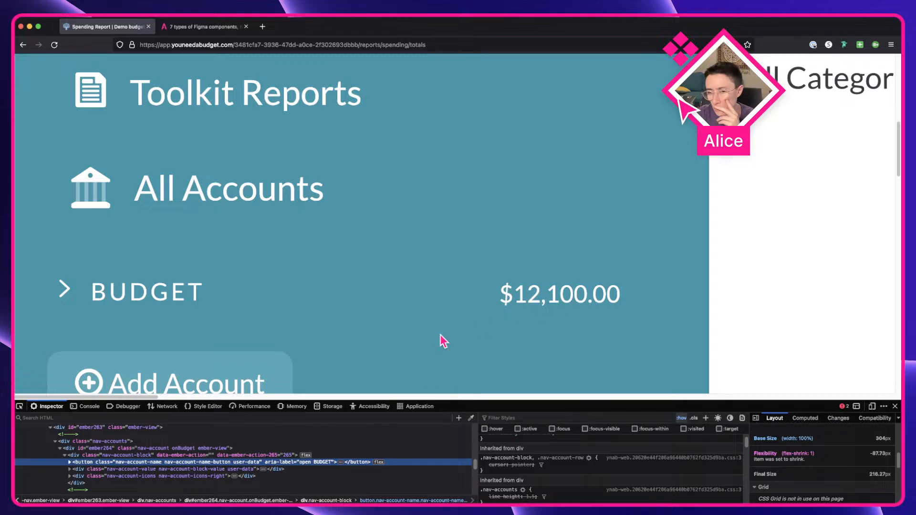
# Step: Toggle the Budget group open and closed several times to watch how its chevron and account list change
pyautogui.click(606, 299)
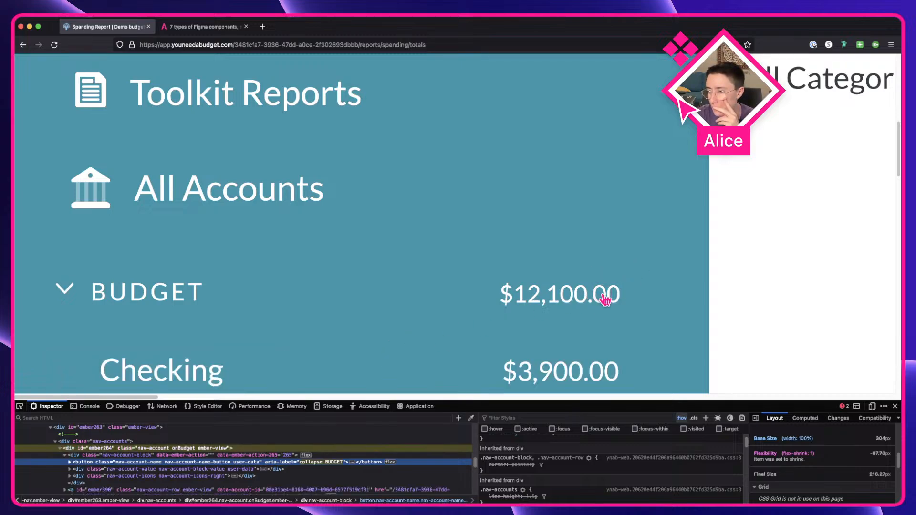
pyautogui.click(605, 300)
pyautogui.click(605, 300)
pyautogui.click(605, 300)
pyautogui.click(605, 300)
pyautogui.click(605, 300)
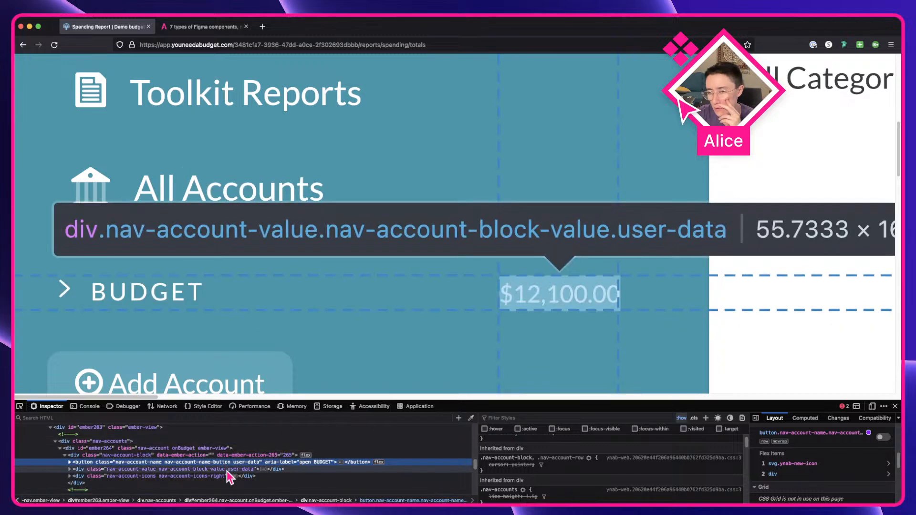
# Step: Inspect the Budget group's balance value and right-hand icons elements and their CSS rules in the developer tools
pyautogui.click(228, 470)
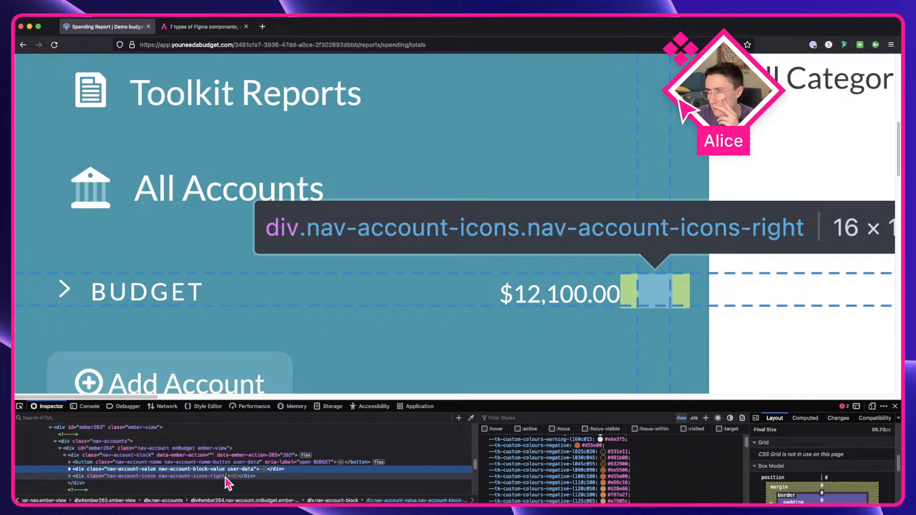
pyautogui.doubleClick(226, 477)
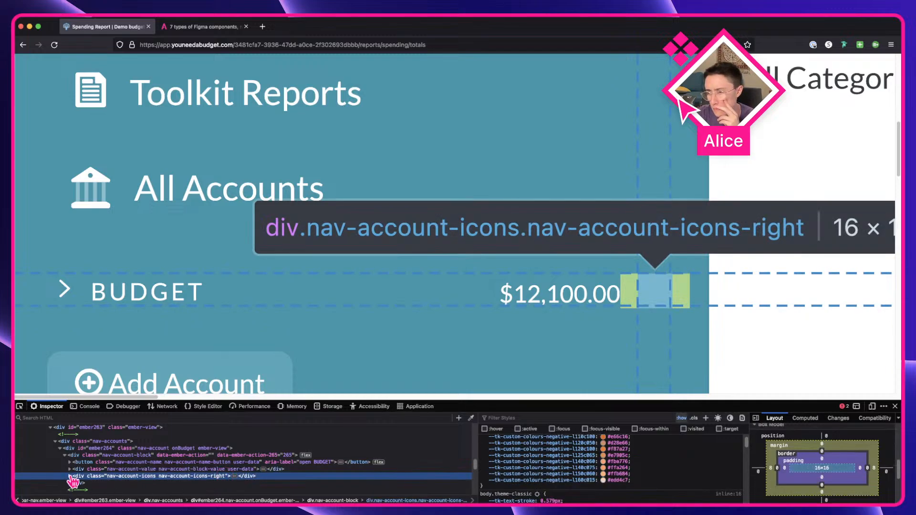
pyautogui.scroll(-1, 214, 473)
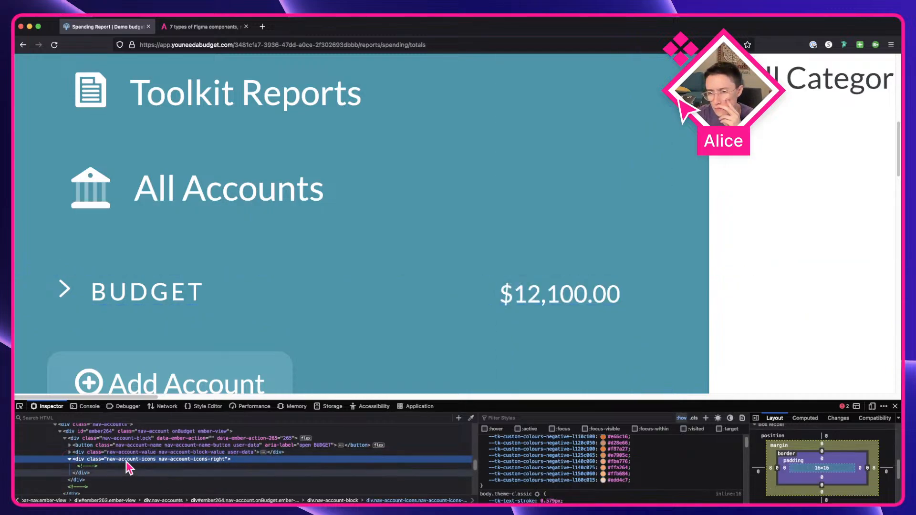
pyautogui.scroll(5, 537, 452)
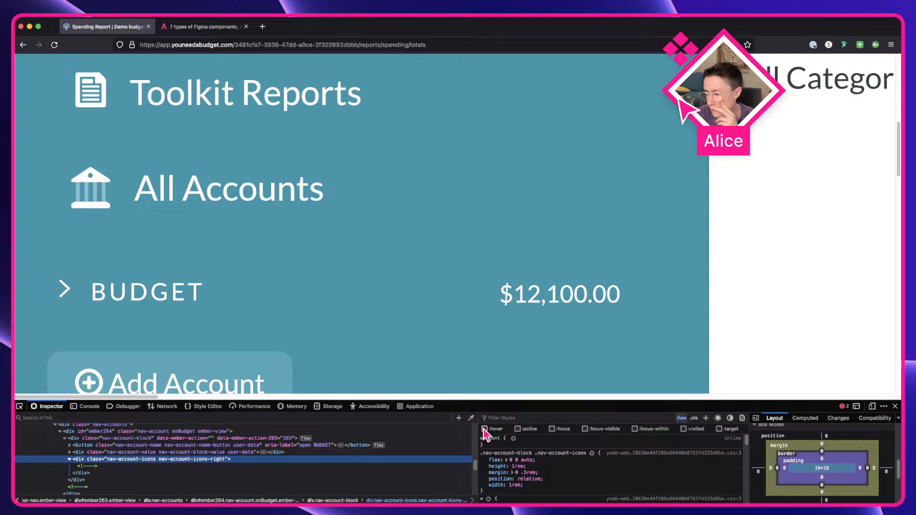
pyautogui.click(517, 429)
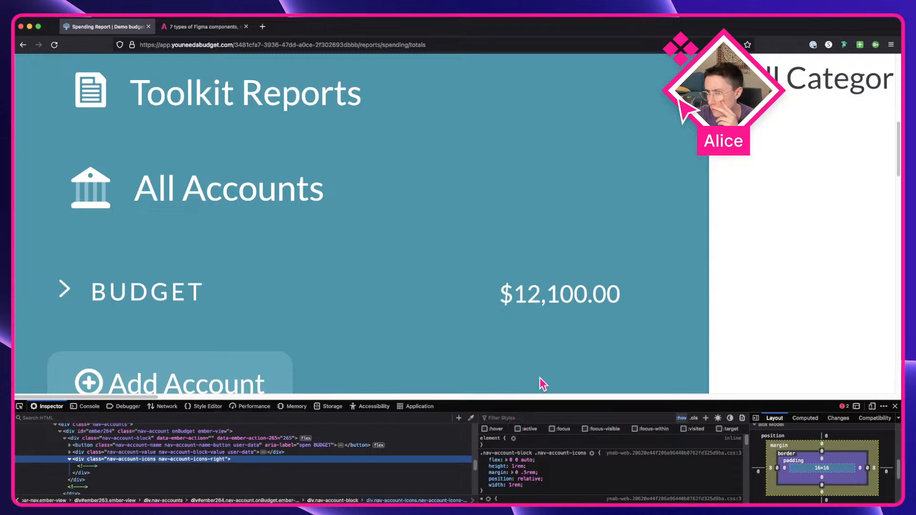
pyautogui.click(638, 283)
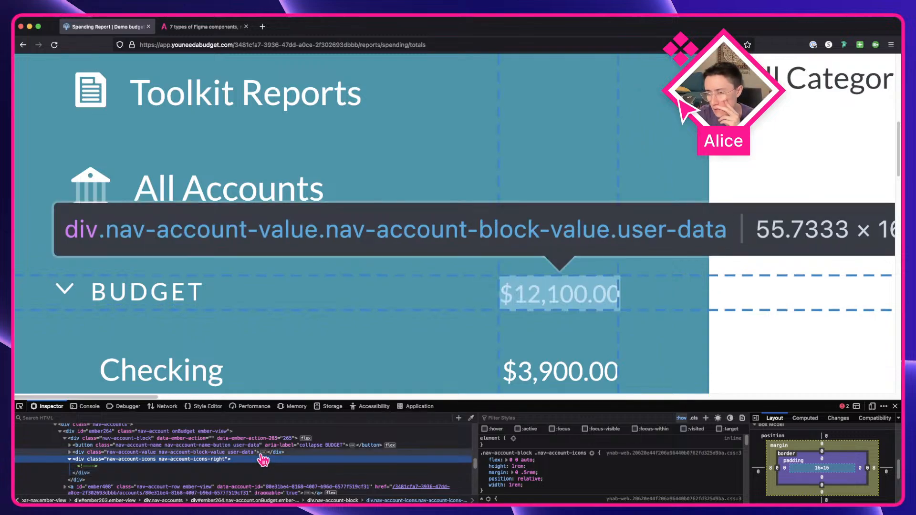
# Step: Scroll through the expanded Budget group's account rows to examine their hover styling
pyautogui.scroll(-5, 426, 352)
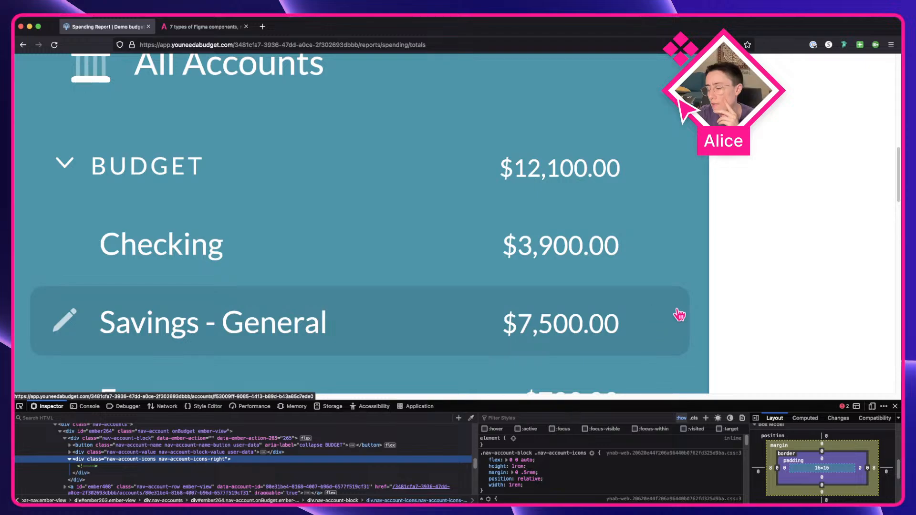
pyautogui.scroll(-1, 680, 315)
pyautogui.scroll(-1, 662, 367)
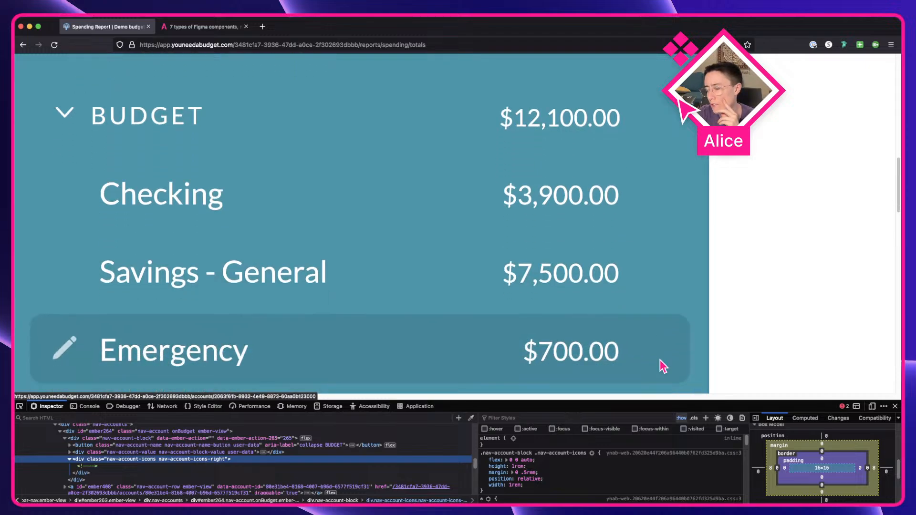
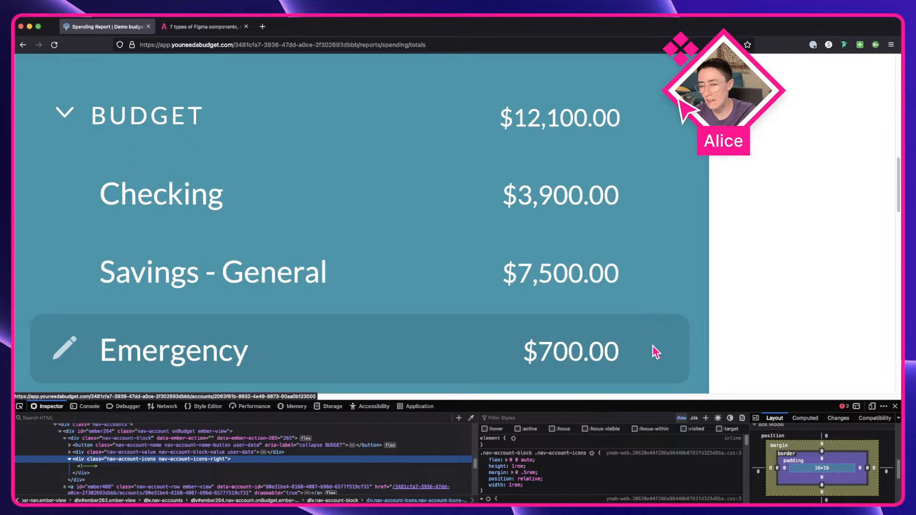
# Step: Collapse the BUDGET account group in the live web app to inspect its header row
pyautogui.scroll(3, 657, 352)
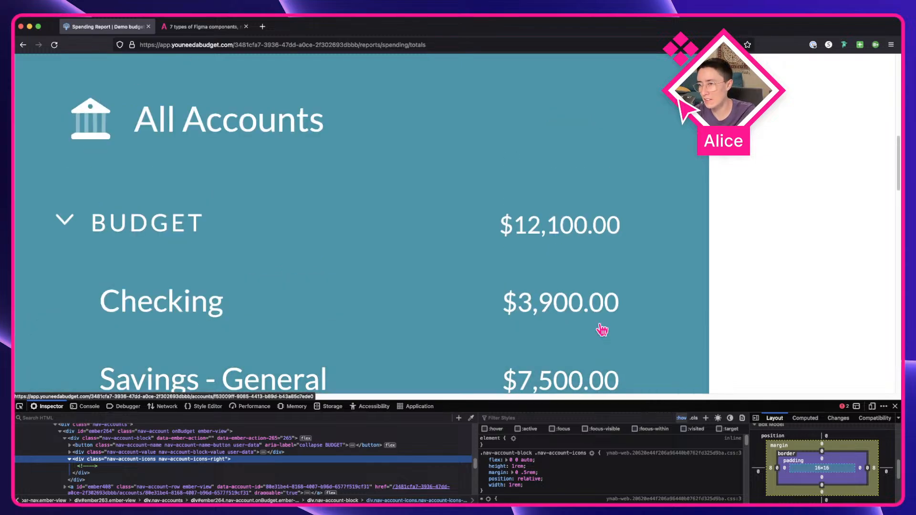
pyautogui.click(645, 226)
pyautogui.click(646, 227)
pyautogui.click(645, 226)
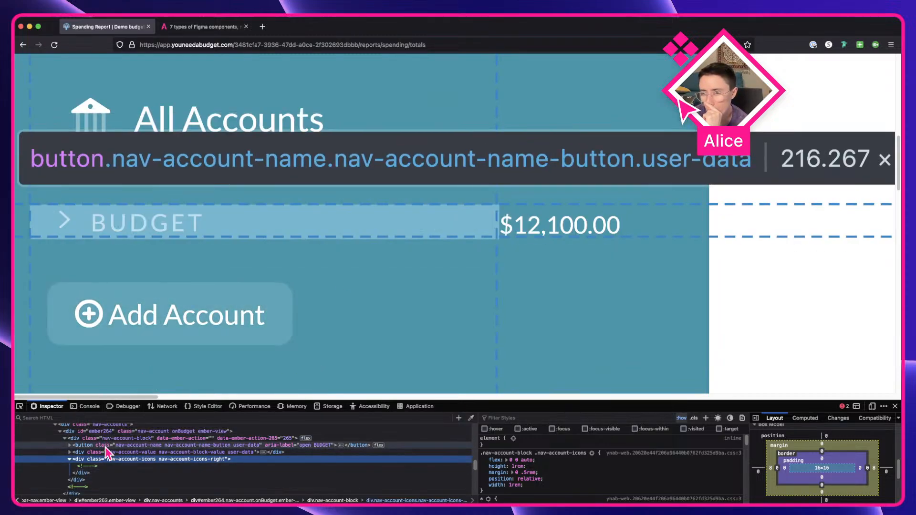
# Step: Pull a copy of the carrot-down icon out of the sidebar component onto the empty canvas
pyautogui.hotkey('ctrl', 'Right')
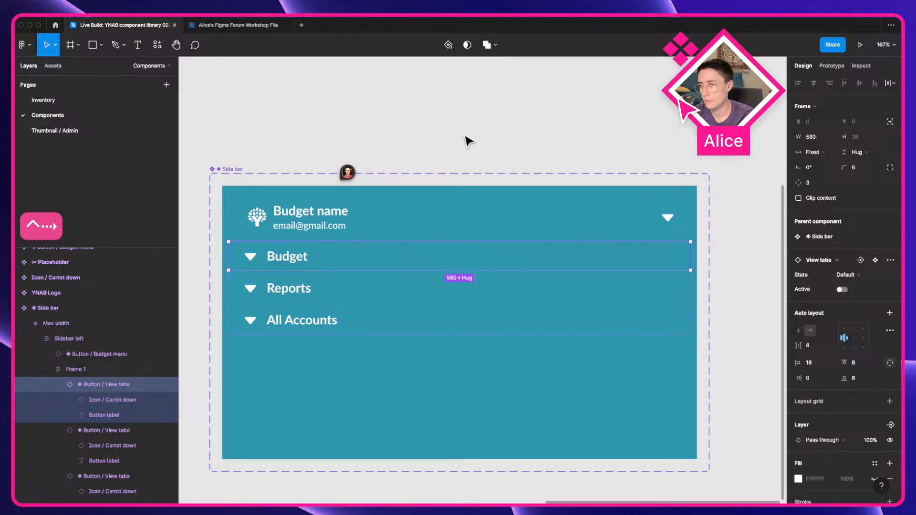
pyautogui.moveTo(465, 135); pyautogui.dragTo(550, 91)
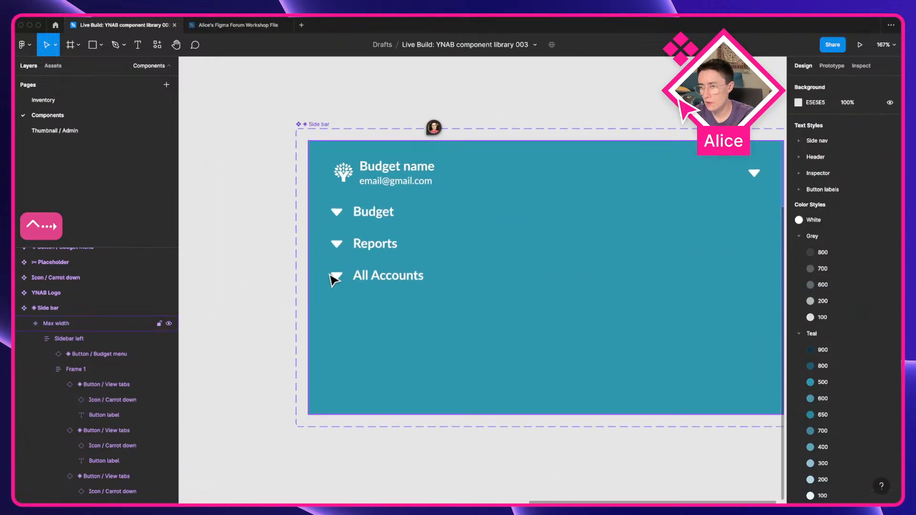
pyautogui.tripleClick(329, 275)
pyautogui.doubleClick(330, 275)
pyautogui.moveTo(338, 276); pyautogui.dragTo(357, 346)
pyautogui.scroll(5, 357, 351)
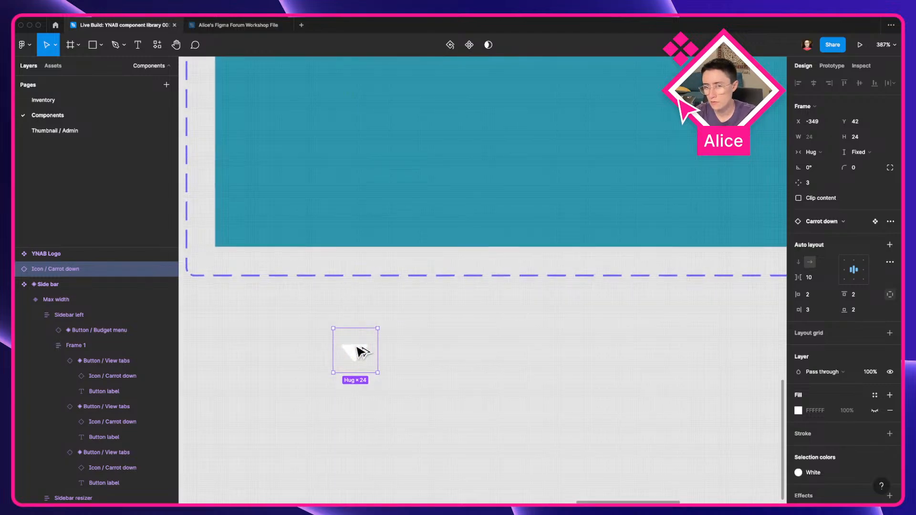
pyautogui.press('alt+super+b')
pyautogui.press('super+z')
pyautogui.click(866, 140)
# Step: Inspect the chevron SVG icon element inside the BUDGET button in the browser's developer tools
pyautogui.hotkey('ctrl', 'Left')
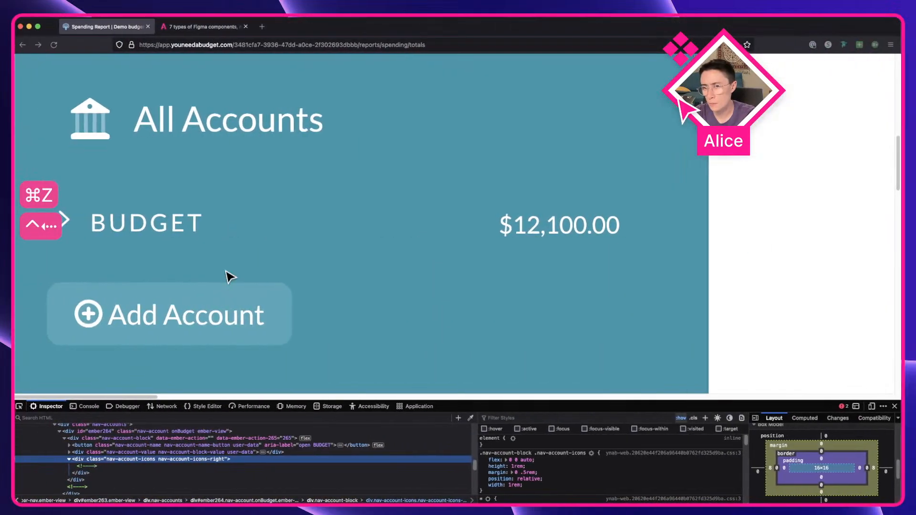
pyautogui.click(79, 446)
pyautogui.click(70, 446)
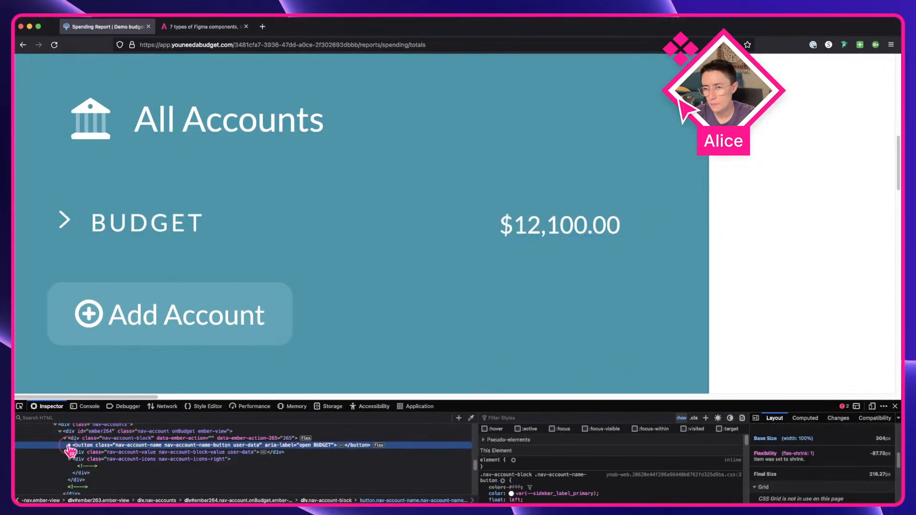
pyautogui.click(89, 453)
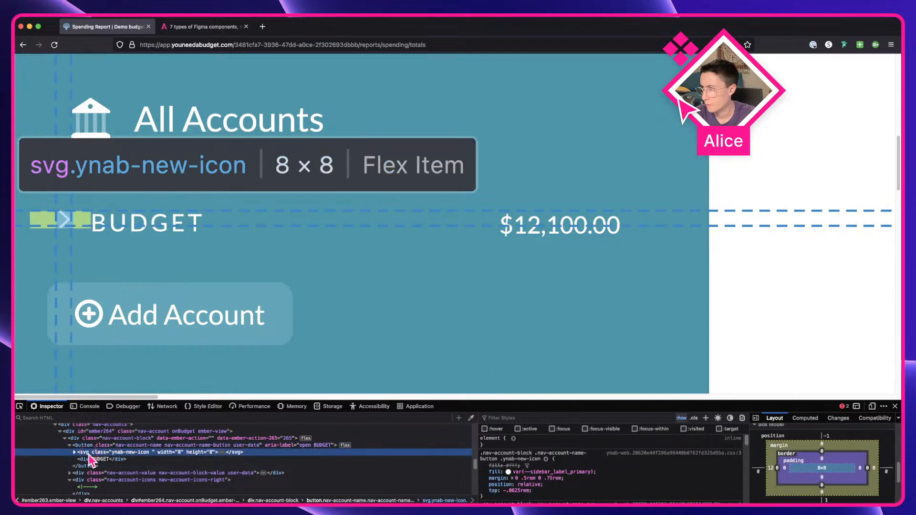
pyautogui.press('super+Tab')
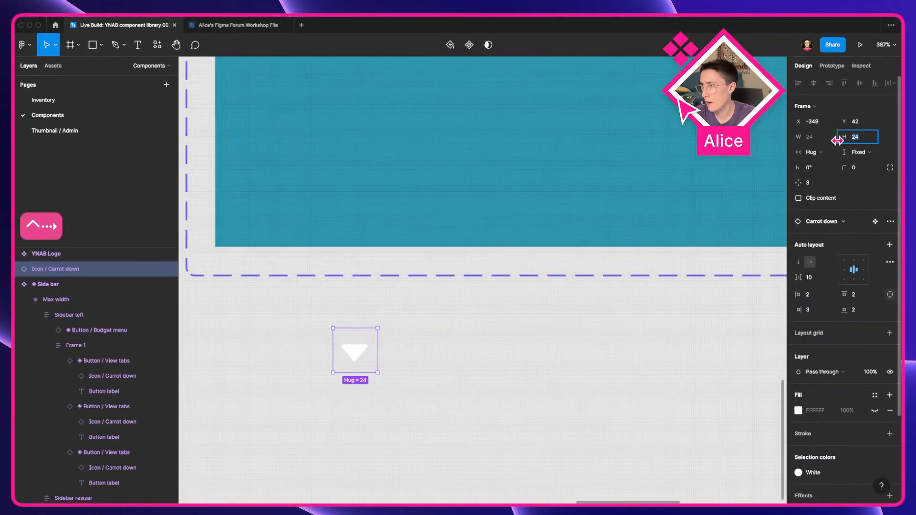
# Step: Resize the carrot-down icon frame to 8 × 8
pyautogui.click(829, 151)
pyautogui.click(826, 143)
pyautogui.click(814, 138)
pyautogui.write('8')
pyautogui.press('Tab')
pyautogui.write('8')
pyautogui.press('Tab')
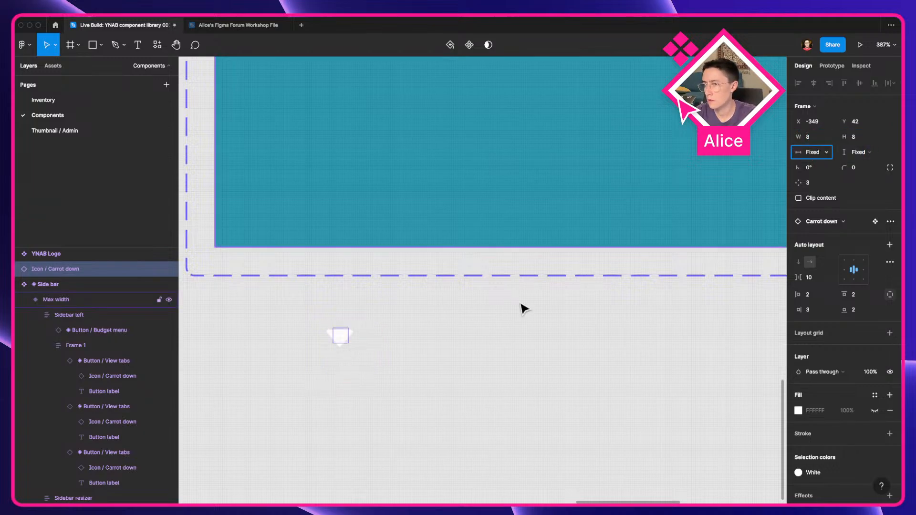
# Step: Set the polygon inside the icon to fill its frame horizontally and vertically
pyautogui.click(434, 441)
pyautogui.click(342, 340)
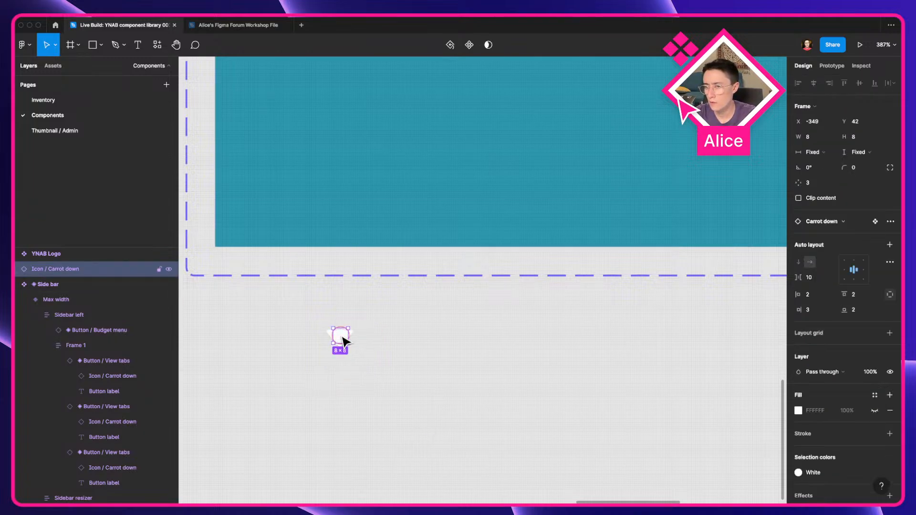
pyautogui.doubleClick(341, 340)
pyautogui.click(810, 137)
pyautogui.click(811, 149)
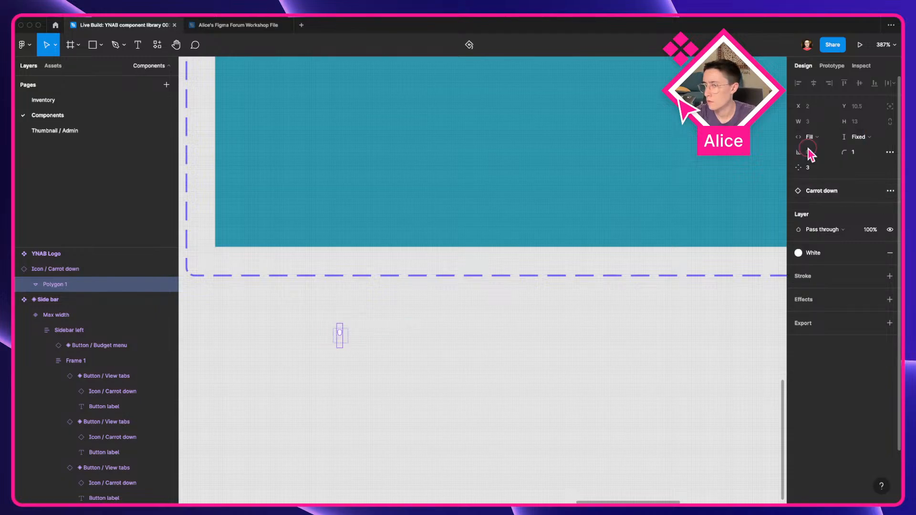
pyautogui.click(858, 137)
pyautogui.click(856, 148)
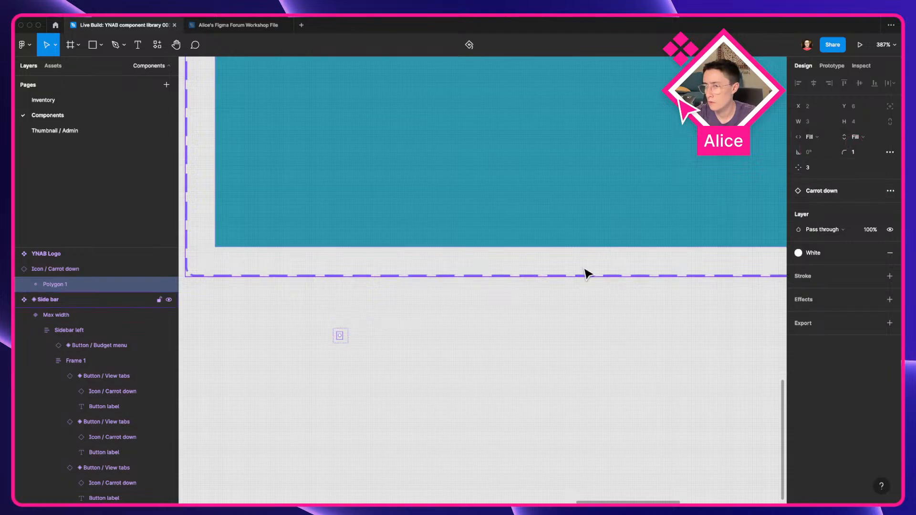
# Step: Set the icon frame's auto layout padding to 0 on all sides
pyautogui.press('Escape')
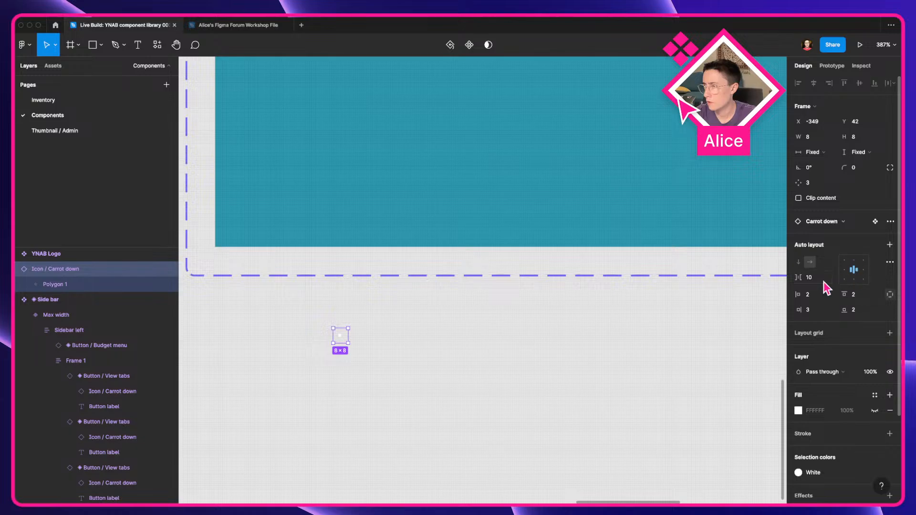
pyautogui.write('0')
pyautogui.press('Tab')
pyautogui.write('0')
pyautogui.press('Tab')
pyautogui.write('0')
pyautogui.press('Tab')
pyautogui.write('0')
pyautogui.press('Tab')
# Step: Select the icon frame and its polygon to check their sizing
pyautogui.click(281, 467)
pyautogui.click(343, 339)
pyautogui.doubleClick(343, 340)
pyautogui.click(380, 343)
pyautogui.doubleClick(339, 338)
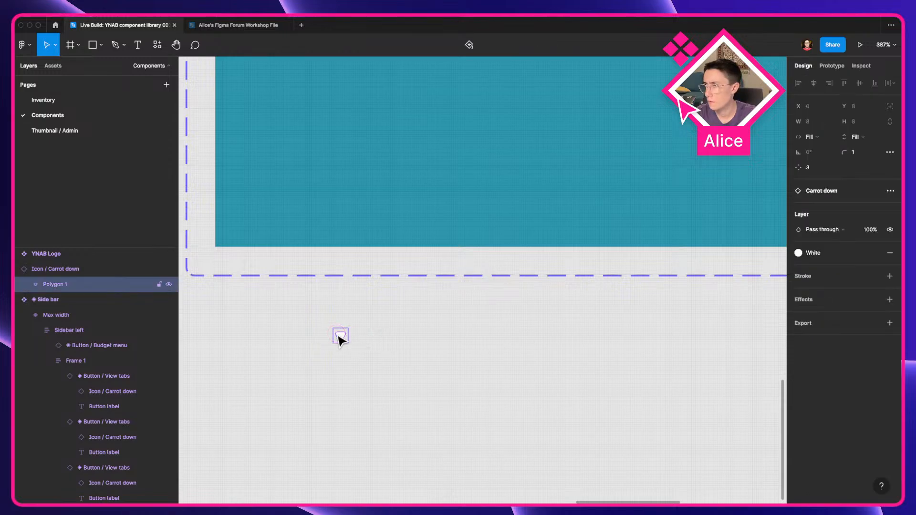
pyautogui.click(388, 345)
pyautogui.click(342, 342)
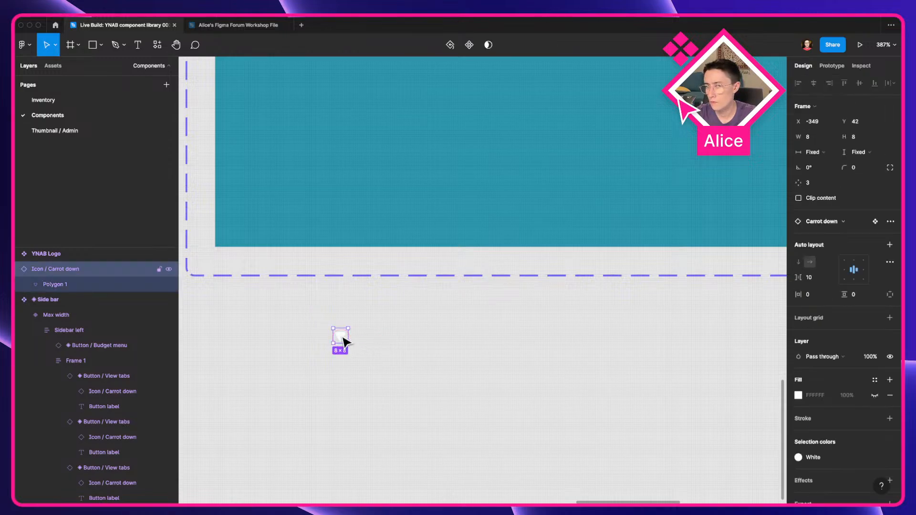
# Step: Add a text layer reading "budget" just right of the carrot-down icon
pyautogui.scroll(-5, 343, 340)
pyautogui.moveTo(338, 339); pyautogui.dragTo(485, 471)
pyautogui.scroll(5, 433, 407)
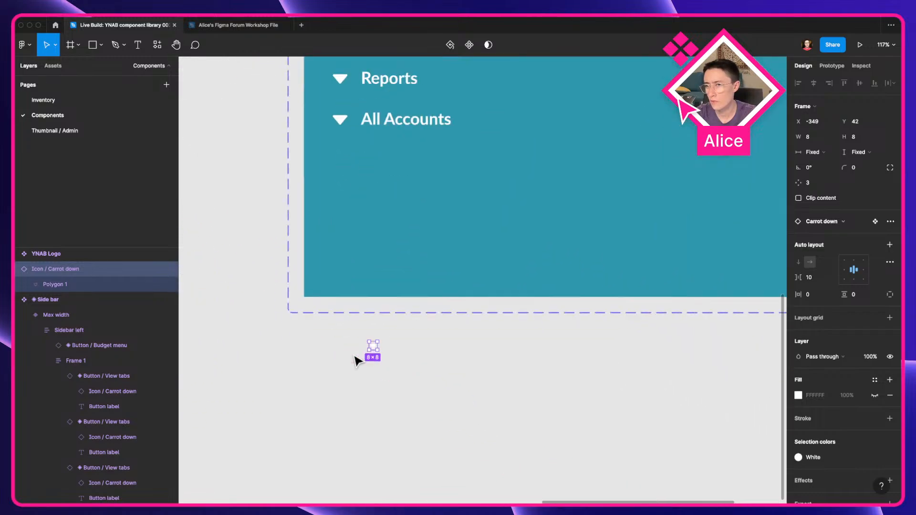
pyautogui.press('t')
pyautogui.click(394, 340)
pyautogui.write('busget')
pyautogui.press('super+a')
pyautogui.write('budget')
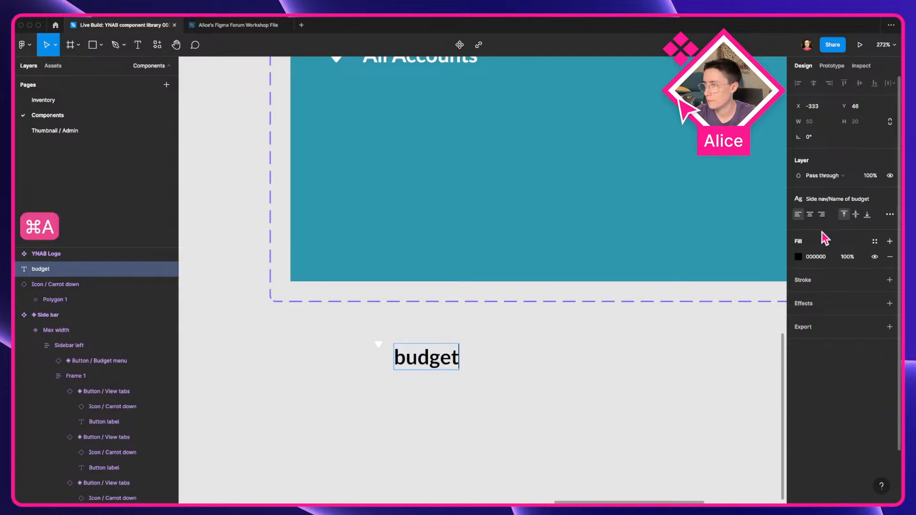
# Step: Apply the Side nav/Section text style to the budget text
pyautogui.click(831, 199)
pyautogui.scroll(1, 860, 328)
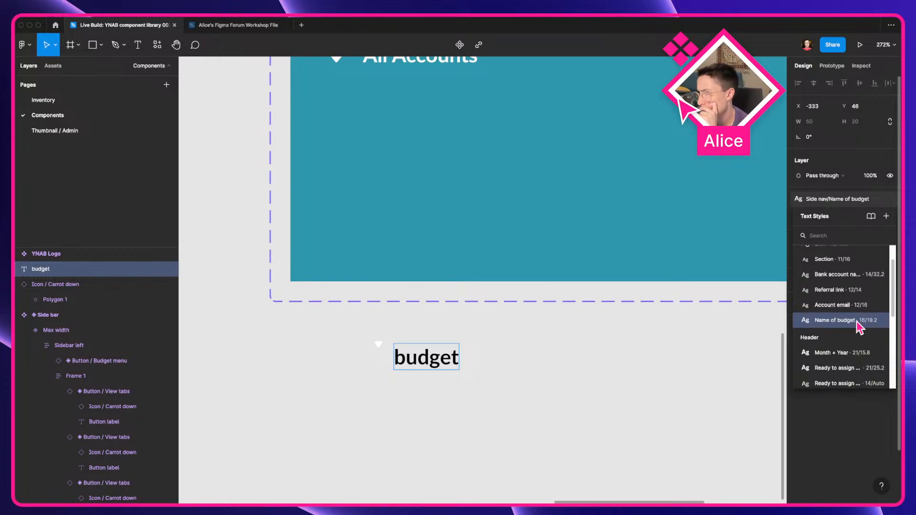
pyautogui.scroll(3, 851, 307)
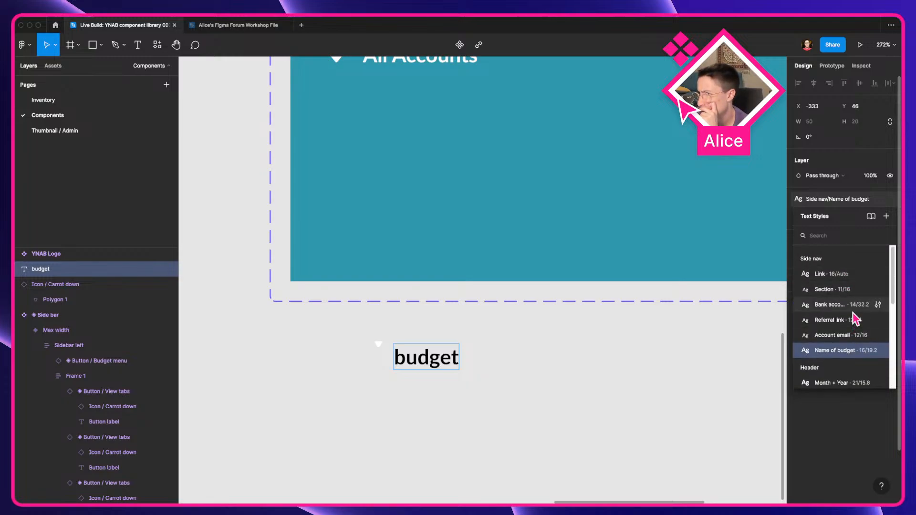
pyautogui.press('Escape')
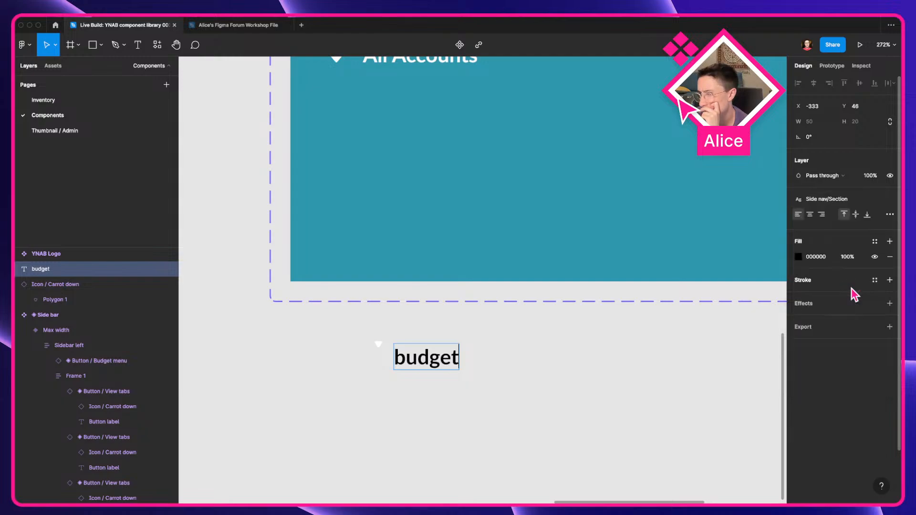
pyautogui.doubleClick(446, 356)
pyautogui.click(832, 199)
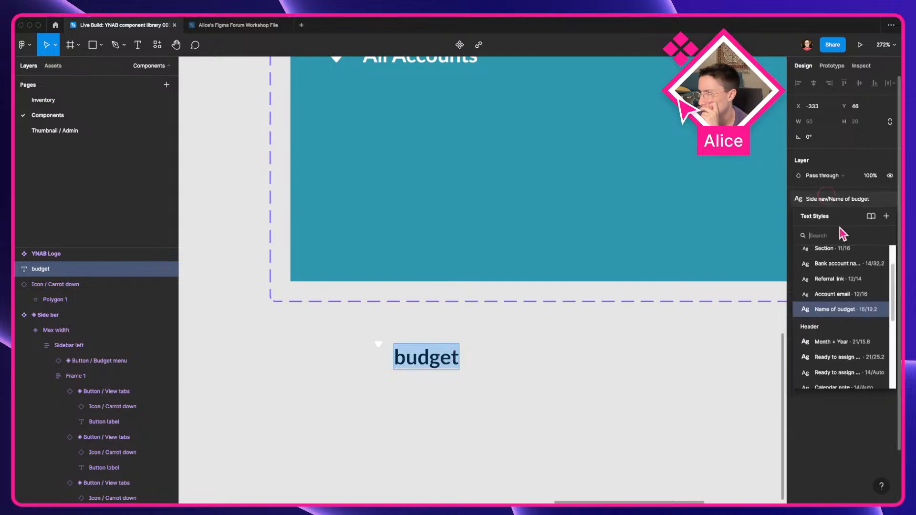
pyautogui.click(833, 266)
pyautogui.press('Escape')
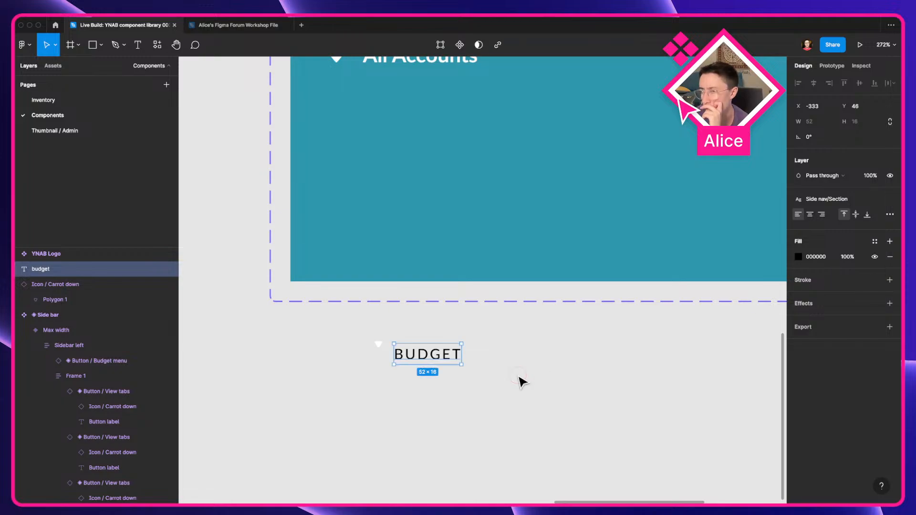
# Step: Wrap the icon and BUDGET text in an auto layout frame, aligned vertically centred
pyautogui.click(432, 351)
pyautogui.keyDown('shift'); pyautogui.click(378, 344); pyautogui.keyUp('shift')
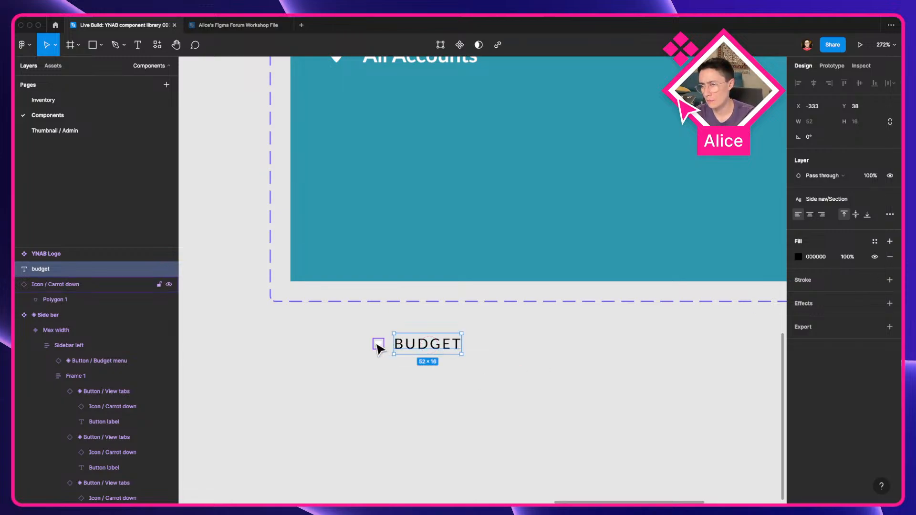
pyautogui.hotkey('shift', 'a')
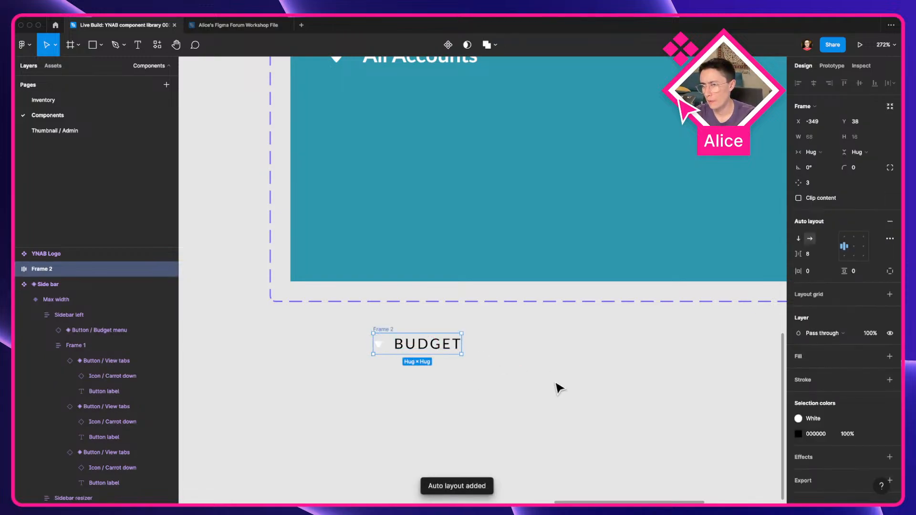
pyautogui.click(845, 248)
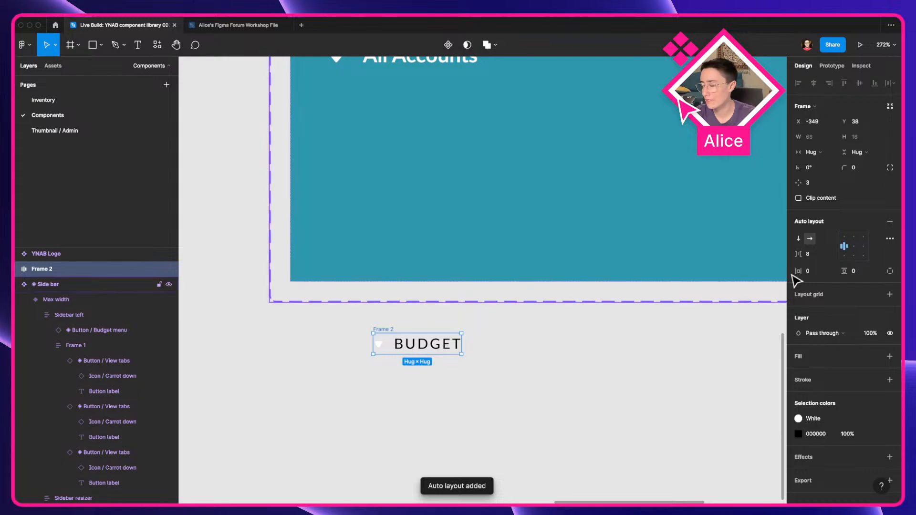
# Step: Change the frame's black selection colour to the White colour style
pyautogui.click(798, 434)
pyautogui.click(876, 435)
pyautogui.click(698, 374)
pyautogui.click(515, 370)
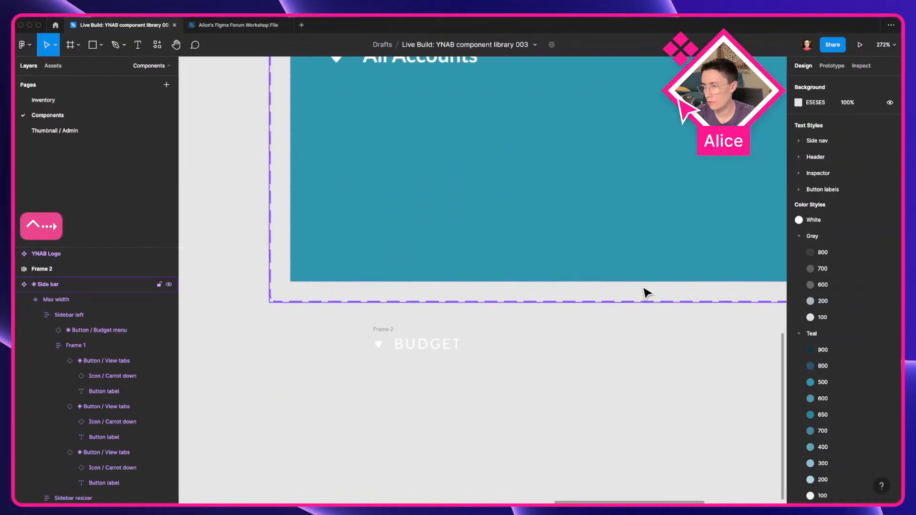
pyautogui.click(381, 332)
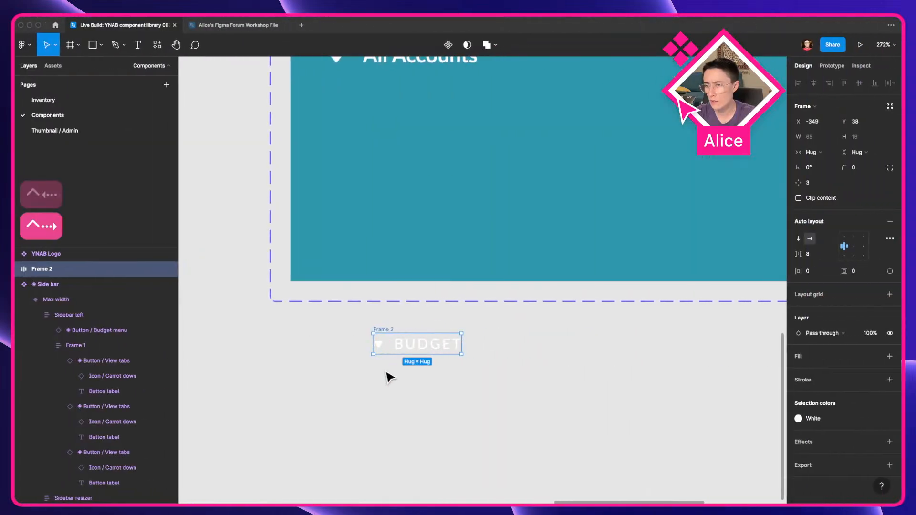
# Step: Duplicate the BUDGET text inside the auto layout frame
pyautogui.press('super+d')
pyautogui.hotkey('ctrl', 'Left')
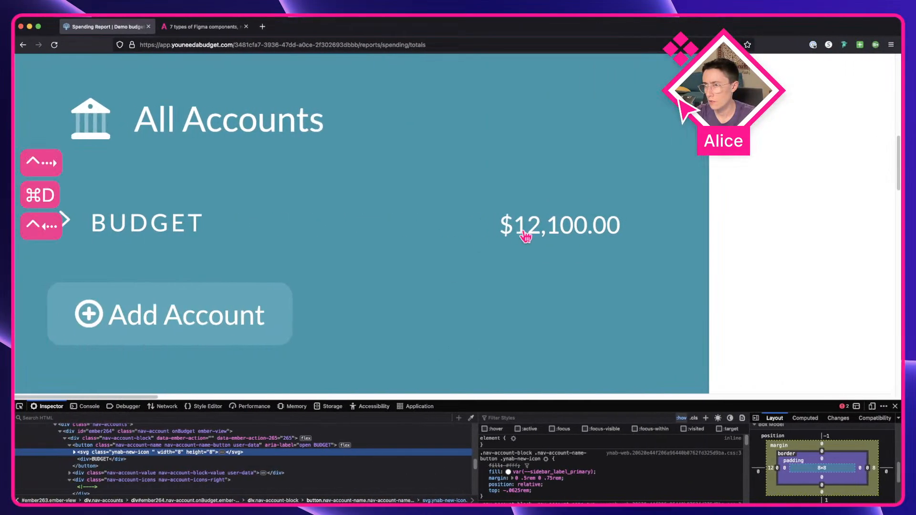
pyautogui.hotkey('ctrl', 'Right')
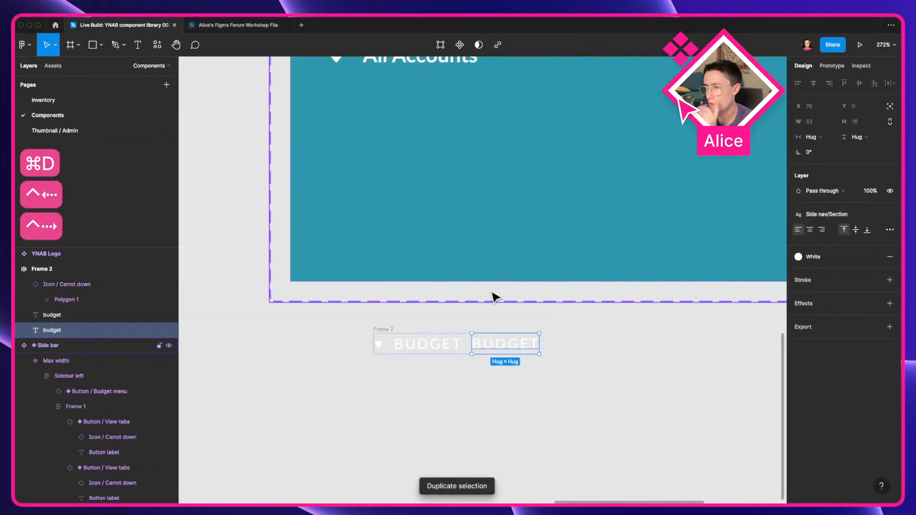
# Step: Browse the text styles list for the duplicated text
pyautogui.click(828, 215)
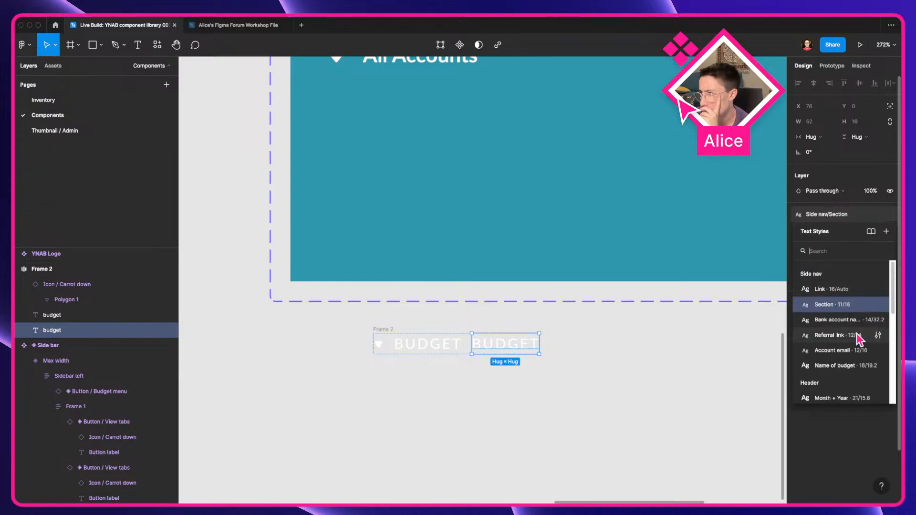
pyautogui.scroll(-4, 854, 337)
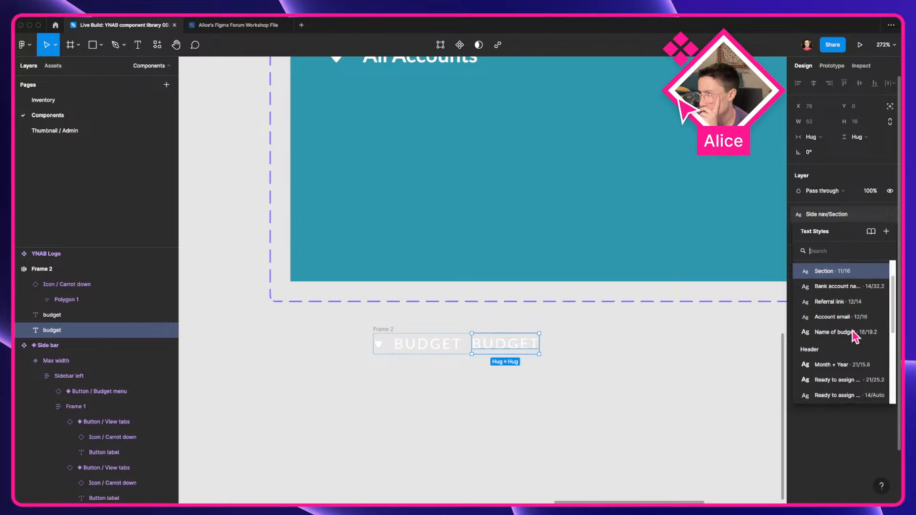
pyautogui.scroll(-5, 854, 336)
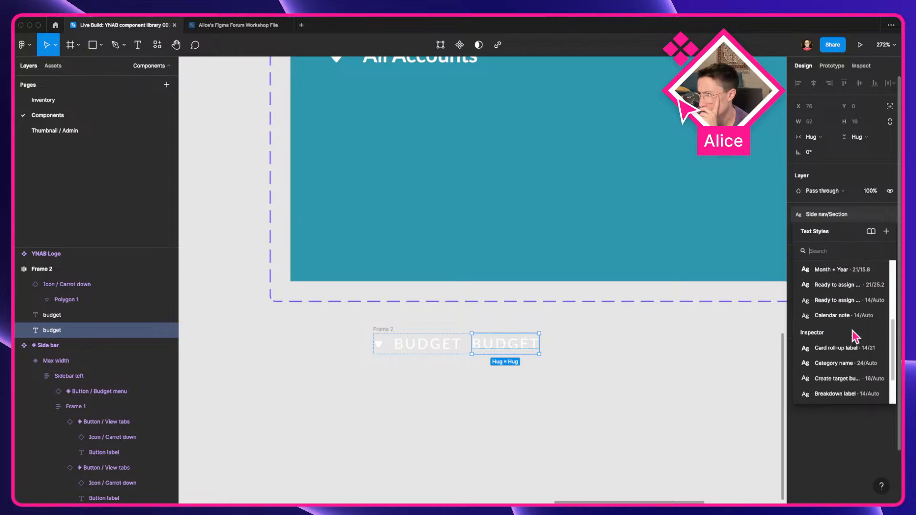
pyautogui.scroll(9, 854, 337)
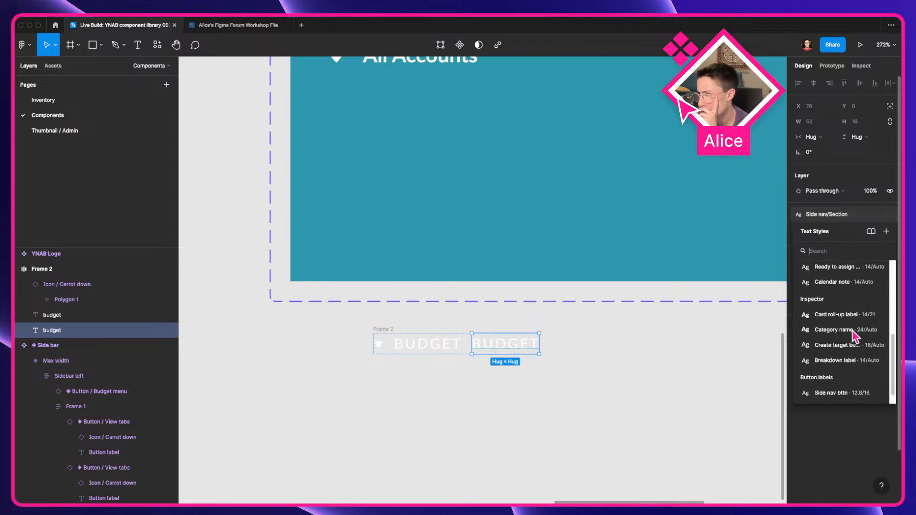
pyautogui.click(634, 372)
# Step: Replace the duplicated text with the amount $12,000.00, checking it against the live app's sidebar
pyautogui.doubleClick(516, 349)
pyautogui.hotkey('ctrl', 'Left')
pyautogui.hotkey('ctrl', 'Right')
pyautogui.write('$10')
pyautogui.press('BackSpace')
pyautogui.write('2,000.0')
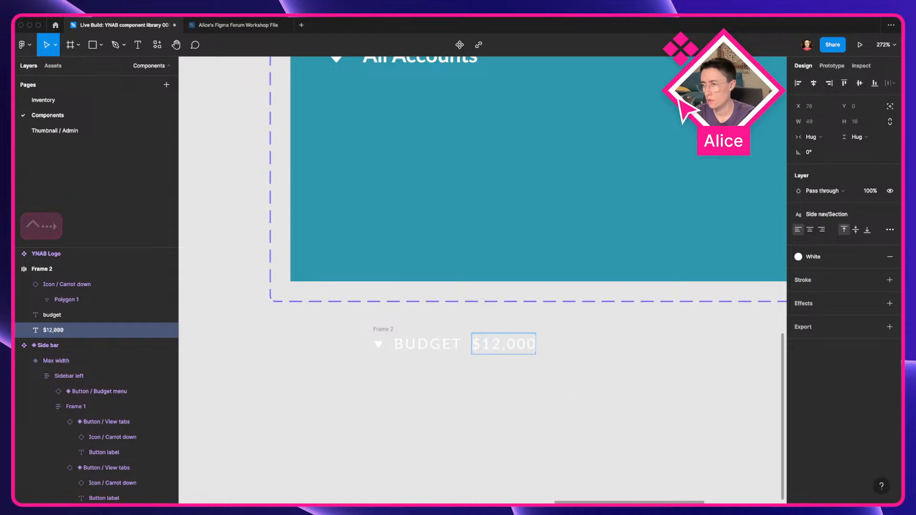
pyautogui.hotkey('ctrl', 'Left')
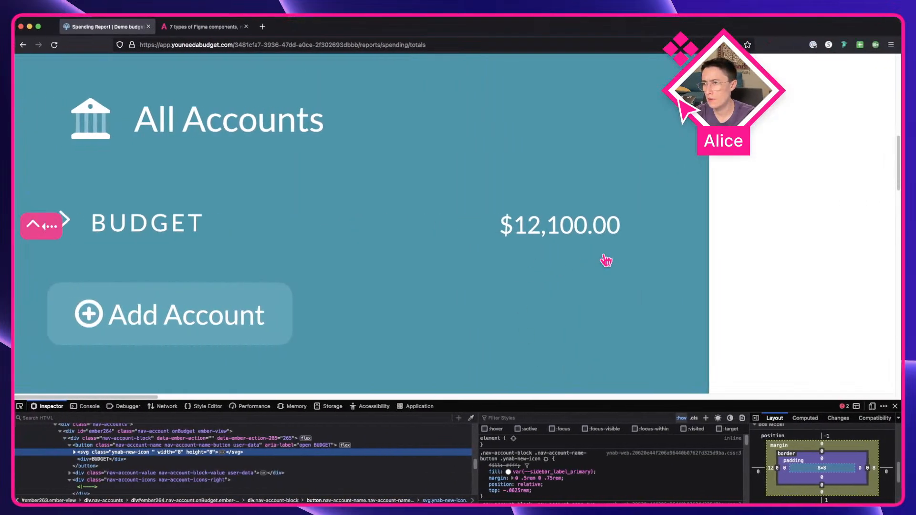
pyautogui.hotkey('ctrl', 'Right')
pyautogui.click(616, 410)
pyautogui.click(513, 350)
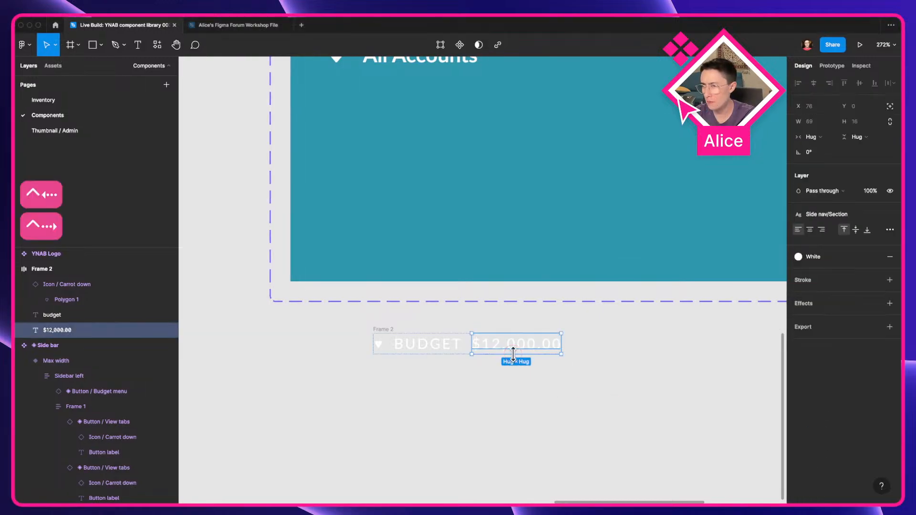
pyautogui.hotkey('ctrl', 'Left')
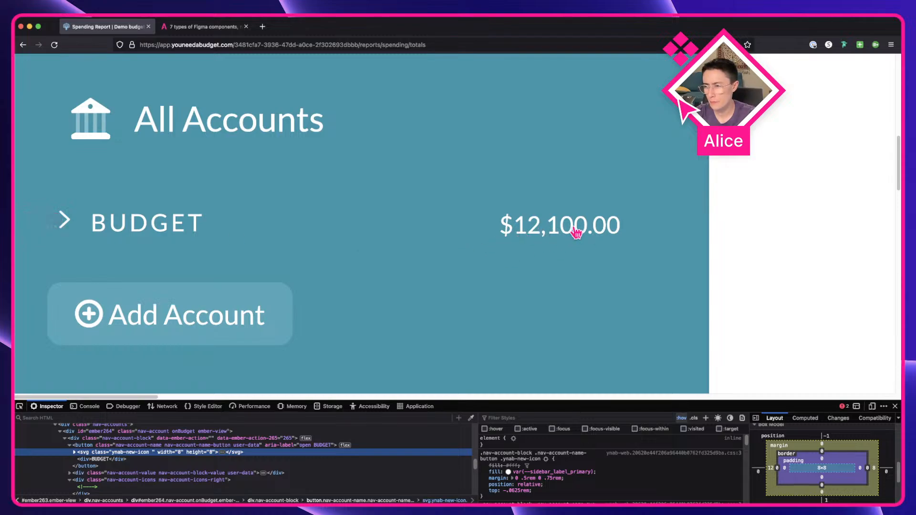
pyautogui.hotkey('ctrl', 'Right')
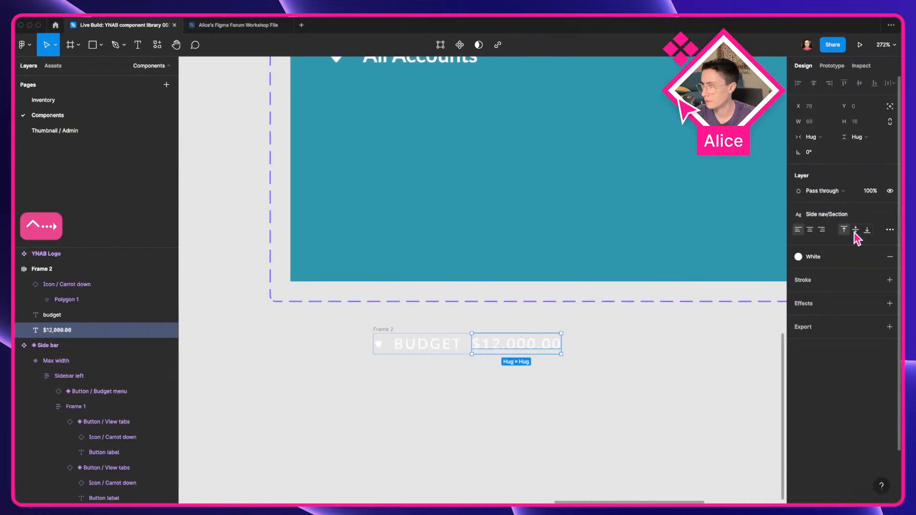
# Step: Detach the amount's text style and set its letter spacing to 0 px
pyautogui.click(890, 214)
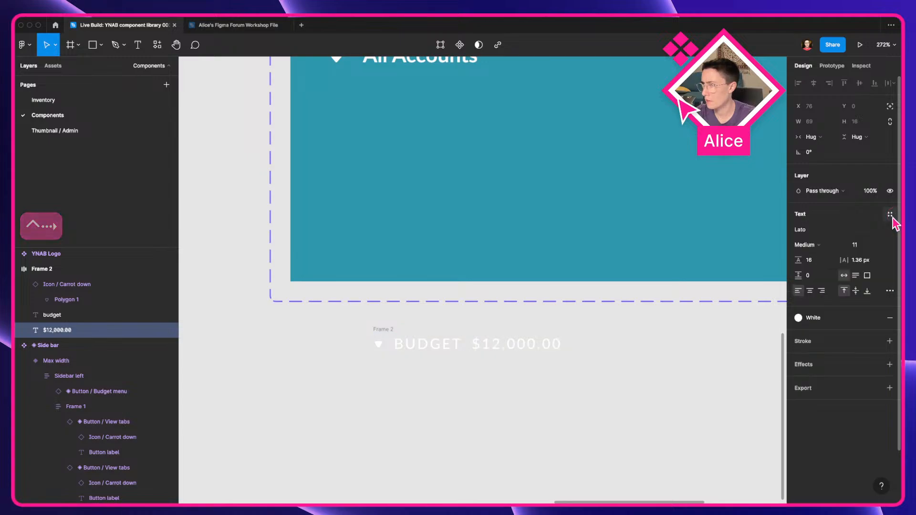
pyautogui.click(862, 260)
pyautogui.write('Auto')
pyautogui.press('Tab')
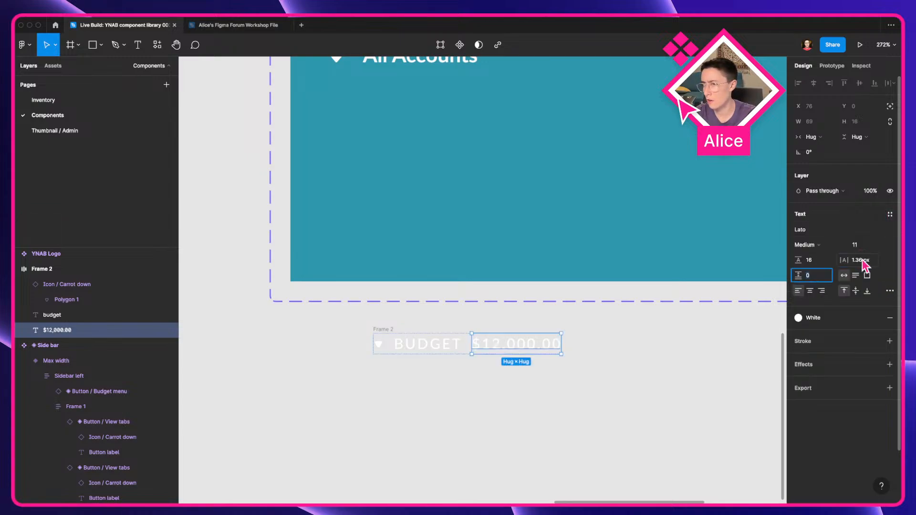
pyautogui.click(870, 263)
pyautogui.press('Tab')
pyautogui.click(869, 262)
pyautogui.write('0')
pyautogui.press('Tab')
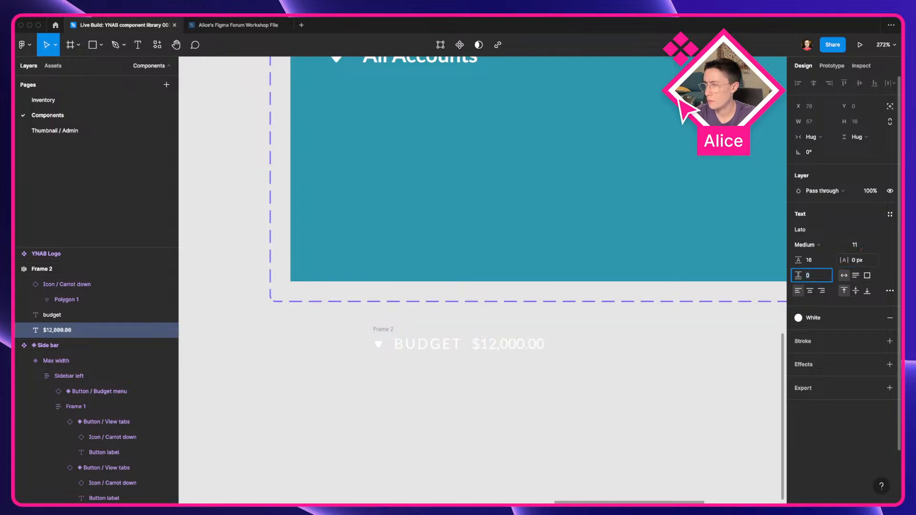
# Step: Select Frame 2 and add a black fill to it
pyautogui.click(581, 425)
pyautogui.click(383, 329)
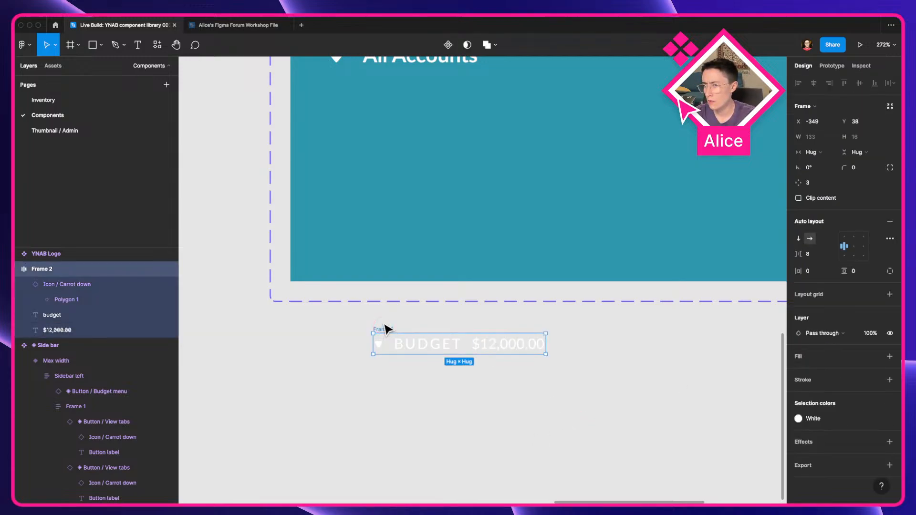
pyautogui.click(890, 357)
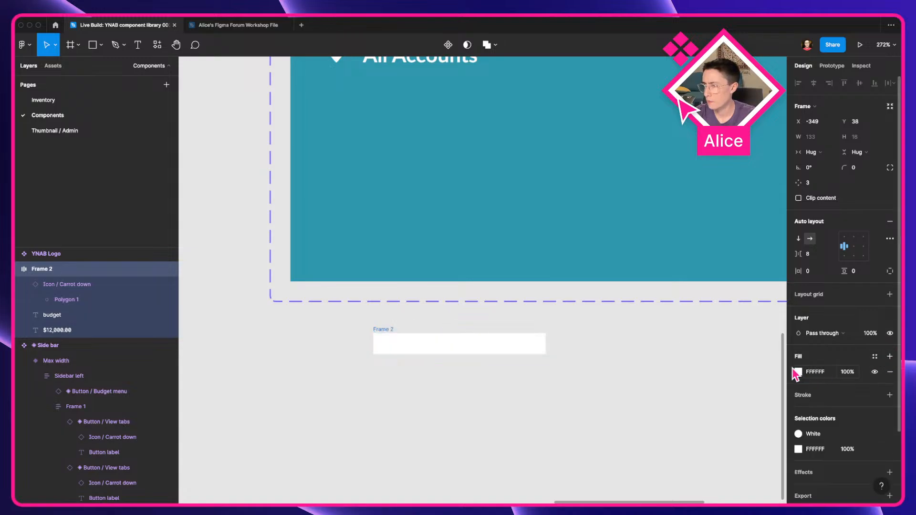
pyautogui.click(799, 373)
pyautogui.moveTo(716, 367); pyautogui.dragTo(540, 451)
pyautogui.click(540, 451)
pyautogui.scroll(5, 536, 414)
pyautogui.moveTo(527, 401); pyautogui.dragTo(681, 382)
pyautogui.hscroll(3, 675, 386)
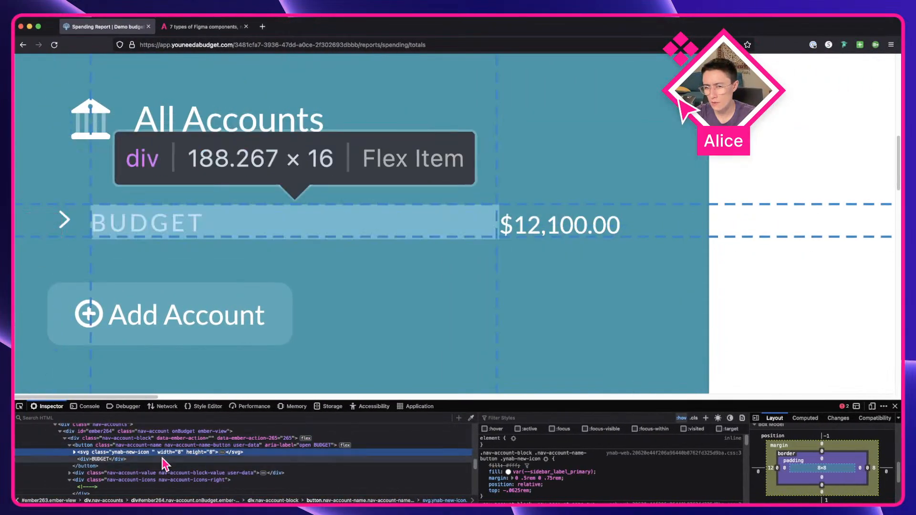
# Step: Inspect the live app's amount element and scroll through its CSS styles
pyautogui.click(160, 473)
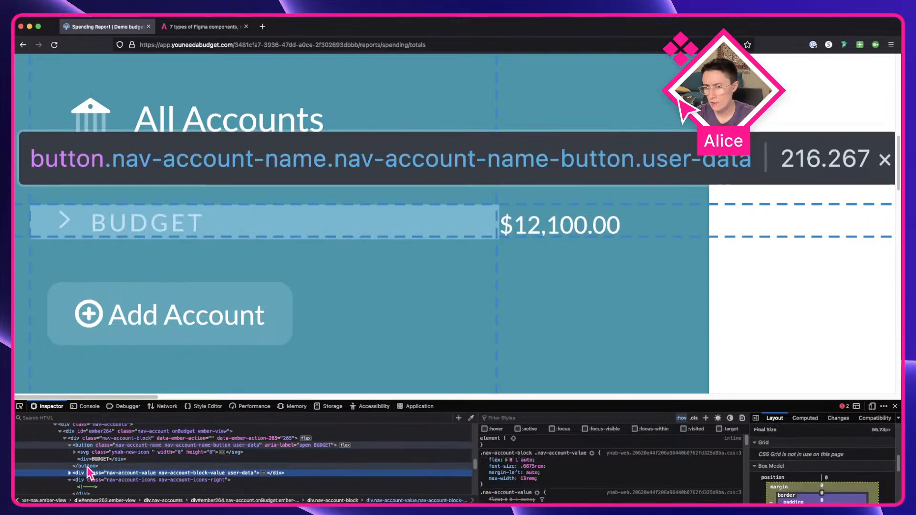
pyautogui.click(69, 473)
pyautogui.click(132, 480)
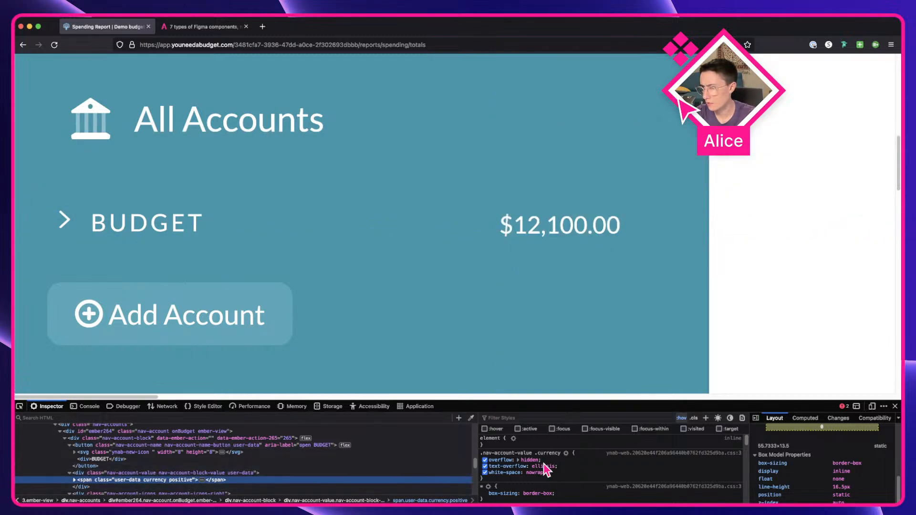
pyautogui.scroll(-3, 590, 473)
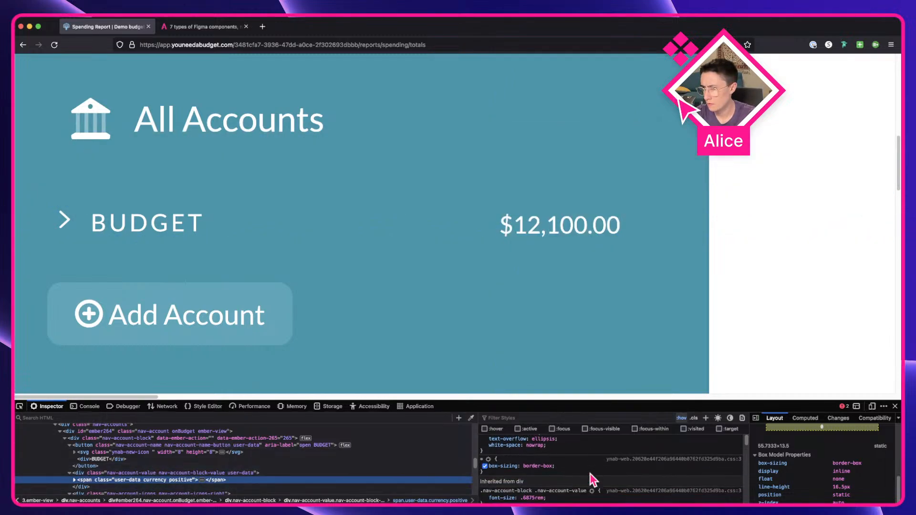
pyautogui.scroll(-3, 590, 472)
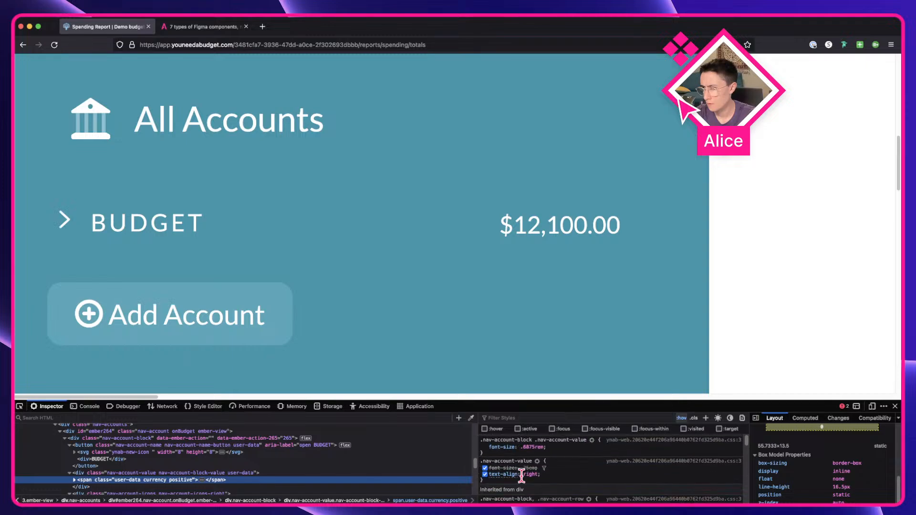
pyautogui.scroll(-1, 520, 479)
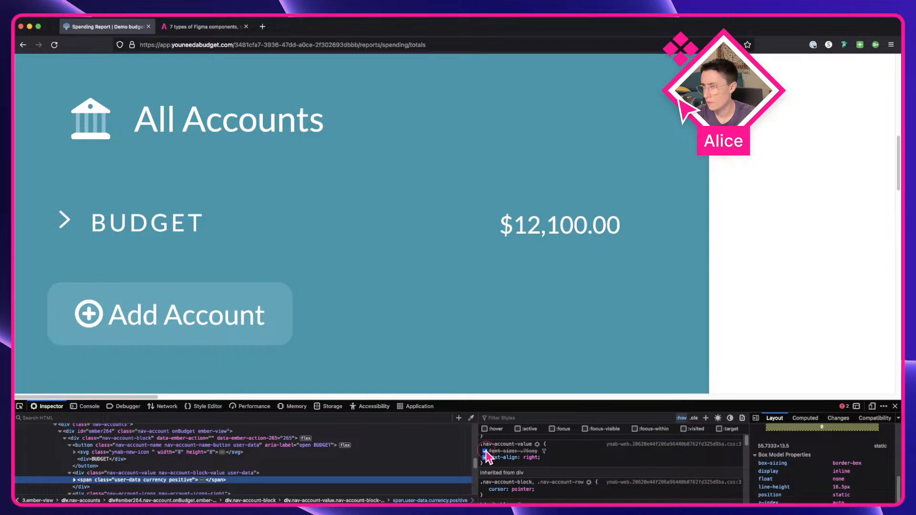
pyautogui.scroll(-2, 534, 461)
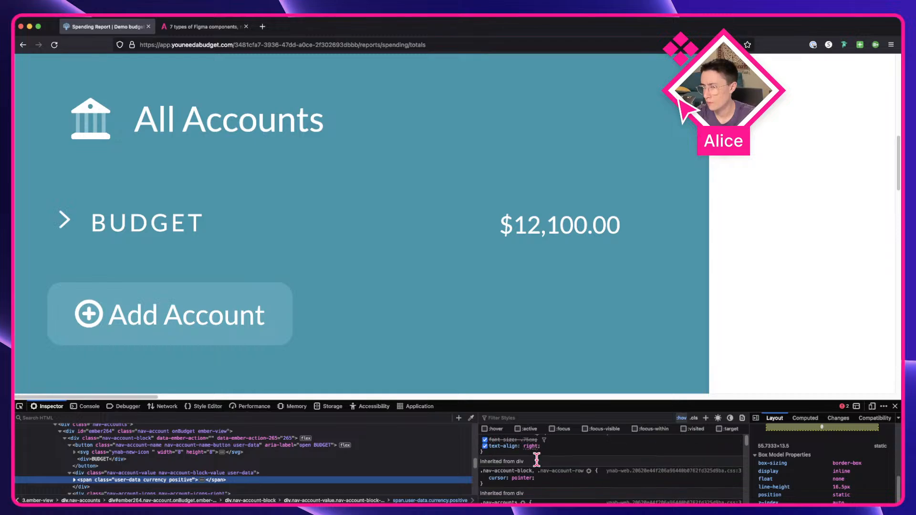
pyautogui.scroll(-5, 534, 463)
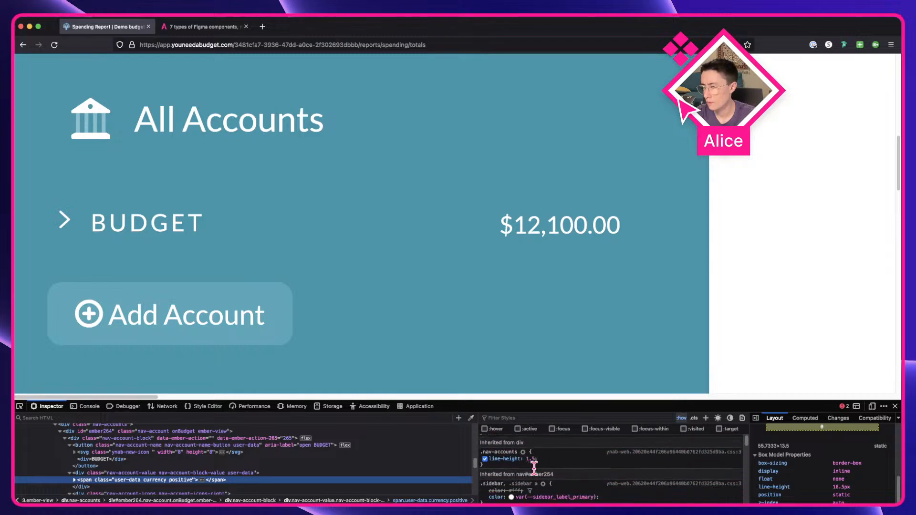
pyautogui.scroll(-2, 534, 469)
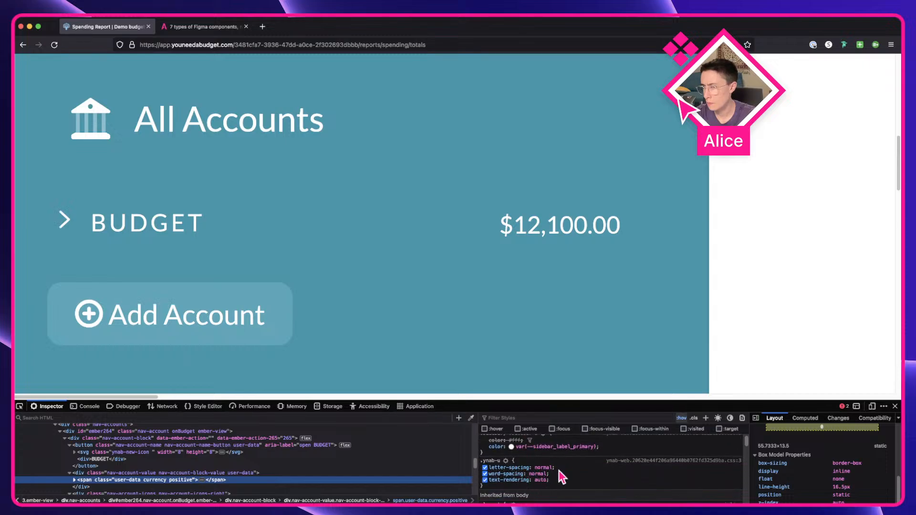
# Step: Select the amount text and compare it with the live app, opening the app's Budget page
pyautogui.hotkey('ctrl', 'Right')
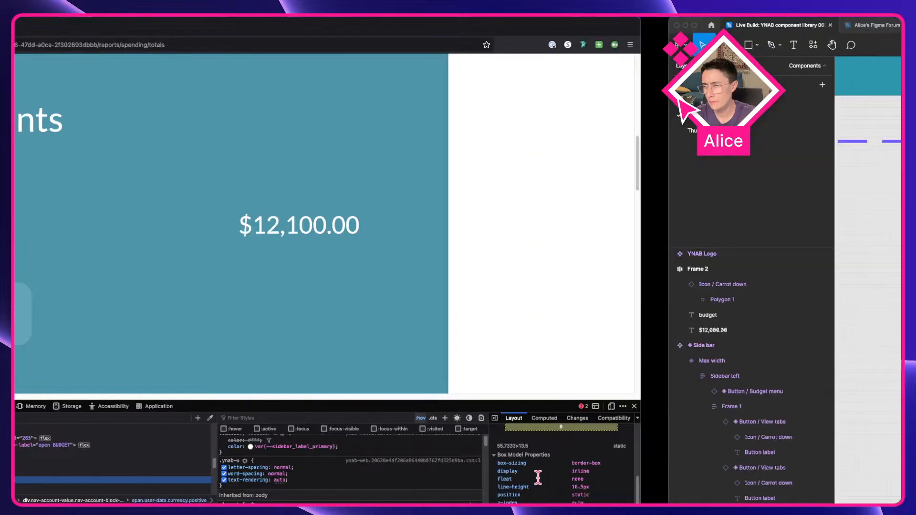
pyautogui.click(581, 235)
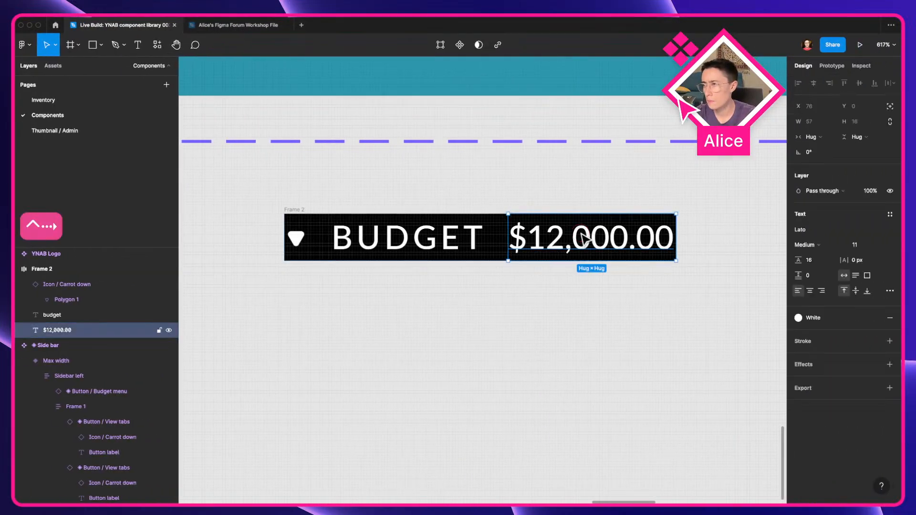
pyautogui.hotkey('ctrl', 'Left')
pyautogui.moveTo(123, 488)
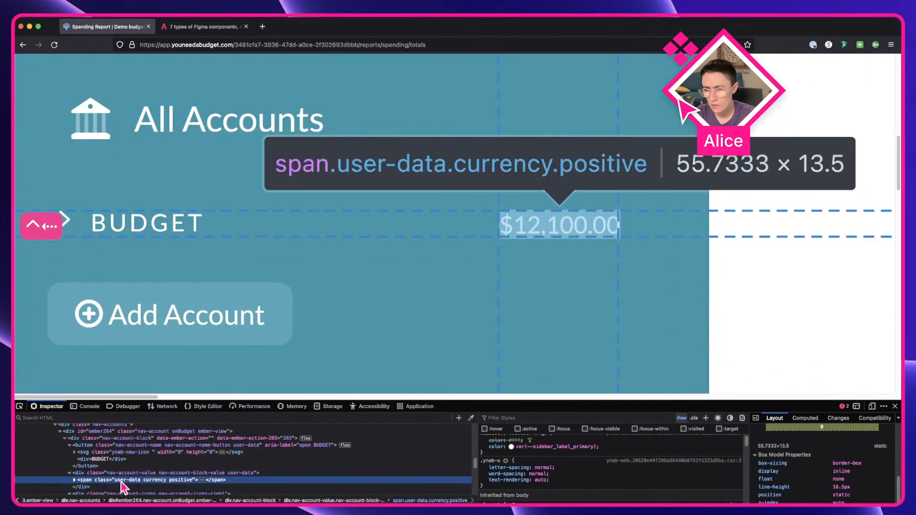
pyautogui.hotkey('ctrl', 'Right')
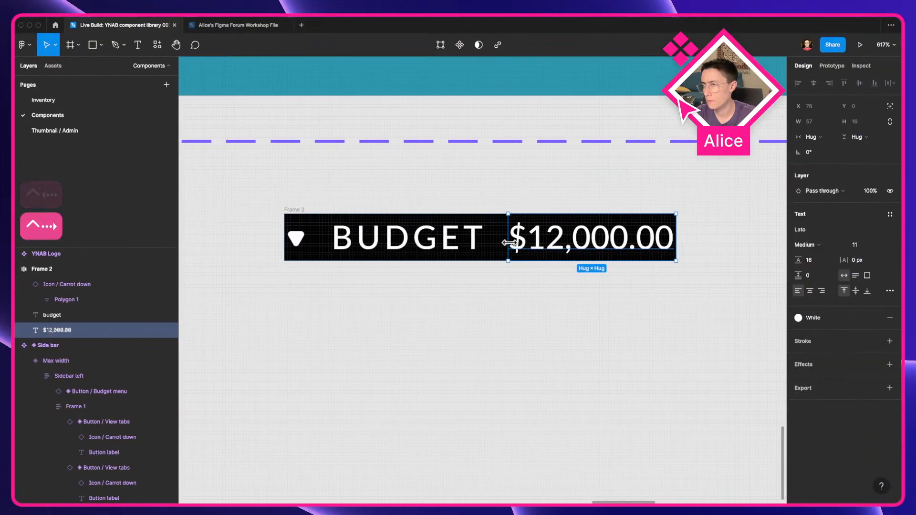
pyautogui.click(890, 216)
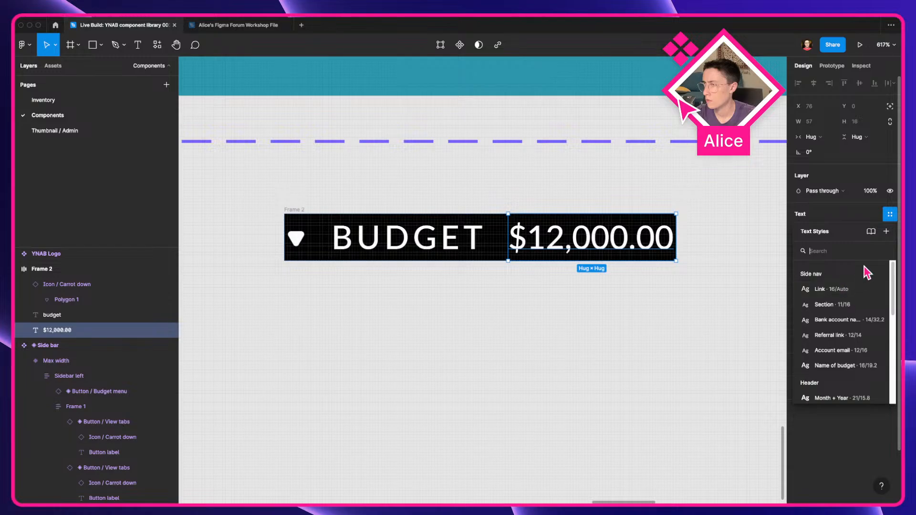
pyautogui.hotkey('ctrl', 'Left')
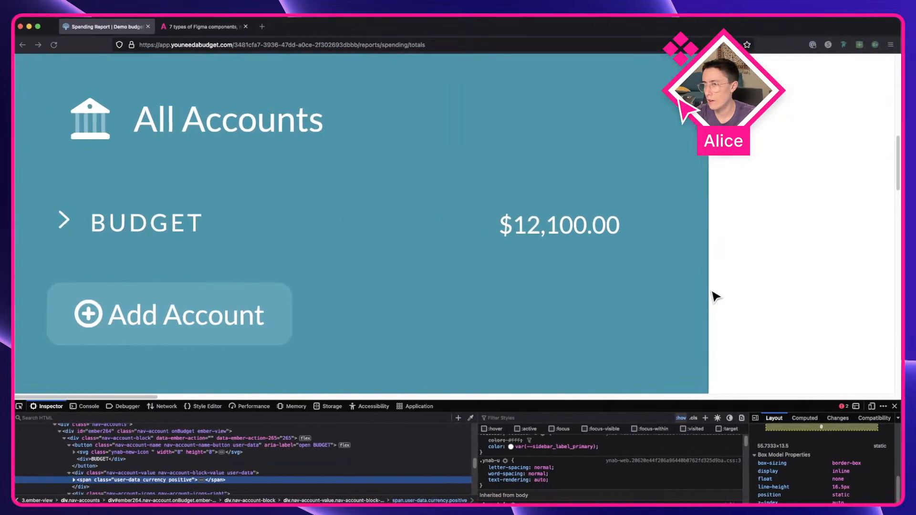
pyautogui.scroll(-5, 670, 301)
pyautogui.click(125, 88)
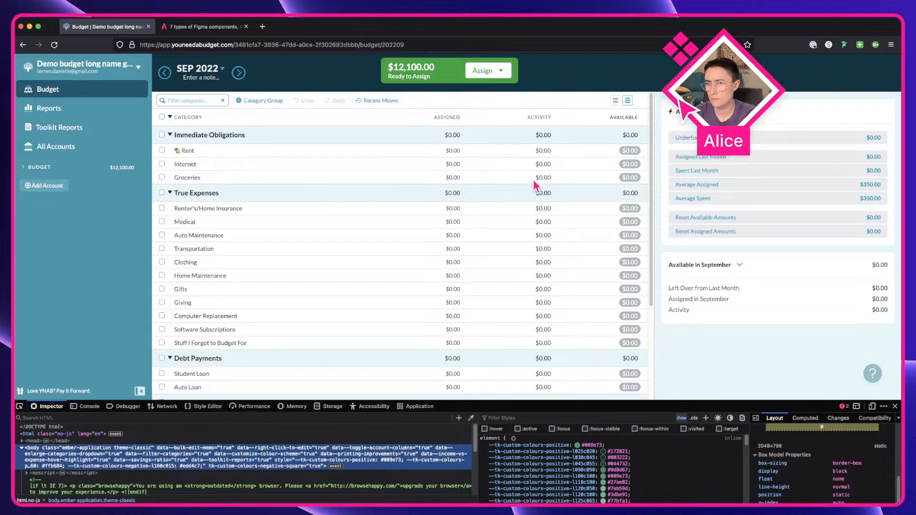
# Step: Create a new text style named Side nav / Dollar amount from the amount text
pyautogui.hotkey('ctrl', 'Right')
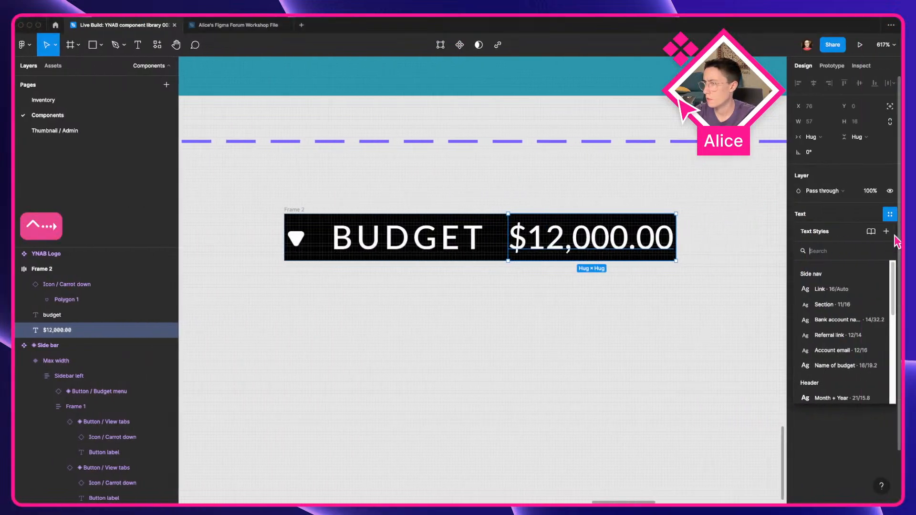
pyautogui.click(887, 232)
pyautogui.write('Sude')
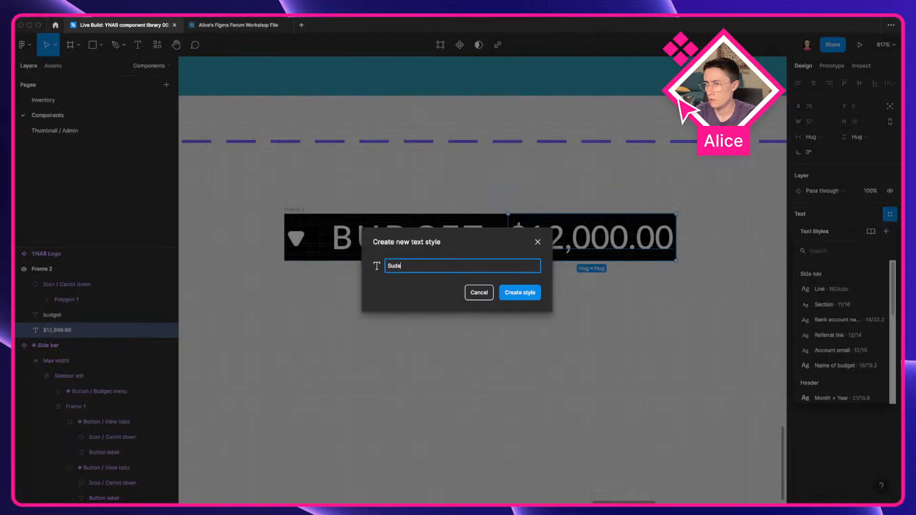
pyautogui.press('super+a')
pyautogui.write('S')
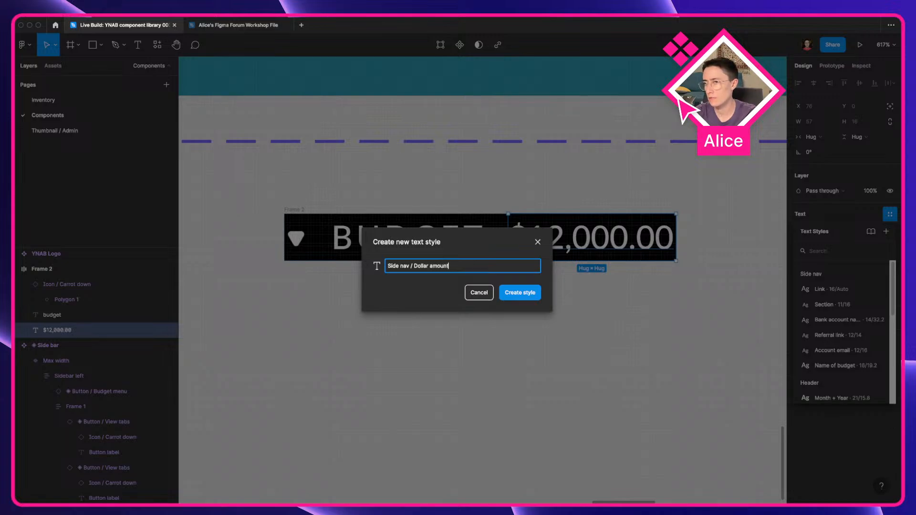
pyautogui.press('Return')
pyautogui.click(577, 296)
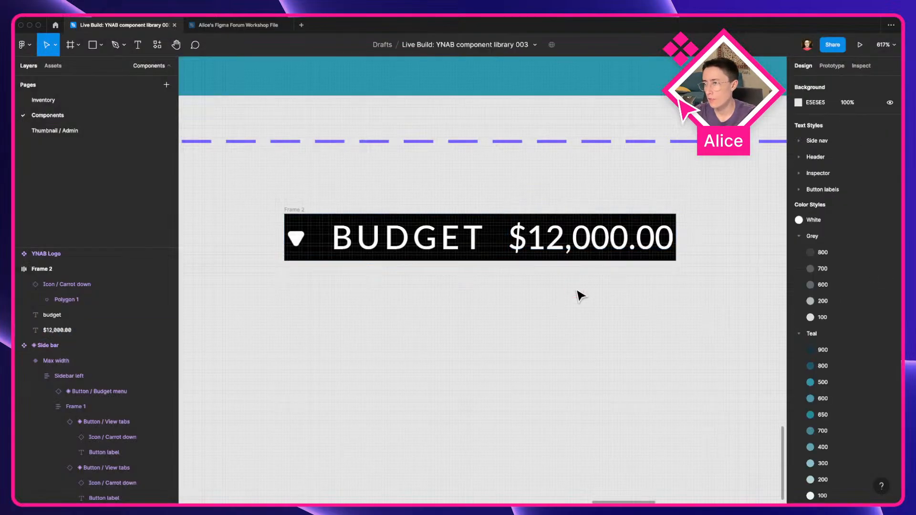
# Step: Resize the live app's sidebar and expand its BUDGET group to study how the row behaves
pyautogui.click(551, 250)
pyautogui.click(501, 271)
pyautogui.scroll(-3, 501, 271)
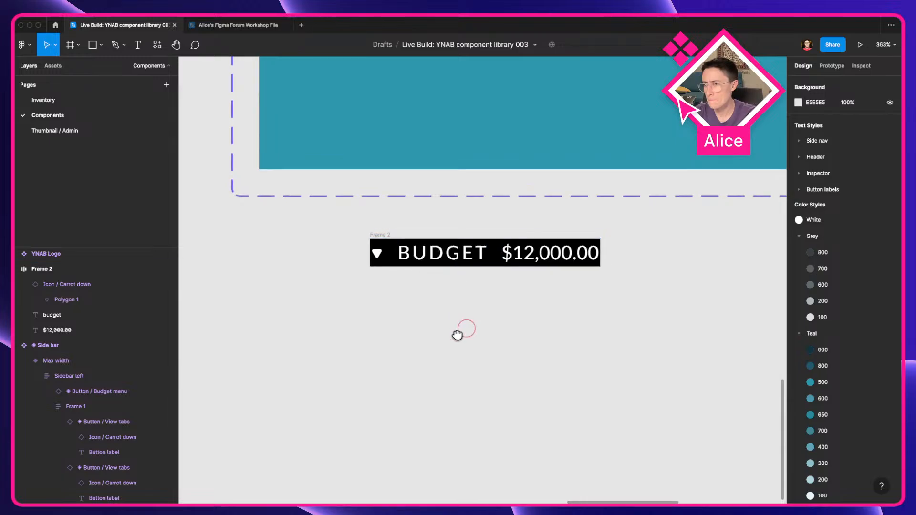
pyautogui.hotkey('ctrl', 'Left')
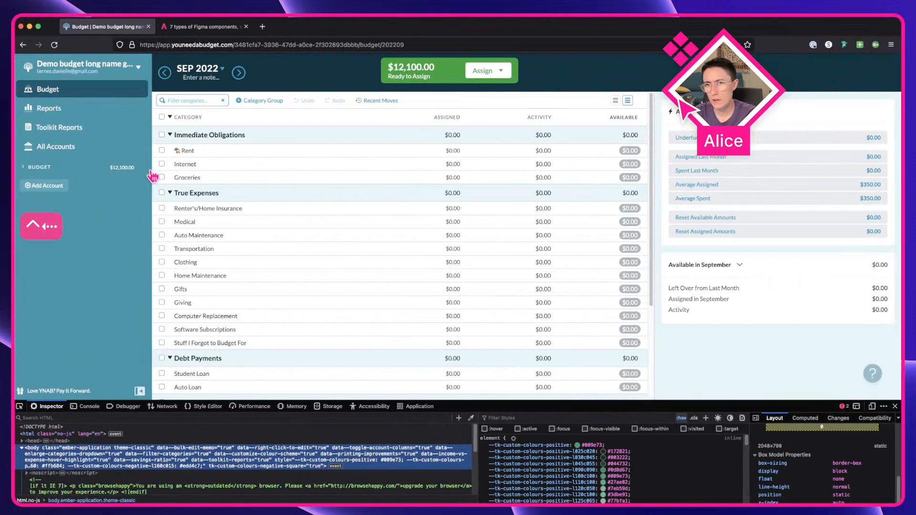
pyautogui.moveTo(153, 179); pyautogui.dragTo(108, 193)
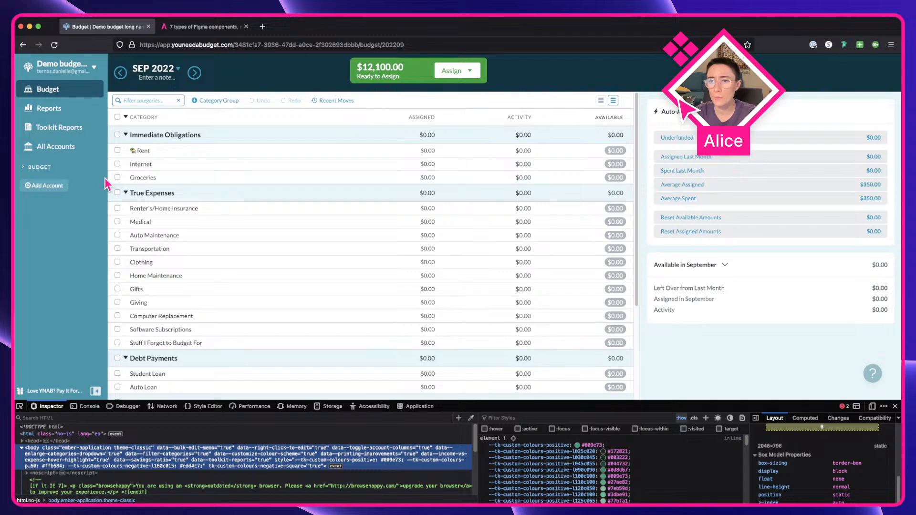
pyautogui.moveTo(106, 184); pyautogui.dragTo(168, 189)
pyautogui.click(45, 171)
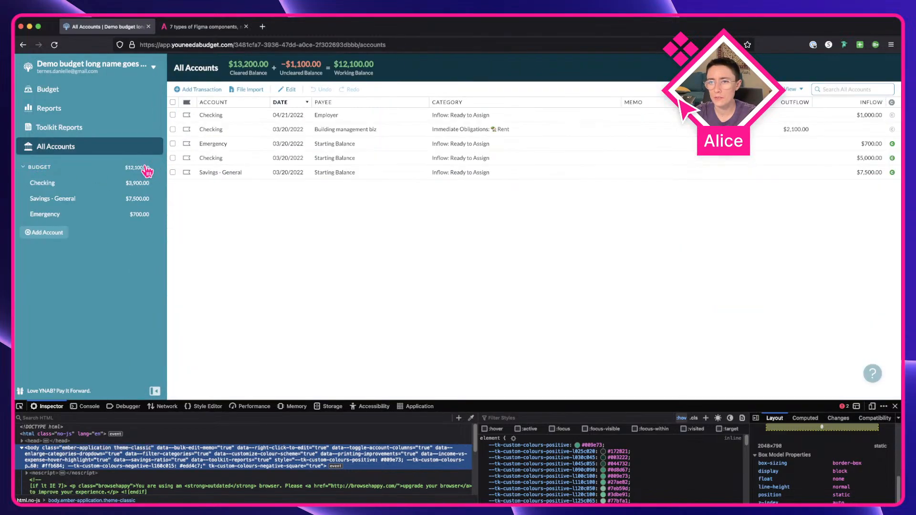
pyautogui.click(109, 171)
pyautogui.moveTo(165, 172)
pyautogui.mouseDown()
pyautogui.moveTo(156, 172)
pyautogui.moveTo(173, 186)
pyautogui.mouseUp()
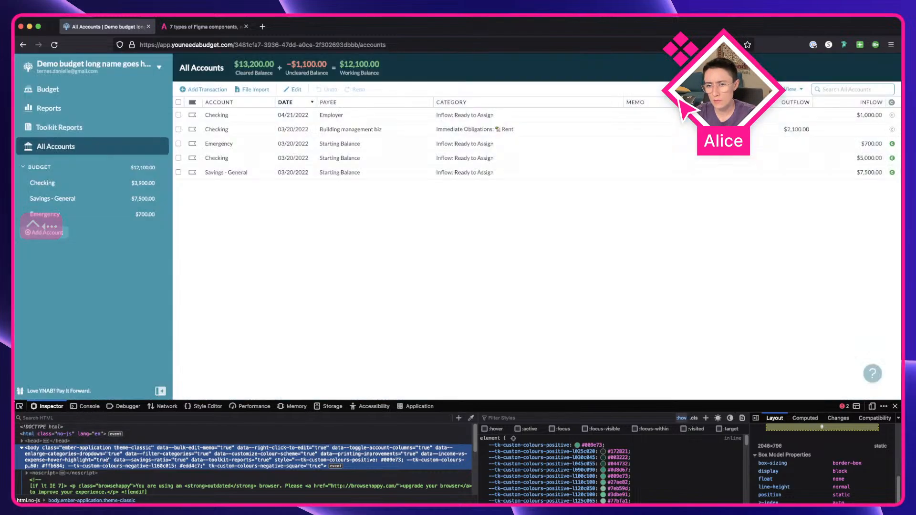
# Step: Inspect the live app's BUDGET row button, caret icon and amount elements and their box-model sizes
pyautogui.click(19, 408)
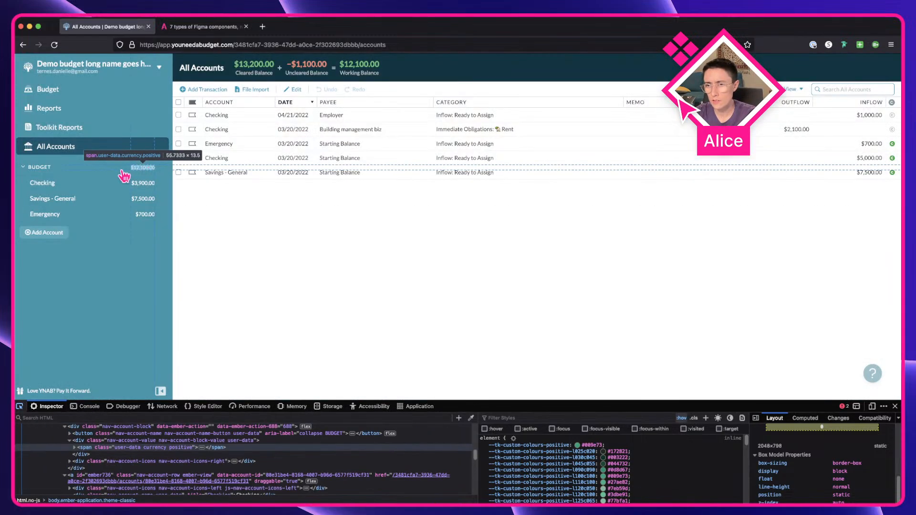
pyautogui.click(121, 169)
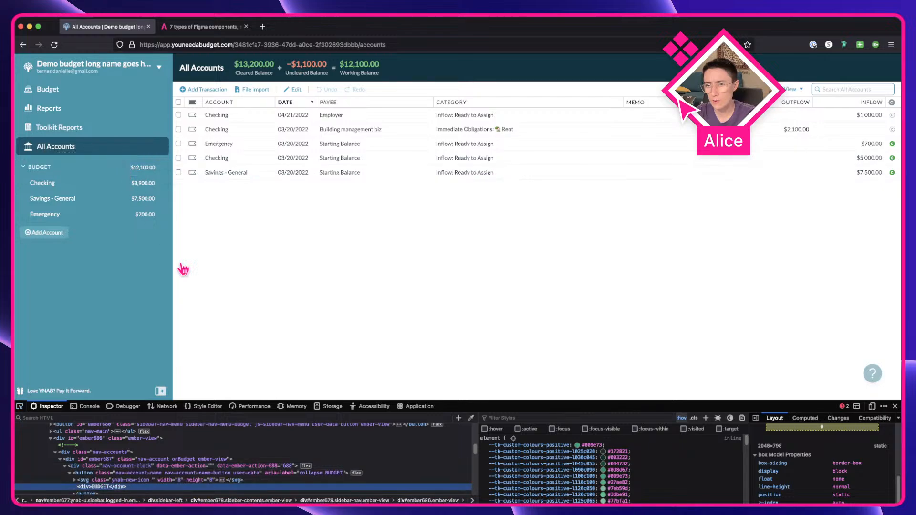
pyautogui.click(165, 480)
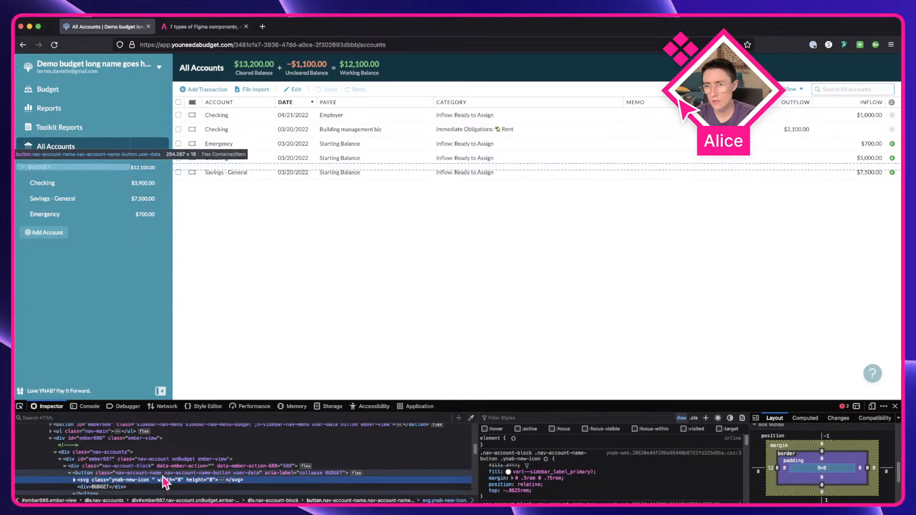
pyautogui.click(164, 475)
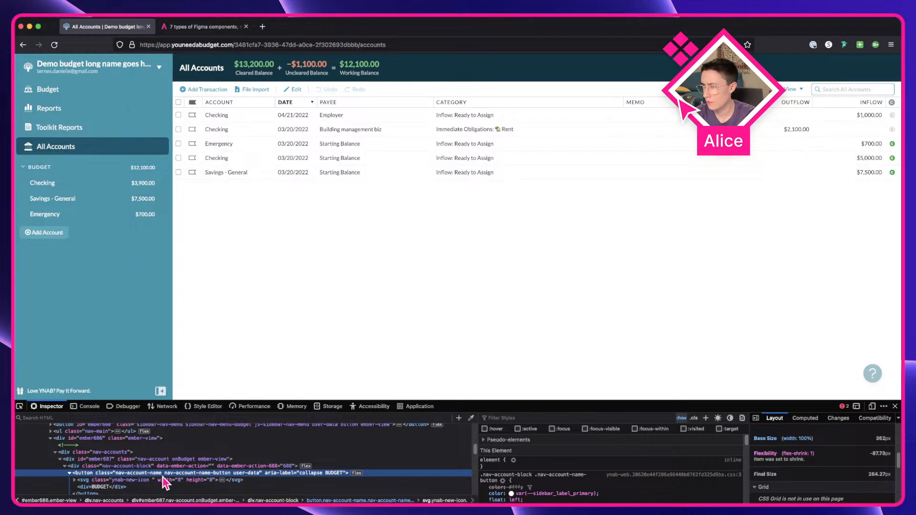
pyautogui.scroll(-5, 847, 475)
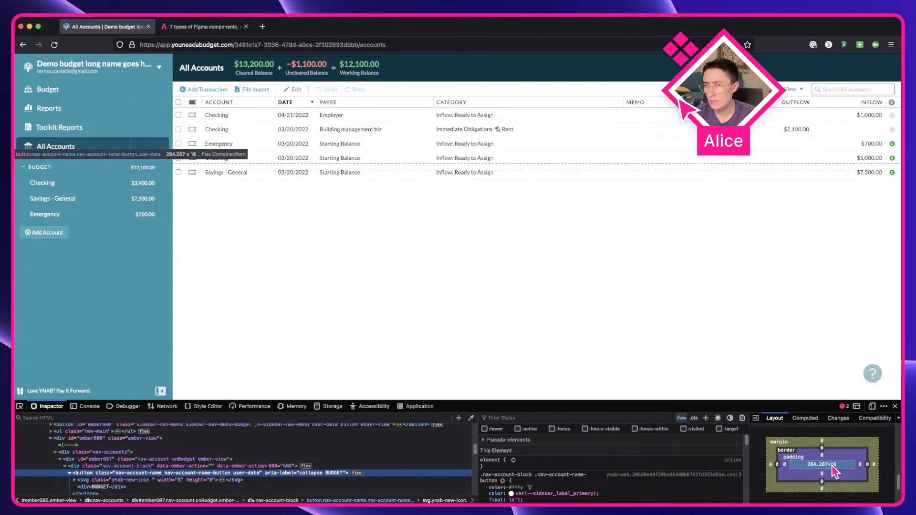
pyautogui.hotkey('ctrl', 'Right')
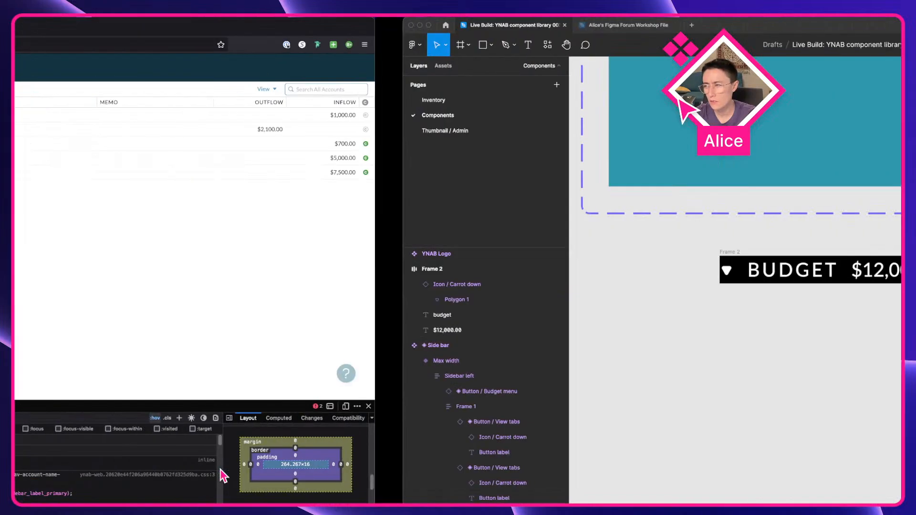
# Step: Compare the Figma row with the live app's account block container and its flex and height styles
pyautogui.click(341, 253)
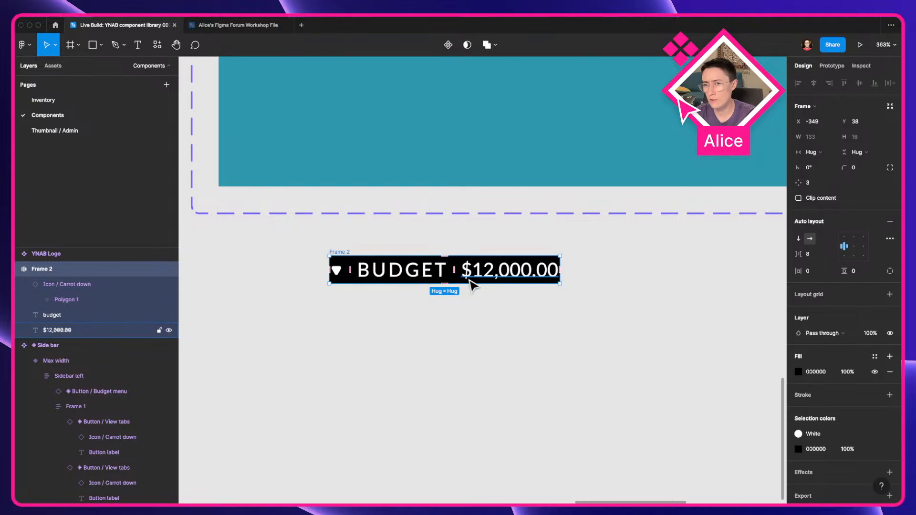
pyautogui.hotkey('ctrl', 'Left')
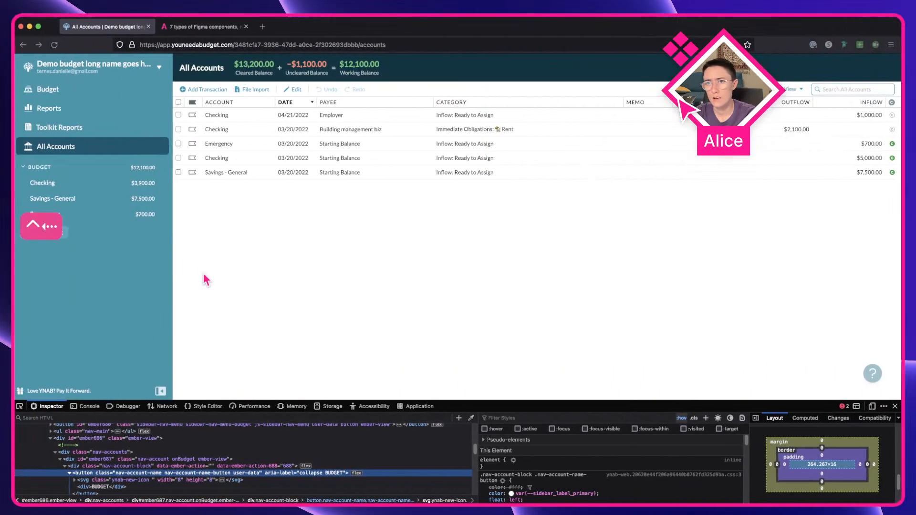
pyautogui.click(157, 465)
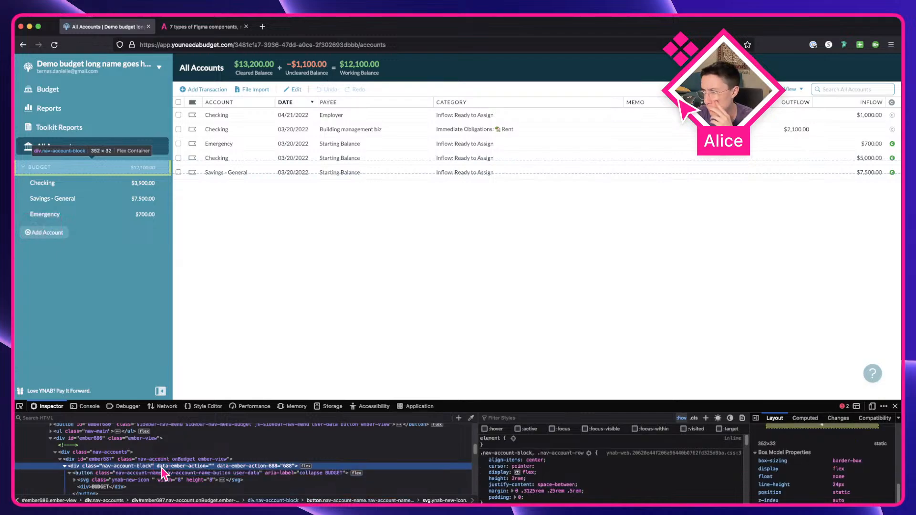
pyautogui.scroll(3, 794, 474)
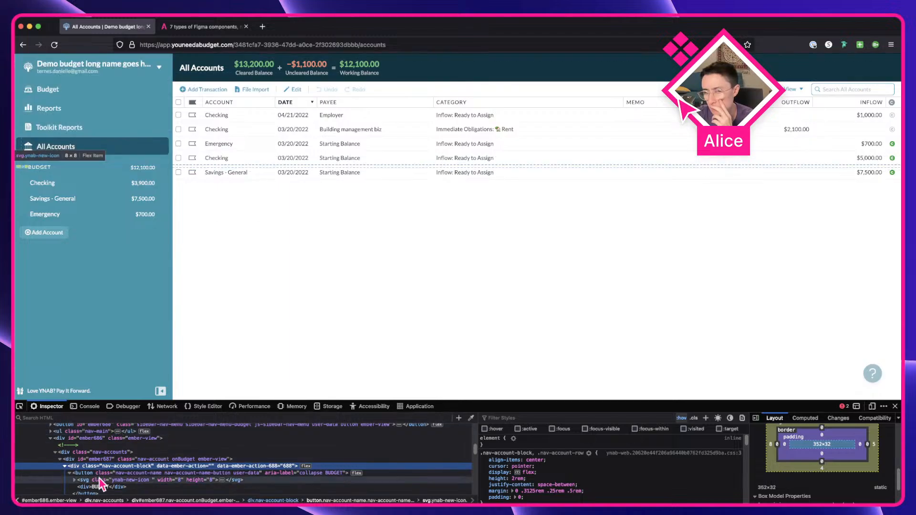
pyautogui.click(82, 473)
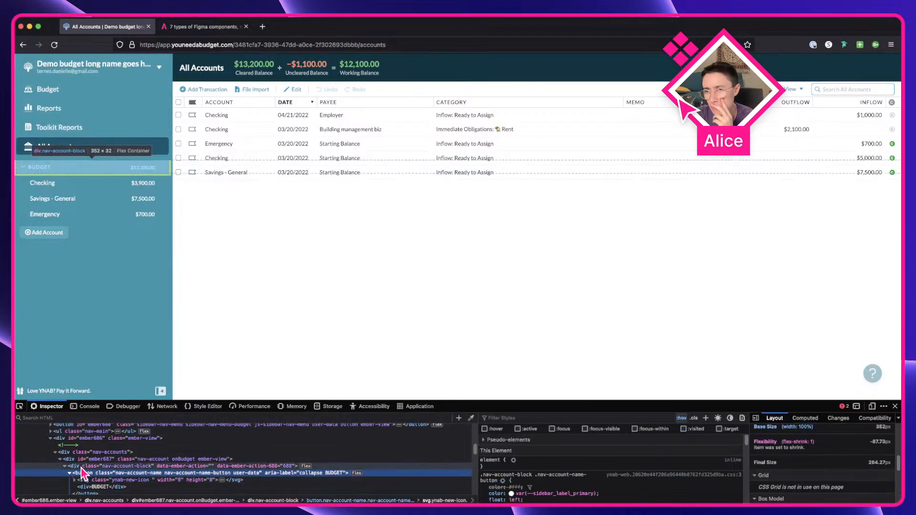
pyautogui.click(82, 467)
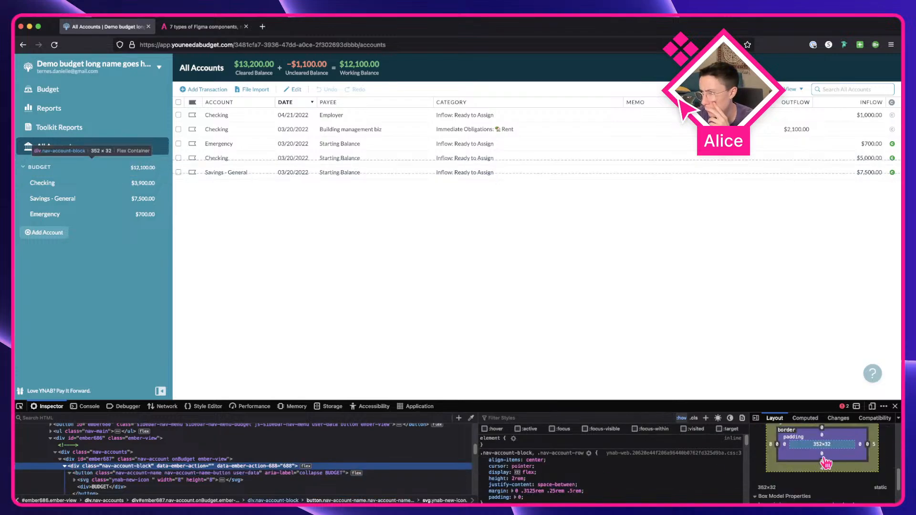
pyautogui.scroll(1, 816, 463)
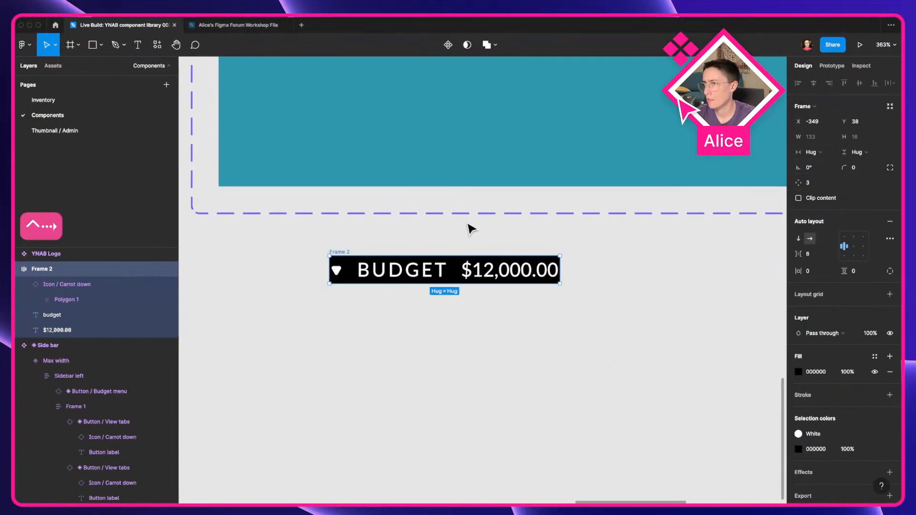
# Step: Resize the row frame to about 214 × 32
pyautogui.moveTo(396, 284); pyautogui.dragTo(396, 310)
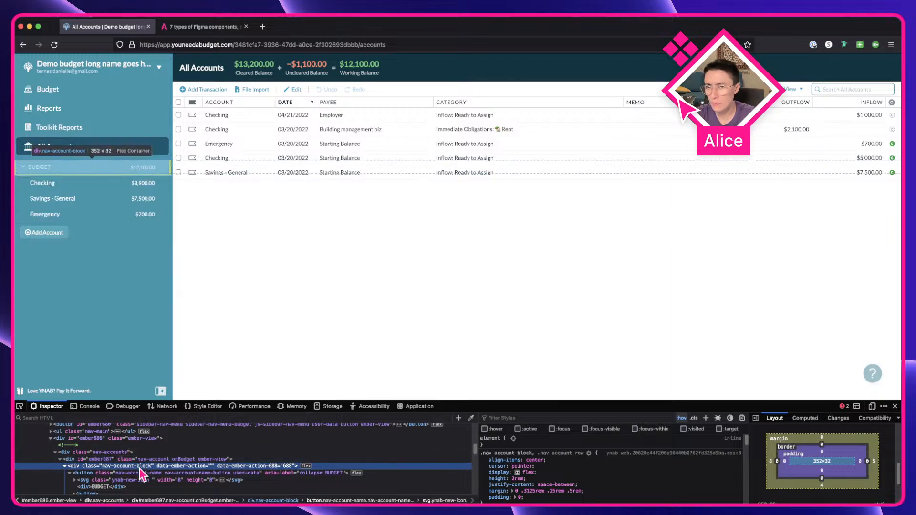
pyautogui.hotkey('ctrl', 'Right')
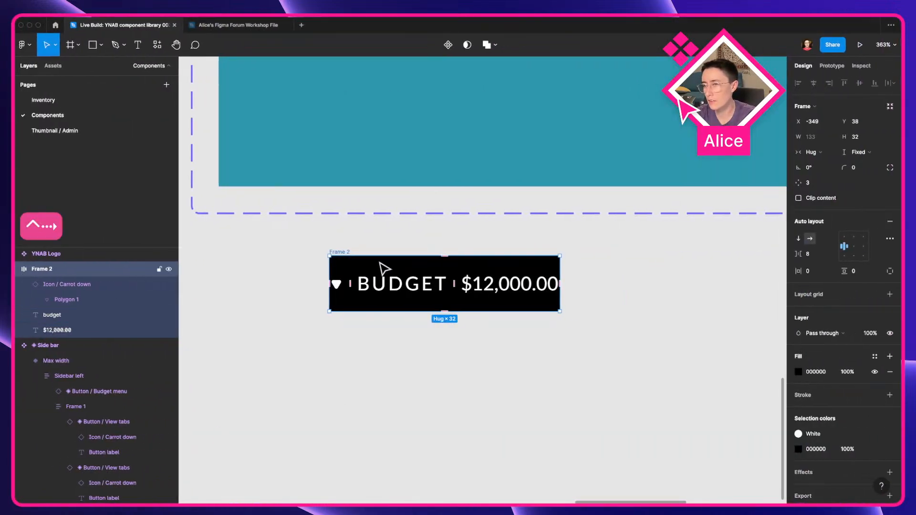
pyautogui.moveTo(561, 266); pyautogui.dragTo(700, 265)
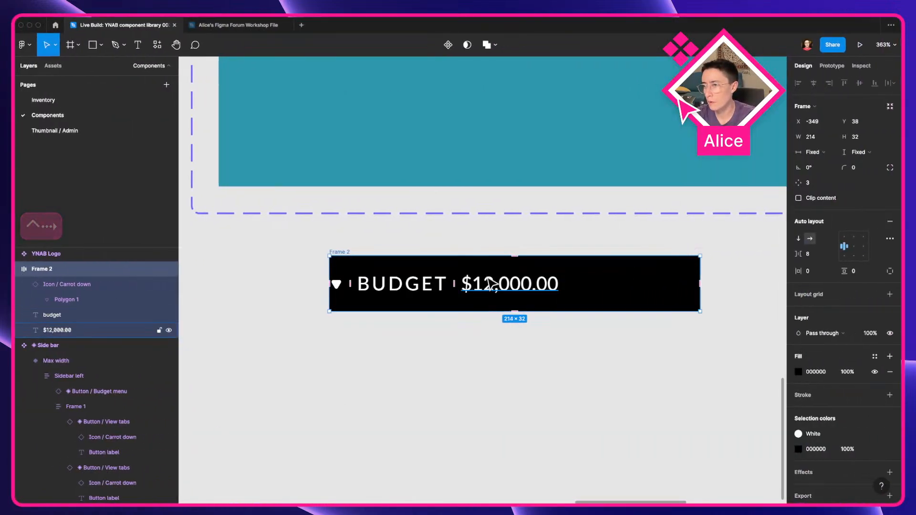
# Step: Set the BUDGET label's width to fill the container so the amount sits at the row's far end
pyautogui.click(422, 286)
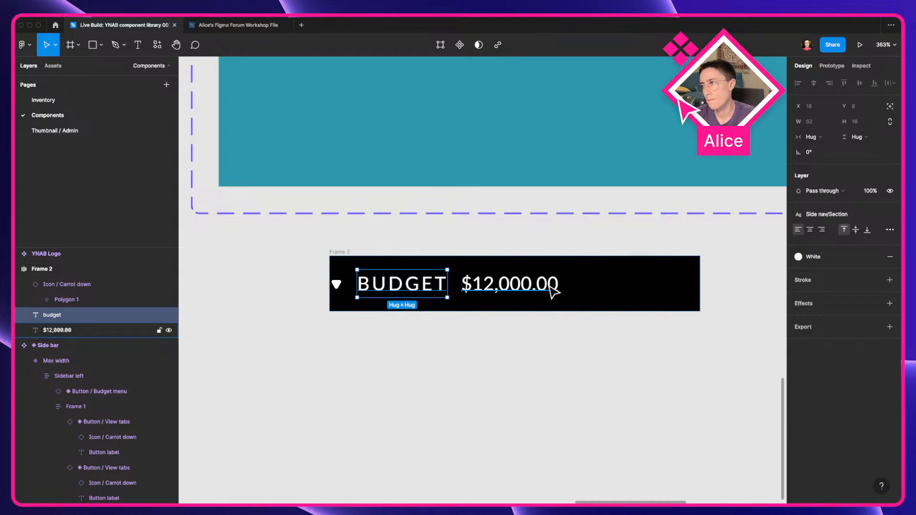
pyautogui.click(813, 137)
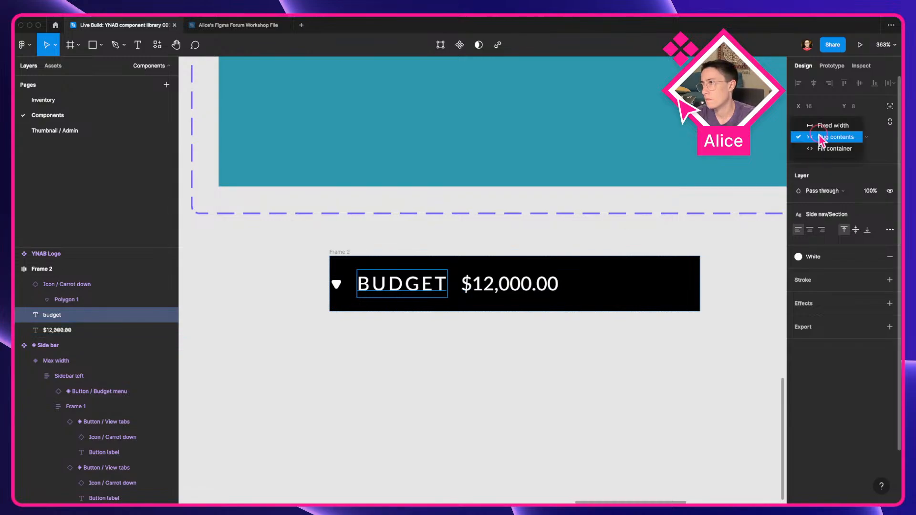
pyautogui.click(822, 150)
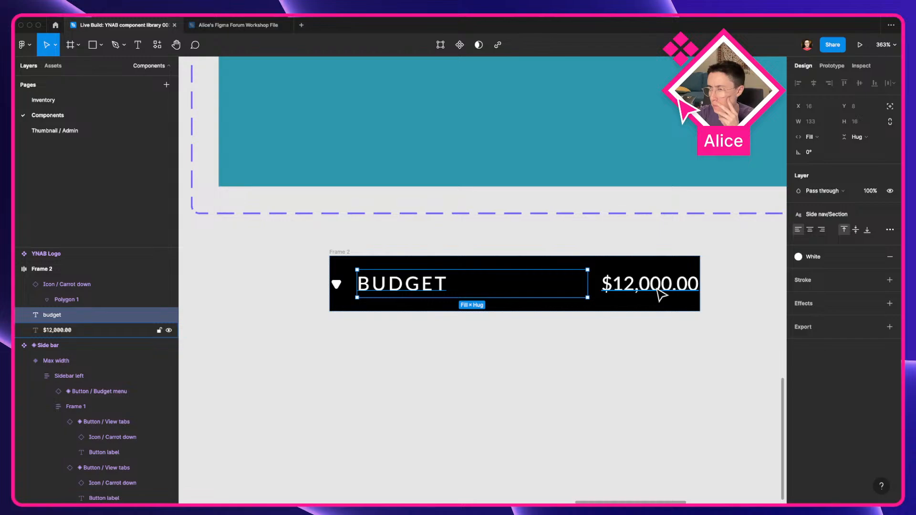
# Step: Remove the row frame's black fill and turn it into a component named Side bar / Section
pyautogui.click(330, 253)
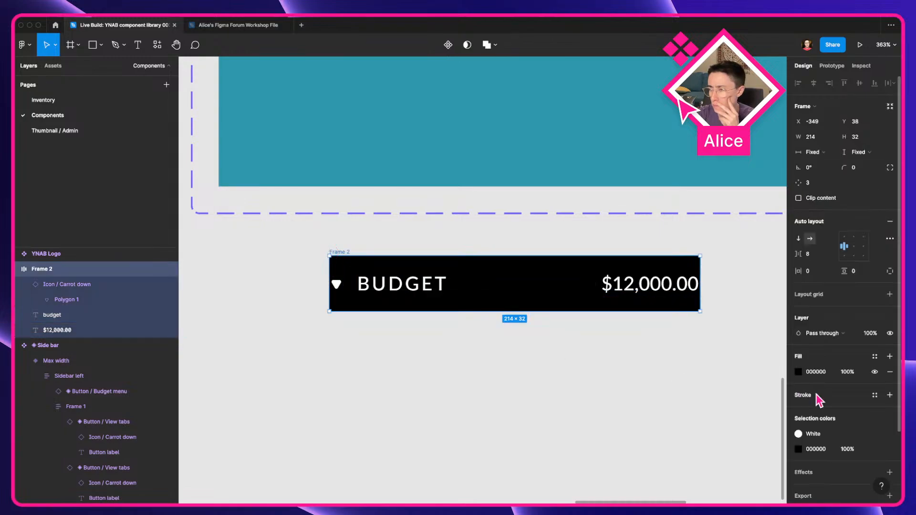
pyautogui.click(890, 372)
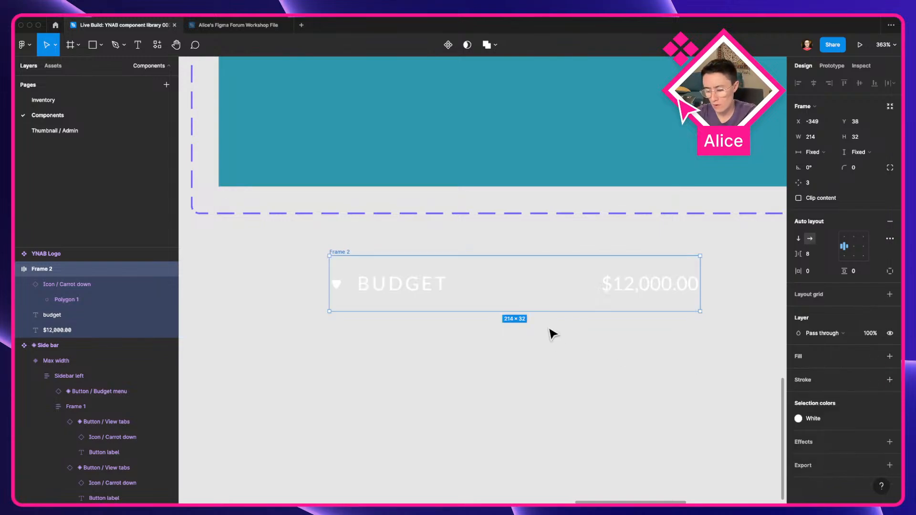
pyautogui.press('alt+super+k')
pyautogui.press('super+r')
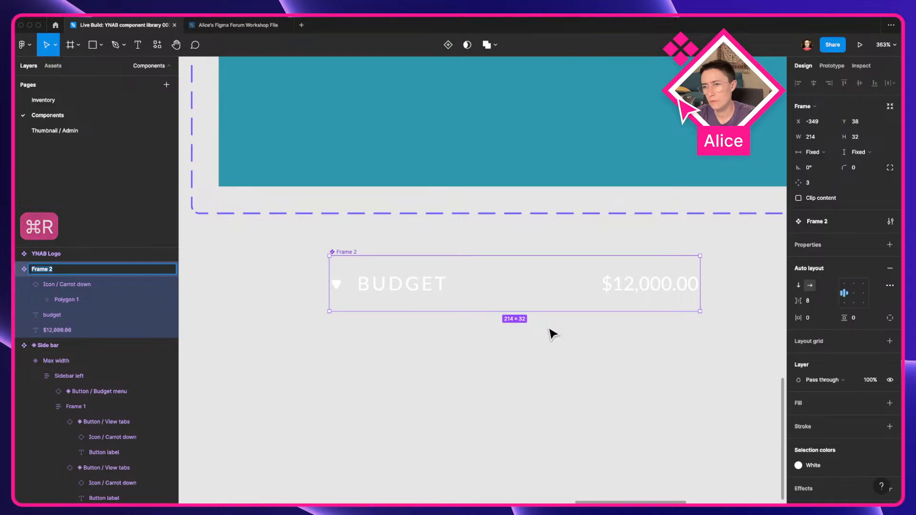
pyautogui.write('Side')
pyautogui.scroll(-5, 548, 328)
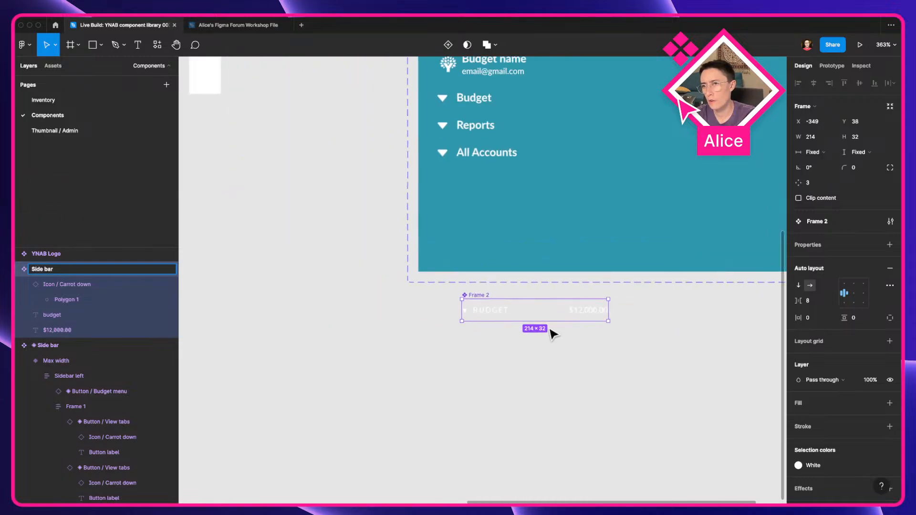
pyautogui.scroll(5, 553, 333)
pyautogui.scroll(-4, 552, 333)
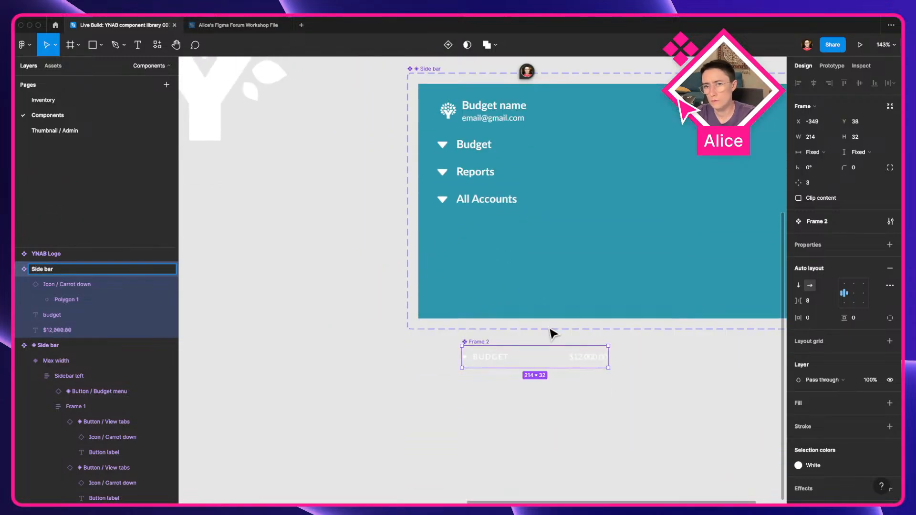
pyautogui.write('bar / Section')
pyautogui.press('Return')
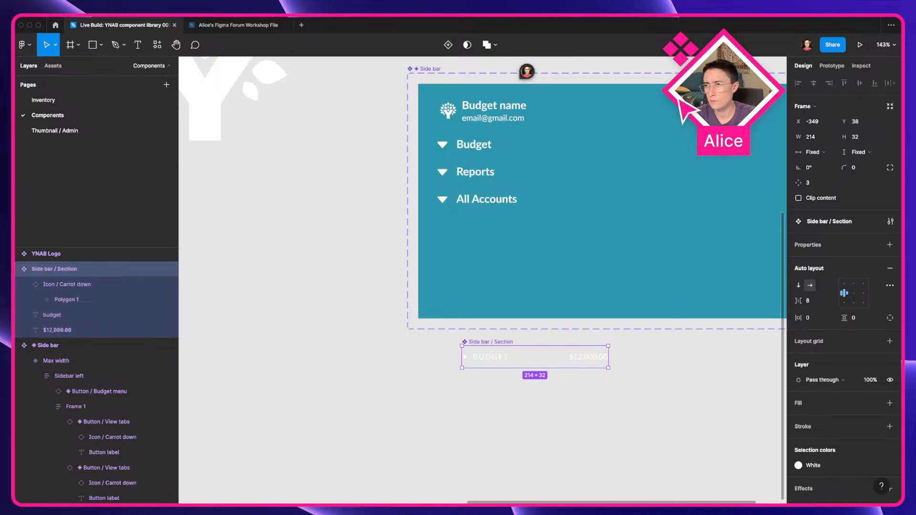
# Step: Move the Section component beside the sidebar and place a copy of it in the sidebar below All Accounts
pyautogui.scroll(-5, 551, 324)
pyautogui.hscroll(-3, 602, 344)
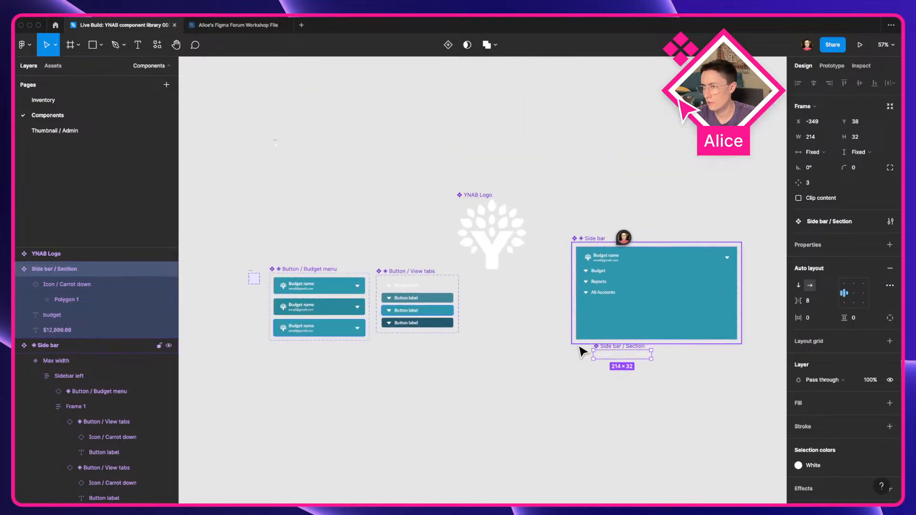
pyautogui.moveTo(601, 344); pyautogui.dragTo(473, 327)
pyautogui.moveTo(485, 293); pyautogui.dragTo(346, 287)
pyautogui.scroll(5, 498, 296)
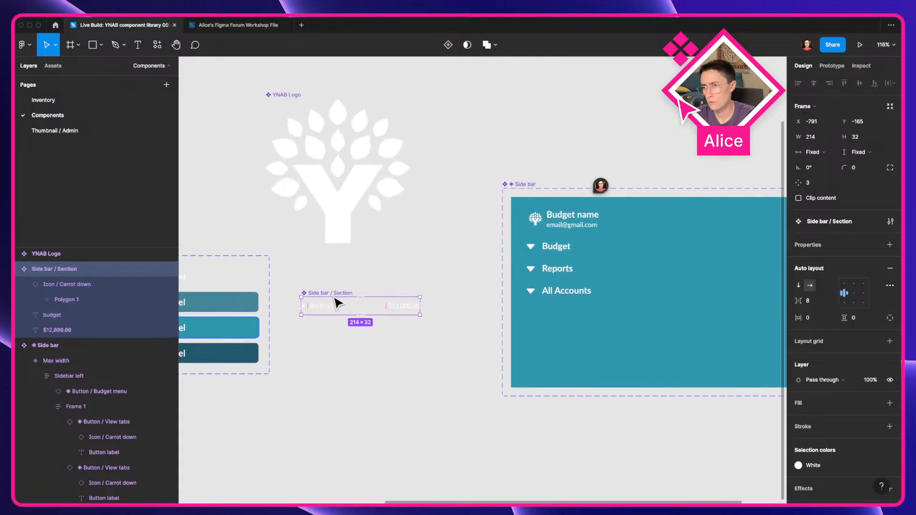
pyautogui.moveTo(331, 306); pyautogui.dragTo(559, 326)
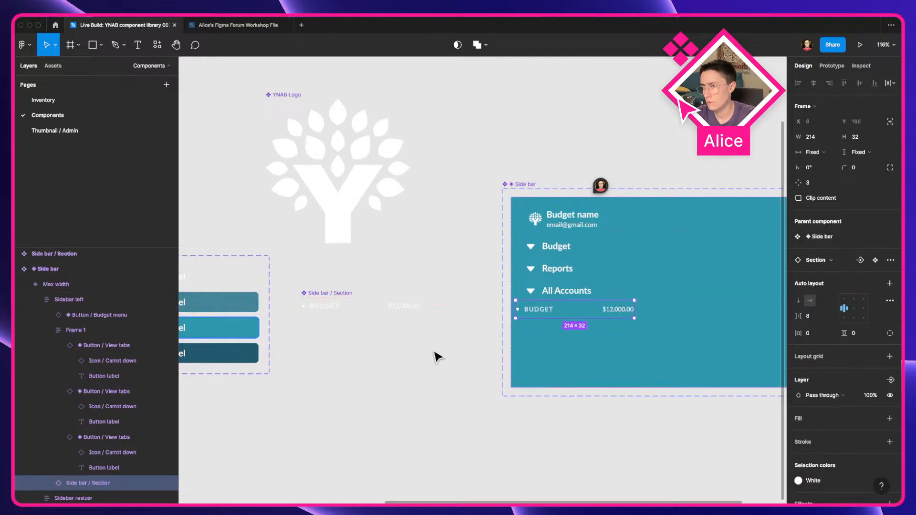
# Step: Duplicate the Section component, combine the two as variants, and delete the extra variant
pyautogui.click(353, 311)
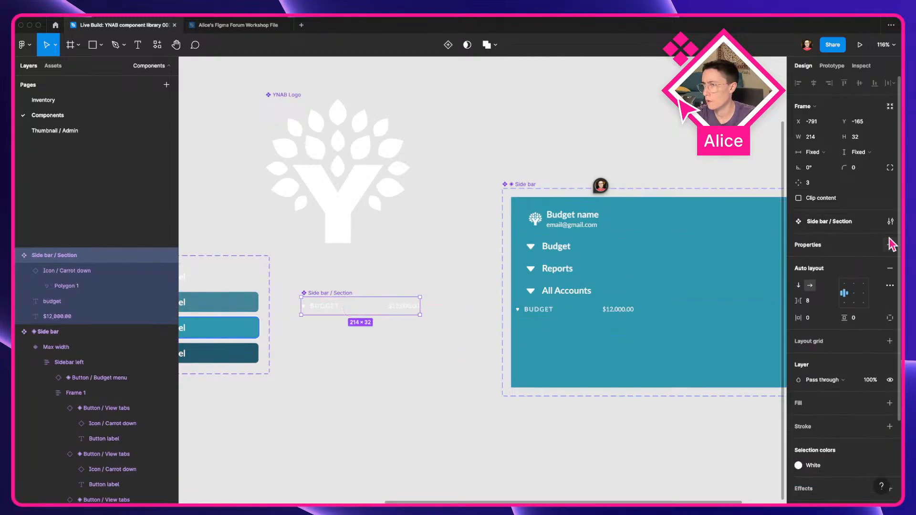
pyautogui.moveTo(382, 308); pyautogui.dragTo(358, 333)
pyautogui.press('cmd+z')
pyautogui.click(364, 352)
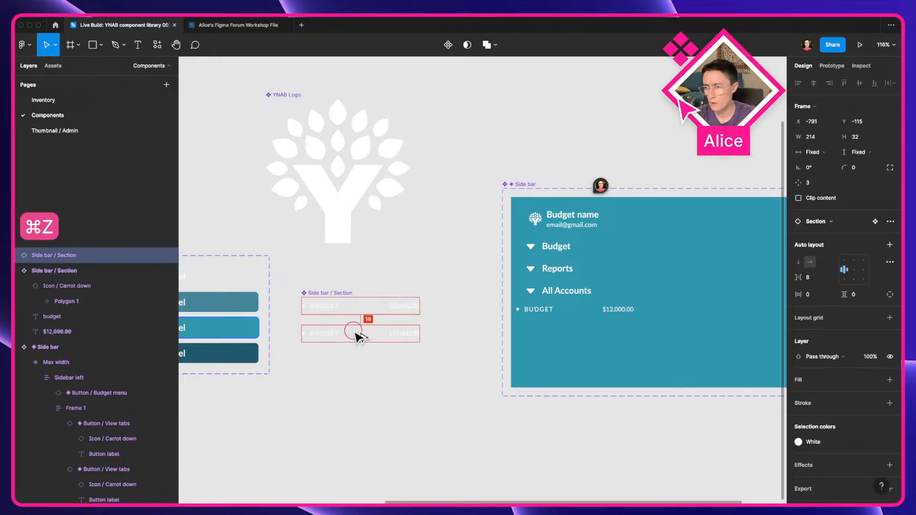
pyautogui.press('alt+super+b')
pyautogui.press('alt+super+k')
pyautogui.keyDown('shift'); pyautogui.click(361, 307); pyautogui.keyUp('shift')
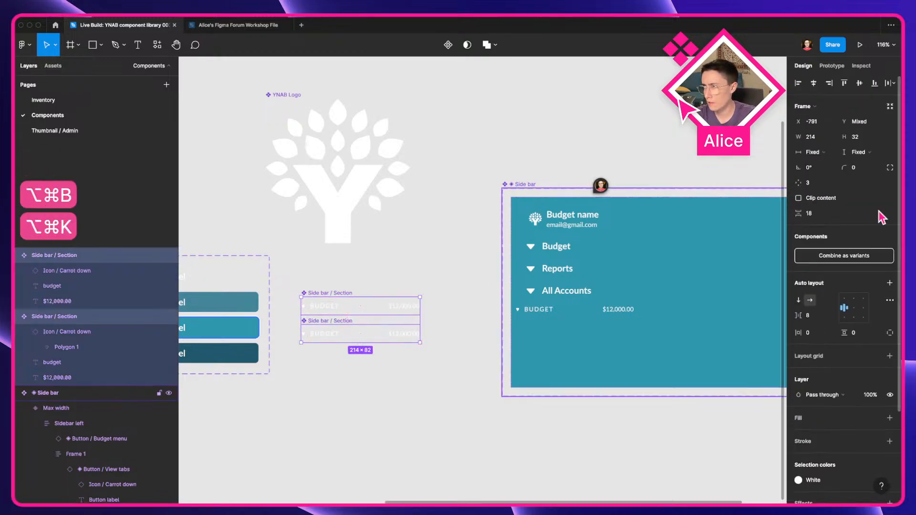
pyautogui.click(859, 260)
pyautogui.click(329, 340)
pyautogui.press('Delete')
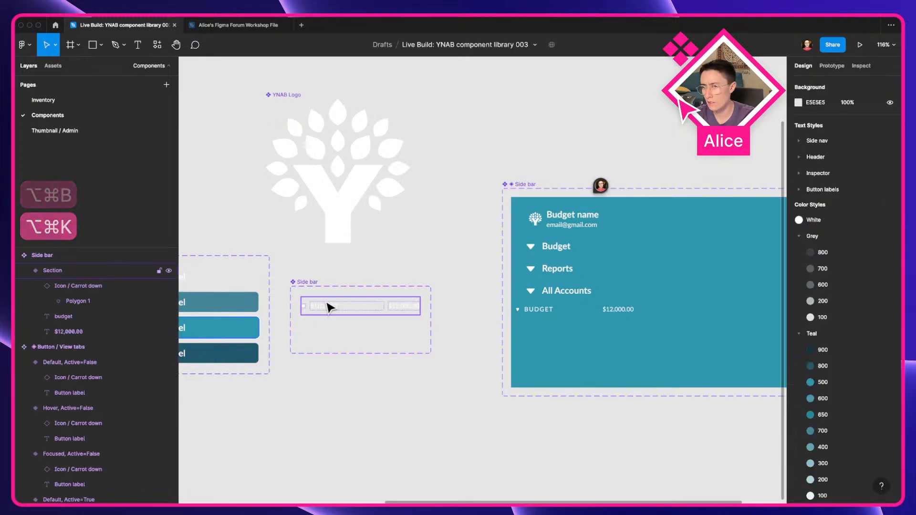
# Step: Add auto layout to the Side bar variant set and set the Section variant's width to fill container
pyautogui.click(327, 304)
pyautogui.click(300, 282)
pyautogui.hotkey('shift', 'a')
pyautogui.press('Return')
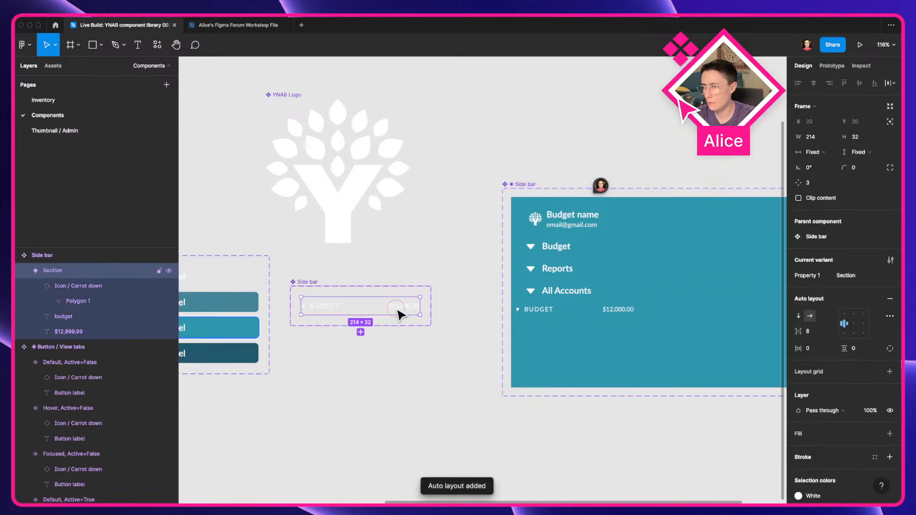
pyautogui.click(820, 152)
pyautogui.click(823, 153)
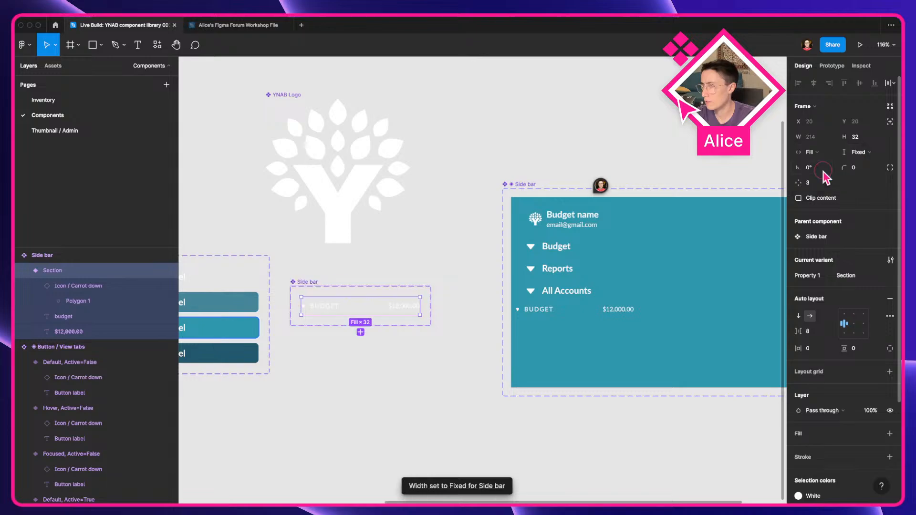
# Step: Replace the old row in the sidebar with a new instance of the Side bar component below All Accounts
pyautogui.click(549, 318)
pyautogui.doubleClick(548, 314)
pyautogui.press('Delete')
pyautogui.click(333, 310)
pyautogui.moveTo(335, 306); pyautogui.dragTo(573, 320)
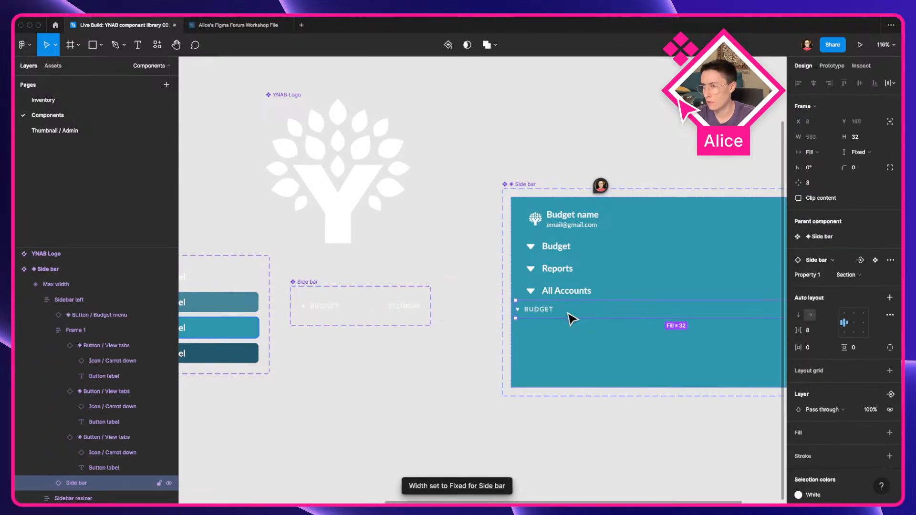
# Step: Expand the Section variant's individual paddings and set its left padding to 20
pyautogui.moveTo(441, 343); pyautogui.dragTo(303, 338)
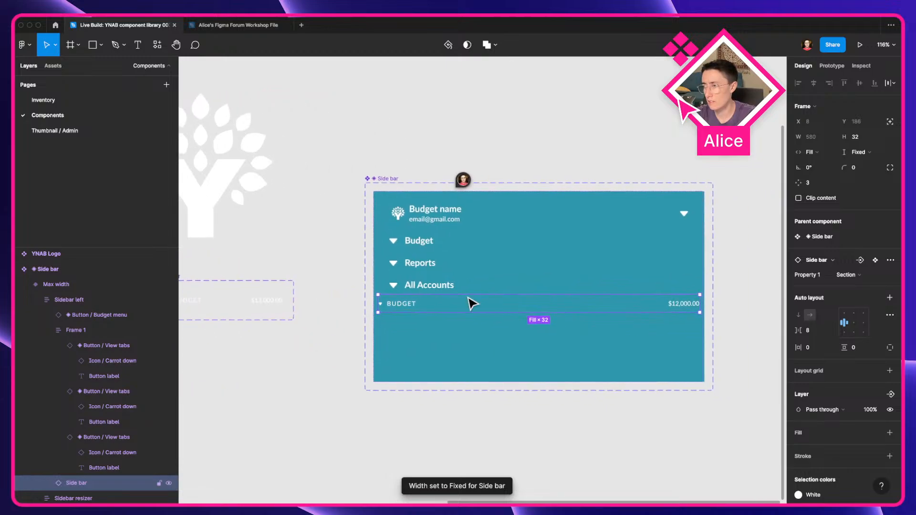
pyautogui.click(565, 449)
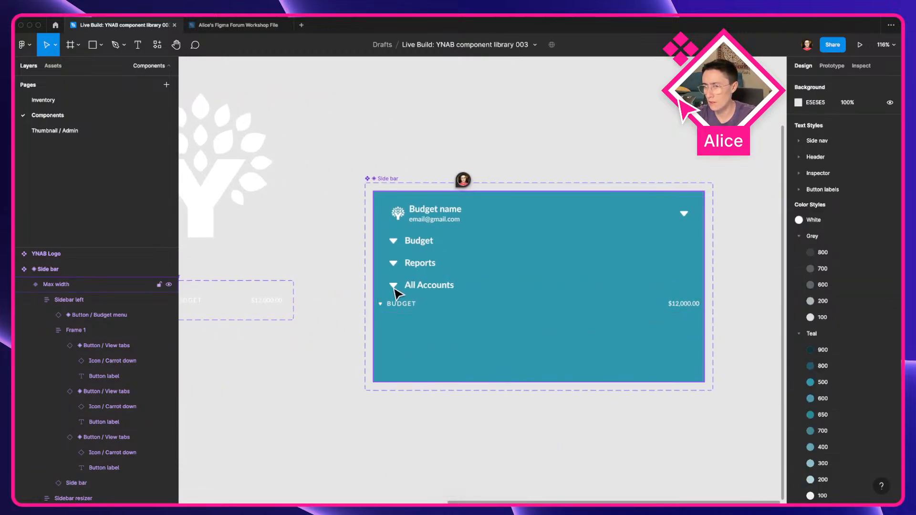
pyautogui.press('super+Tab')
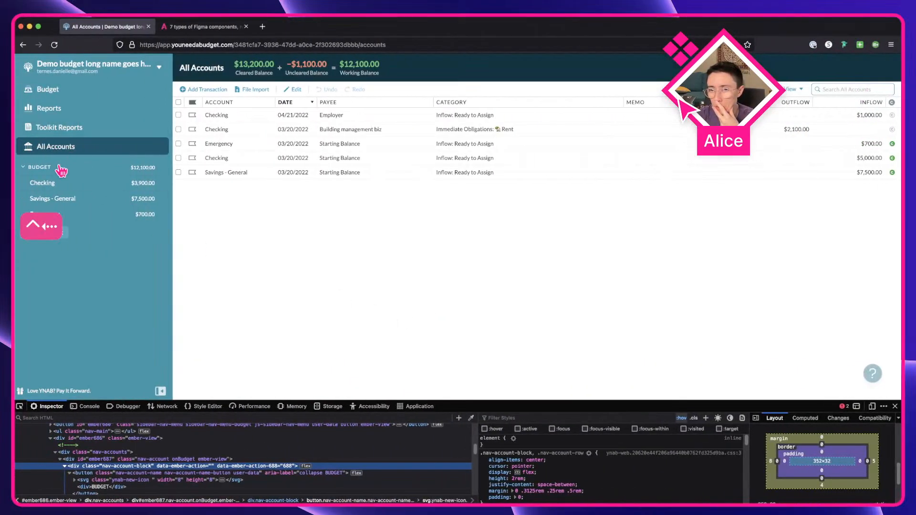
pyautogui.press('super+Tab')
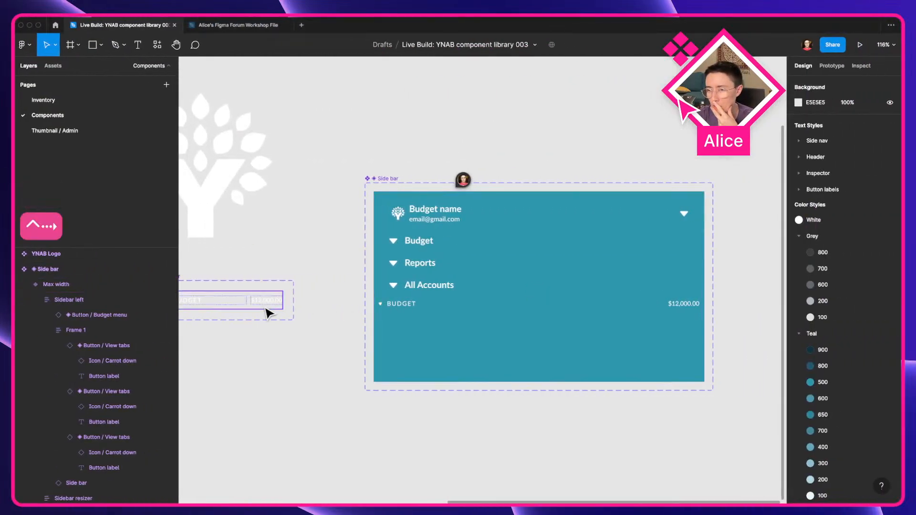
pyautogui.click(265, 308)
pyautogui.click(890, 348)
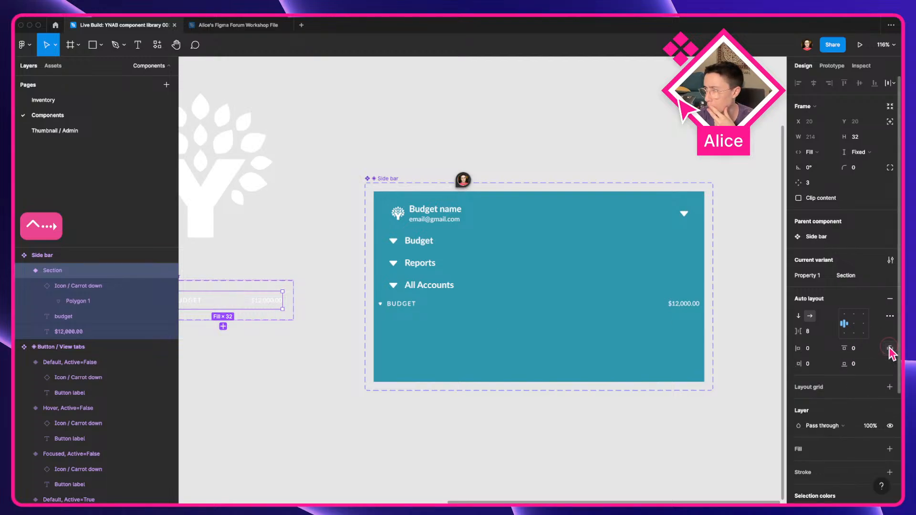
pyautogui.click(810, 352)
pyautogui.write('20')
pyautogui.press('Return')
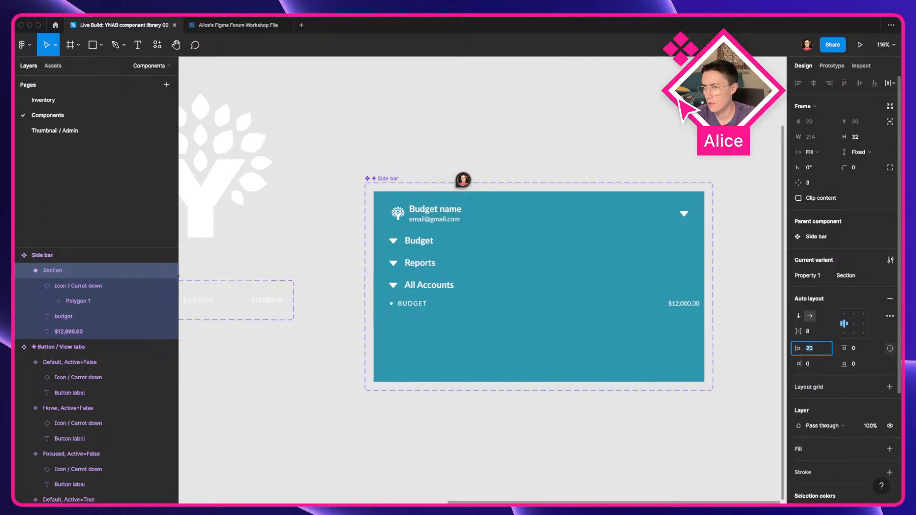
# Step: Compare the row's padding with the live app's layout box model in the browser inspector
pyautogui.press('super+Tab')
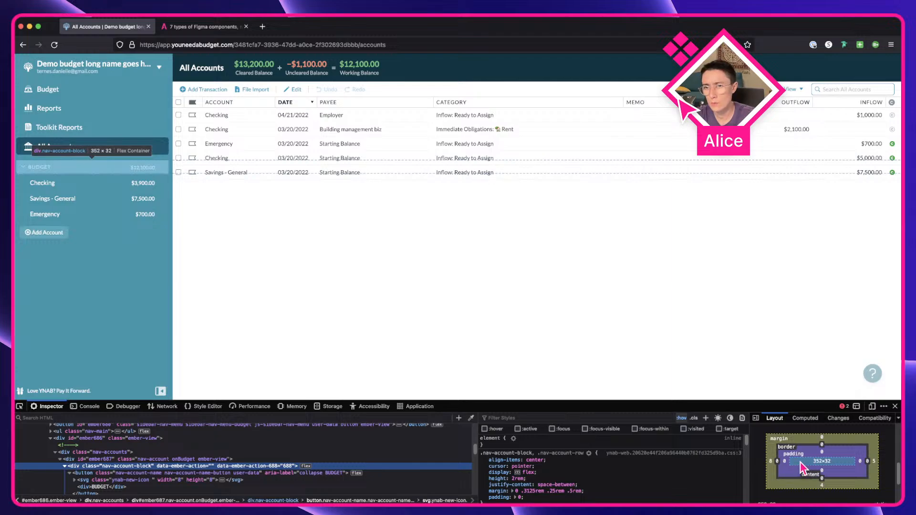
pyautogui.press('super+Tab')
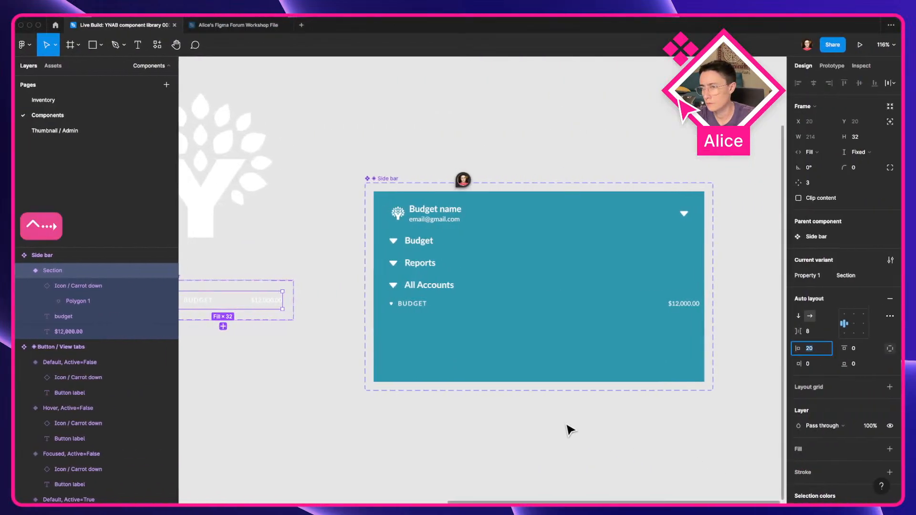
pyautogui.press('BackSpace')
pyautogui.click(317, 351)
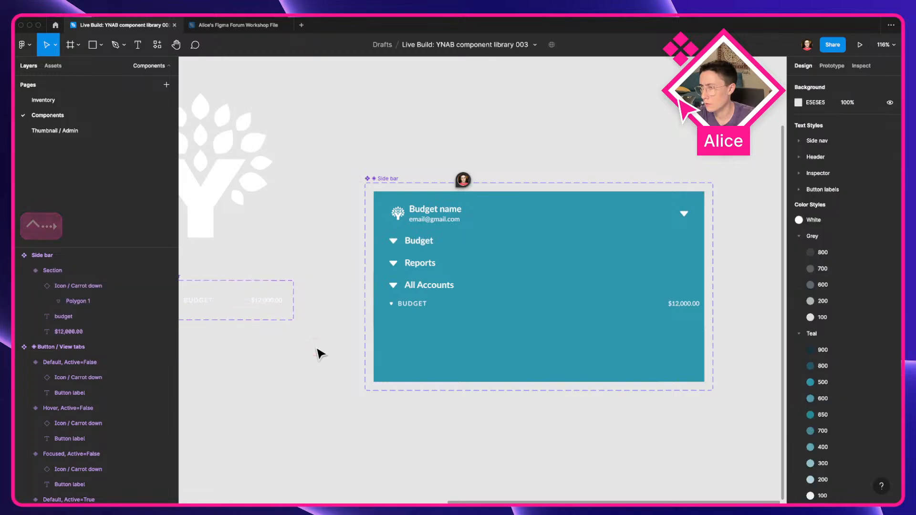
pyautogui.hscroll(-4, 284, 360)
pyautogui.click(299, 304)
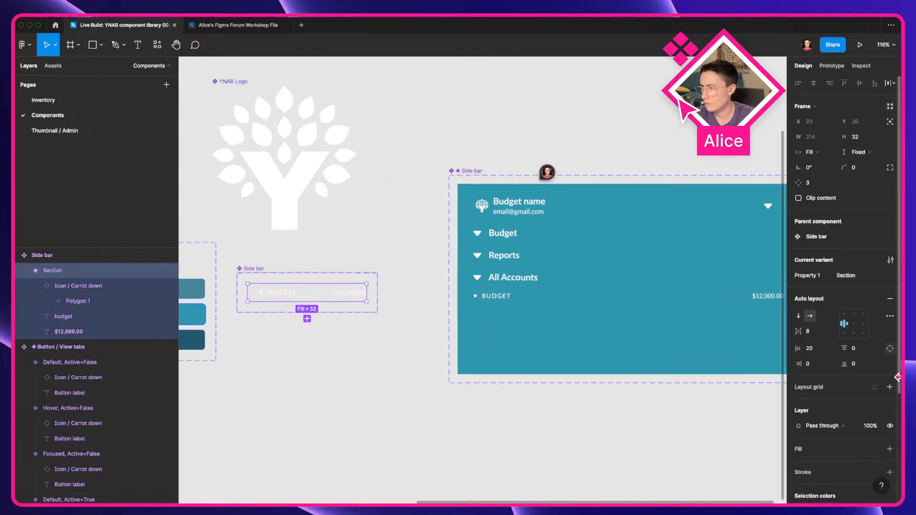
pyautogui.click(815, 349)
pyautogui.click(372, 365)
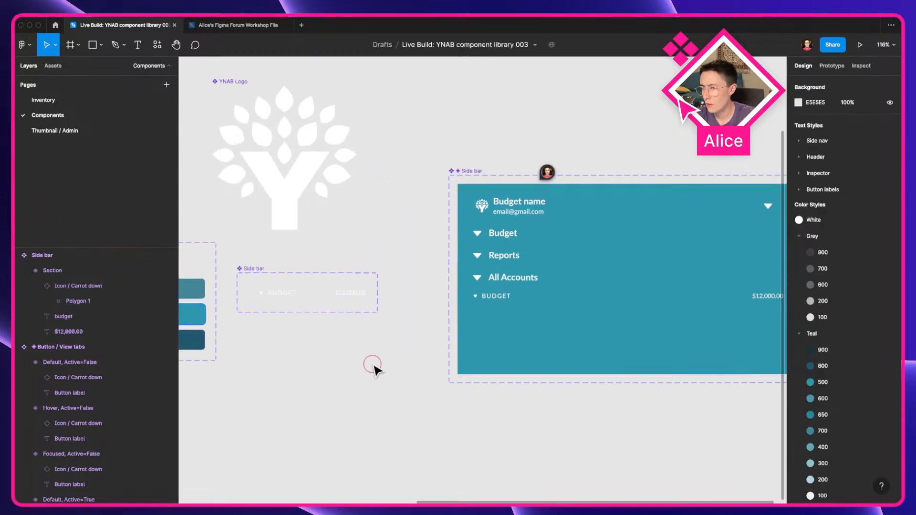
# Step: Set the big nudge amount to 10 in the Nudge amount settings
pyautogui.press('super+slash')
pyautogui.write('nudg')
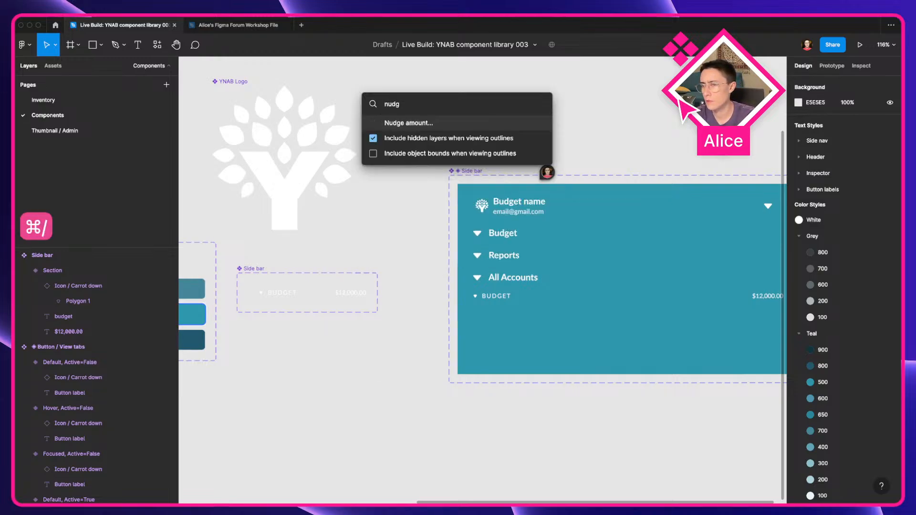
pyautogui.click(442, 125)
pyautogui.click(478, 233)
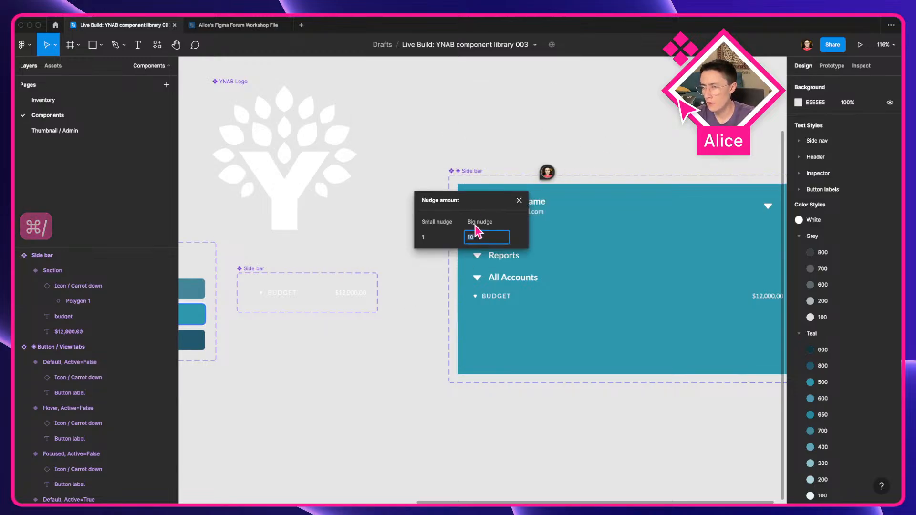
pyautogui.press('Return')
# Step: Set the Section variant's left padding to 16
pyautogui.click(379, 415)
pyautogui.click(310, 293)
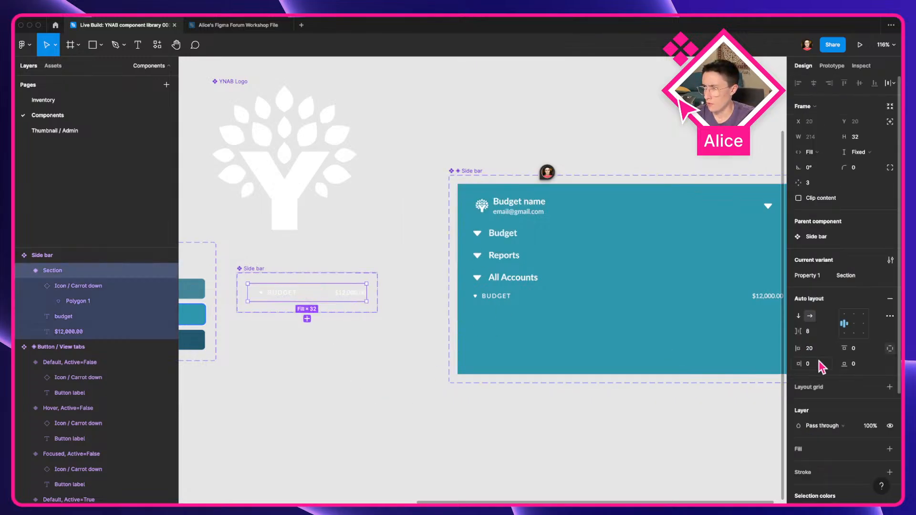
pyautogui.write('16')
pyautogui.press('Tab')
# Step: Set the Side bar variant set's item spacing to 0 and its horizontal and vertical padding to 10
pyautogui.press('super+Tab')
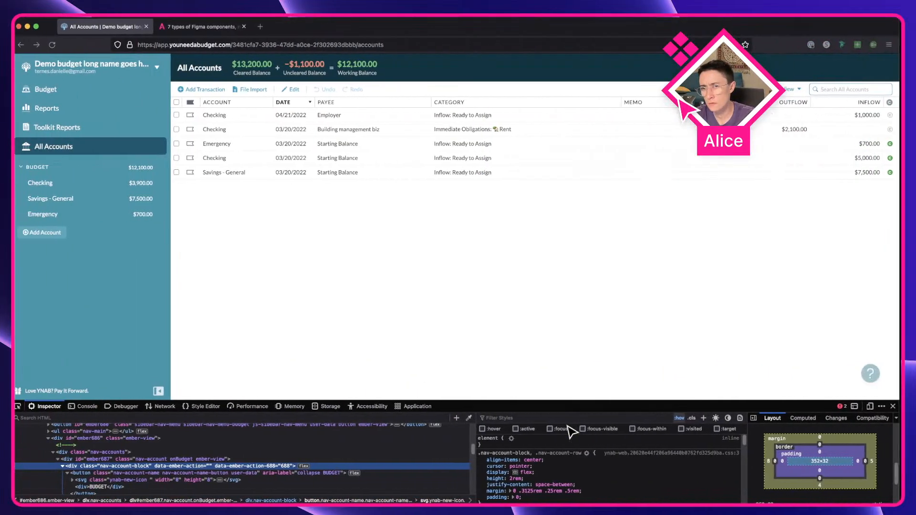
pyautogui.press('super+Tab')
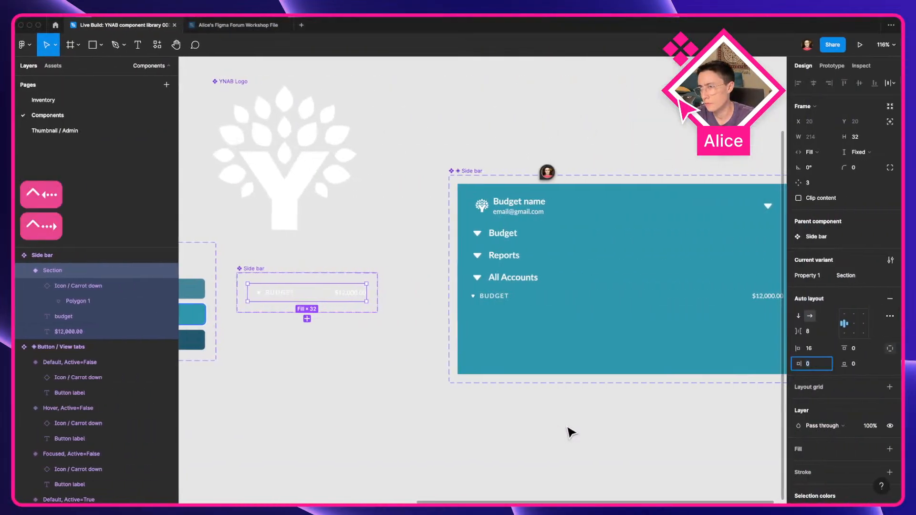
pyautogui.click(498, 418)
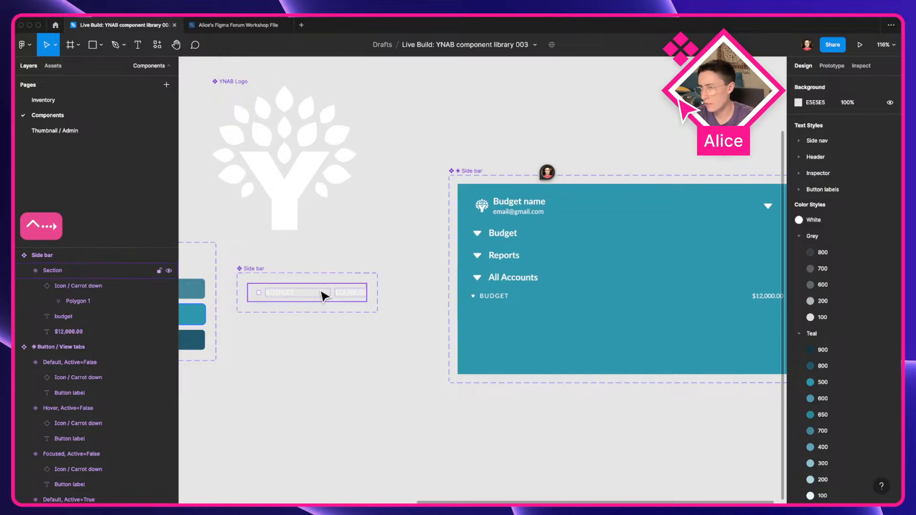
pyautogui.click(253, 270)
pyautogui.click(817, 320)
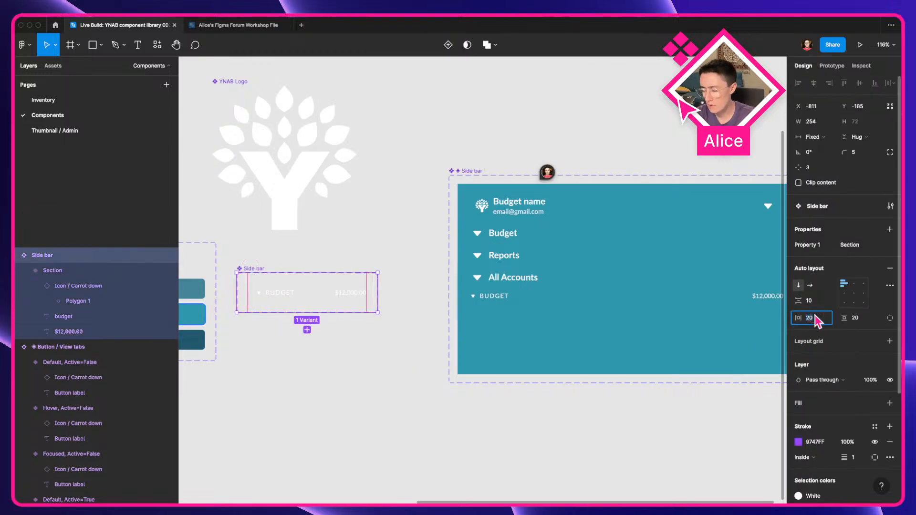
pyautogui.write('10')
pyautogui.press('Tab')
pyautogui.click(816, 305)
pyautogui.write('0')
pyautogui.press('Tab')
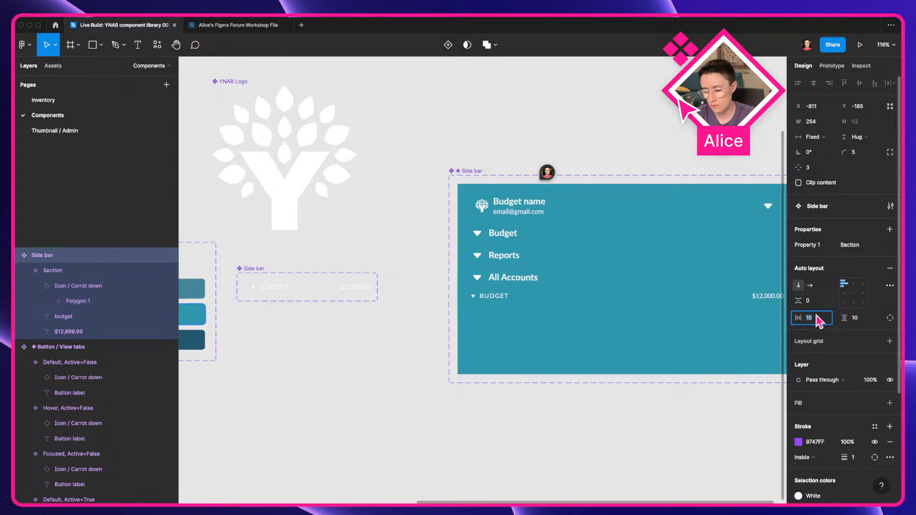
pyautogui.click(302, 328)
pyautogui.click(261, 269)
pyautogui.click(237, 272)
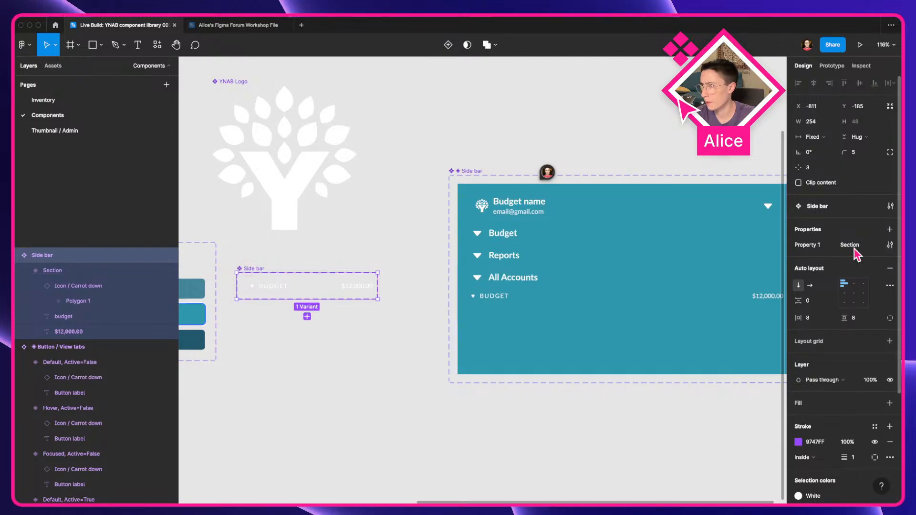
pyautogui.click(829, 246)
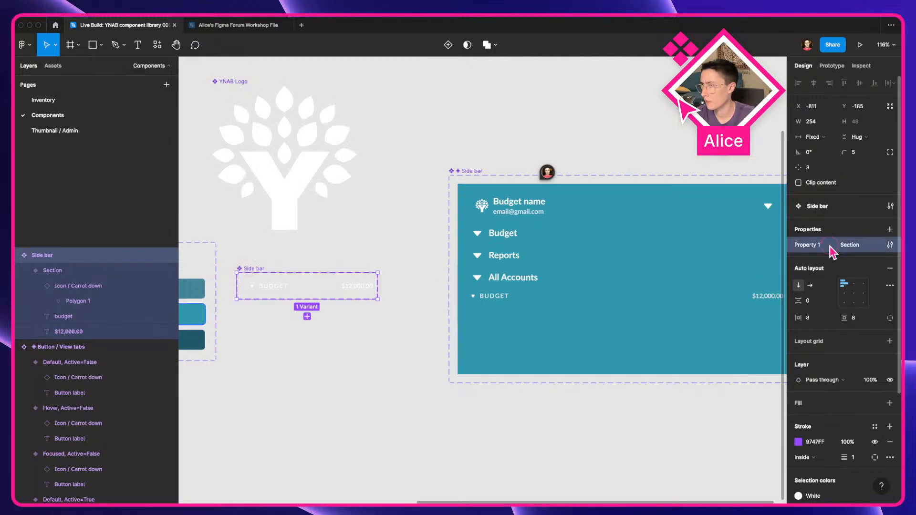
pyautogui.click(891, 245)
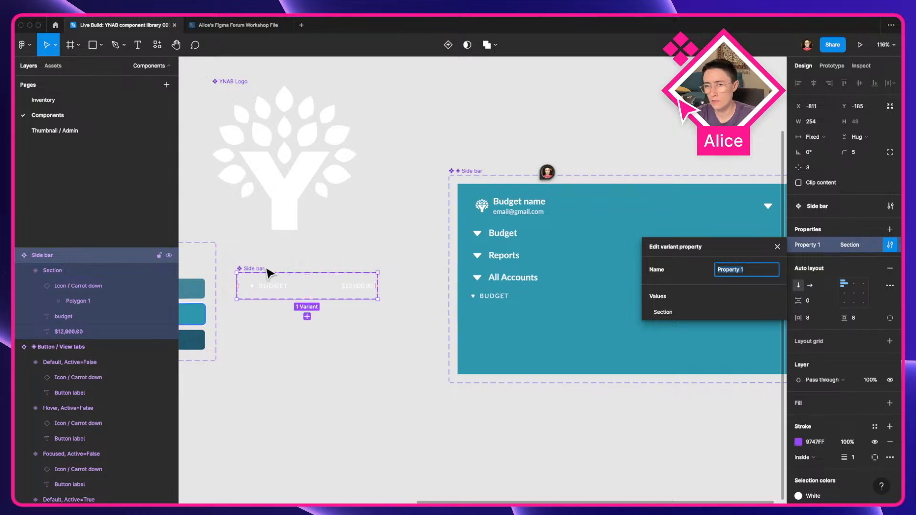
pyautogui.press('super+r')
pyautogui.click(276, 362)
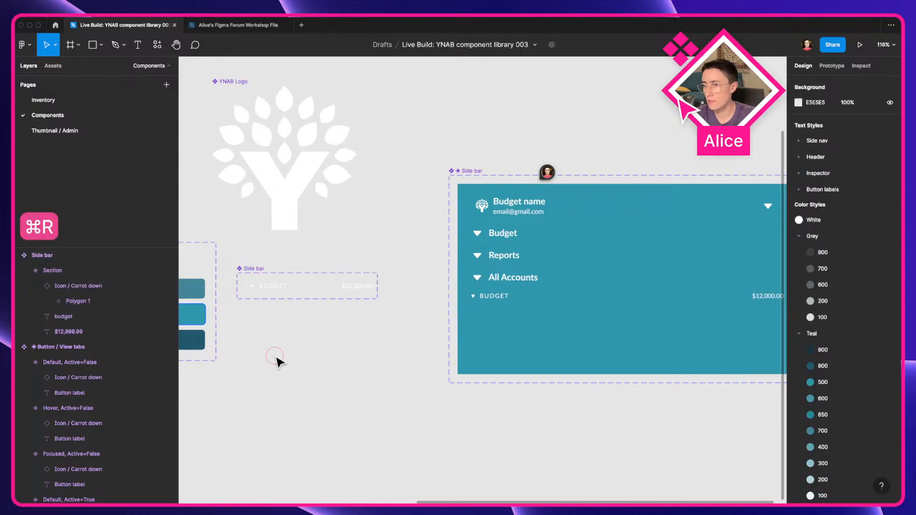
# Step: Rename the Side bar component set to Side bar / Section
pyautogui.click(251, 272)
pyautogui.press('super+r')
pyautogui.write('Side')
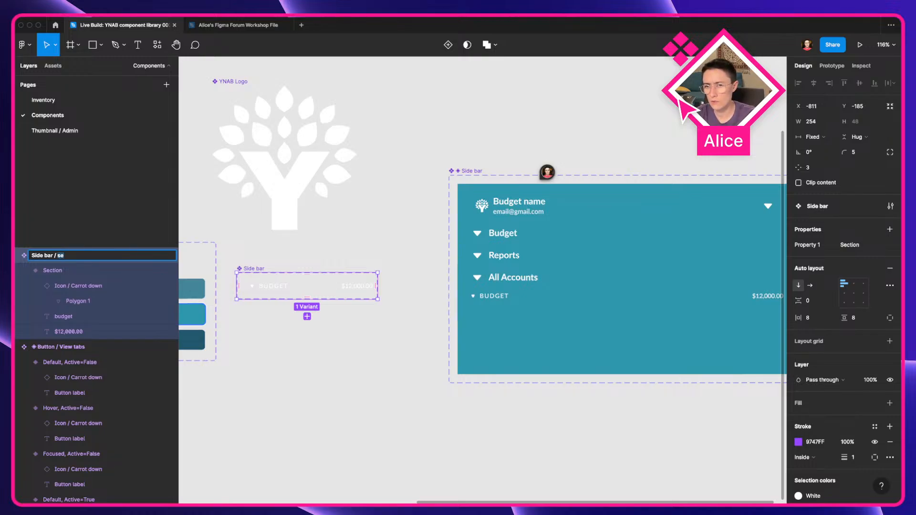
pyautogui.write('on')
pyautogui.press('Return')
pyautogui.click(265, 344)
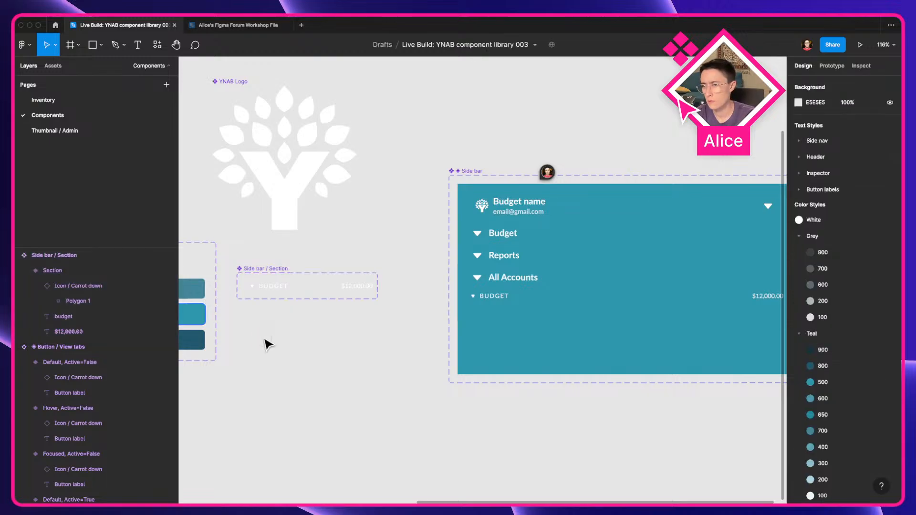
# Step: Show the rulers on the canvas
pyautogui.hscroll(4, 266, 343)
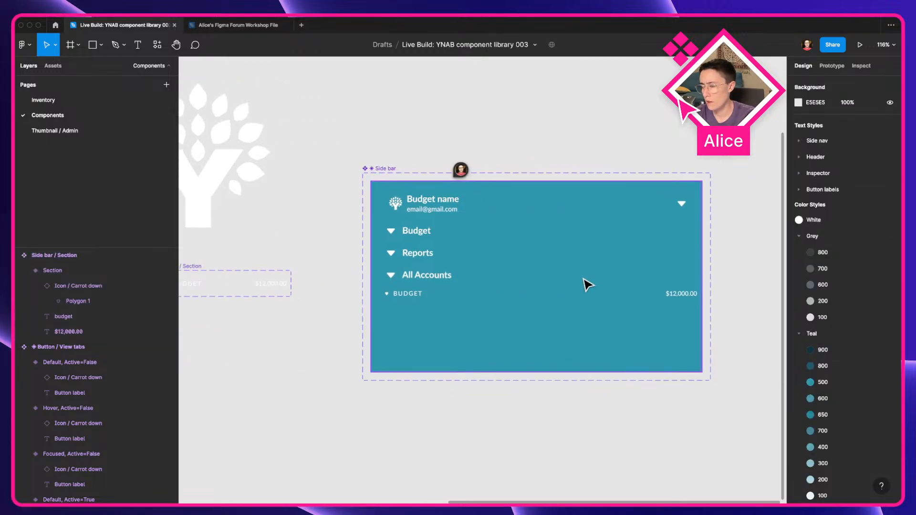
pyautogui.hotkey('ctrl', 'Left')
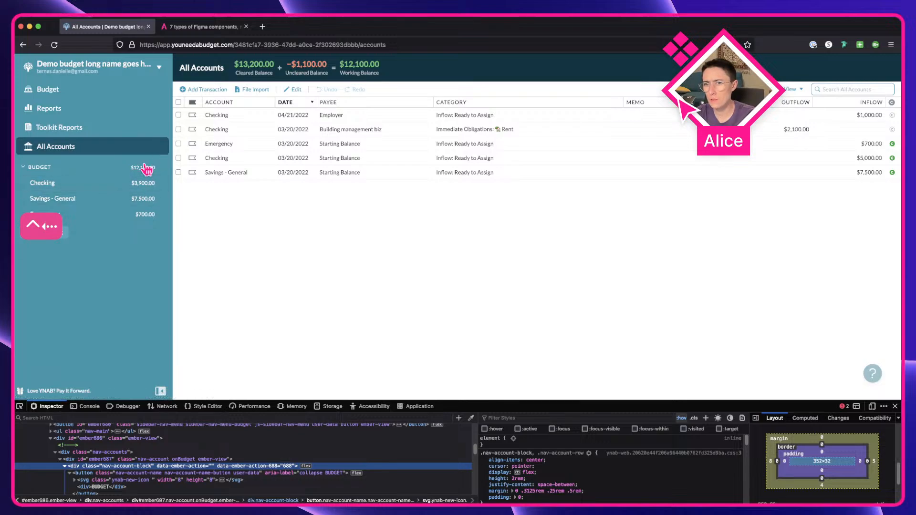
pyautogui.hotkey('ctrl', 'Right')
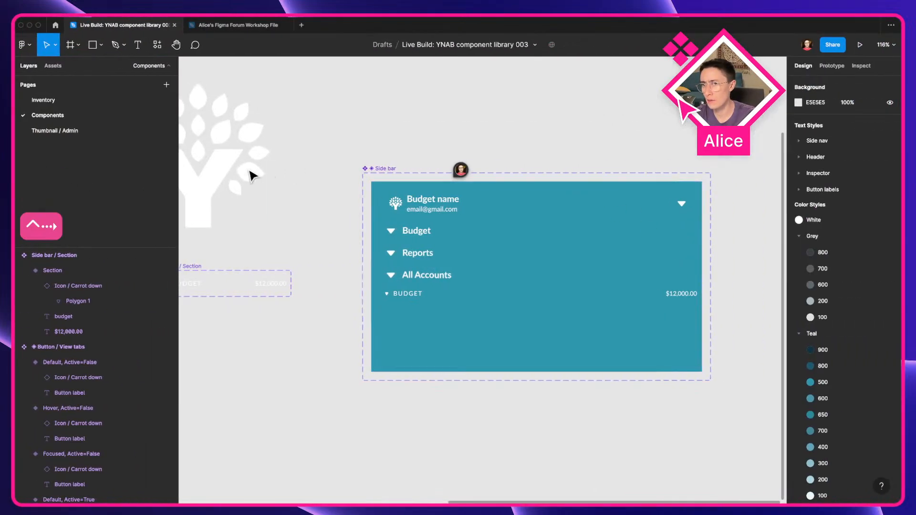
pyautogui.press('super+r')
pyautogui.press('super+r')
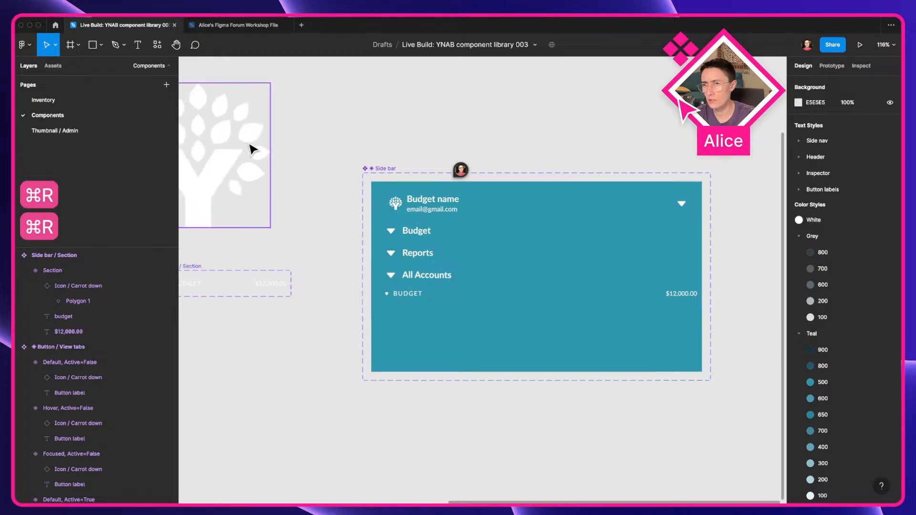
pyautogui.press('shift+super+r')
pyautogui.hotkey('shift', 'r')
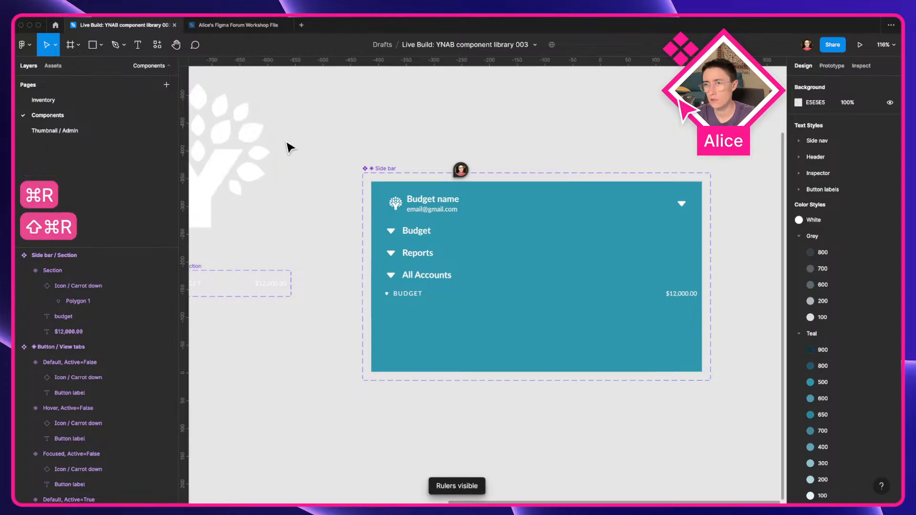
# Step: Add a vertical guide near the sidebar's right edge and check the amount's alignment in outline view
pyautogui.moveTo(184, 204); pyautogui.dragTo(687, 252)
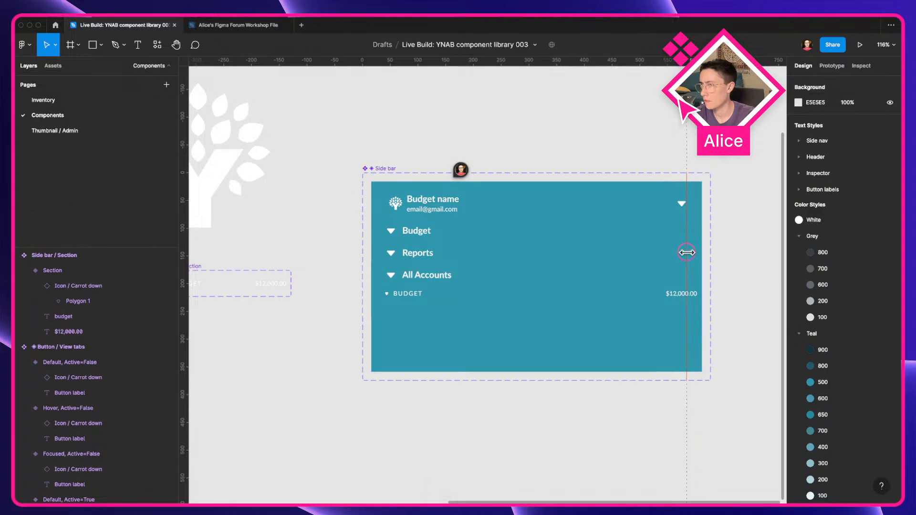
pyautogui.scroll(5, 689, 202)
pyautogui.press('super+y')
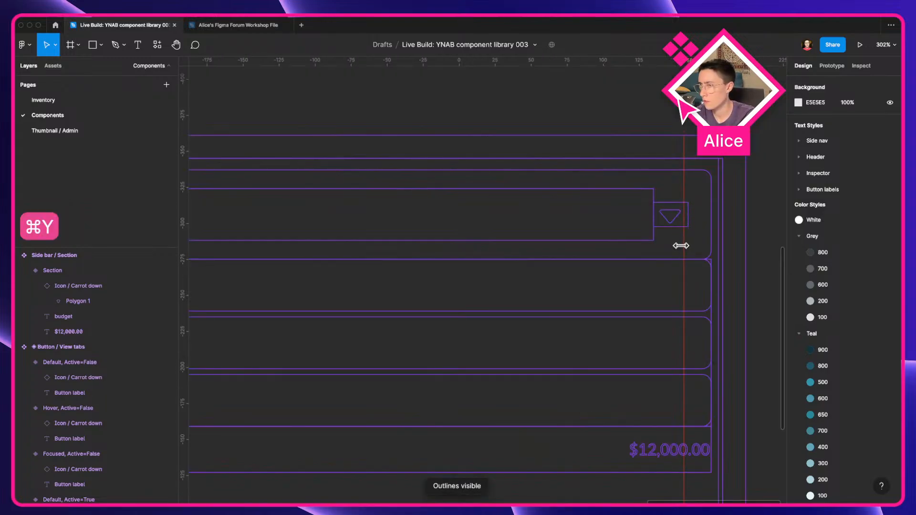
pyautogui.scroll(-3, 689, 245)
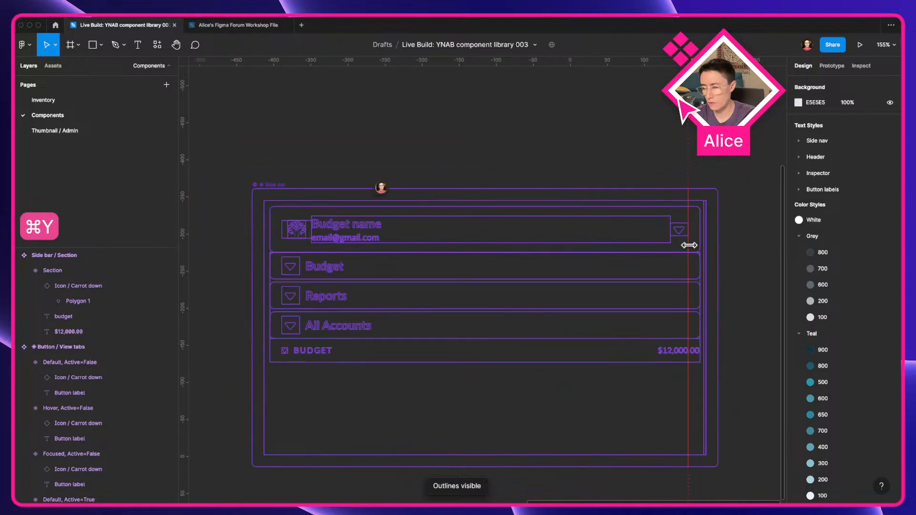
pyautogui.scroll(3, 705, 280)
pyautogui.moveTo(702, 277); pyautogui.dragTo(559, 254)
pyautogui.hotkey('ctrl', 'y')
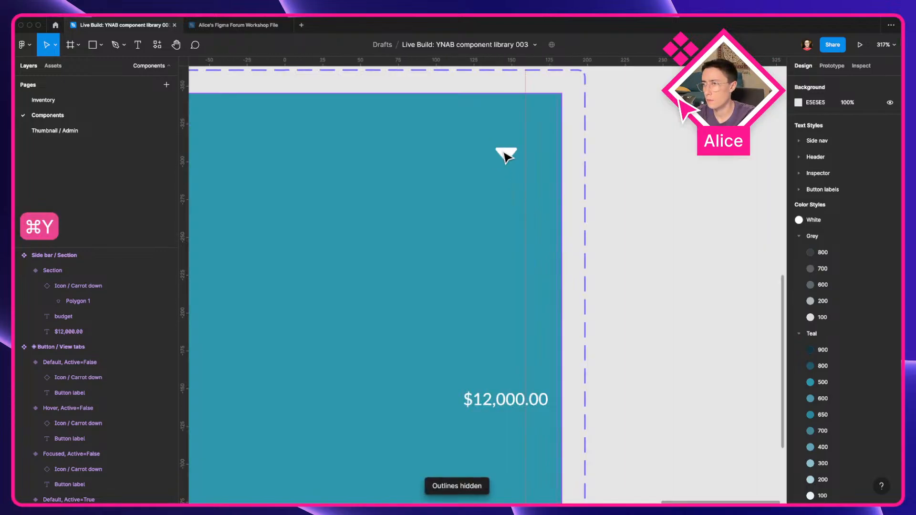
pyautogui.click(527, 84)
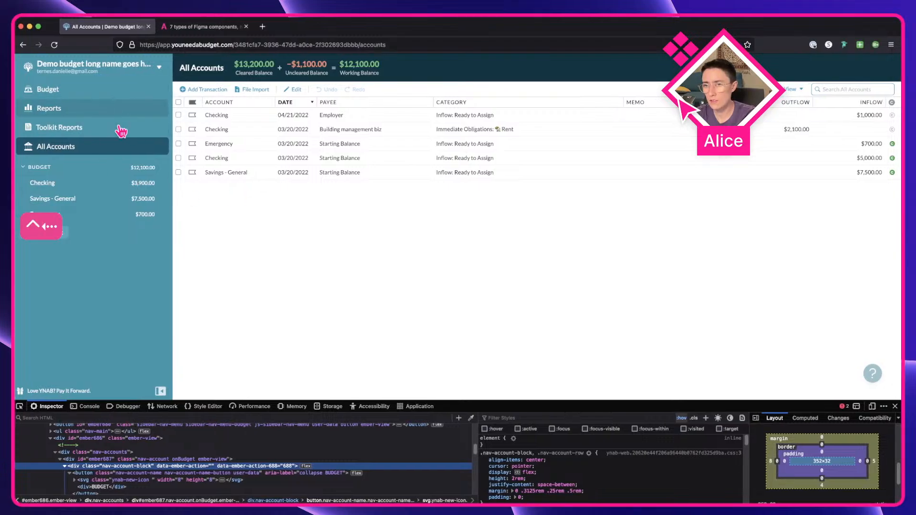
# Step: Inspect the BUDGET row's amount and its container elements in the browser's developer tools
pyautogui.keyDown('ctrl'); pyautogui.click(144, 177); pyautogui.keyUp('ctrl')
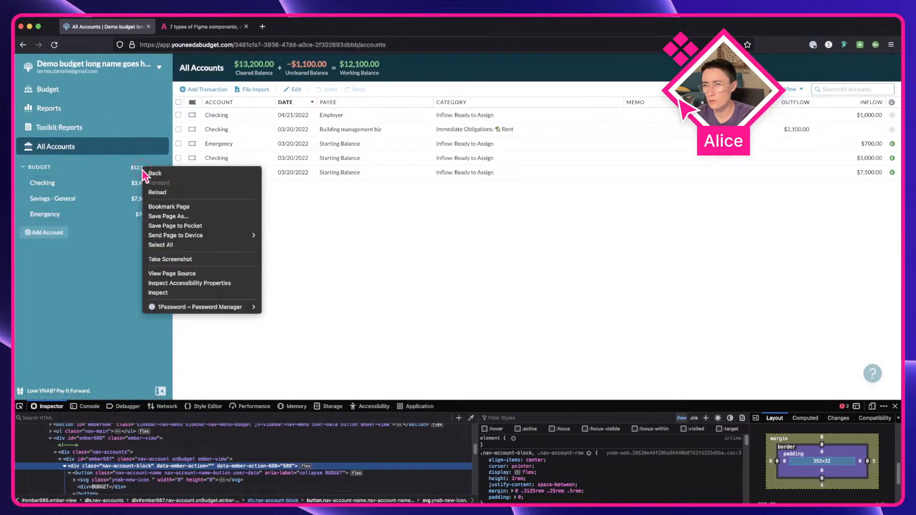
pyautogui.click(159, 295)
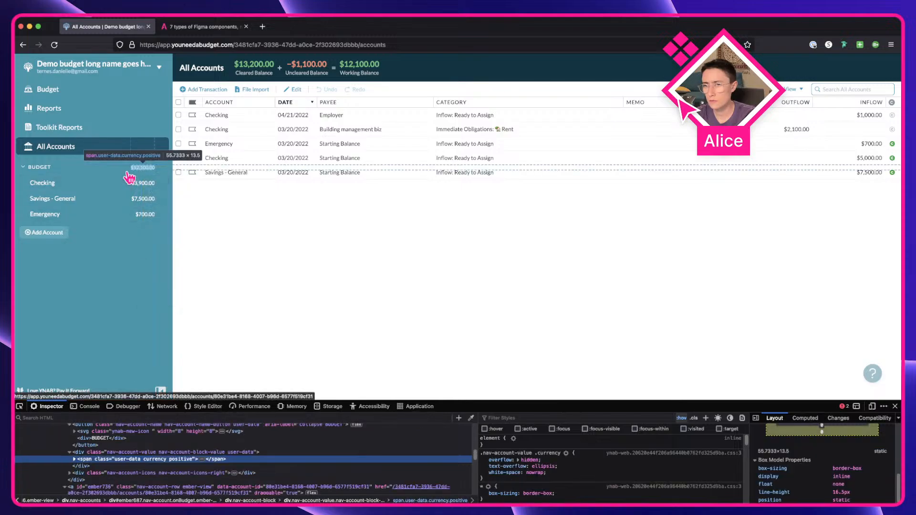
pyautogui.click(276, 451)
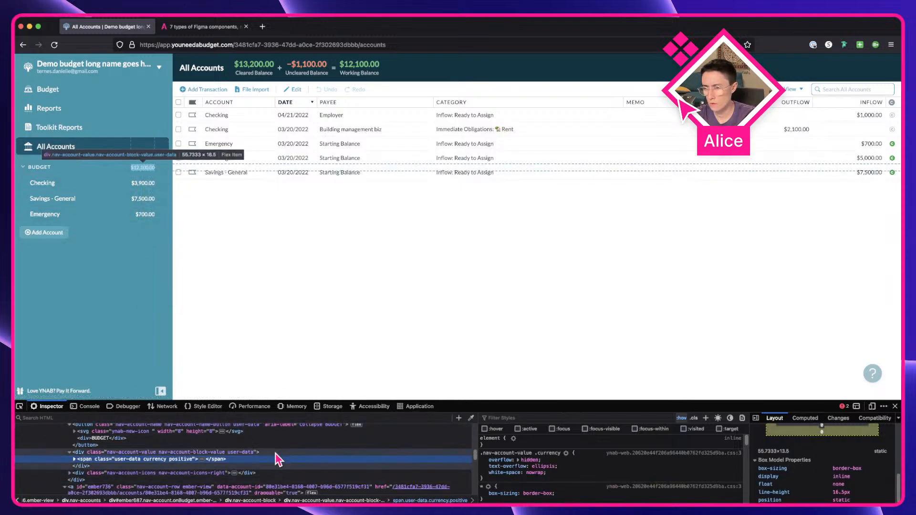
pyautogui.scroll(3, 851, 455)
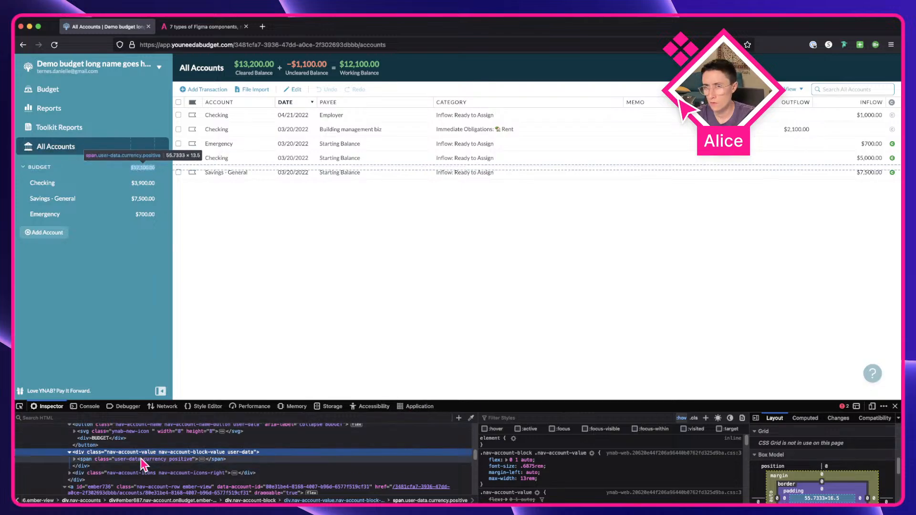
pyautogui.scroll(2, 141, 458)
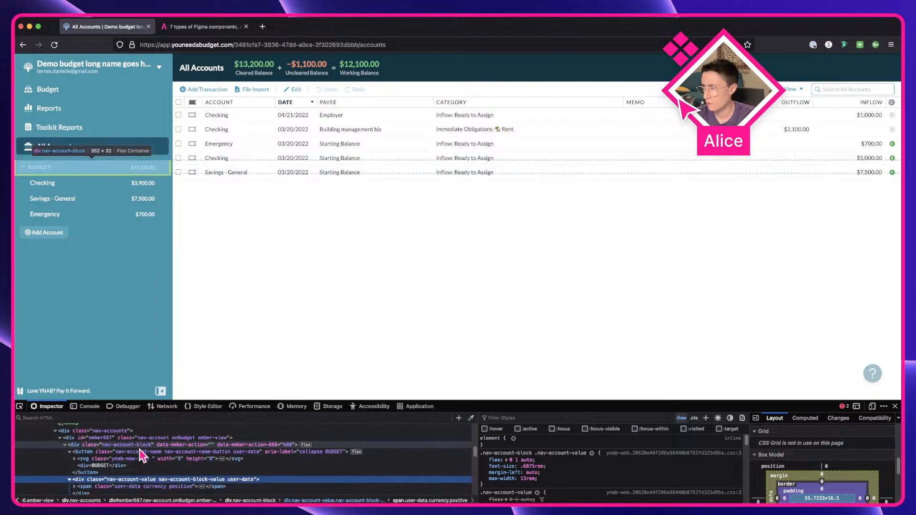
pyautogui.click(140, 448)
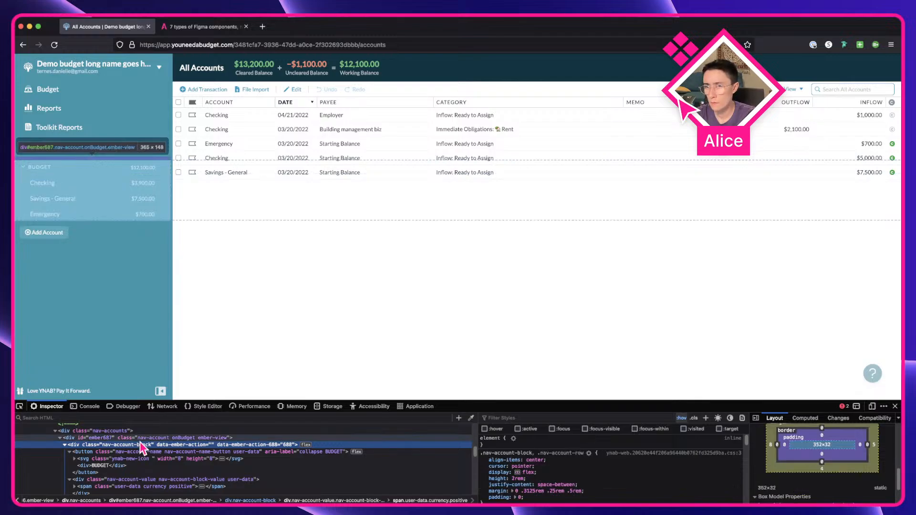
pyautogui.click(140, 438)
pyautogui.scroll(1, 140, 438)
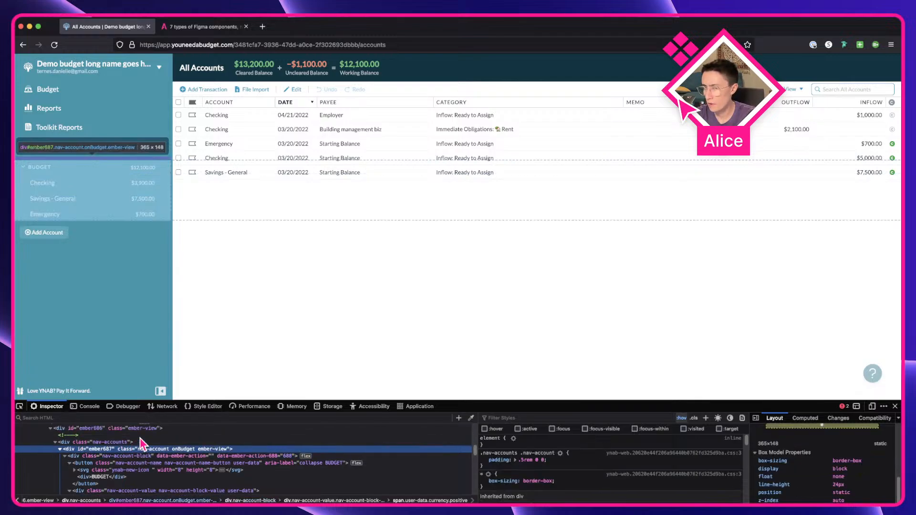
pyautogui.scroll(3, 814, 476)
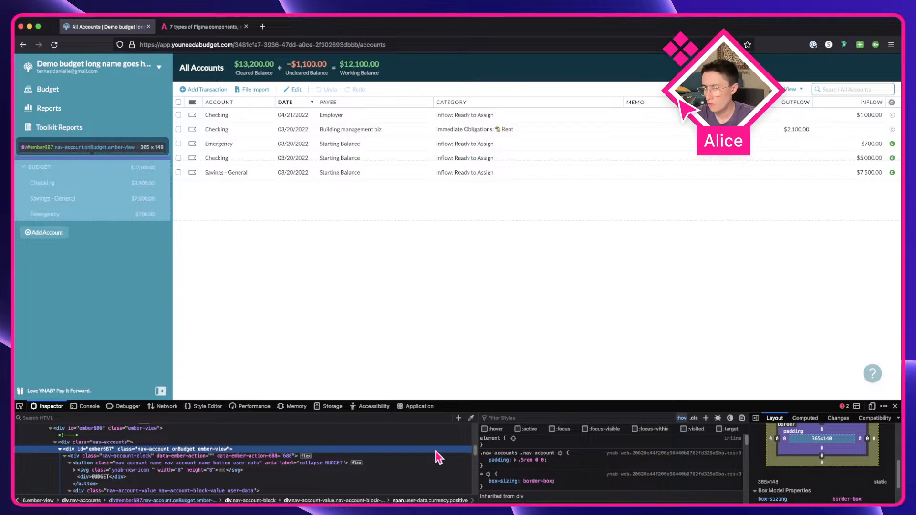
pyautogui.click(187, 443)
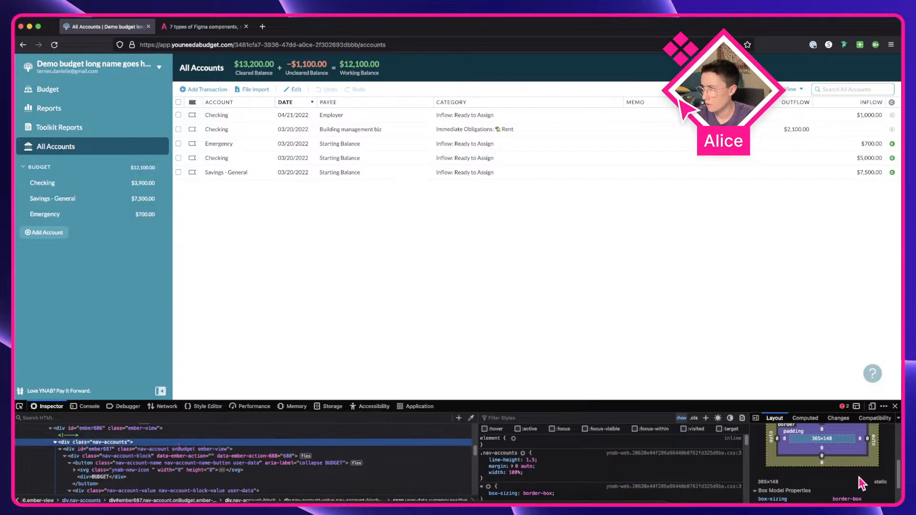
pyautogui.scroll(1, 842, 455)
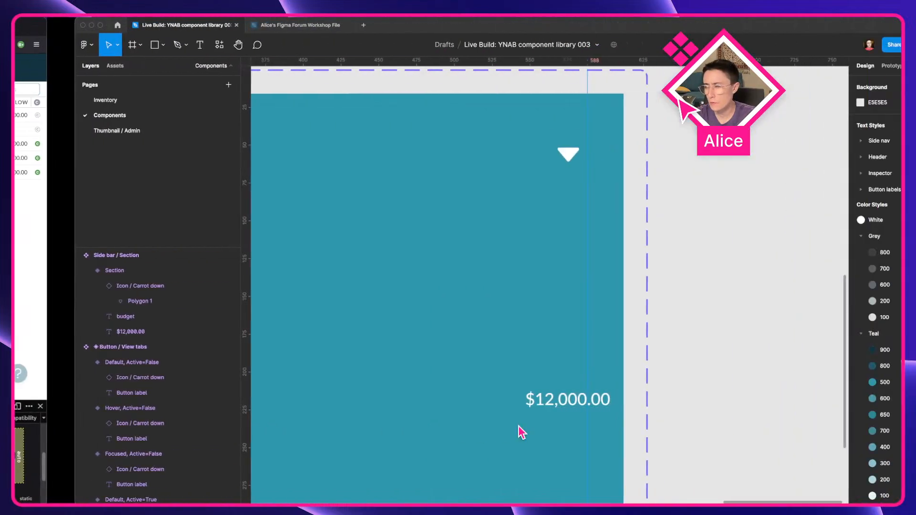
pyautogui.hscroll(3, 274, 355)
# Step: Select the Section variant in Figma and set its right padding to 16
pyautogui.click(443, 393)
pyautogui.scroll(-5, 440, 391)
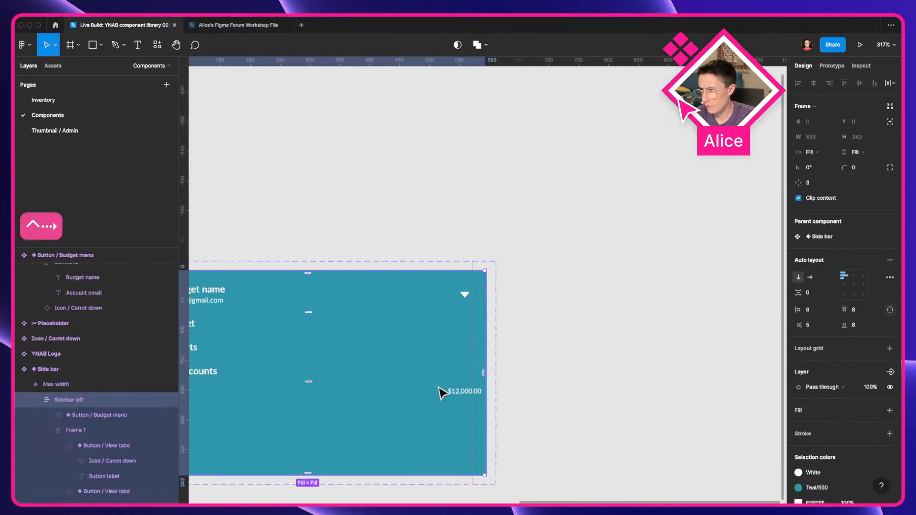
pyautogui.click(335, 305)
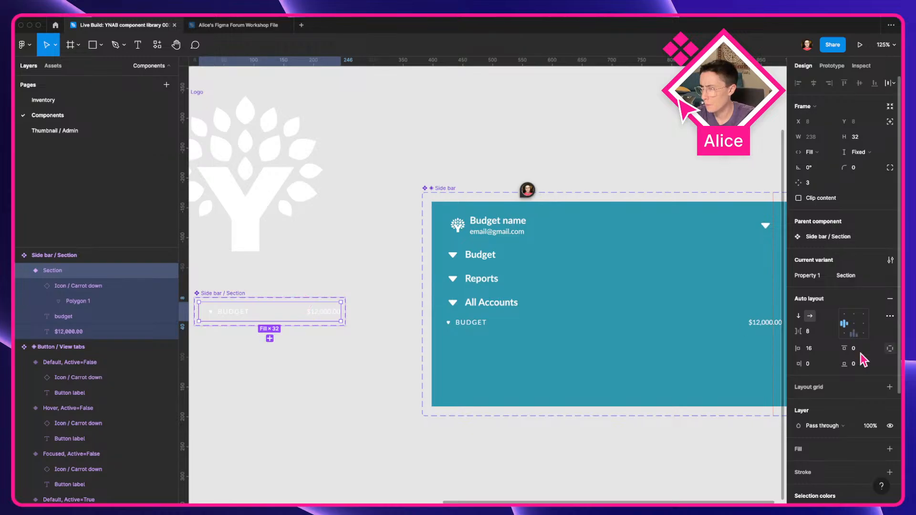
pyautogui.hscroll(5, 679, 327)
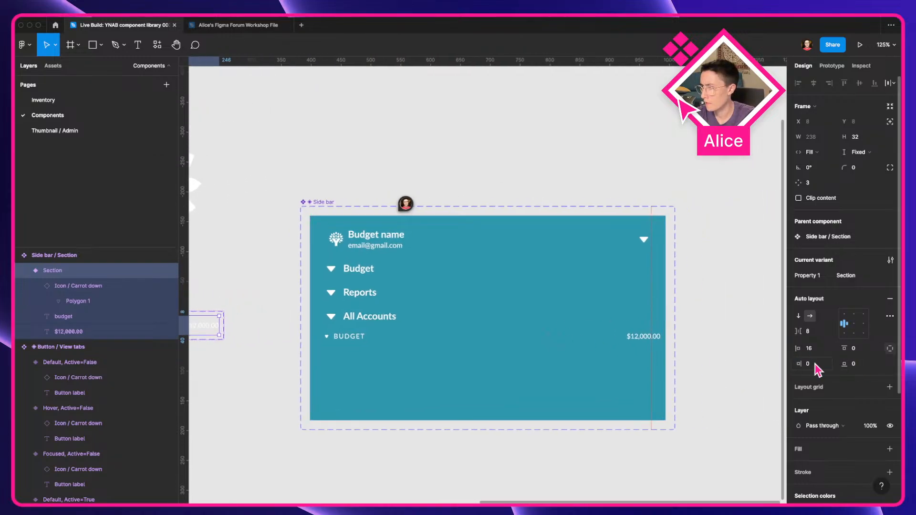
pyautogui.write('16')
pyautogui.press('Return')
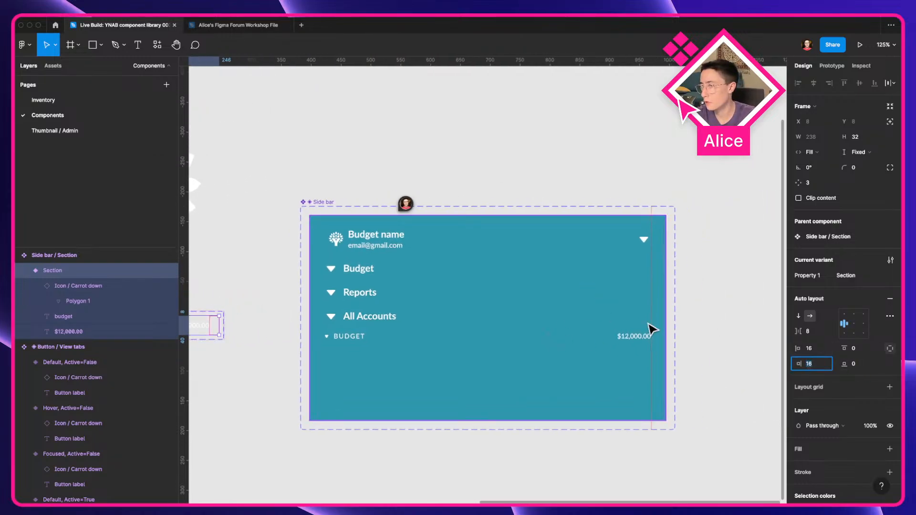
pyautogui.scroll(5, 668, 363)
pyautogui.scroll(-5, 636, 292)
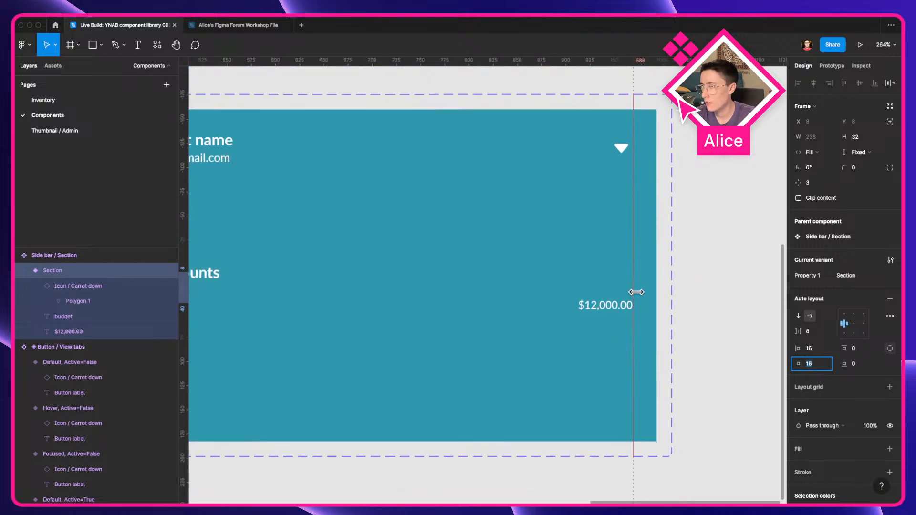
# Step: Compare the row against the live sidebar and set the Section's right padding to 24
pyautogui.hotkey('ctrl', 'Left')
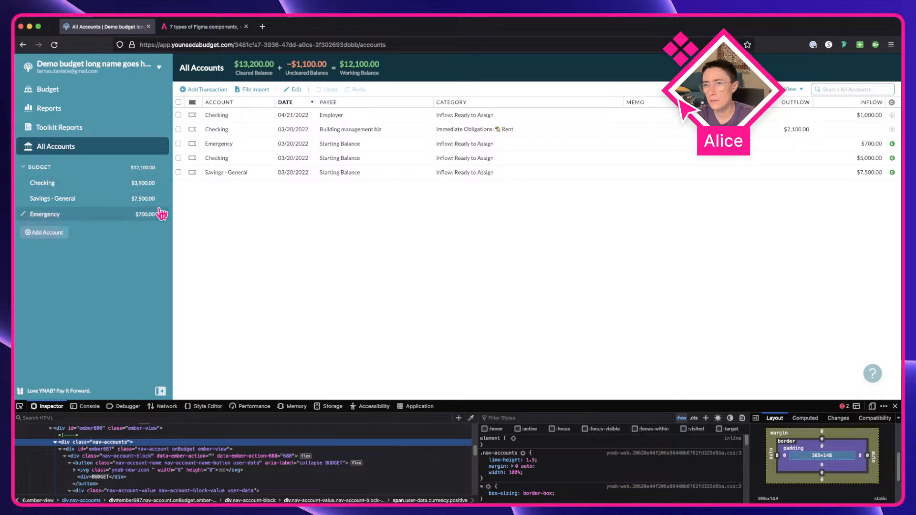
pyautogui.hotkey('ctrl', 'Right')
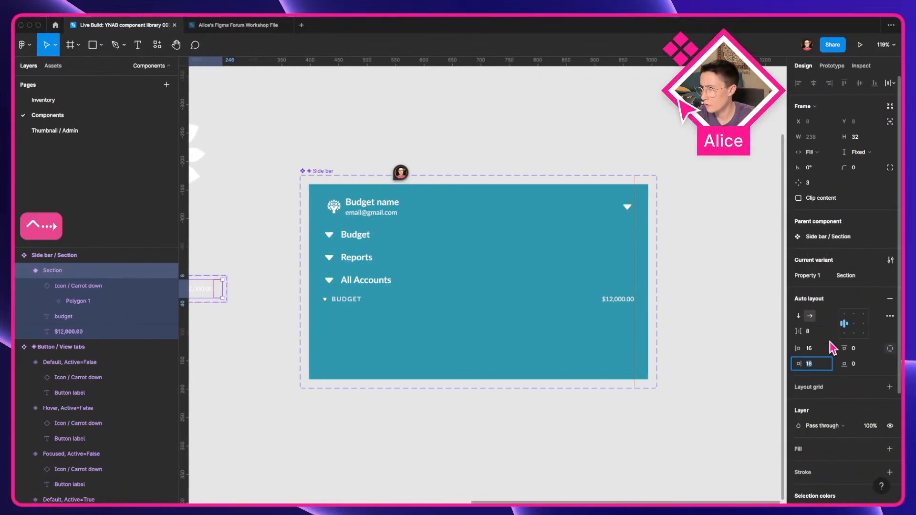
pyautogui.hotkey('ctrl', 'Left')
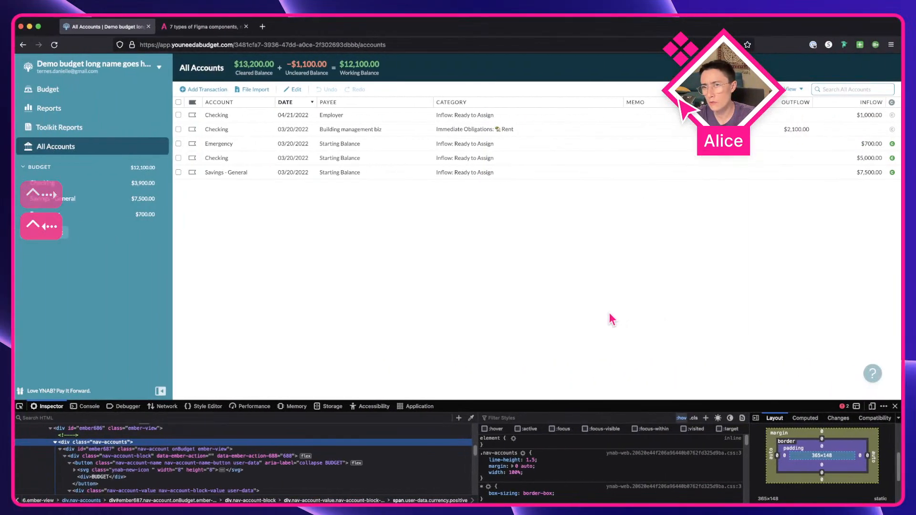
pyautogui.hotkey('ctrl', 'Right')
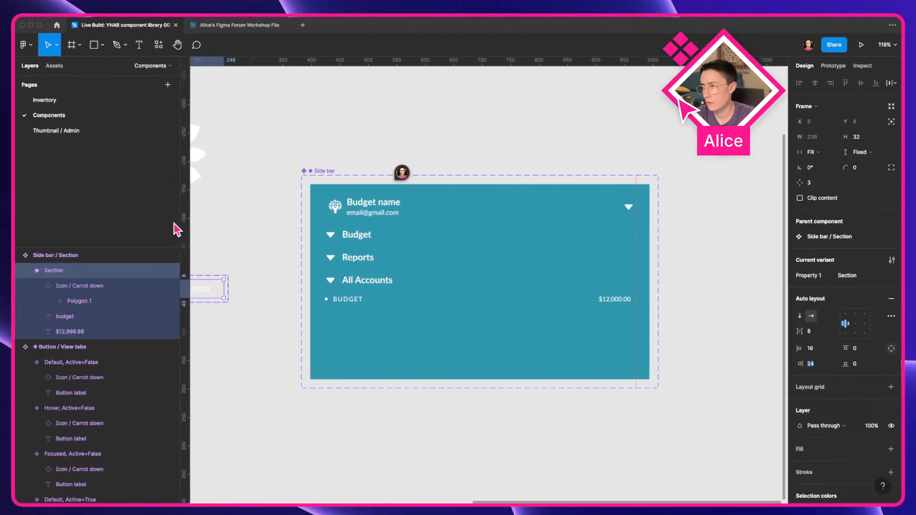
pyautogui.click(753, 396)
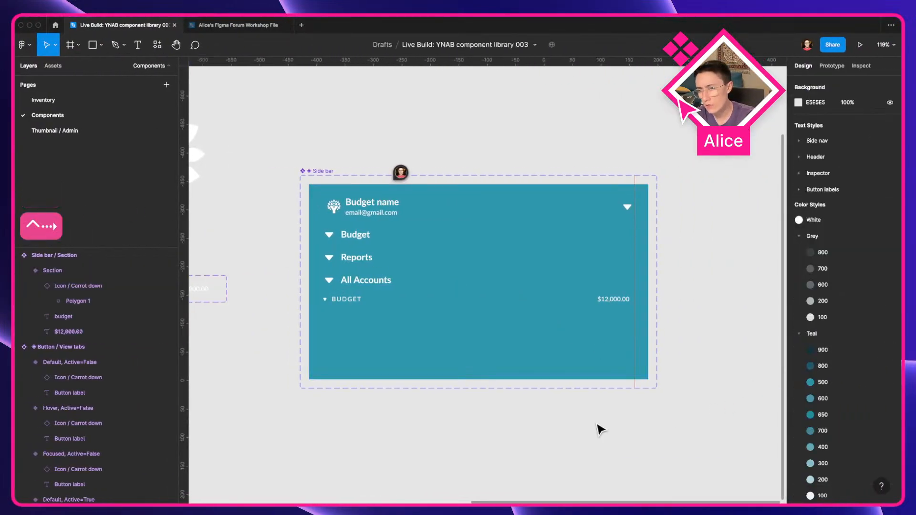
pyautogui.hscroll(-3, 599, 429)
pyautogui.hscroll(-3, 302, 288)
pyautogui.click(302, 288)
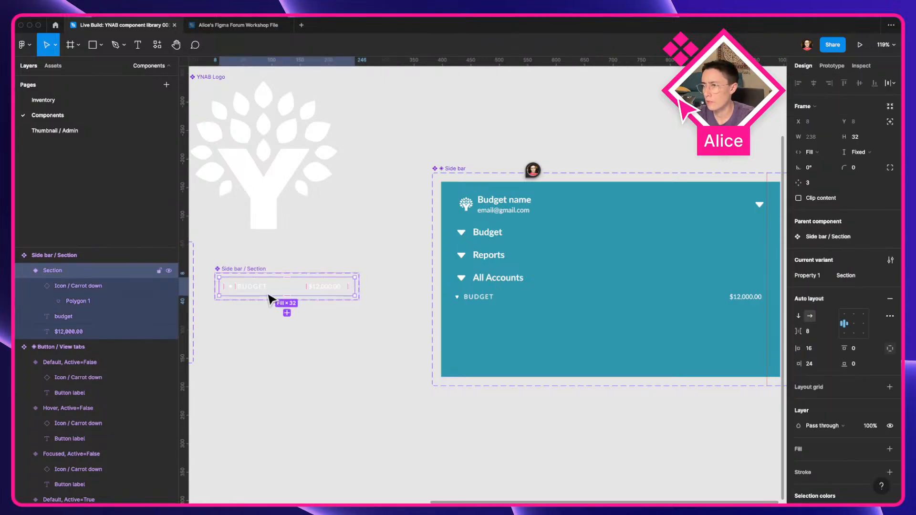
# Step: Start adding an unlinked account in the live budget and choose the Student Loan account type
pyautogui.hotkey('ctrl', 'Left')
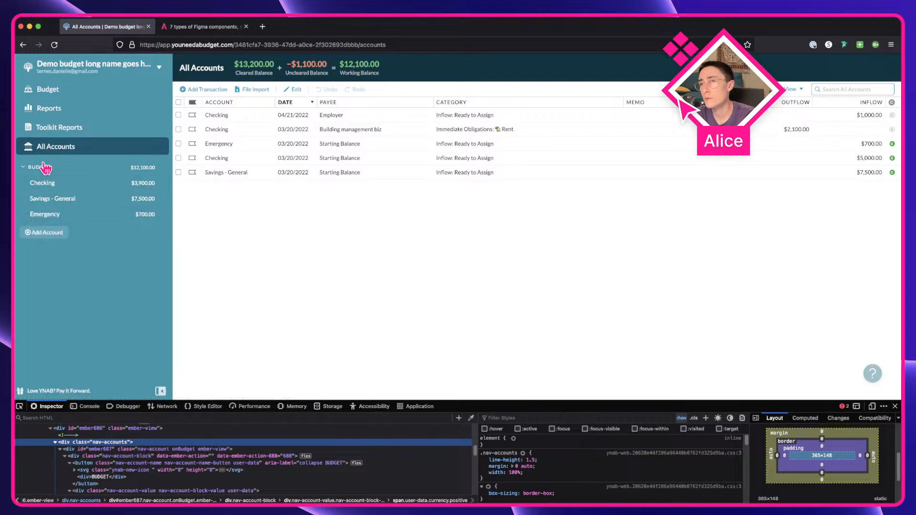
pyautogui.click(48, 233)
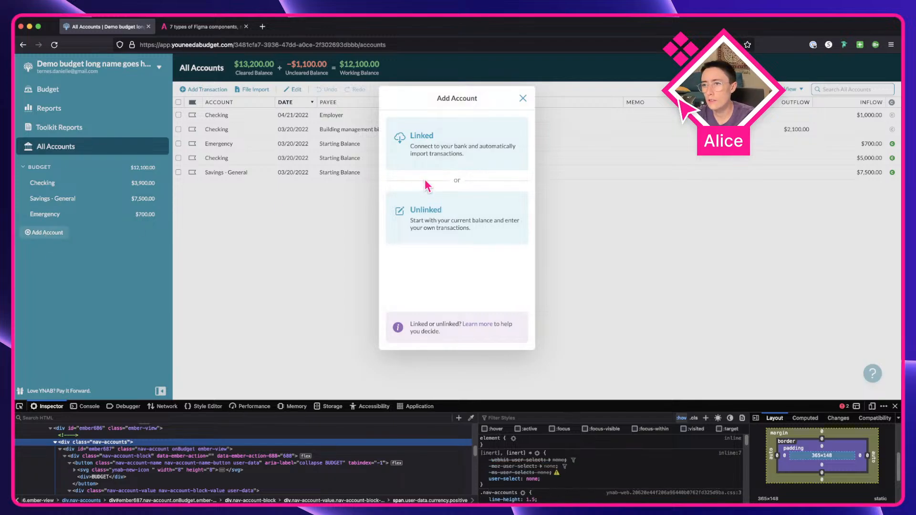
pyautogui.click(441, 224)
pyautogui.click(406, 162)
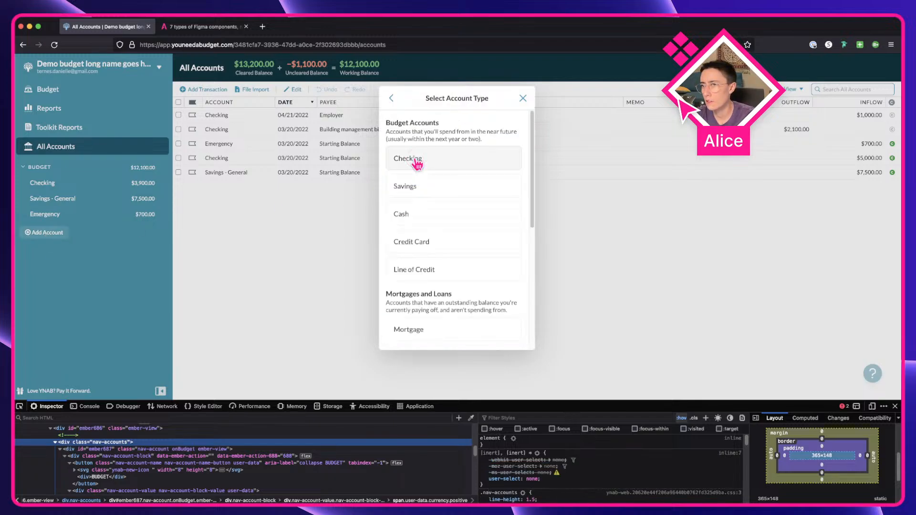
pyautogui.scroll(-3, 445, 320)
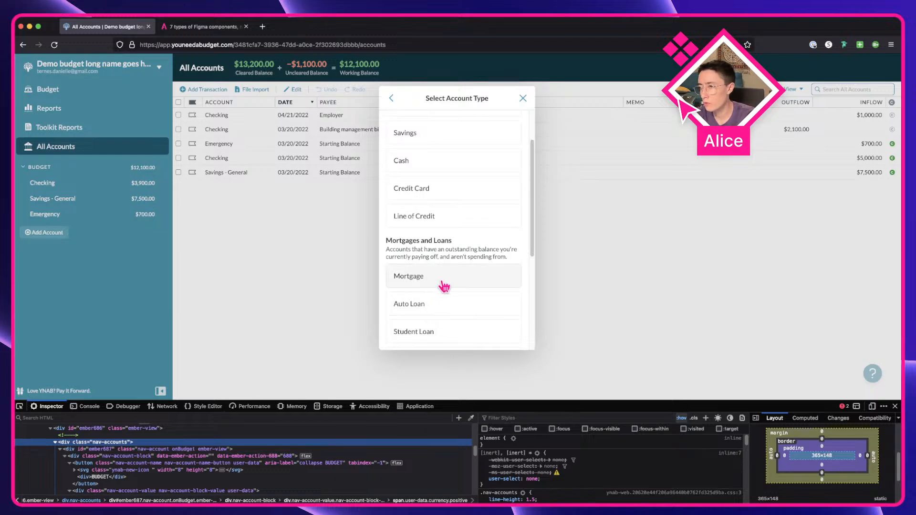
pyautogui.scroll(-4, 444, 287)
pyautogui.click(402, 248)
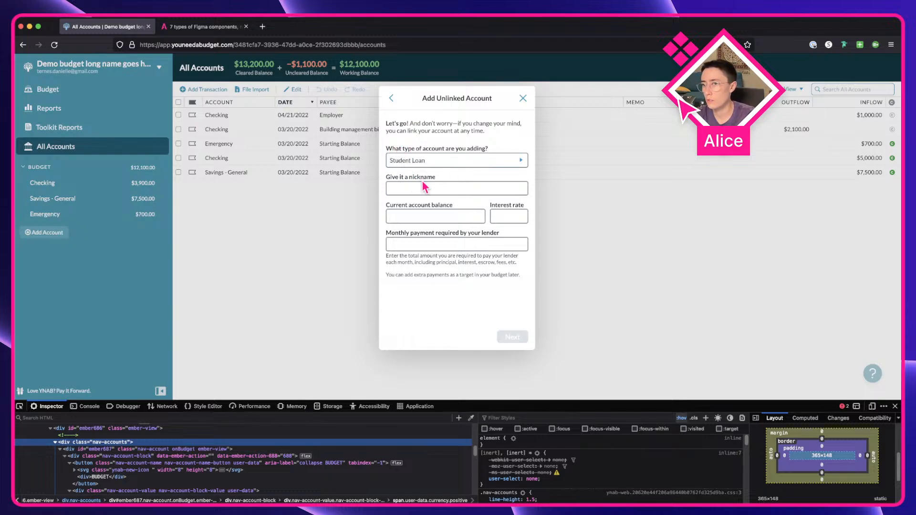
# Step: Name the loan Student Loan with a 20000 balance, 3 interest rate and 180 monthly payment, and continue
pyautogui.click(444, 188)
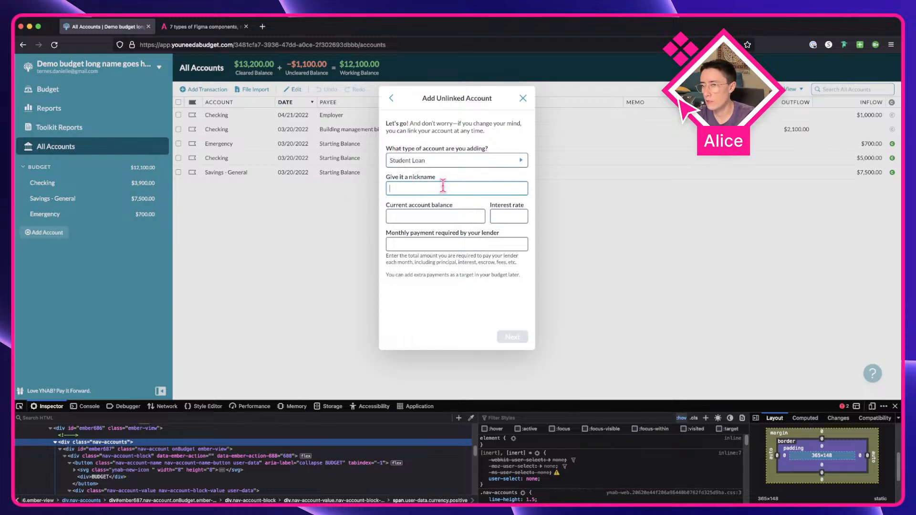
pyautogui.write('Student Loan')
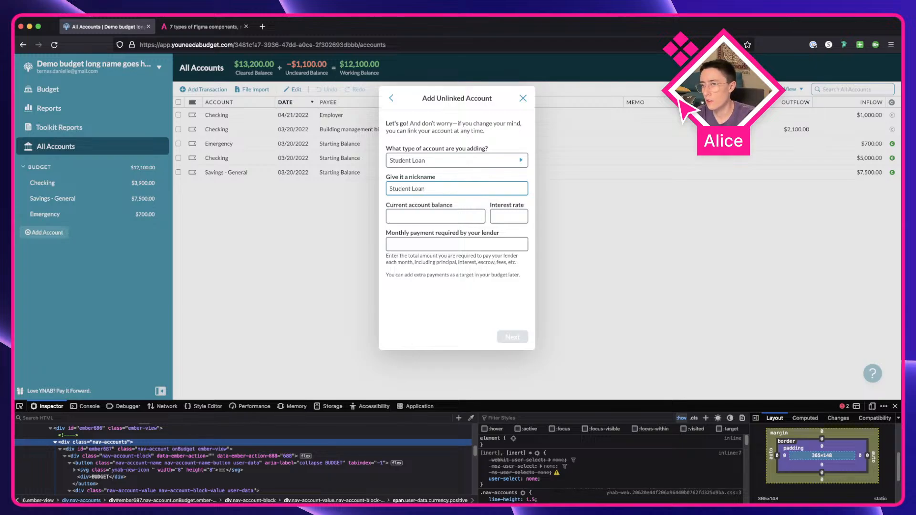
pyautogui.click(458, 216)
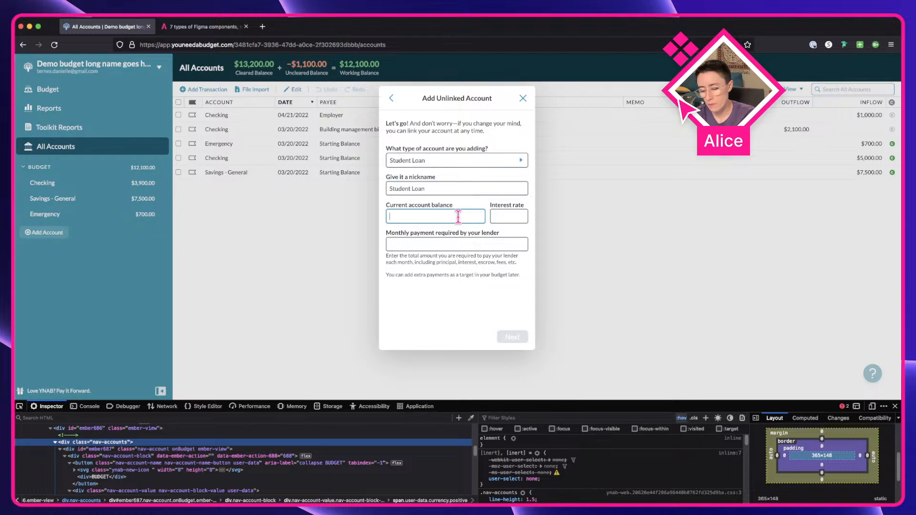
pyautogui.write('20000')
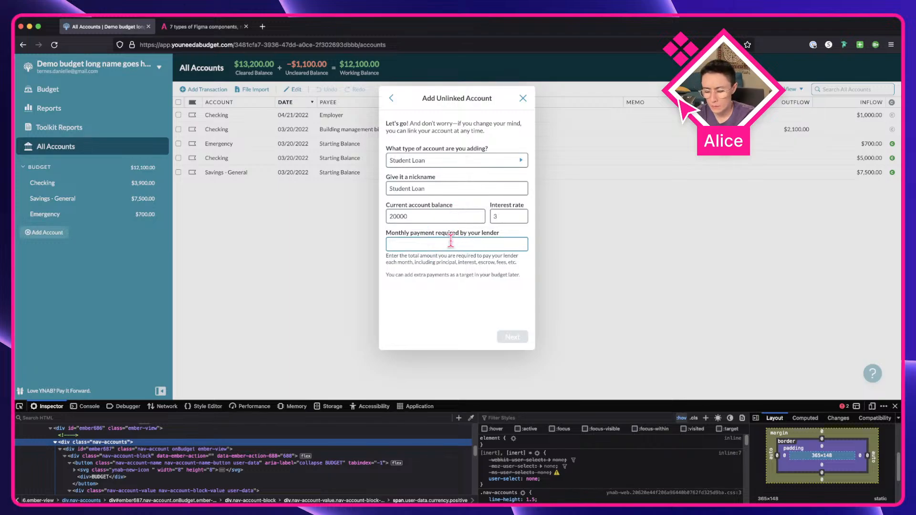
pyautogui.write('200')
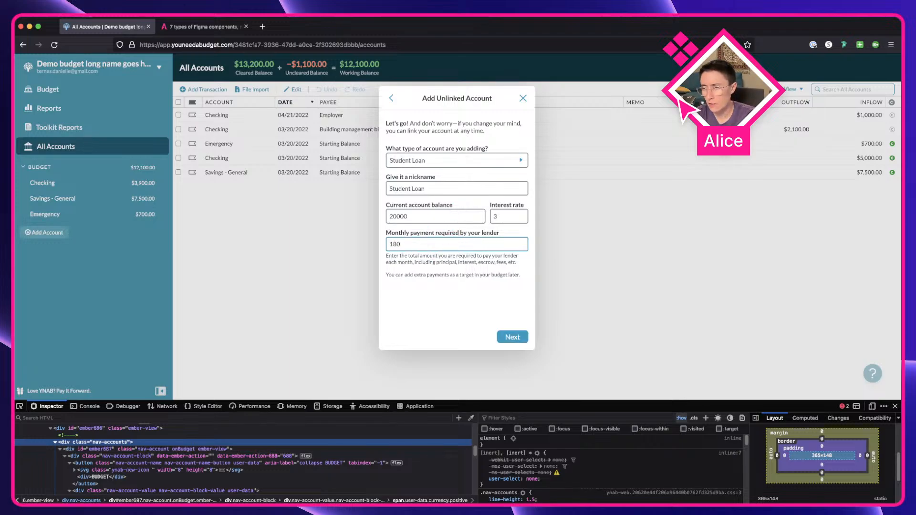
pyautogui.click(514, 337)
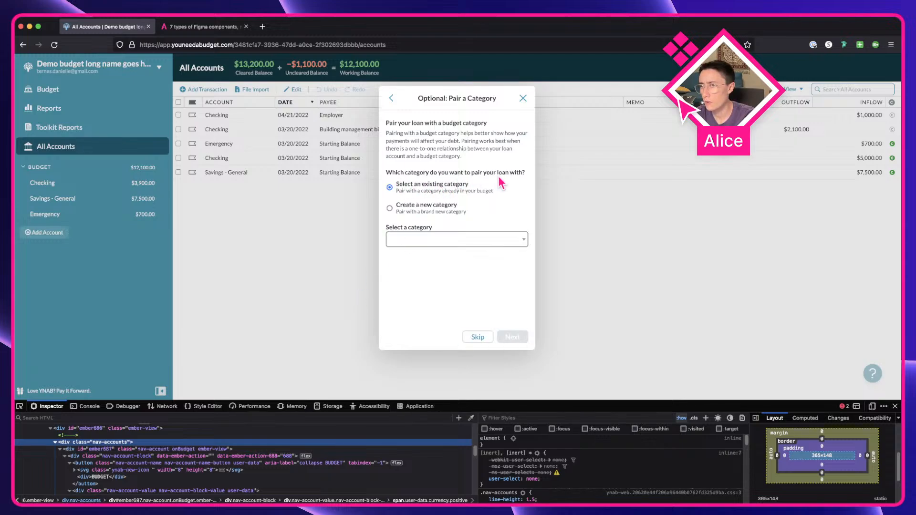
pyautogui.click(409, 206)
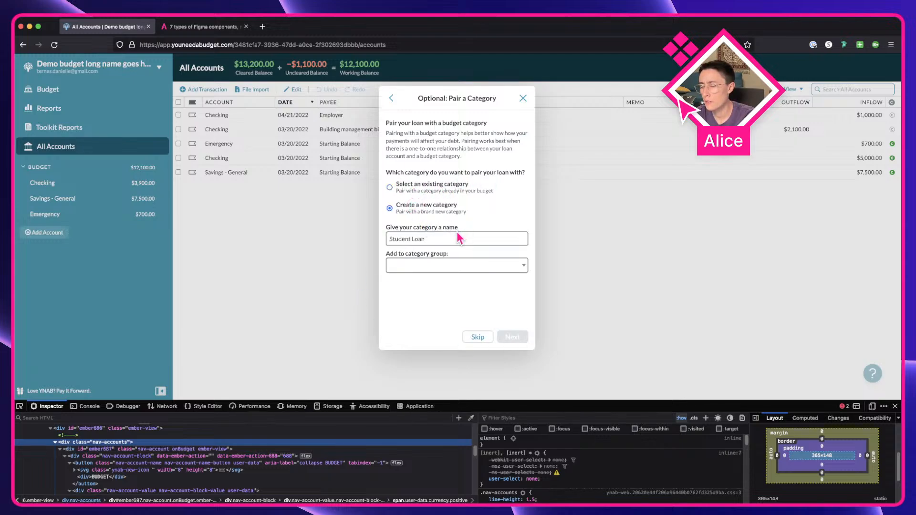
pyautogui.click(431, 266)
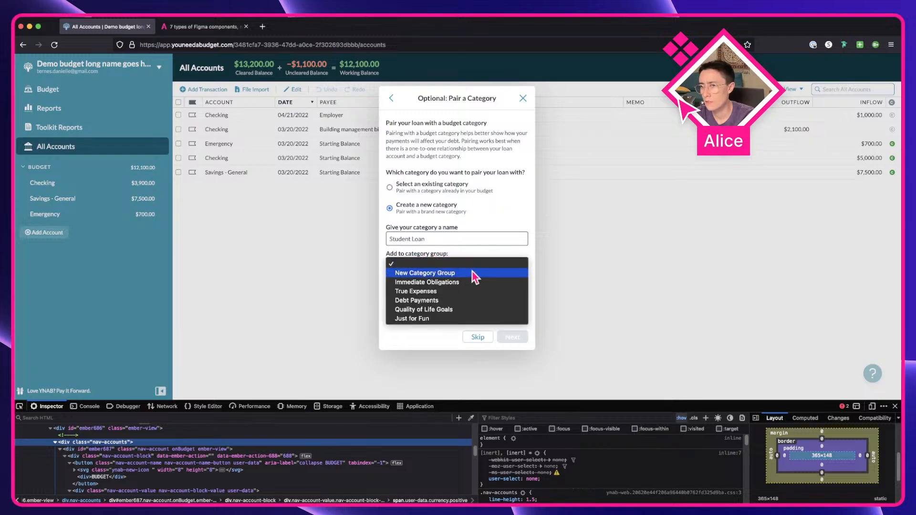
pyautogui.click(470, 301)
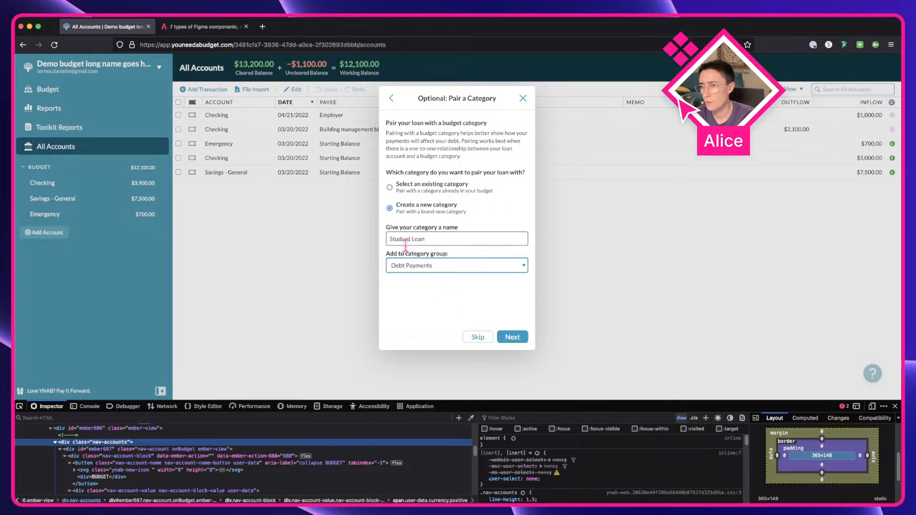
pyautogui.moveTo(391, 239); pyautogui.dragTo(468, 240)
pyautogui.click(434, 269)
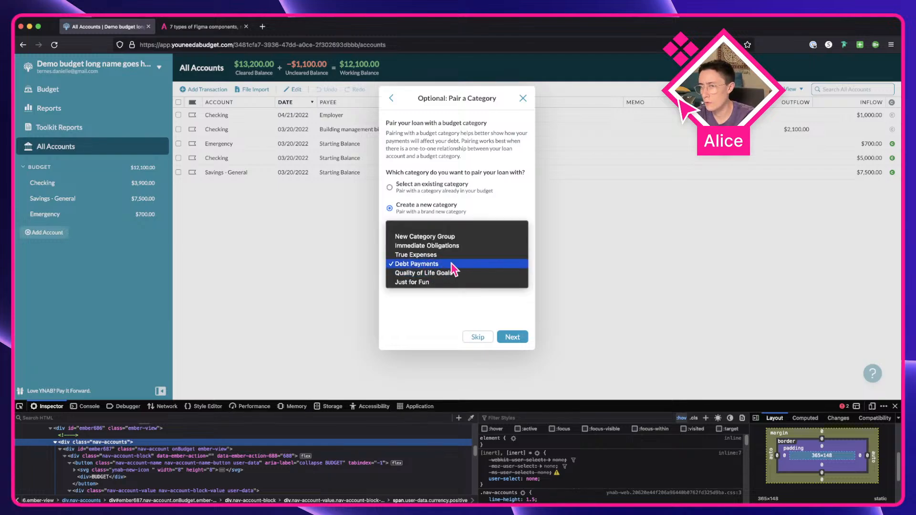
pyautogui.click(458, 265)
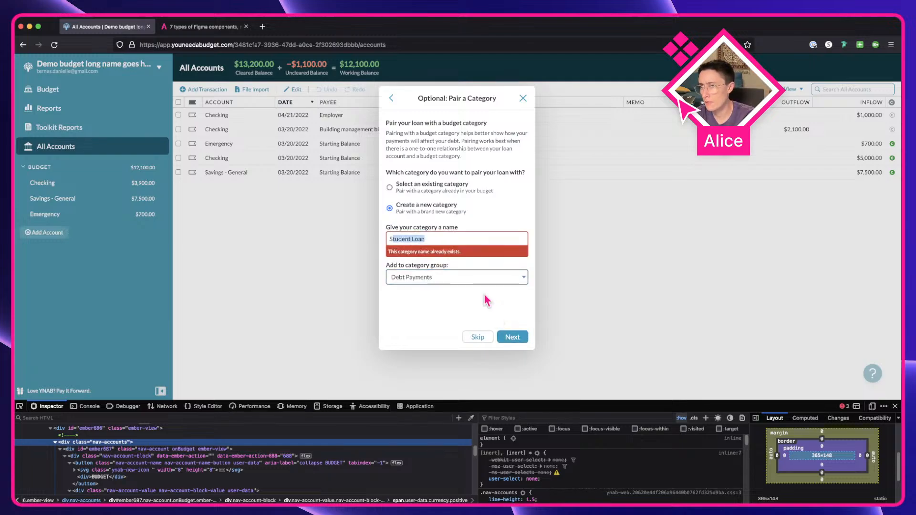
pyautogui.click(442, 239)
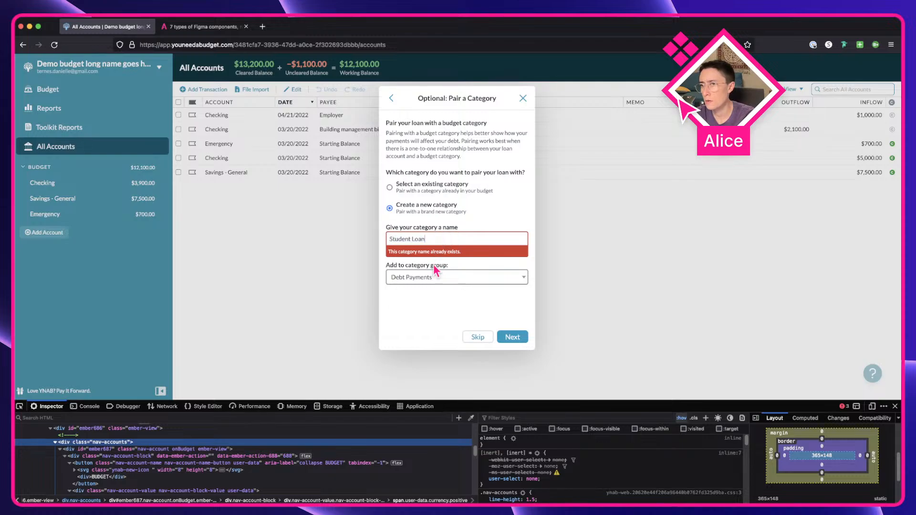
# Step: Pair the loan with the existing Student Loan category and finish adding the account
pyautogui.click(412, 189)
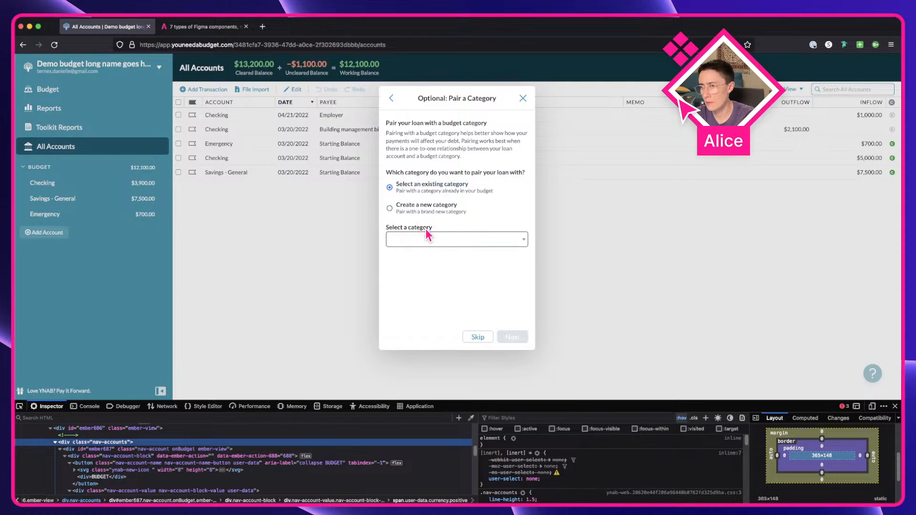
pyautogui.click(429, 238)
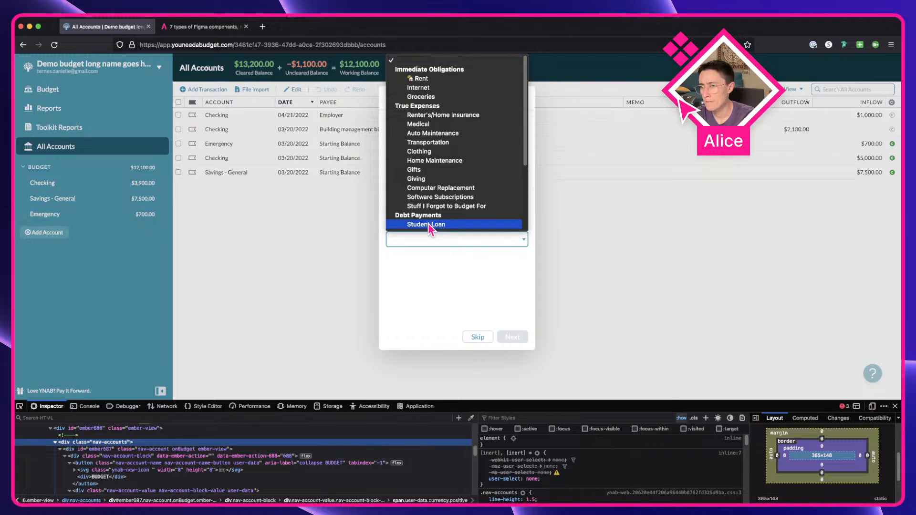
pyautogui.click(428, 224)
pyautogui.click(512, 337)
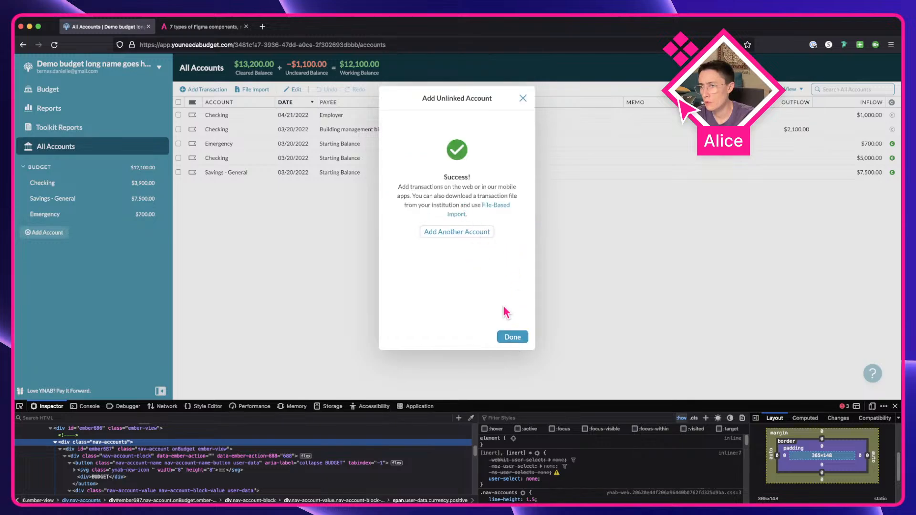
pyautogui.click(512, 337)
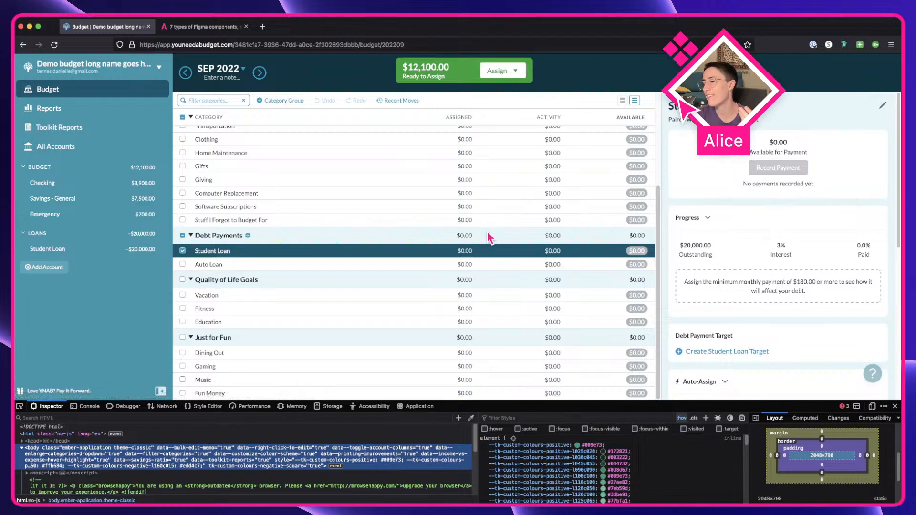
# Step: Collapse and expand the loan's Progress panel and the Loans sidebar group to inspect their behaviour
pyautogui.click(715, 228)
pyautogui.click(716, 228)
pyautogui.click(716, 228)
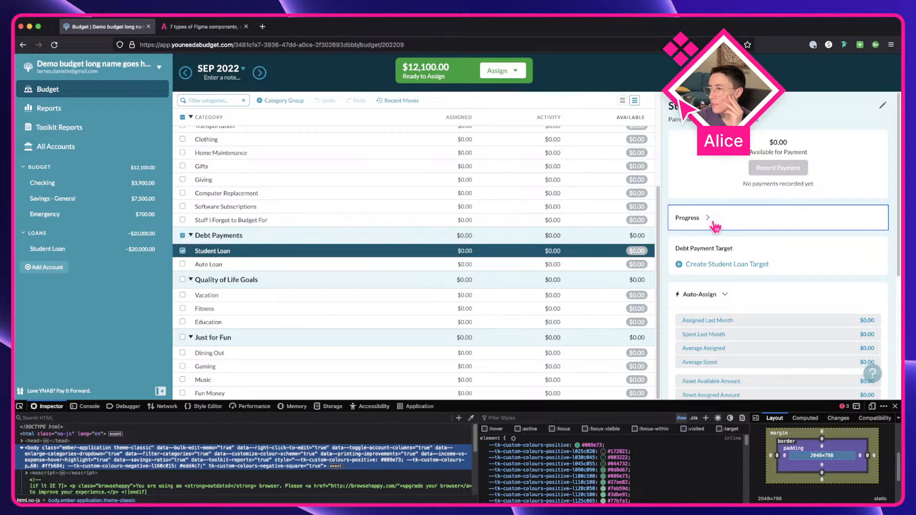
pyautogui.click(716, 228)
pyautogui.click(427, 250)
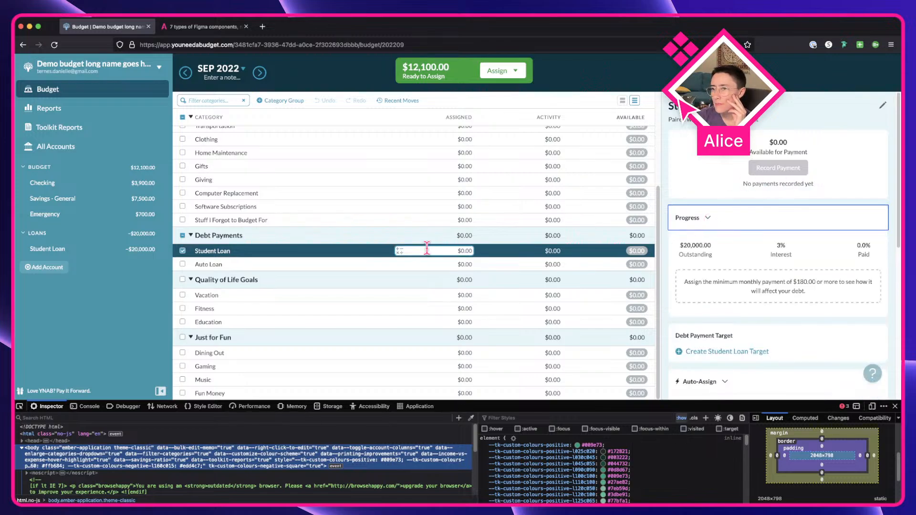
pyautogui.click(57, 235)
pyautogui.click(56, 235)
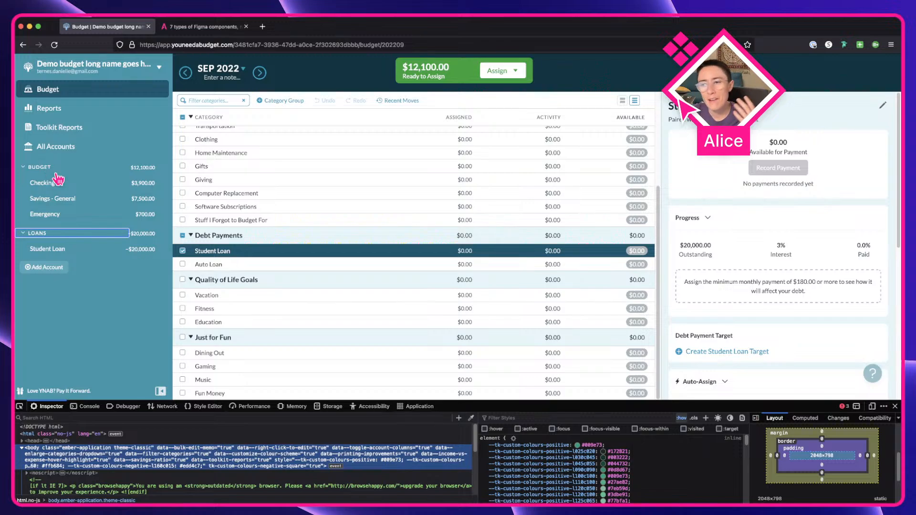
# Step: Start adding another unlinked account and choose the Asset (e.g. Investment) tracking account type
pyautogui.click(44, 267)
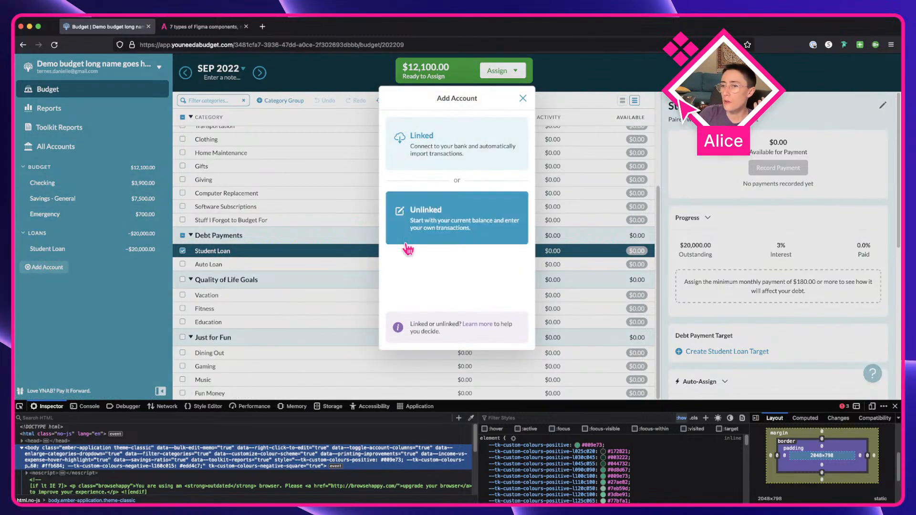
pyautogui.click(428, 194)
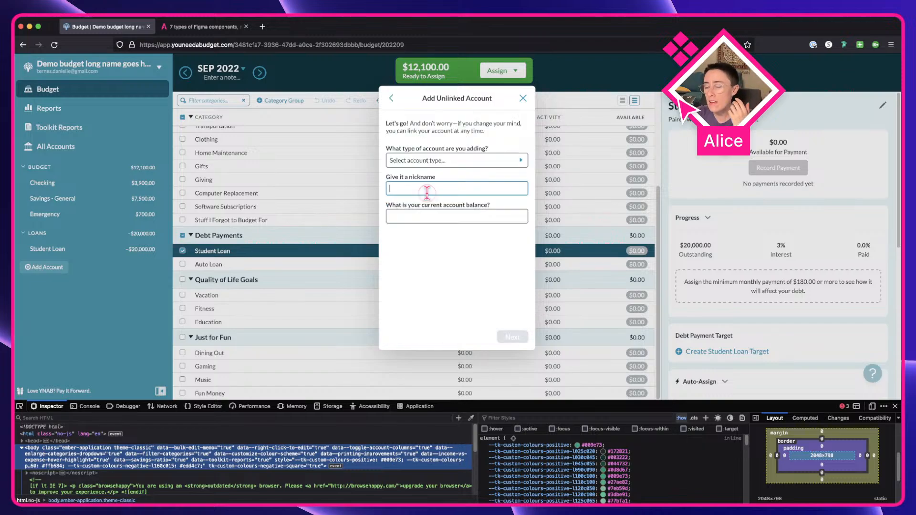
pyautogui.click(425, 161)
pyautogui.scroll(-5, 423, 230)
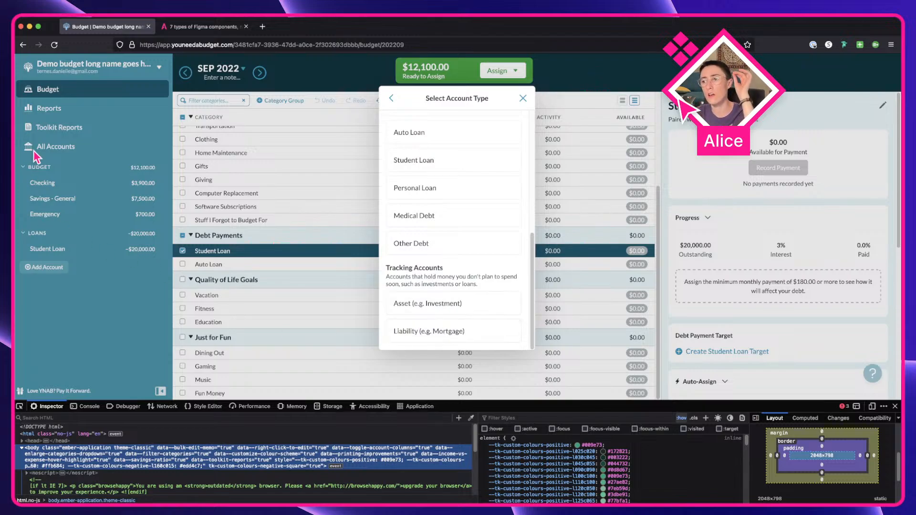
pyautogui.scroll(5, 410, 185)
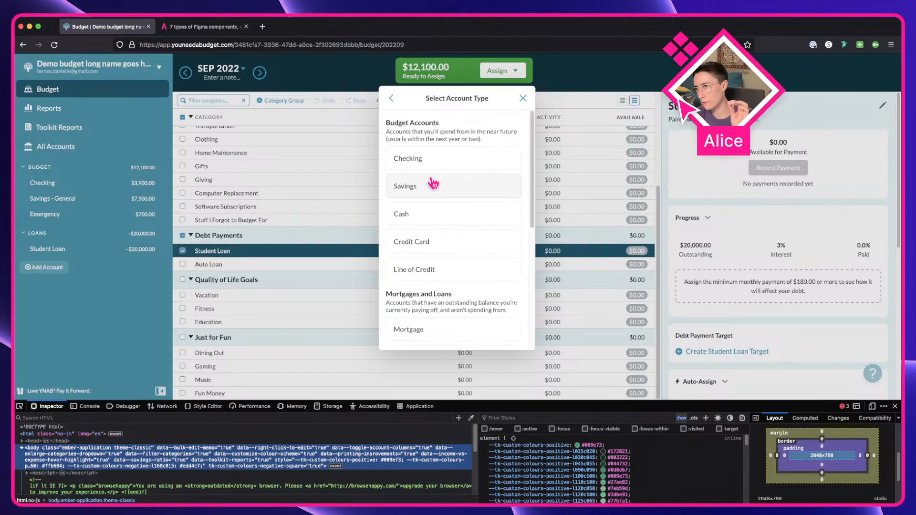
pyautogui.scroll(-1, 440, 143)
pyautogui.scroll(-4, 410, 239)
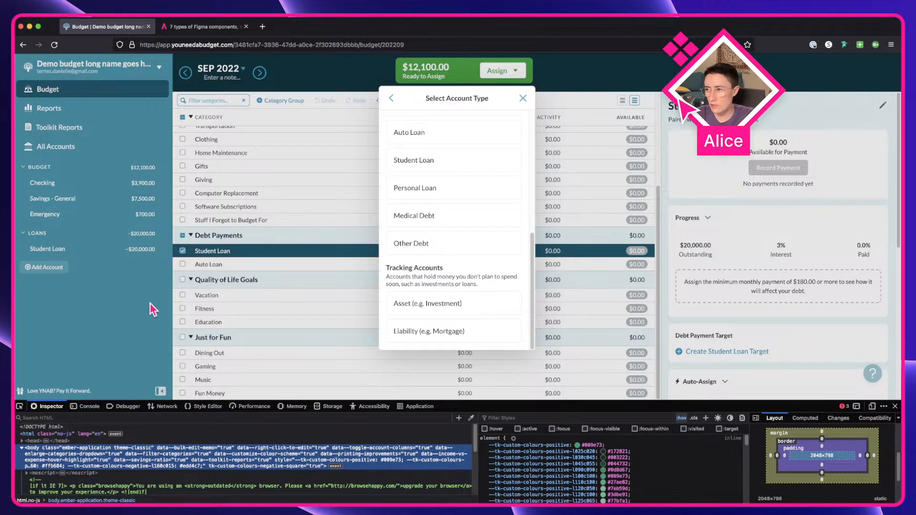
pyautogui.click(468, 304)
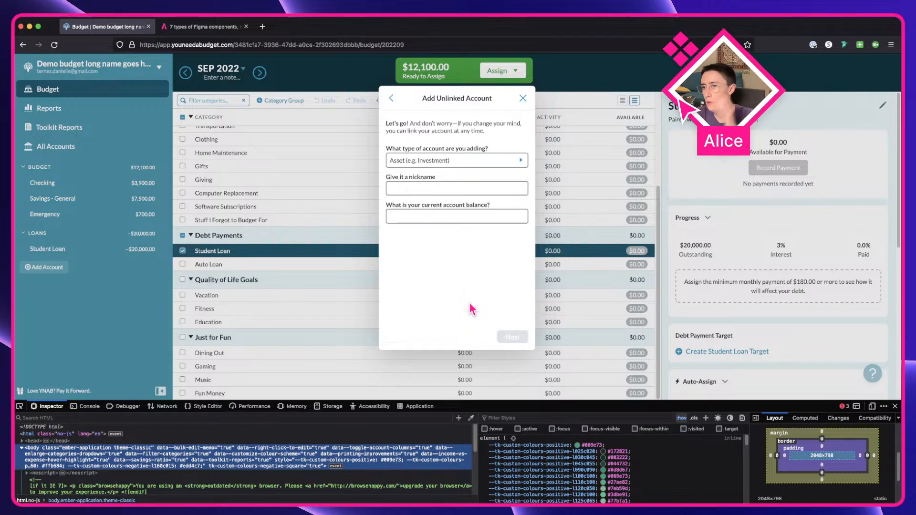
# Step: Name the tracking account Stonks with a 1000 balance and finish adding it
pyautogui.click(449, 194)
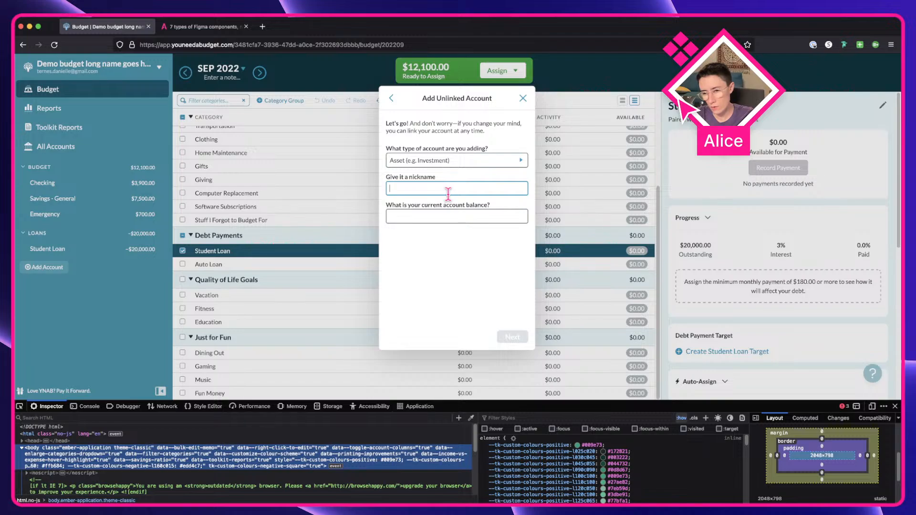
pyautogui.write('Stonks')
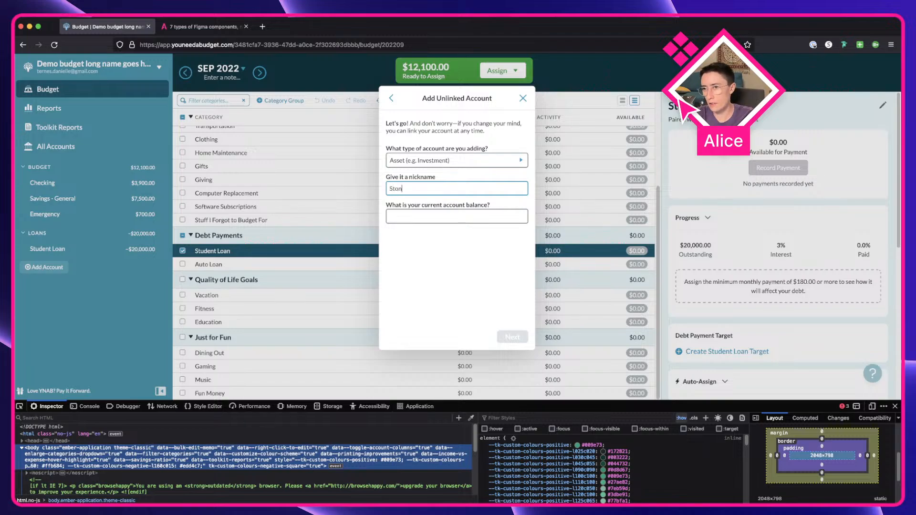
pyautogui.click(438, 217)
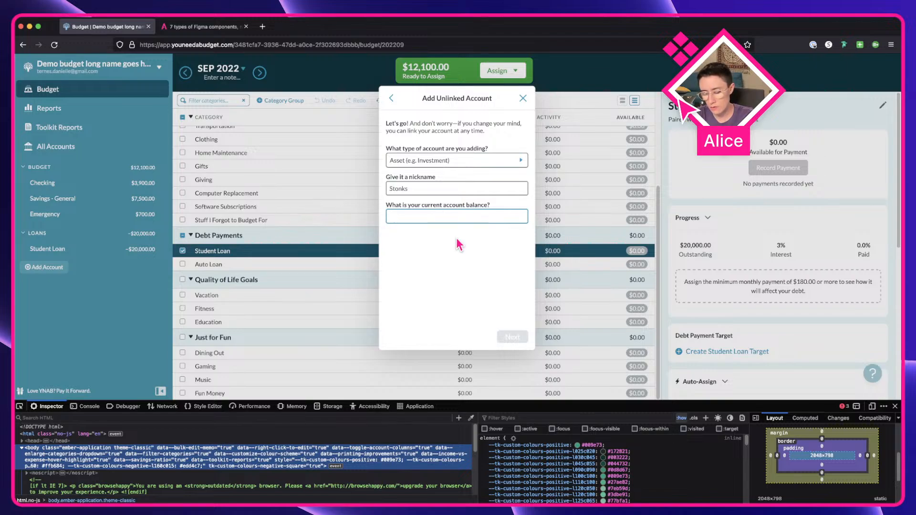
pyautogui.write('1000')
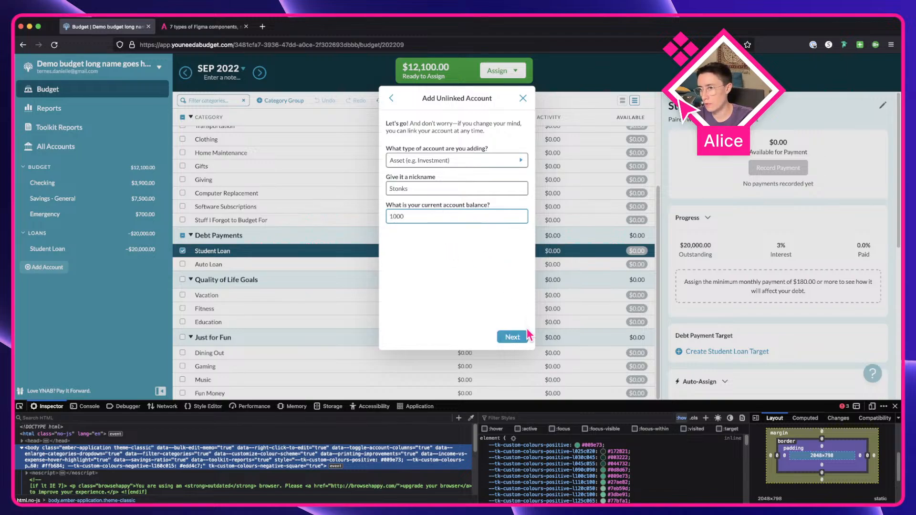
pyautogui.click(525, 337)
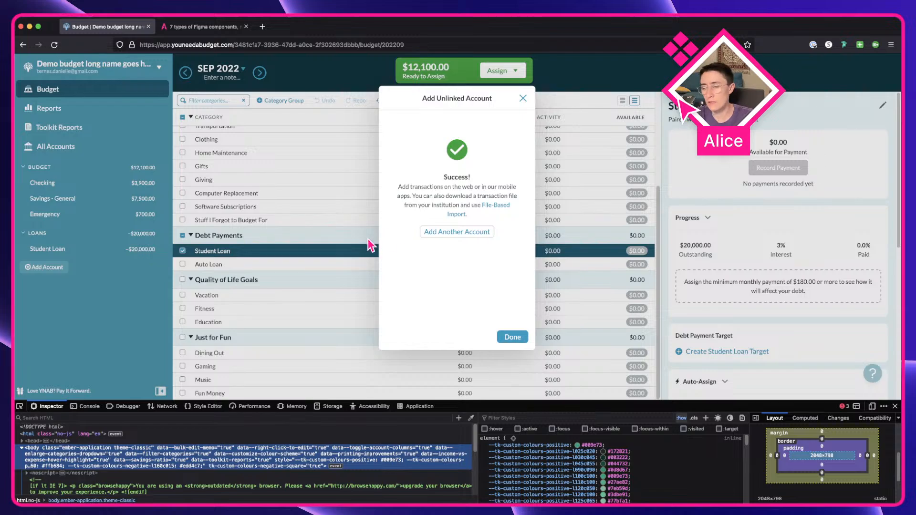
pyautogui.click(515, 338)
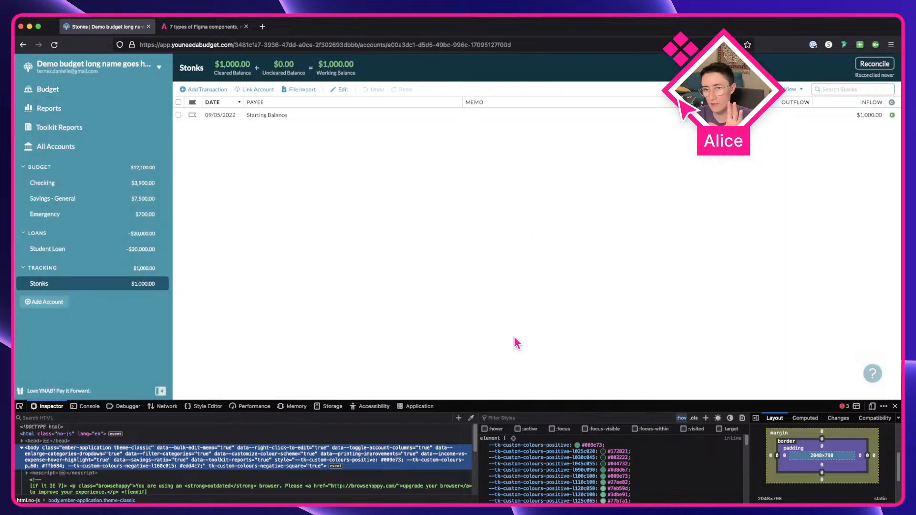
# Step: Return to the budget and collapse and expand the Budget, Loans and Tracking sidebar groups to compare them
pyautogui.click(65, 271)
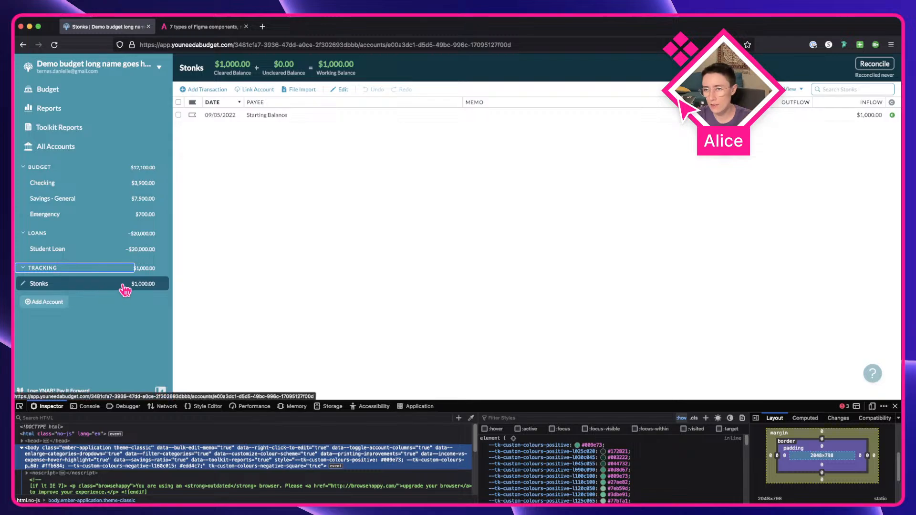
pyautogui.click(81, 91)
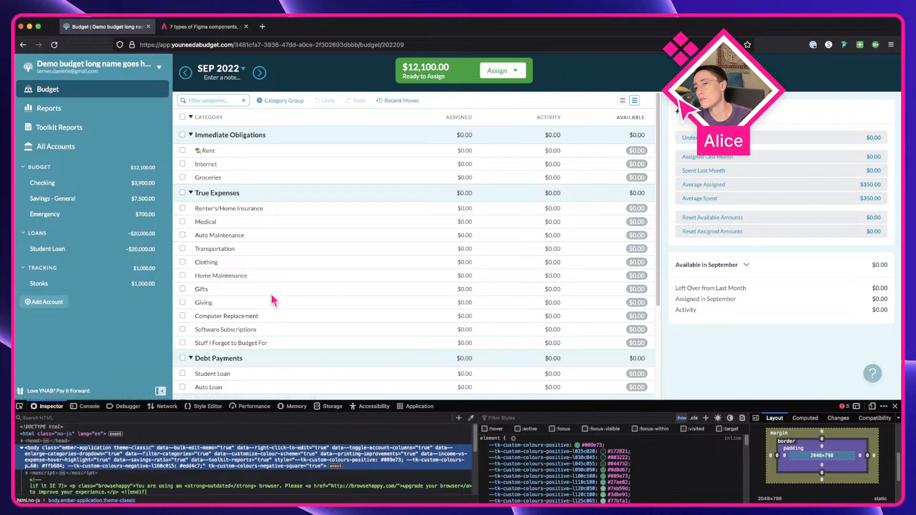
pyautogui.scroll(-1, 271, 295)
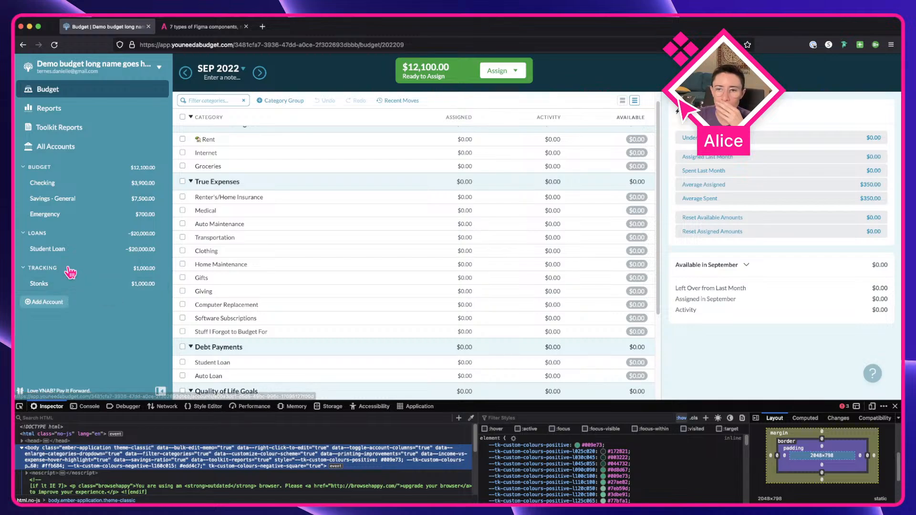
pyautogui.click(42, 234)
pyautogui.click(42, 234)
pyautogui.click(48, 272)
pyautogui.click(49, 271)
pyautogui.click(36, 166)
pyautogui.click(37, 167)
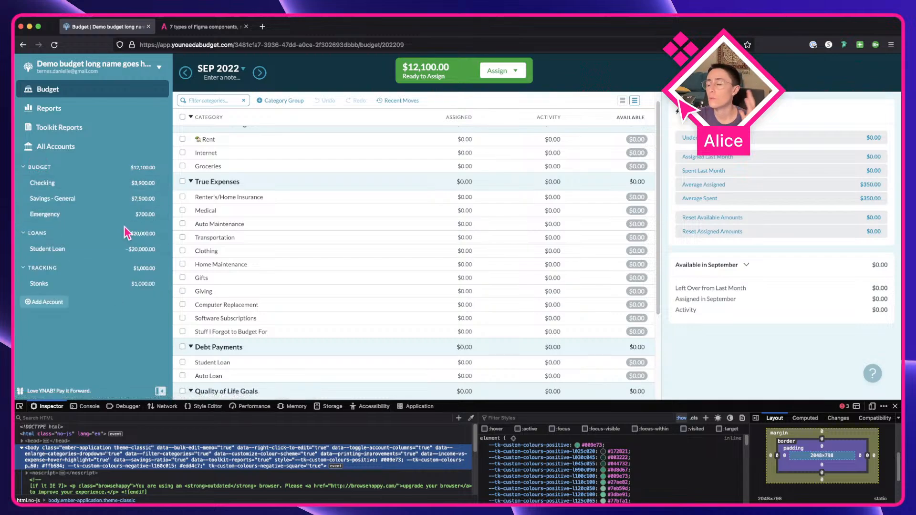
# Step: Switch to Figma and select the Section instance inside the Side bar component to compare
pyautogui.hotkey('ctrl', 'Right')
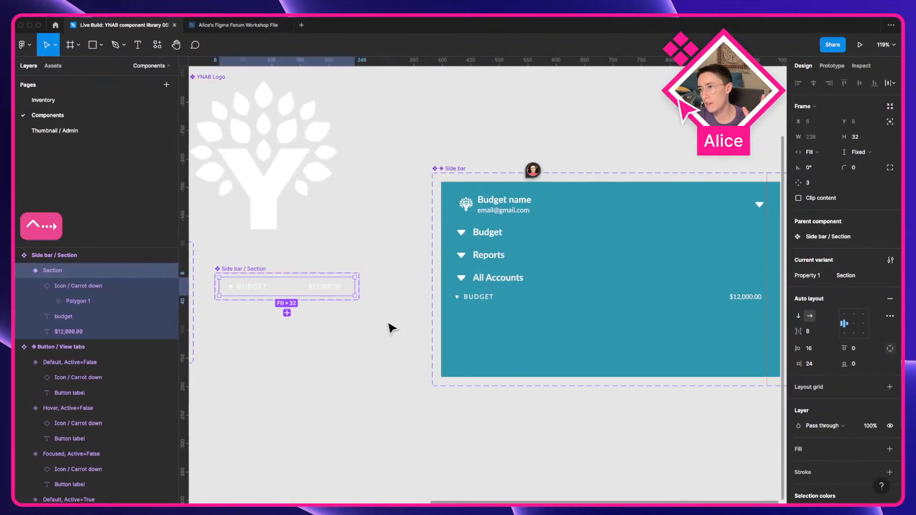
pyautogui.click(389, 342)
pyautogui.moveTo(594, 288); pyautogui.dragTo(477, 290)
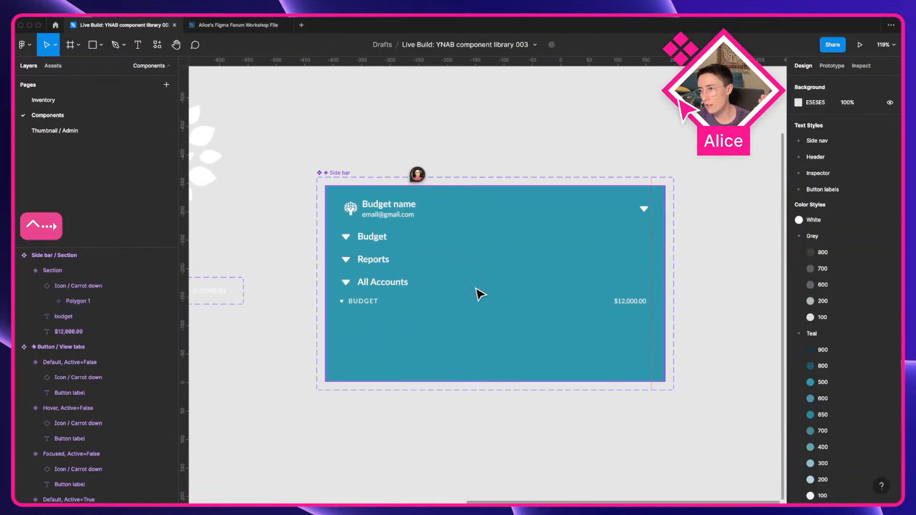
pyautogui.keyDown('super'); pyautogui.click(395, 307); pyautogui.keyUp('super')
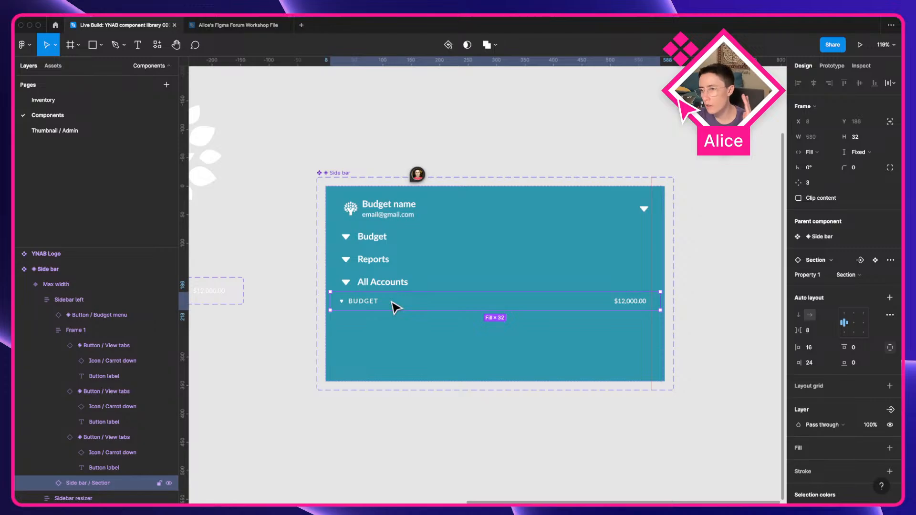
# Step: Switch to the budget app, start adding an unlinked account of type Mortgage and nickname it Mortgage
pyautogui.hotkey('ctrl', 'Left')
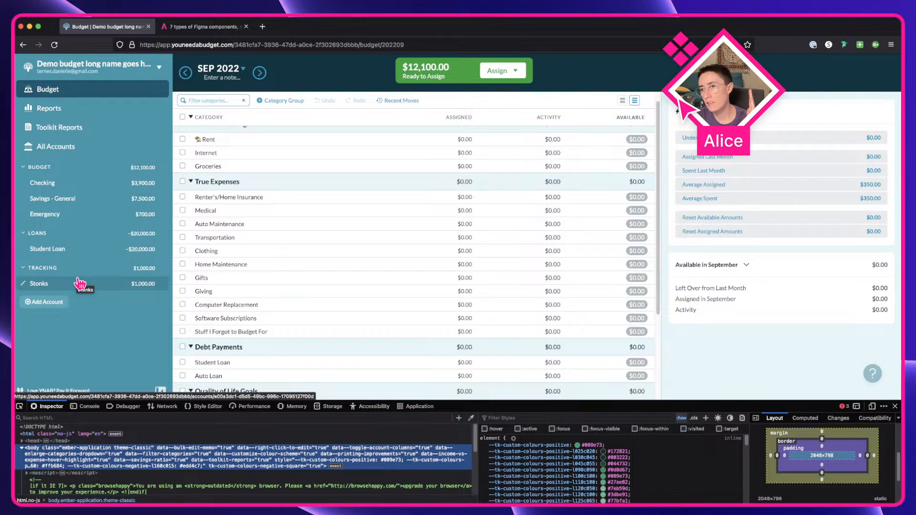
pyautogui.click(34, 303)
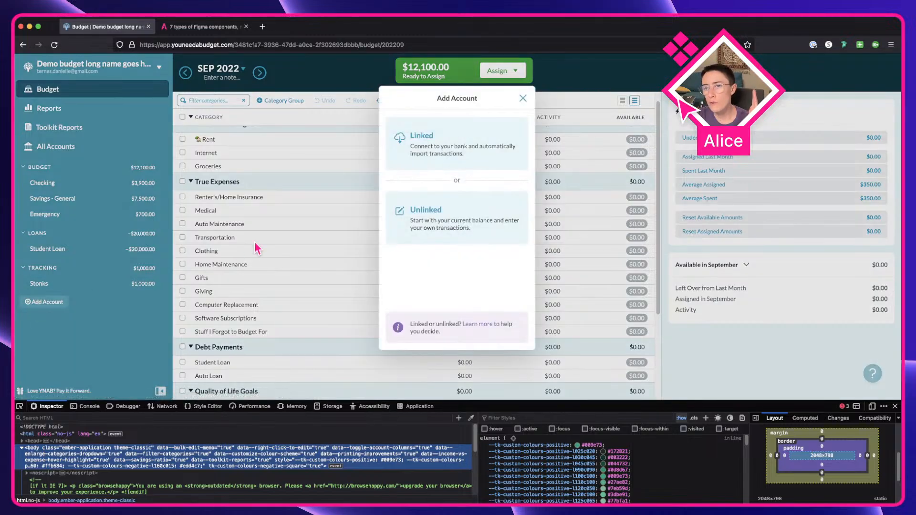
pyautogui.click(440, 219)
pyautogui.click(430, 161)
pyautogui.scroll(-2, 443, 293)
pyautogui.scroll(-3, 443, 294)
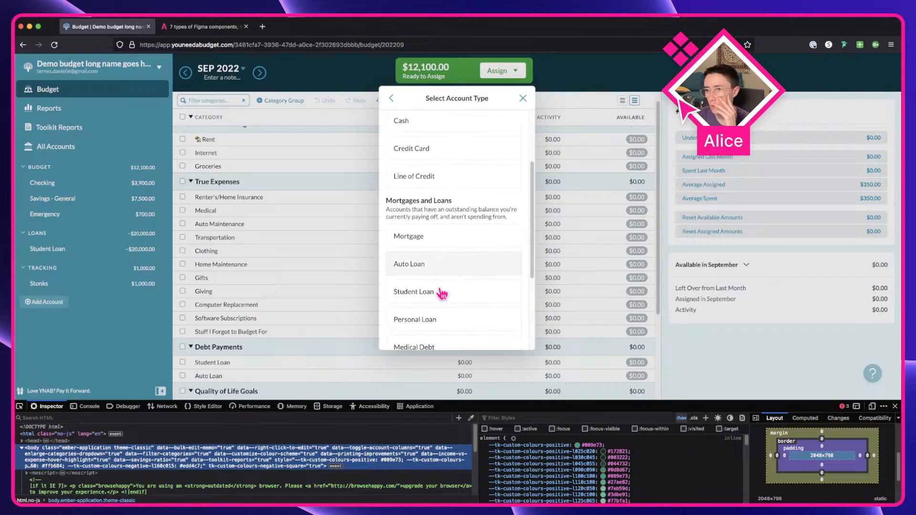
pyautogui.scroll(-2, 452, 286)
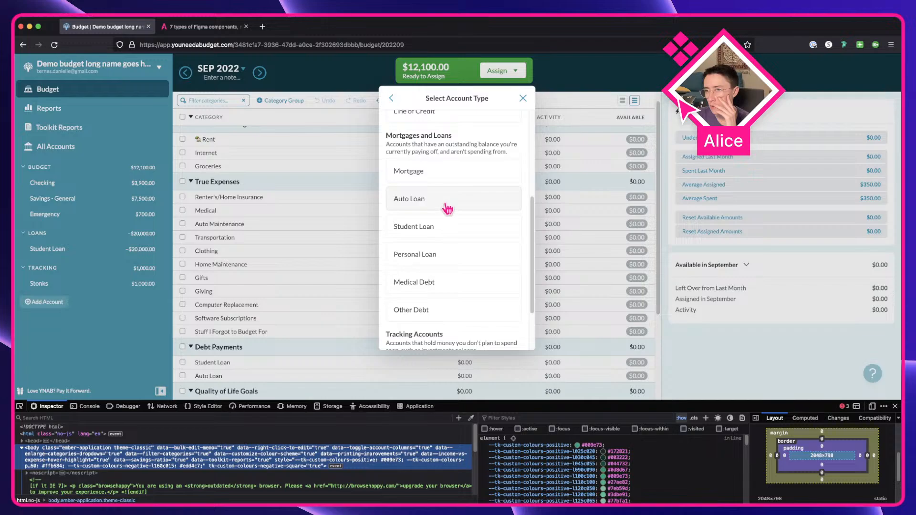
pyautogui.click(444, 172)
pyautogui.write('Mortgage')
# Step: Enter a 500000 balance, 3 interest rate and a 1,600 monthly payment for the mortgage, then continue
pyautogui.click(427, 213)
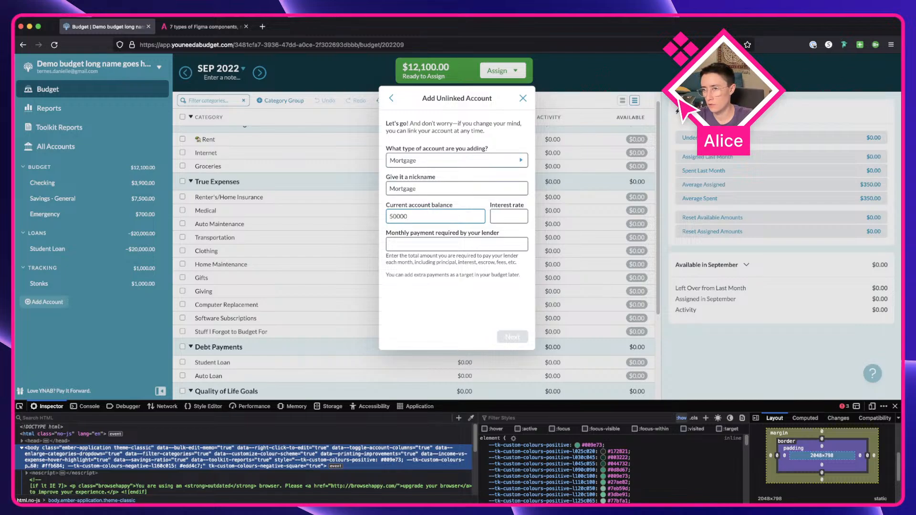
pyautogui.write('3')
pyautogui.click(440, 243)
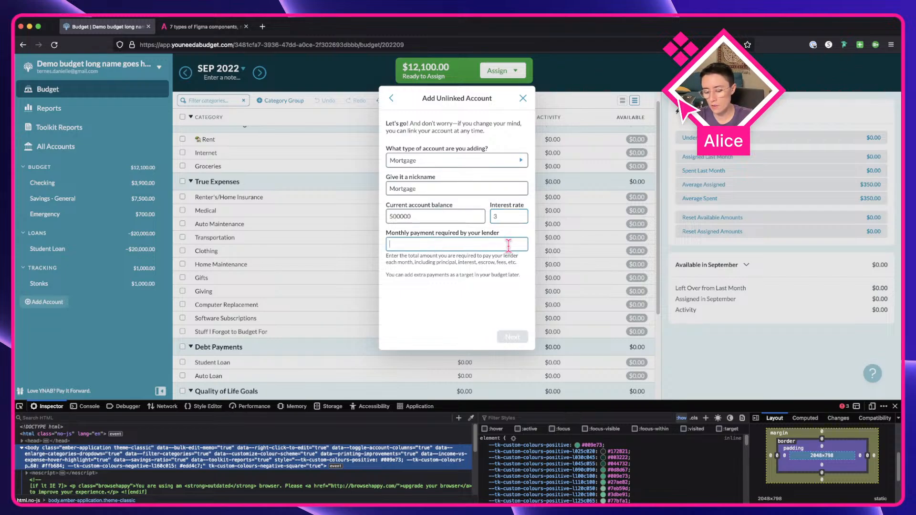
pyautogui.write('16000')
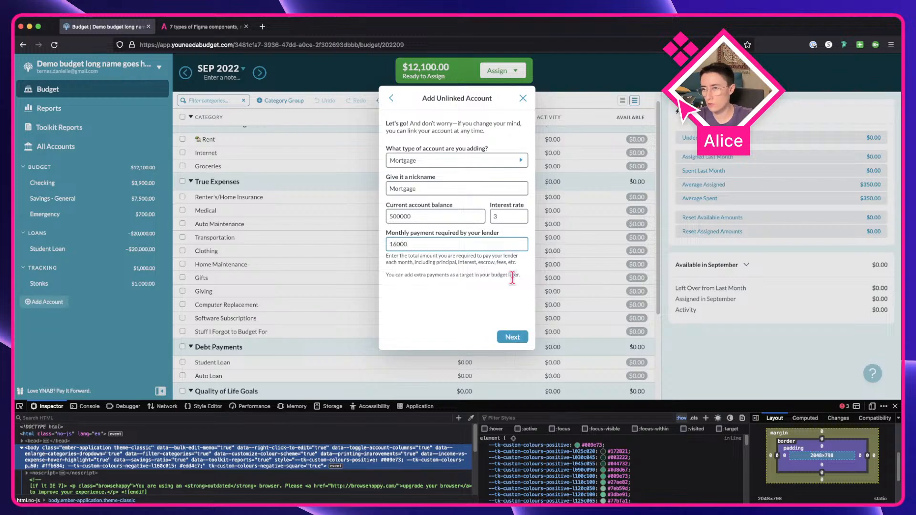
pyautogui.click(512, 337)
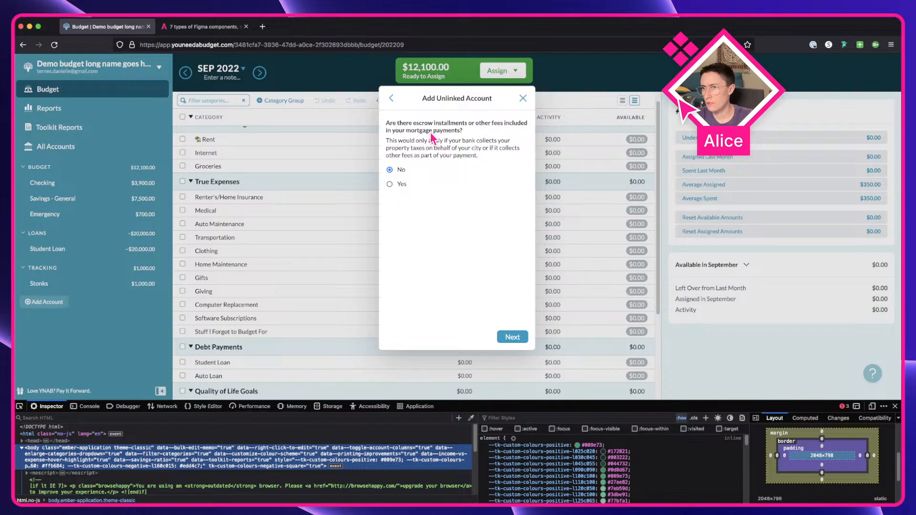
# Step: Answer Yes to the escrow question, enter a 200 monthly escrow amount and continue
pyautogui.moveTo(403, 144); pyautogui.dragTo(428, 155)
pyautogui.click(445, 150)
pyautogui.click(396, 185)
pyautogui.click(466, 213)
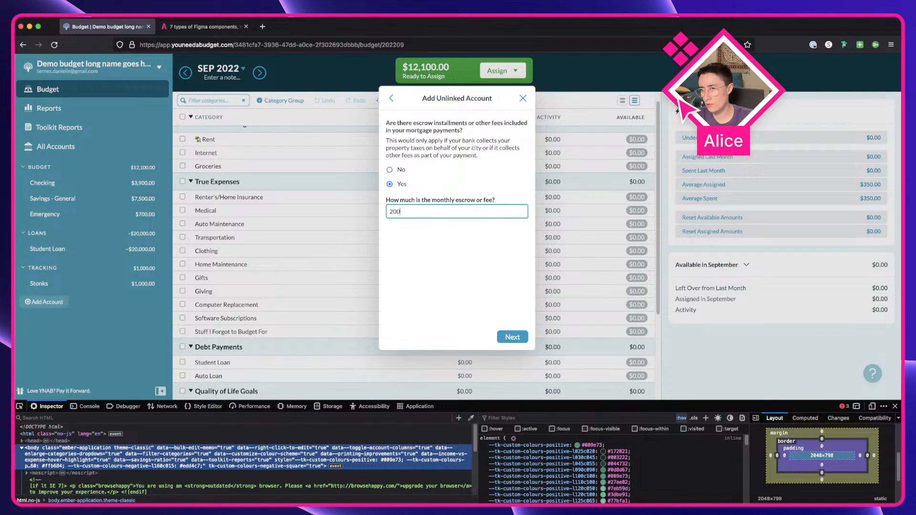
pyautogui.click(511, 337)
# Step: Browse the existing budget categories for pairing, then choose to create a new category named Mortgage instead
pyautogui.click(458, 241)
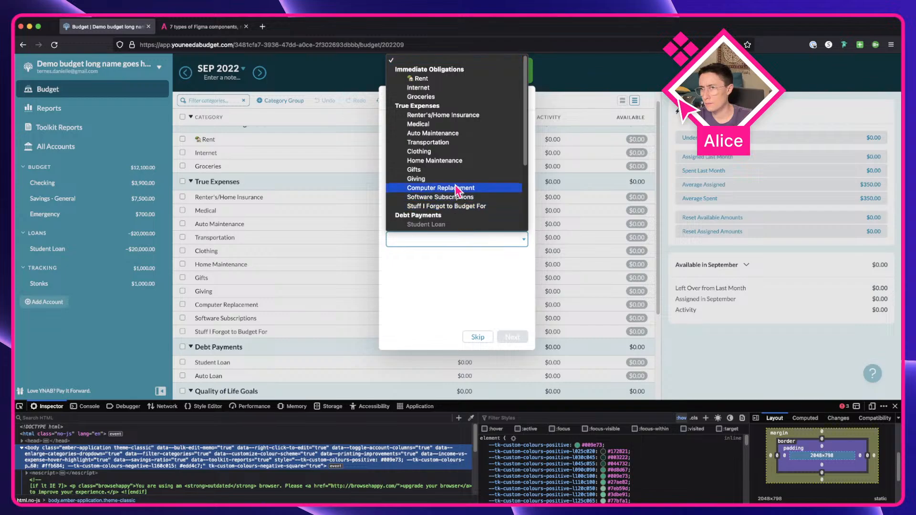
pyautogui.click(456, 268)
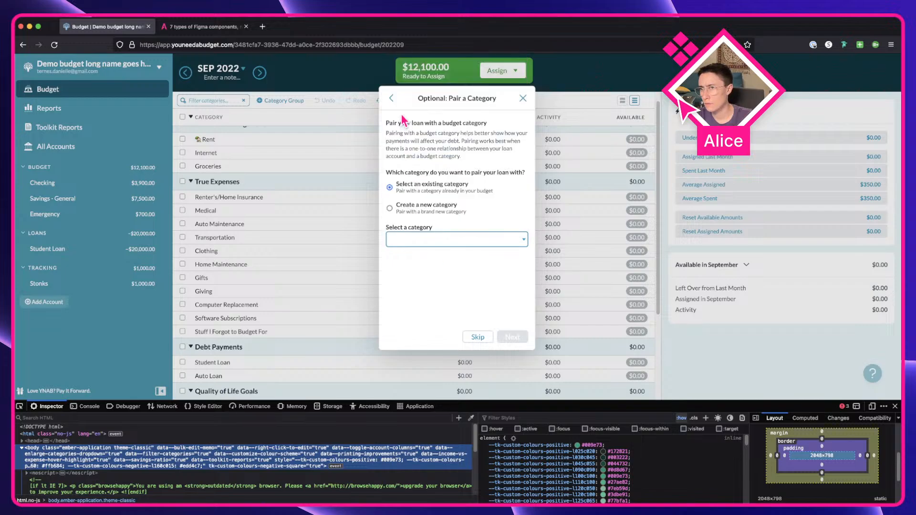
pyautogui.click(443, 241)
pyautogui.scroll(-4, 449, 213)
pyautogui.scroll(-1, 453, 200)
pyautogui.scroll(3, 454, 135)
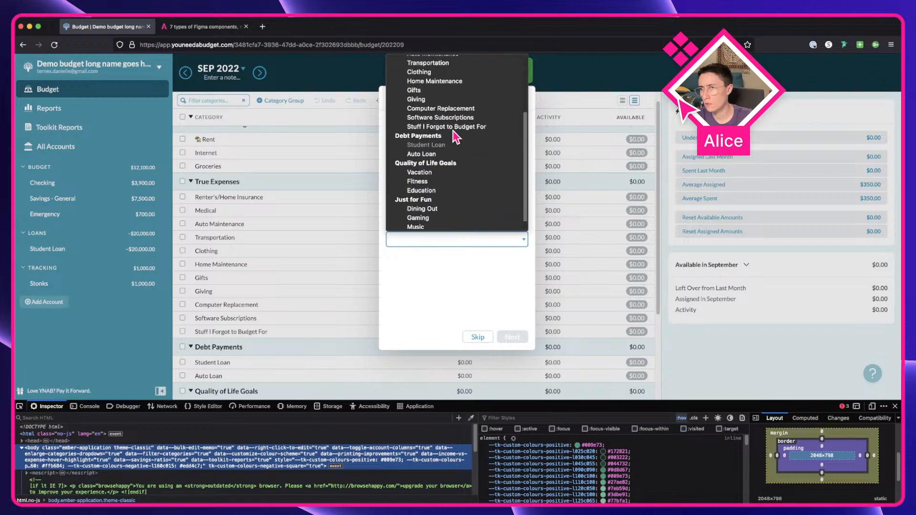
pyautogui.click(518, 279)
pyautogui.click(416, 210)
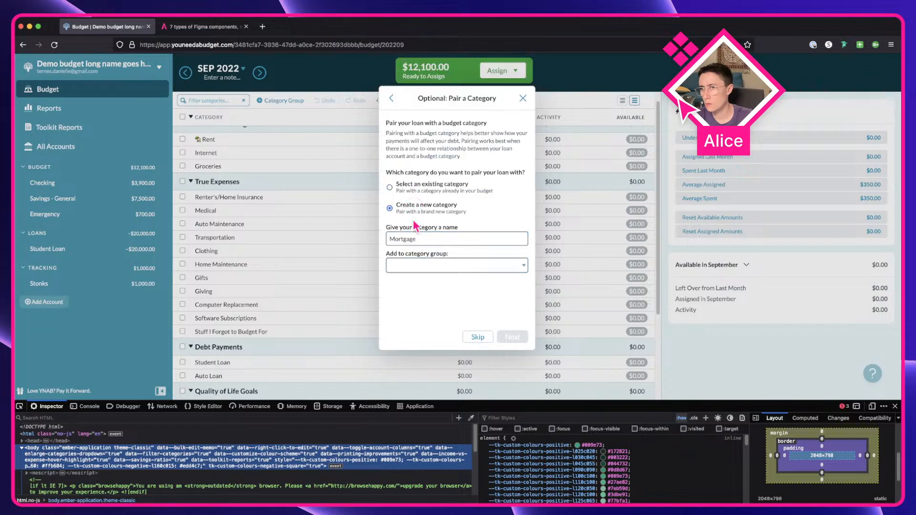
# Step: Add the new Mortgage category to the True Expenses group and finish adding the account
pyautogui.click(432, 268)
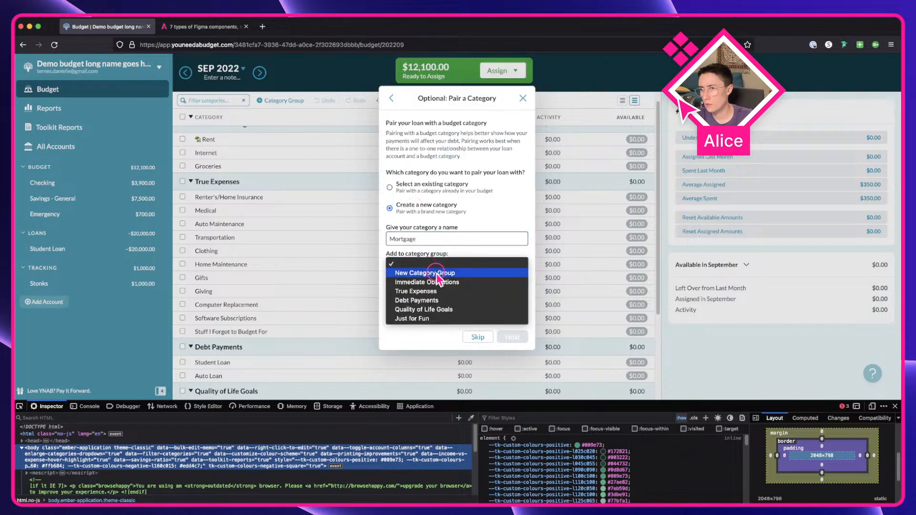
pyautogui.click(495, 283)
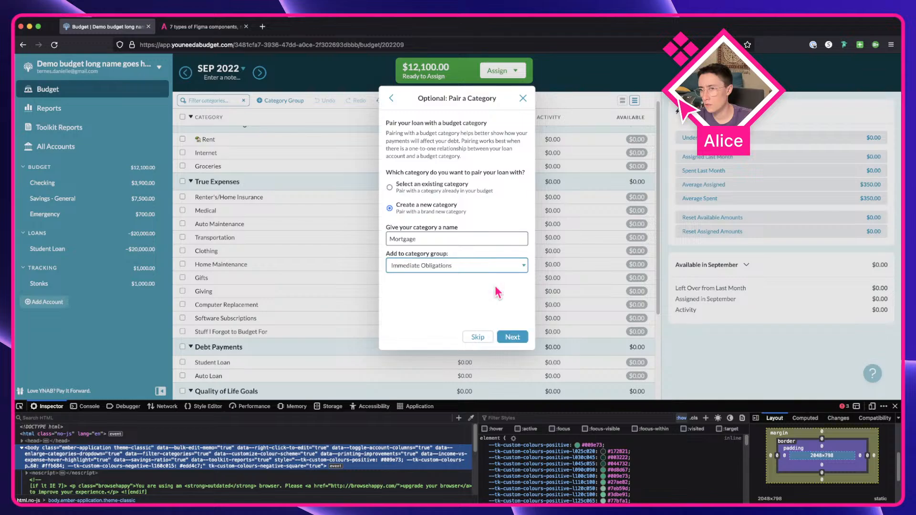
pyautogui.click(471, 265)
pyautogui.click(471, 274)
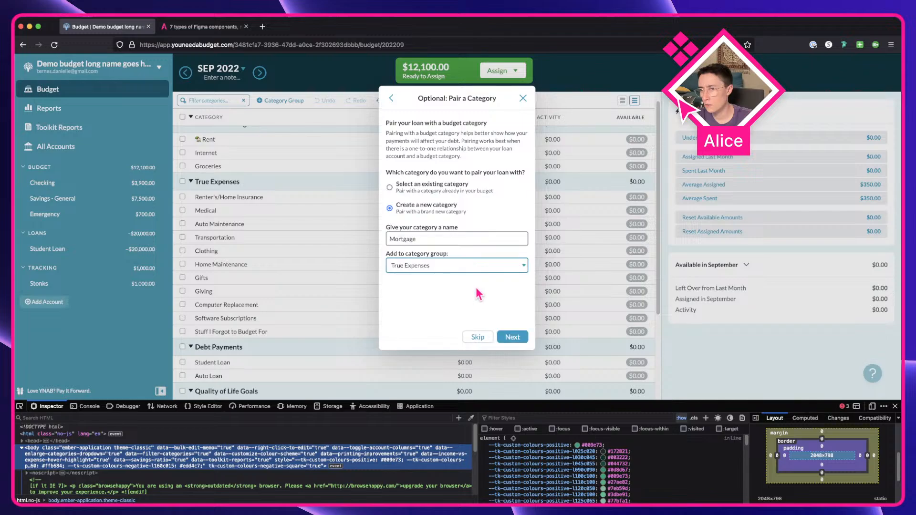
pyautogui.click(506, 336)
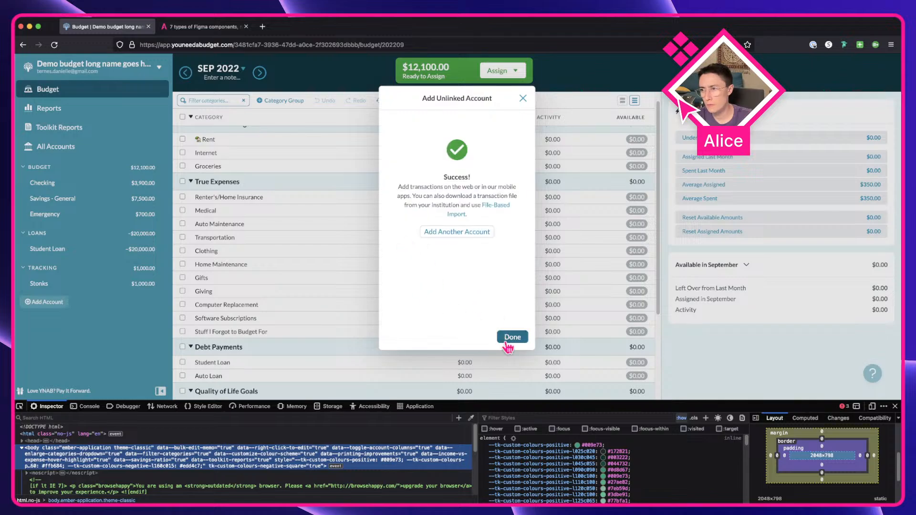
pyautogui.click(505, 338)
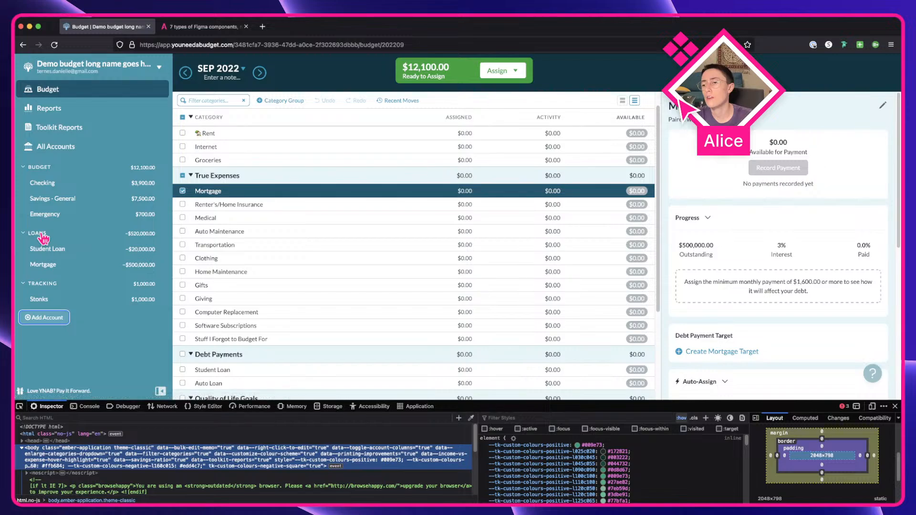
# Step: Start adding another unlinked account of type Medical Debt nicknamed Busted leg
pyautogui.click(44, 318)
pyautogui.click(456, 146)
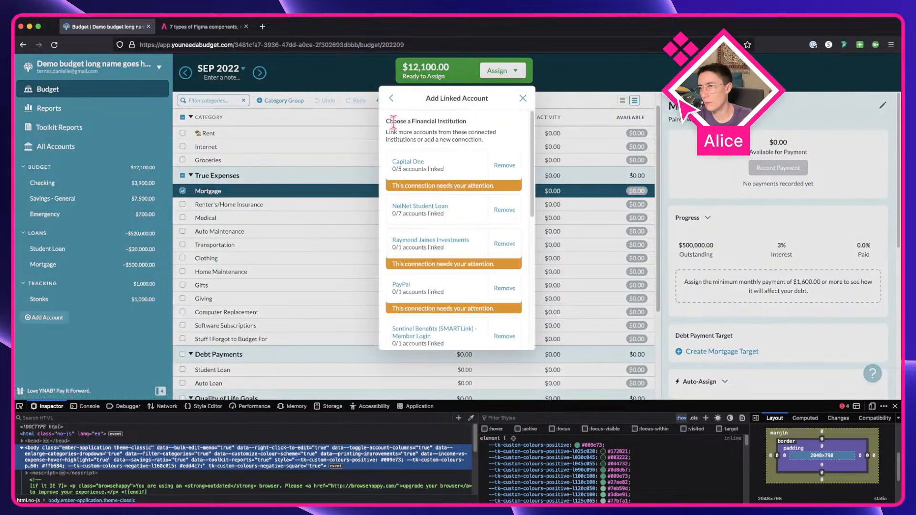
pyautogui.click(391, 98)
pyautogui.click(424, 236)
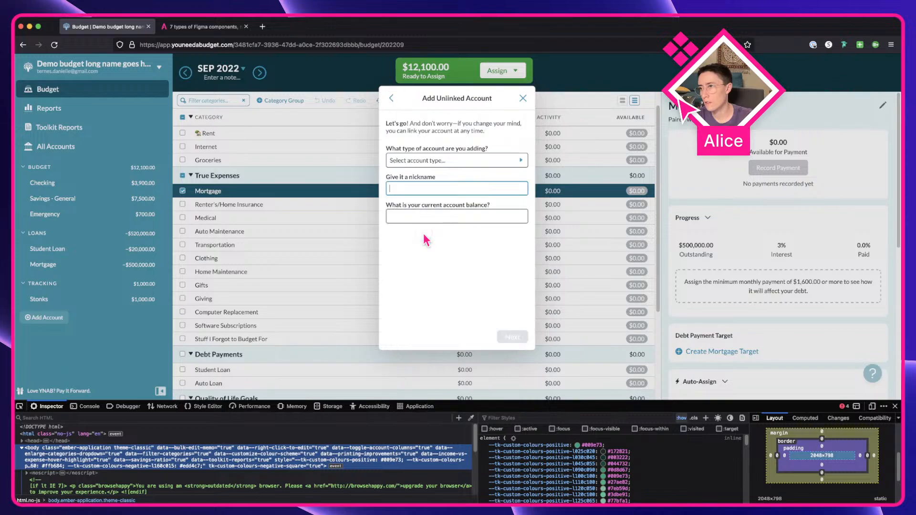
pyautogui.click(435, 161)
pyautogui.scroll(-4, 446, 256)
pyautogui.scroll(-3, 446, 255)
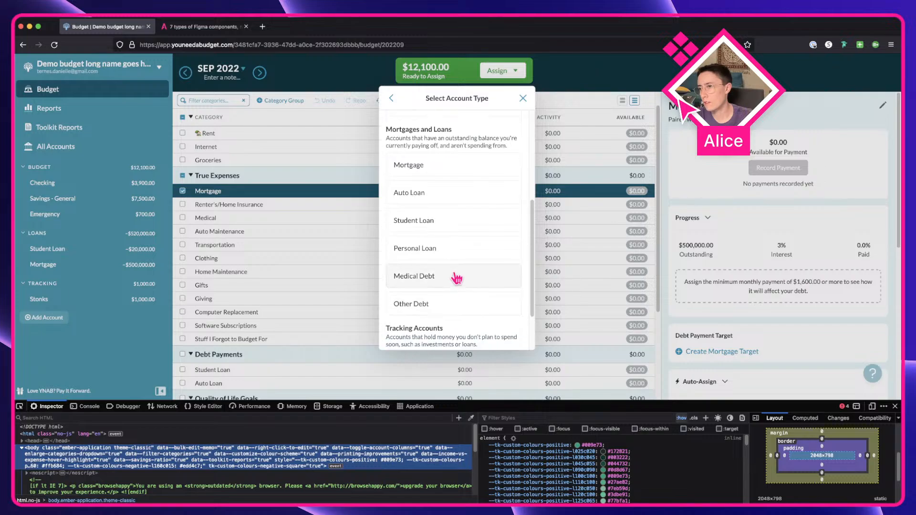
pyautogui.click(455, 277)
pyautogui.click(420, 191)
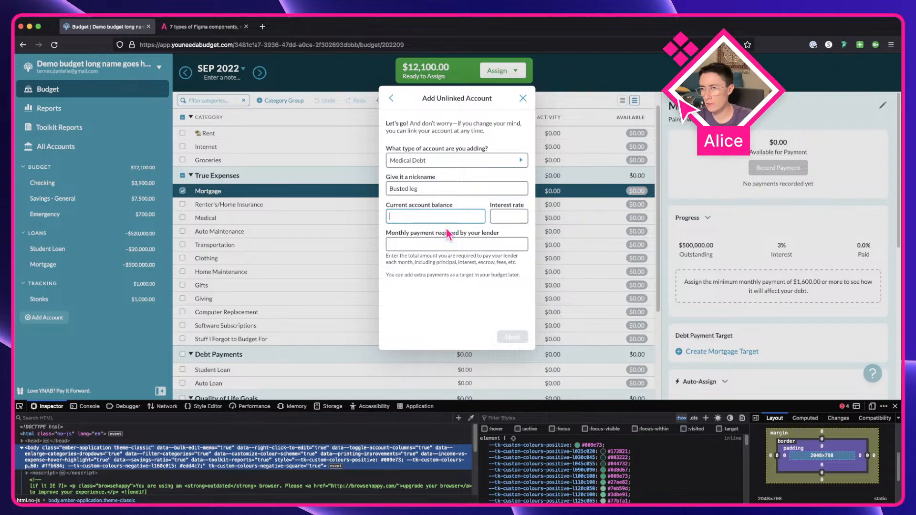
# Step: Enter an 8000 balance, 8 interest rate and the monthly payment for the medical debt, then continue
pyautogui.write('8000')
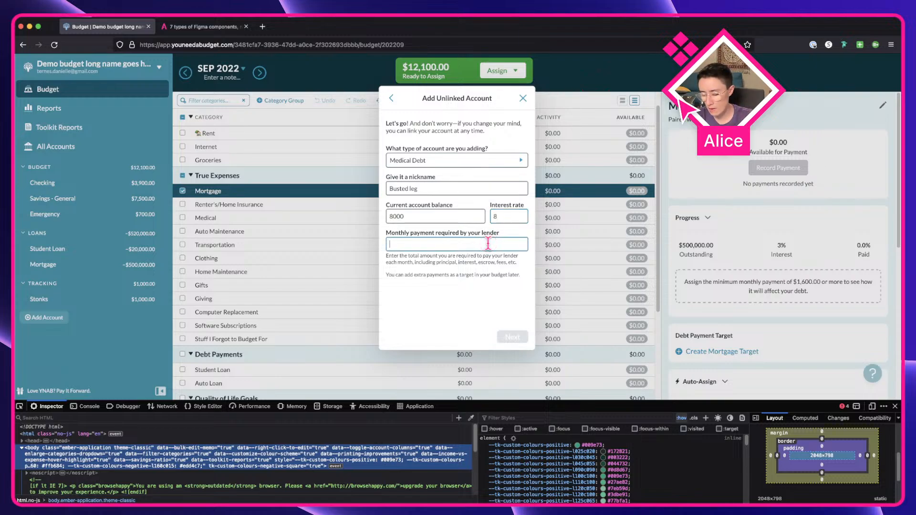
pyautogui.write('100')
pyautogui.click(524, 338)
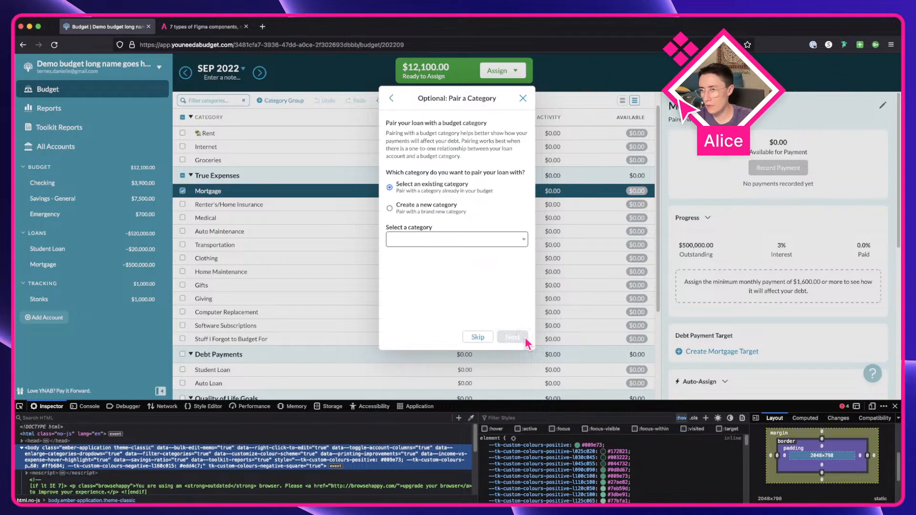
# Step: Pair the loan with a new Busted leg category in the Debt Payments group and finish adding it
pyautogui.click(443, 207)
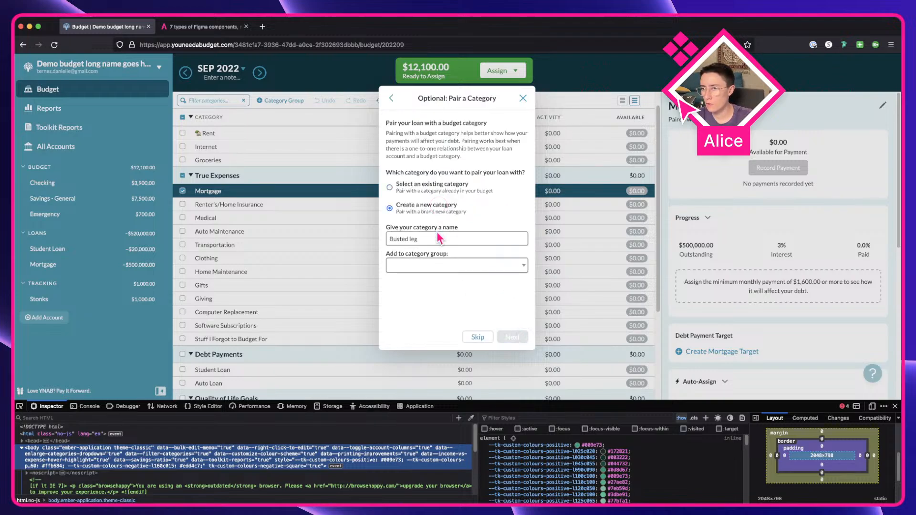
pyautogui.click(429, 265)
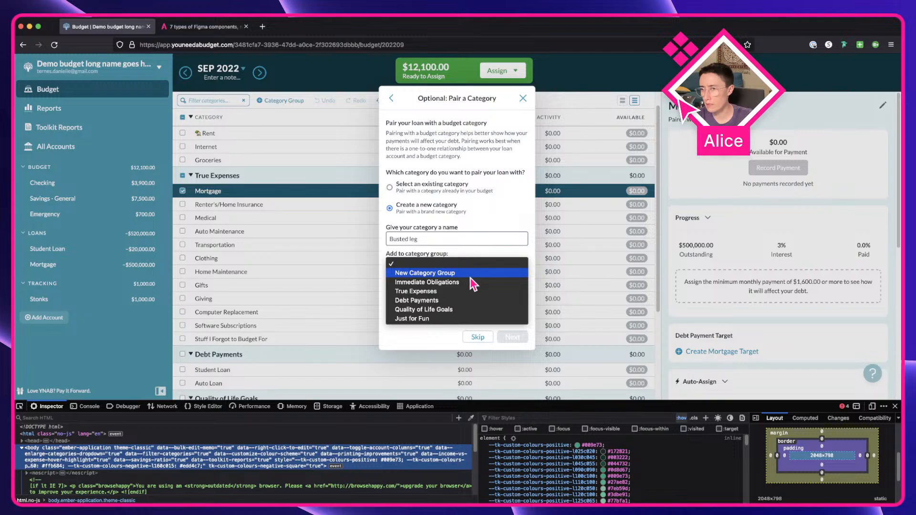
pyautogui.click(471, 298)
pyautogui.click(523, 339)
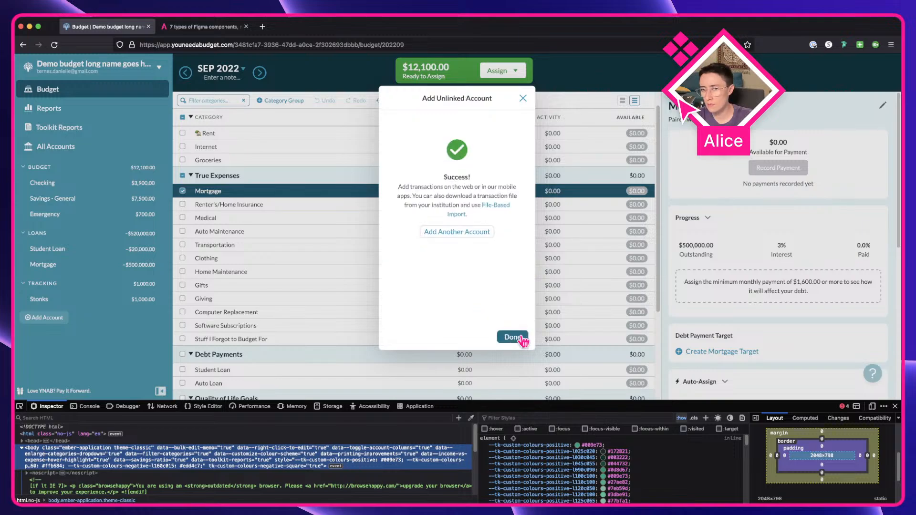
pyautogui.click(522, 338)
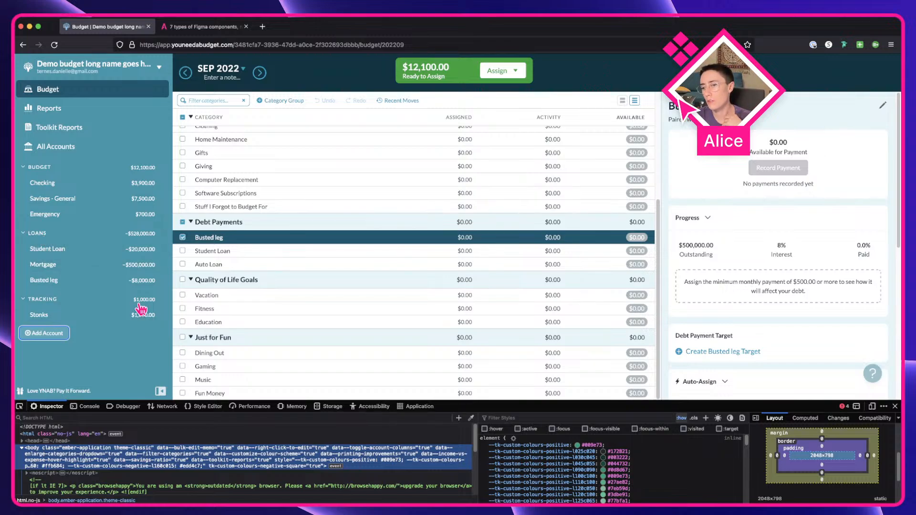
# Step: Collapse and expand the Loans, Tracking and Budget sidebar groups to compare them
pyautogui.click(38, 235)
pyautogui.click(38, 235)
pyautogui.click(42, 300)
pyautogui.click(42, 300)
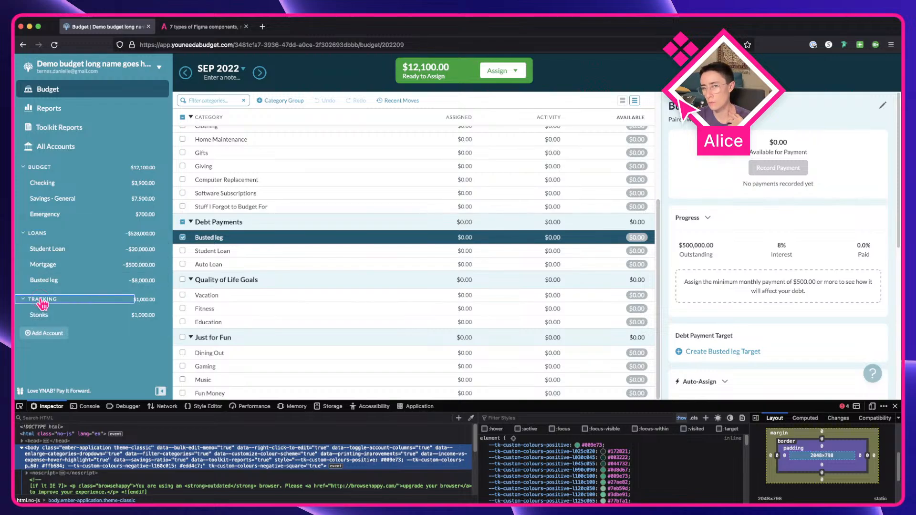
pyautogui.click(40, 300)
pyautogui.click(40, 299)
pyautogui.click(34, 170)
pyautogui.click(35, 170)
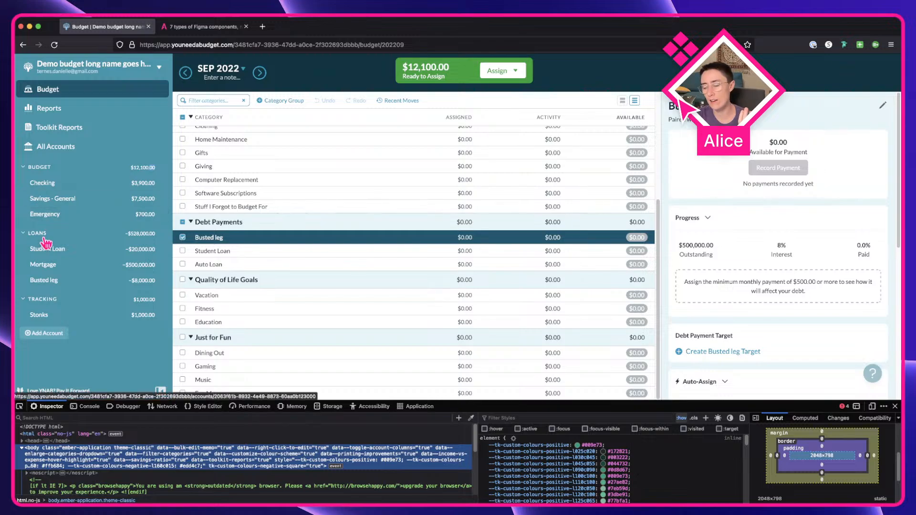
# Step: Switch to Figma and select the Section instance inside the Side bar component
pyautogui.hotkey('ctrl', 'Right')
pyautogui.click(522, 416)
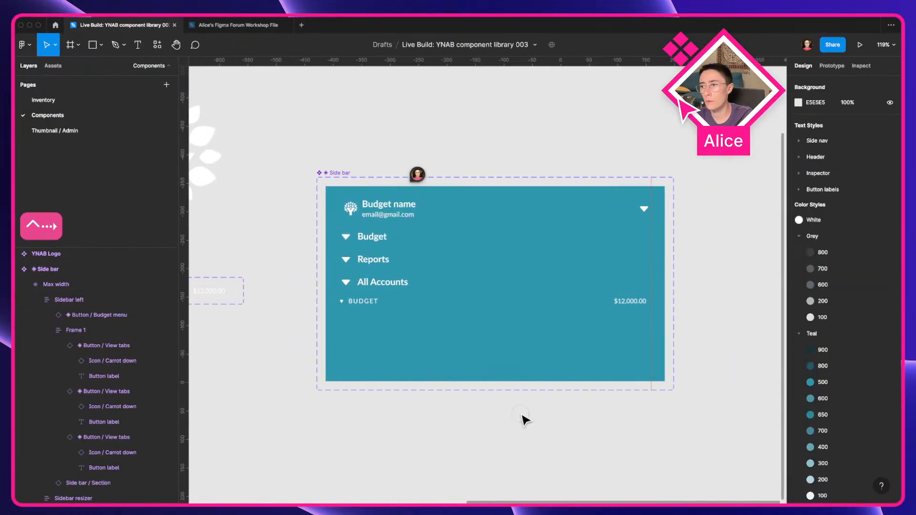
pyautogui.doubleClick(454, 289)
pyautogui.doubleClick(454, 290)
pyautogui.click(459, 306)
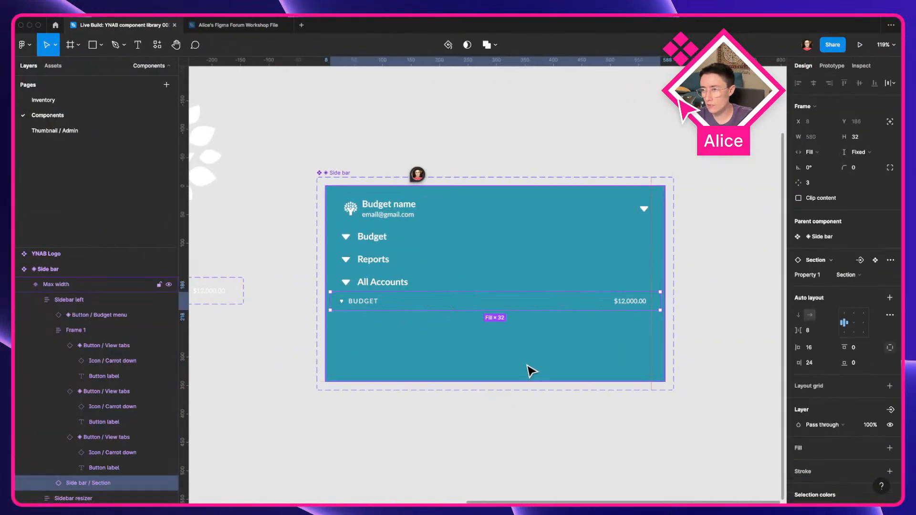
# Step: Duplicate the Section instance twice, stacking three sections in the sidebar
pyautogui.press('super+d')
pyautogui.press('super+d')
pyautogui.hotkey('ctrl', 'Left')
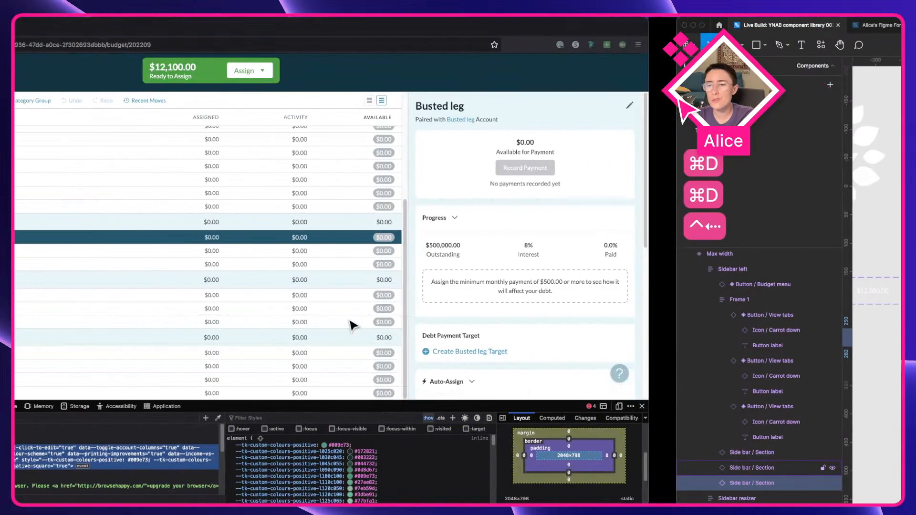
pyautogui.hotkey('ctrl', 'Right')
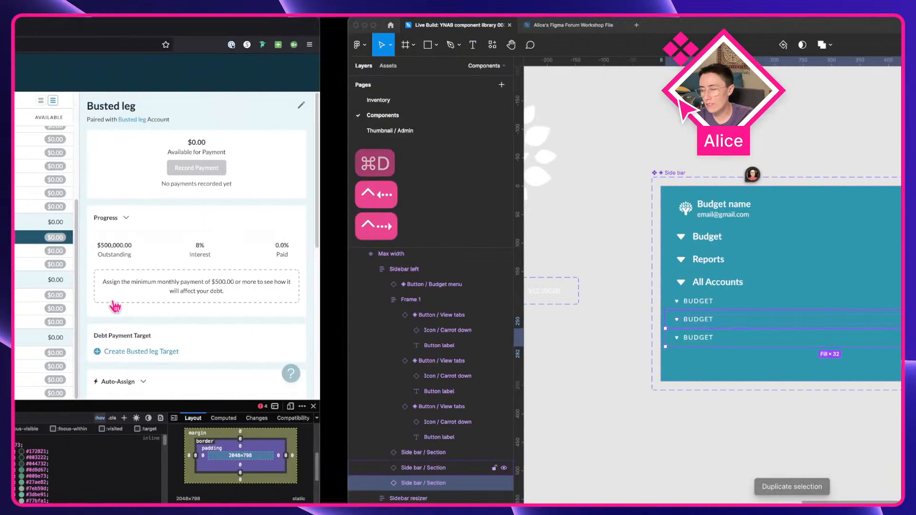
# Step: Rename the second section's label in the Side bar component to Loans
pyautogui.doubleClick(359, 321)
pyautogui.doubleClick(358, 321)
pyautogui.write('loa')
# Step: Rename the third section's label to Tracking and leave text editing
pyautogui.doubleClick(357, 337)
pyautogui.doubleClick(357, 338)
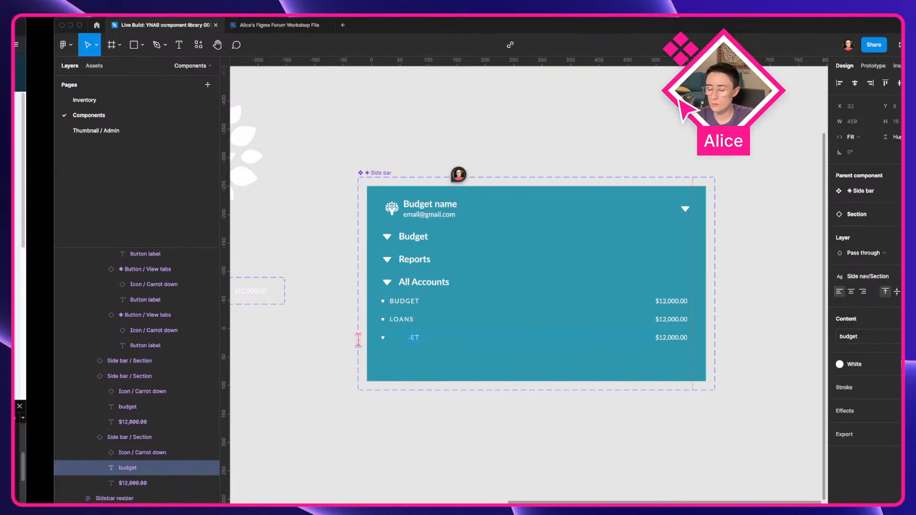
pyautogui.hotkey('ctrl', 'Left')
pyautogui.hotkey('ctrl', 'Right')
pyautogui.write('track')
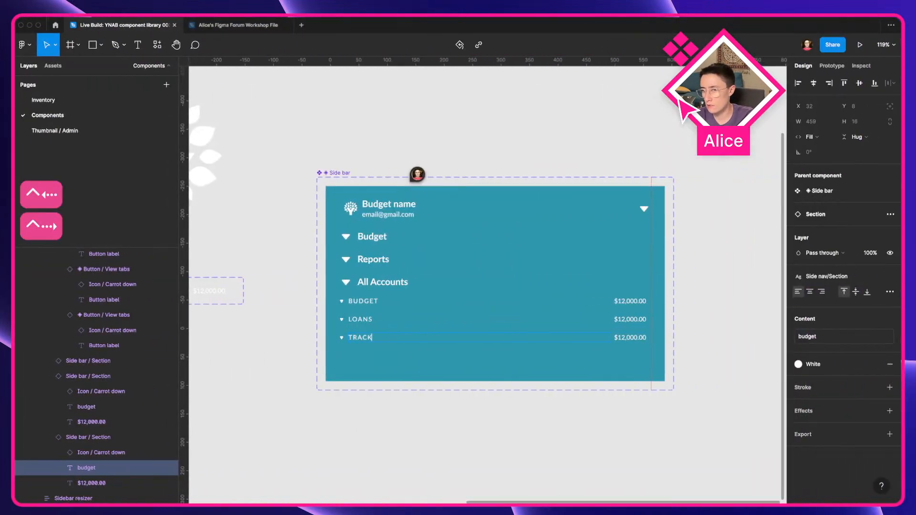
pyautogui.write('ing')
pyautogui.click(542, 429)
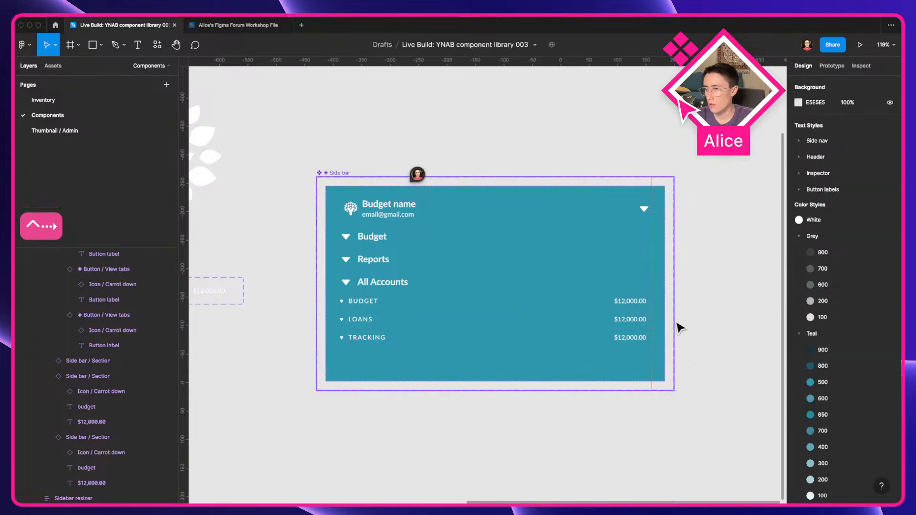
# Step: Place an instance of the Side bar component to the right of the main component
pyautogui.click(420, 328)
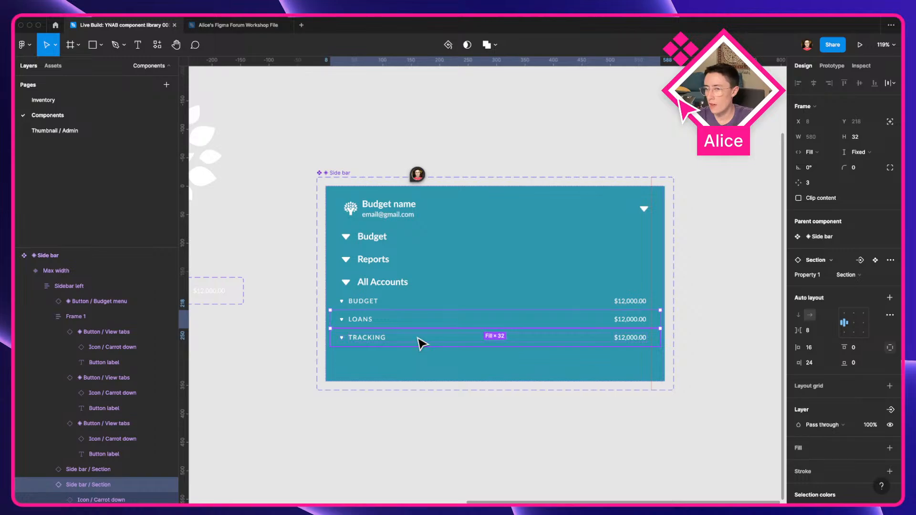
pyautogui.click(422, 342)
pyautogui.click(302, 426)
pyautogui.hscroll(3, 307, 382)
pyautogui.click(280, 286)
pyautogui.moveTo(280, 286); pyautogui.dragTo(657, 272)
pyautogui.hscroll(5, 656, 272)
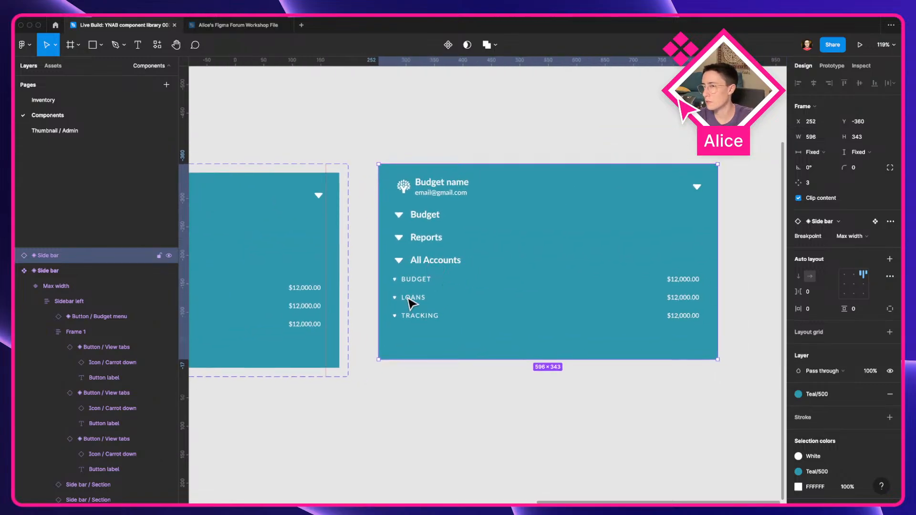
pyautogui.hscroll(-5, 409, 399)
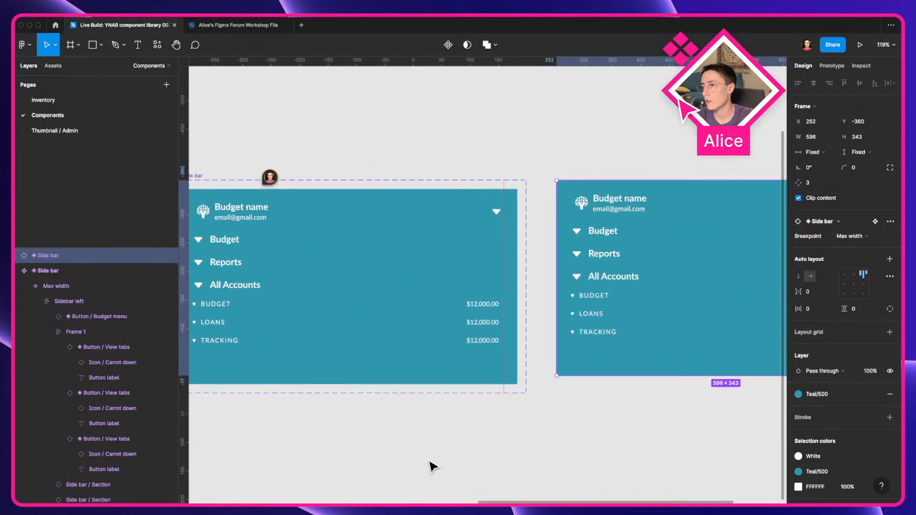
# Step: Create a boolean visibility property named Loans for the Loans section layer in the component
pyautogui.doubleClick(307, 344)
pyautogui.doubleClick(245, 322)
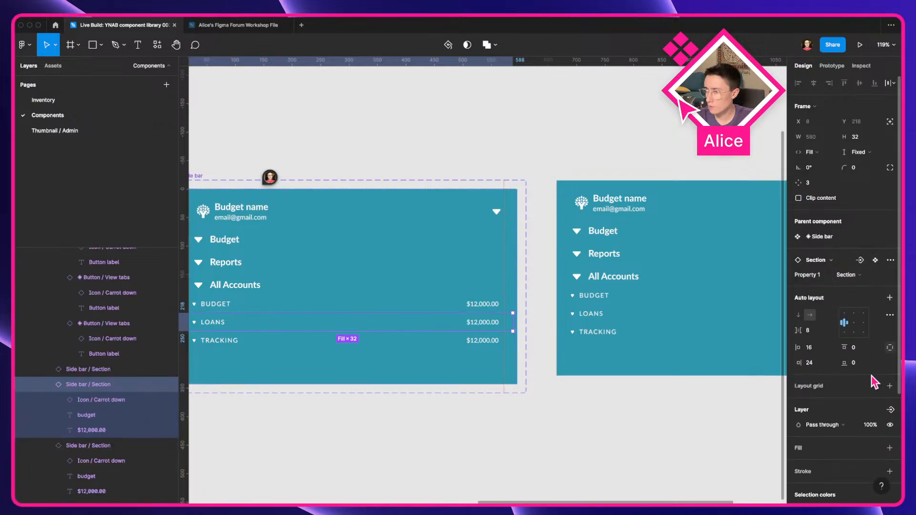
pyautogui.click(891, 410)
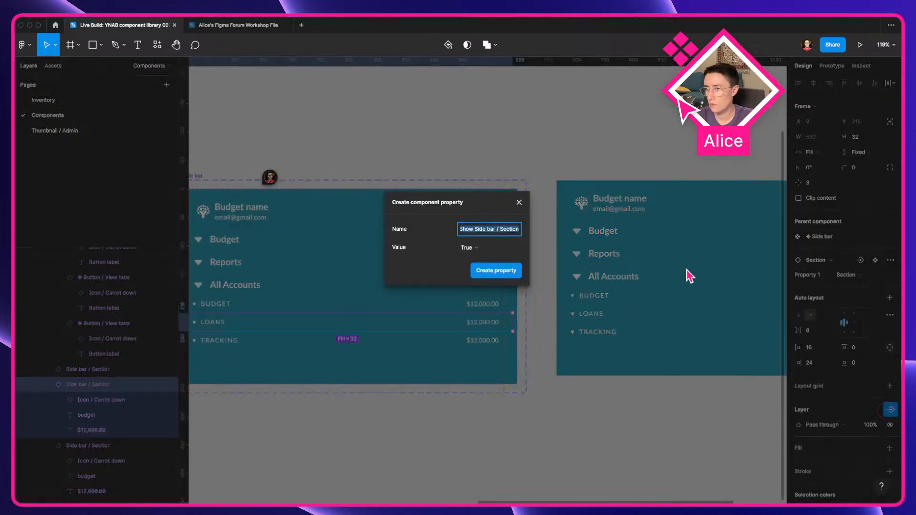
pyautogui.write('Loa')
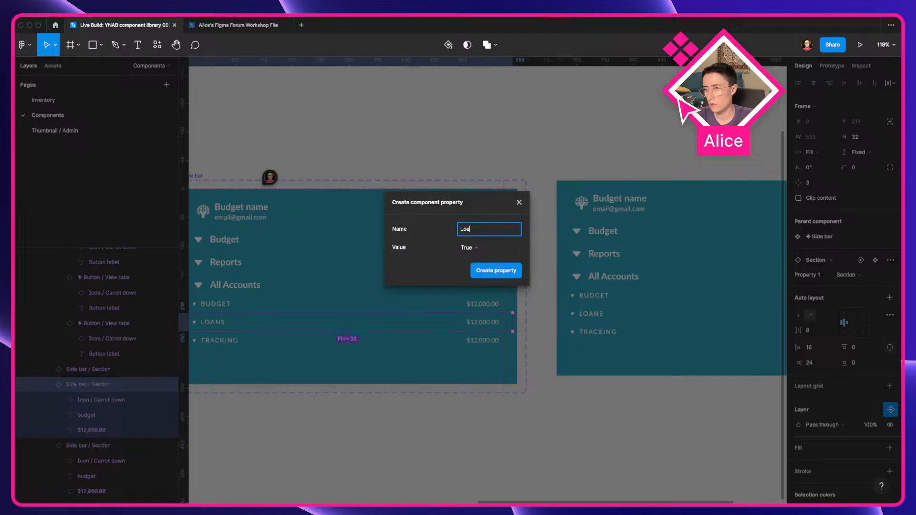
pyautogui.click(496, 271)
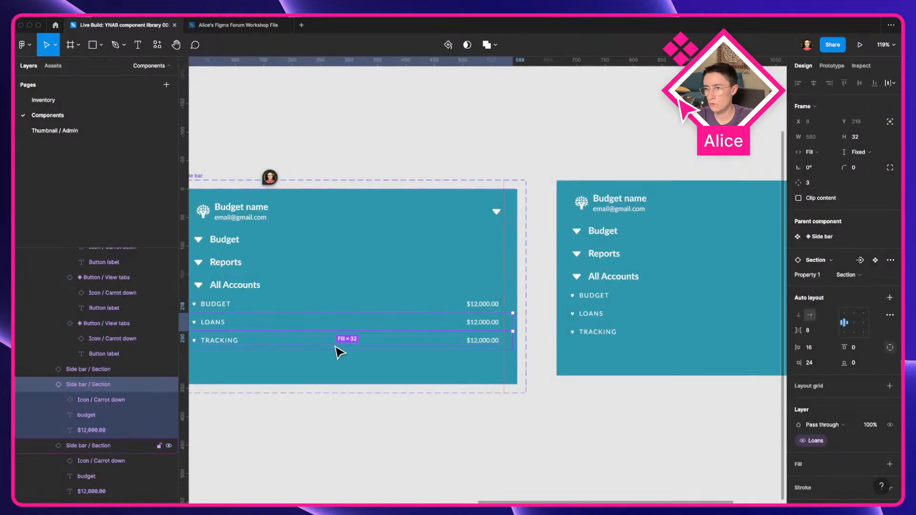
# Step: Create a boolean visibility property named Tracking for the Tracking section layer
pyautogui.click(339, 344)
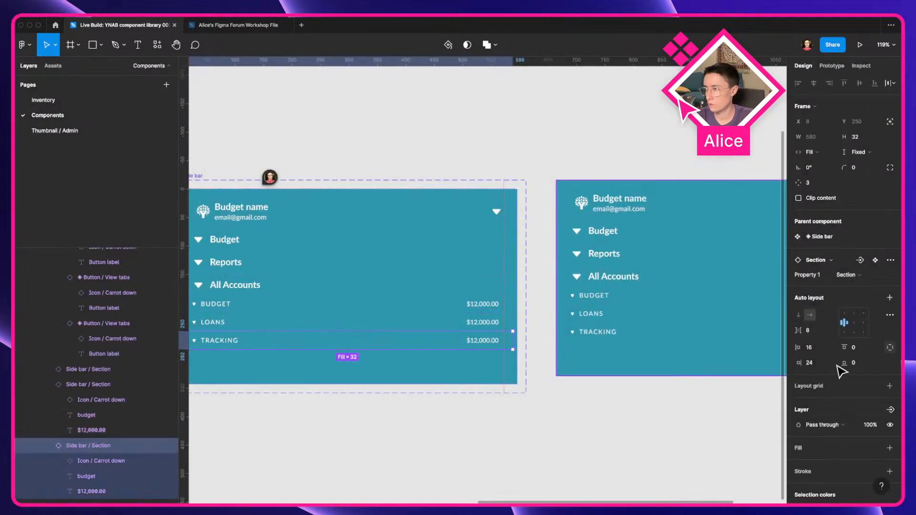
pyautogui.click(891, 409)
pyautogui.click(844, 447)
pyautogui.write('Tracking')
pyautogui.press('Return')
# Step: Test the new properties on the instance by switching both Loans and Tracking off
pyautogui.click(595, 333)
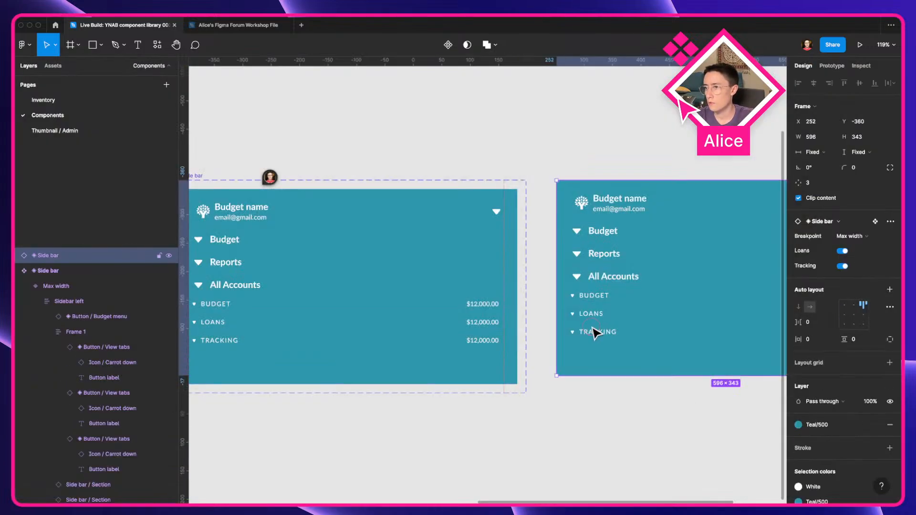
pyautogui.hscroll(6, 596, 333)
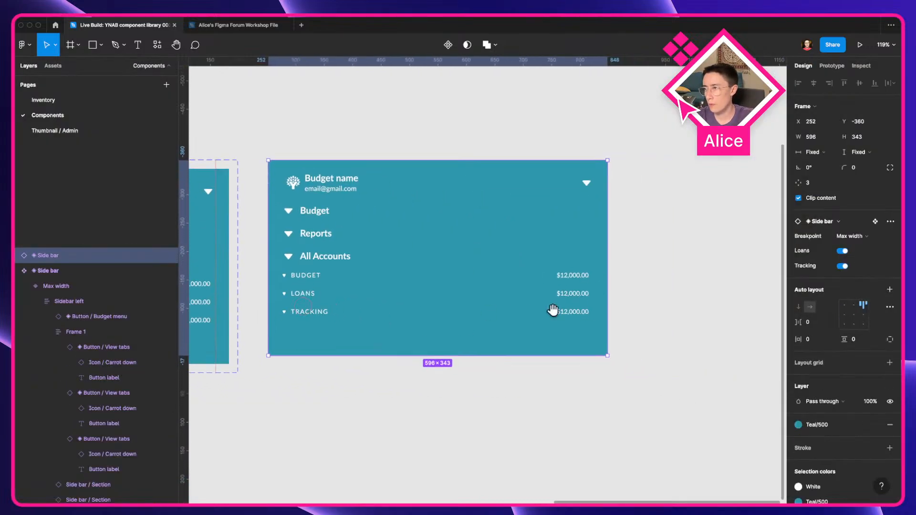
pyautogui.click(843, 251)
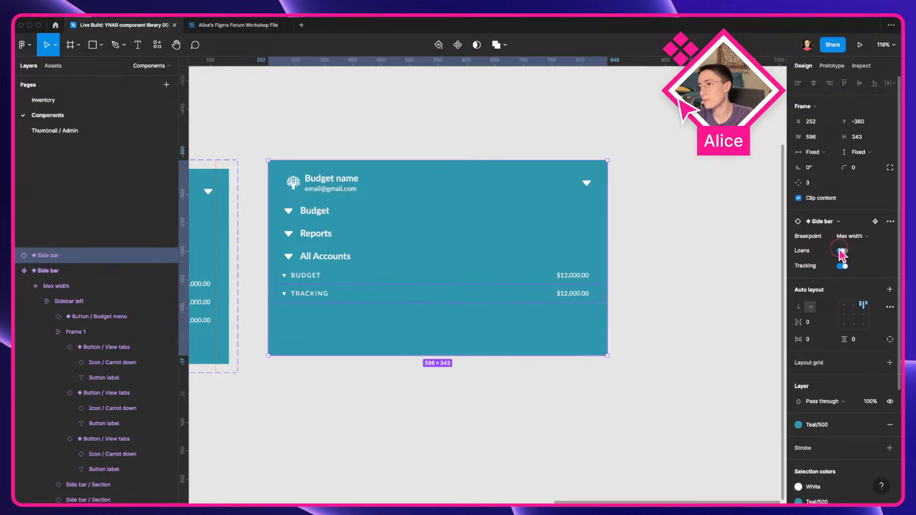
pyautogui.click(841, 252)
pyautogui.click(841, 252)
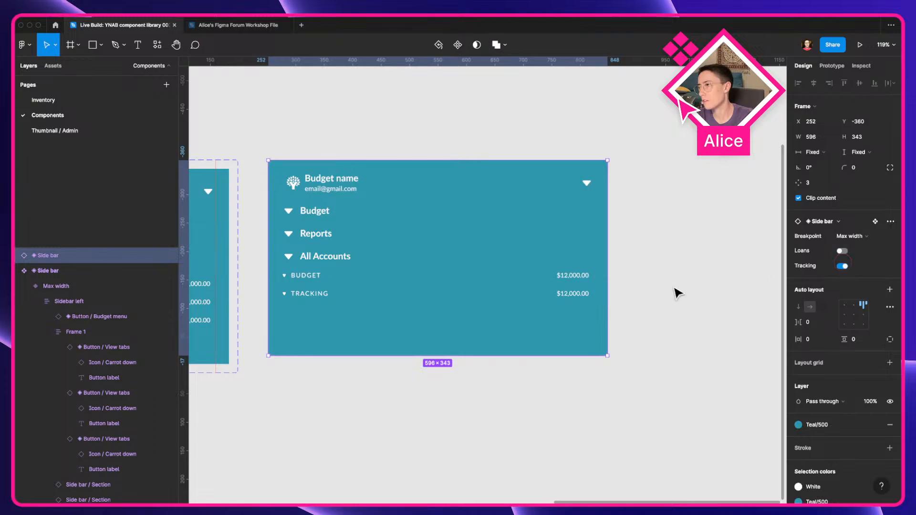
pyautogui.click(842, 266)
pyautogui.click(563, 409)
pyautogui.click(596, 274)
pyautogui.hscroll(-5, 639, 321)
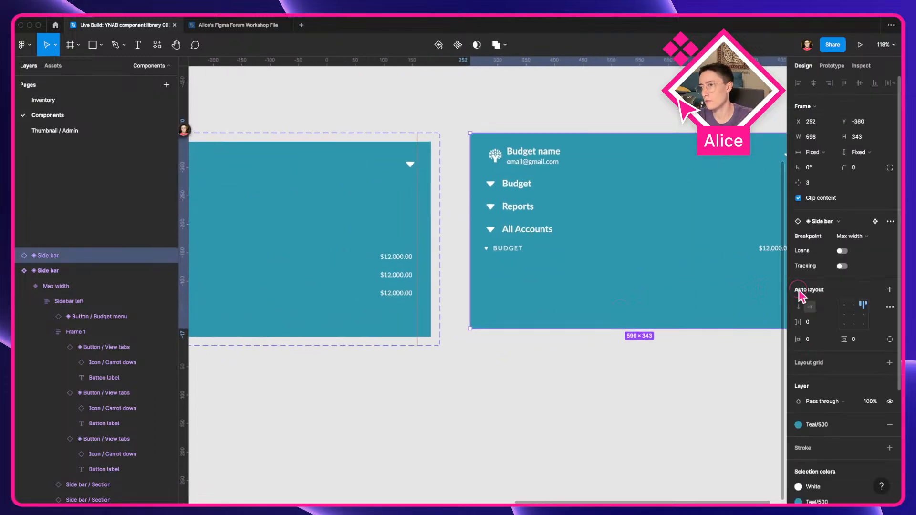
# Step: Delete the test instance of the Side bar
pyautogui.scroll(-5, 625, 301)
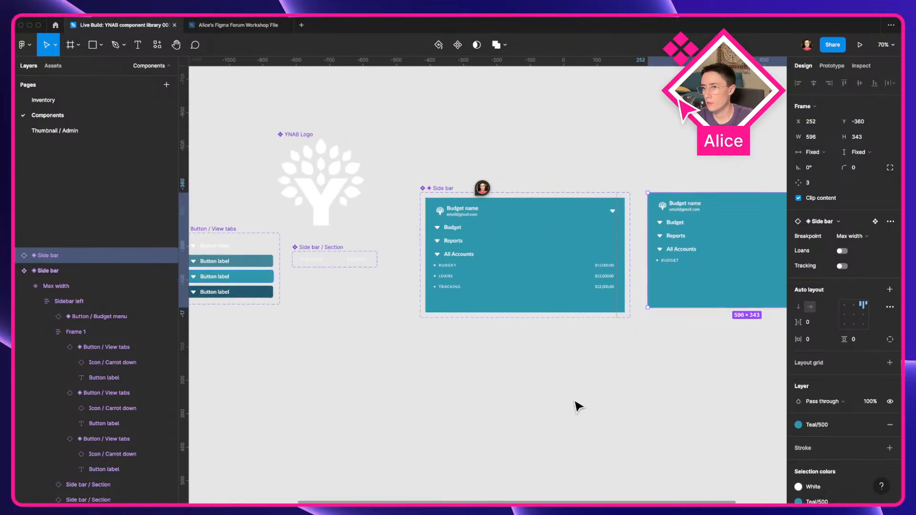
pyautogui.click(576, 404)
pyautogui.hscroll(-3, 620, 399)
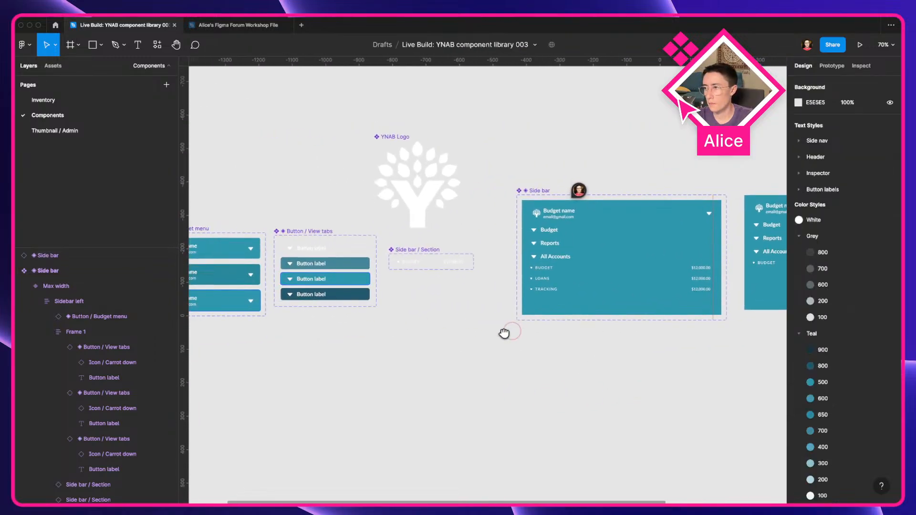
pyautogui.hscroll(5, 453, 295)
pyautogui.click(573, 255)
pyautogui.press('Delete')
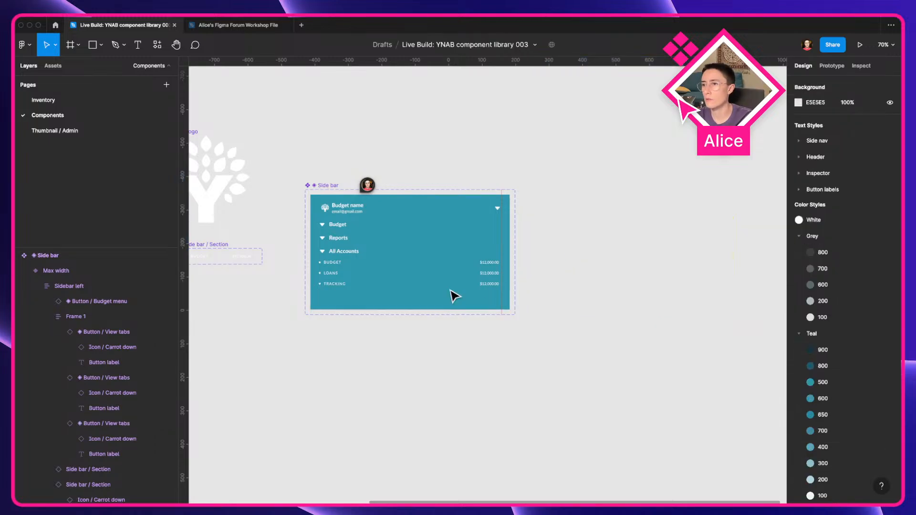
# Step: Select the Side bar / Section component on the canvas
pyautogui.click(495, 235)
pyautogui.moveTo(419, 384); pyautogui.dragTo(540, 423)
pyautogui.click(359, 411)
pyautogui.moveTo(340, 407); pyautogui.dragTo(459, 433)
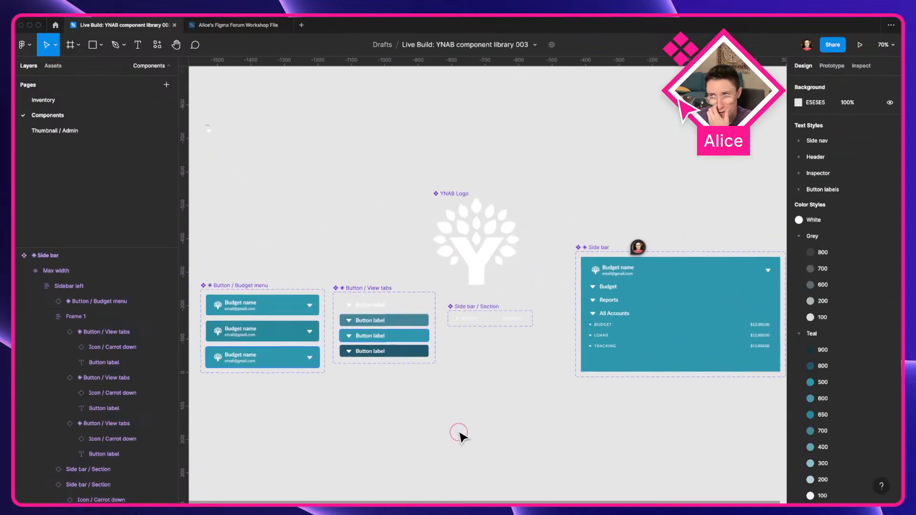
pyautogui.scroll(5, 565, 325)
pyautogui.click(374, 319)
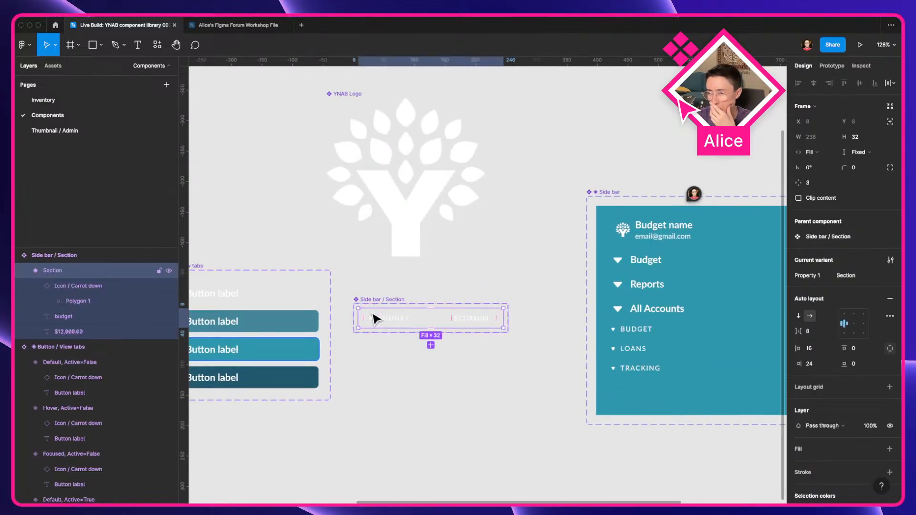
# Step: Switch to the browser and open the Savings - General account in the YNAB sidebar
pyautogui.hotkey('ctrl', 'Left')
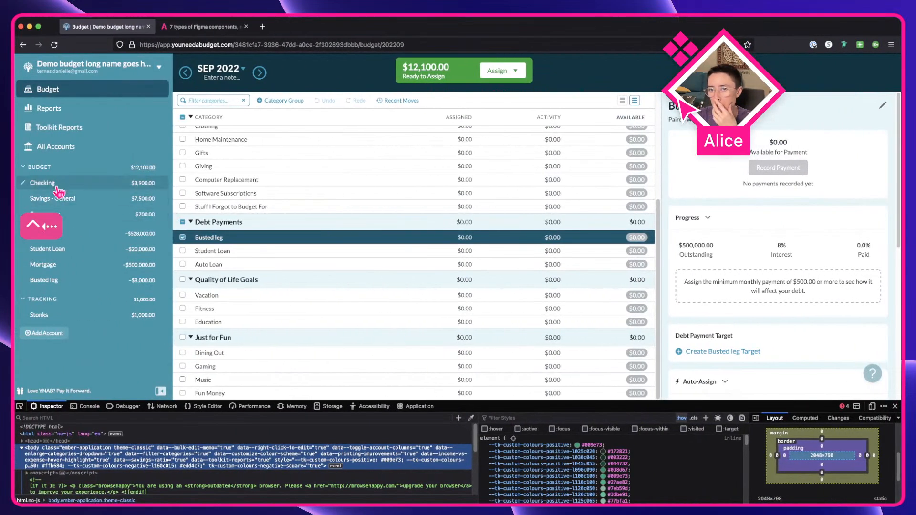
pyautogui.click(59, 171)
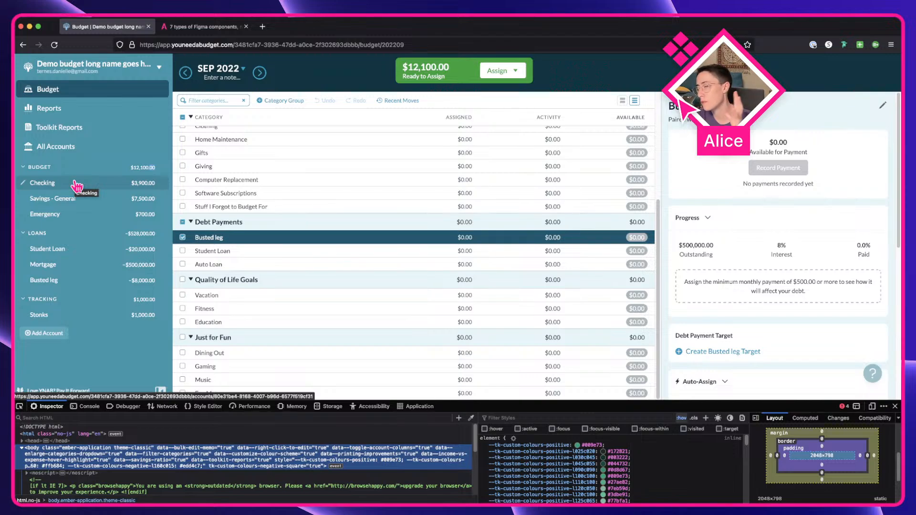
pyautogui.click(51, 203)
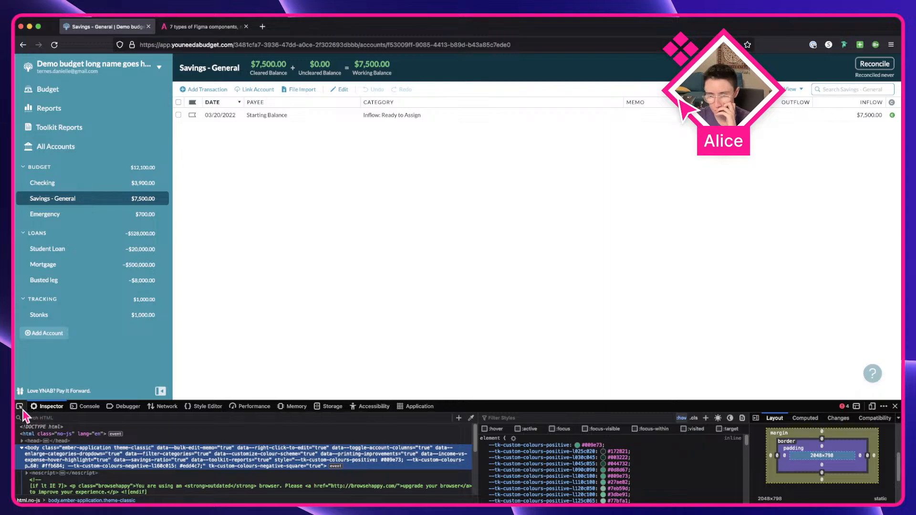
# Step: Inspect the Savings - General sidebar row with the developer tools element picker
pyautogui.click(20, 406)
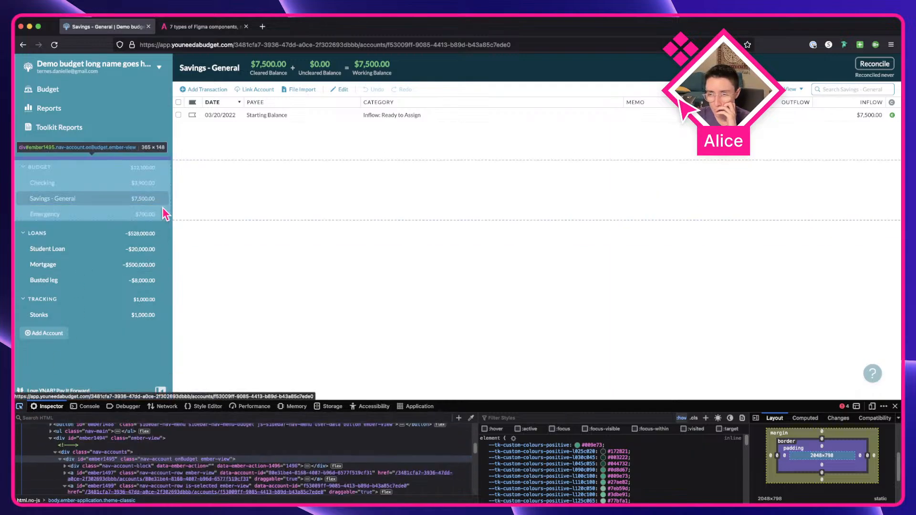
pyautogui.click(163, 203)
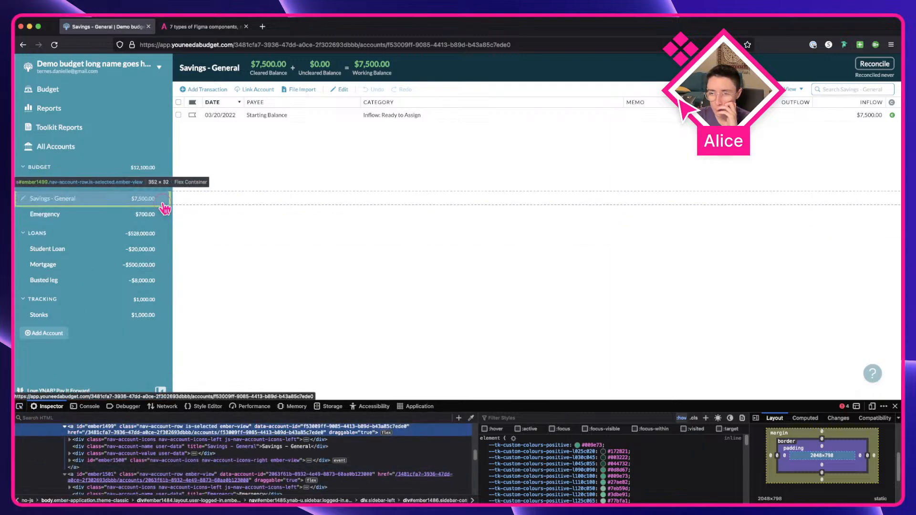
pyautogui.scroll(2, 109, 484)
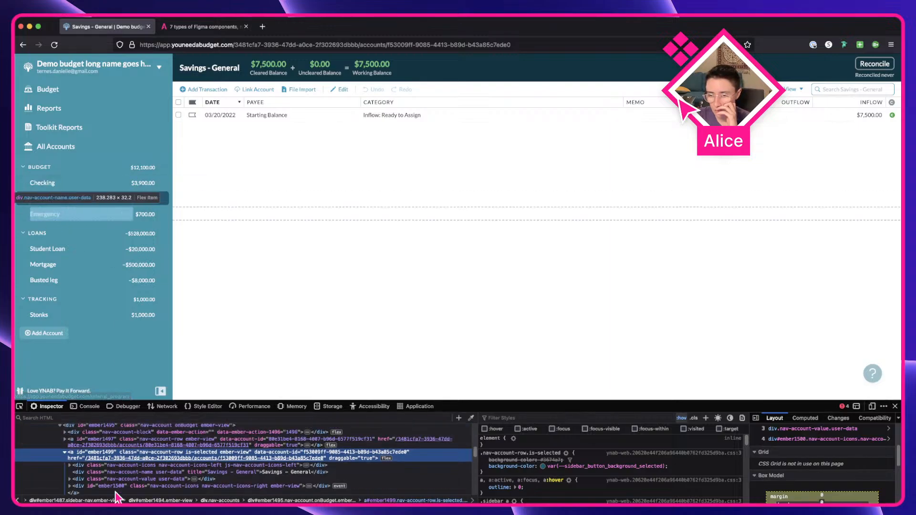
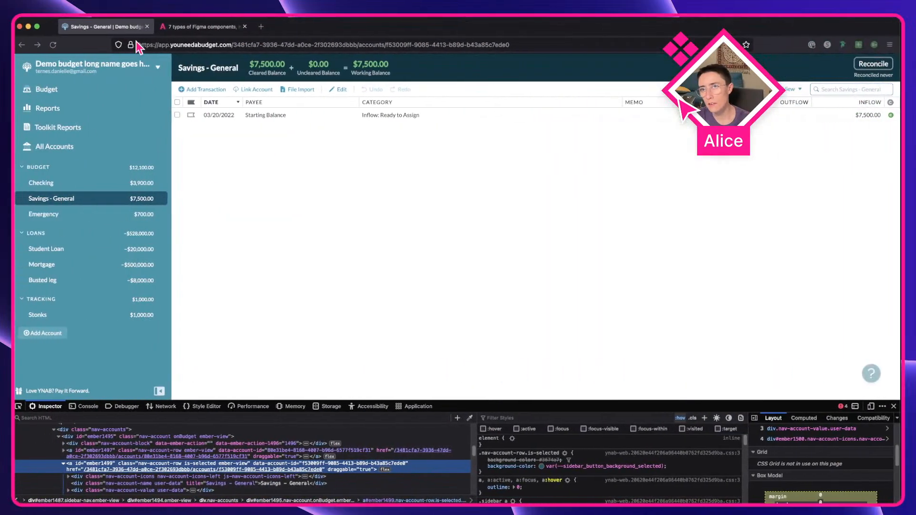
# Step: Read through the Figma component types article in the other browser tab
pyautogui.click(201, 28)
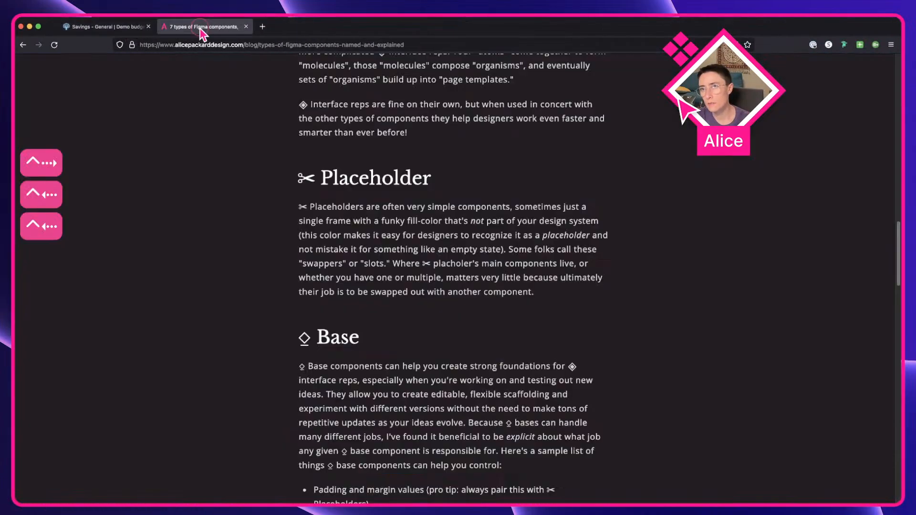
pyautogui.scroll(-10, 310, 258)
pyautogui.moveTo(298, 218); pyautogui.dragTo(438, 452)
pyautogui.click(438, 452)
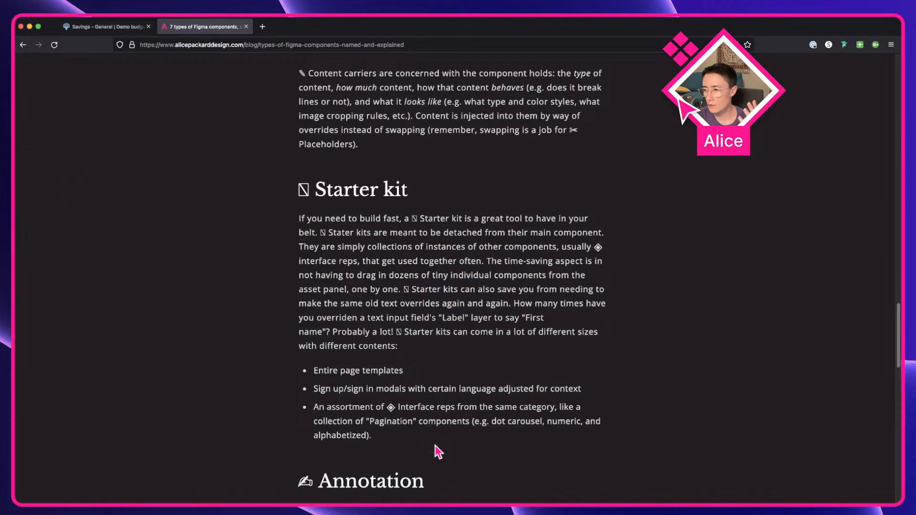
pyautogui.hotkey('ctrl', 'Left')
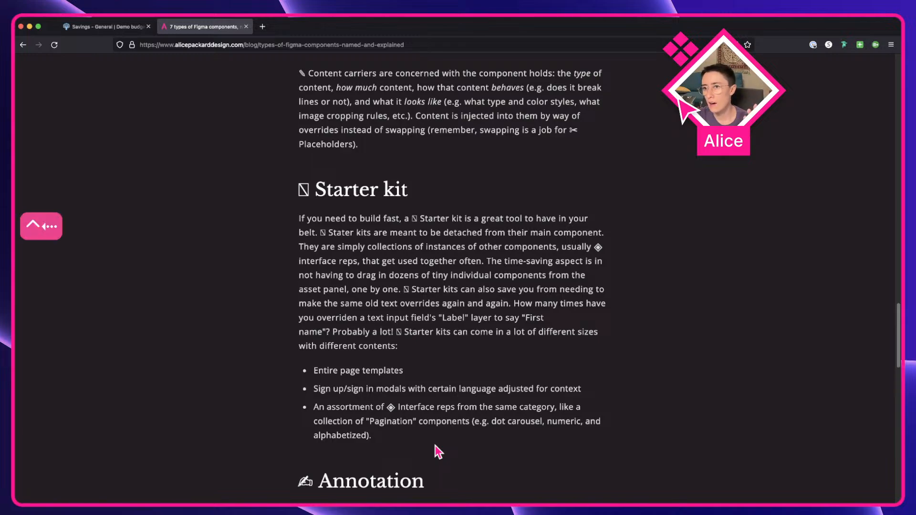
pyautogui.hotkey('ctrl', 'Right')
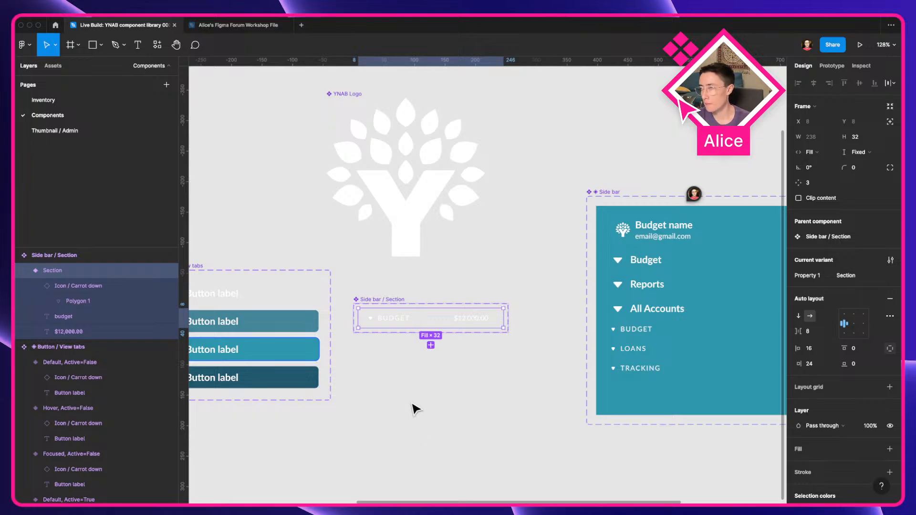
# Step: Inspect the Side bar / Section component's layers, including its budget text layer
pyautogui.click(376, 353)
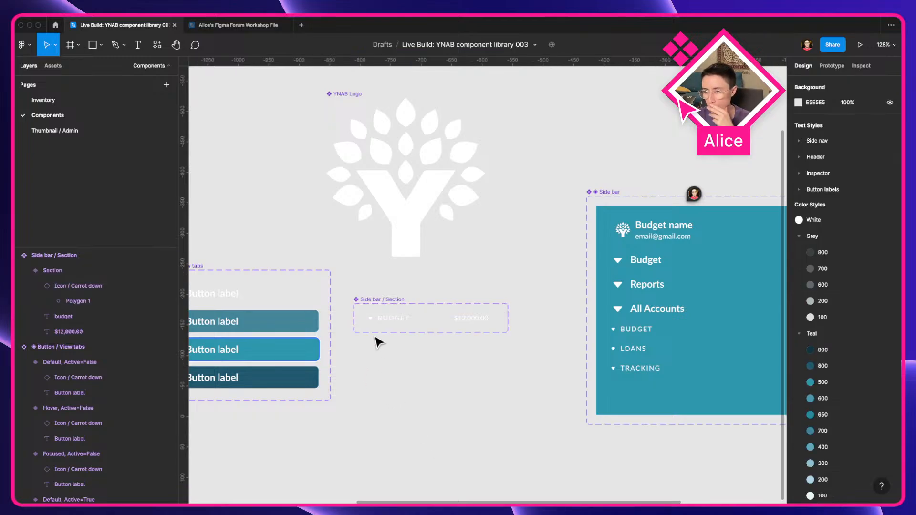
pyautogui.scroll(5, 377, 318)
pyautogui.click(377, 313)
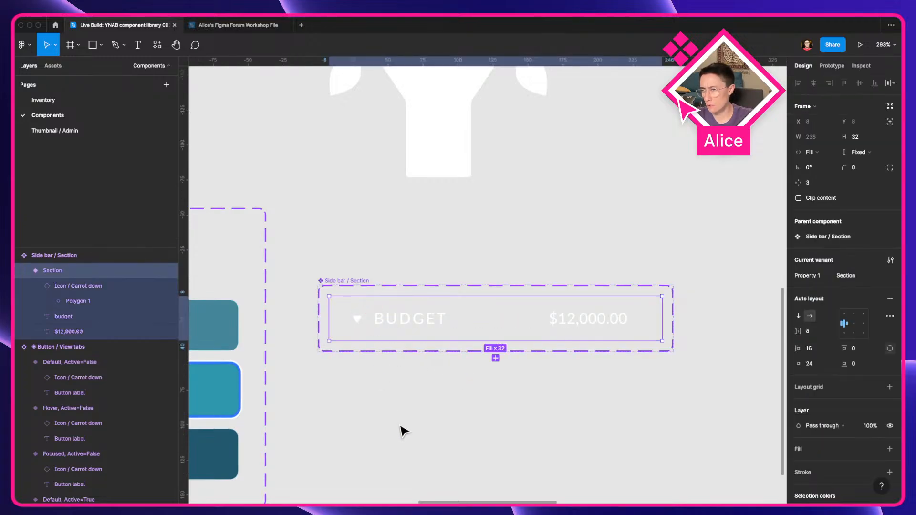
pyautogui.click(380, 324)
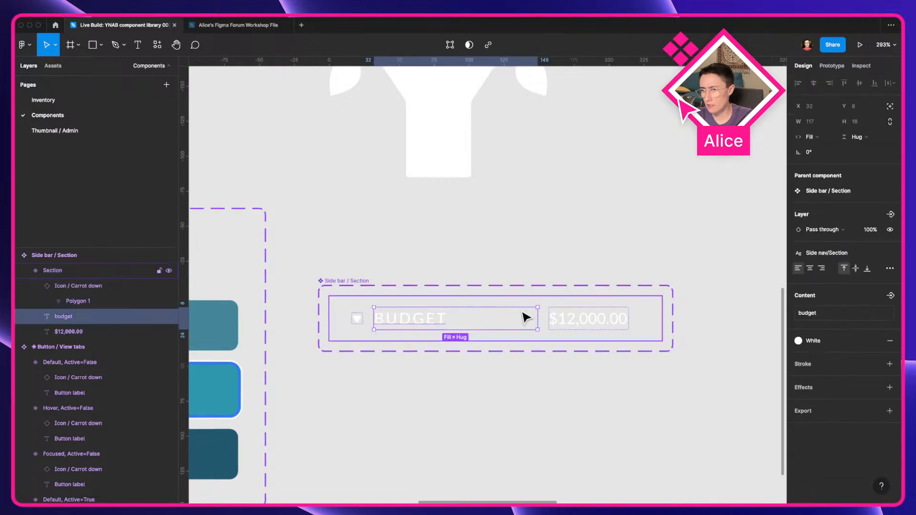
pyautogui.press('super+a')
pyautogui.click(575, 393)
pyautogui.scroll(-3, 577, 394)
pyautogui.hotkey('ctrl', 'Left')
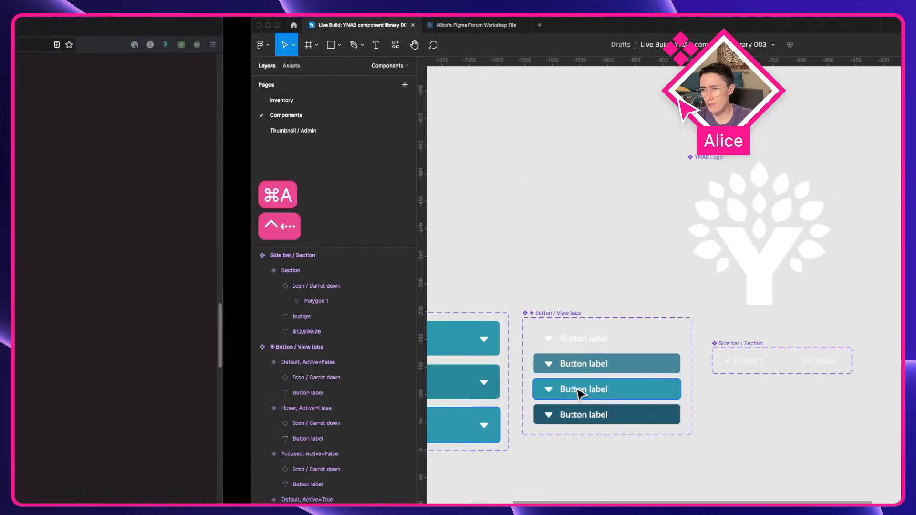
# Step: Inspect the BUDGET section's chevron icon down to its SVG path in the developer tools
pyautogui.click(110, 26)
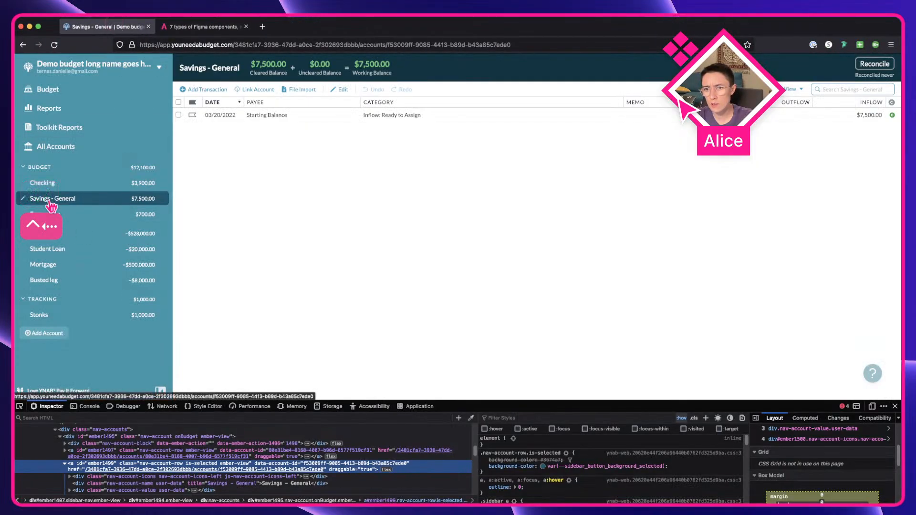
pyautogui.click(23, 168)
pyautogui.click(22, 169)
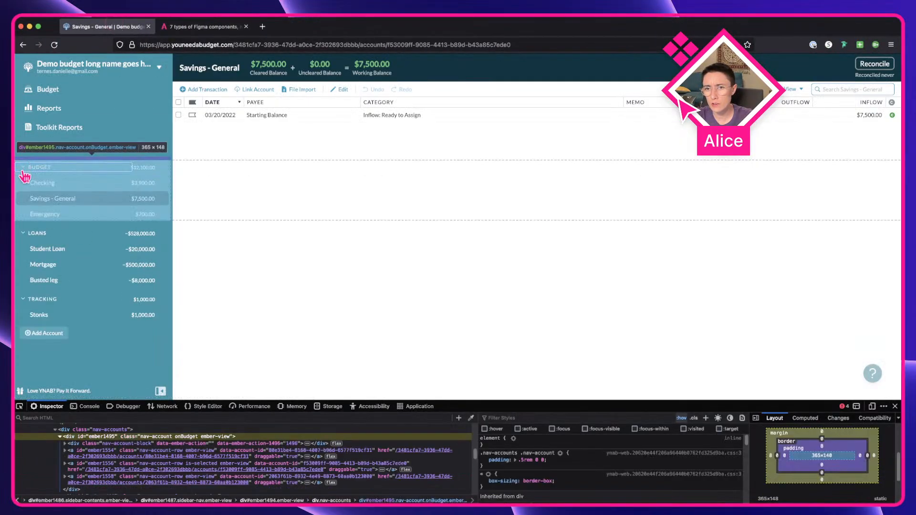
pyautogui.scroll(10, 22, 168)
pyautogui.click(34, 190)
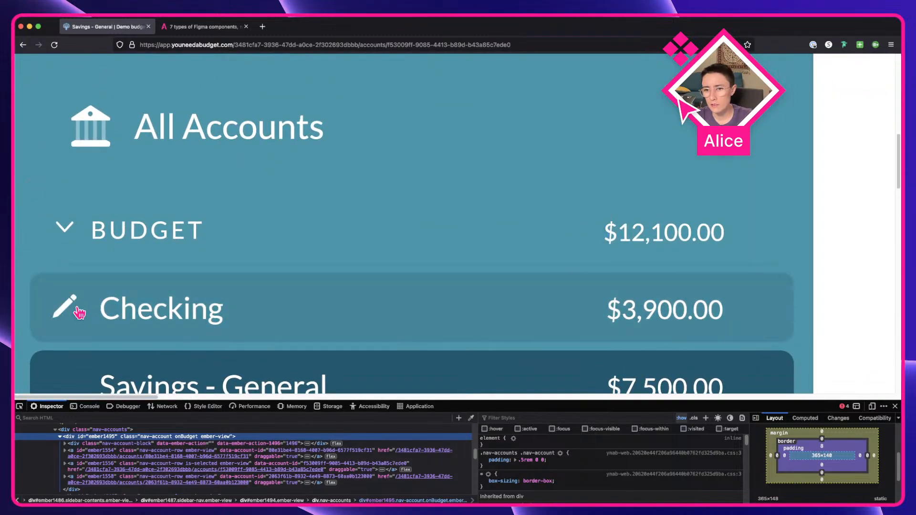
pyautogui.scroll(3, 94, 465)
pyautogui.click(94, 479)
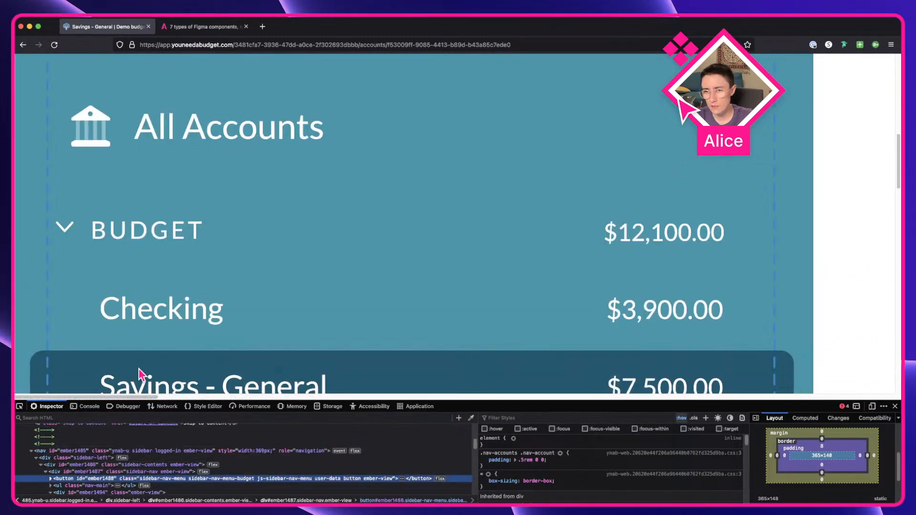
pyautogui.click(19, 406)
pyautogui.click(68, 232)
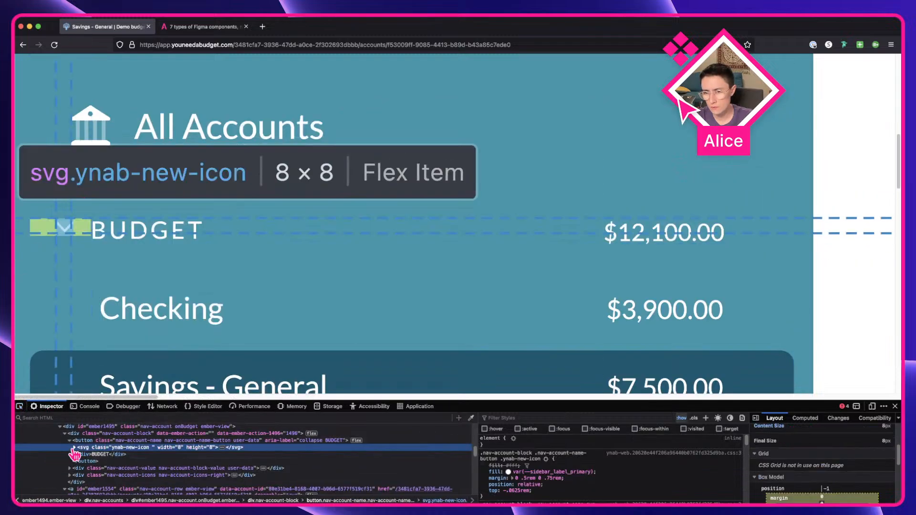
pyautogui.click(74, 449)
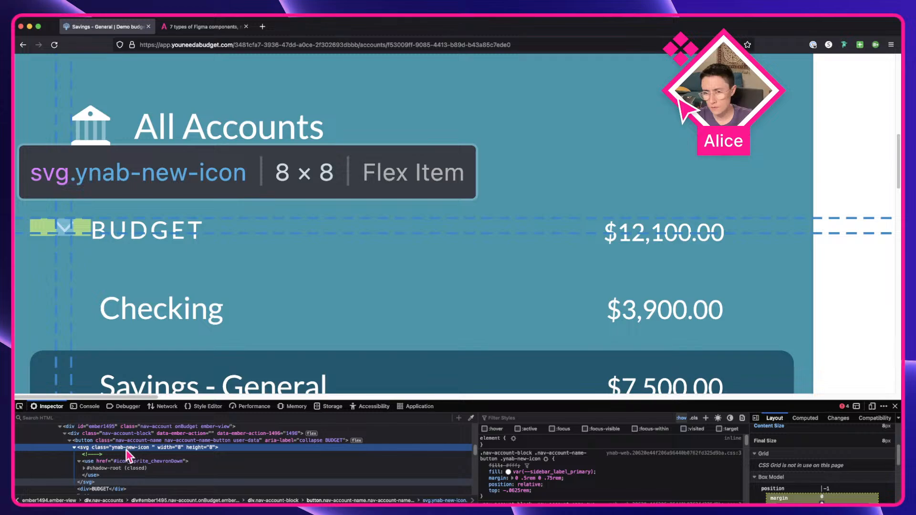
pyautogui.click(85, 468)
pyautogui.scroll(-1, 156, 469)
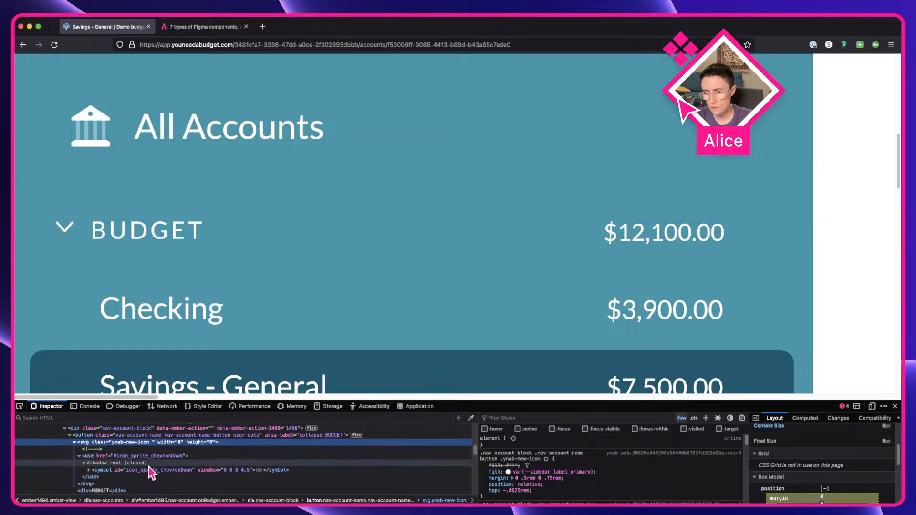
pyautogui.click(146, 472)
pyautogui.click(89, 471)
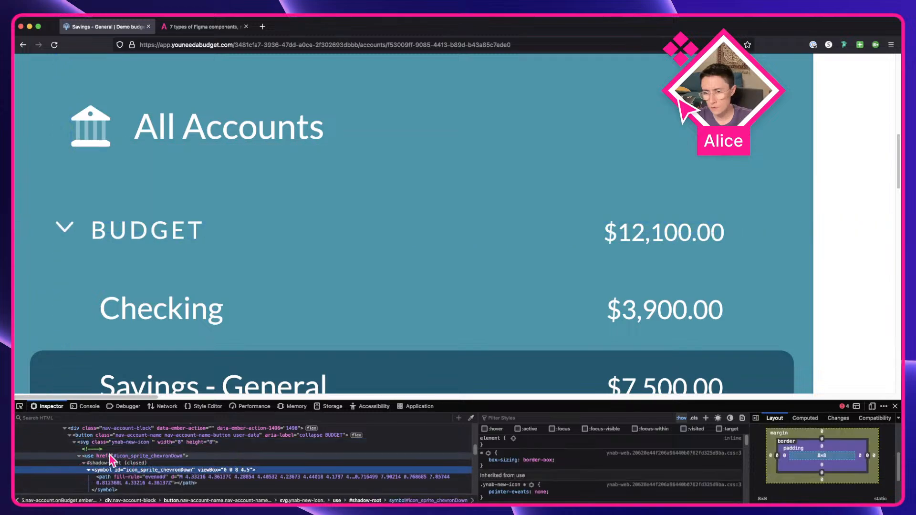
pyautogui.scroll(-1, 157, 470)
pyautogui.click(205, 472)
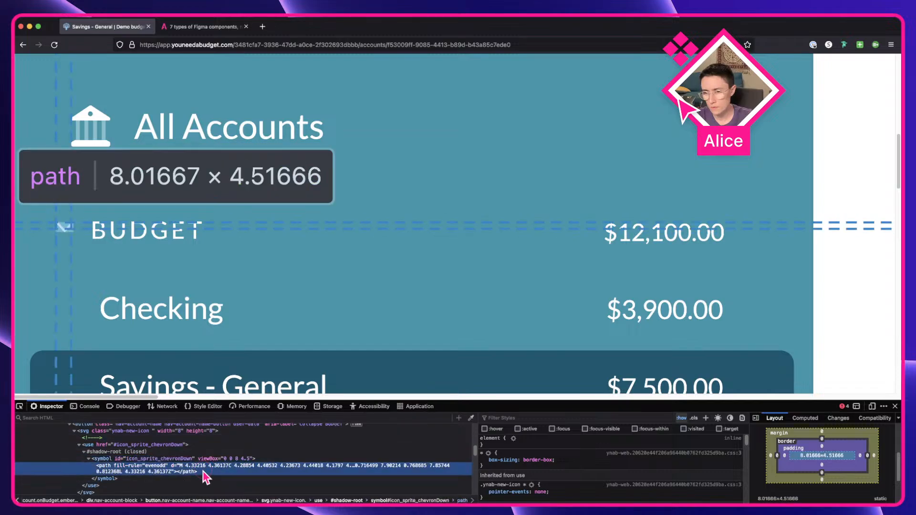
# Step: Try copying the chevron's path node and pasting it into the Figma file
pyautogui.press('super+c')
pyautogui.hotkey('ctrl', 'Right')
pyautogui.scroll(5, 476, 464)
pyautogui.press('super+v')
pyautogui.press('super+z')
# Step: Try copying the chevron path's outer HTML and pasting it into Figma
pyautogui.hotkey('ctrl', 'Left')
pyautogui.rightClick(111, 468)
pyautogui.moveTo(125, 464)
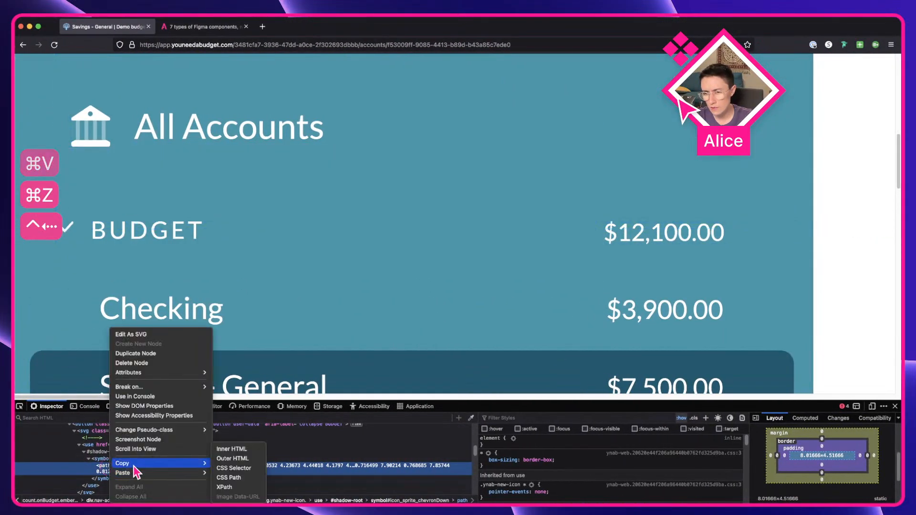
pyautogui.click(231, 474)
pyautogui.hotkey('ctrl', 'Right')
pyautogui.press('super+v')
pyautogui.press('super+z')
pyautogui.hotkey('ctrl', 'Left')
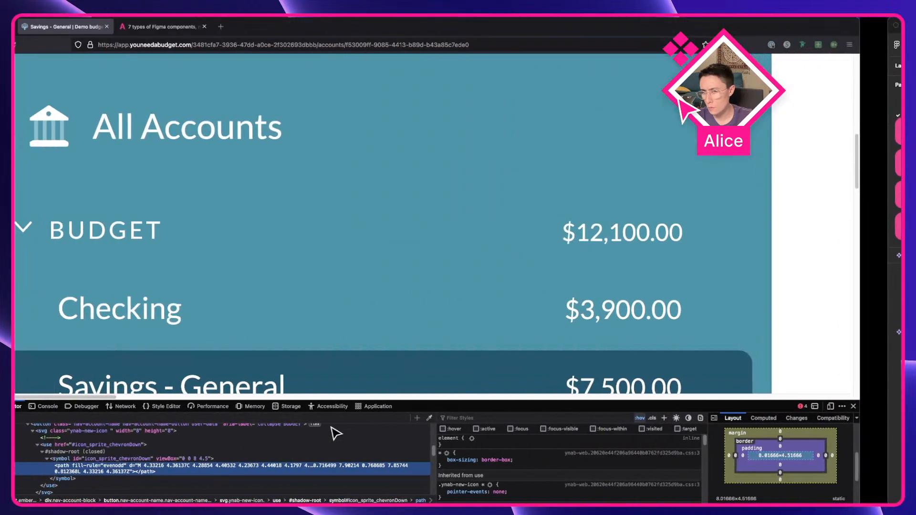
# Step: Open the chevron path as editable SVG markup, copy it all, and try pasting it into Figma
pyautogui.rightClick(163, 464)
pyautogui.click(161, 466)
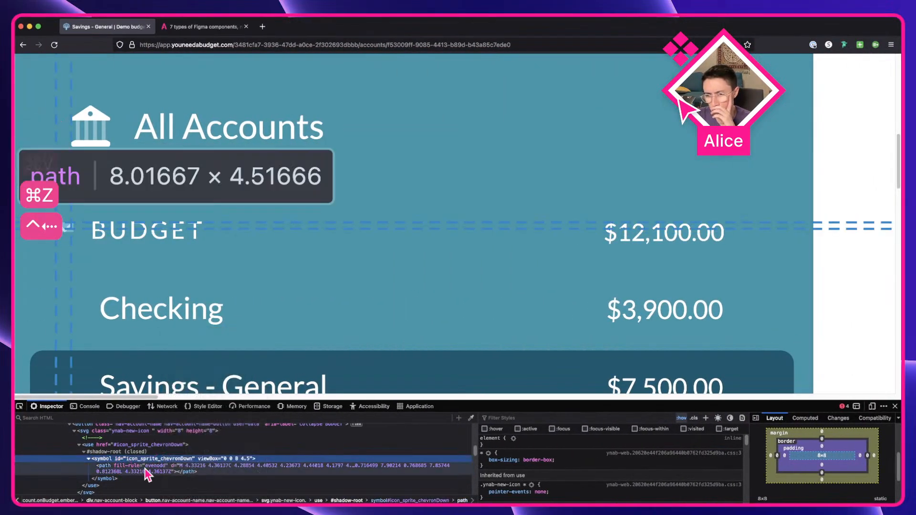
pyautogui.rightClick(147, 466)
pyautogui.moveTo(191, 436)
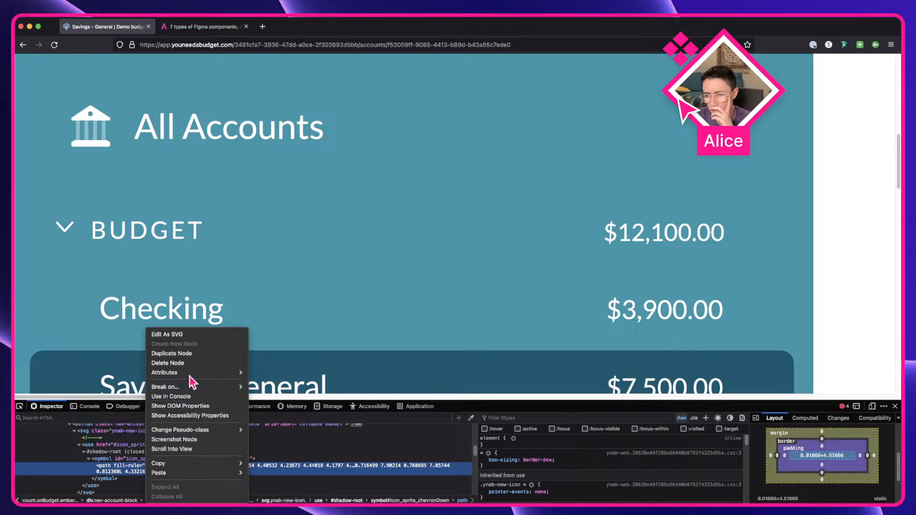
pyautogui.moveTo(190, 374)
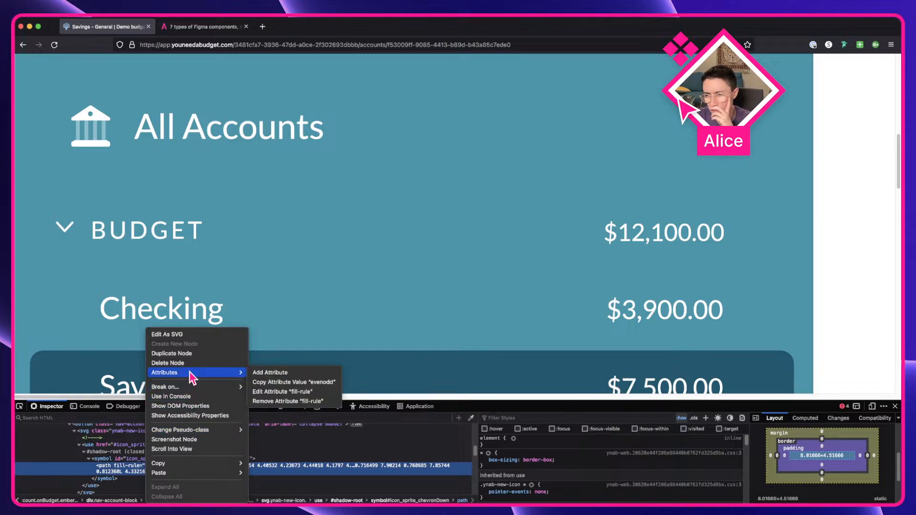
pyautogui.click(190, 335)
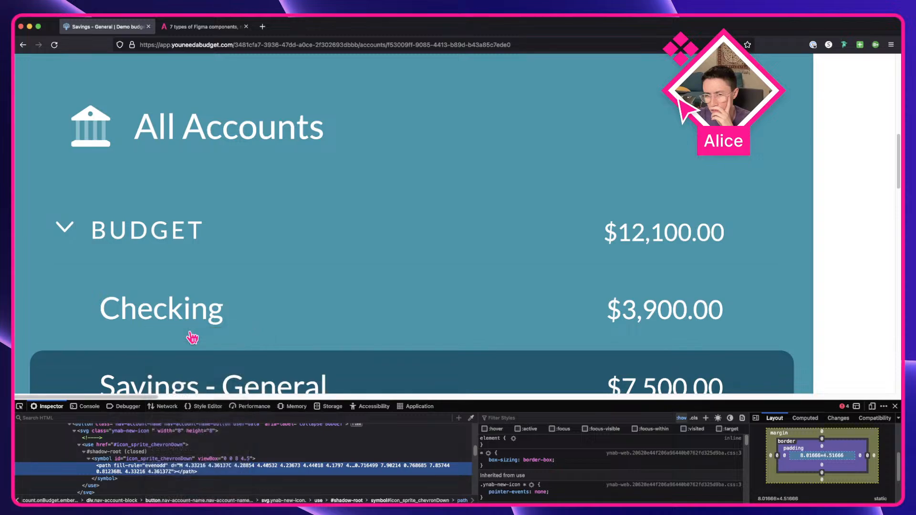
pyautogui.scroll(-1, 195, 456)
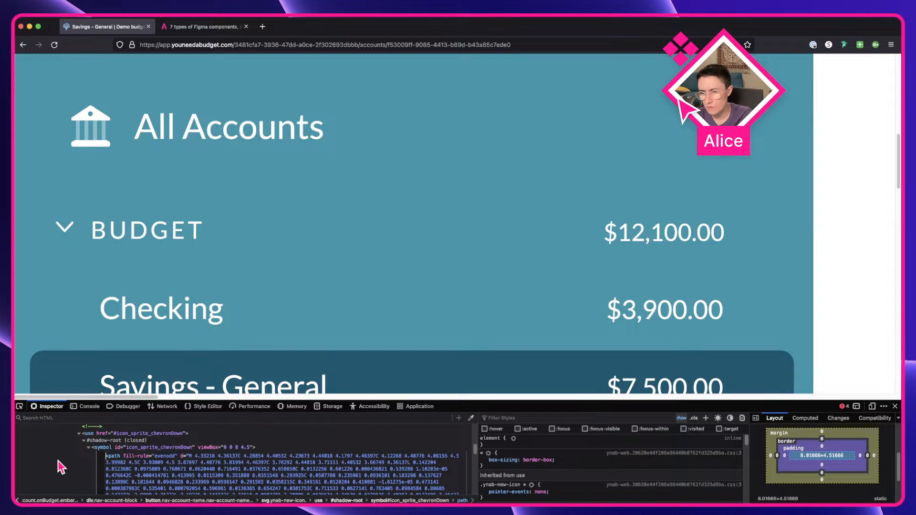
pyautogui.press('super+a')
pyautogui.press('super+c')
pyautogui.hotkey('ctrl', 'Right')
pyautogui.press('super+v')
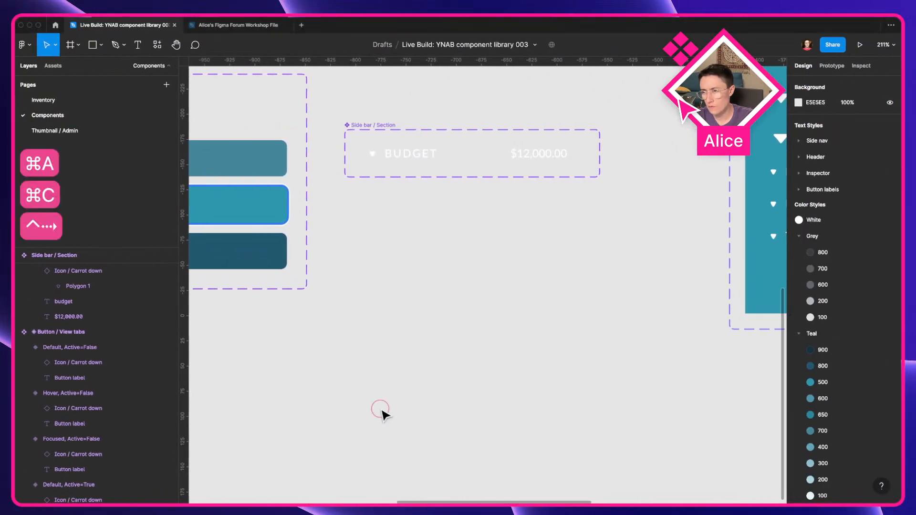
pyautogui.press('super+z')
pyautogui.hotkey('ctrl', 'Left')
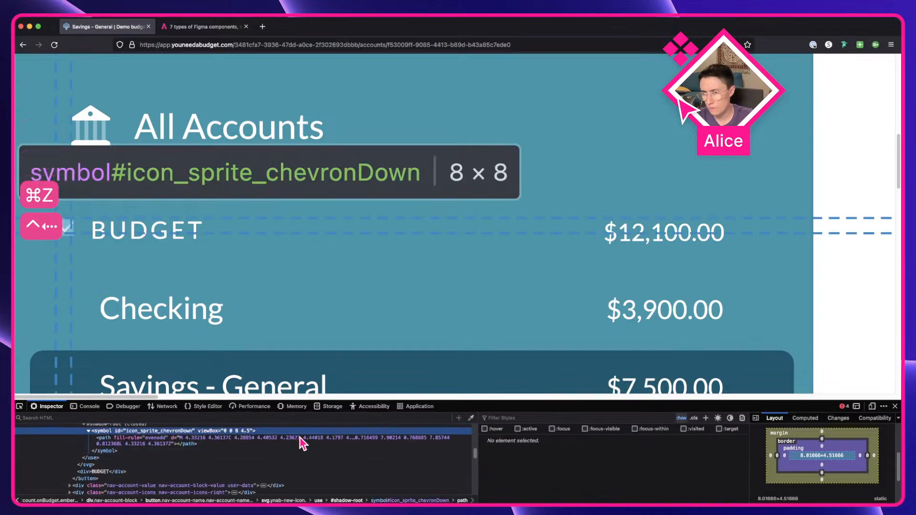
pyautogui.click(273, 440)
pyautogui.scroll(1, 270, 451)
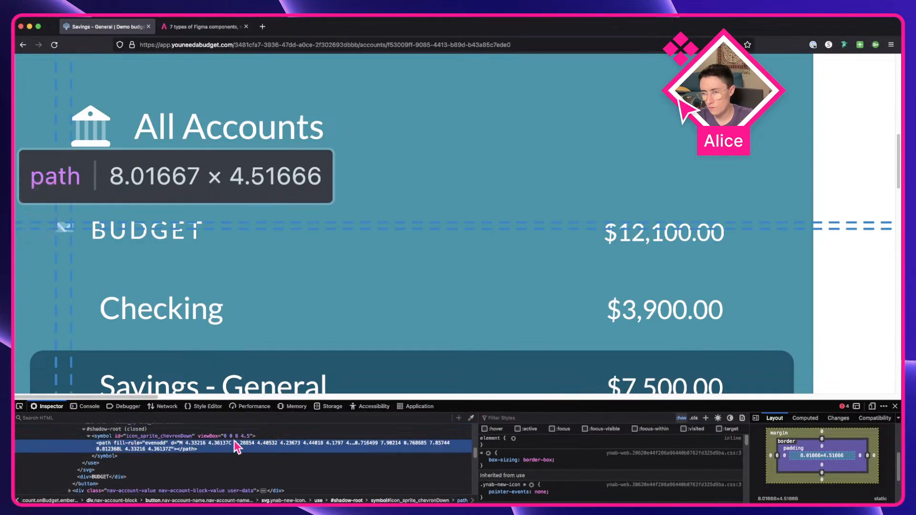
pyautogui.hotkey('ctrl', 'Right')
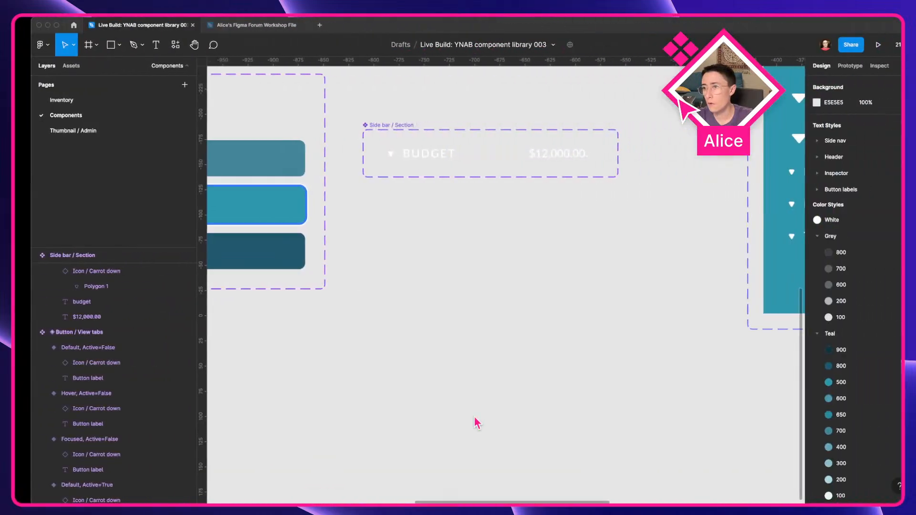
pyautogui.scroll(5, 511, 336)
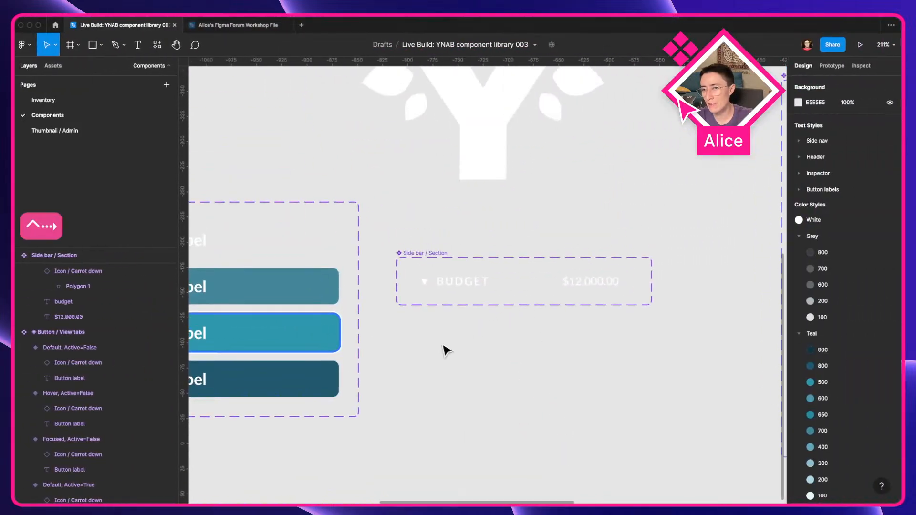
pyautogui.hotkey('ctrl', 'Left')
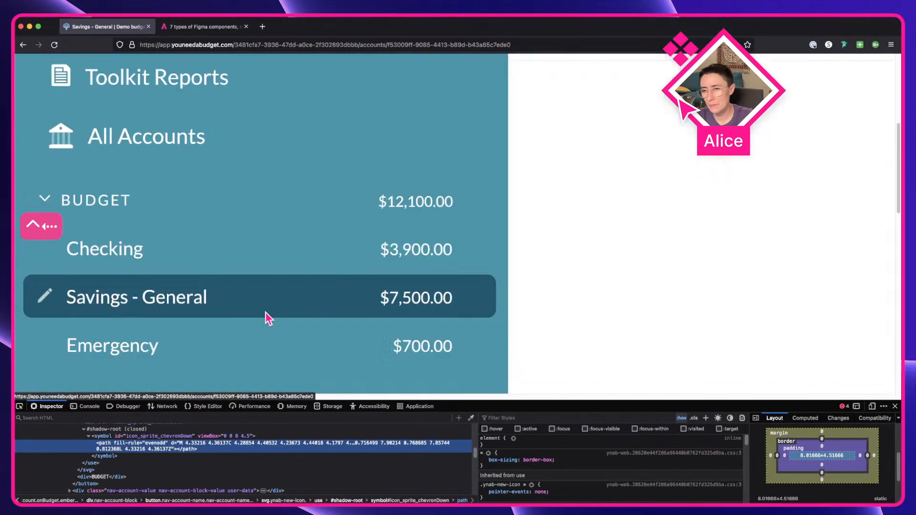
# Step: Capture a screenshot of the BUDGET chevron in the live sidebar and paste it onto the Figma canvas
pyautogui.press('shift+super+4')
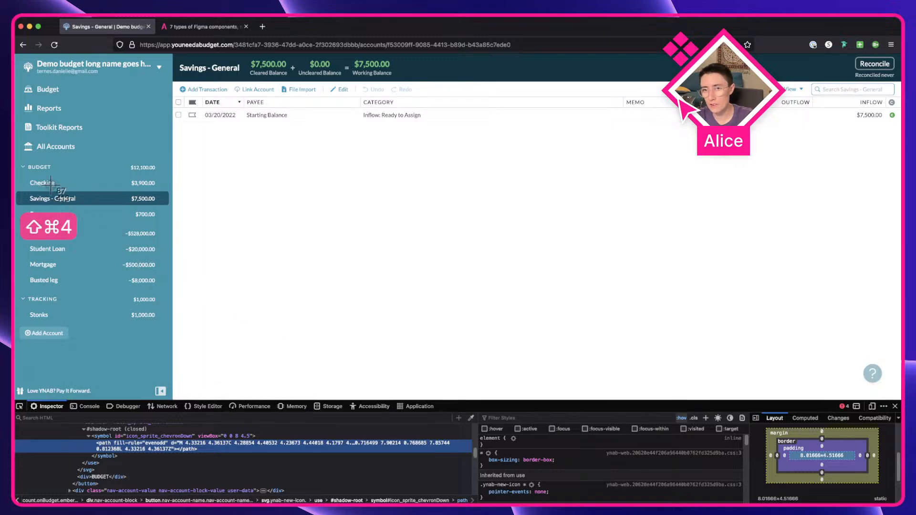
pyautogui.moveTo(18, 159); pyautogui.dragTo(33, 178)
pyautogui.hotkey('ctrl', 'Right')
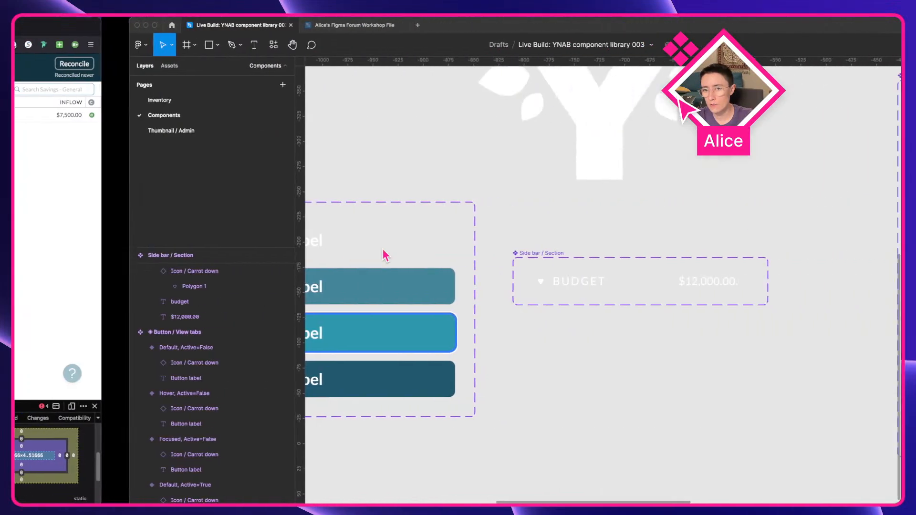
pyautogui.click(442, 351)
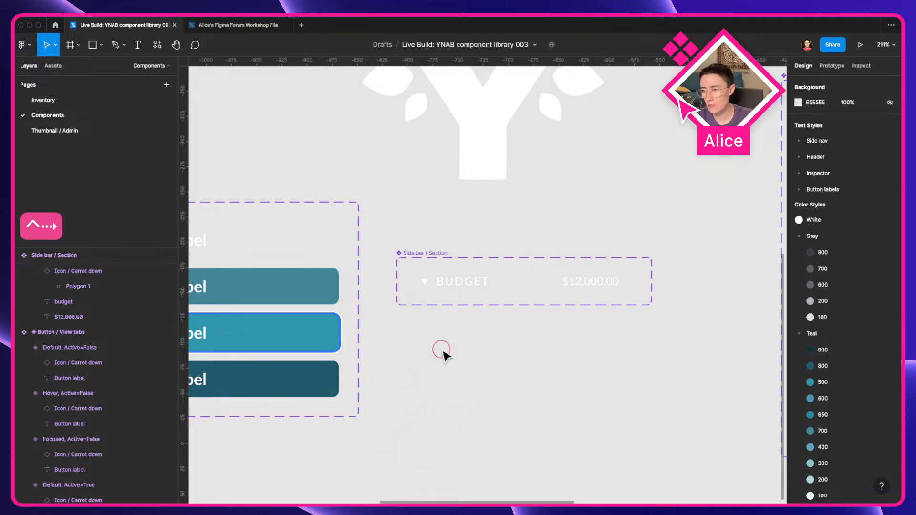
pyautogui.press('super+v')
# Step: Trace a chevron over the screenshot's BUDGET arrow with the Pen tool
pyautogui.scroll(10, 452, 354)
pyautogui.press('p')
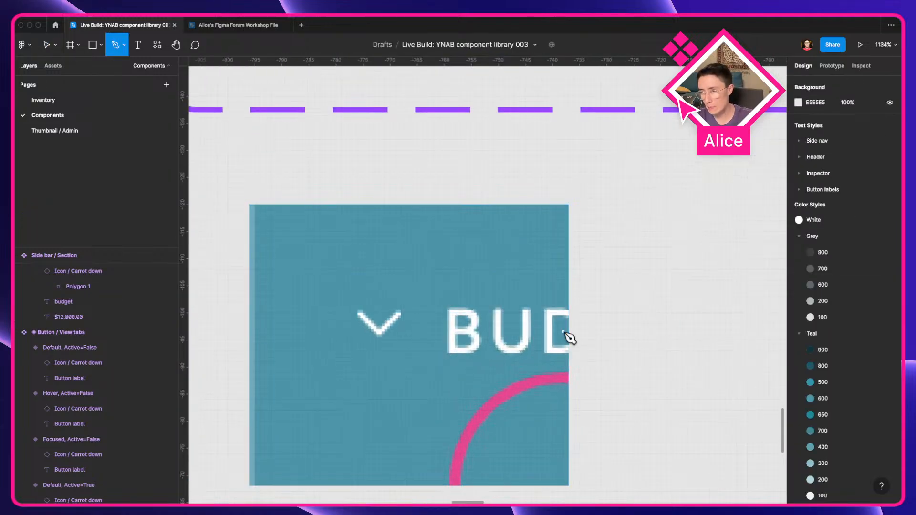
pyautogui.scroll(5, 416, 293)
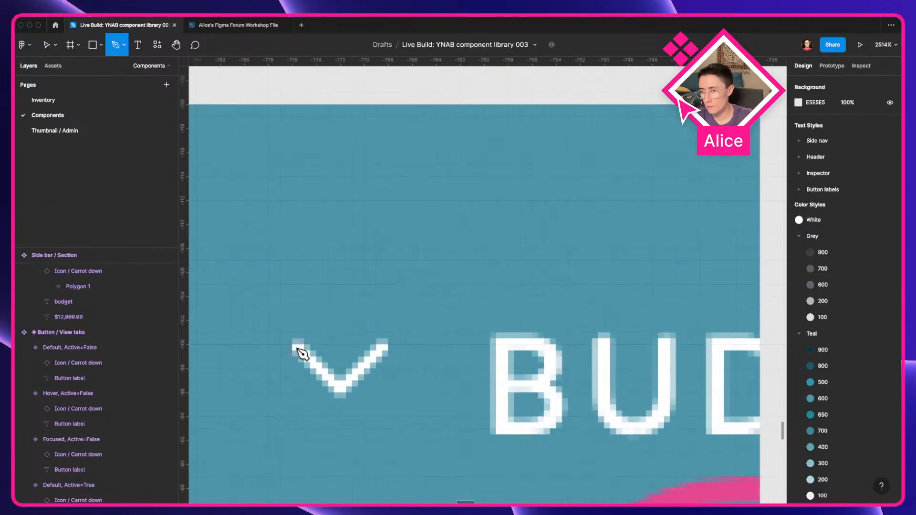
pyautogui.click(298, 351)
pyautogui.click(340, 392)
pyautogui.click(382, 351)
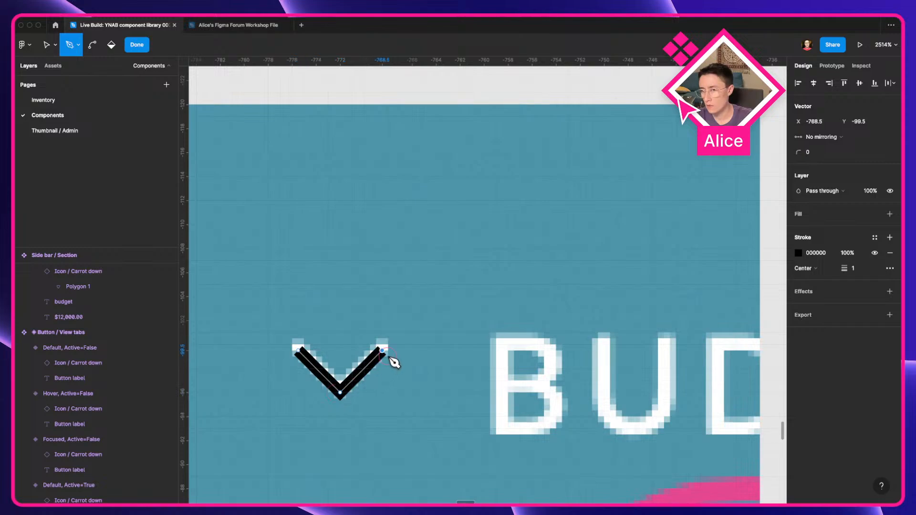
pyautogui.press('Escape')
# Step: Apply the White color style to the chevron's stroke and set round end points and a round join
pyautogui.click(874, 238)
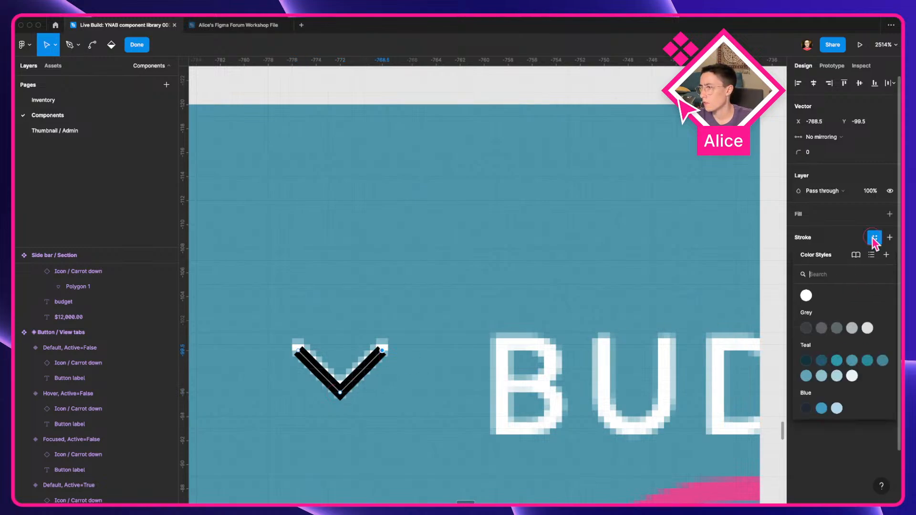
pyautogui.click(806, 295)
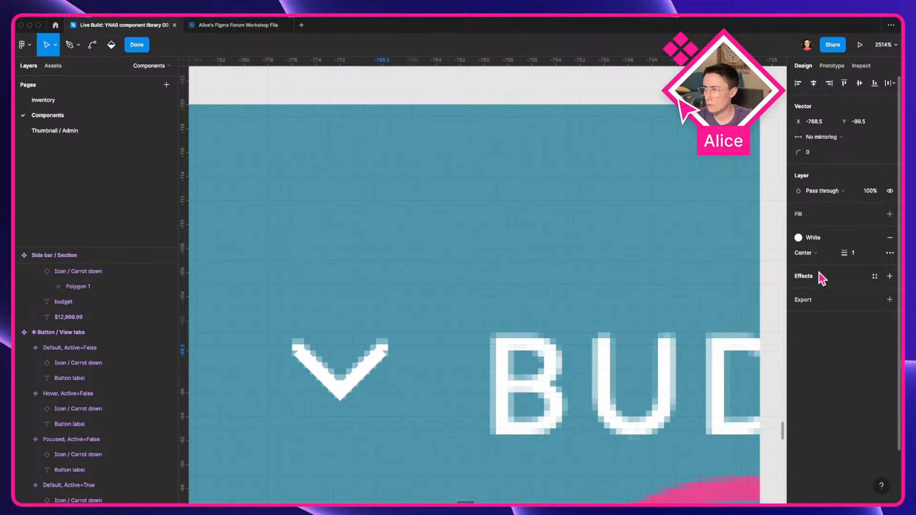
pyautogui.click(890, 253)
pyautogui.click(756, 299)
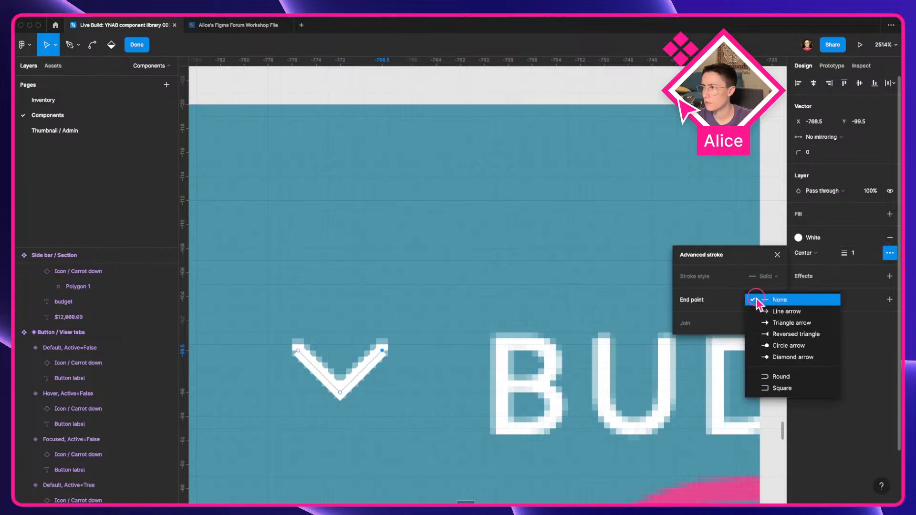
pyautogui.click(801, 378)
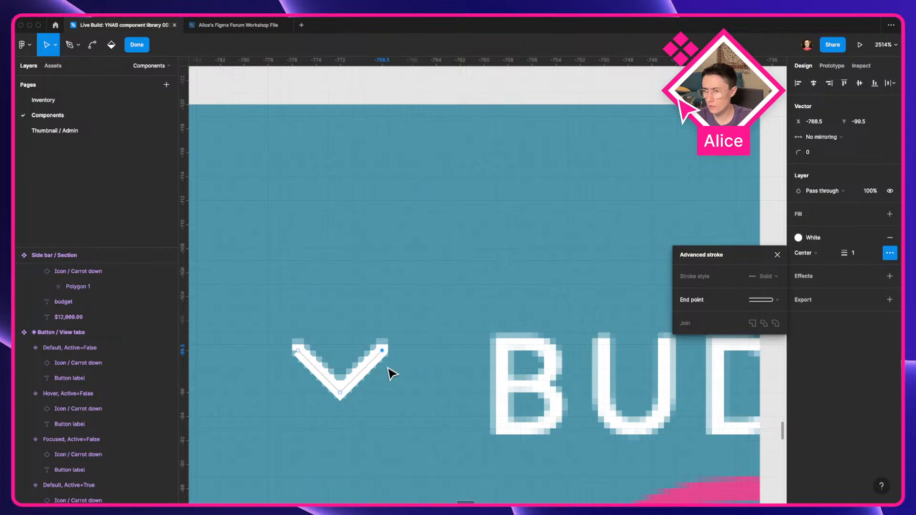
pyautogui.press('Escape')
pyautogui.click(774, 302)
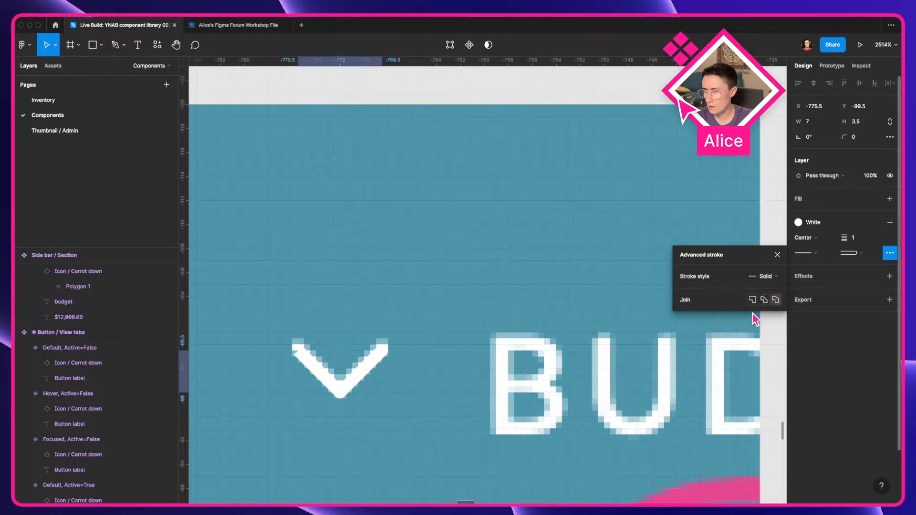
# Step: Select the chevron vector and change its stroke end points to Square
pyautogui.scroll(-5, 295, 379)
pyautogui.moveTo(316, 374)
pyautogui.mouseDown()
pyautogui.moveTo(437, 340)
pyautogui.moveTo(496, 337)
pyautogui.mouseUp()
pyautogui.click(575, 348)
pyautogui.click(493, 343)
pyautogui.scroll(5, 493, 343)
pyautogui.click(809, 254)
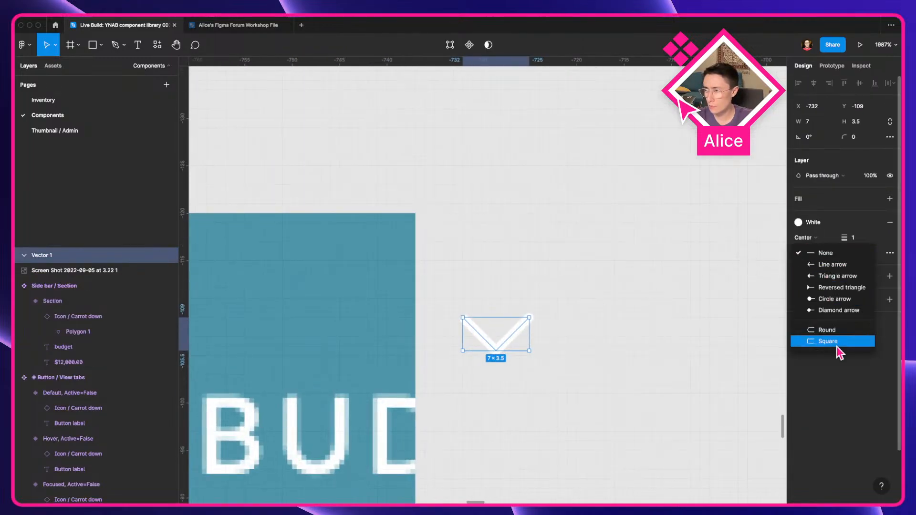
pyautogui.click(828, 341)
# Step: Move the chevron off the screenshot onto the empty canvas
pyautogui.click(544, 376)
pyautogui.moveTo(544, 376); pyautogui.dragTo(425, 370)
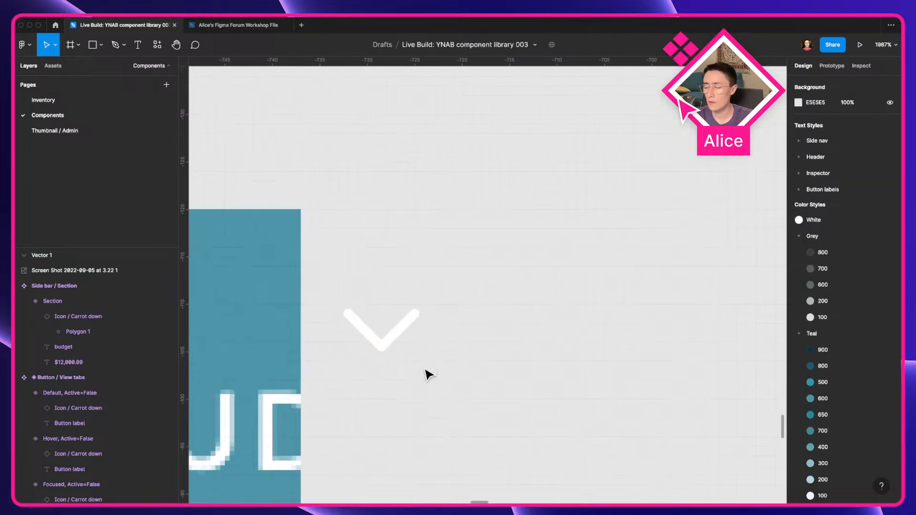
pyautogui.scroll(-3, 427, 365)
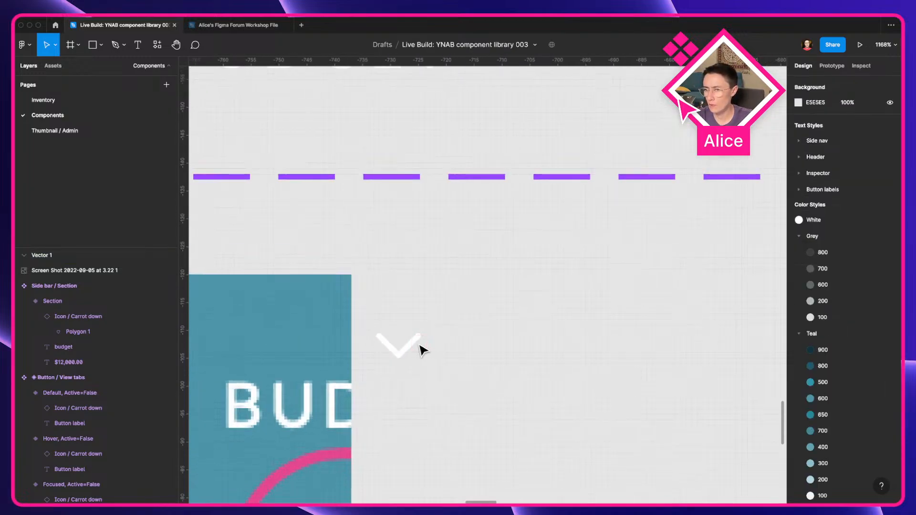
# Step: Turn the chevron into a component and rename it "Chevron / Down"
pyautogui.click(417, 343)
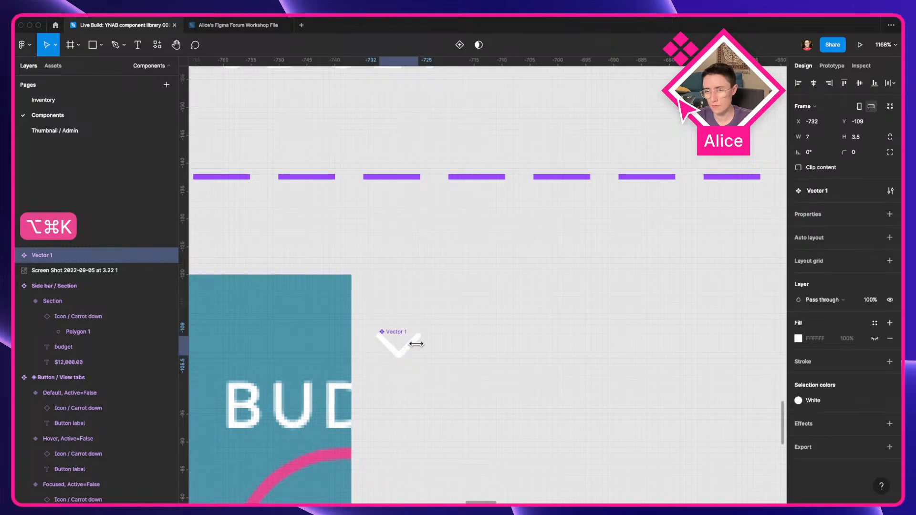
pyautogui.press('super+r')
pyautogui.write('Chevron / Down')
pyautogui.click(556, 347)
# Step: Move the Chevron / Down component next to the Icon / Carrot down component
pyautogui.scroll(-5, 554, 350)
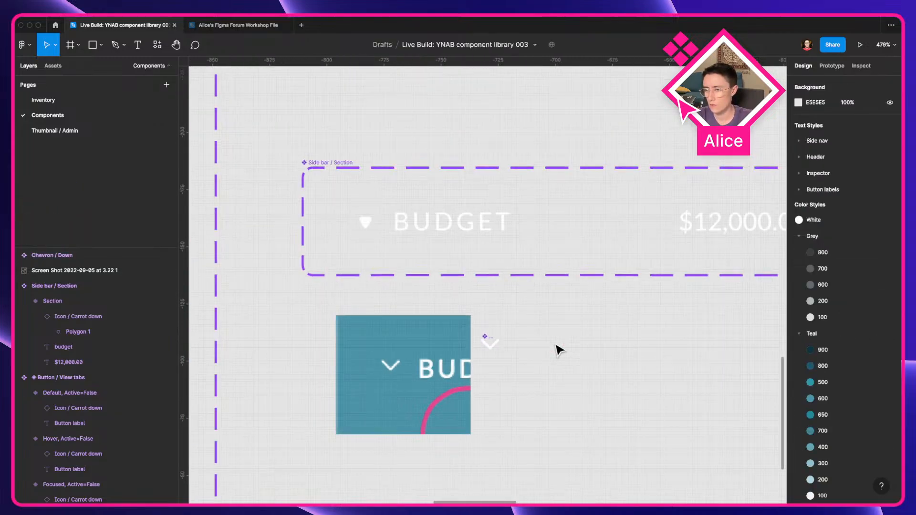
pyautogui.moveTo(525, 344); pyautogui.dragTo(368, 147)
pyautogui.press('super+z')
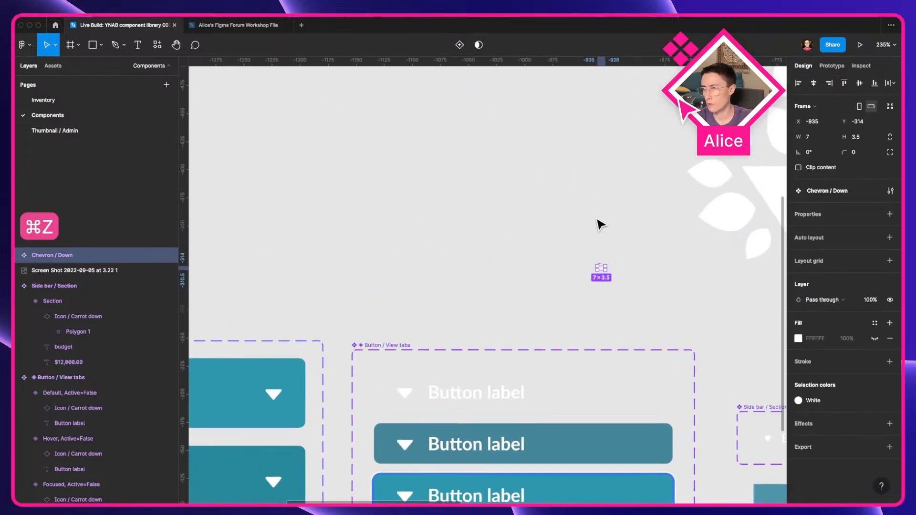
pyautogui.scroll(-3, 596, 219)
pyautogui.moveTo(596, 219); pyautogui.dragTo(486, 245)
pyautogui.scroll(6, 437, 177)
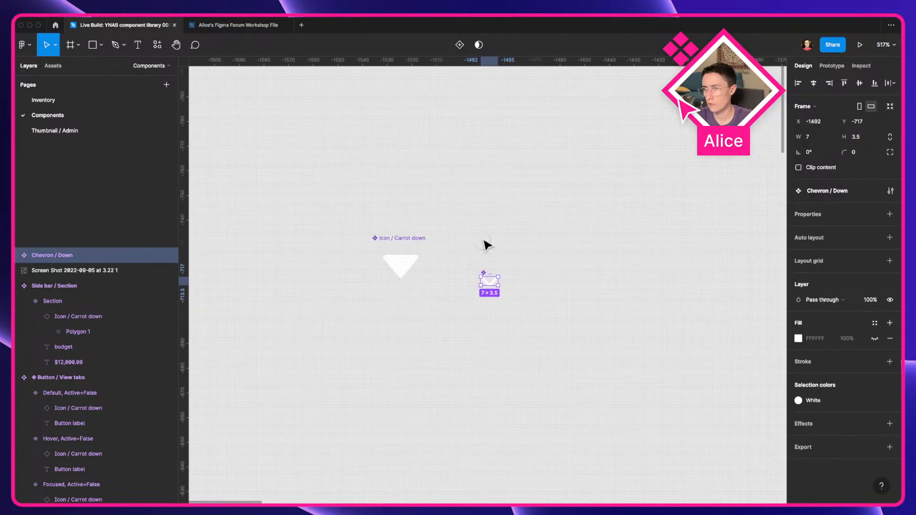
# Step: Rename the chevron component "Icon / Chevron / Down" and place it beside the carrot icon
pyautogui.press('super+r')
pyautogui.press('Left')
pyautogui.write('Icon /')
pyautogui.press('Return')
pyautogui.click(515, 252)
pyautogui.moveTo(496, 277); pyautogui.dragTo(484, 242)
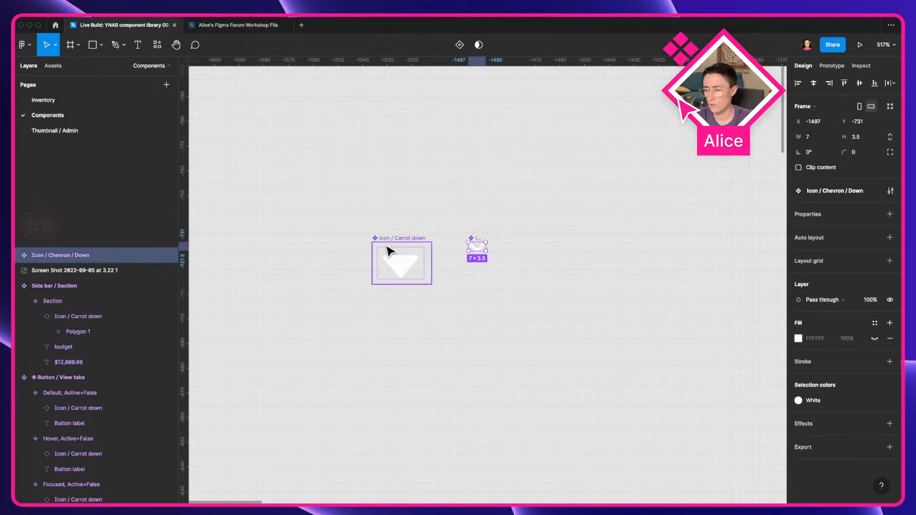
# Step: Rename the carrot icon component "Icon / Carrot / down"
pyautogui.click(386, 250)
pyautogui.press('super+r')
pyautogui.click(66, 384)
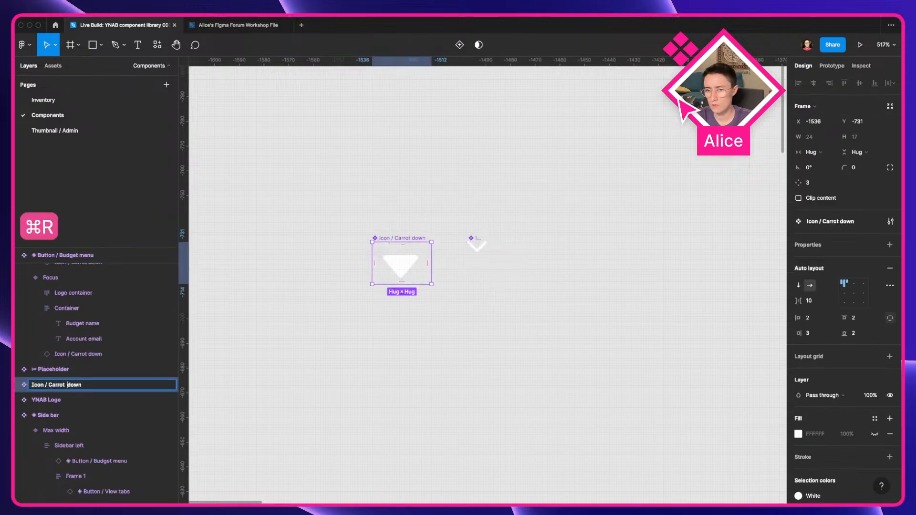
pyautogui.write('/')
pyautogui.press('Return')
pyautogui.click(448, 361)
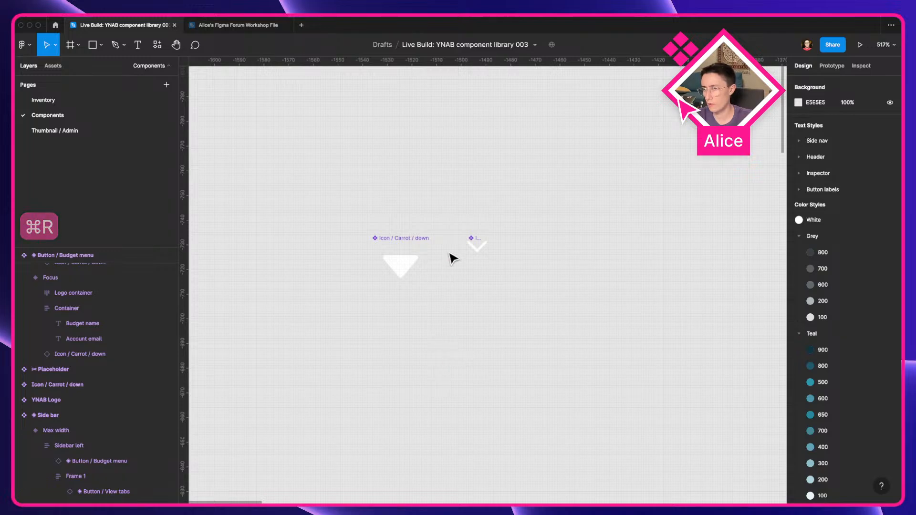
# Step: In the browser, watch the "How to use an IconWrapper in Figma" video, then close it and return to Figma
pyautogui.hotkey('ctrl', 'Left')
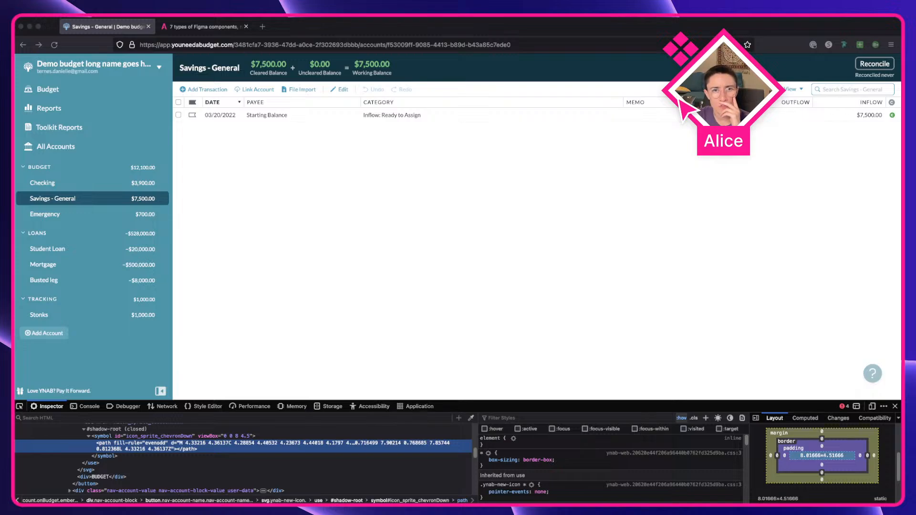
pyautogui.moveTo(313, 65); pyautogui.dragTo(310, 26)
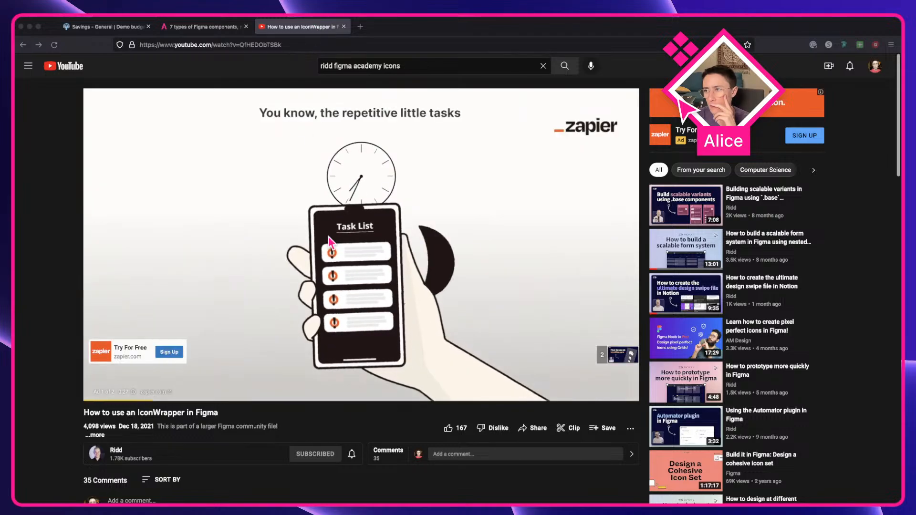
pyautogui.click(619, 356)
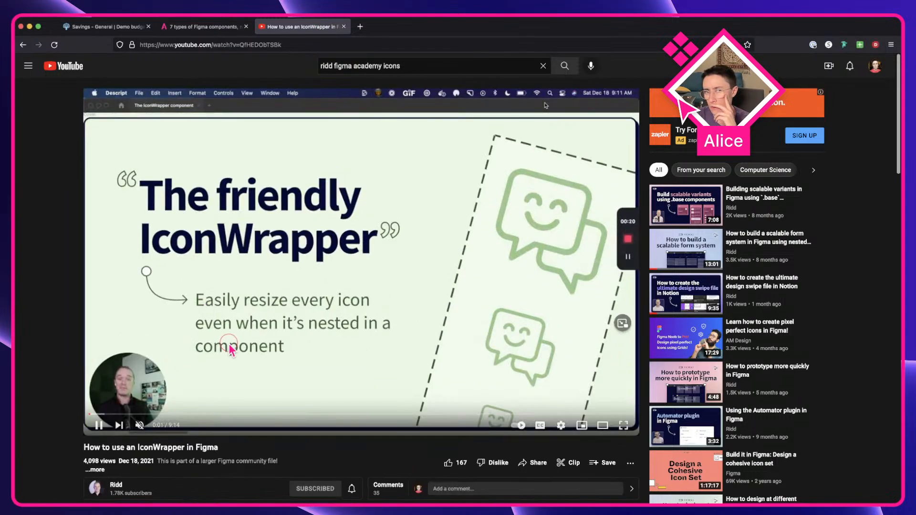
pyautogui.click(232, 349)
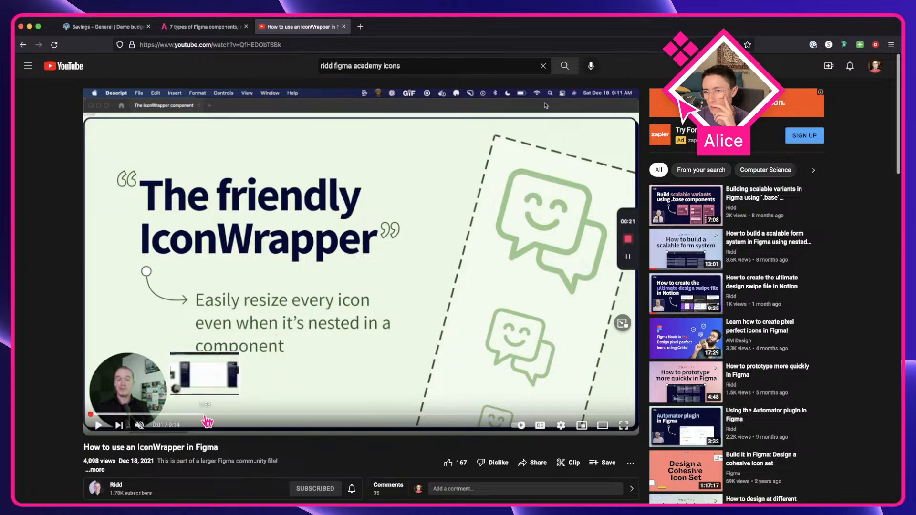
pyautogui.click(233, 414)
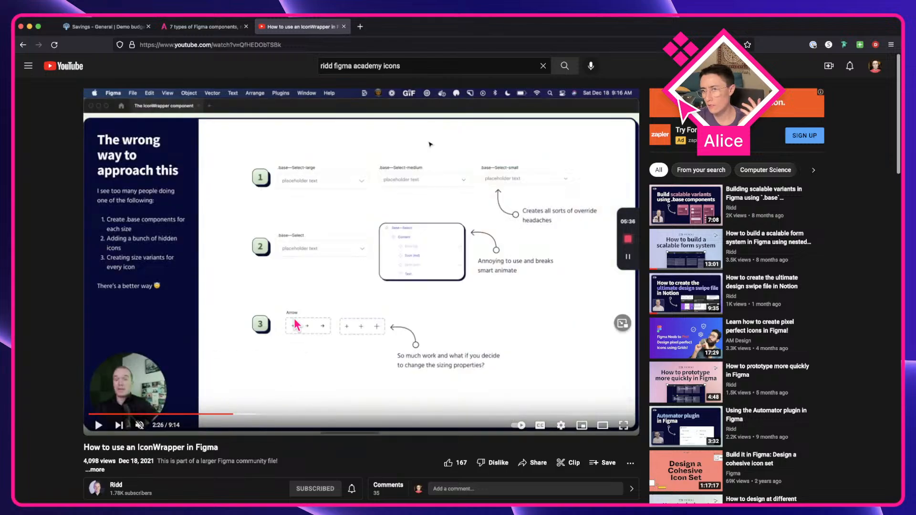
pyautogui.click(443, 309)
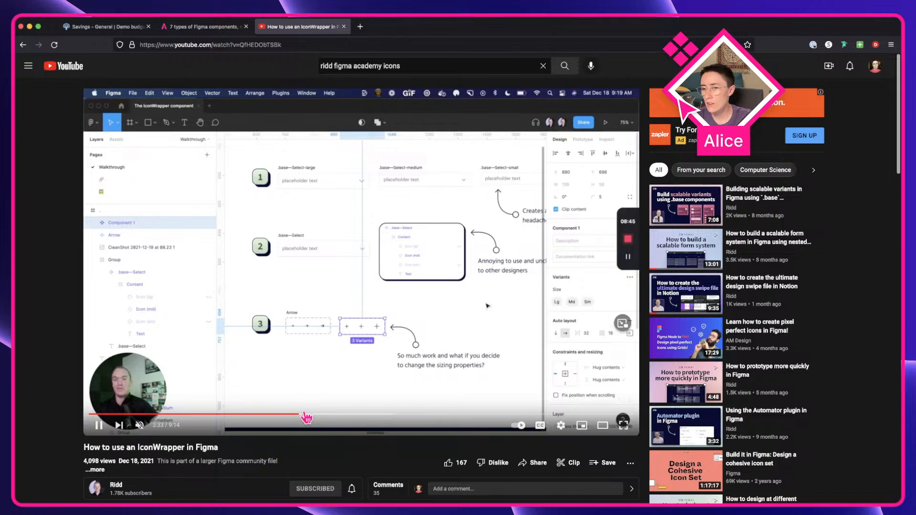
pyautogui.click(340, 415)
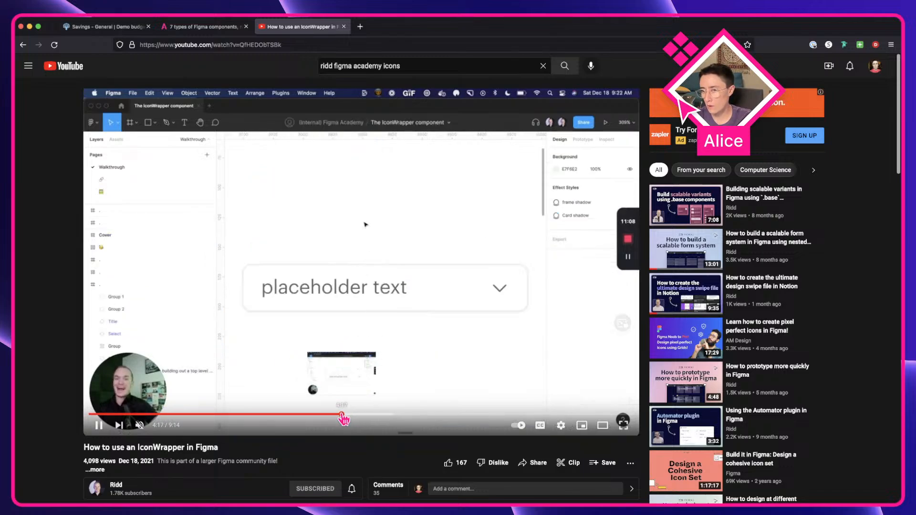
pyautogui.click(367, 416)
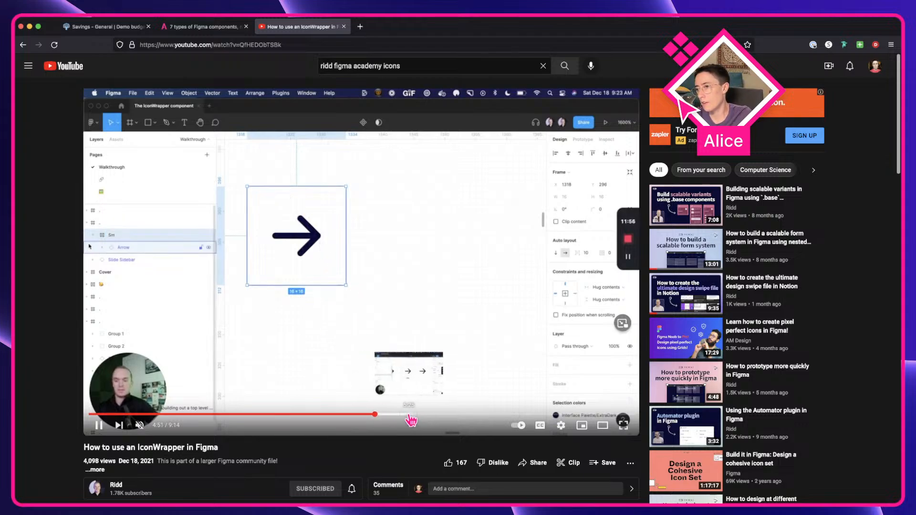
pyautogui.click(409, 415)
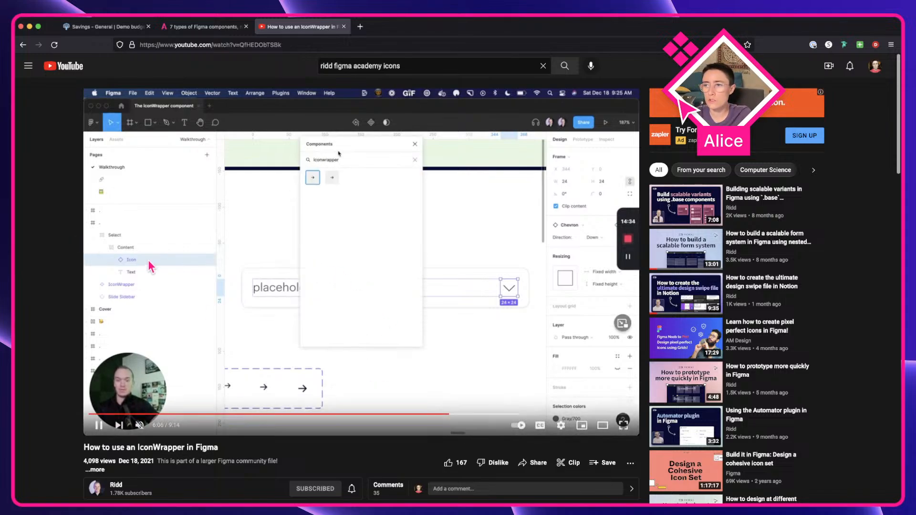
pyautogui.click(478, 308)
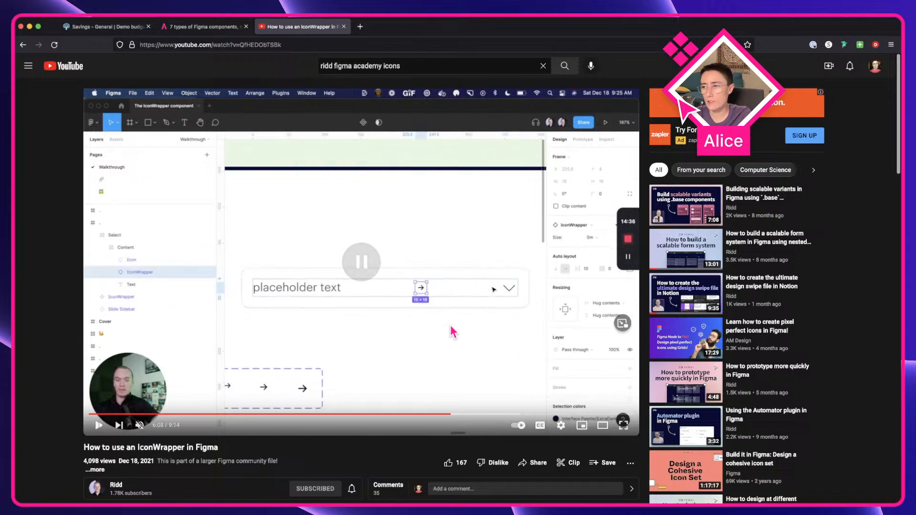
pyautogui.click(437, 280)
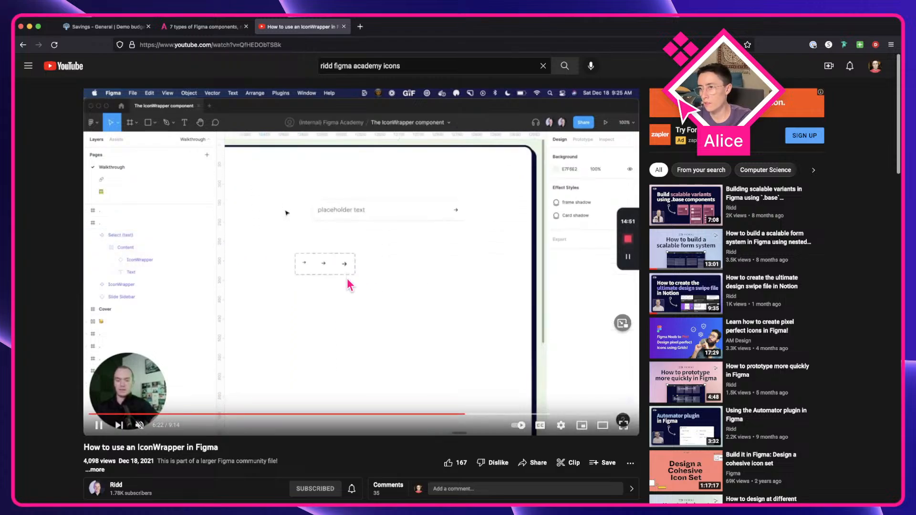
pyautogui.click(348, 282)
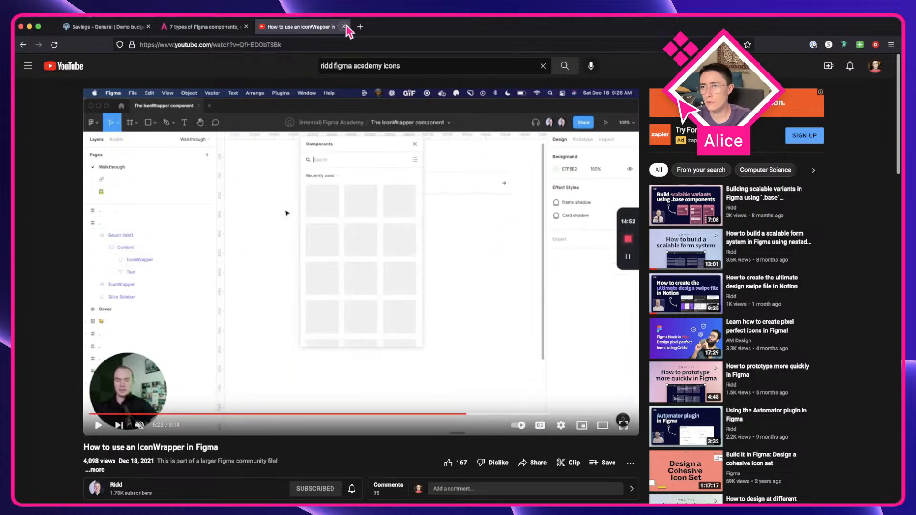
pyautogui.click(344, 28)
pyautogui.click(119, 26)
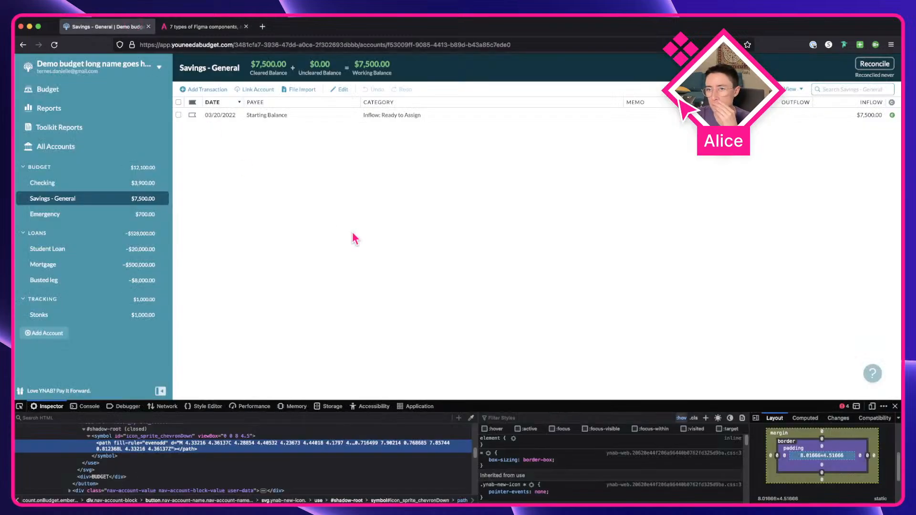
pyautogui.press('super+Tab')
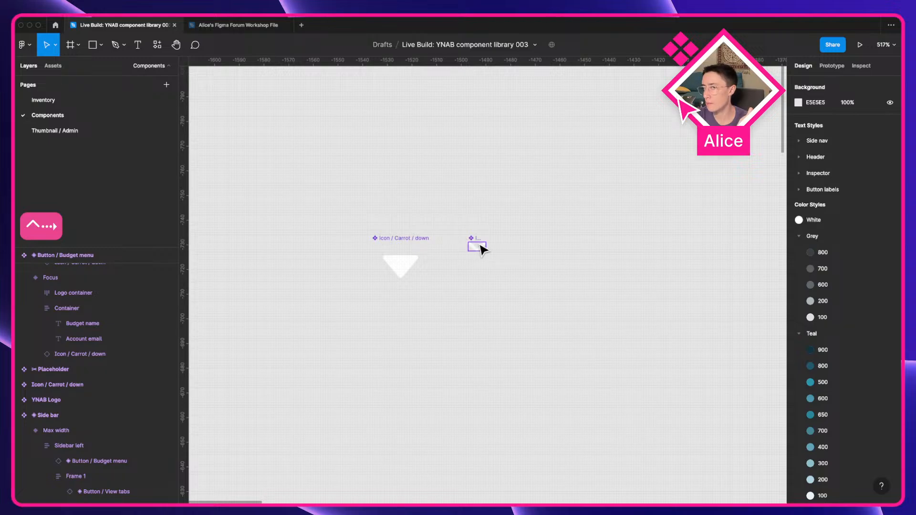
# Step: Nudge the Icon / Chevron / Down component into line with the carrot icon
pyautogui.click(479, 247)
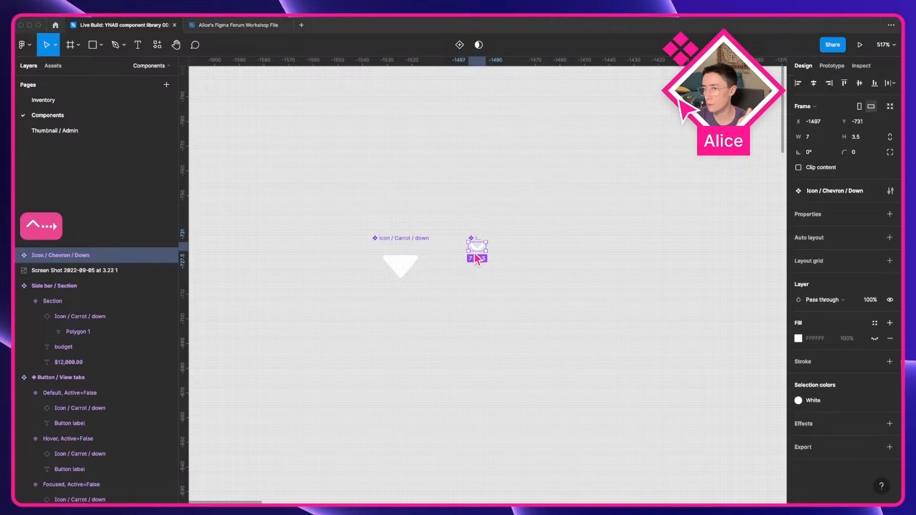
pyautogui.scroll(3, 495, 276)
pyautogui.click(495, 277)
pyautogui.moveTo(459, 230); pyautogui.dragTo(478, 260)
pyautogui.scroll(-3, 487, 264)
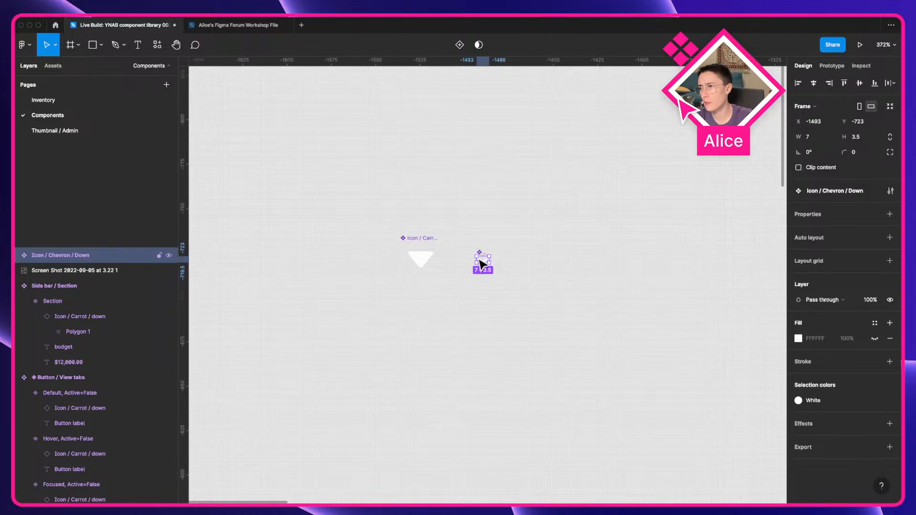
# Step: Replace the carrot icon inside the Side bar / Section component with a pasted Icon / Chevron / Down instance
pyautogui.press('super+c')
pyautogui.click(565, 323)
pyautogui.scroll(-3, 658, 329)
pyautogui.moveTo(642, 389); pyautogui.dragTo(195, 237)
pyautogui.moveTo(640, 487)
pyautogui.mouseDown()
pyautogui.moveTo(442, 376)
pyautogui.moveTo(238, 200)
pyautogui.mouseUp()
pyautogui.moveTo(315, 329); pyautogui.dragTo(485, 422)
pyautogui.scroll(5, 440, 265)
pyautogui.click(405, 318)
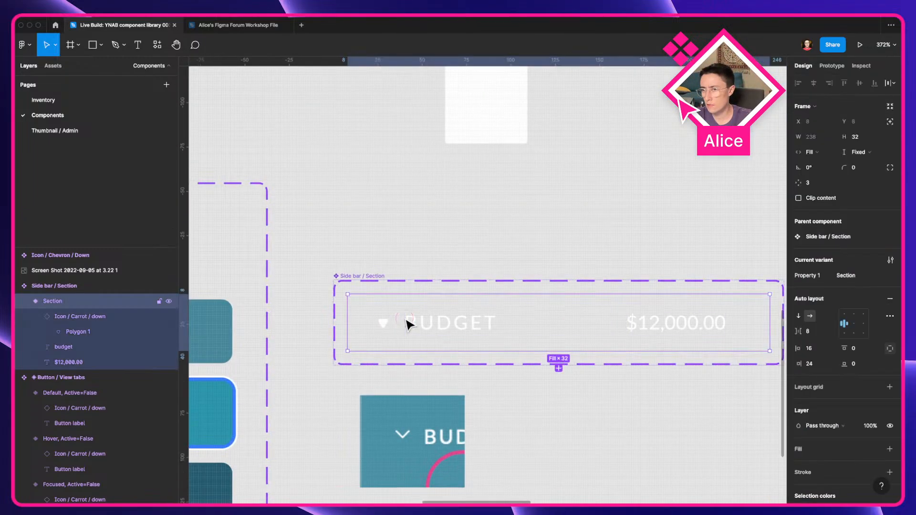
pyautogui.click(436, 334)
pyautogui.press('super+v')
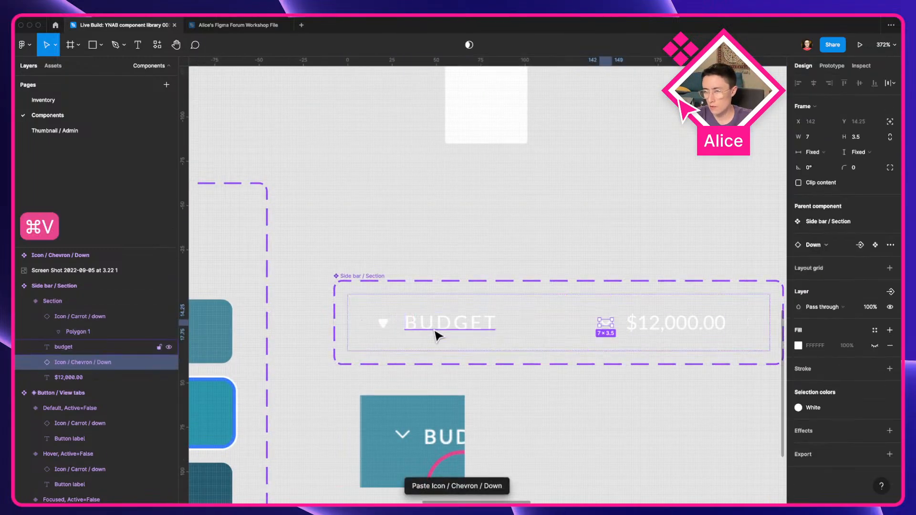
pyautogui.press('super+bracketleft')
pyautogui.click(380, 323)
pyautogui.press('Delete')
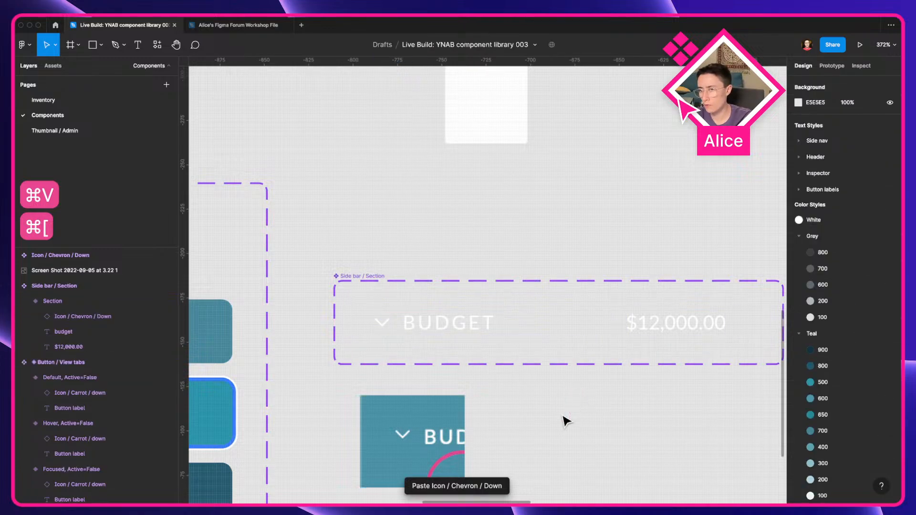
# Step: Toggle the Budget account section in the live YNAB app to compare its collapsed and open chevrons
pyautogui.doubleClick(386, 323)
pyautogui.scroll(-5, 386, 323)
pyautogui.hotkey('ctrl', 'Left')
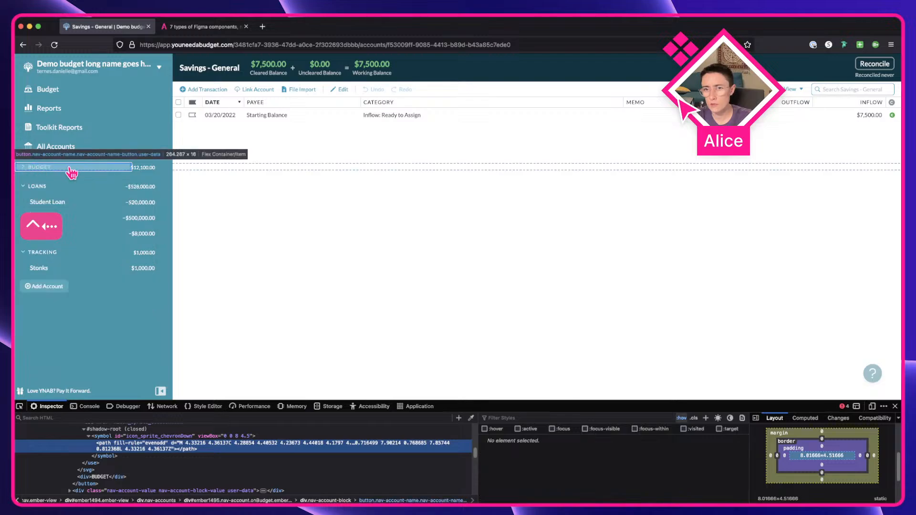
pyautogui.click(72, 168)
pyautogui.click(71, 168)
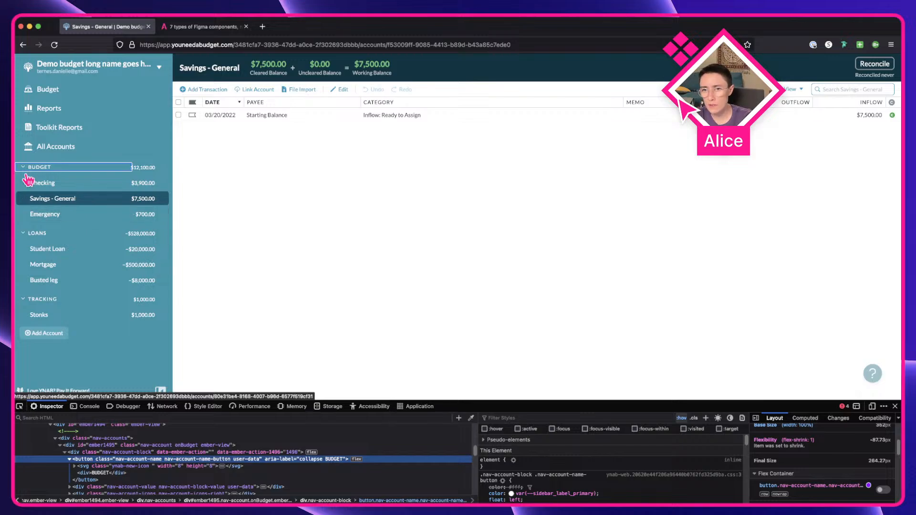
pyautogui.click(117, 168)
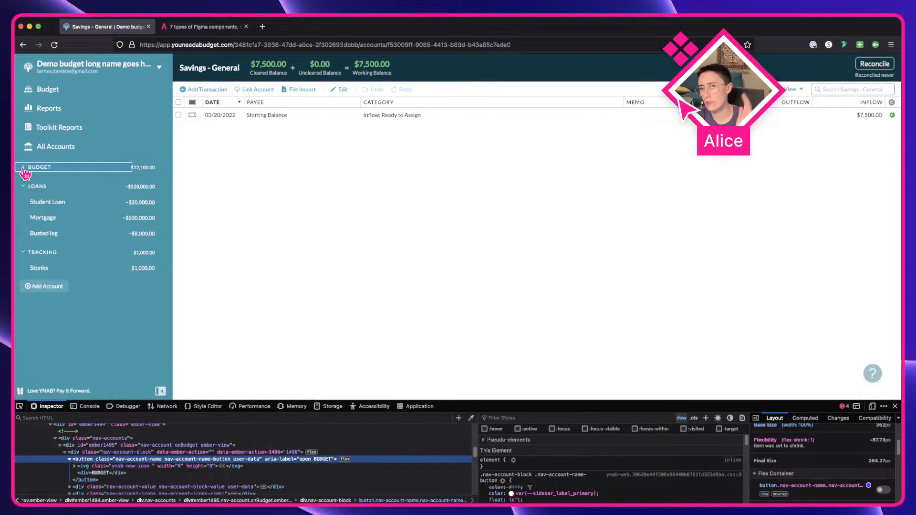
pyautogui.click(81, 173)
pyautogui.hotkey('ctrl', 'Right')
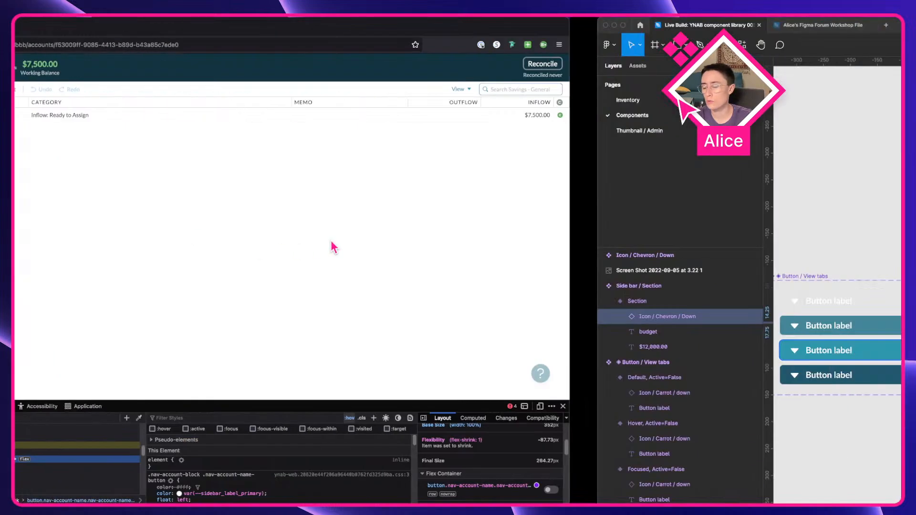
# Step: Duplicate the Down chevron beside the original, detach the copy and make it a new component
pyautogui.click(272, 225)
pyautogui.moveTo(233, 184); pyautogui.dragTo(441, 467)
pyautogui.moveTo(397, 317); pyautogui.dragTo(565, 436)
pyautogui.moveTo(489, 298); pyautogui.dragTo(594, 396)
pyautogui.moveTo(515, 405); pyautogui.dragTo(511, 173)
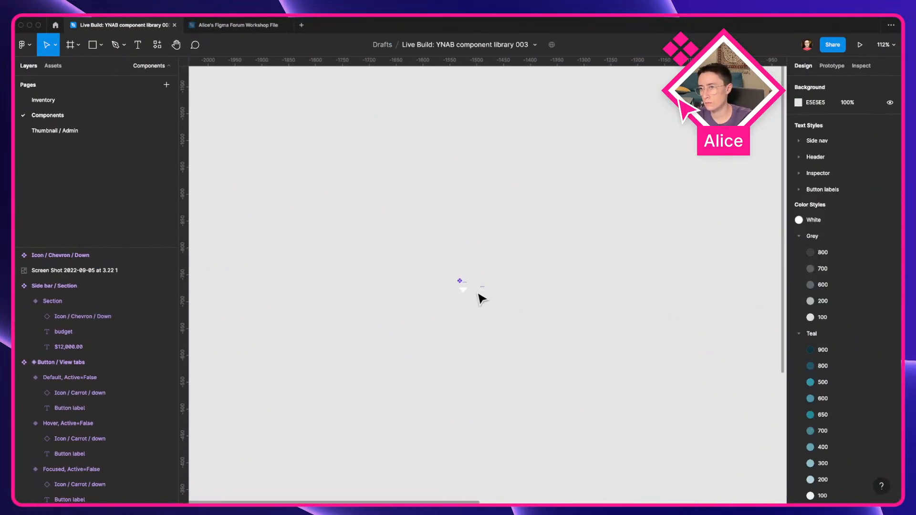
pyautogui.scroll(10, 477, 293)
pyautogui.keyDown('alt'); pyautogui.moveTo(500, 274); pyautogui.dragTo(562, 272); pyautogui.keyUp('alt')
pyautogui.scroll(5, 562, 272)
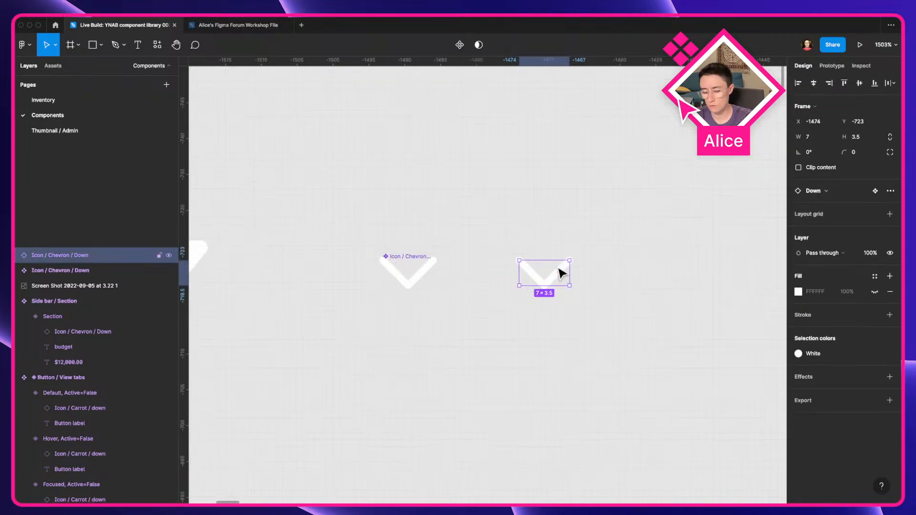
pyautogui.press('alt+super+b')
pyautogui.press('alt+super+k')
pyautogui.press('Right')
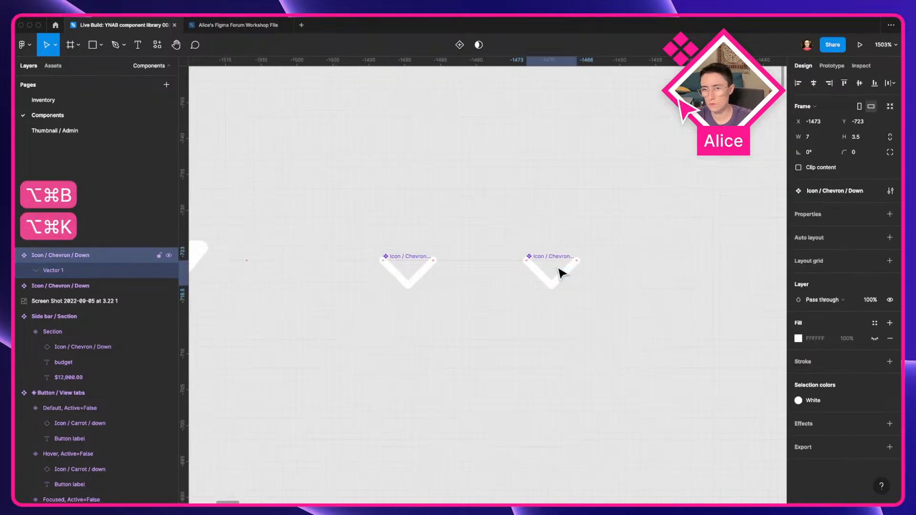
# Step: Rename the new chevron component "Icon / Chevron / Right"
pyautogui.press('super+r')
pyautogui.write('Right')
pyautogui.press('Return')
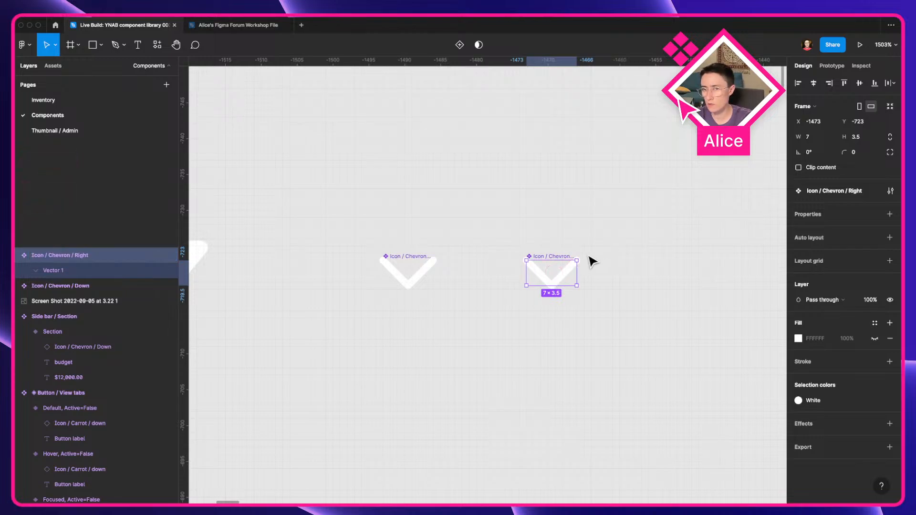
# Step: Rotate the Right chevron's vector 90° and resize the component to fit its content
pyautogui.click(105, 270)
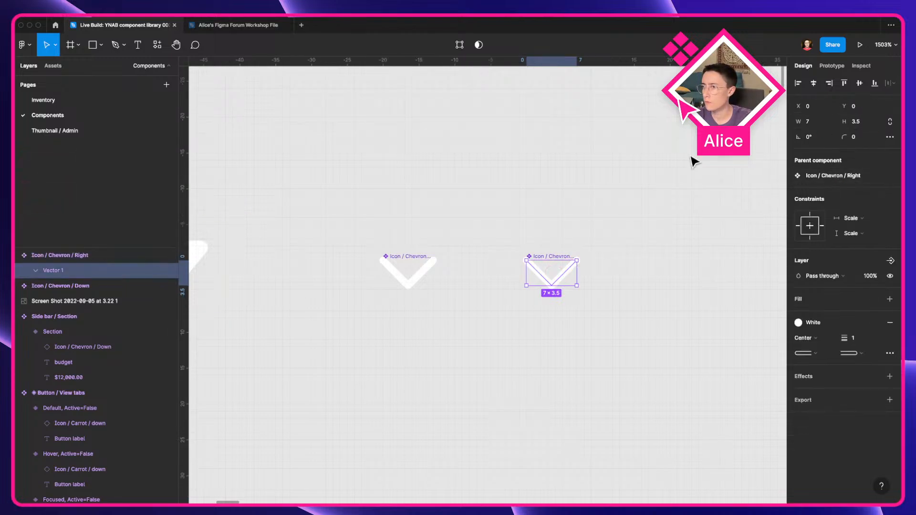
pyautogui.moveTo(580, 258); pyautogui.dragTo(501, 198)
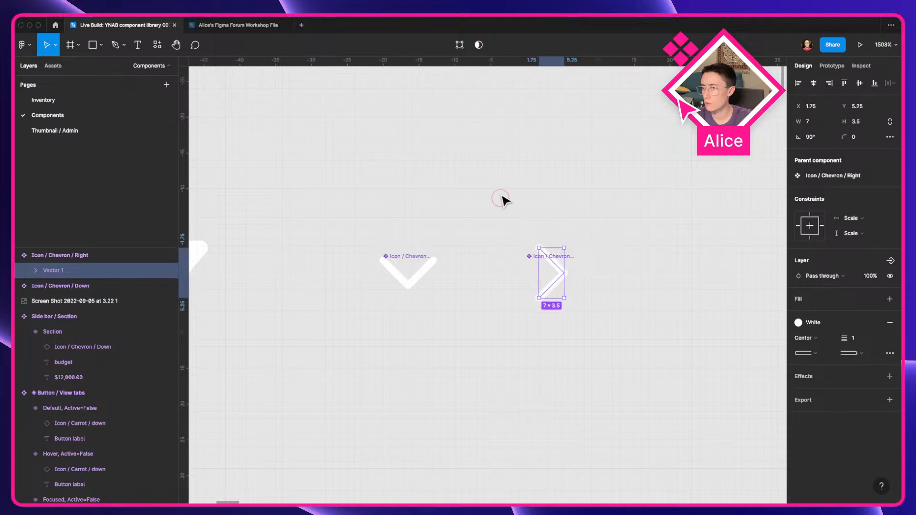
pyautogui.click(567, 296)
pyautogui.click(558, 276)
pyautogui.press('super+alt+shift+r')
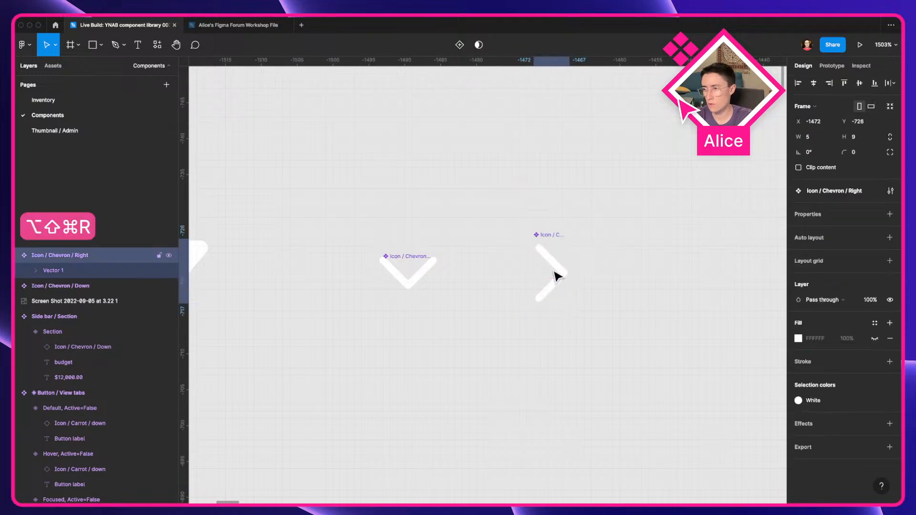
# Step: Rename the vector layer inside the Icon / Chevron / Down component "Icon"
pyautogui.click(678, 210)
pyautogui.click(560, 278)
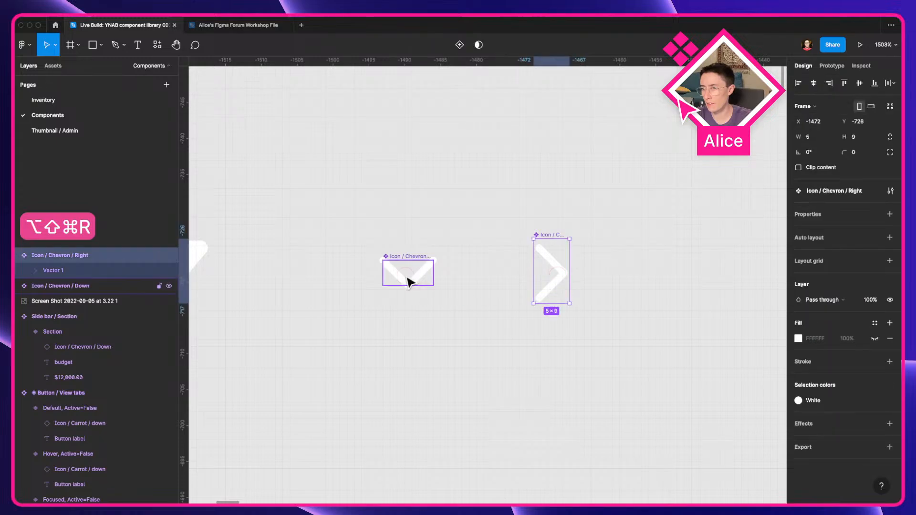
pyautogui.keyDown('shift'); pyautogui.click(409, 278); pyautogui.keyUp('shift')
pyautogui.scroll(-3, 467, 289)
pyautogui.click(449, 294)
pyautogui.click(427, 279)
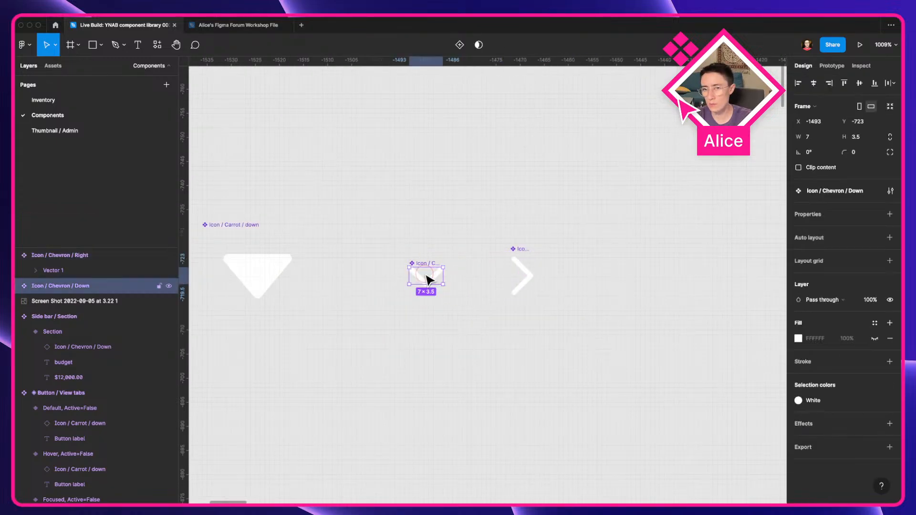
pyautogui.click(438, 325)
pyautogui.doubleClick(425, 280)
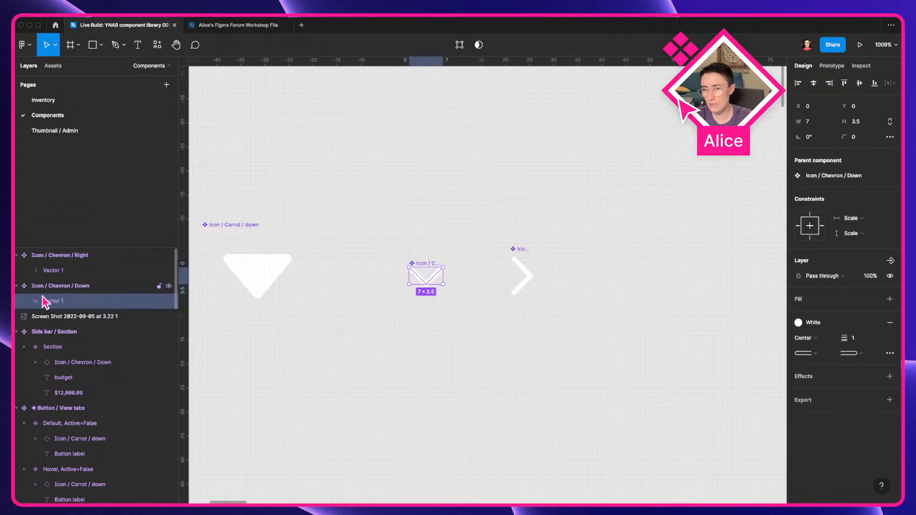
pyautogui.press('super+r')
pyautogui.write('Icon')
pyautogui.press('Return')
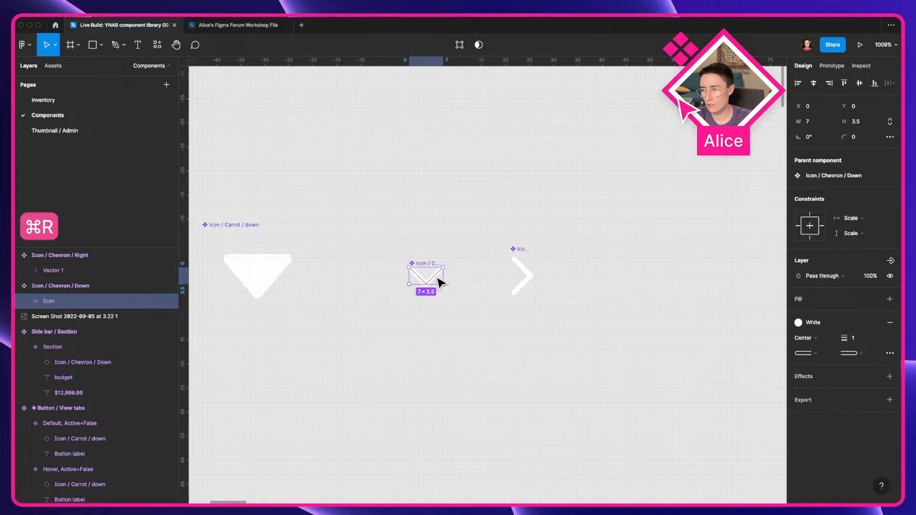
# Step: Rename the vector layer inside the Icon / Chevron / Right component "Icon"
pyautogui.click(524, 270)
pyautogui.press('Return')
pyautogui.press('super+r')
pyautogui.write('Icon')
pyautogui.press('Return')
pyautogui.click(442, 279)
pyautogui.click(289, 286)
pyautogui.click(428, 345)
pyautogui.click(262, 282)
pyautogui.click(262, 282)
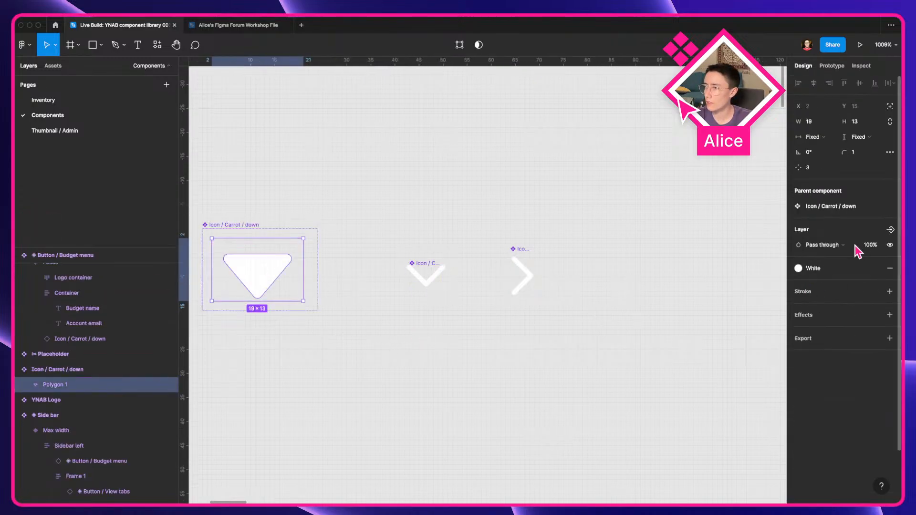
# Step: Delete the screenshot image next to the Side bar / Section component
pyautogui.click(600, 293)
pyautogui.scroll(-3, 599, 292)
pyautogui.scroll(-10, 505, 241)
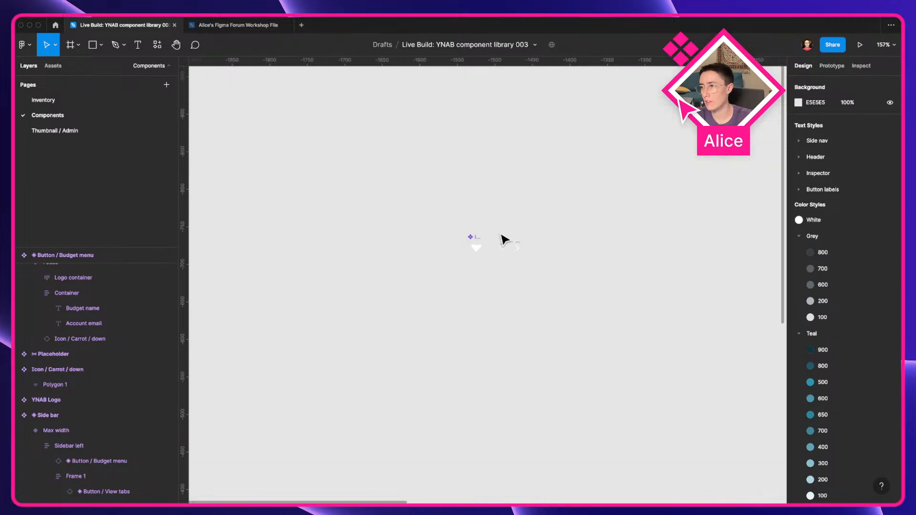
pyautogui.hscroll(5, 448, 269)
pyautogui.scroll(-2, 448, 269)
pyautogui.scroll(6, 391, 271)
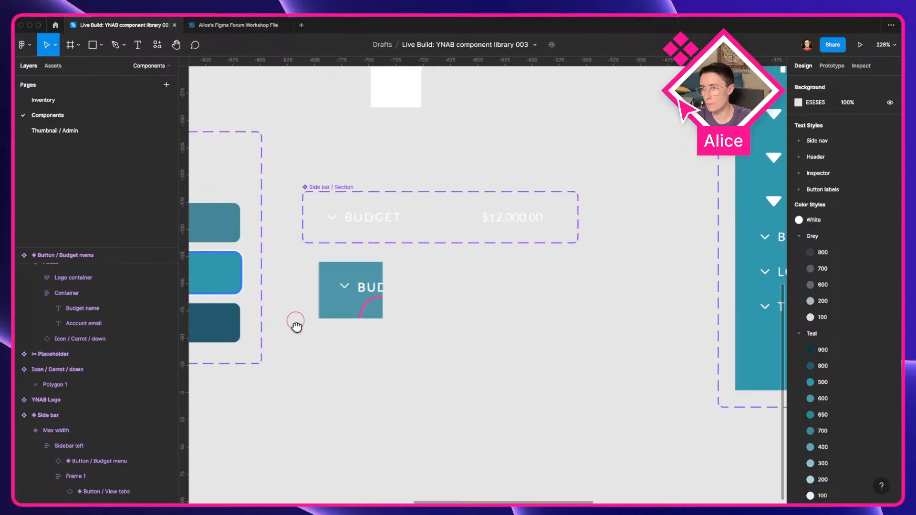
pyautogui.click(374, 224)
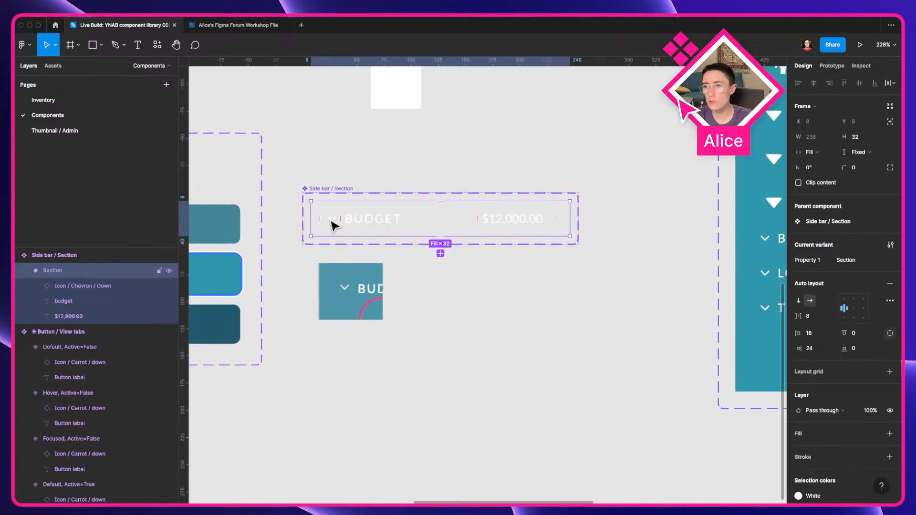
pyautogui.click(344, 279)
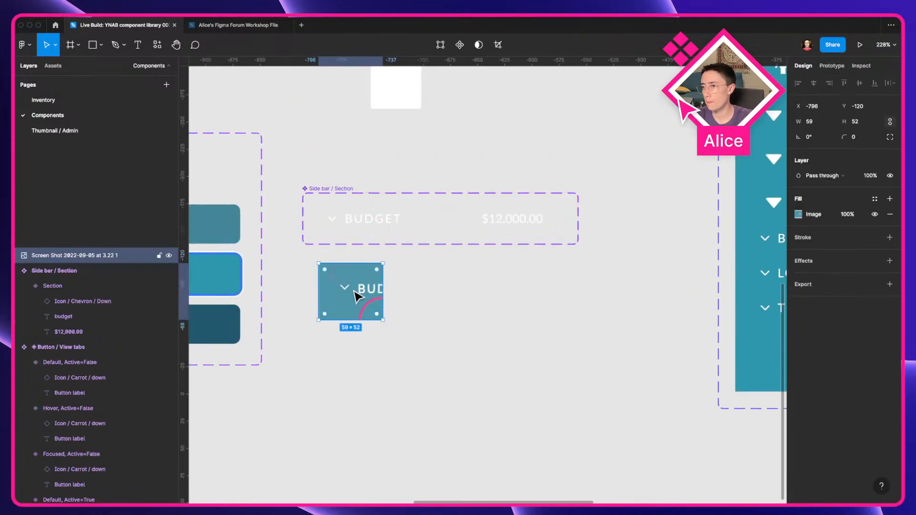
pyautogui.press('Delete')
# Step: Rename the section's variant property to "Open" and duplicate the variant
pyautogui.click(339, 224)
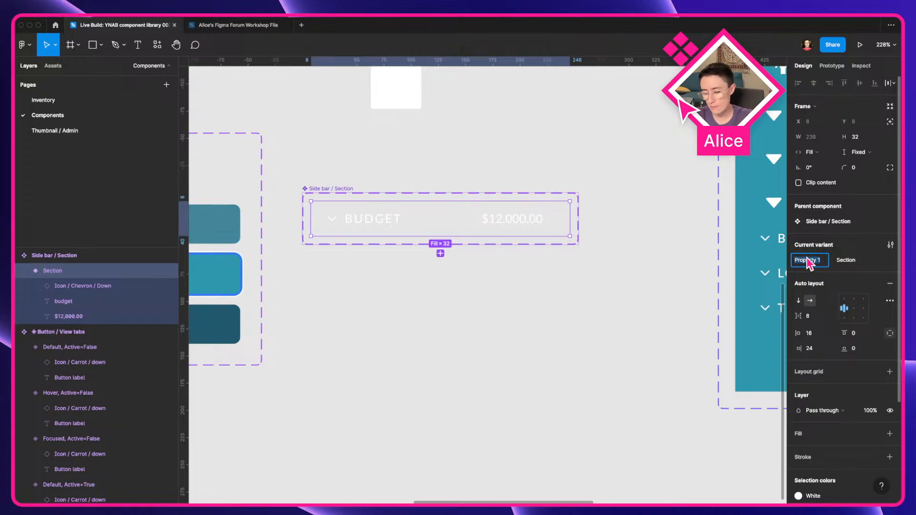
pyautogui.press('Return')
pyautogui.click(608, 306)
pyautogui.click(456, 230)
pyautogui.press('super+d')
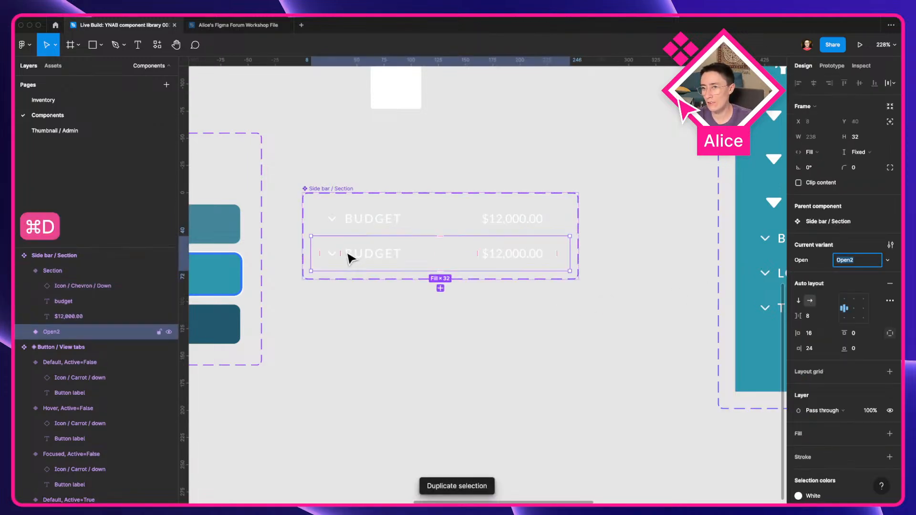
# Step: Set the two section variants' Open values to True and False
pyautogui.click(502, 220)
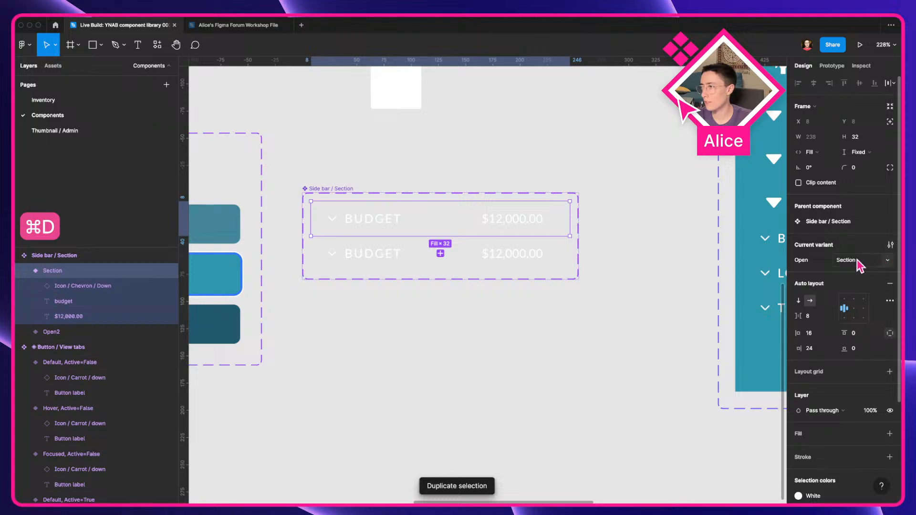
pyautogui.click(857, 260)
pyautogui.write('True')
pyautogui.press('Return')
pyautogui.click(480, 262)
pyautogui.click(856, 261)
pyautogui.press('Return')
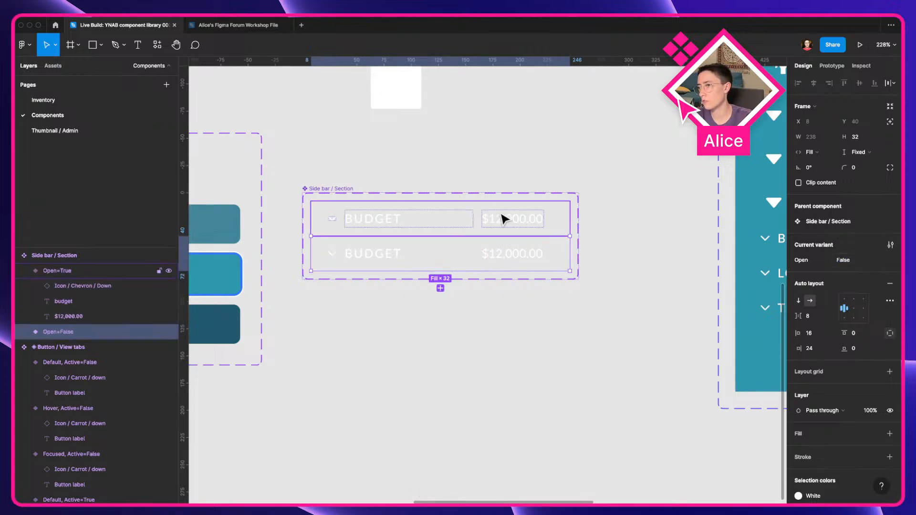
# Step: Move the Open=False variant above Open=True in the layer order
pyautogui.click(465, 220)
pyautogui.press('super+bracketright')
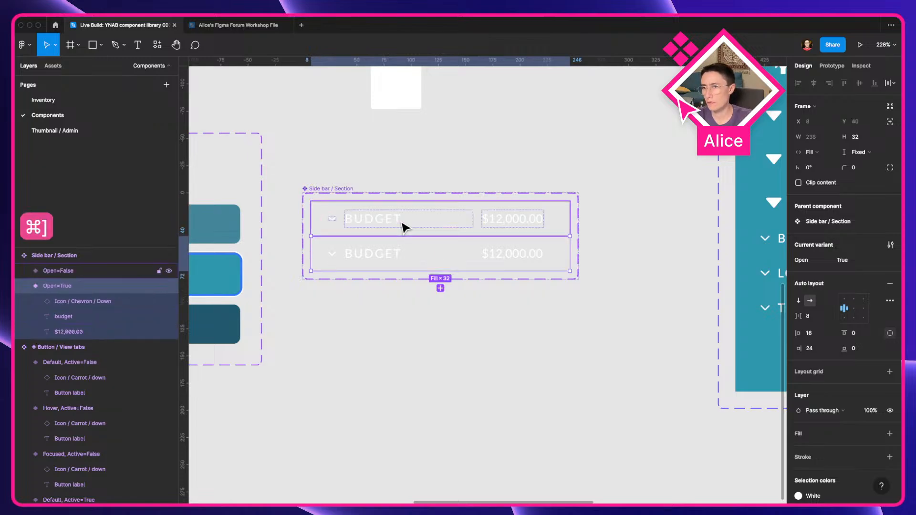
pyautogui.click(404, 221)
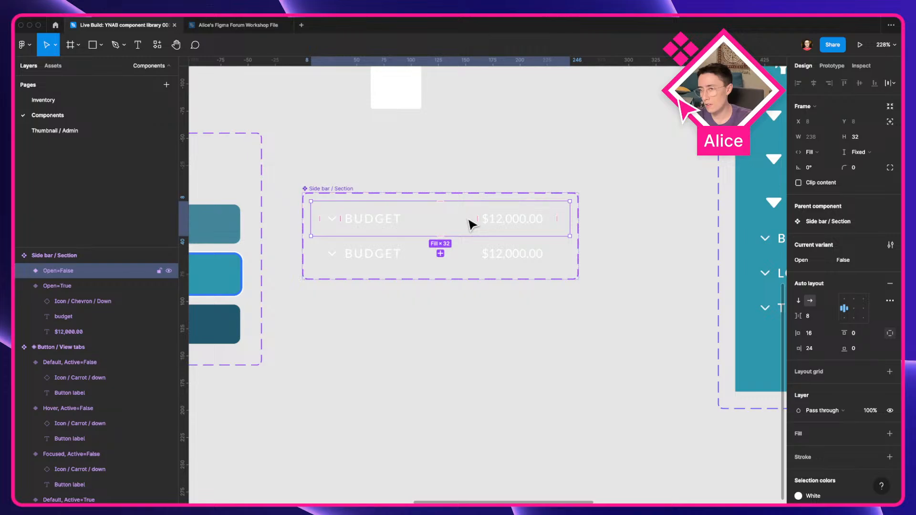
pyautogui.click(352, 258)
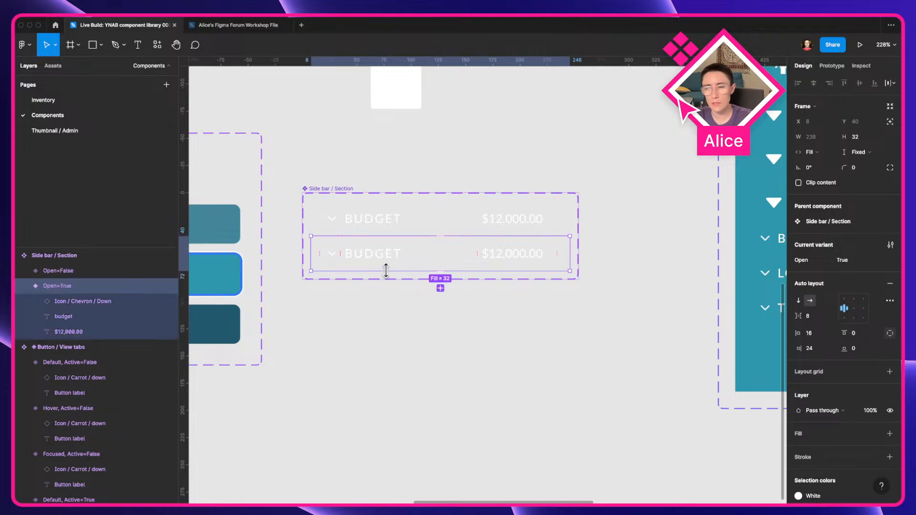
# Step: Give the Side bar / Section component set a Teal/900 fill style
pyautogui.scroll(5, 385, 271)
pyautogui.moveTo(396, 326); pyautogui.dragTo(379, 368)
pyautogui.hotkey('ctrl', 'Left')
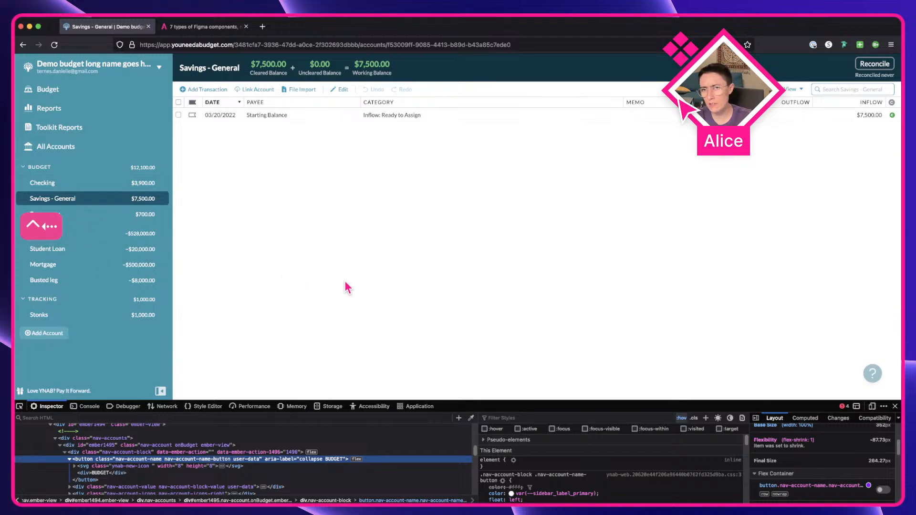
pyautogui.hotkey('ctrl', 'Right')
pyautogui.click(276, 183)
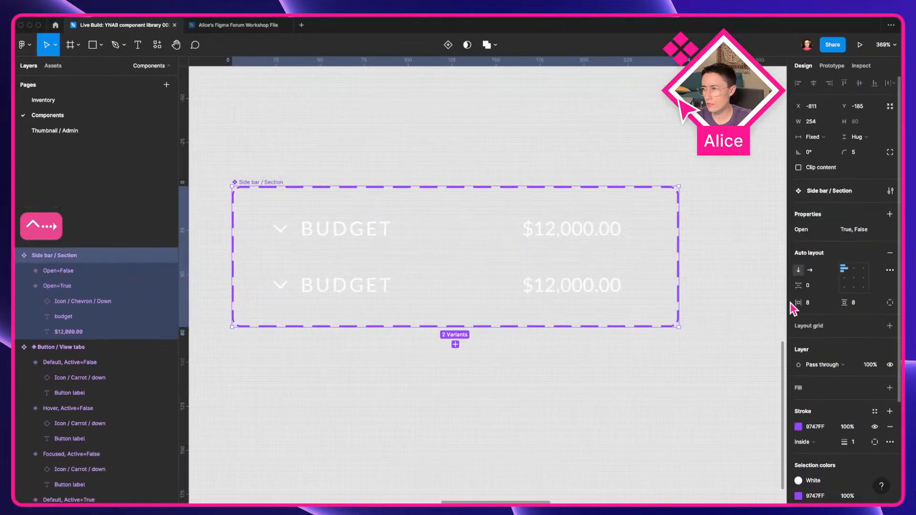
pyautogui.click(874, 411)
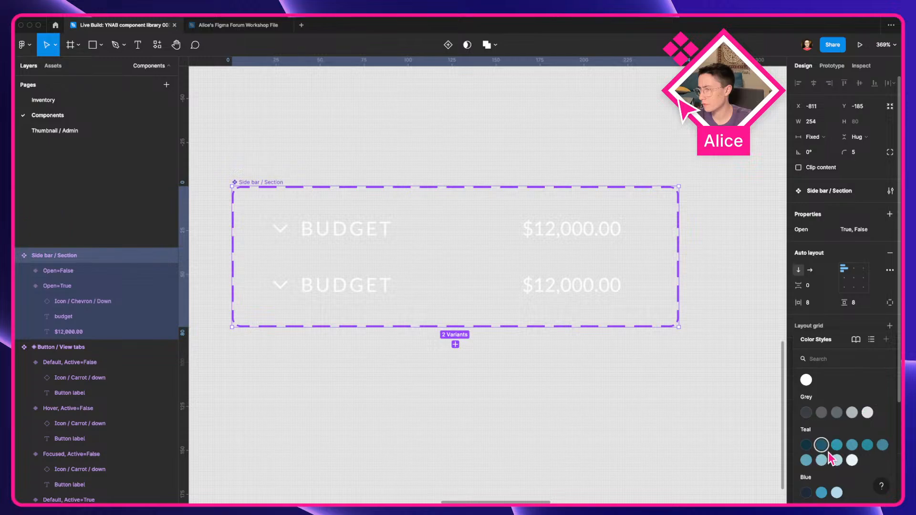
pyautogui.click(811, 445)
pyautogui.click(732, 442)
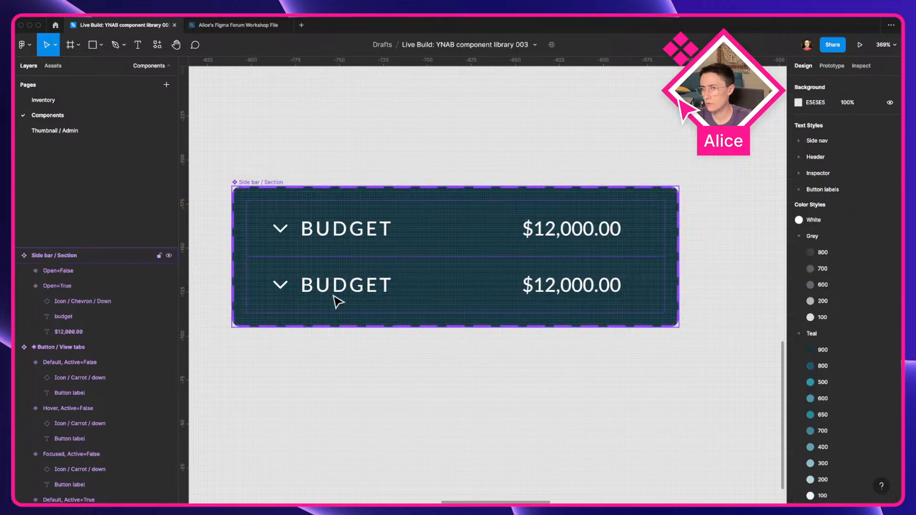
pyautogui.click(342, 221)
pyautogui.click(280, 182)
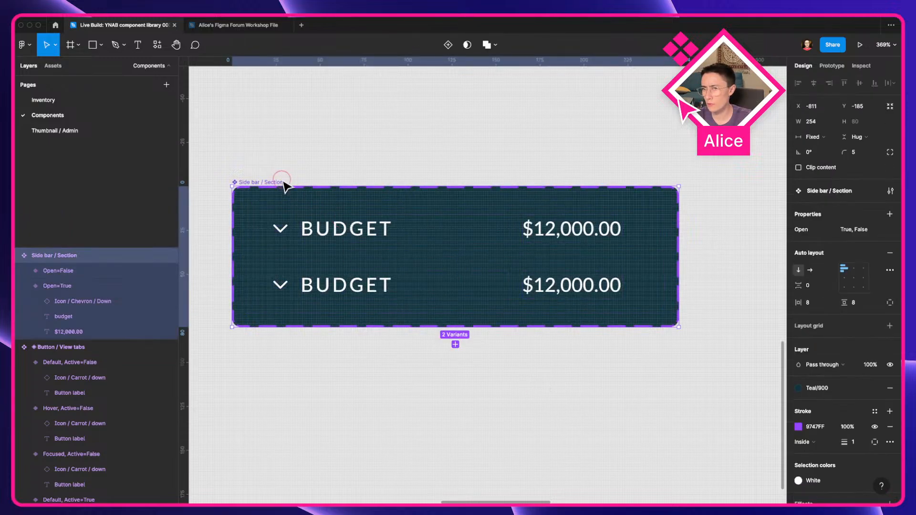
# Step: Set the vertical spacing between the two section variants to 8
pyautogui.click(817, 285)
pyautogui.write('8')
pyautogui.press('Return')
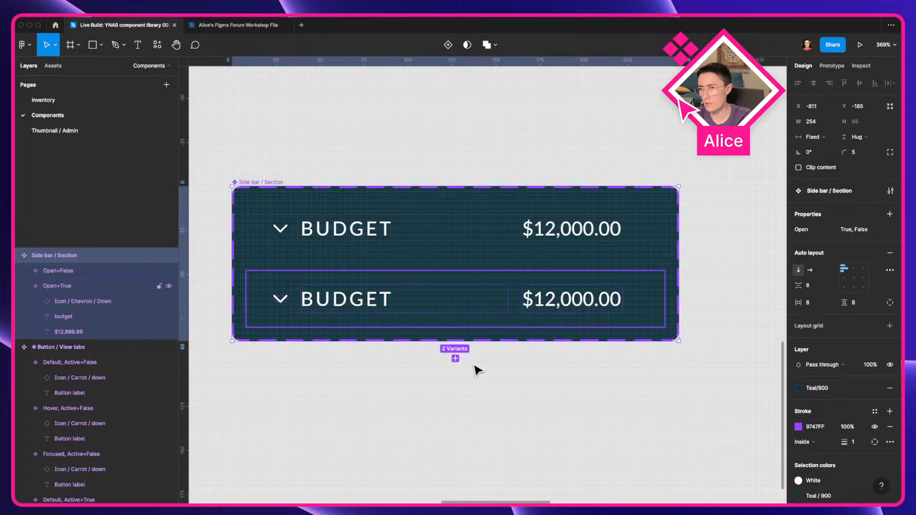
# Step: Swap the chevron instance in the Open=False variant to Icon / Chevron / Right
pyautogui.click(399, 238)
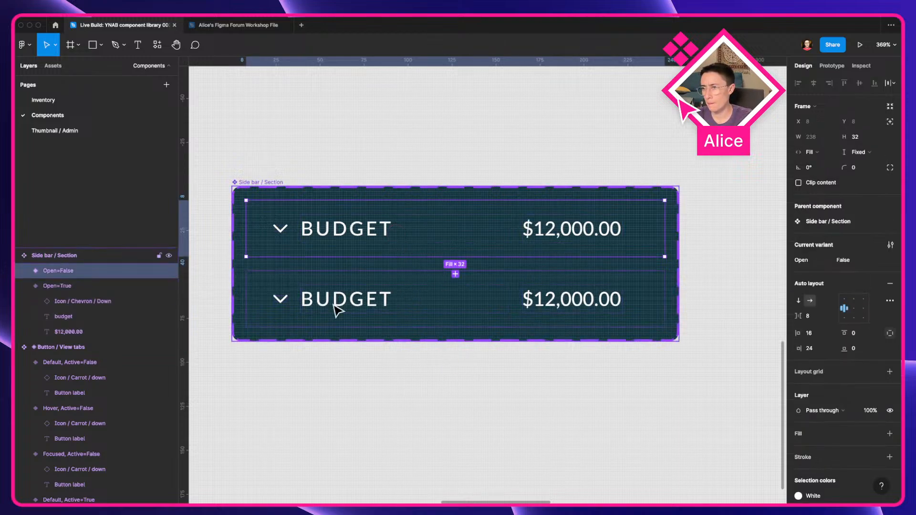
pyautogui.doubleClick(284, 304)
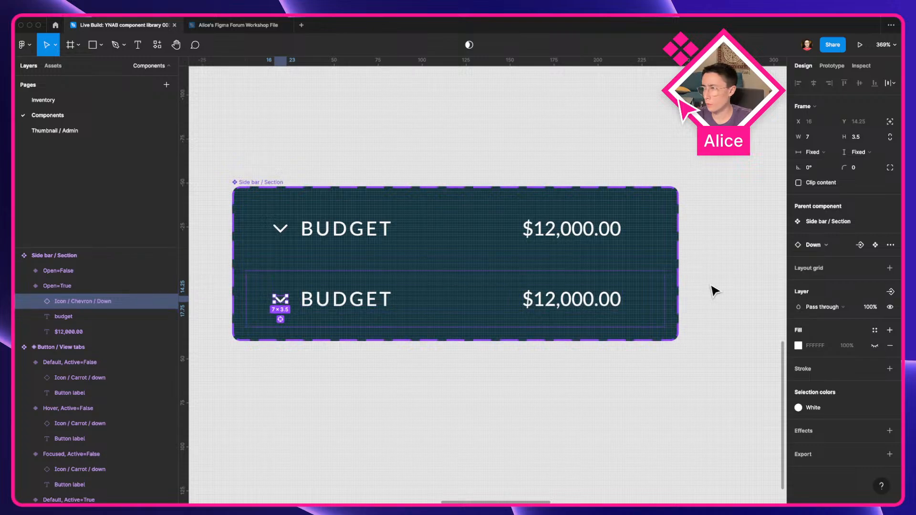
pyautogui.click(401, 253)
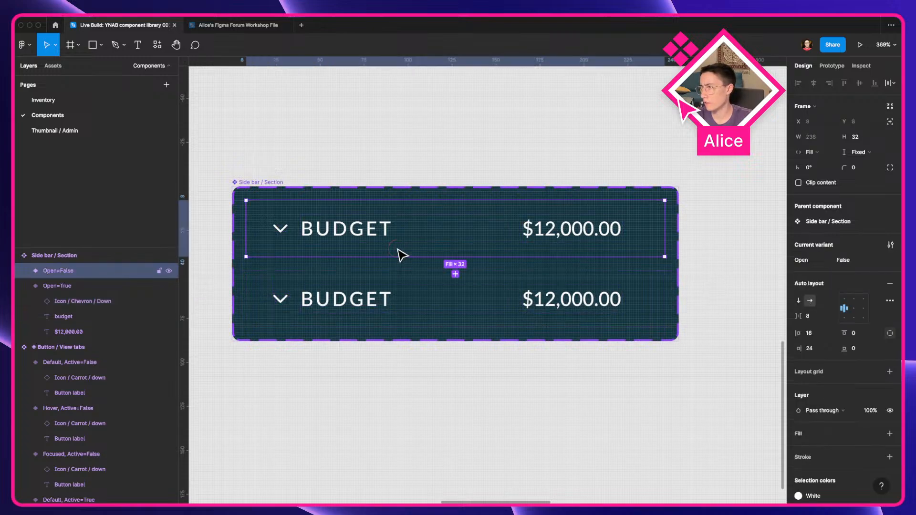
pyautogui.click(285, 234)
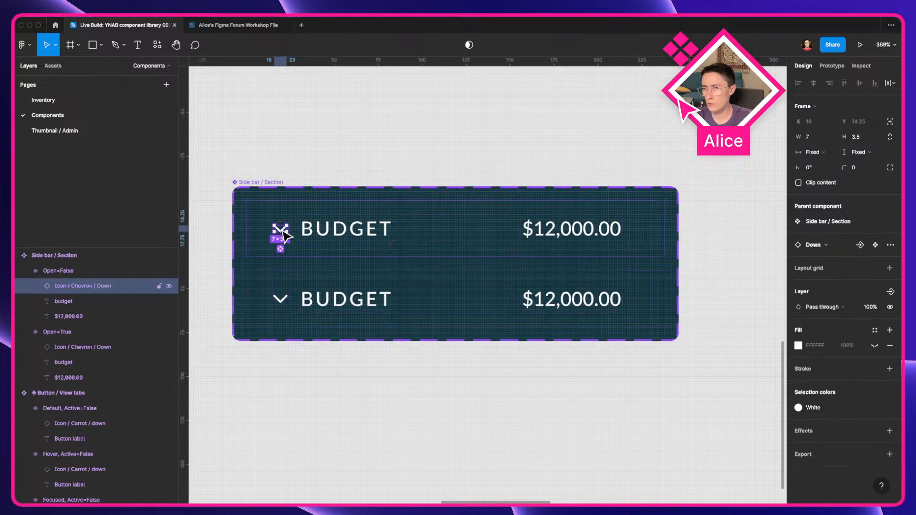
pyautogui.click(833, 245)
pyautogui.click(825, 350)
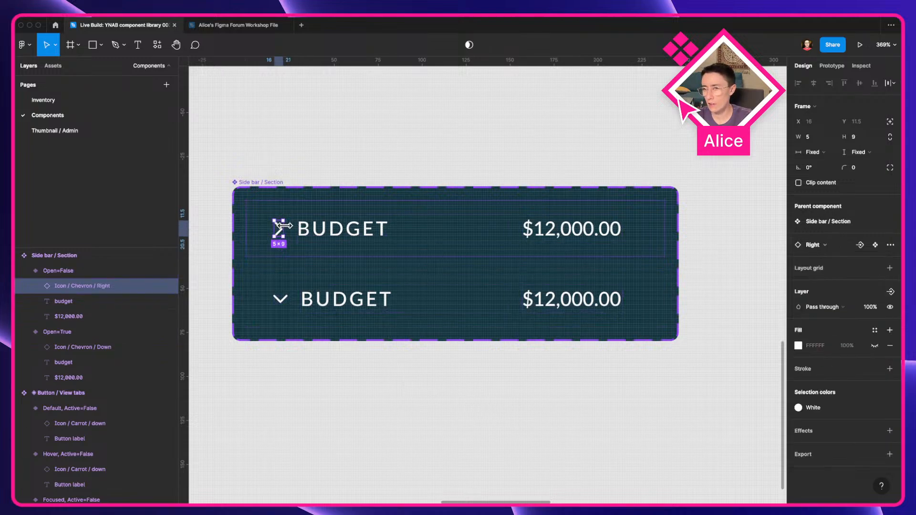
# Step: Go to the main Icon / Chevron / Down component from the Open=True variant's chevron
pyautogui.click(330, 310)
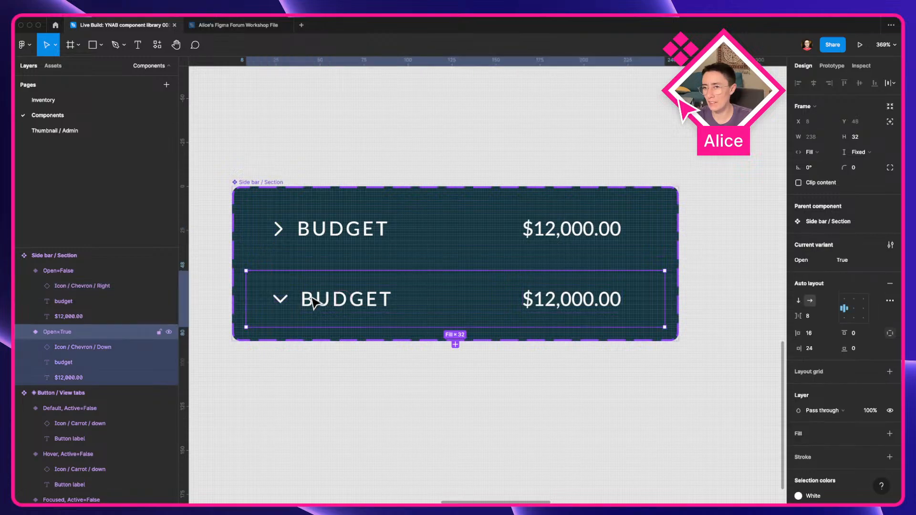
pyautogui.doubleClick(279, 303)
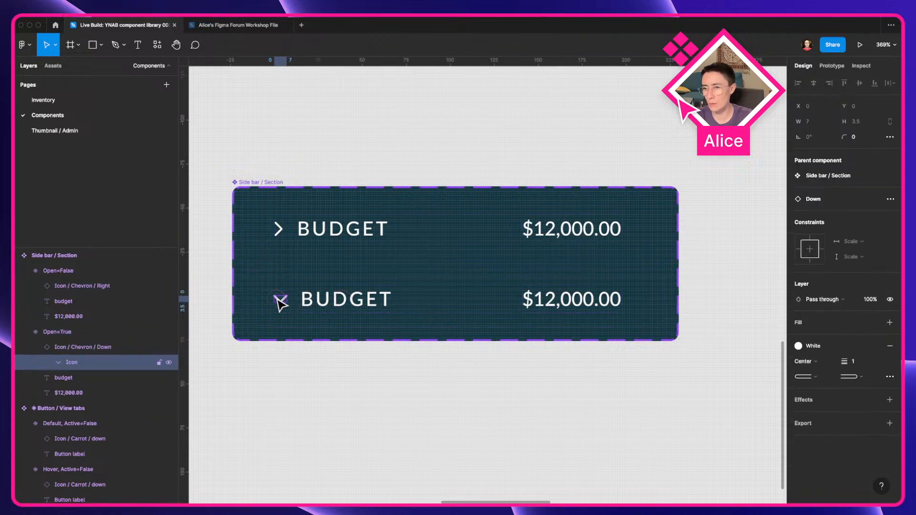
pyautogui.rightClick(101, 351)
pyautogui.click(136, 408)
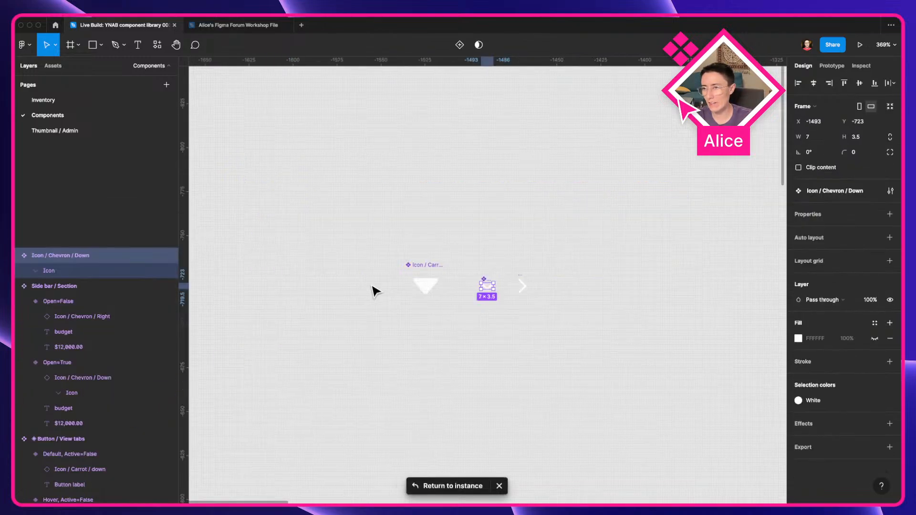
pyautogui.scroll(5, 546, 292)
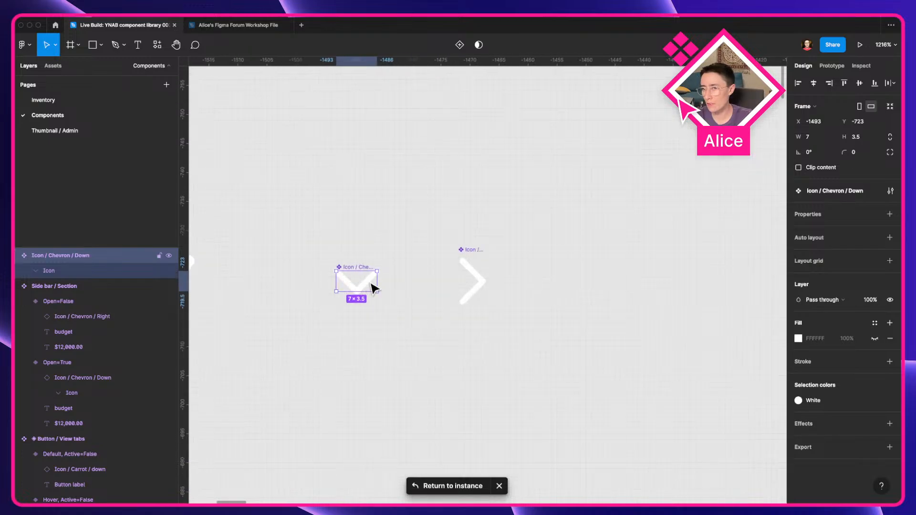
# Step: Try resizing the Down chevron component to 16 × 16, then undo the changes
pyautogui.click(815, 137)
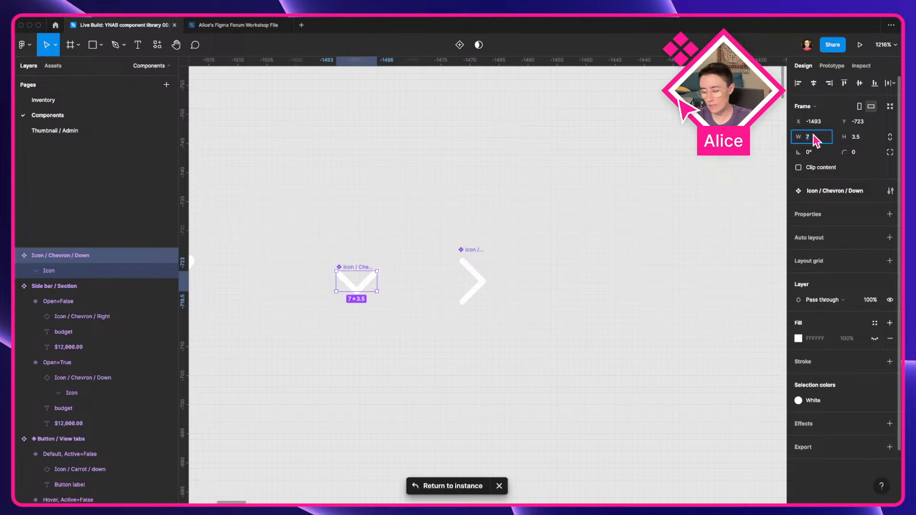
pyautogui.press('Tab')
pyautogui.write('16')
pyautogui.press('Tab')
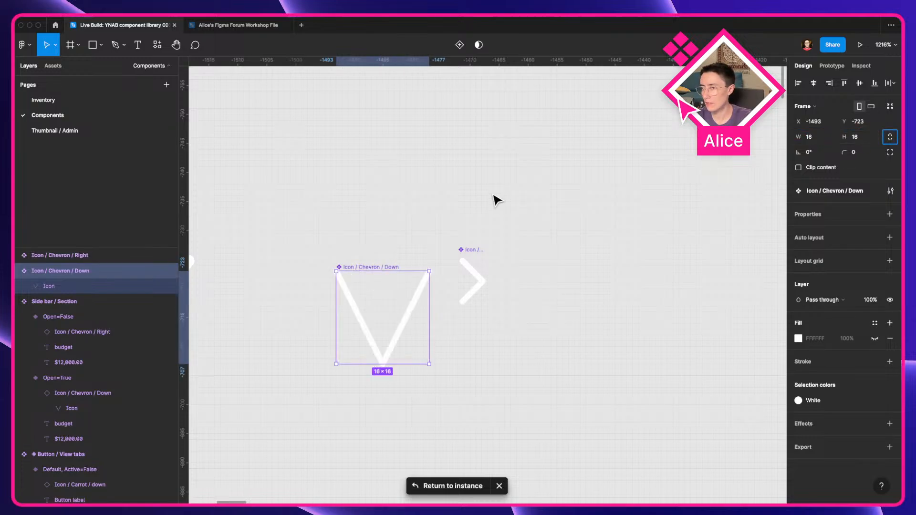
pyautogui.press('super+z')
pyautogui.press('super+z')
pyautogui.press('super+z')
pyautogui.press('super+z')
pyautogui.press('super+z')
pyautogui.press('super+z')
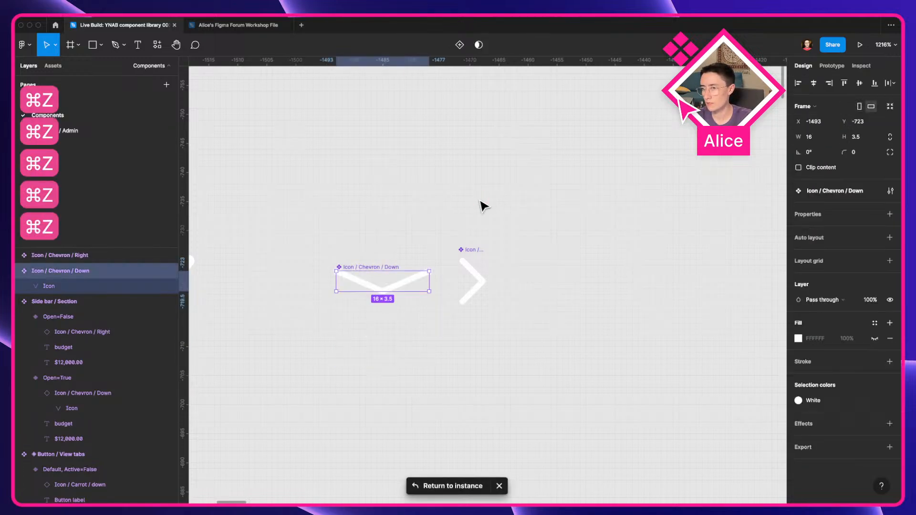
pyautogui.moveTo(368, 275); pyautogui.dragTo(398, 313)
pyautogui.press('super+z')
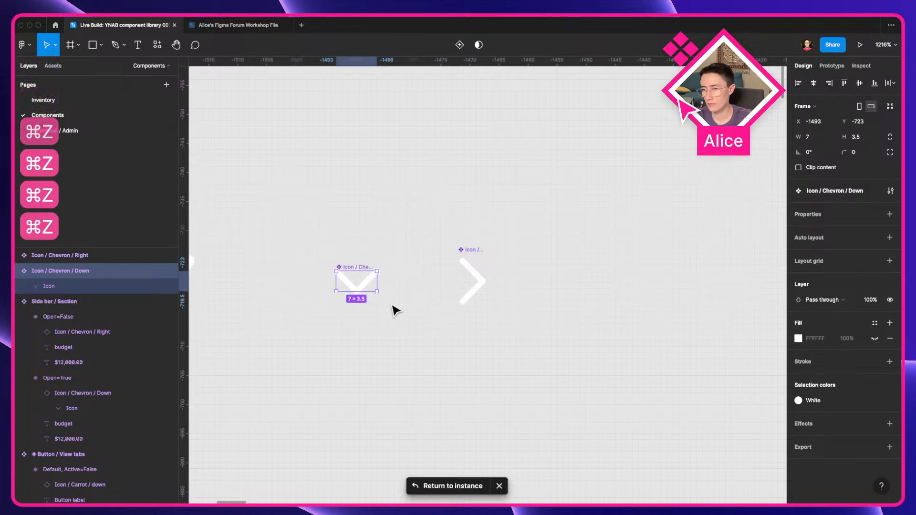
# Step: Set the Down chevron vector's constraints to Center horizontally and vertically
pyautogui.click(110, 286)
pyautogui.click(847, 218)
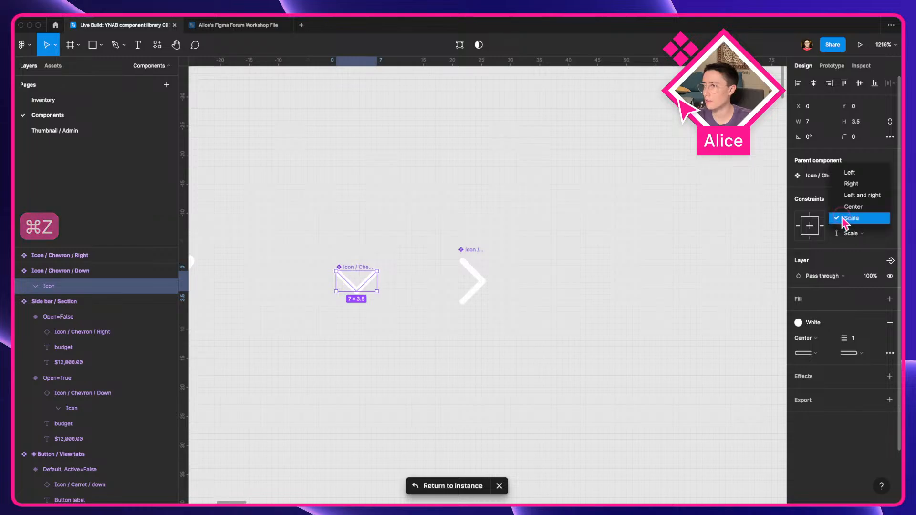
pyautogui.click(845, 218)
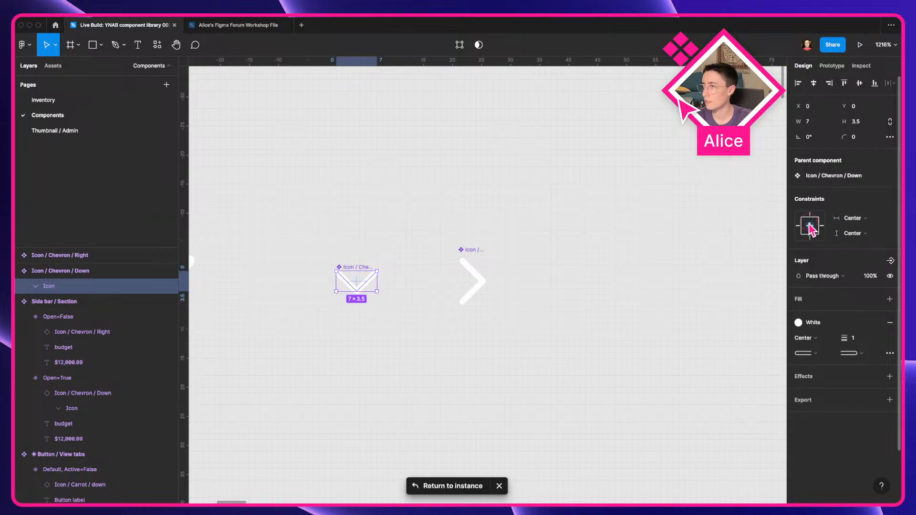
# Step: Add auto layout to the Right and Down chevron components and center-align the Down chevron's contents
pyautogui.click(473, 284)
pyautogui.doubleClick(474, 280)
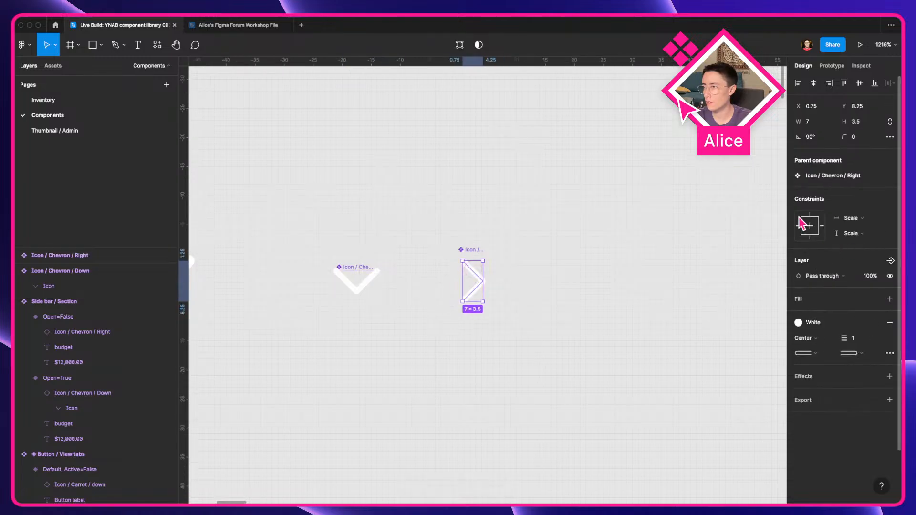
pyautogui.hotkey('shift', 'Return')
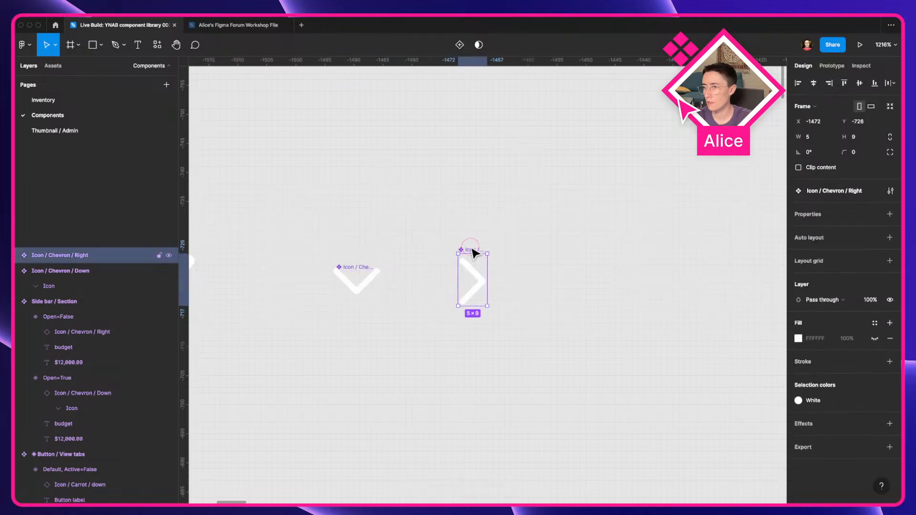
pyautogui.hotkey('shift', 'a')
pyautogui.click(361, 272)
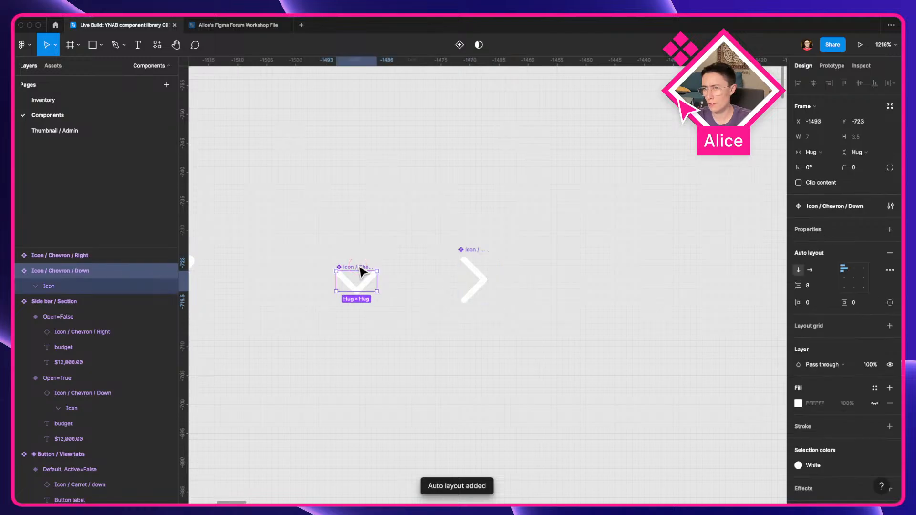
pyautogui.click(854, 277)
# Step: Set the Down chevron component's width and height sizing to Fixed
pyautogui.click(480, 282)
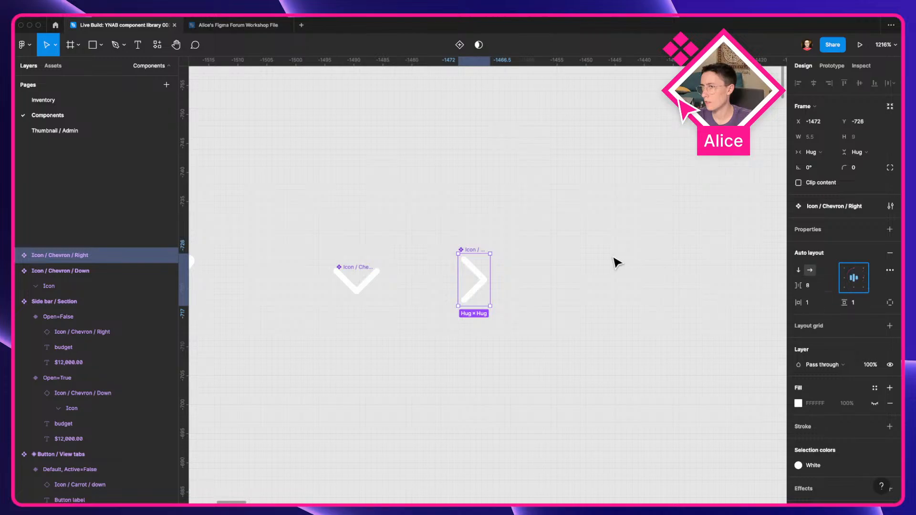
pyautogui.keyDown('shift'); pyautogui.click(364, 286); pyautogui.keyUp('shift')
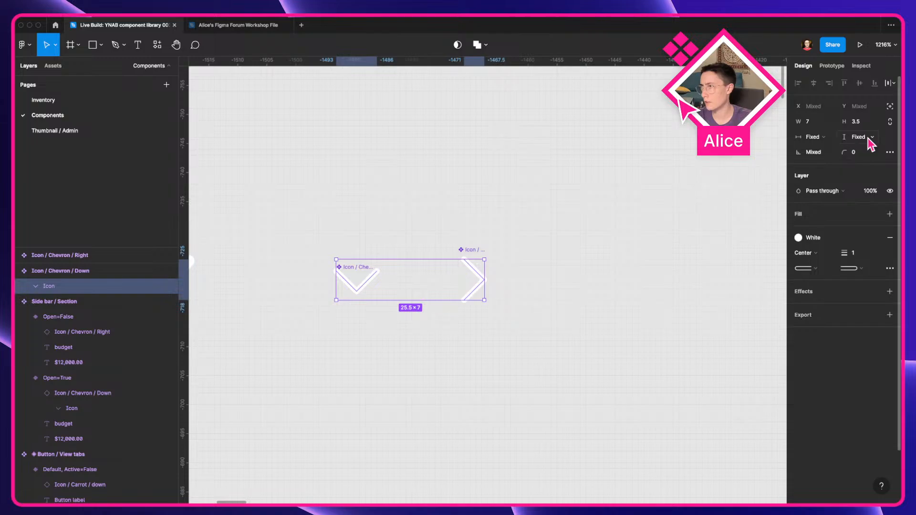
pyautogui.click(447, 201)
pyautogui.click(338, 271)
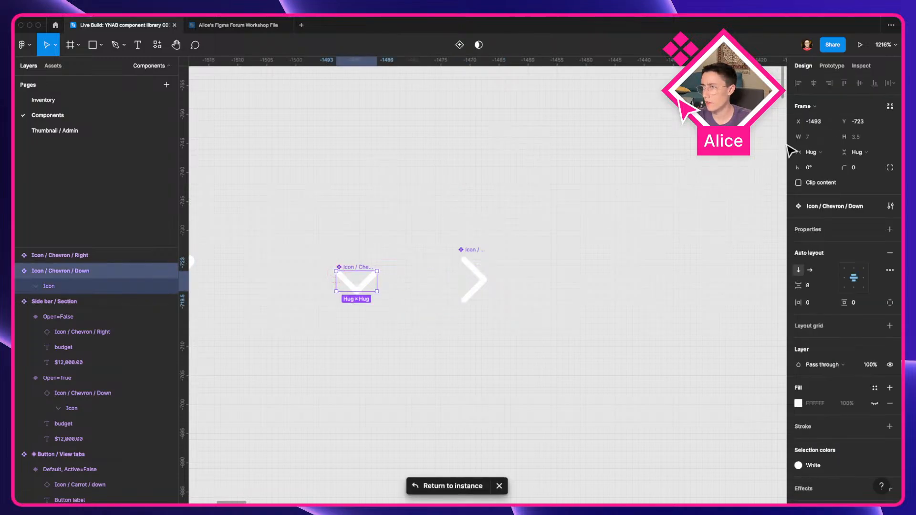
pyautogui.click(814, 152)
pyautogui.click(817, 141)
pyautogui.click(857, 152)
pyautogui.click(859, 142)
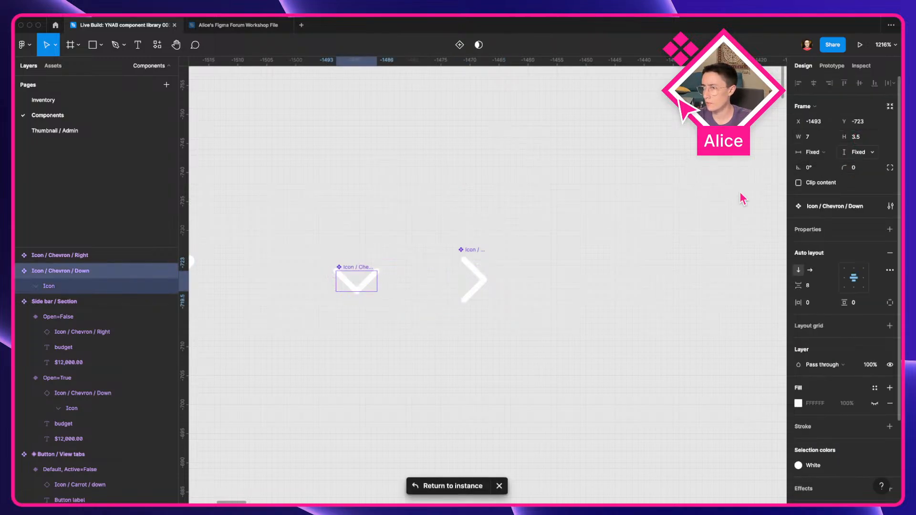
# Step: Set the Right chevron component to fixed width and height and resize it to 16 × 16
pyautogui.click(462, 283)
pyautogui.click(823, 152)
pyautogui.click(821, 141)
pyautogui.click(871, 152)
pyautogui.click(864, 141)
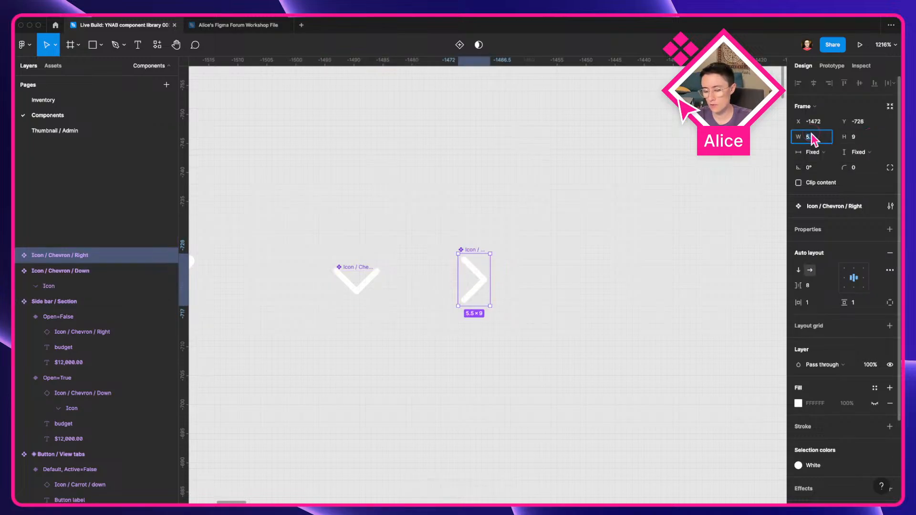
pyautogui.write('16')
pyautogui.press('Tab')
pyautogui.write('16')
pyautogui.press('Tab')
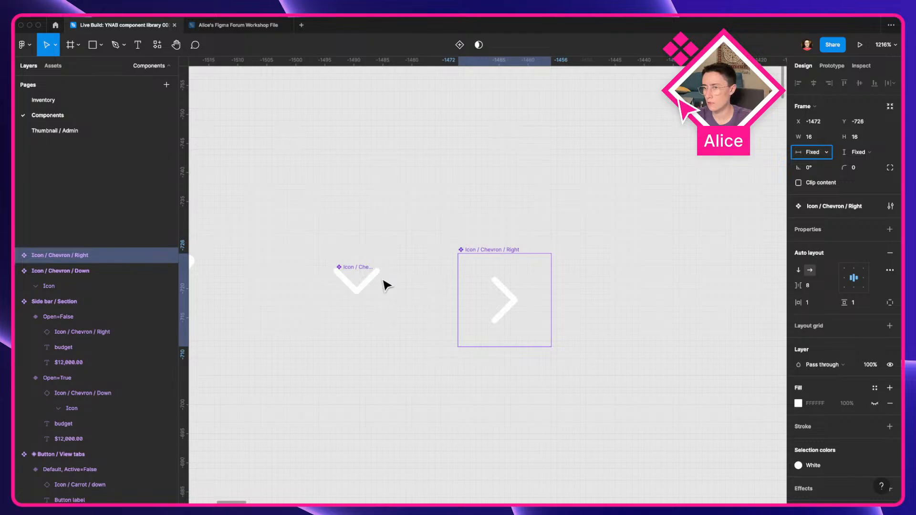
# Step: Resize the Down chevron component to 16 × 16
pyautogui.click(359, 282)
pyautogui.write('16')
pyautogui.press('Tab')
pyautogui.write('16')
pyautogui.press('Tab')
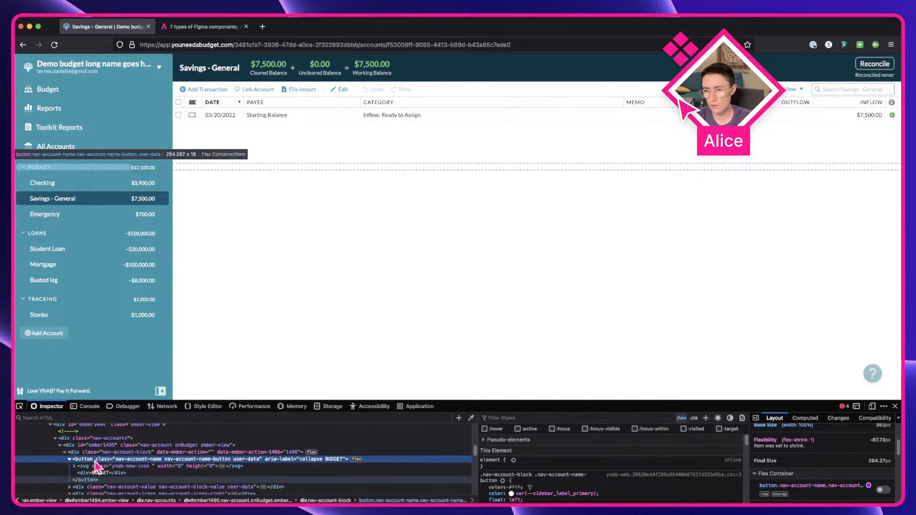
# Step: Inspect the sidebar chevron SVG element's size in the live YNAB app's developer tools
pyautogui.click(95, 466)
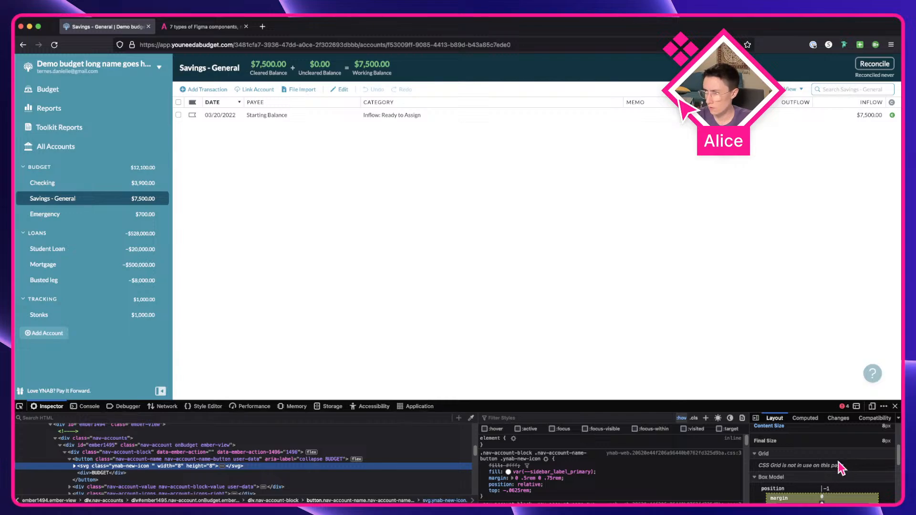
pyautogui.scroll(-2, 841, 468)
pyautogui.hotkey('ctrl', 'Right')
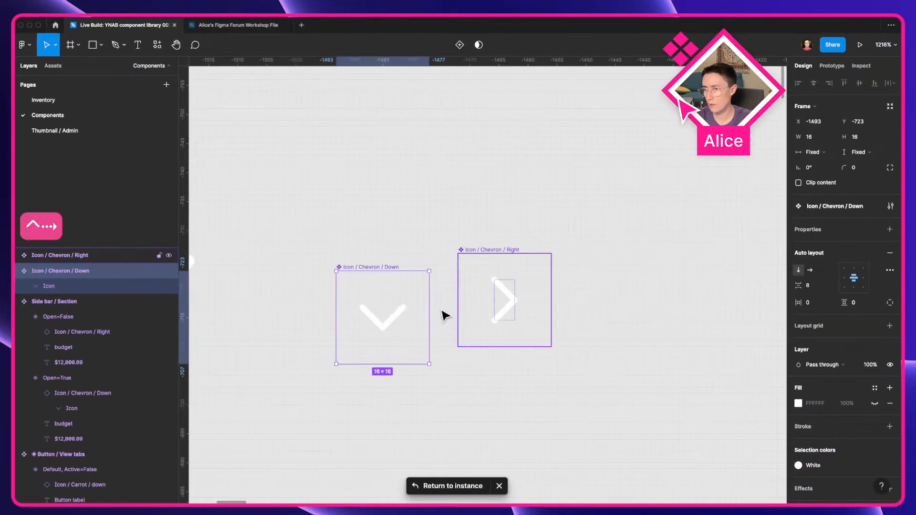
# Step: Resize both chevron components to 8 × 8
pyautogui.keyDown('shift'); pyautogui.click(484, 302); pyautogui.keyUp('shift')
pyautogui.write('8')
pyautogui.press('Tab')
pyautogui.write('8')
pyautogui.press('Tab')
pyautogui.click(576, 272)
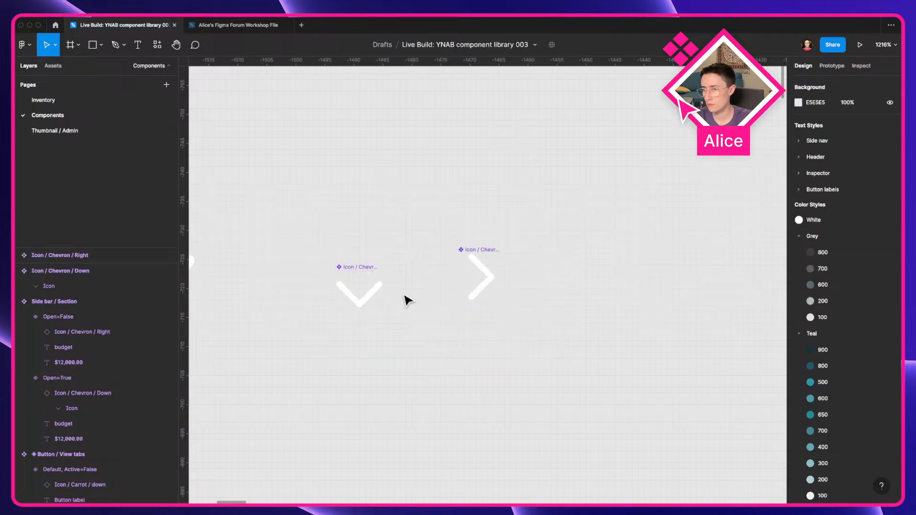
# Step: Examine the chevron instances inside both Side bar / Section variants
pyautogui.click(379, 299)
pyautogui.click(492, 287)
pyautogui.scroll(-5, 496, 287)
pyautogui.moveTo(505, 365); pyautogui.dragTo(286, 136)
pyautogui.scroll(-3, 286, 136)
pyautogui.moveTo(344, 315); pyautogui.dragTo(351, 161)
pyautogui.moveTo(378, 283); pyautogui.dragTo(327, 338)
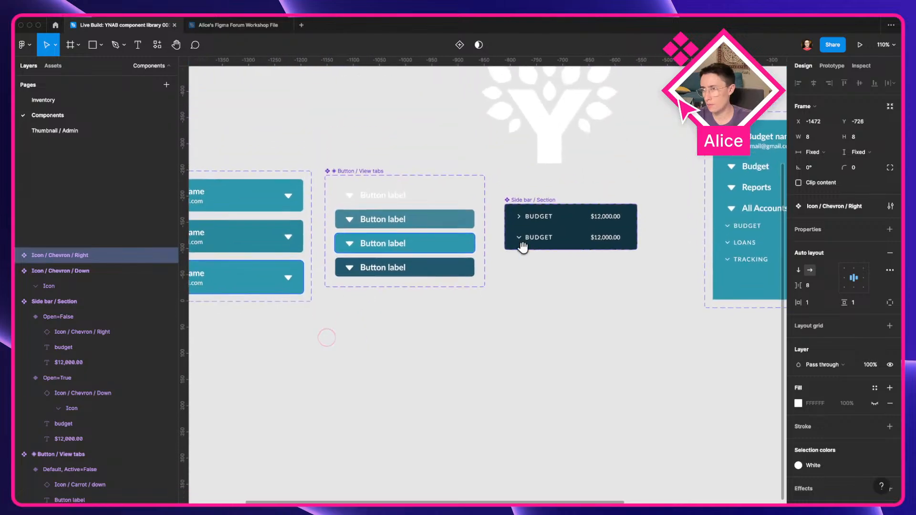
pyautogui.scroll(10, 554, 239)
pyautogui.doubleClick(409, 223)
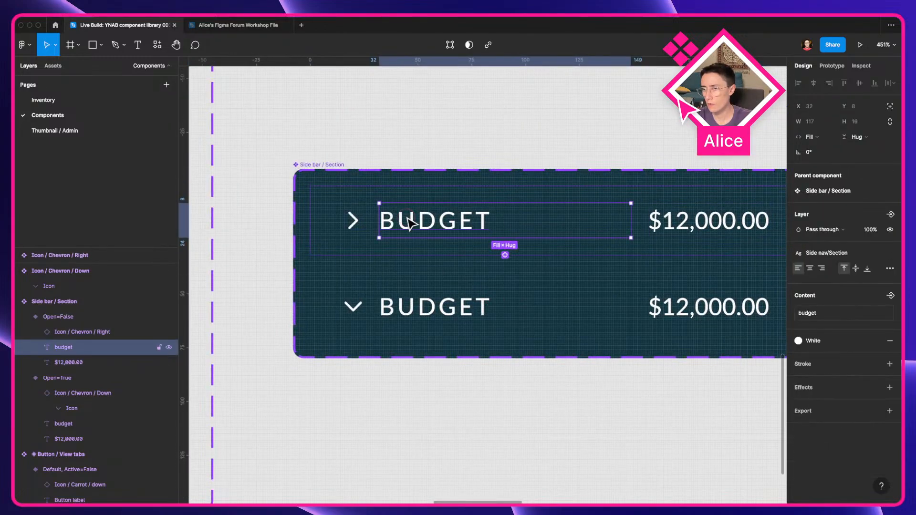
pyautogui.click(353, 307)
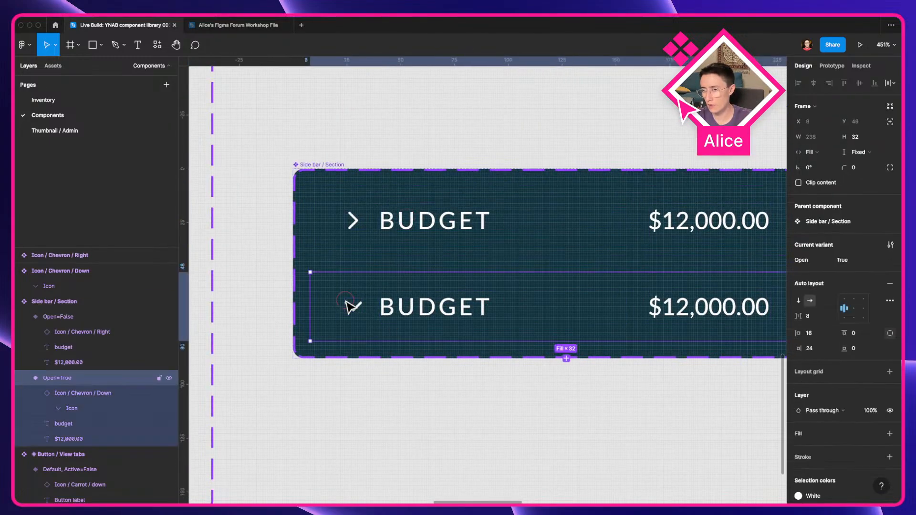
pyautogui.click(353, 307)
pyautogui.click(353, 222)
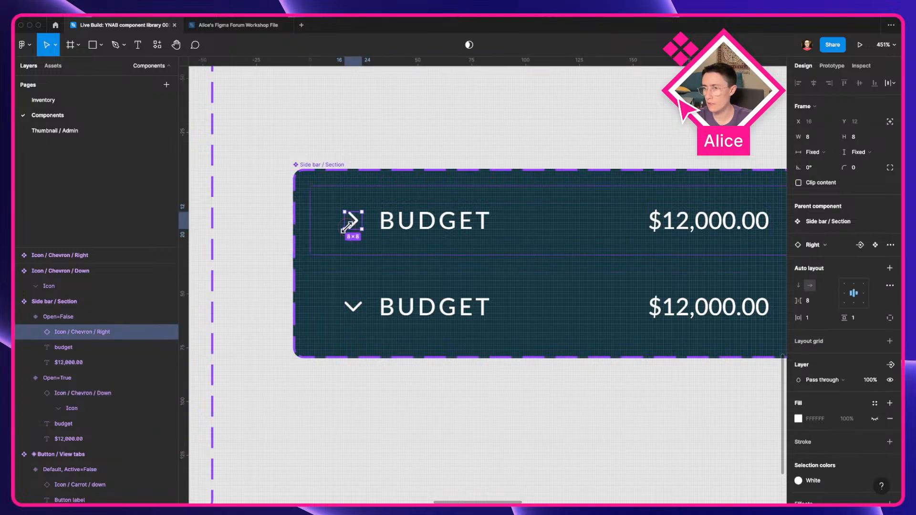
pyautogui.click(379, 323)
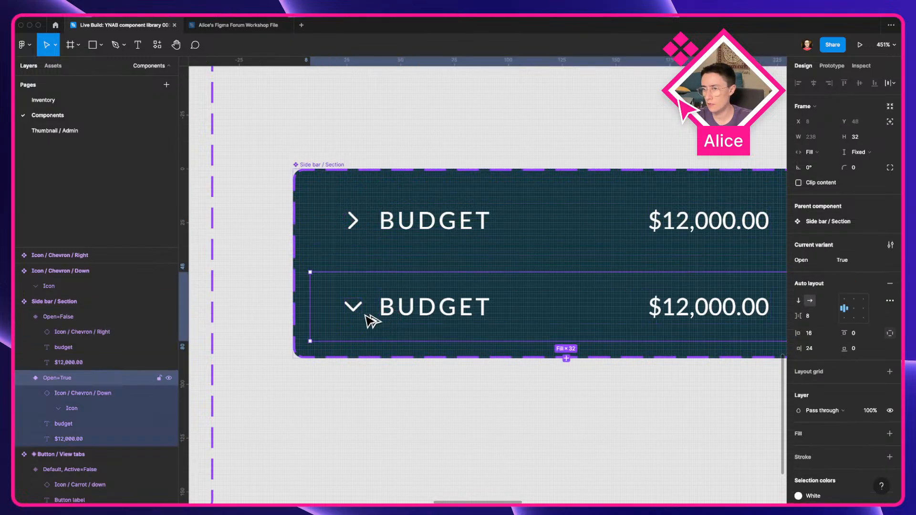
pyautogui.click(353, 311)
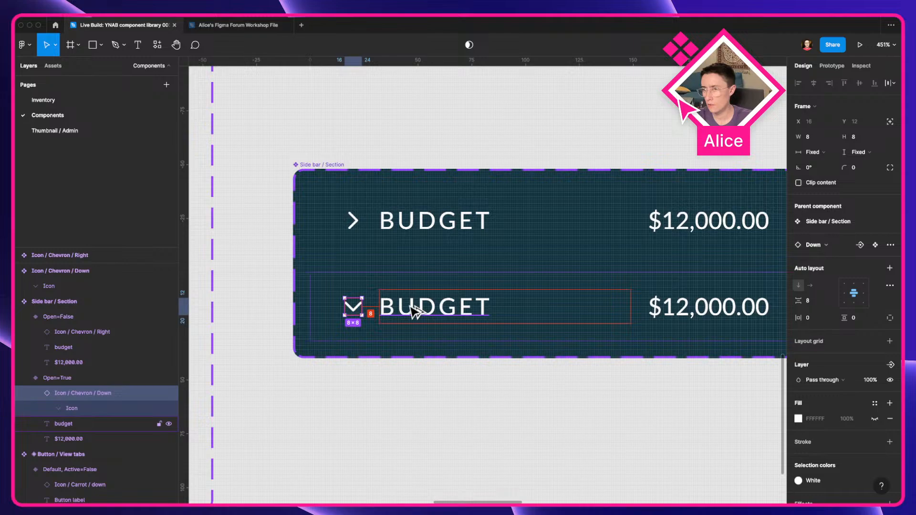
pyautogui.click(384, 417)
pyautogui.moveTo(180, 274); pyautogui.dragTo(202, 274)
pyautogui.moveTo(284, 275); pyautogui.dragTo(392, 272)
pyautogui.moveTo(204, 268); pyautogui.dragTo(356, 358)
pyautogui.click(382, 415)
pyautogui.press('Delete')
pyautogui.click(406, 409)
pyautogui.scroll(-4, 290, 414)
pyautogui.click(331, 250)
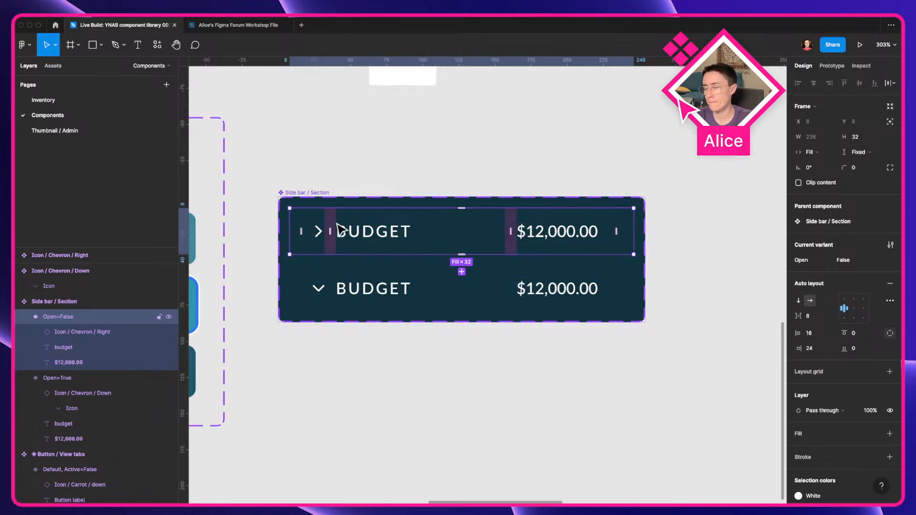
# Step: Toggle the Budget section in the live YNAB sidebar open and closed to compare its behaviour
pyautogui.hotkey('ctrl', 'Left')
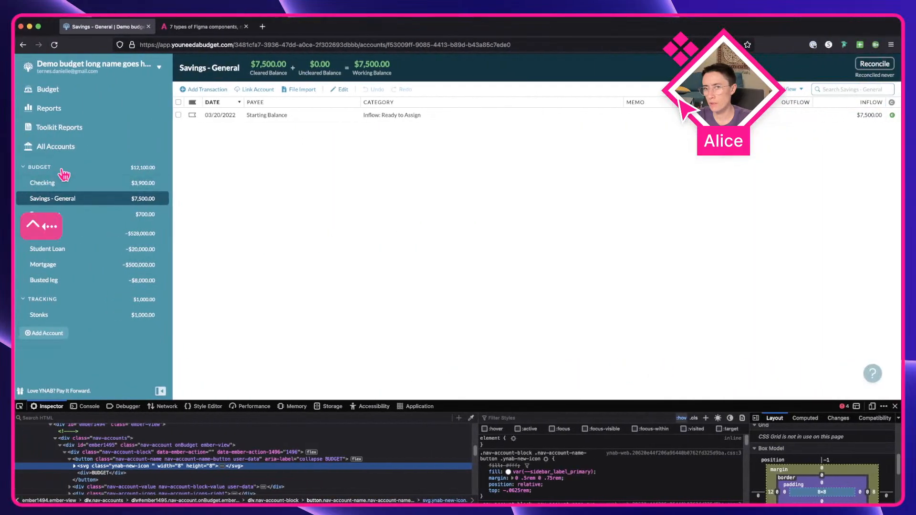
pyautogui.click(56, 168)
pyautogui.click(56, 167)
pyautogui.click(56, 167)
pyautogui.click(55, 167)
pyautogui.click(56, 168)
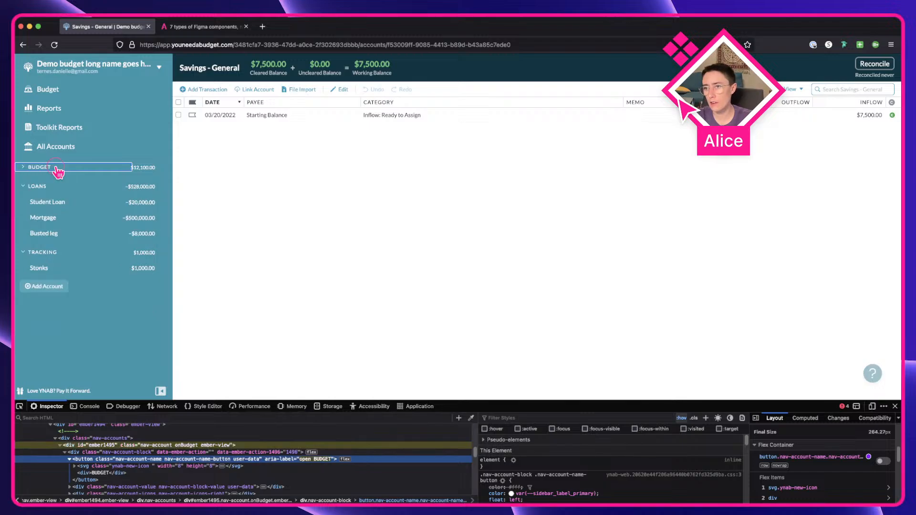
pyautogui.click(55, 168)
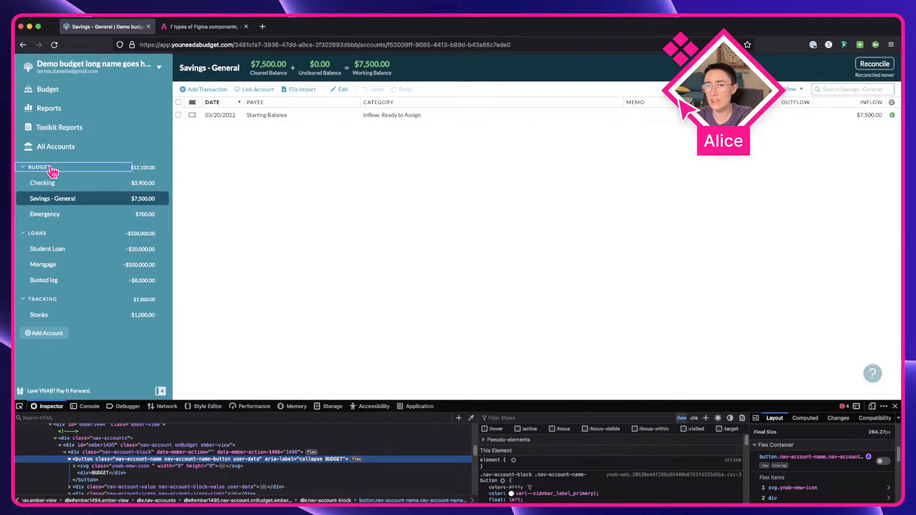
pyautogui.click(53, 169)
pyautogui.click(53, 169)
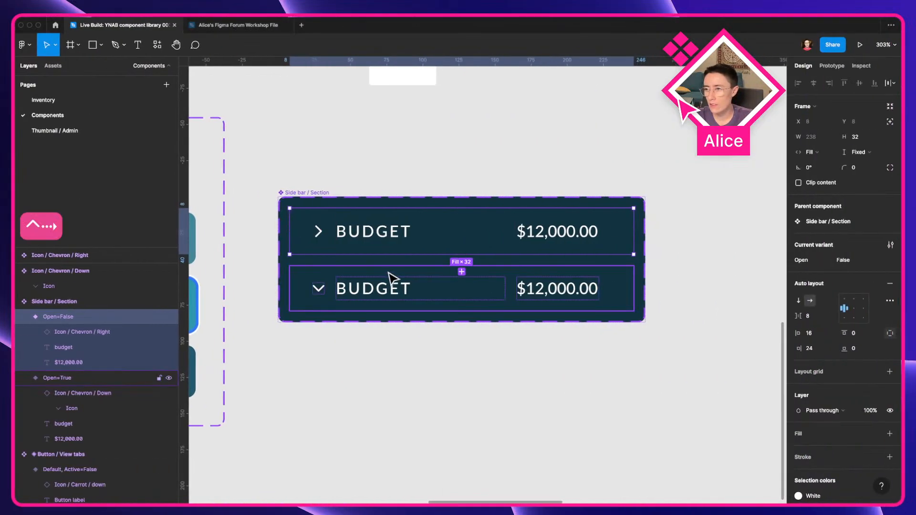
# Step: Insert a Placeholder component from the assets into the Open=True variant and move it to the end of the row
pyautogui.click(425, 297)
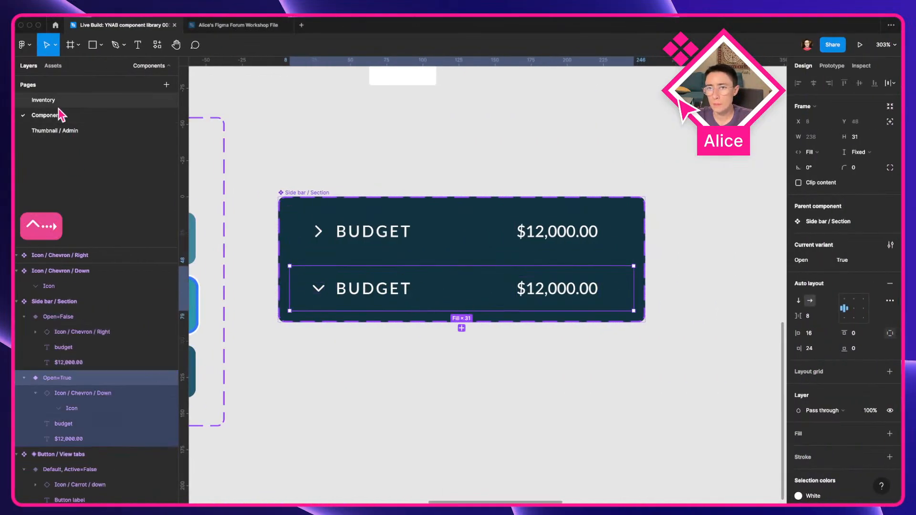
pyautogui.click(53, 65)
pyautogui.write('d')
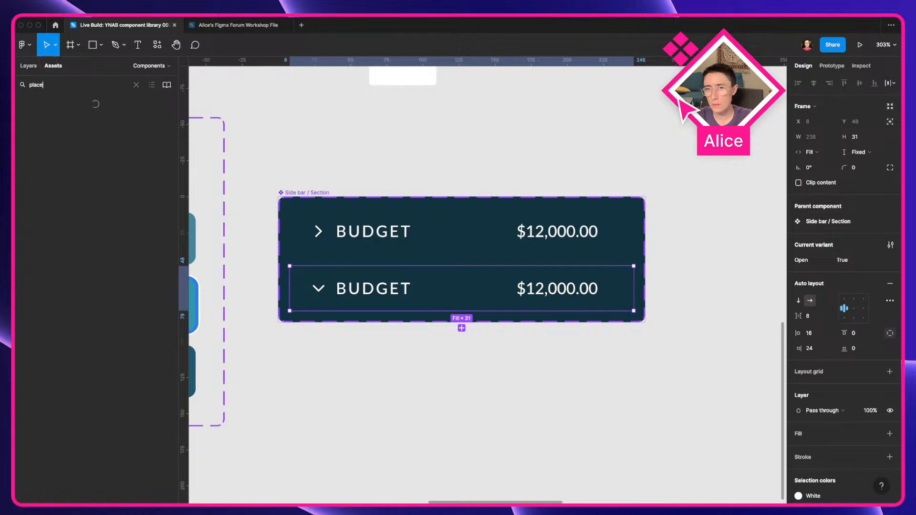
pyautogui.moveTo(31, 123); pyautogui.dragTo(389, 315)
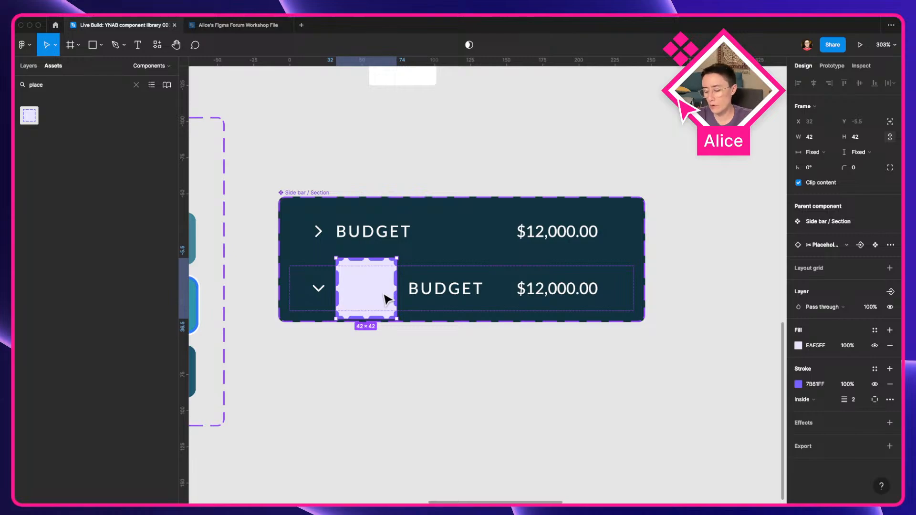
pyautogui.press('super+bracketright')
pyautogui.press('super+bracketright')
pyautogui.press('super+bracketright')
# Step: Wrap the Down chevron, BUDGET label and amount of the Open=True variant in an auto layout frame
pyautogui.click(483, 290)
pyautogui.keyDown('shift'); pyautogui.click(389, 294); pyautogui.keyUp('shift')
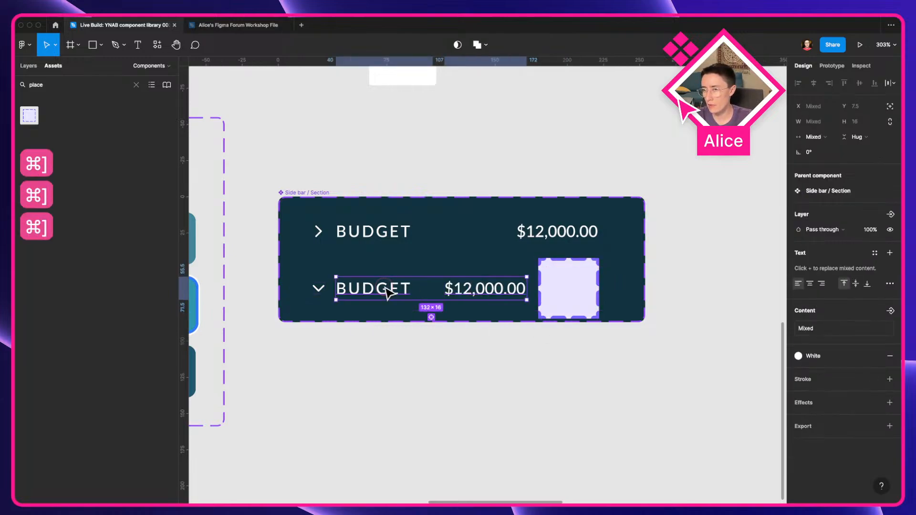
pyautogui.keyDown('shift'); pyautogui.click(318, 290); pyautogui.keyUp('shift')
pyautogui.hotkey('shift', 'a')
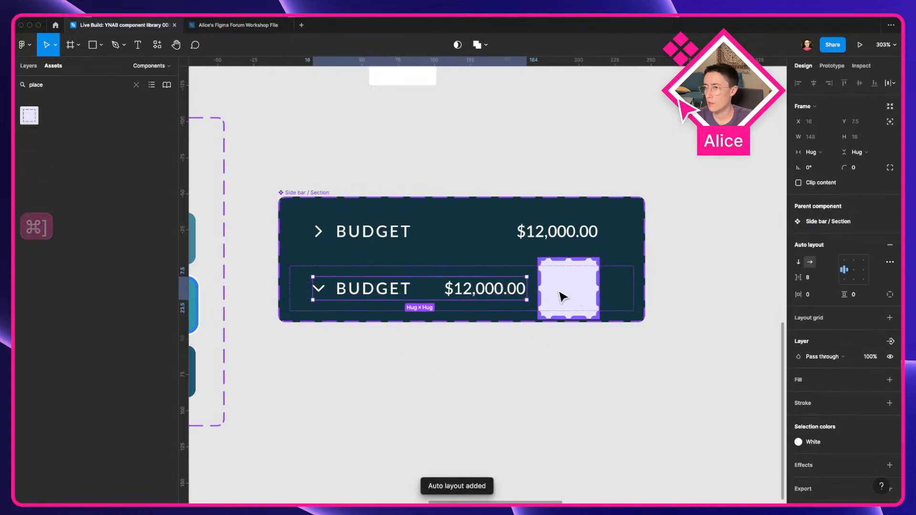
# Step: Set the new row frame's width to fill its container
pyautogui.click(811, 152)
pyautogui.click(816, 165)
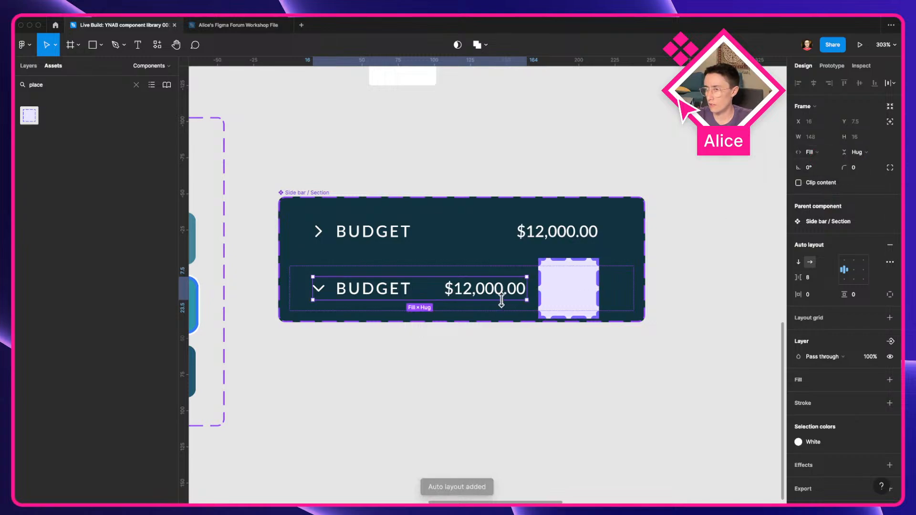
# Step: Switch the Open=True variant to vertical auto layout and make its height hug contents
pyautogui.click(630, 288)
pyautogui.click(799, 301)
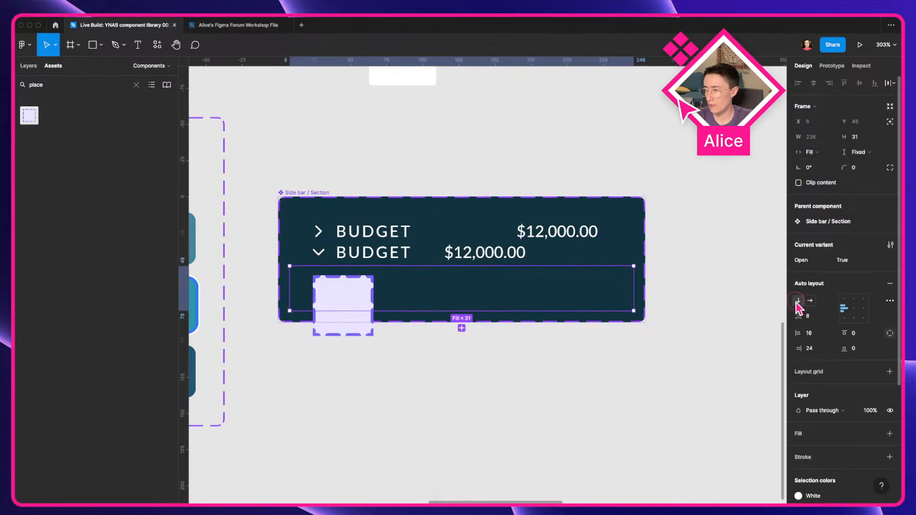
pyautogui.click(857, 152)
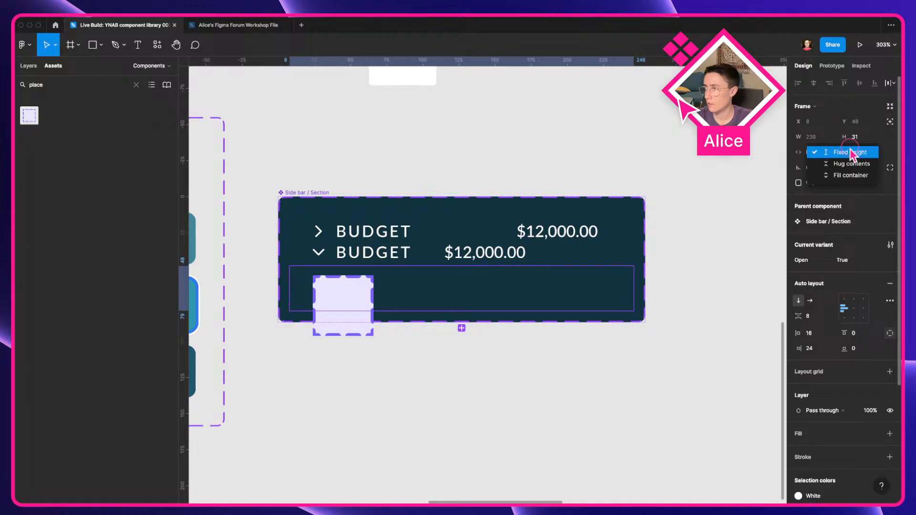
pyautogui.click(853, 163)
pyautogui.click(551, 271)
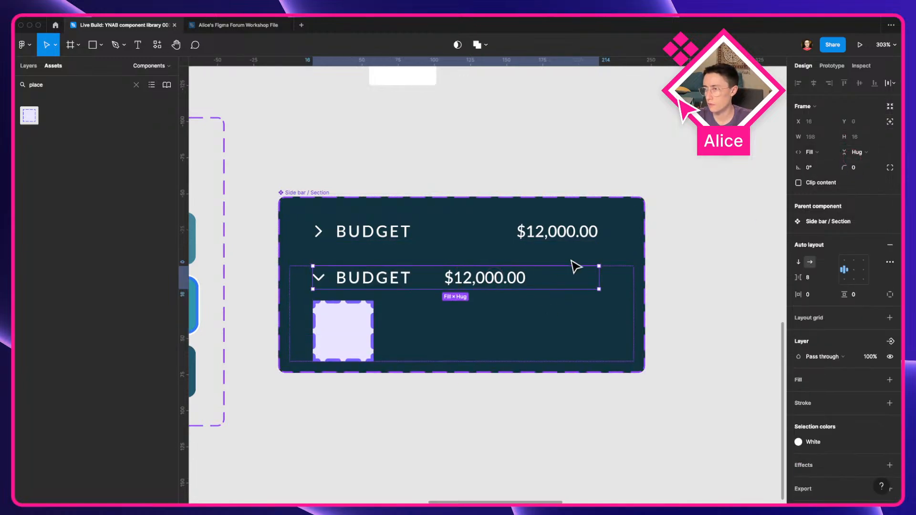
pyautogui.click(370, 281)
pyautogui.click(811, 137)
pyautogui.click(816, 149)
pyautogui.click(405, 317)
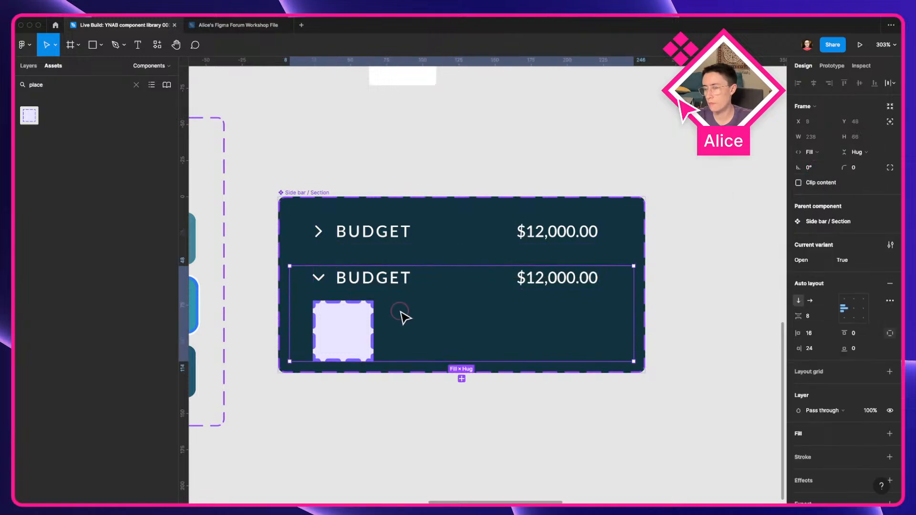
# Step: Rename the new row frame in the Open=True variant to Container
pyautogui.click(148, 66)
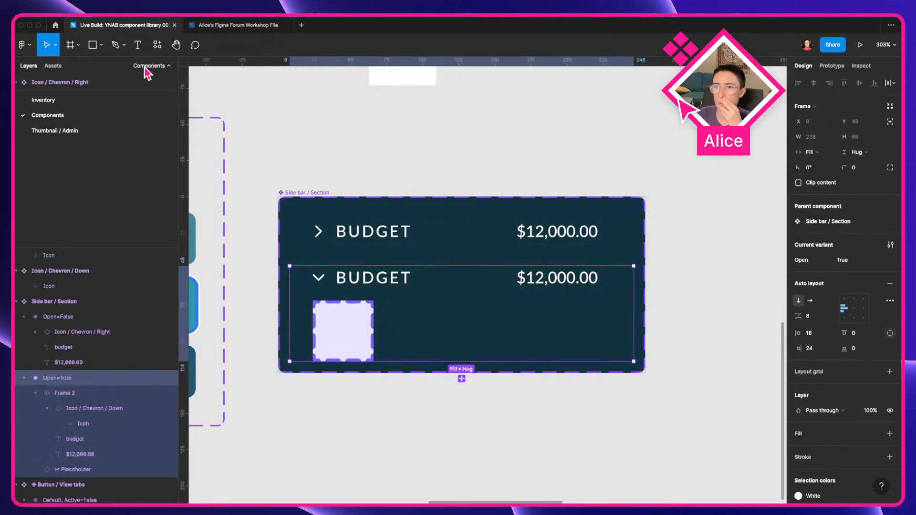
pyautogui.click(408, 418)
pyautogui.moveTo(430, 439); pyautogui.dragTo(343, 383)
pyautogui.scroll(-5, 342, 384)
pyautogui.doubleClick(310, 295)
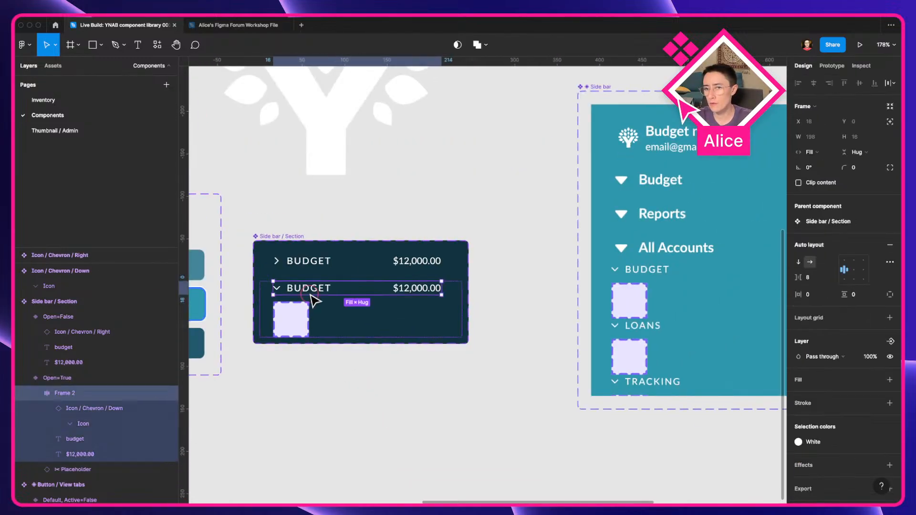
pyautogui.press('super+r')
pyautogui.write('Container')
pyautogui.press('Return')
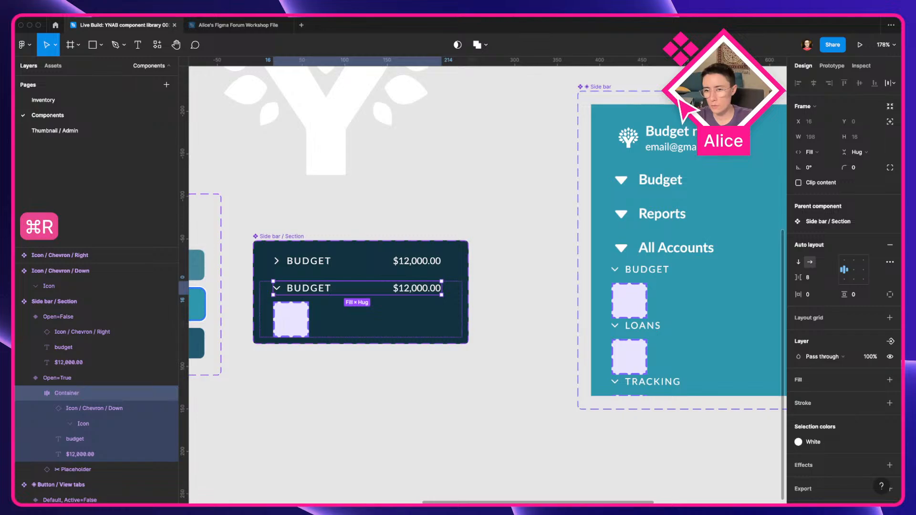
pyautogui.click(36, 393)
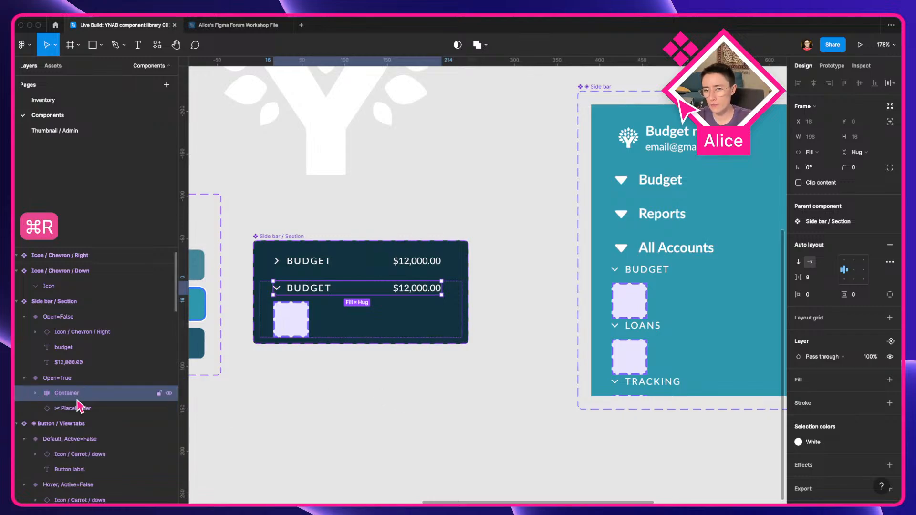
pyautogui.doubleClick(308, 261)
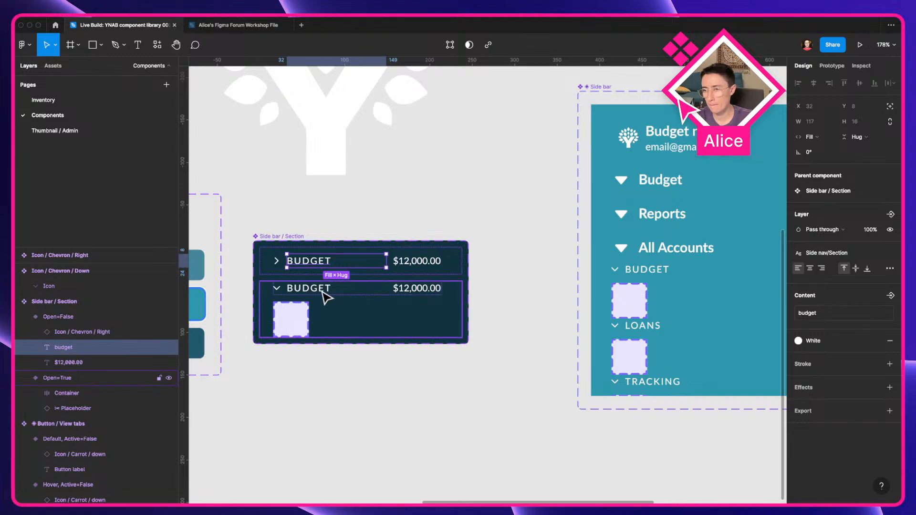
pyautogui.press('super+a')
pyautogui.click(385, 361)
pyautogui.scroll(-1, 353, 334)
pyautogui.hscroll(-1, 353, 334)
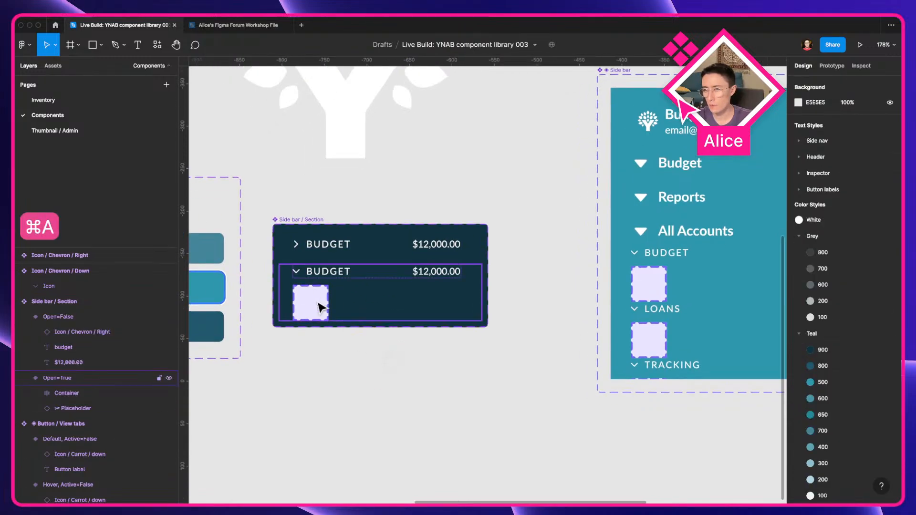
pyautogui.click(315, 295)
pyautogui.click(317, 299)
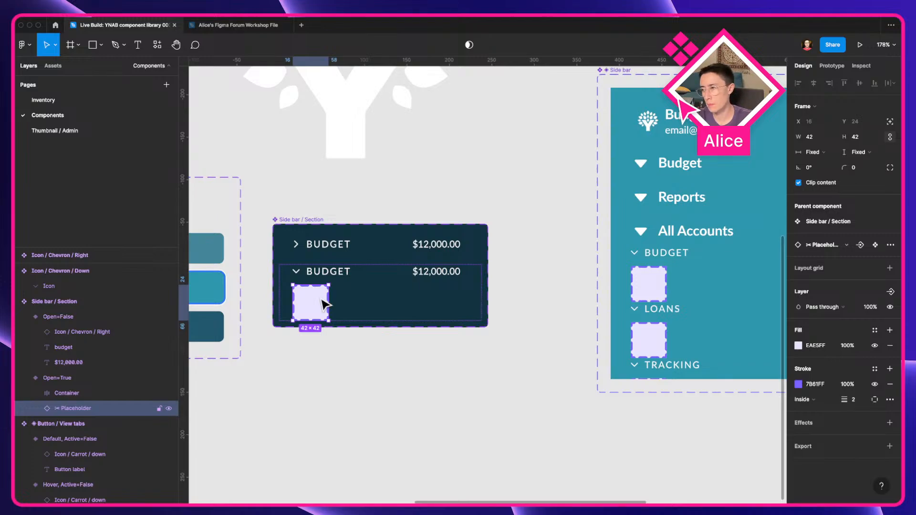
# Step: Set the Side bar component's contents frame height to hug contents
pyautogui.click(711, 292)
pyautogui.click(859, 152)
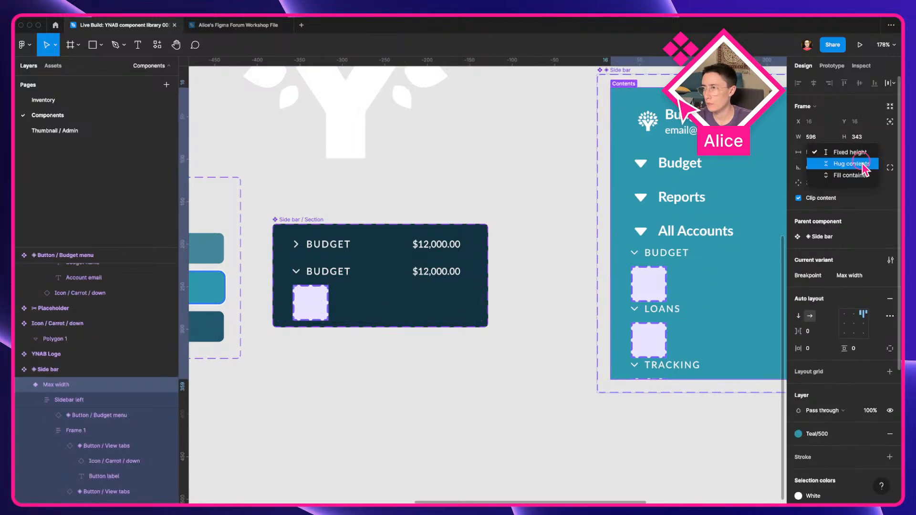
pyautogui.click(850, 163)
# Step: Drag out an instance of the Side bar / Section component below the variants
pyautogui.click(462, 372)
pyautogui.click(308, 299)
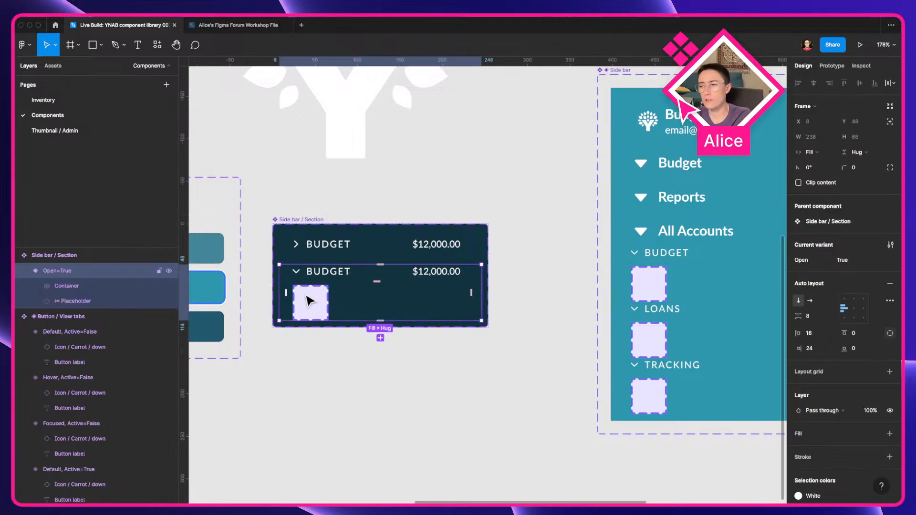
pyautogui.moveTo(308, 296); pyautogui.dragTo(416, 403)
pyautogui.scroll(5, 415, 402)
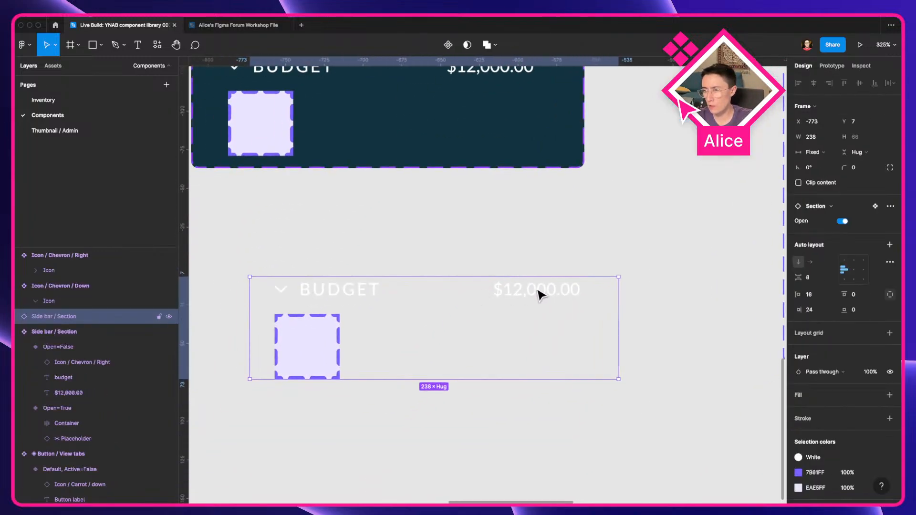
# Step: Change the instance's amount text to $9,000.00
pyautogui.doubleClick(551, 290)
pyautogui.doubleClick(527, 289)
pyautogui.moveTo(523, 290); pyautogui.dragTo(505, 288)
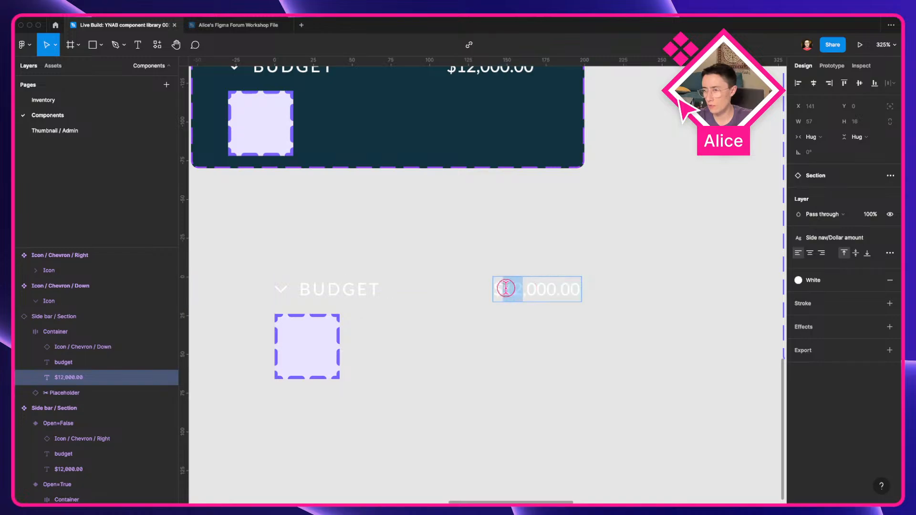
pyautogui.write('9')
pyautogui.press('Escape')
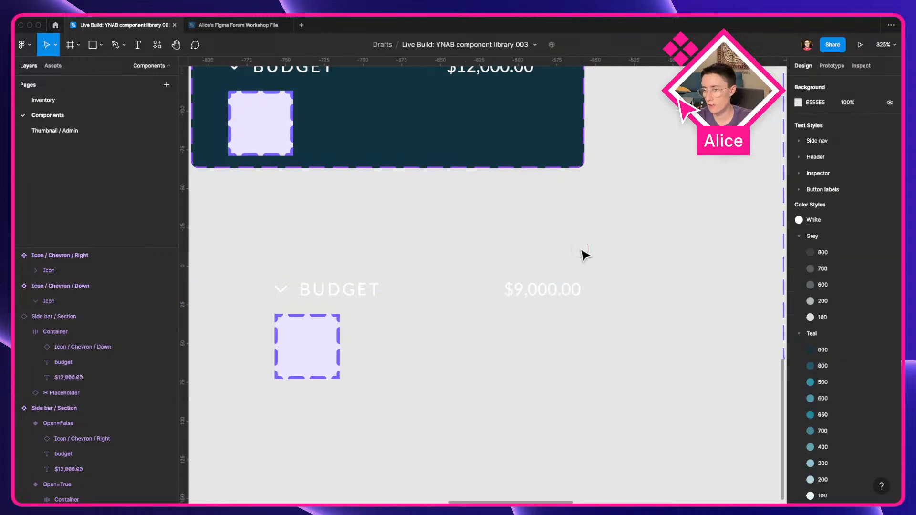
# Step: Add a black 000000 fill to the Side bar / Section instance
pyautogui.click(485, 307)
pyautogui.click(889, 395)
pyautogui.click(816, 410)
pyautogui.write('000')
pyautogui.press('Tab')
pyautogui.click(635, 348)
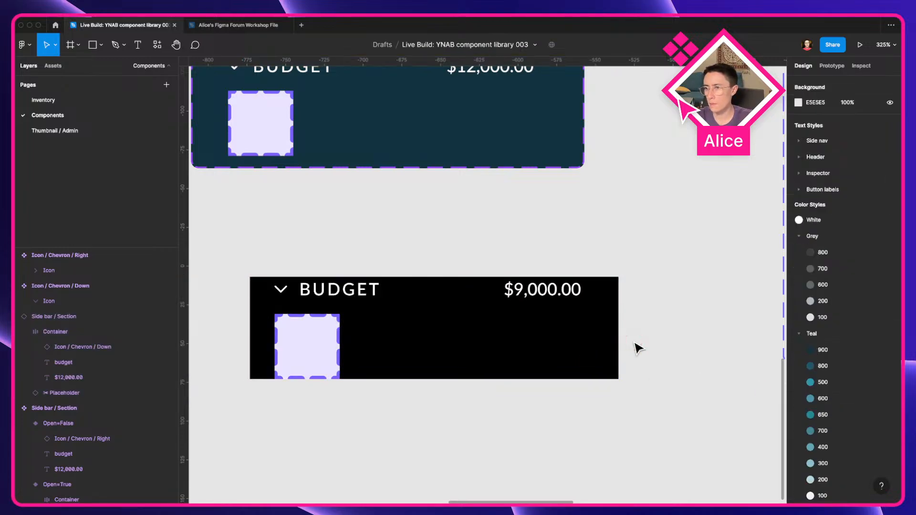
# Step: Toggle the instance's Open property off and on to test both variants
pyautogui.scroll(-5, 635, 348)
pyautogui.click(575, 344)
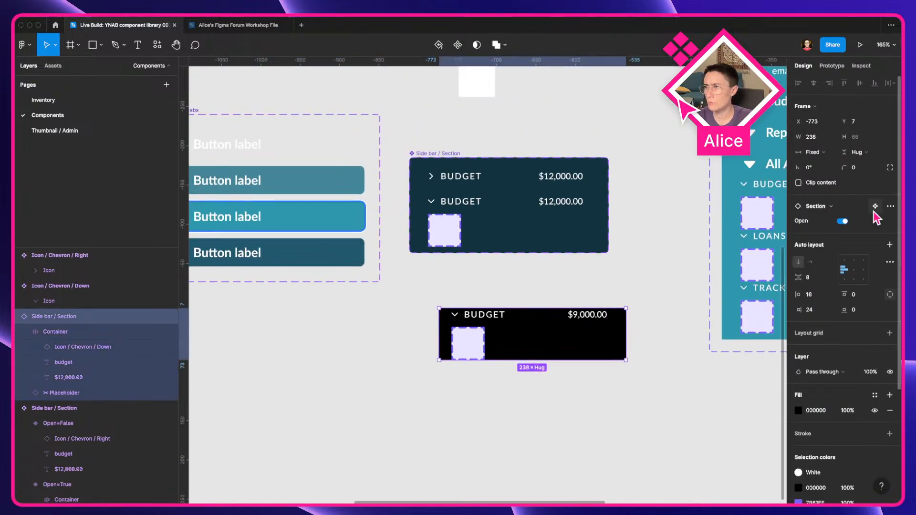
pyautogui.click(843, 222)
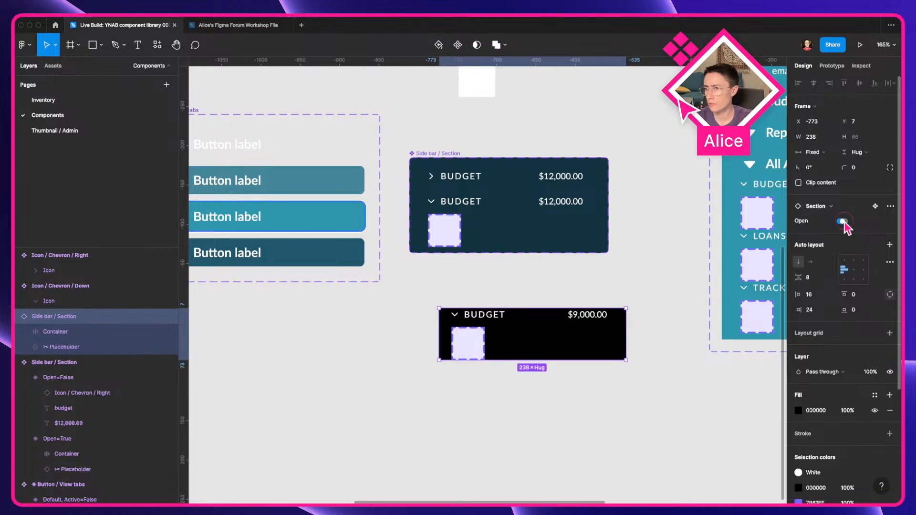
pyautogui.click(843, 222)
pyautogui.click(843, 221)
pyautogui.click(842, 222)
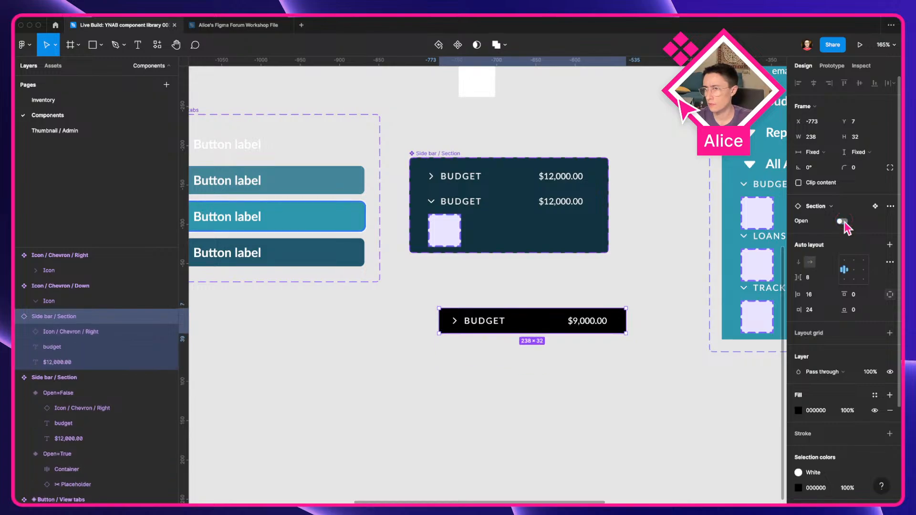
pyautogui.click(842, 222)
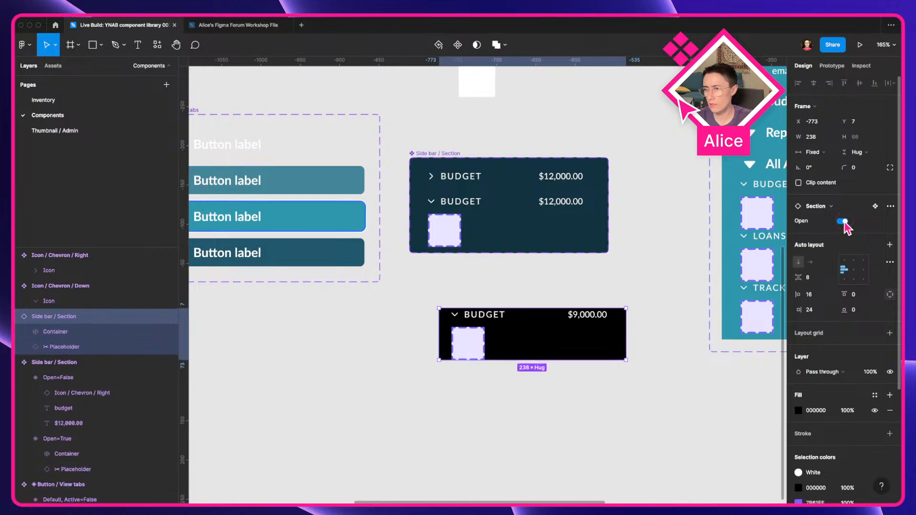
# Step: Set the Open=False variant's height to Hug and give it 8 top and bottom padding
pyautogui.click(475, 227)
pyautogui.click(477, 180)
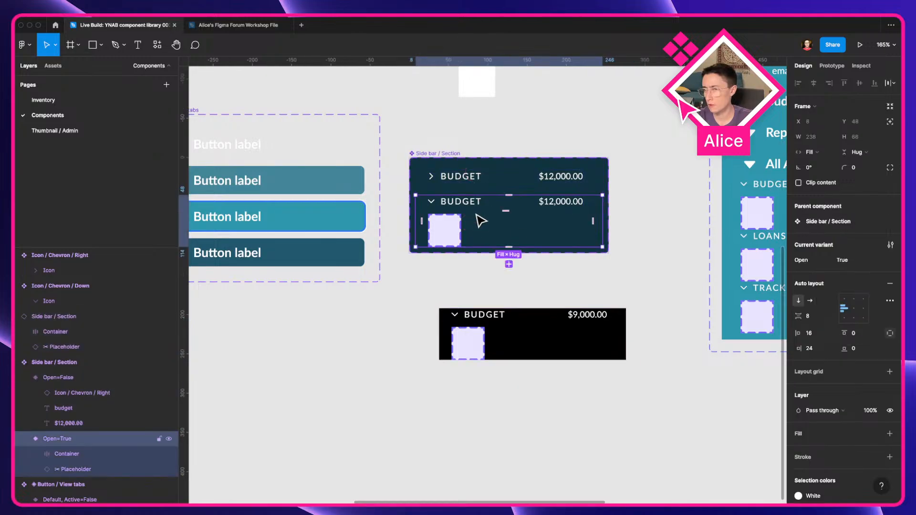
pyautogui.click(479, 180)
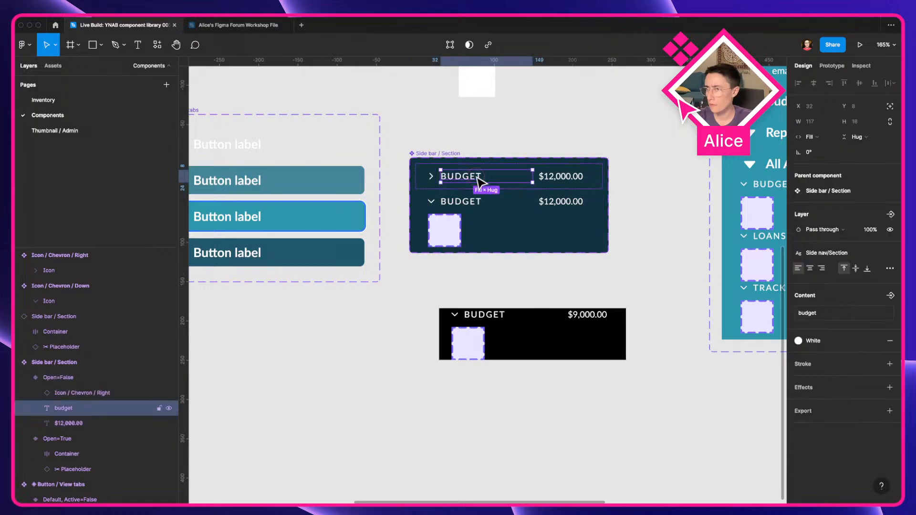
pyautogui.click(591, 176)
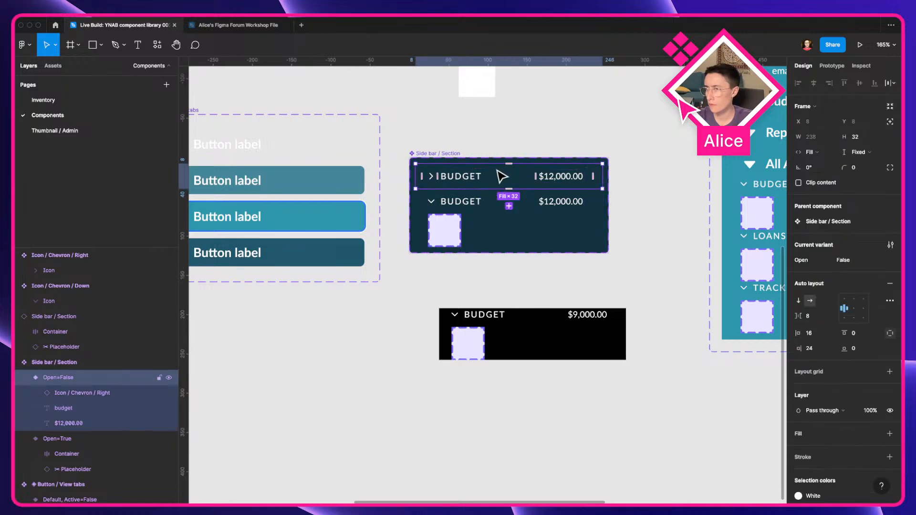
pyautogui.scroll(5, 496, 170)
pyautogui.doubleClick(432, 177)
pyautogui.press('alt')
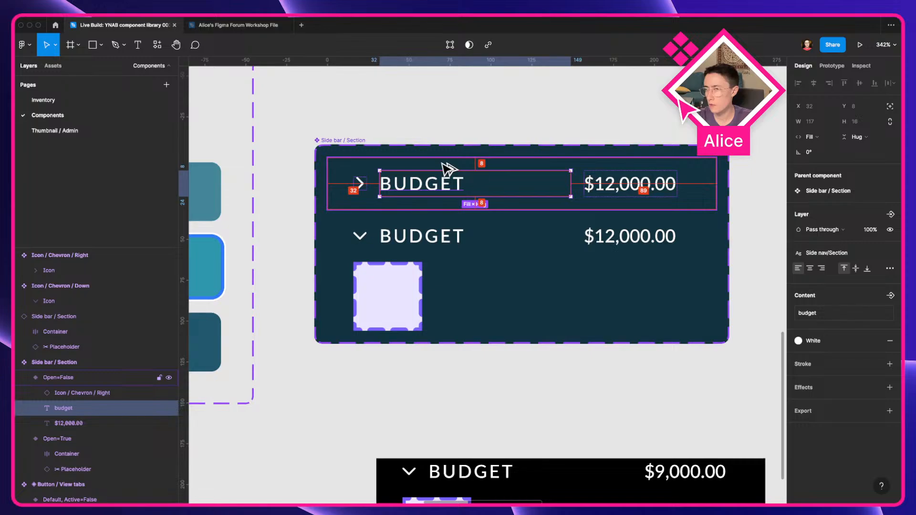
pyautogui.click(447, 168)
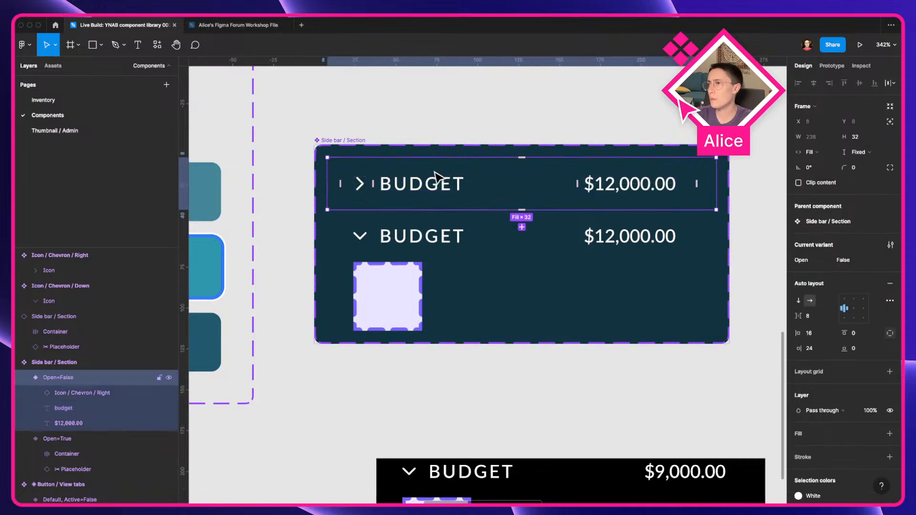
pyautogui.click(868, 153)
pyautogui.click(867, 162)
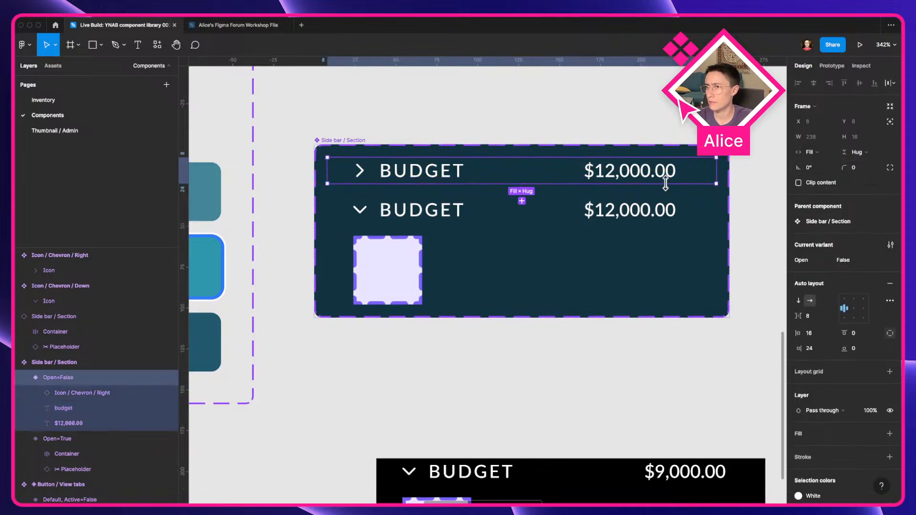
pyautogui.write('8')
pyautogui.press('Tab')
pyautogui.write('8')
pyautogui.press('Tab')
# Step: Set the Open=True variant's top padding to 8
pyautogui.click(547, 263)
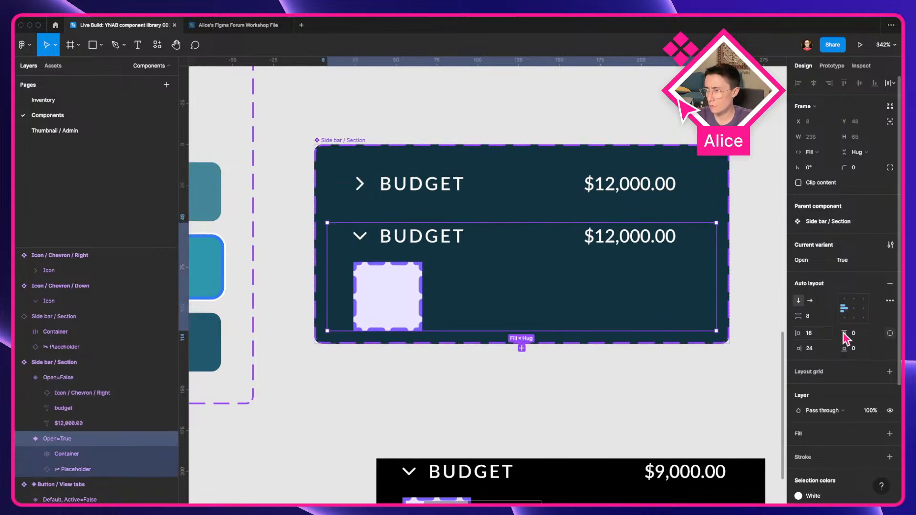
pyautogui.write('8')
pyautogui.press('Tab')
pyautogui.scroll(-2, 512, 310)
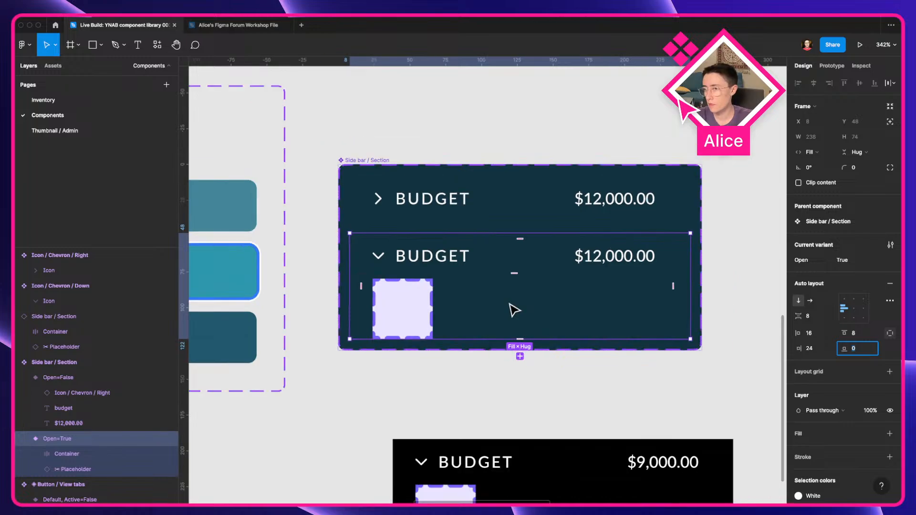
# Step: Toggle the test instance's Open property to check both variants
pyautogui.click(595, 390)
pyautogui.scroll(-5, 594, 391)
pyautogui.moveTo(593, 390); pyautogui.dragTo(383, 283)
pyautogui.click(368, 316)
pyautogui.scroll(5, 368, 320)
pyautogui.click(843, 221)
pyautogui.click(843, 222)
pyautogui.click(843, 221)
pyautogui.click(843, 222)
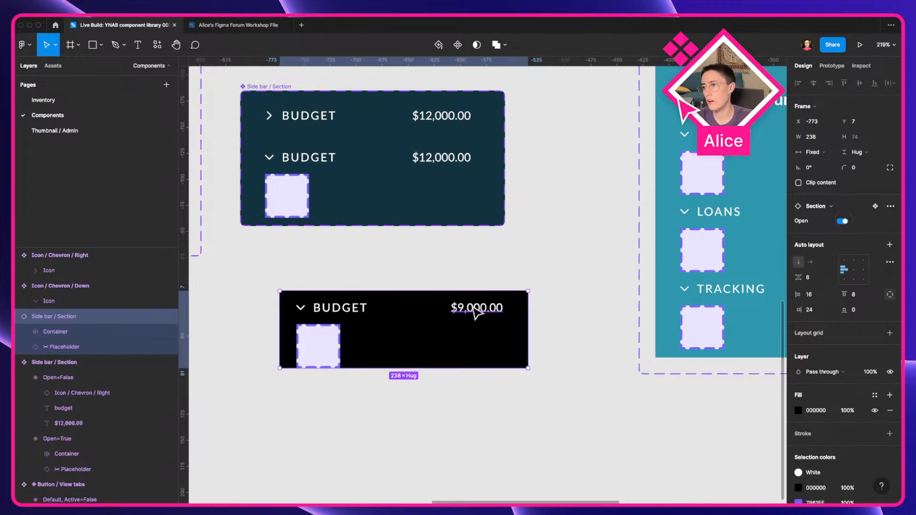
# Step: Rename both dollar-amount text layers in the variants to "Account balance"
pyautogui.click(458, 281)
pyautogui.hscroll(-3, 463, 282)
pyautogui.click(409, 323)
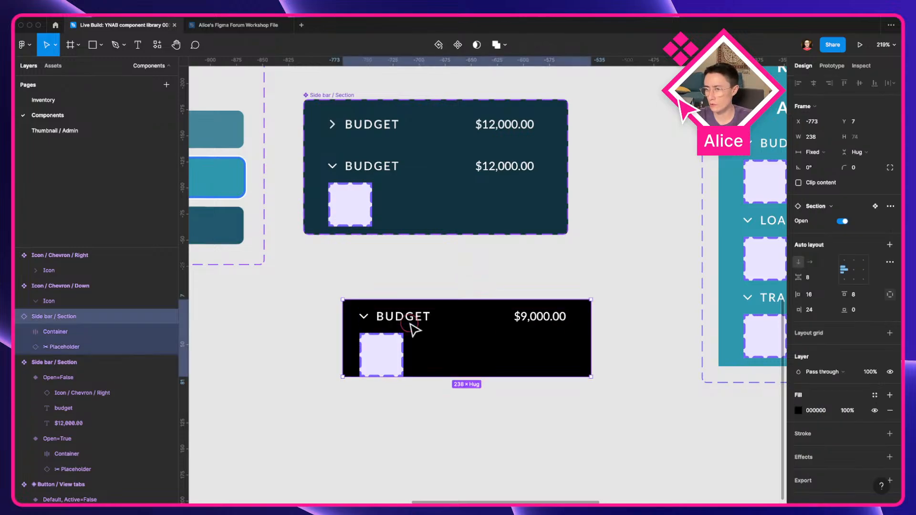
pyautogui.click(409, 323)
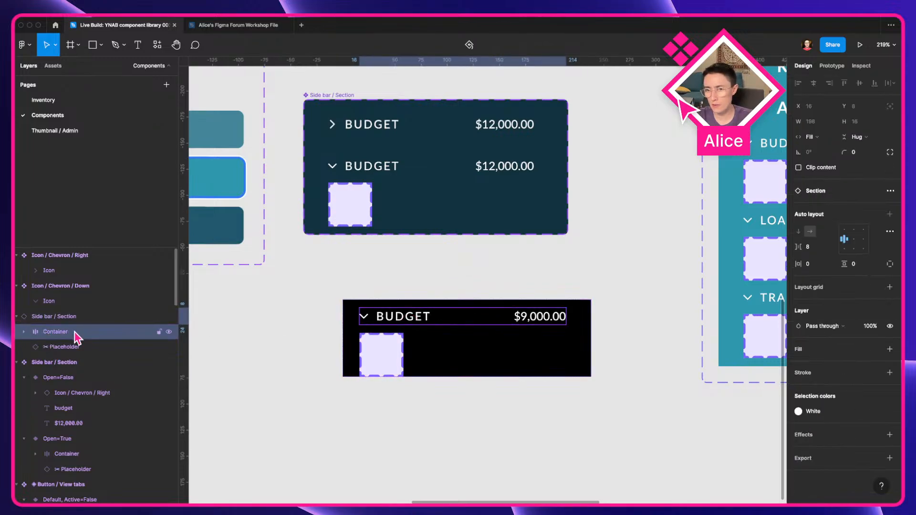
pyautogui.click(24, 333)
pyautogui.moveTo(367, 263); pyautogui.dragTo(441, 328)
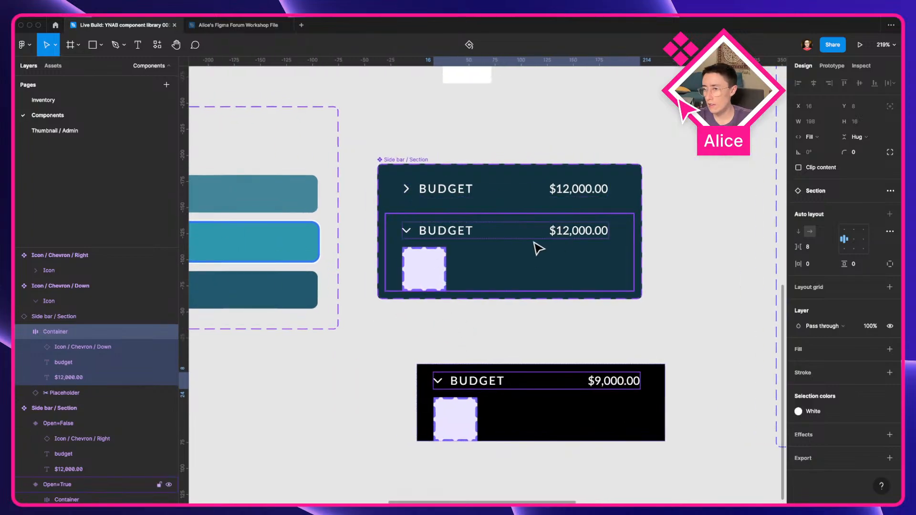
pyautogui.click(570, 191)
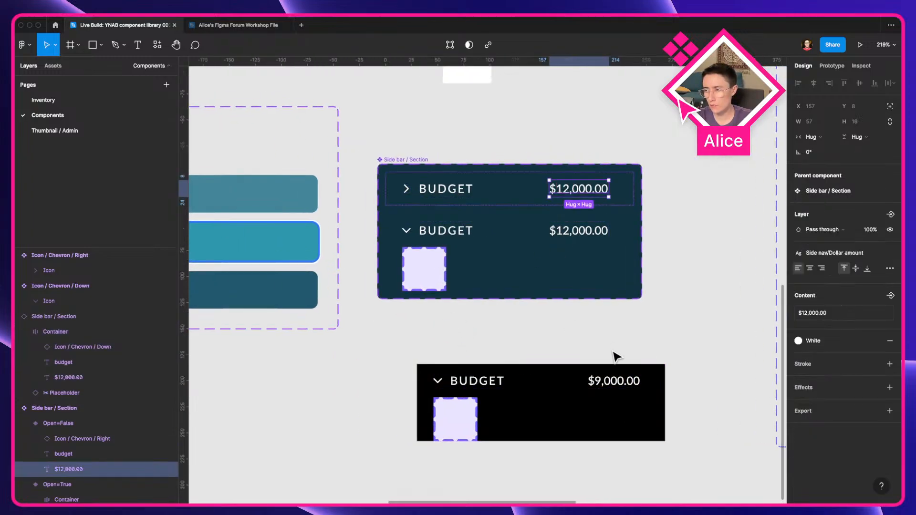
pyautogui.click(613, 384)
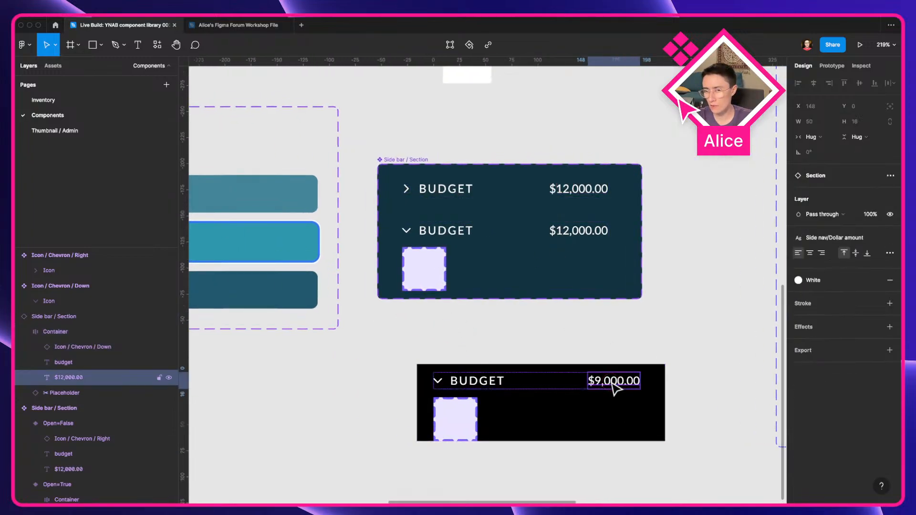
pyautogui.click(592, 233)
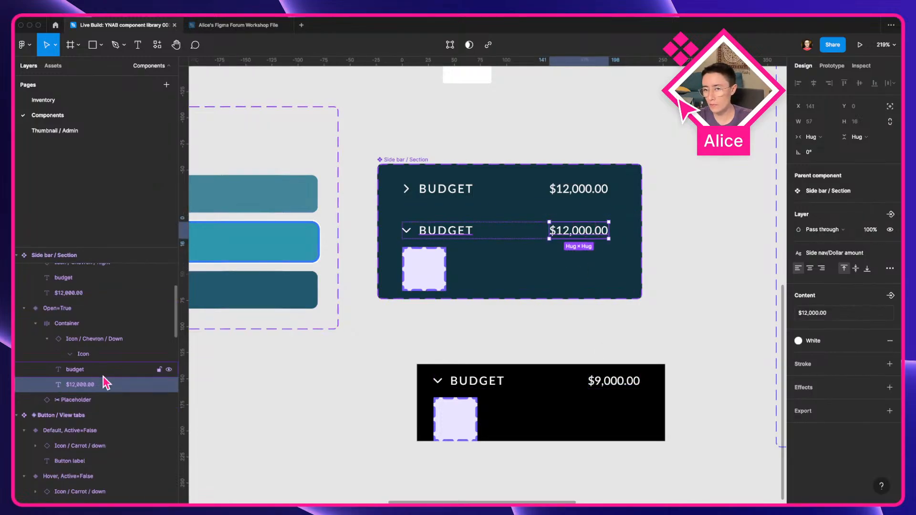
pyautogui.keyDown('shift'); pyautogui.click(577, 191); pyautogui.keyUp('shift')
pyautogui.press('super+r')
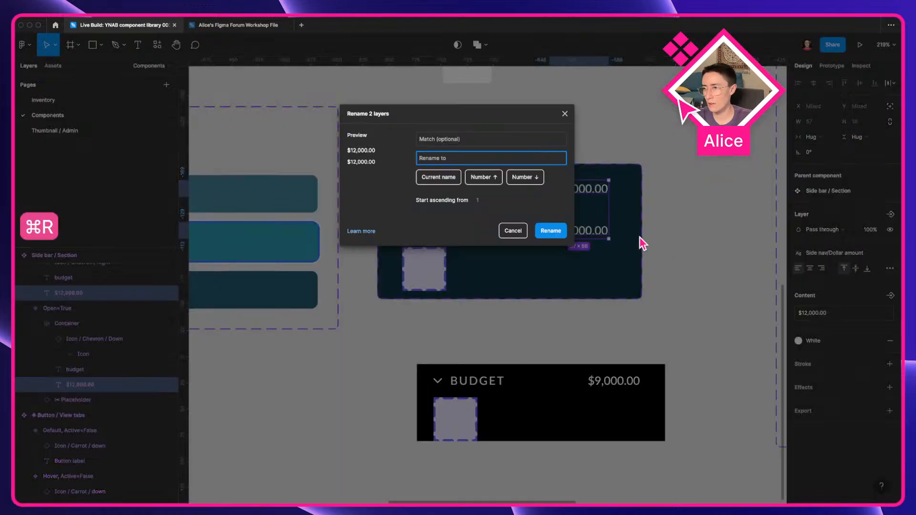
pyautogui.write('Account balance')
pyautogui.press('Return')
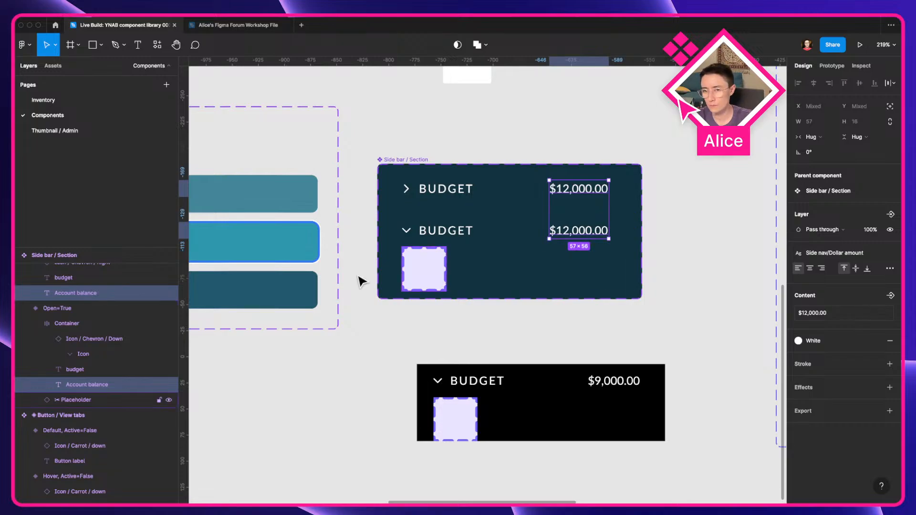
# Step: Rename both budget text layers in the variants to "Label"
pyautogui.click(420, 232)
pyautogui.press('super+r')
pyautogui.write('Label')
pyautogui.press('Return')
pyautogui.click(421, 188)
pyautogui.press('super+r')
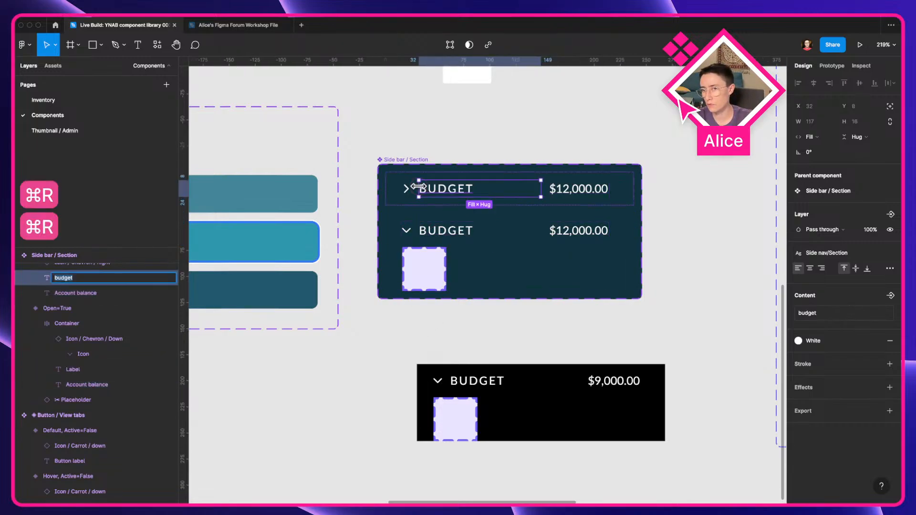
pyautogui.write('Label')
pyautogui.press('Return')
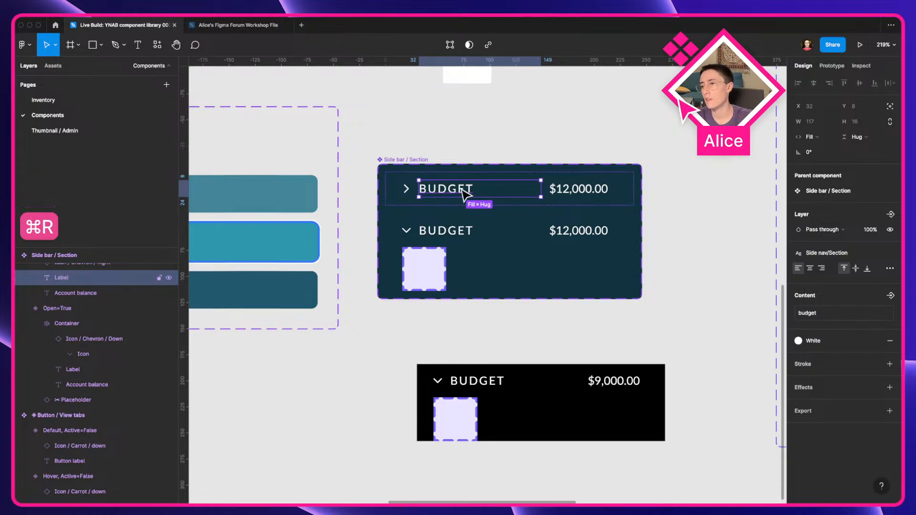
# Step: Toggle the instance's Open property again to test the renamed variants
pyautogui.click(436, 229)
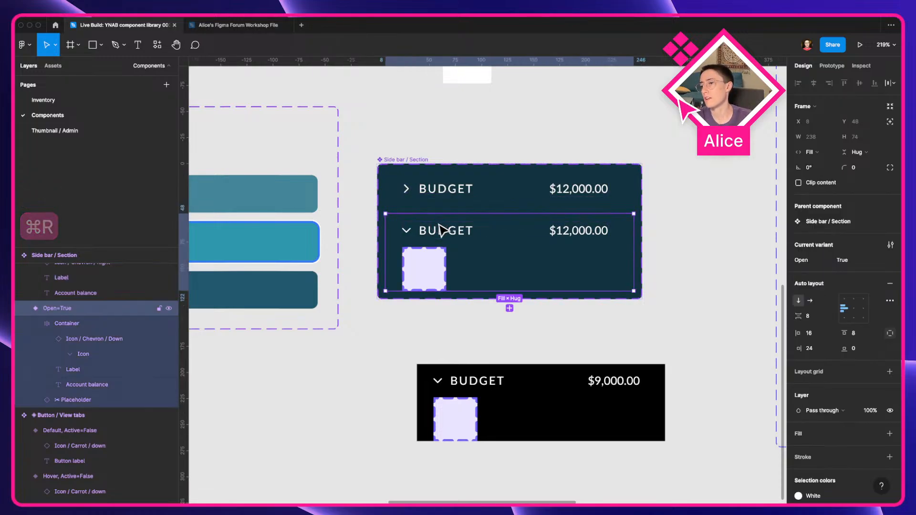
pyautogui.click(504, 404)
pyautogui.click(844, 222)
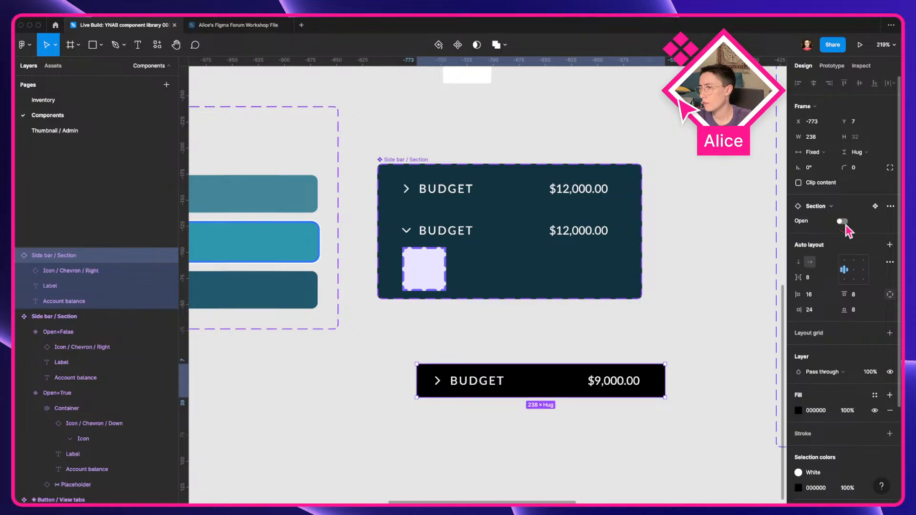
pyautogui.click(844, 222)
pyautogui.click(843, 221)
pyautogui.click(843, 222)
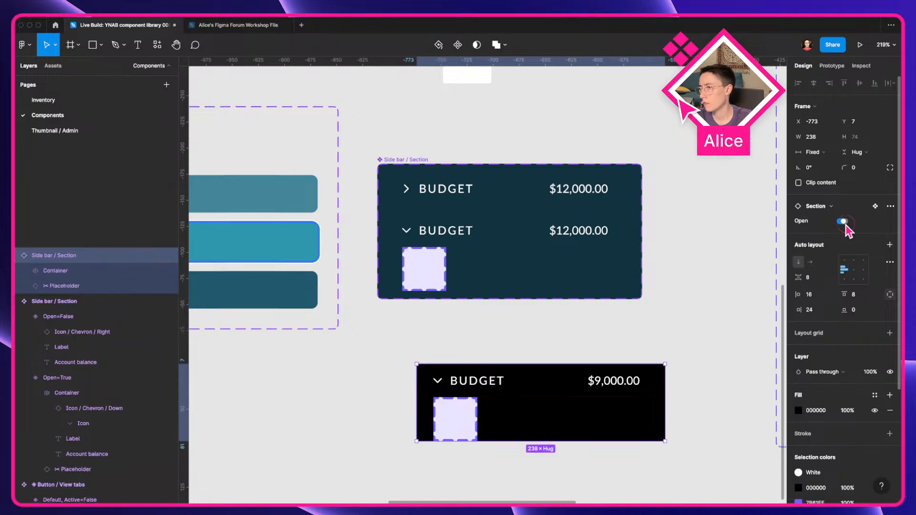
pyautogui.click(470, 420)
pyautogui.moveTo(469, 420); pyautogui.dragTo(360, 356)
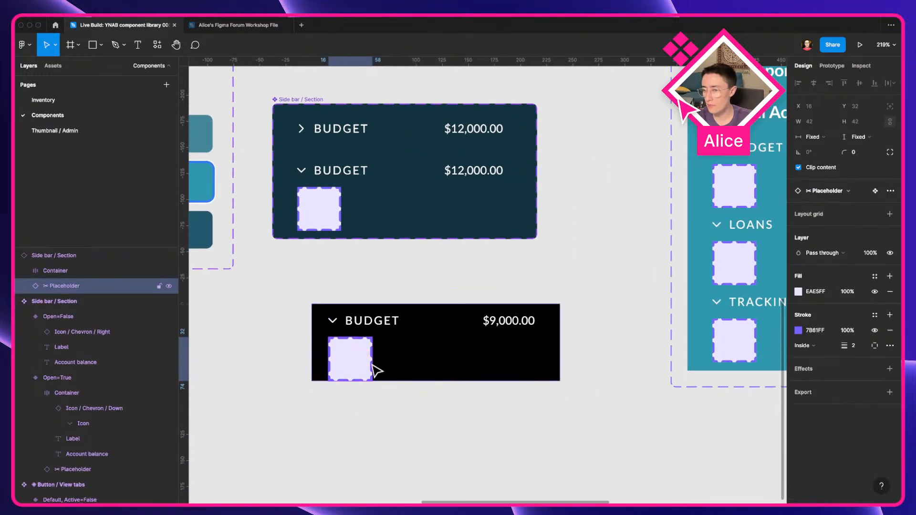
# Step: Compare the section components against the live YNAB sidebar in the browser
pyautogui.scroll(-5, 372, 366)
pyautogui.hotkey('ctrl', 'Left')
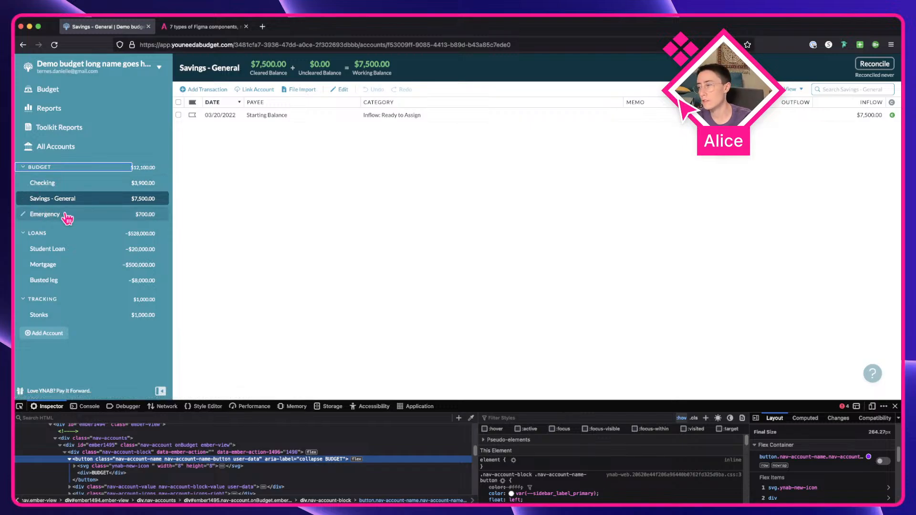
pyautogui.hotkey('ctrl', 'Right')
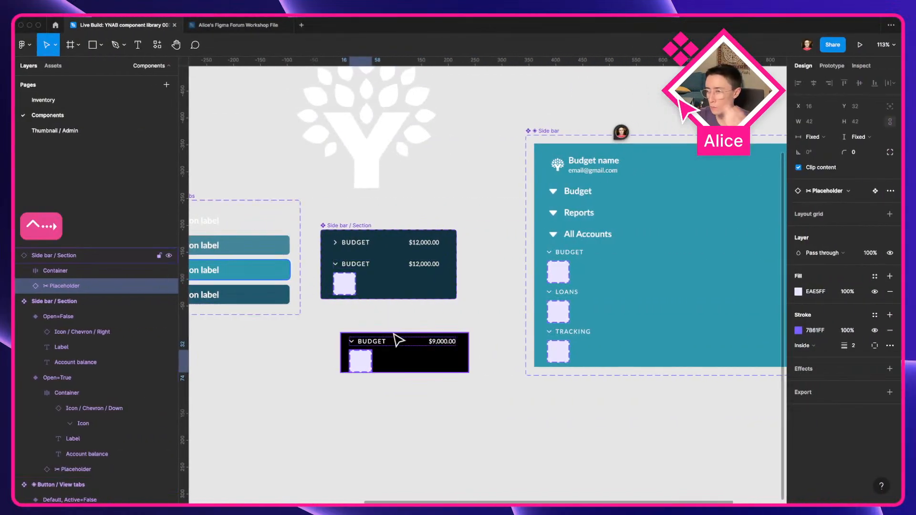
pyautogui.scroll(5, 394, 335)
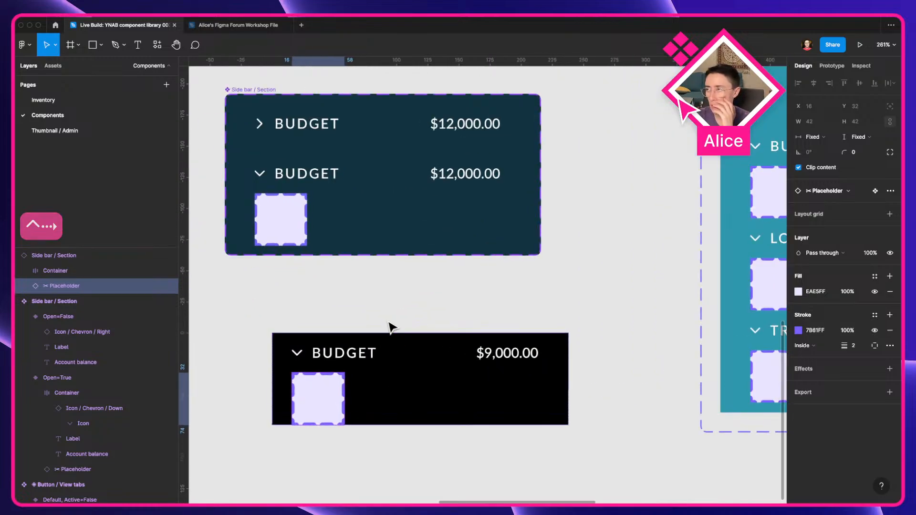
pyautogui.click(387, 320)
pyautogui.scroll(-5, 386, 318)
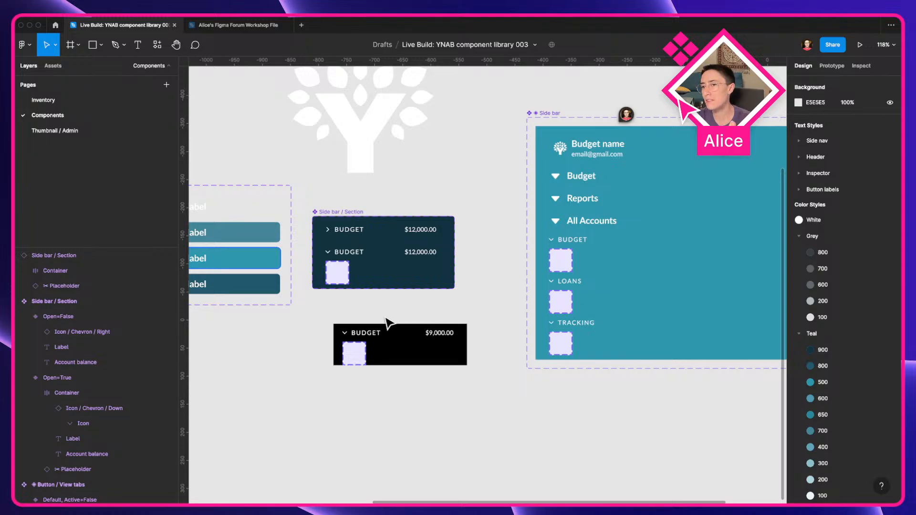
pyautogui.hotkey('ctrl', 'Left')
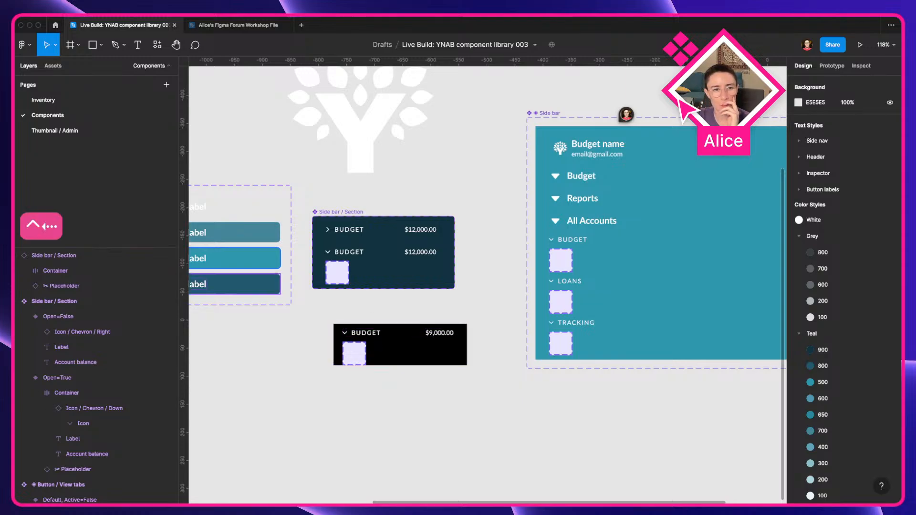